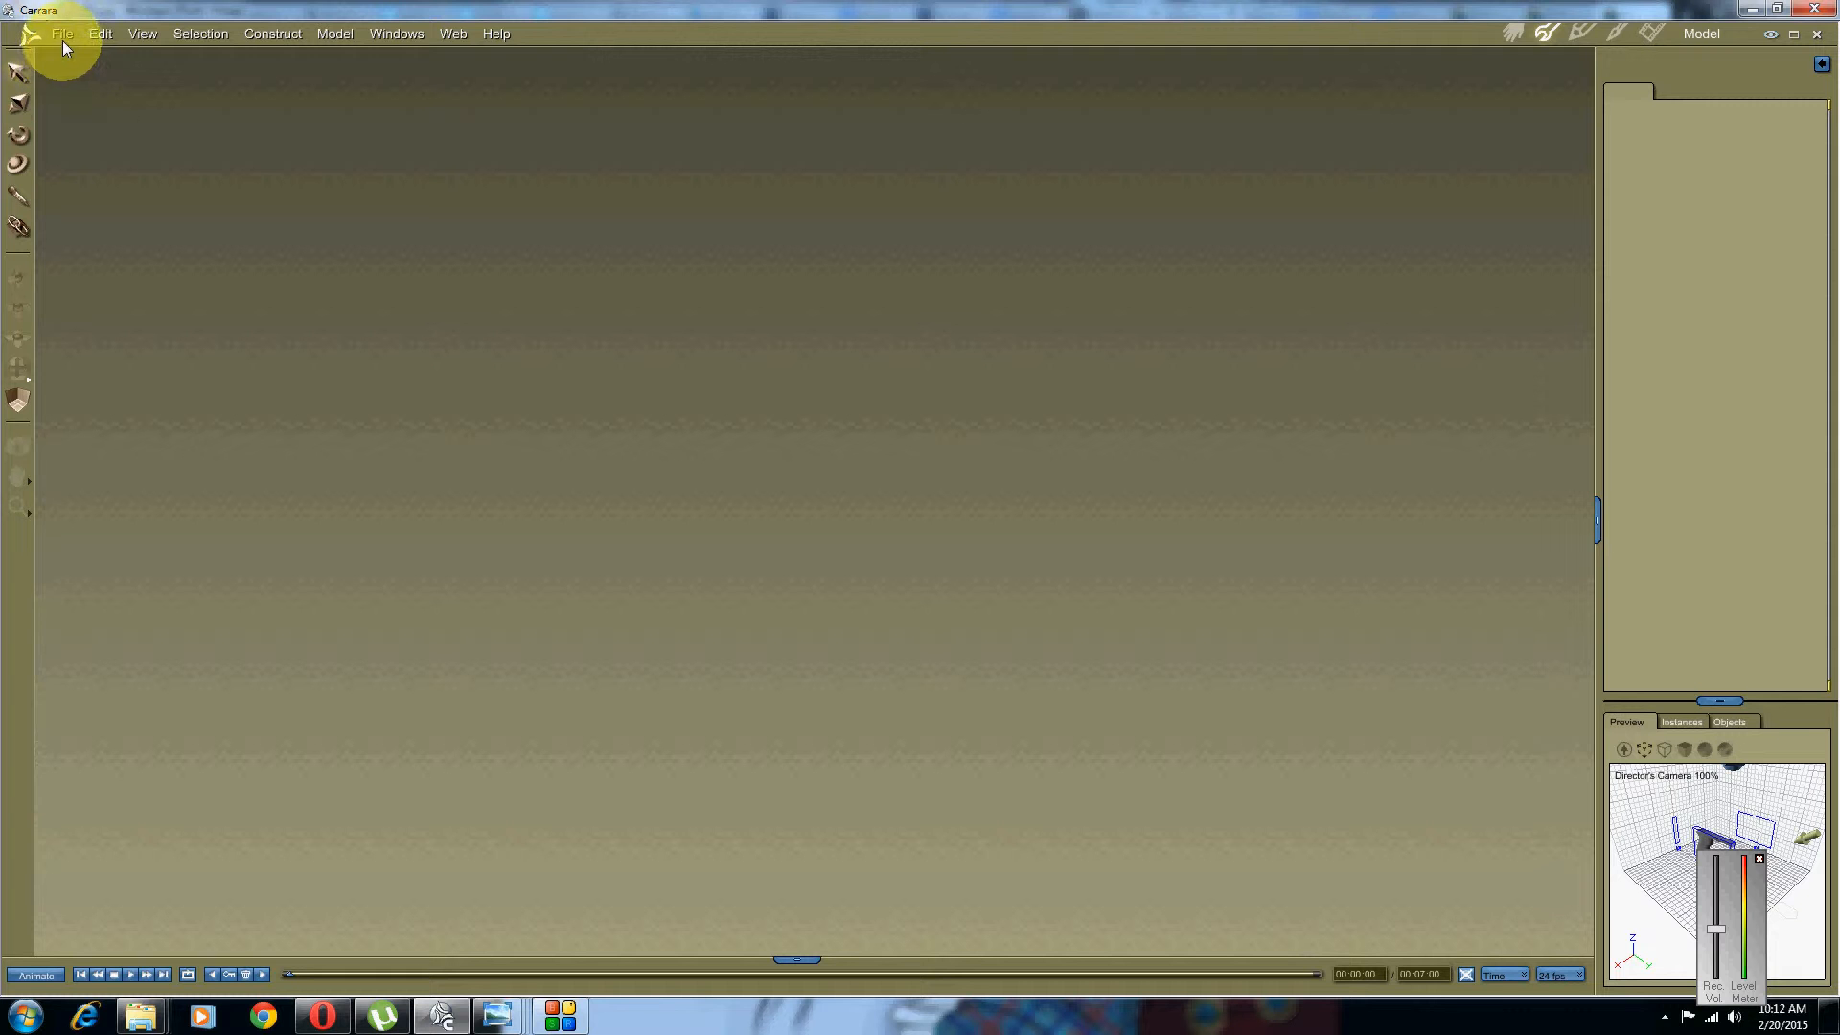
# Step: Show thumbnails of the seven pistol reference photos open in Windows Photo Viewer
pyautogui.click(491, 1012)
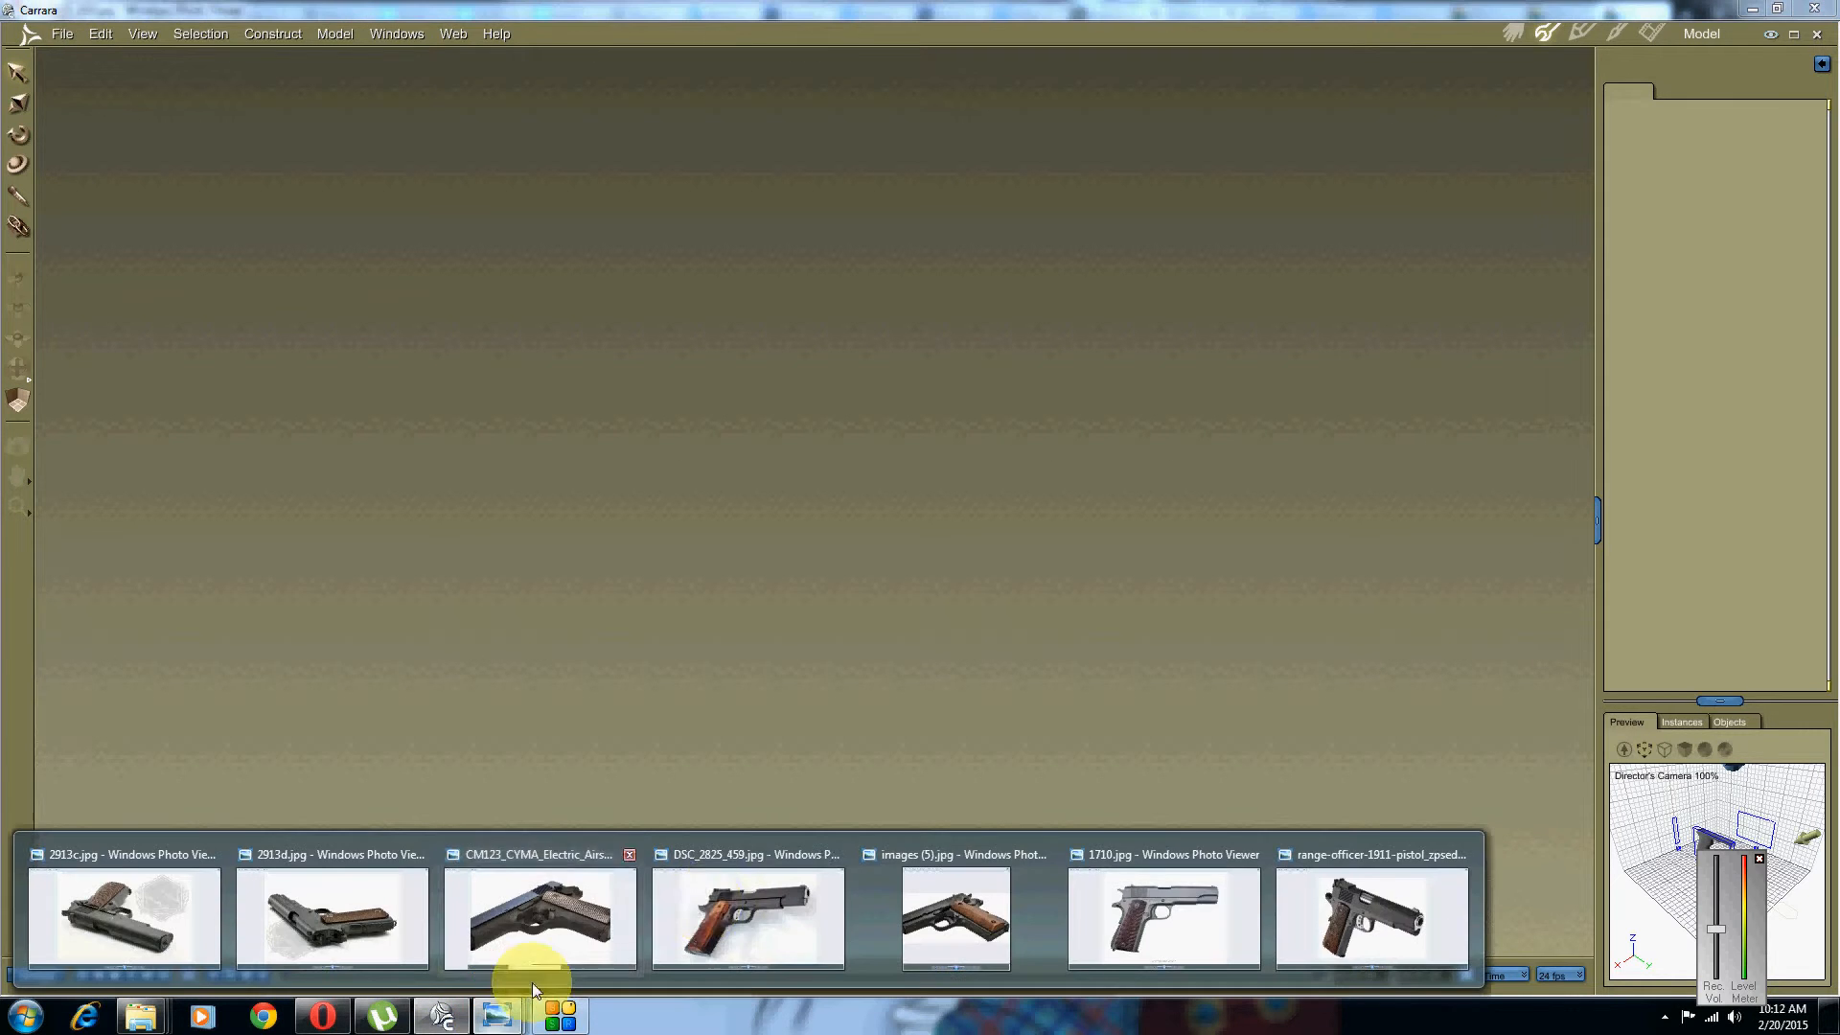
pyautogui.click(717, 904)
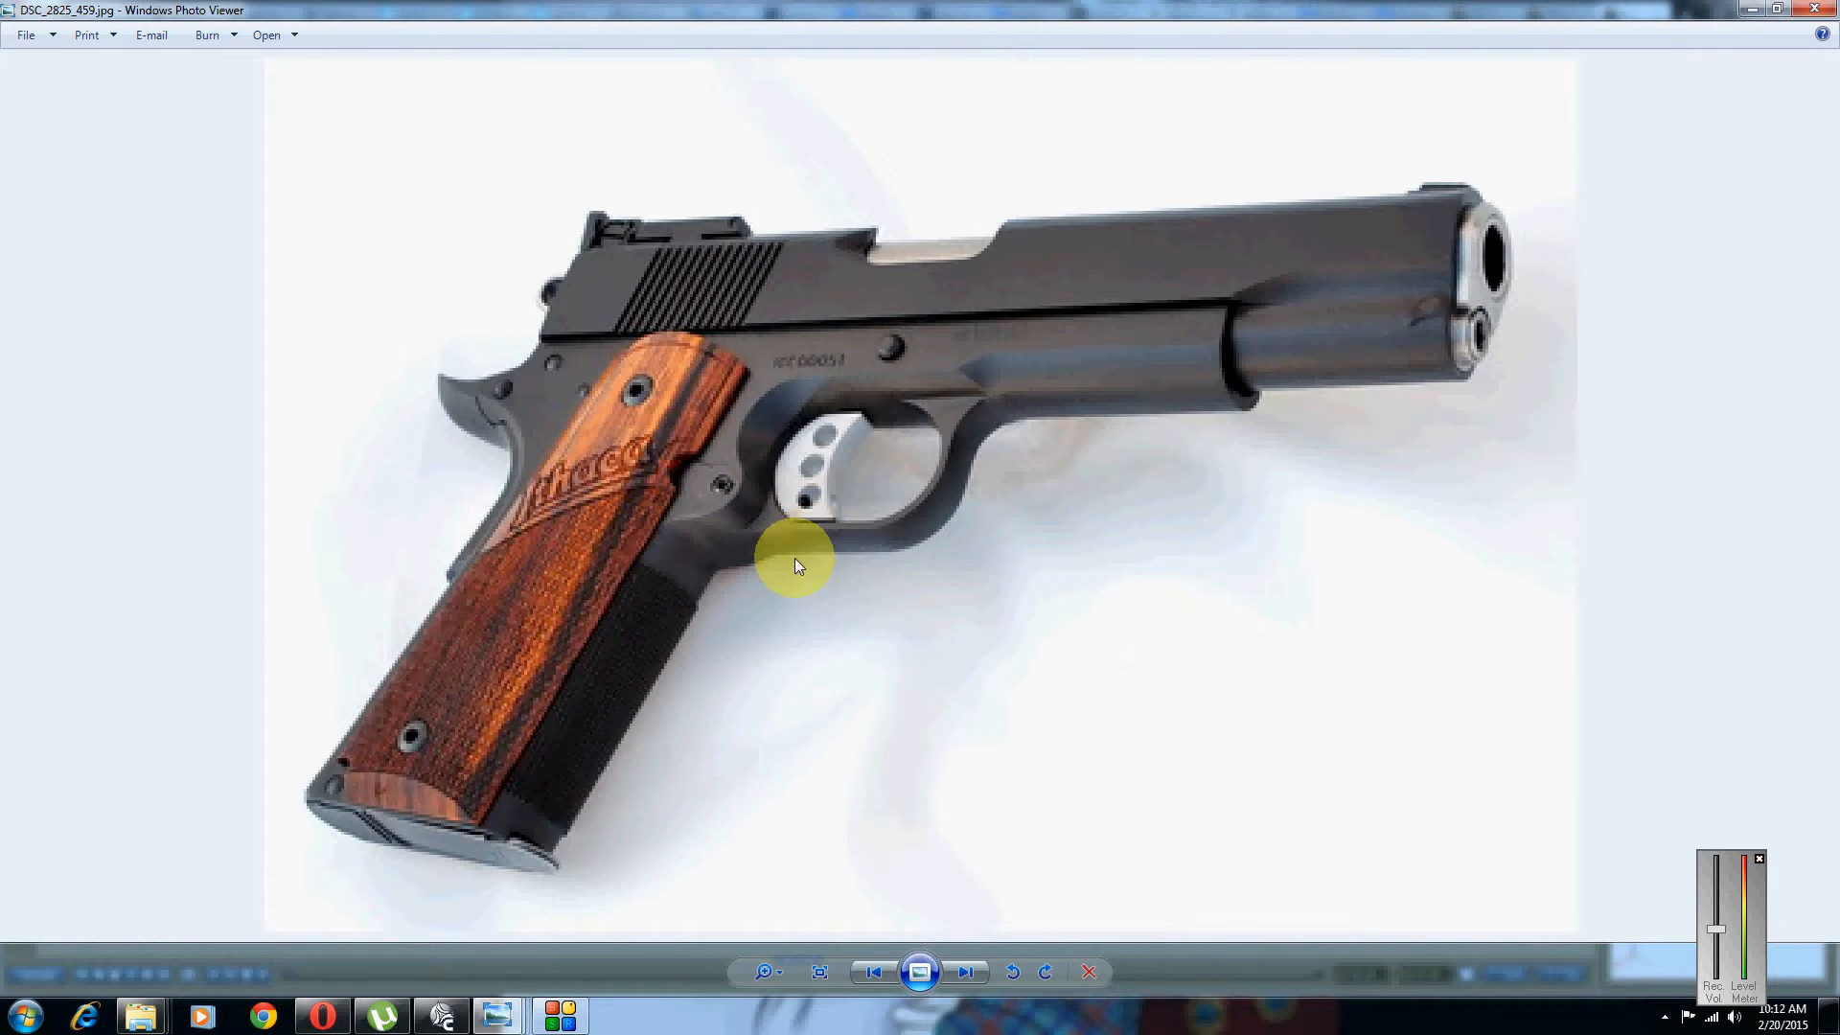
pyautogui.click(447, 1018)
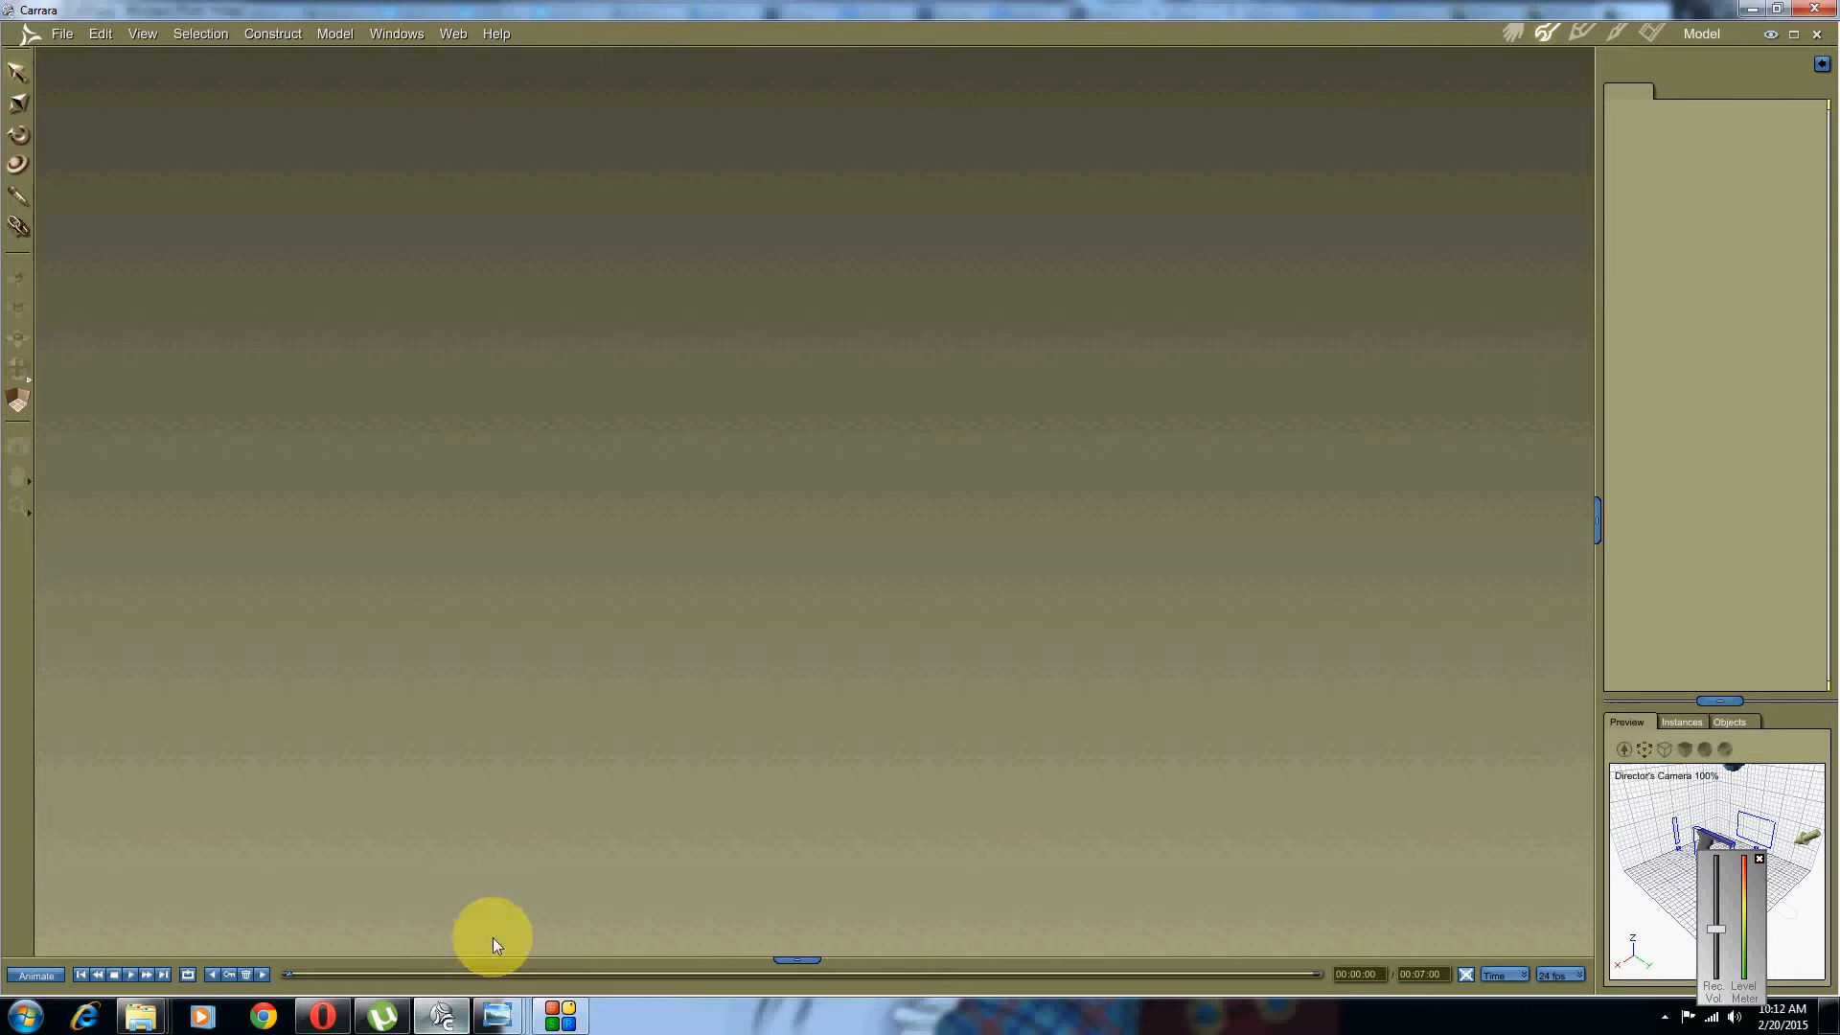
# Step: Drag Colt M1911 Part 2 .car from the Colt M1911 folder into Carrara and enter the Model room
pyautogui.click(156, 1024)
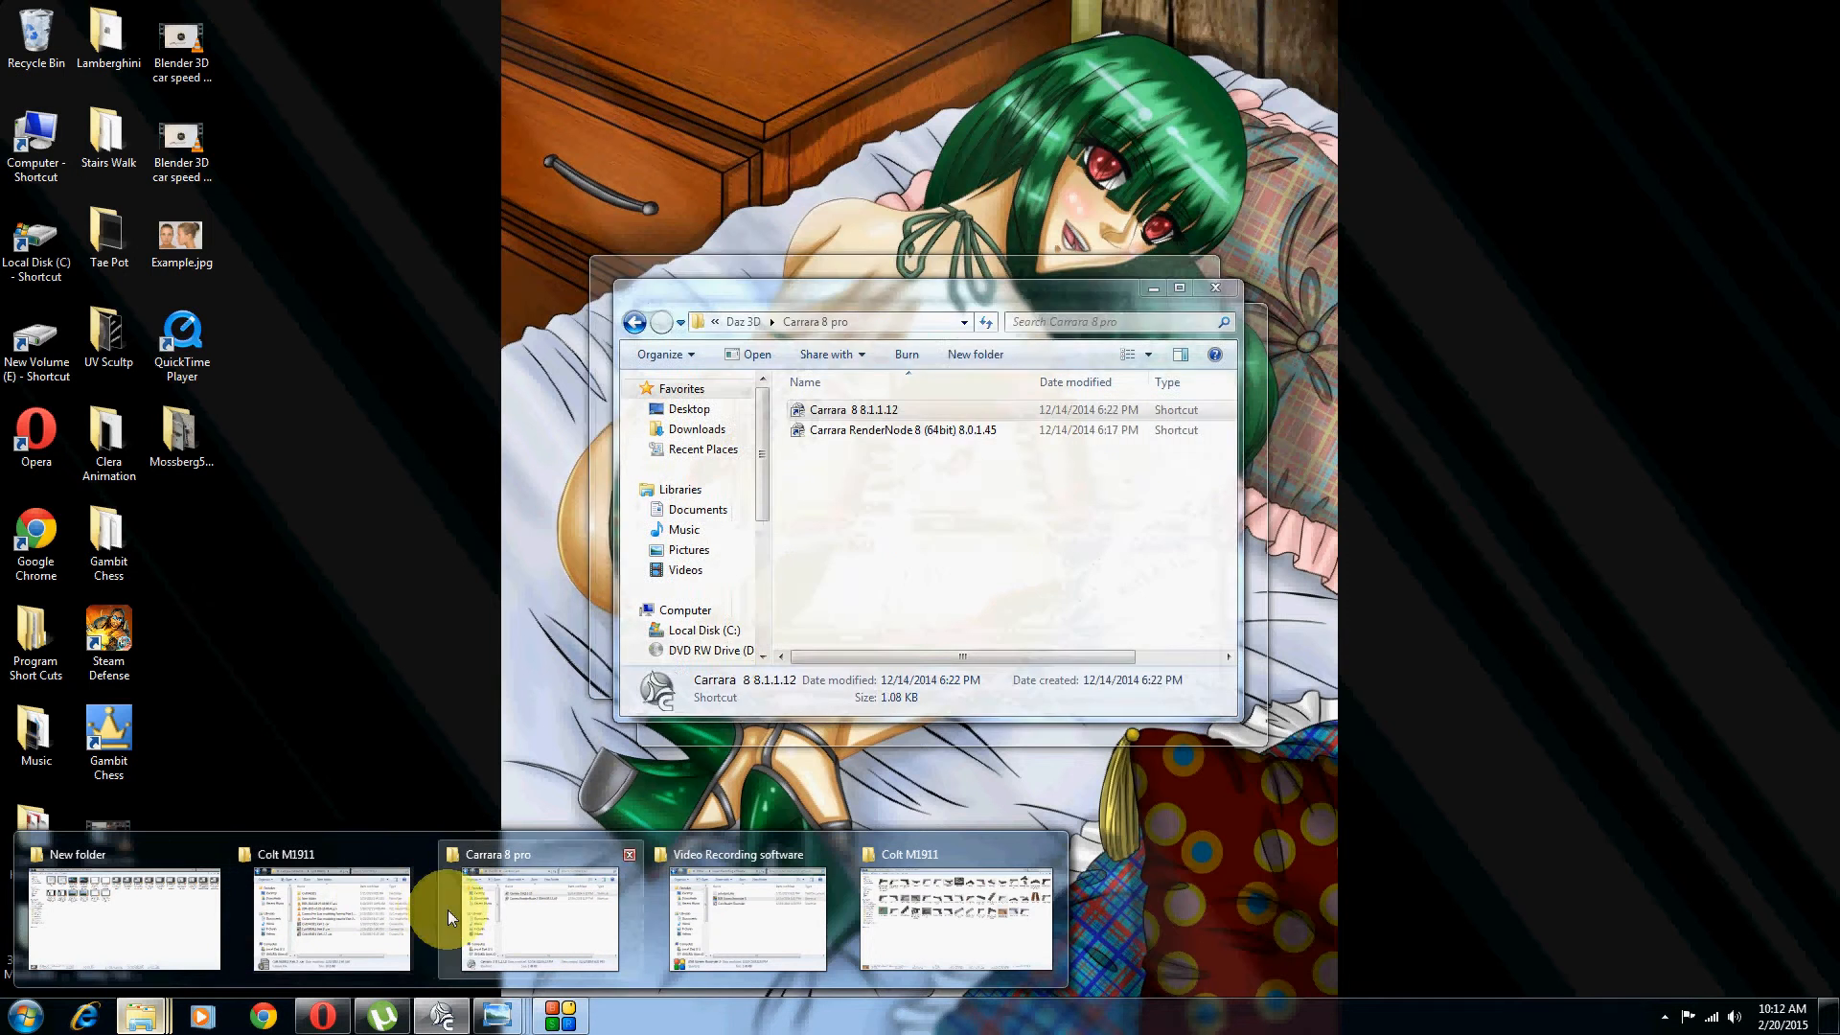
pyautogui.click(336, 925)
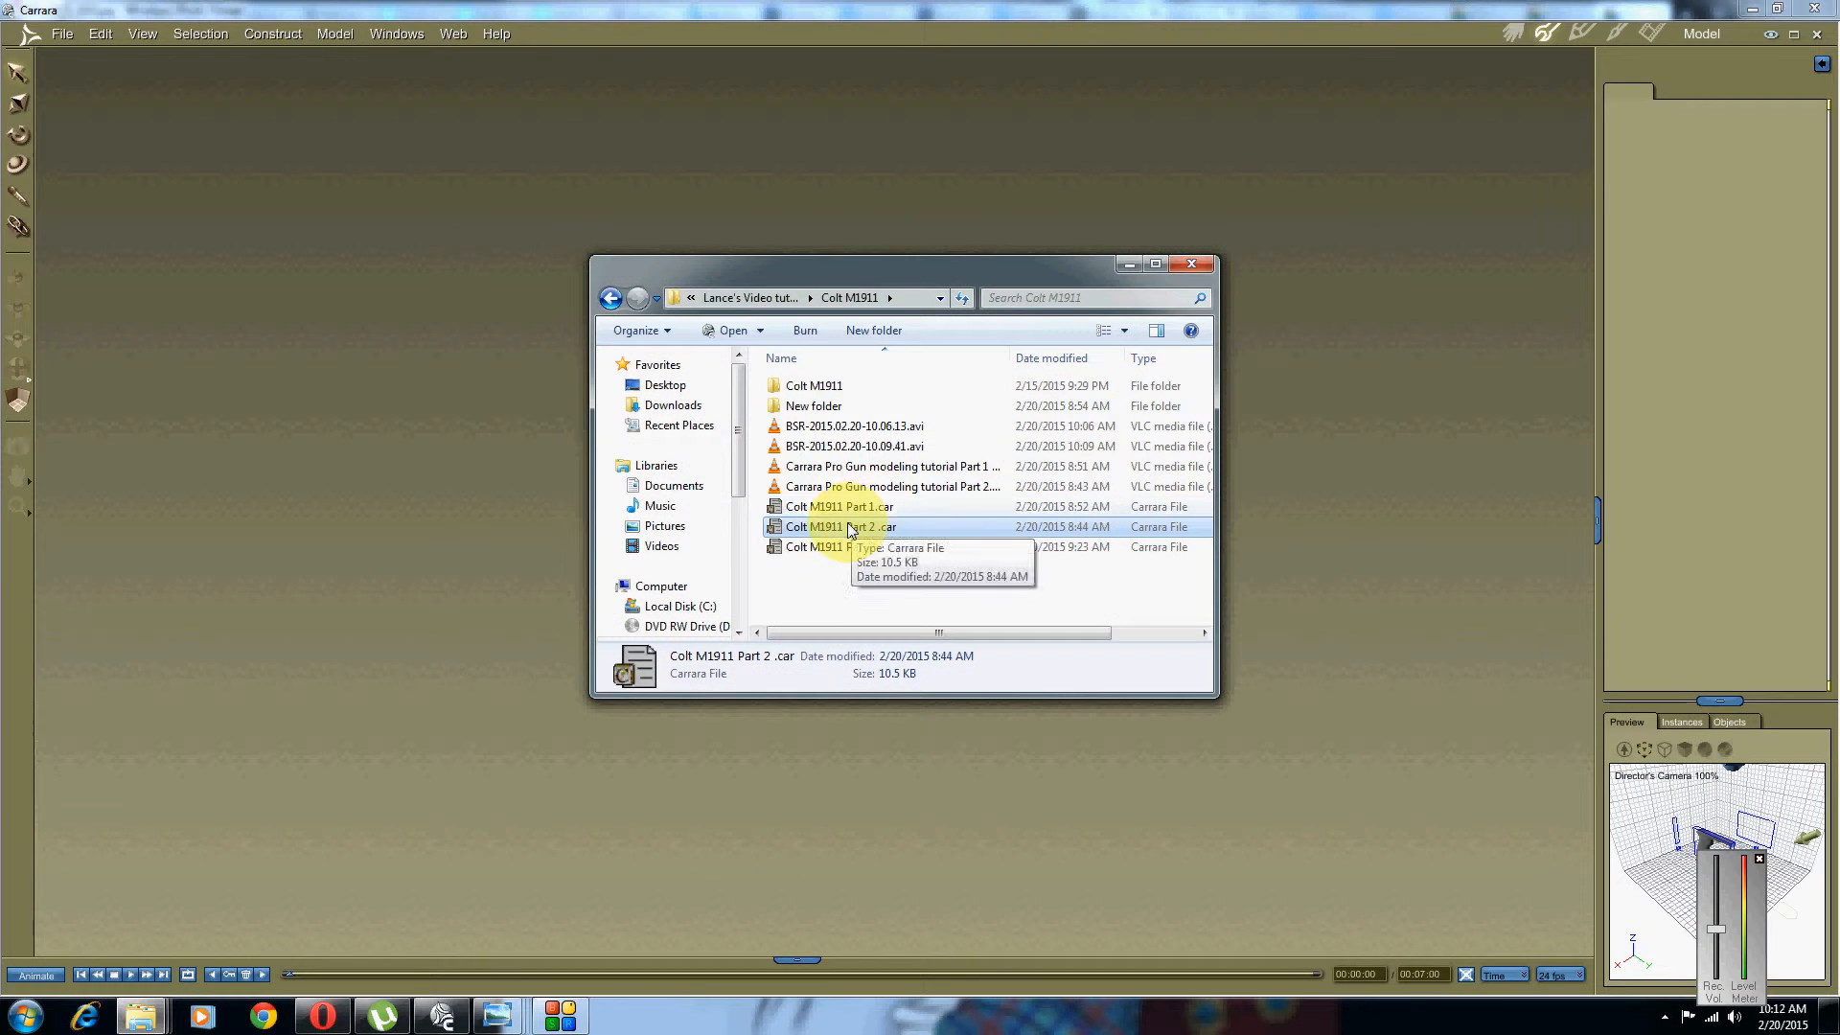
pyautogui.moveTo(850, 530); pyautogui.dragTo(336, 519)
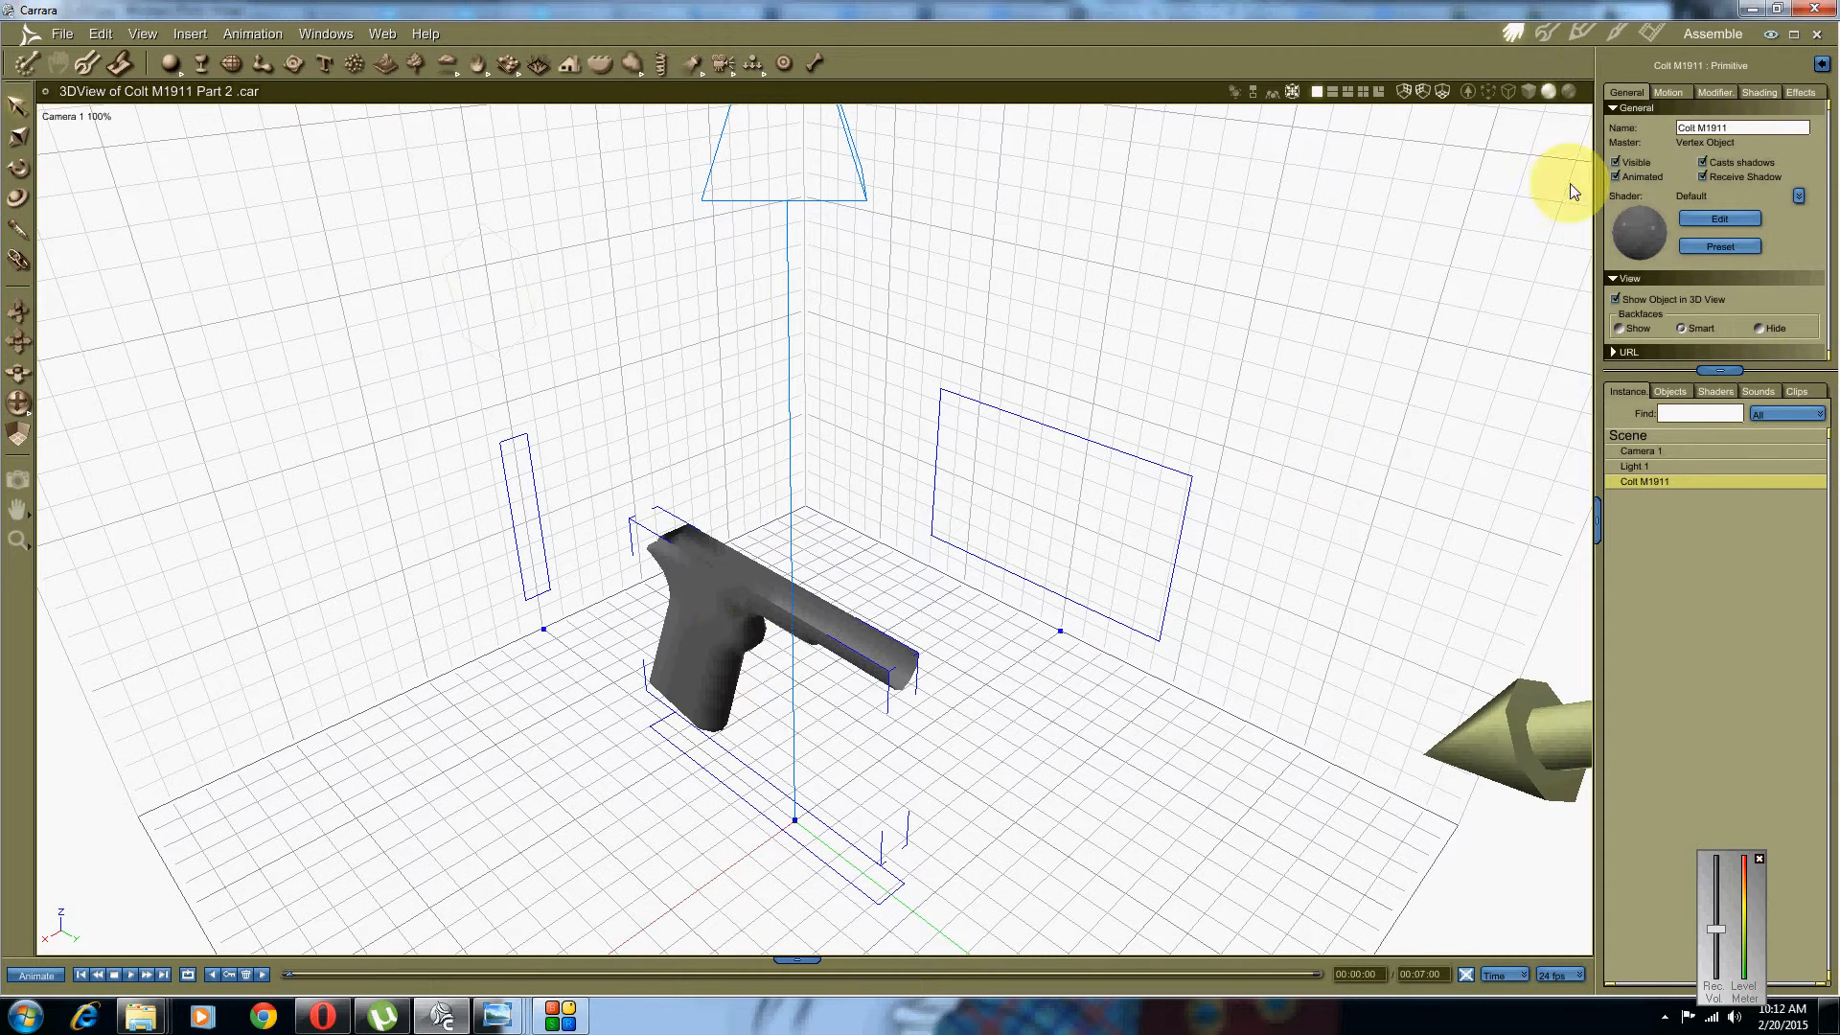
pyautogui.click(1549, 31)
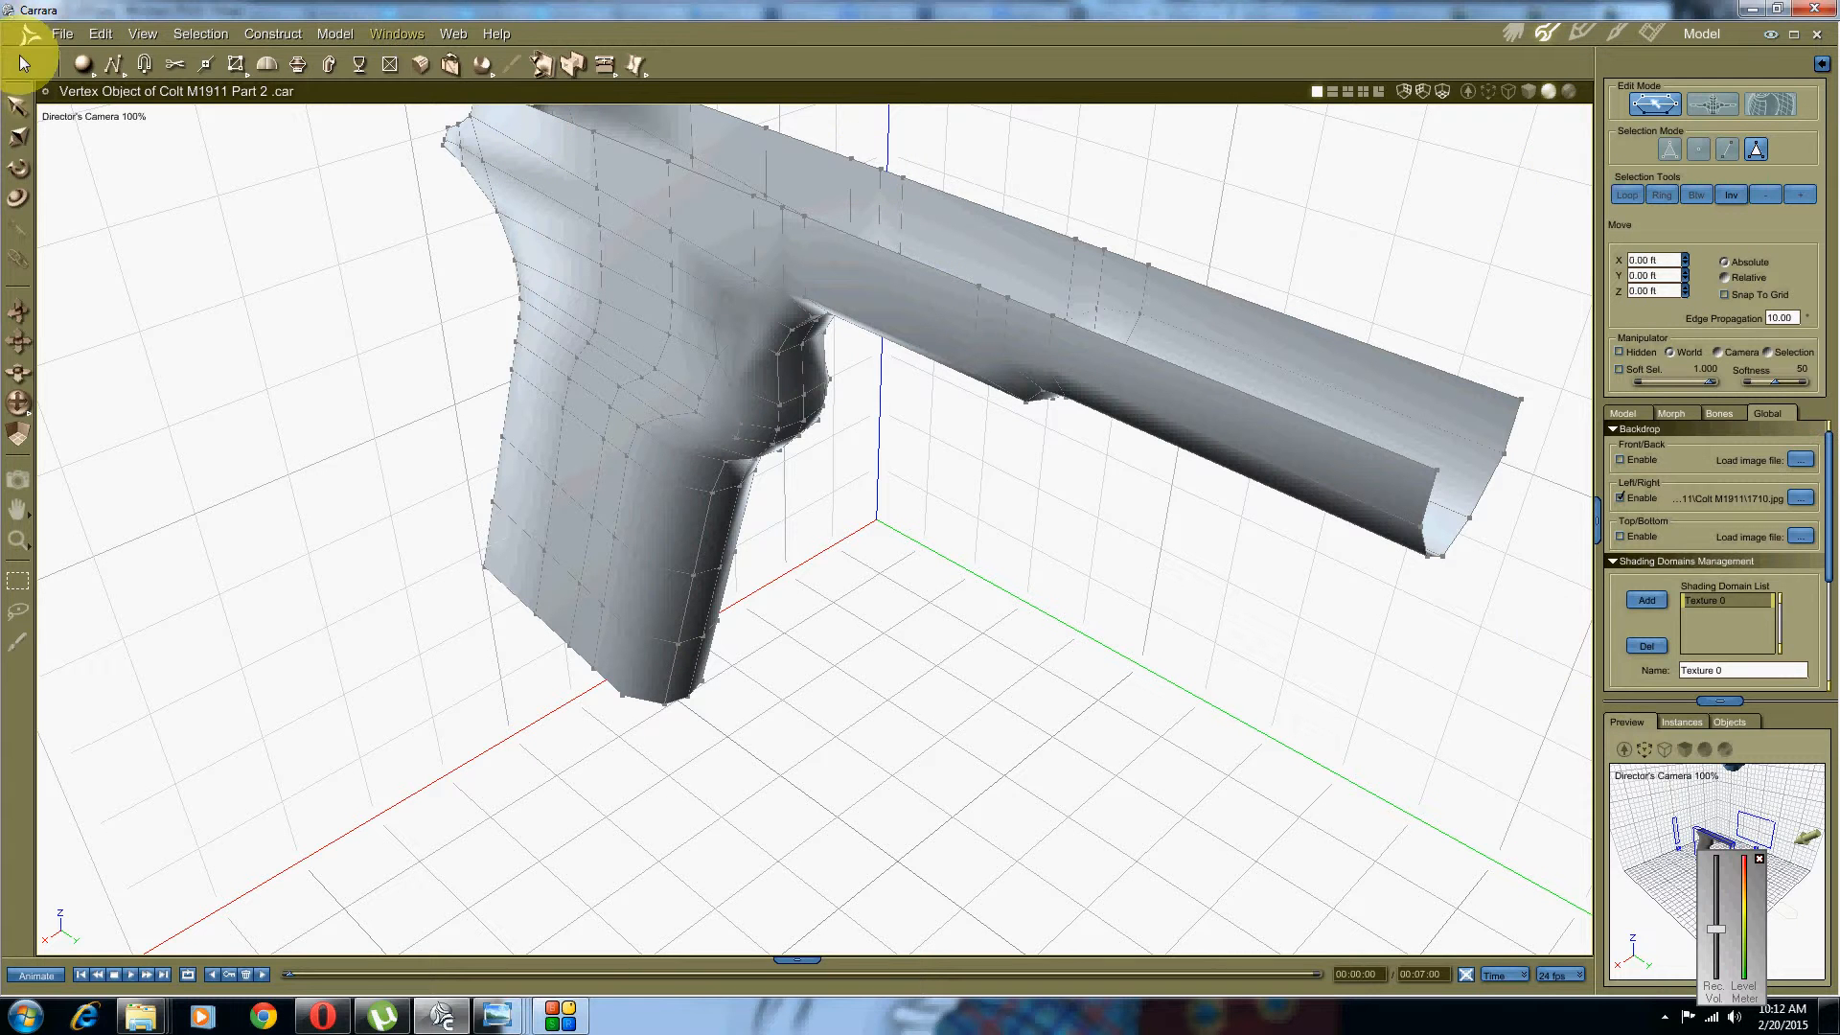
# Step: Use the Left camera, zoom onto the trigger-guard corner, show wireframe and enable vertex selection
pyautogui.click(79, 119)
pyautogui.click(88, 137)
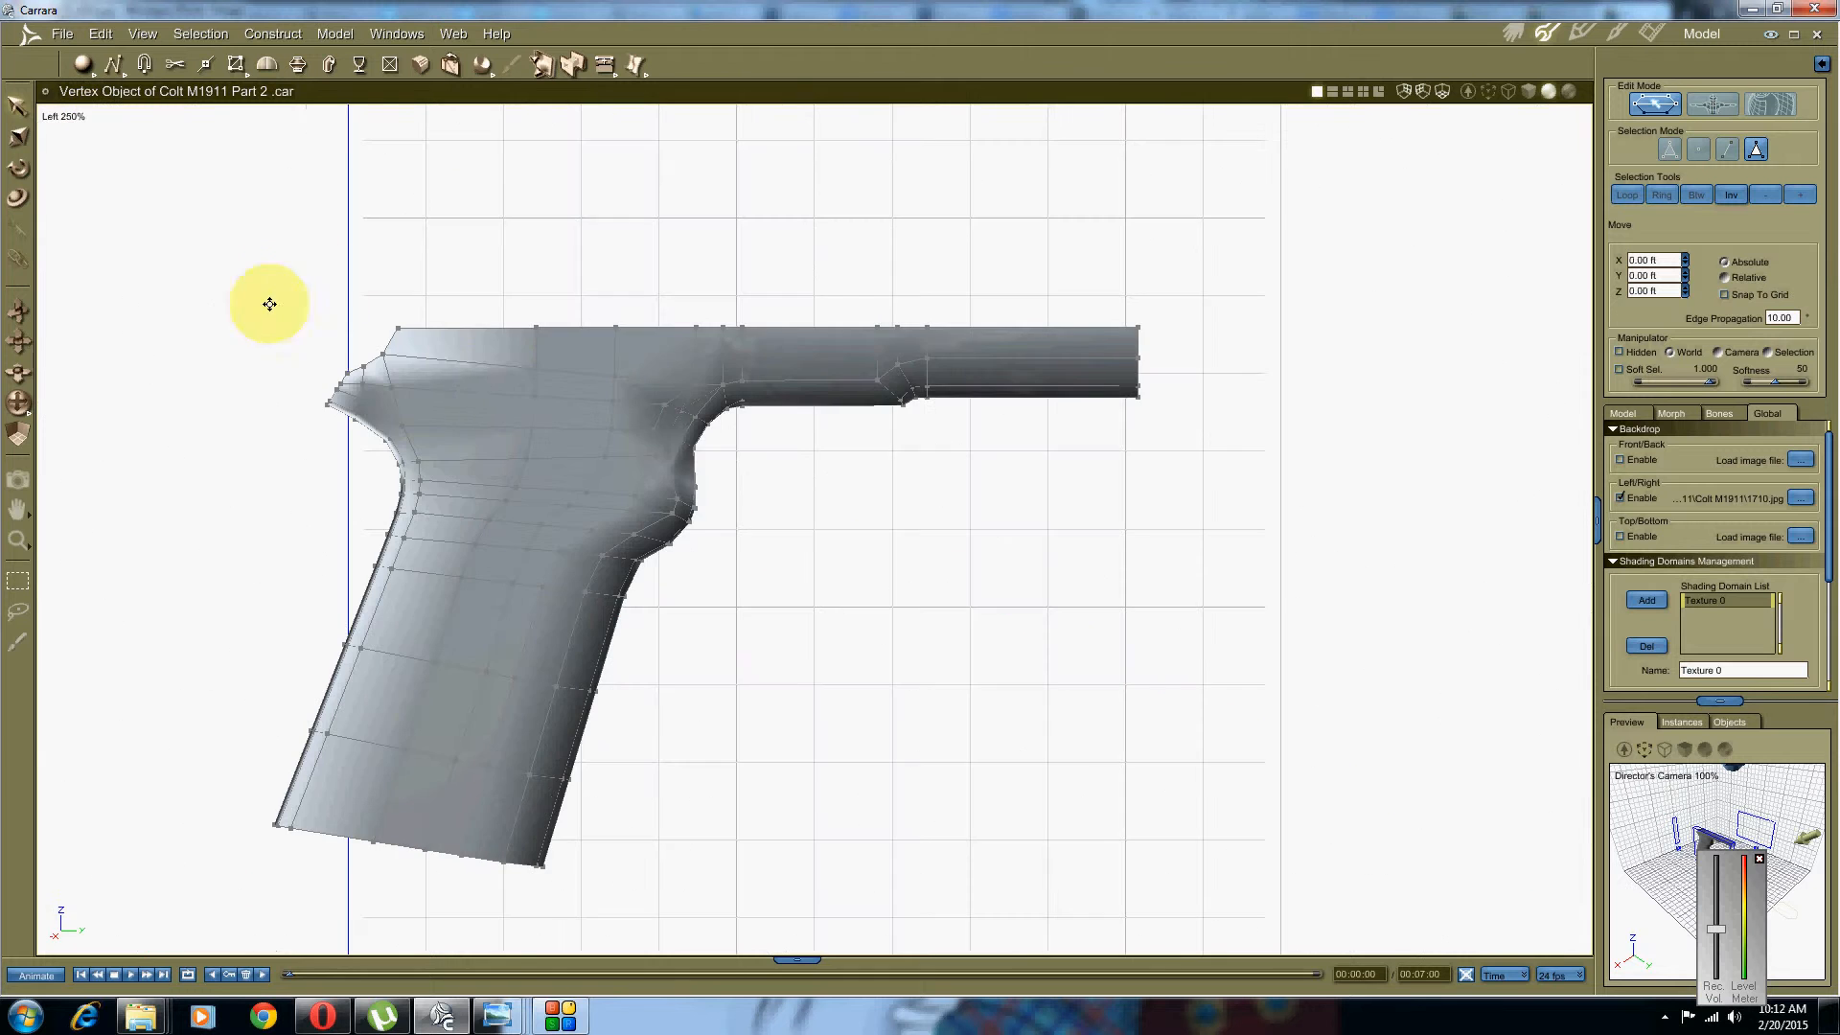
pyautogui.scroll(5, 492, 377)
pyautogui.scroll(5, 570, 438)
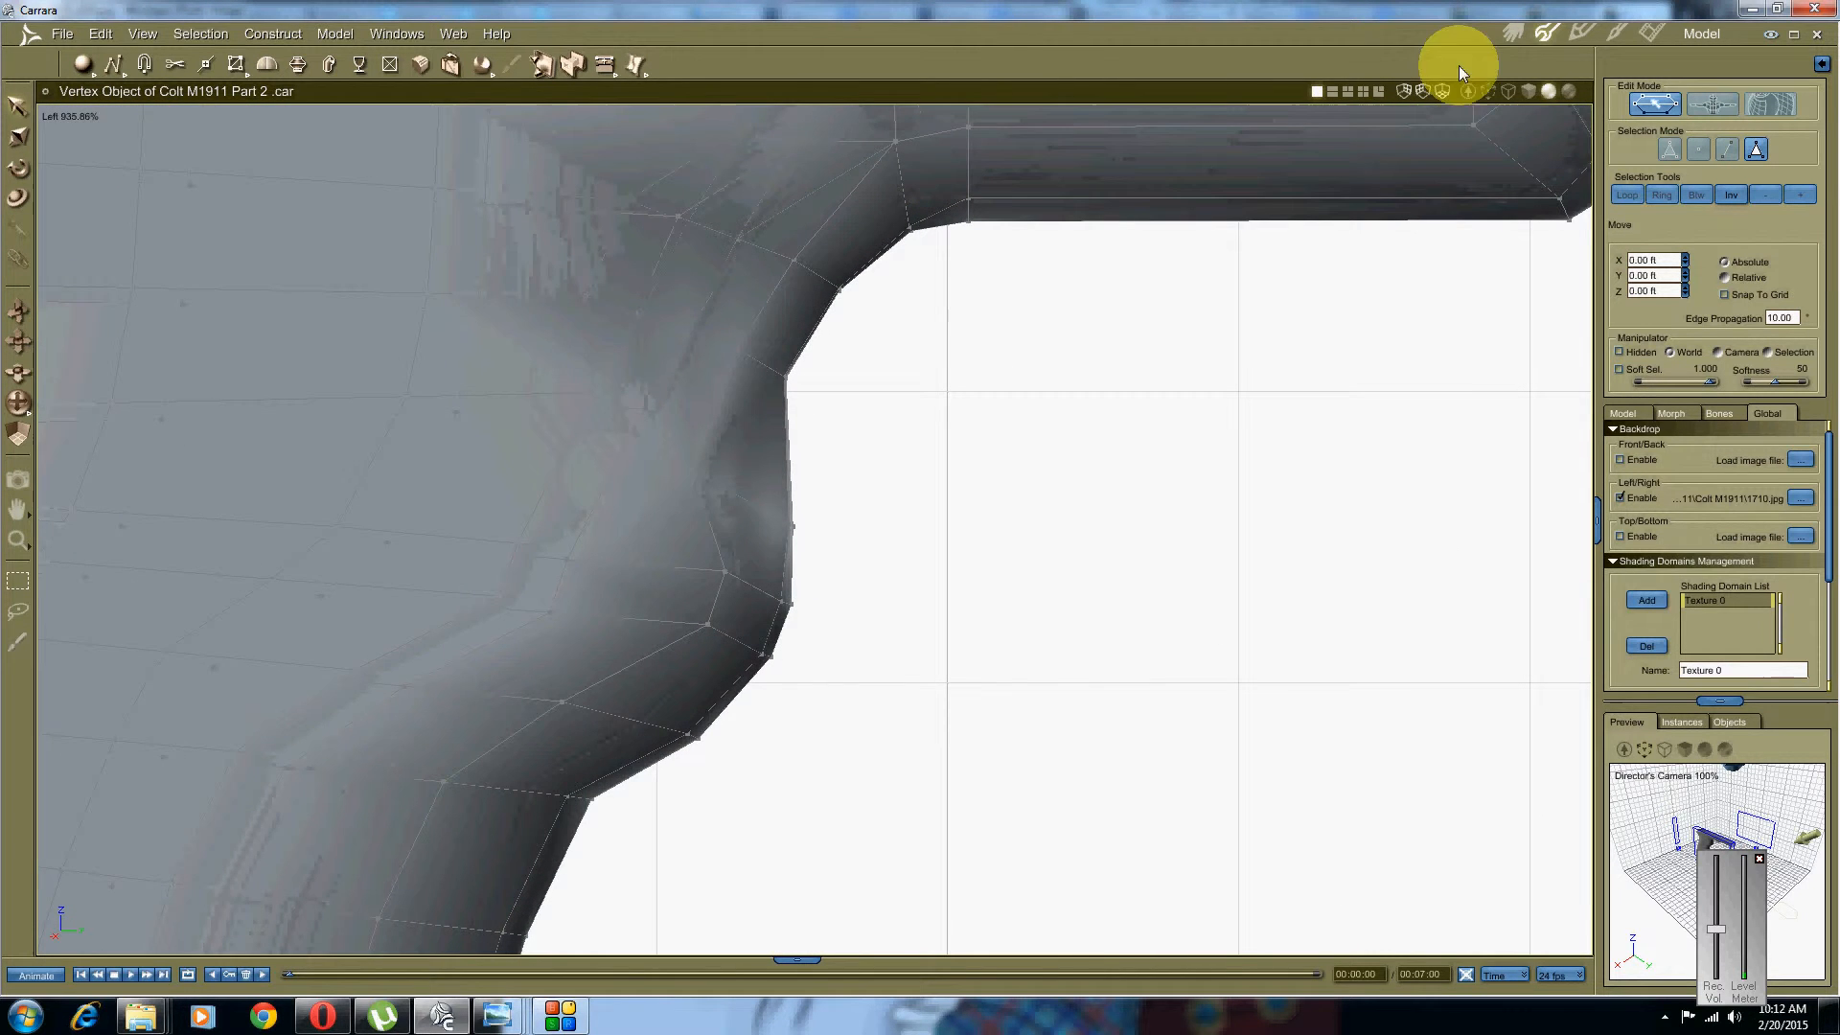
pyautogui.click(1509, 90)
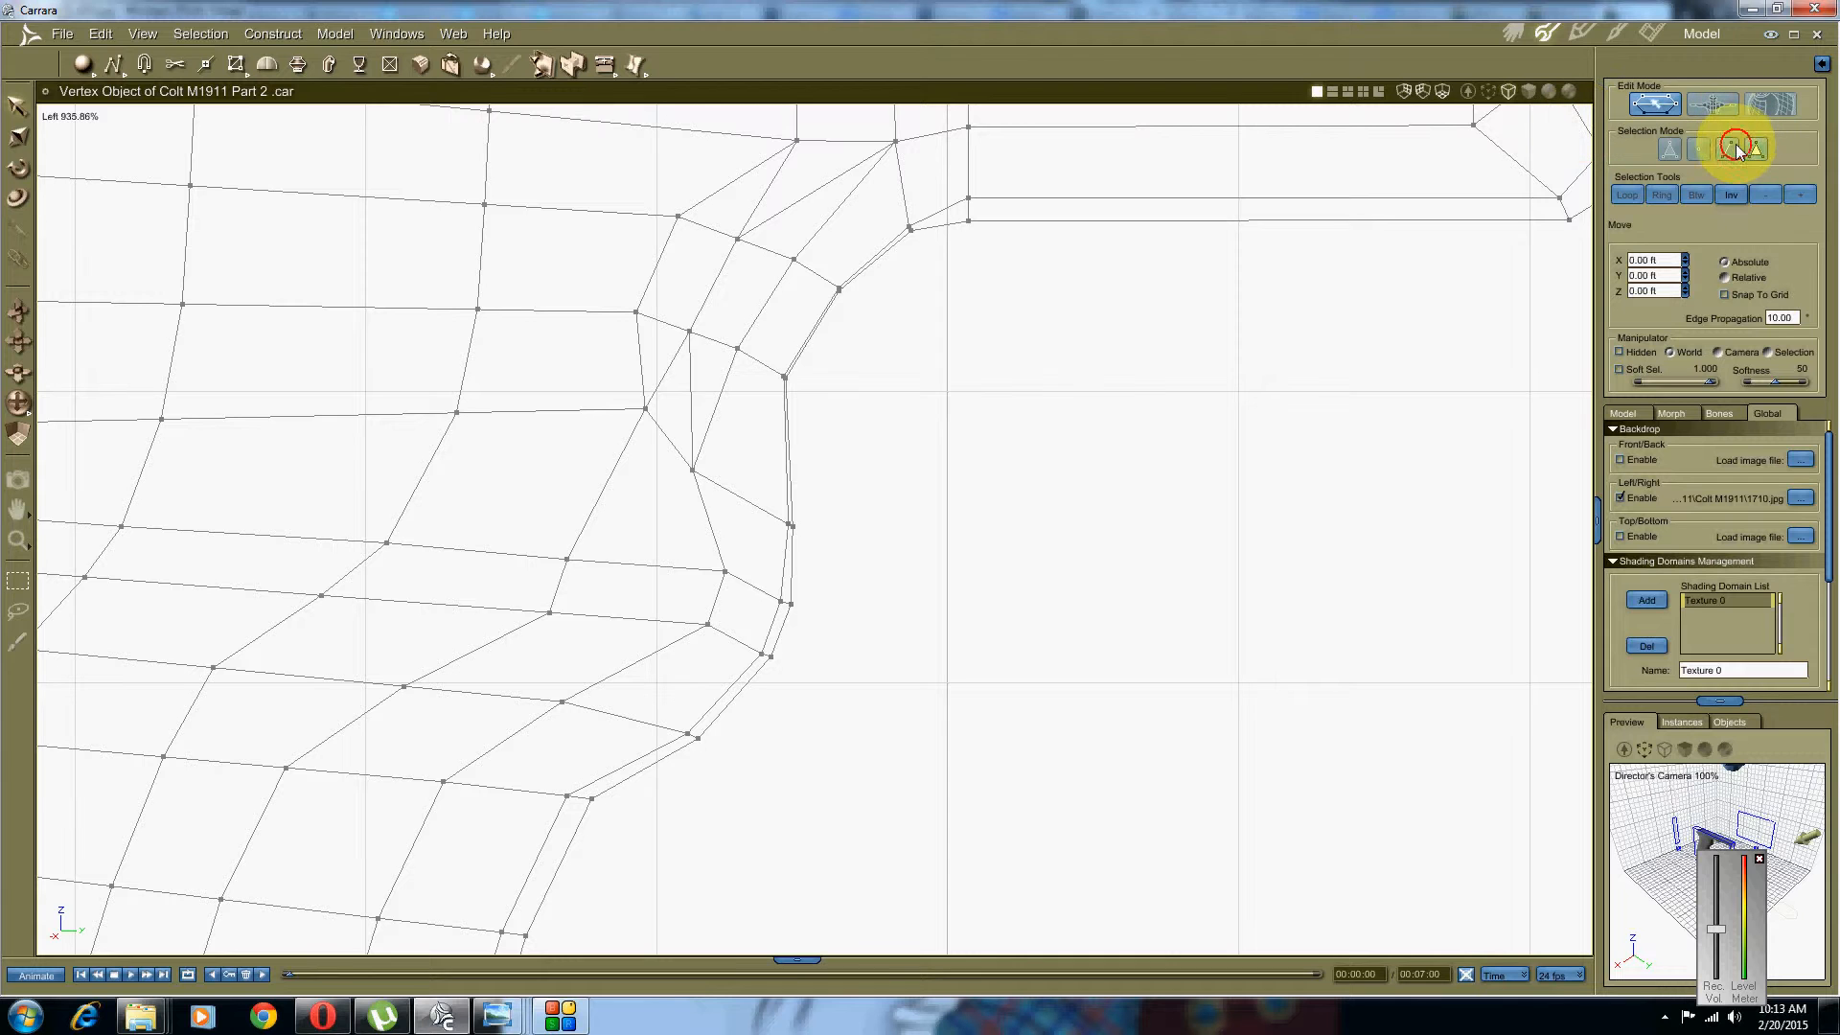
pyautogui.click(1701, 144)
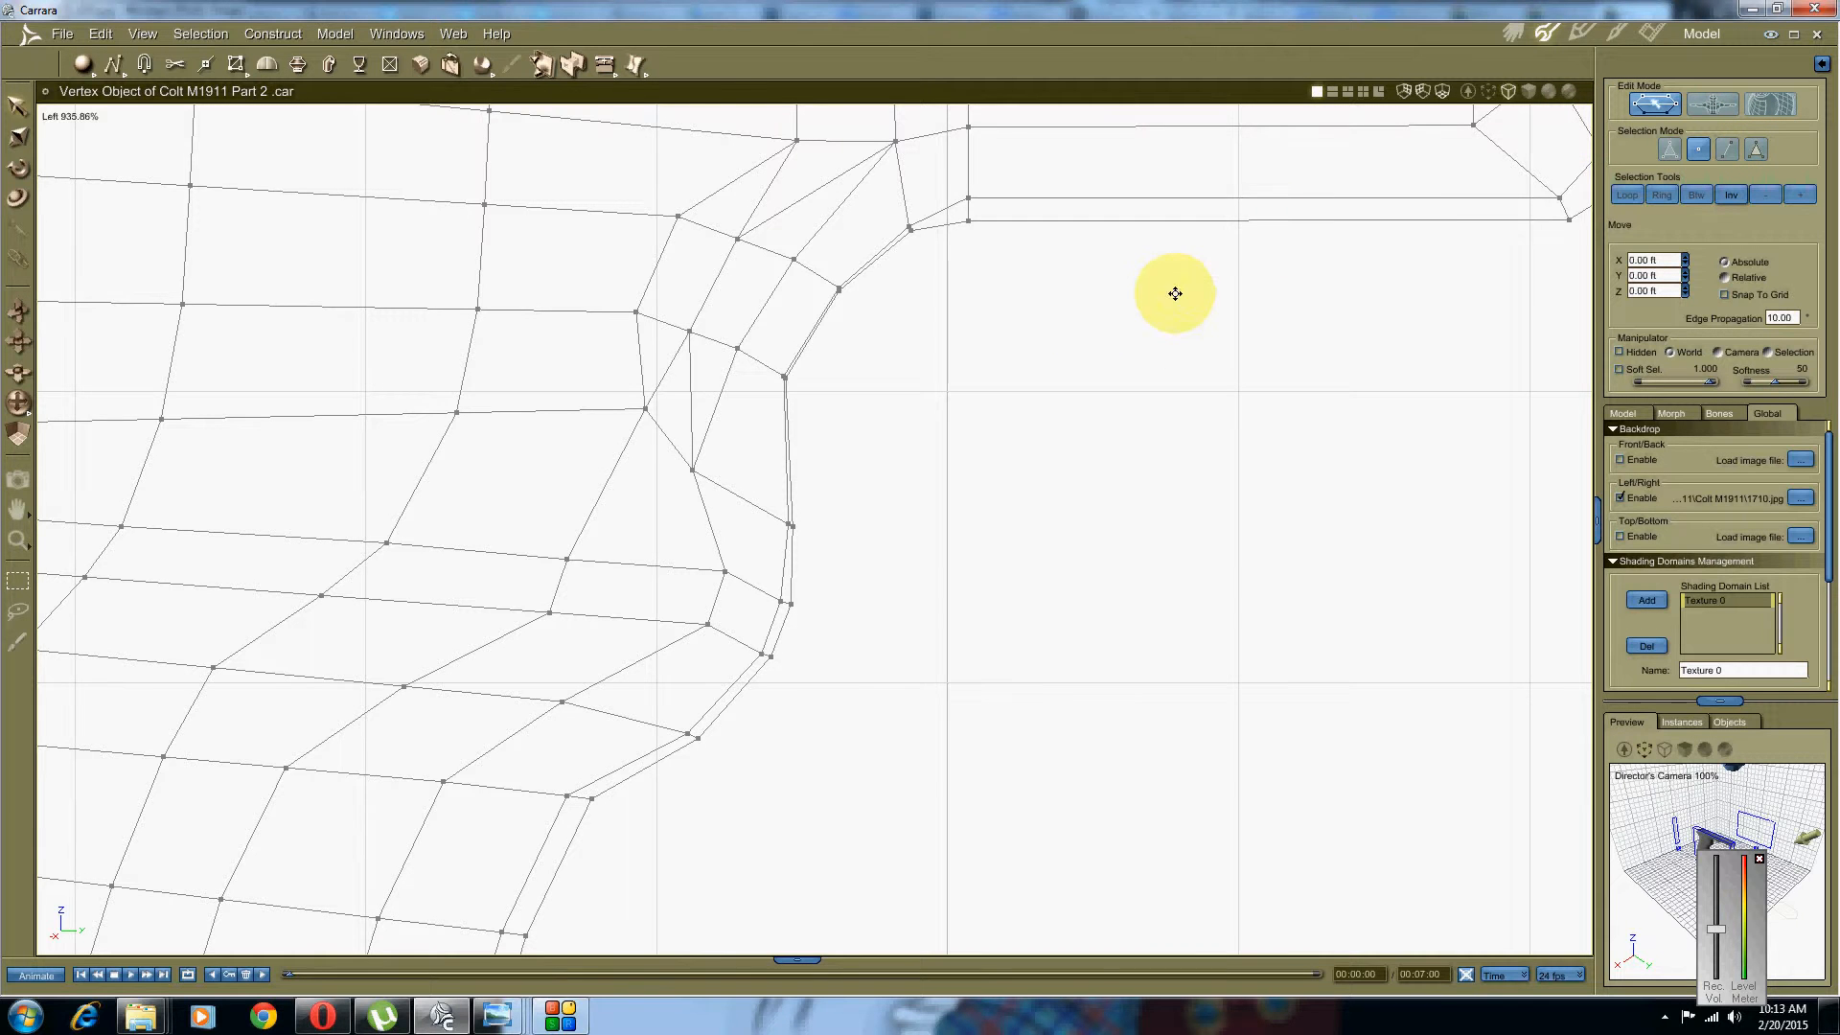
pyautogui.moveTo(1174, 293); pyautogui.dragTo(1059, 293, button='middle')
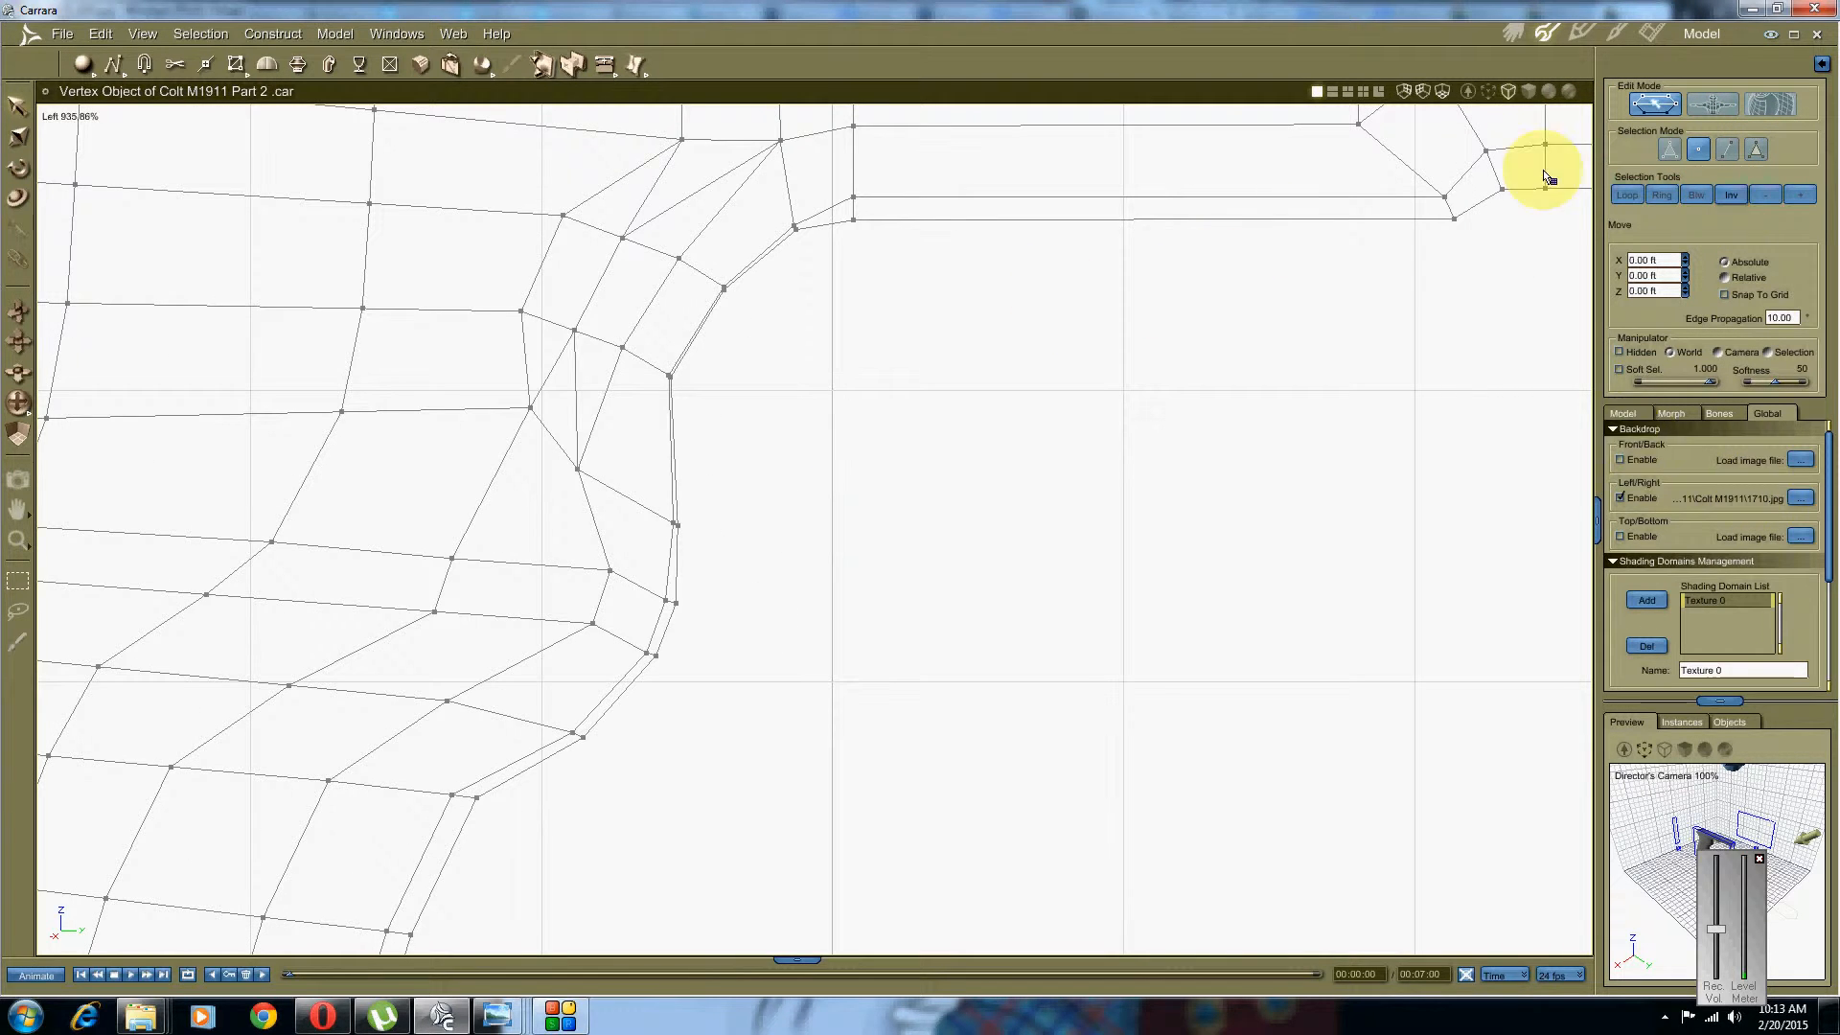
pyautogui.click(1547, 93)
pyautogui.moveTo(940, 657); pyautogui.dragTo(1136, 556, button='middle')
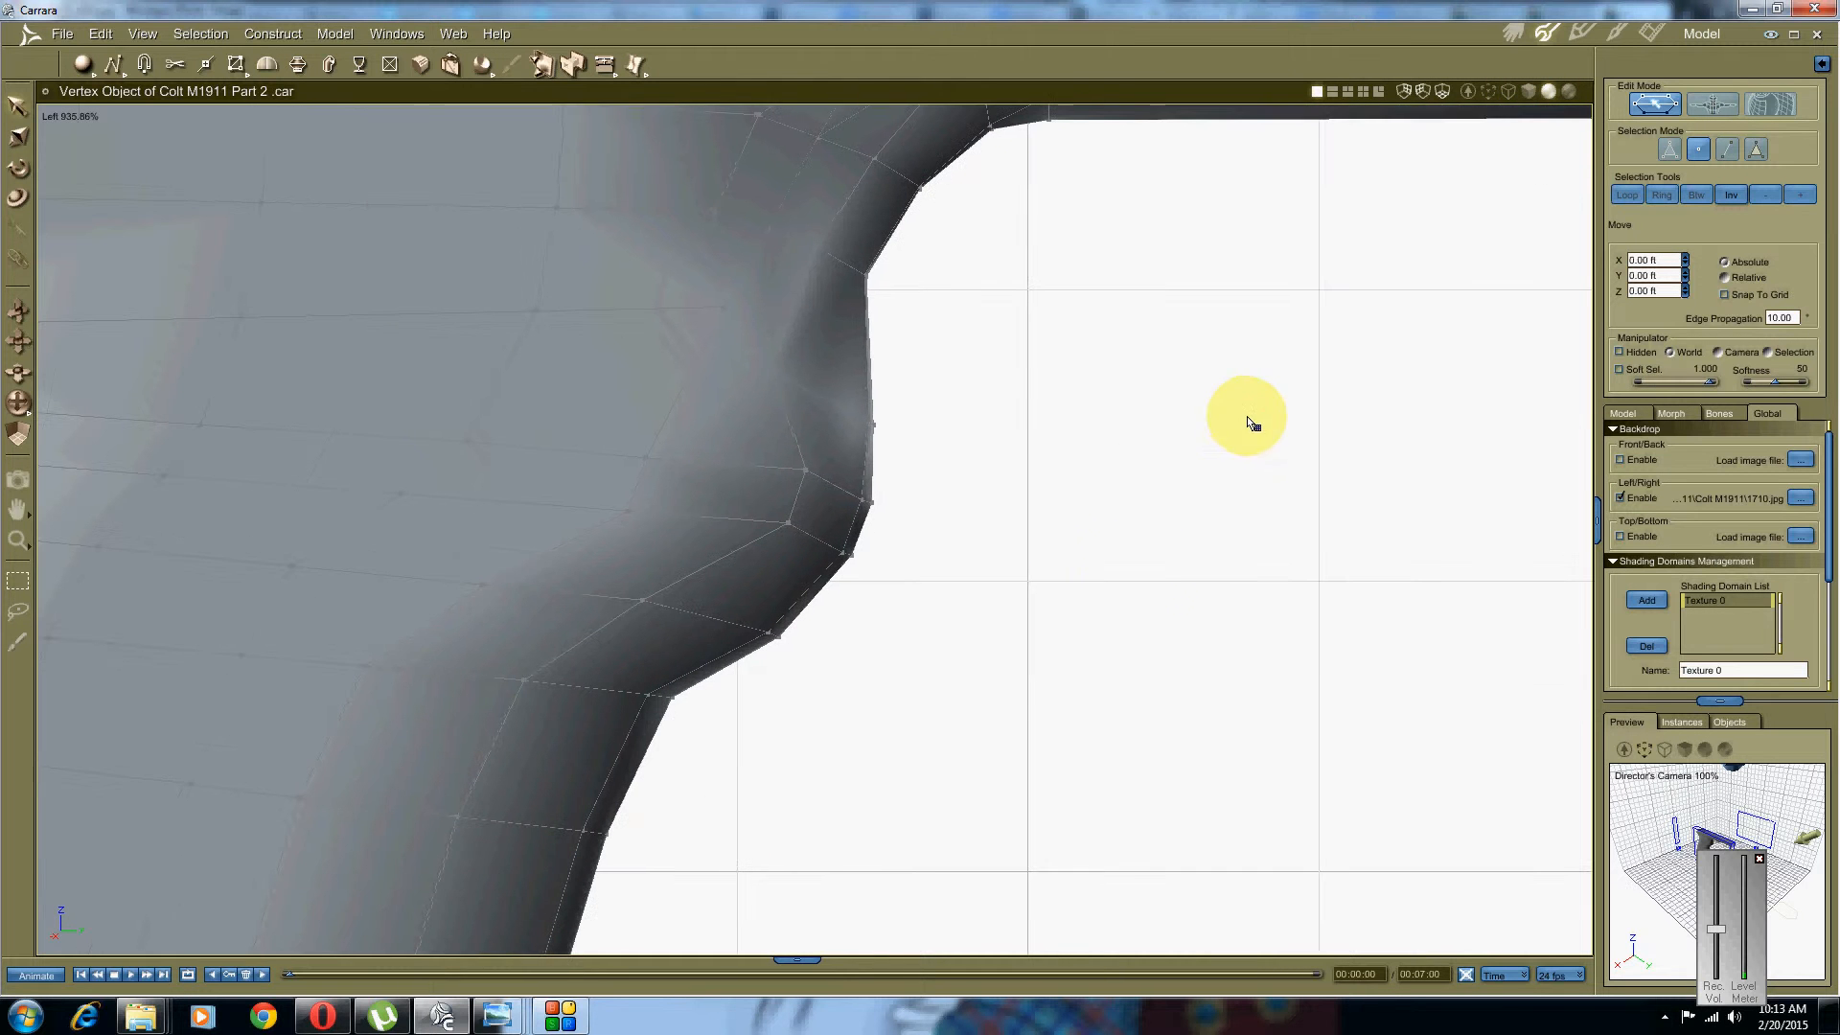
pyautogui.click(1510, 92)
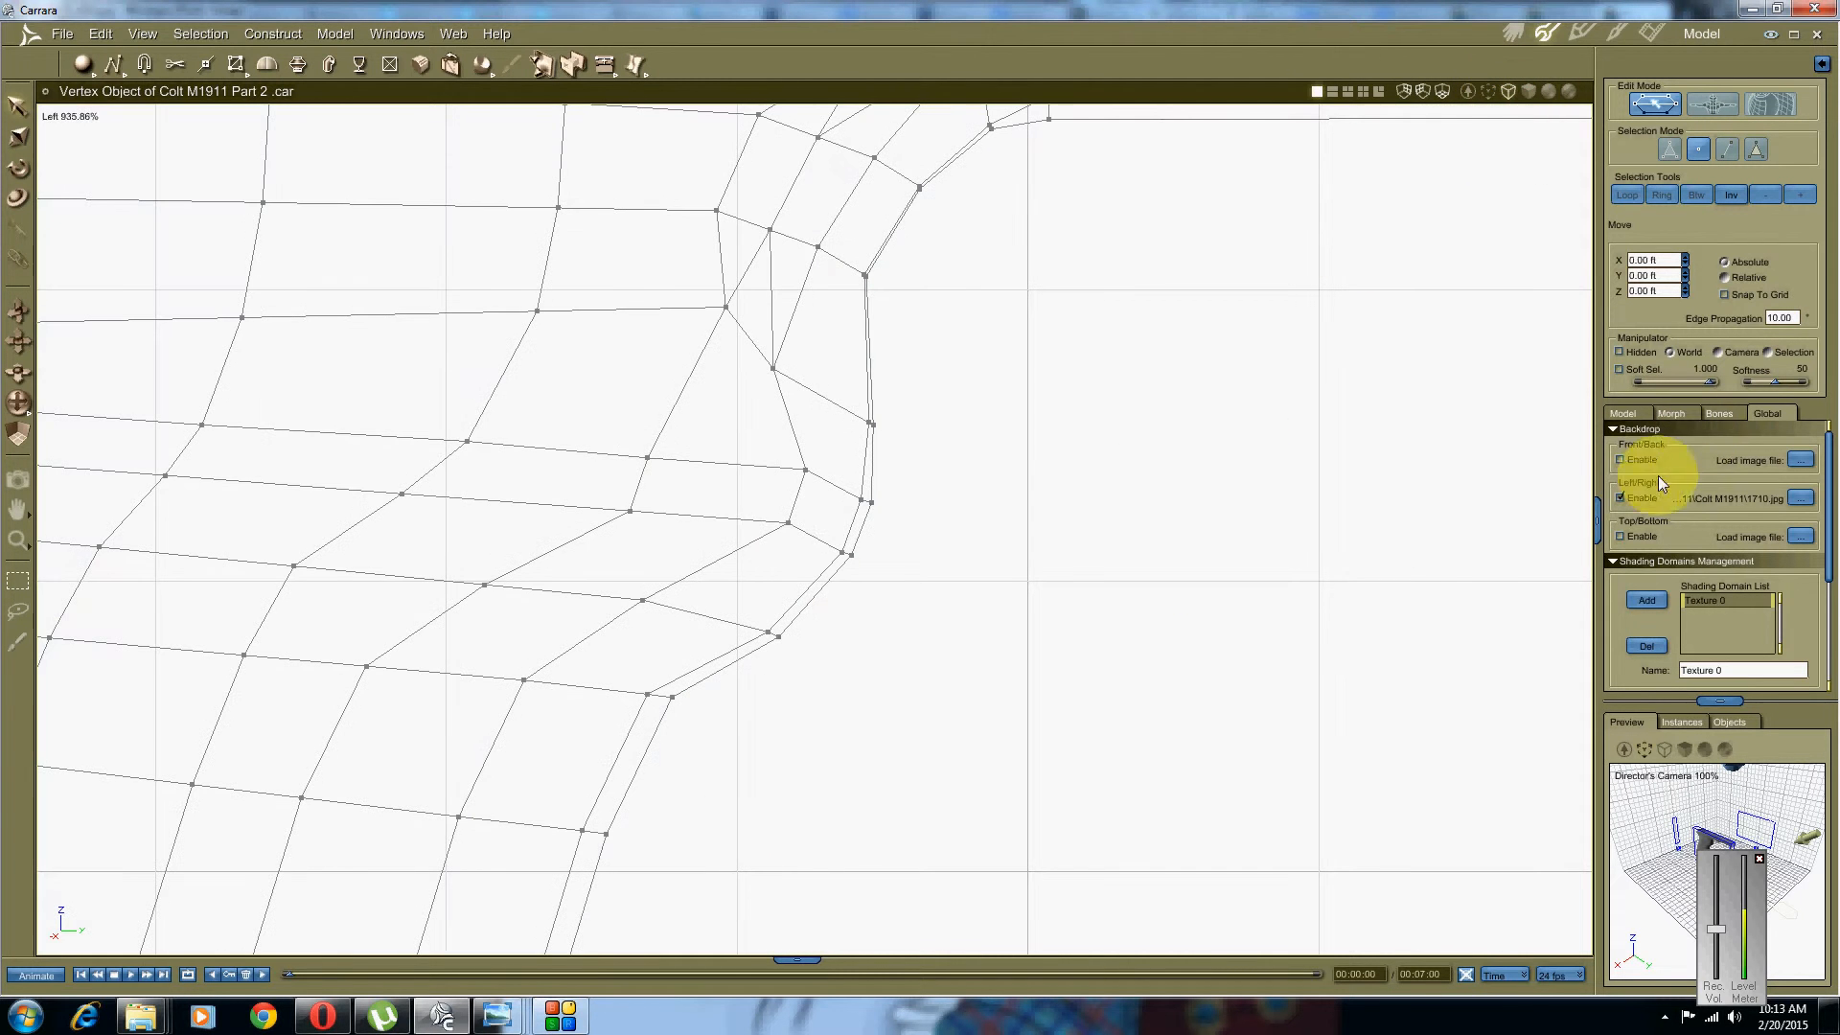
# Step: Load 1710.jpg as the Left/Right backdrop image
pyautogui.click(1797, 498)
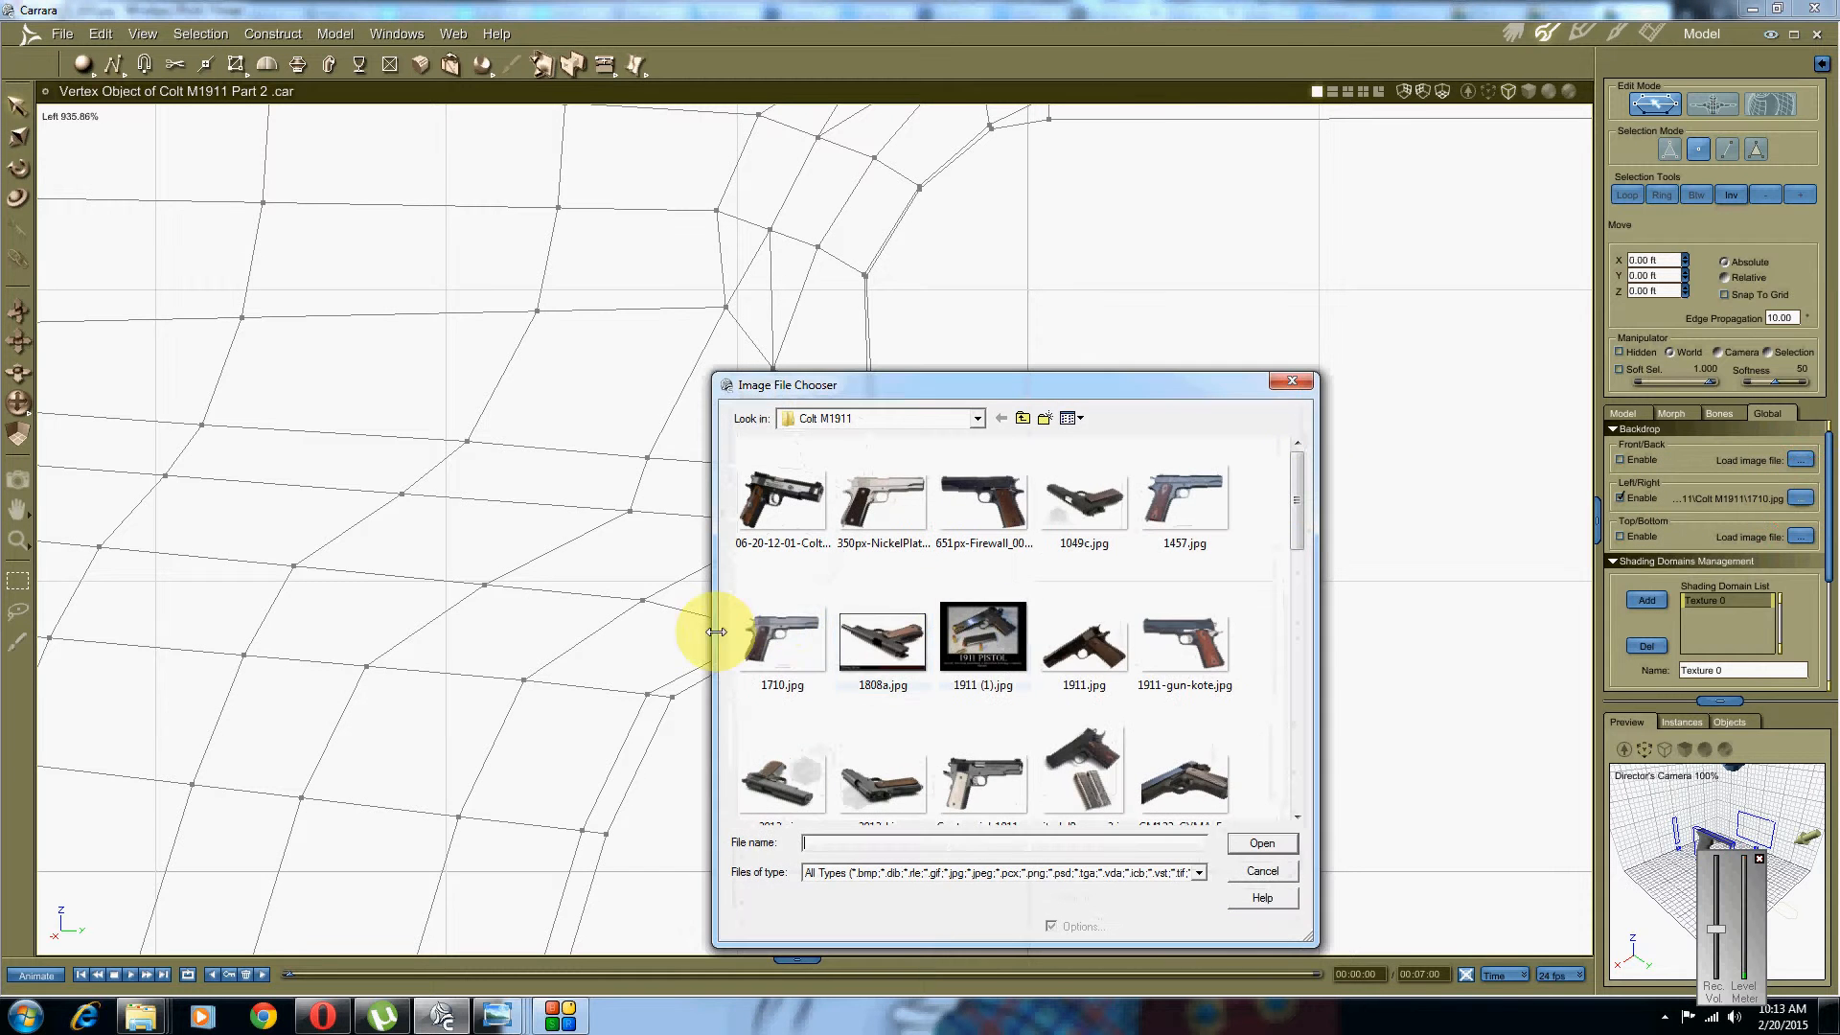
pyautogui.doubleClick(764, 628)
pyautogui.scroll(3, 829, 553)
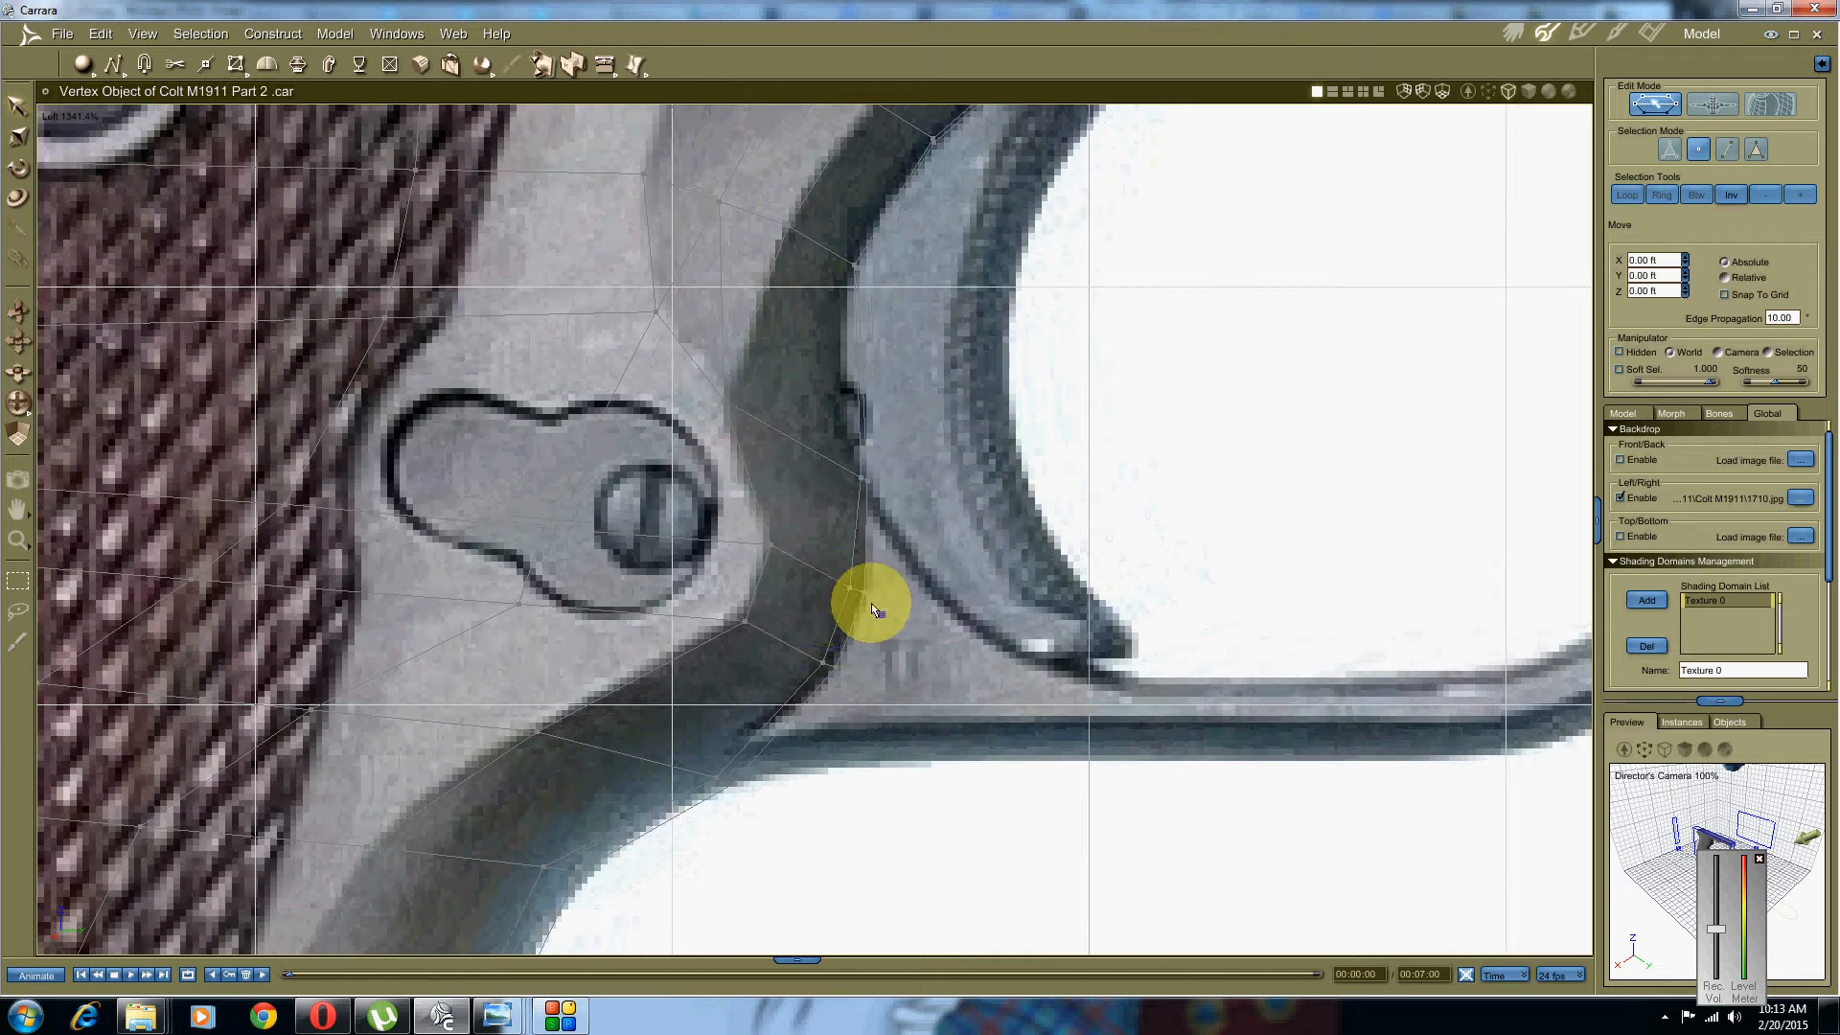
# Step: Raise the upper vertices onto the trigger guard's inner curve in the photo
pyautogui.click(841, 602)
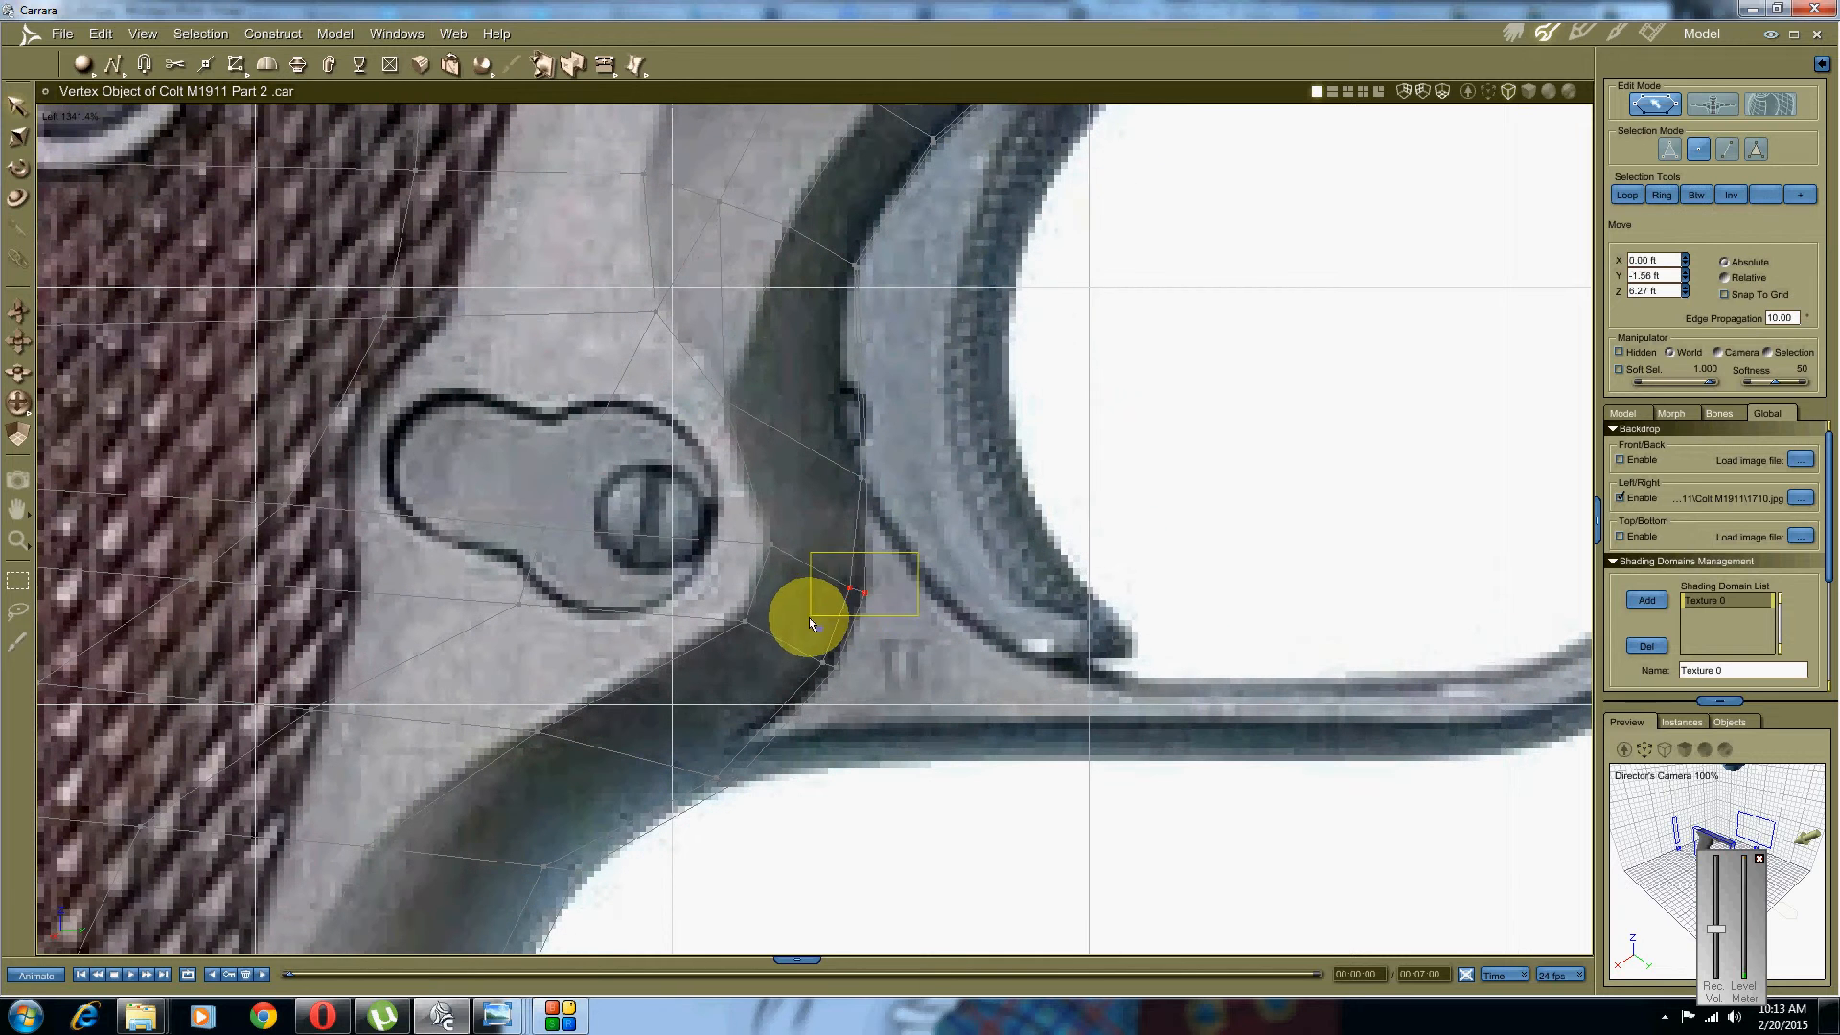
pyautogui.moveTo(891, 541); pyautogui.dragTo(871, 354)
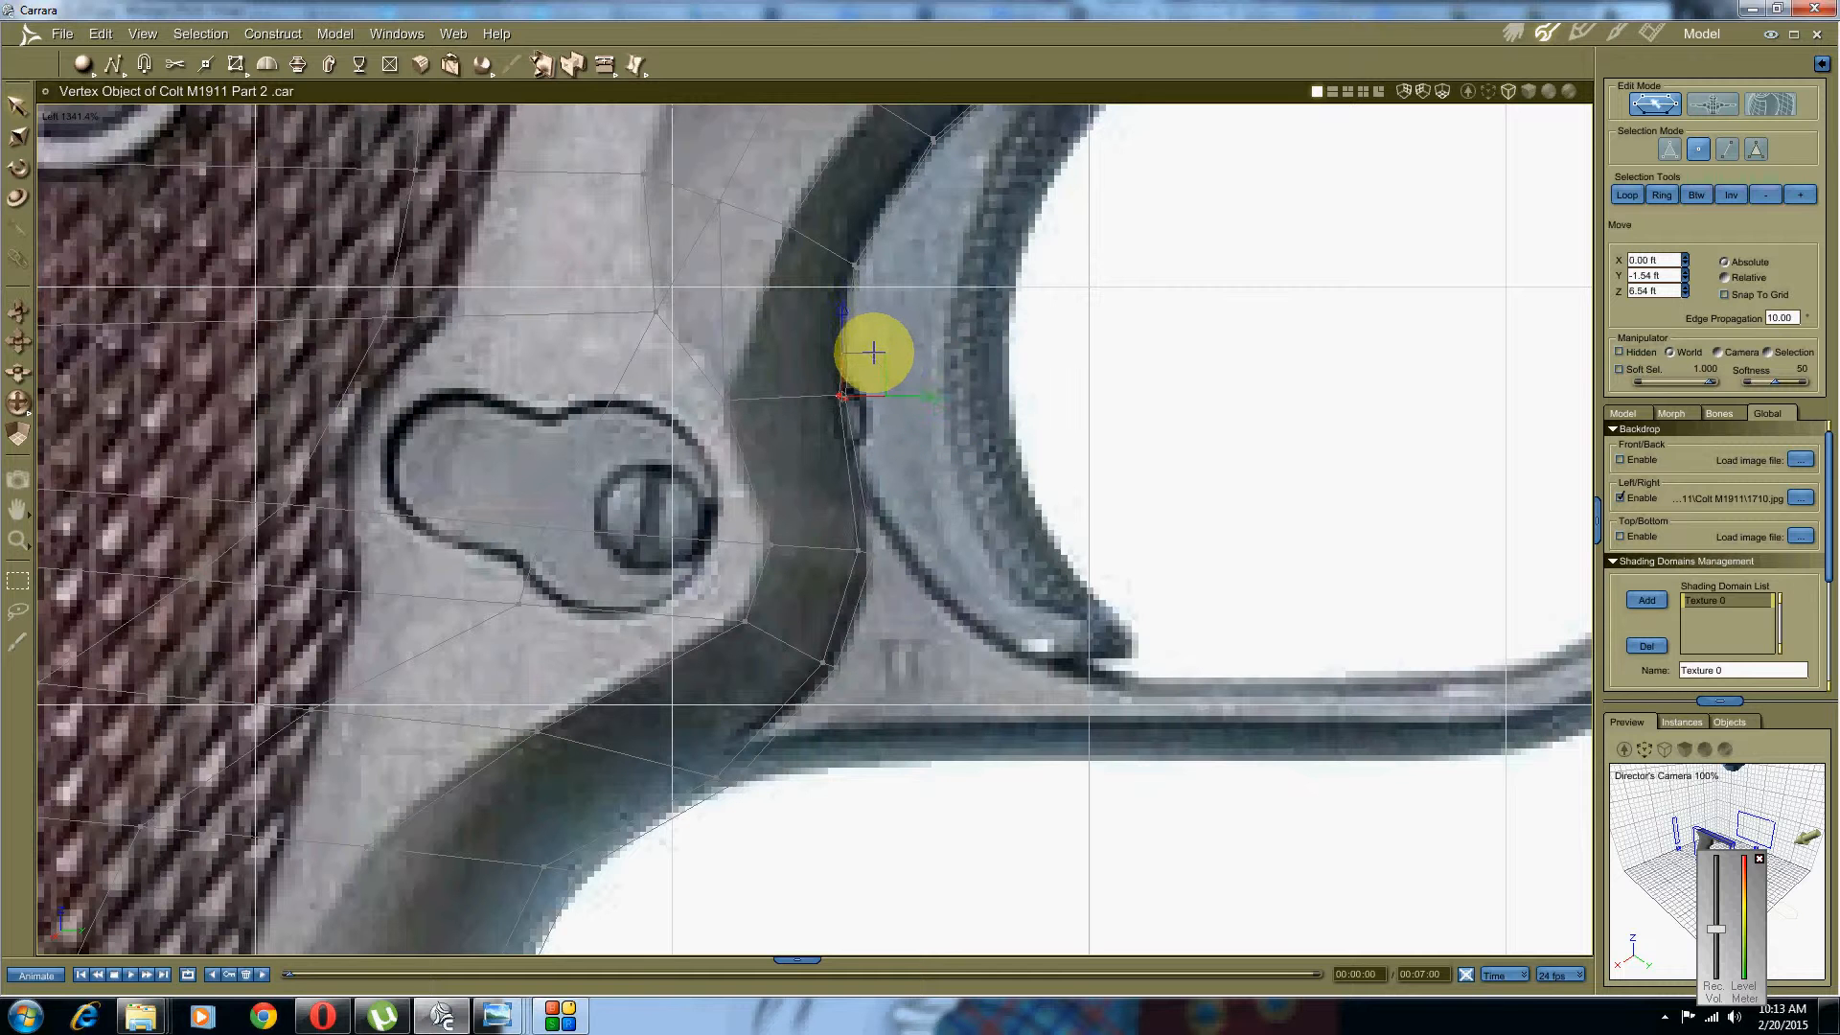
pyautogui.click(855, 560)
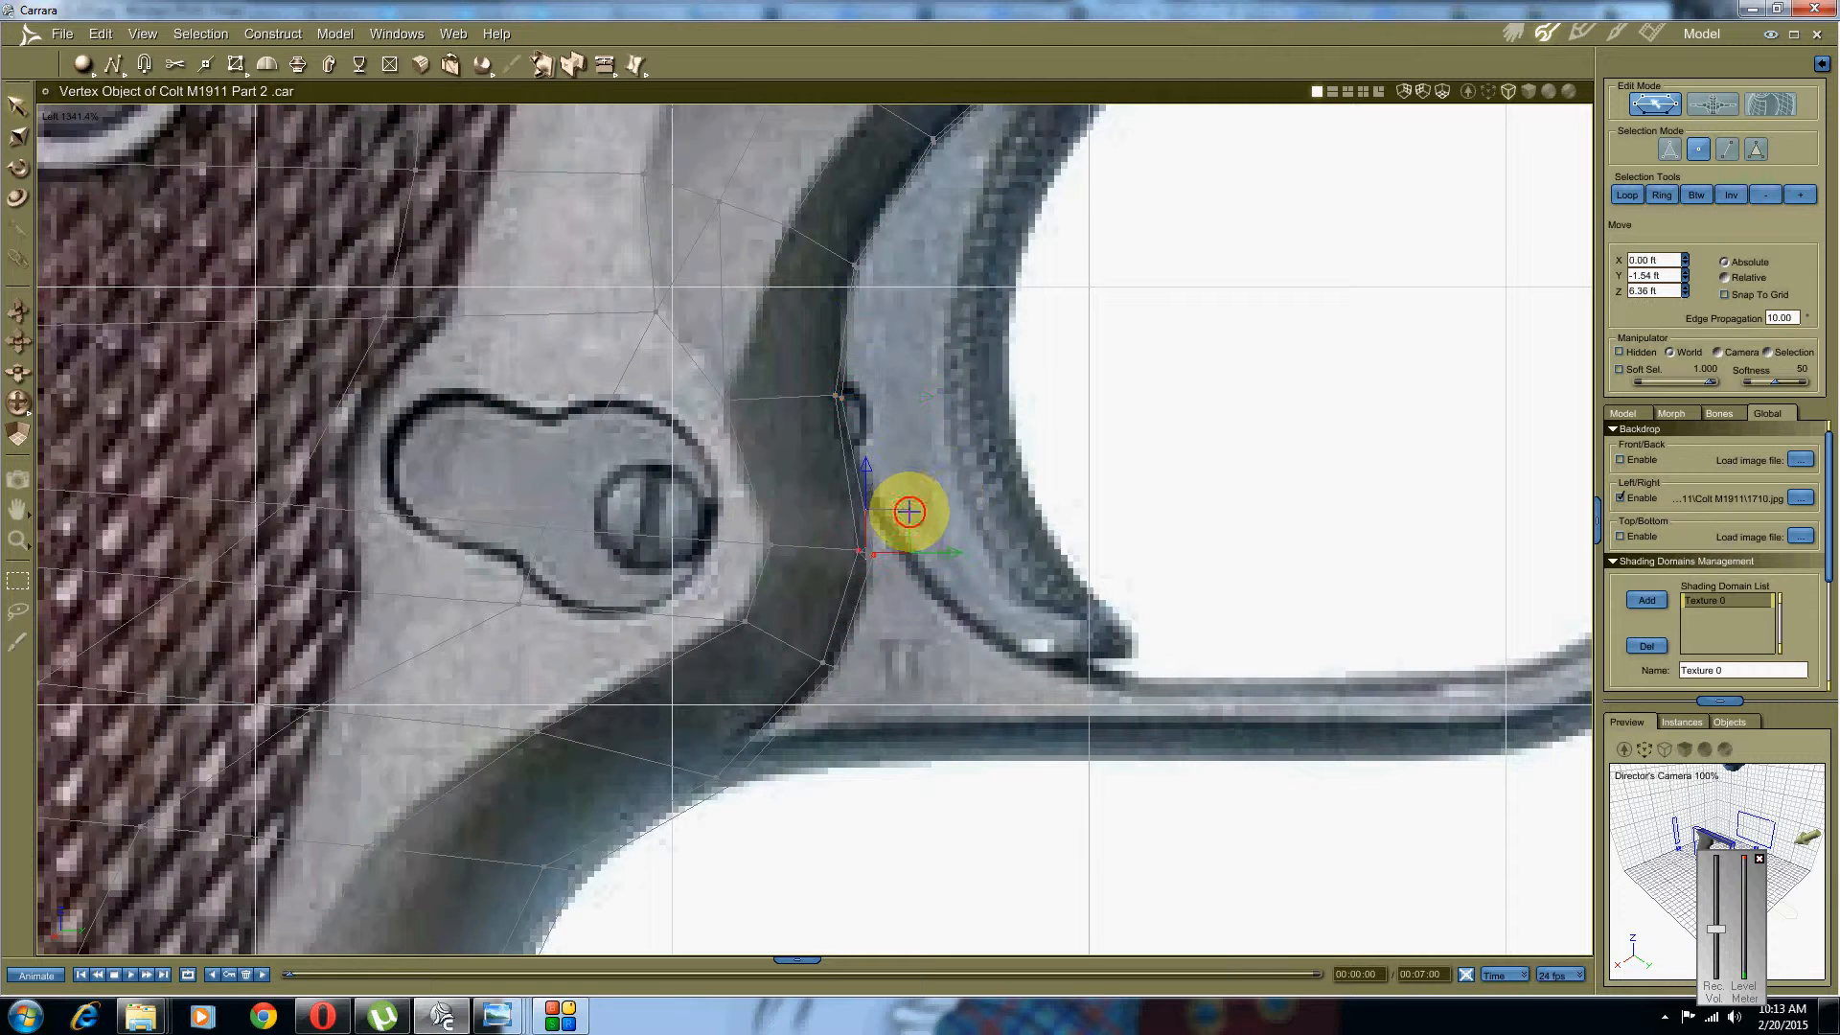
pyautogui.moveTo(908, 512); pyautogui.dragTo(908, 454)
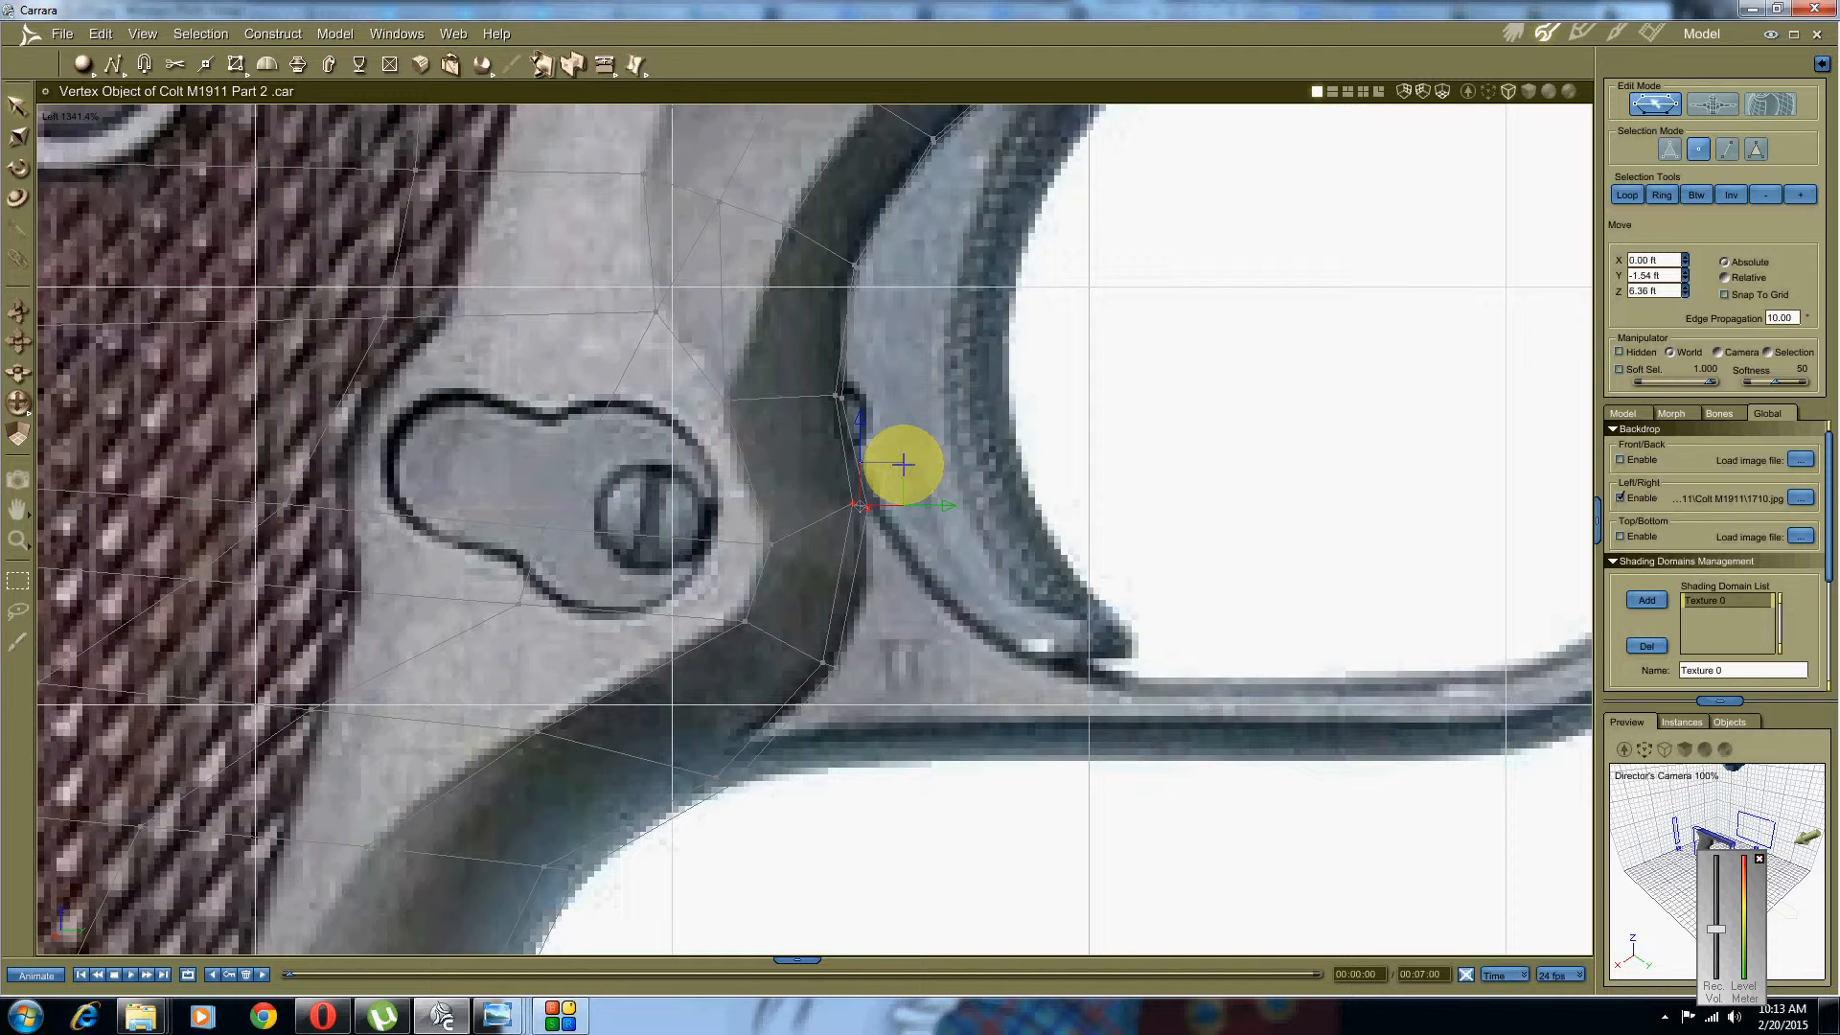
pyautogui.click(826, 662)
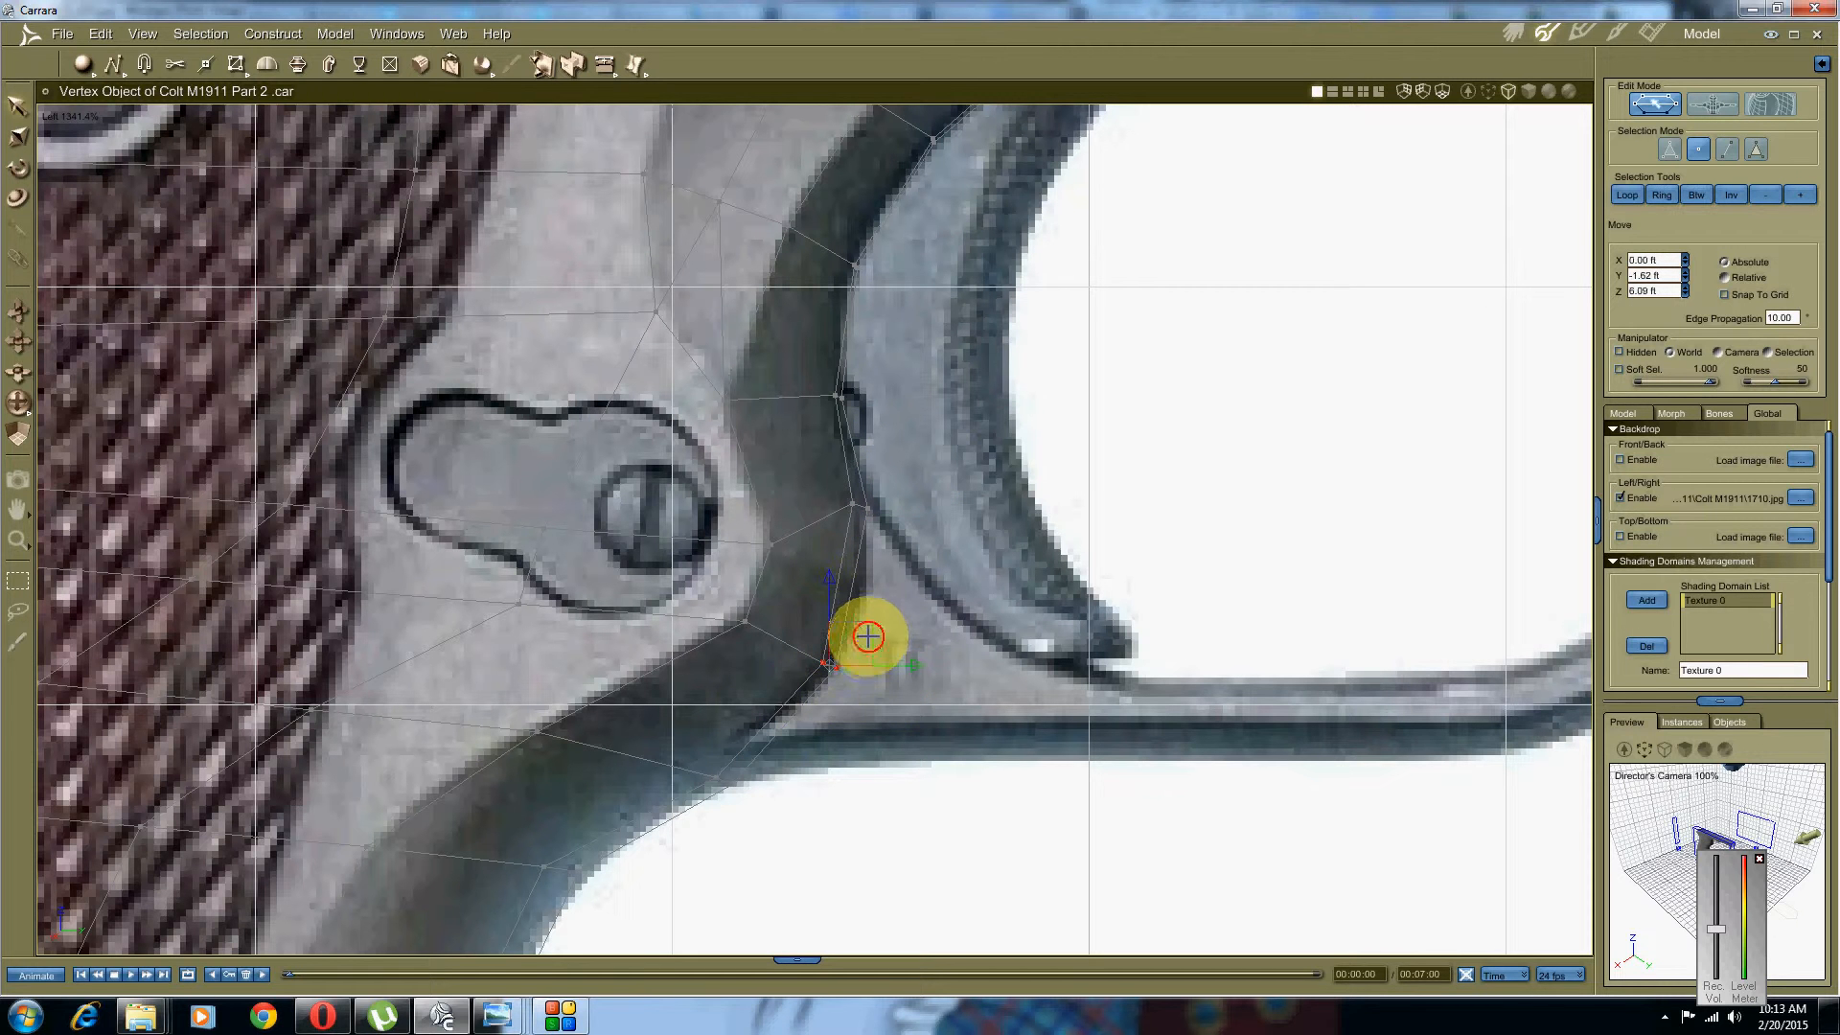
pyautogui.moveTo(868, 637); pyautogui.dragTo(883, 613)
# Step: Select the lower vertex pairs near the guard's base and nudge them down and left
pyautogui.moveTo(908, 711); pyautogui.dragTo(668, 817)
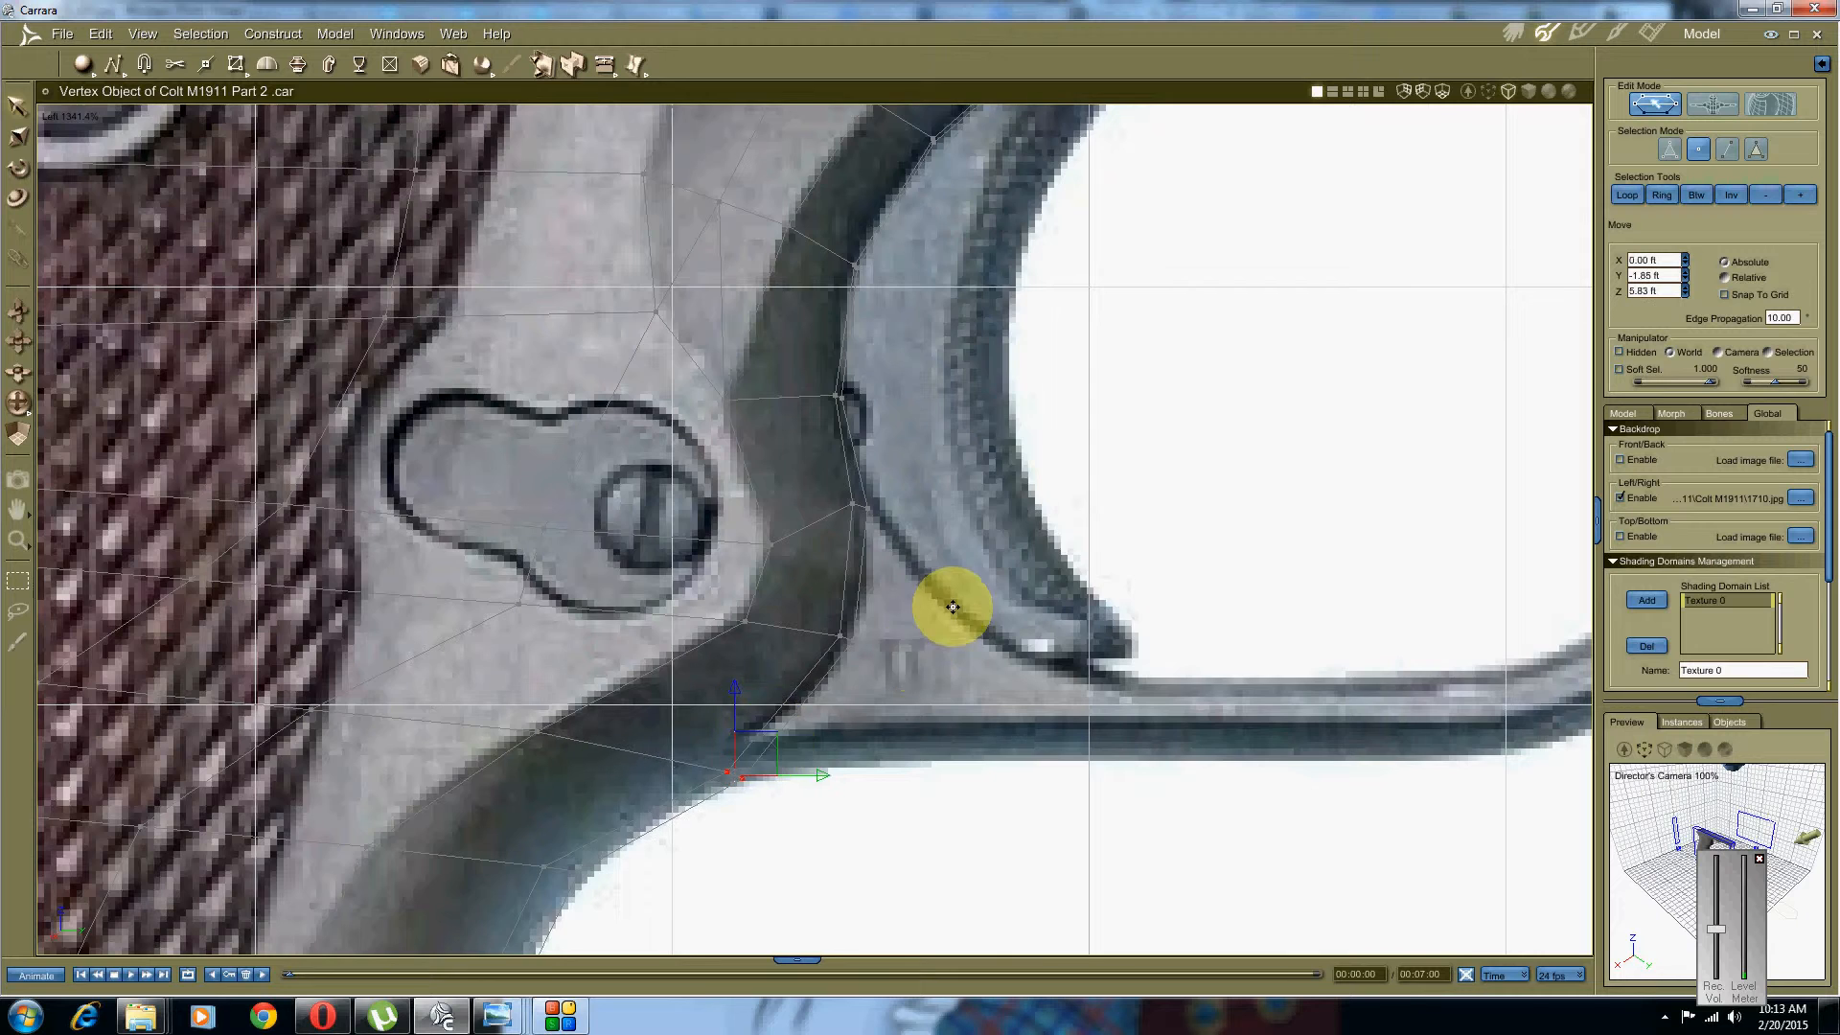
pyautogui.scroll(-3, 949, 607)
pyautogui.scroll(5, 744, 562)
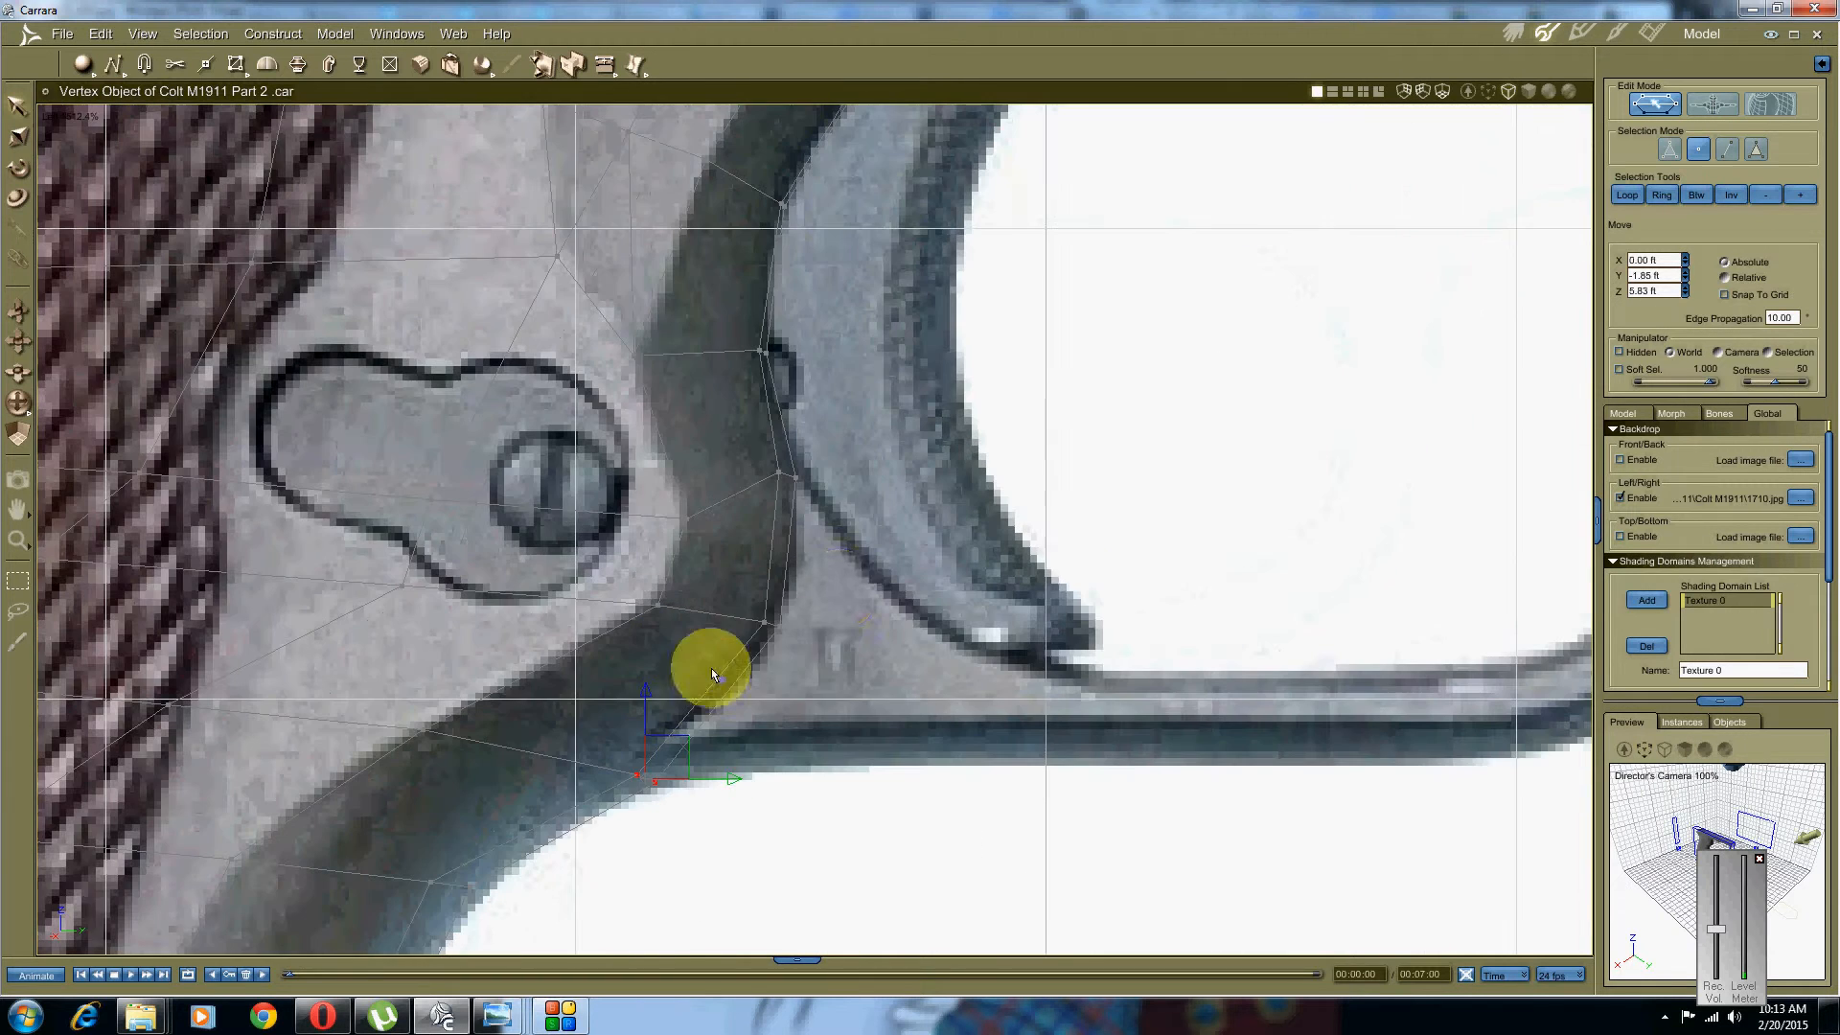
pyautogui.moveTo(802, 599); pyautogui.dragTo(739, 647)
pyautogui.moveTo(802, 588); pyautogui.dragTo(796, 596)
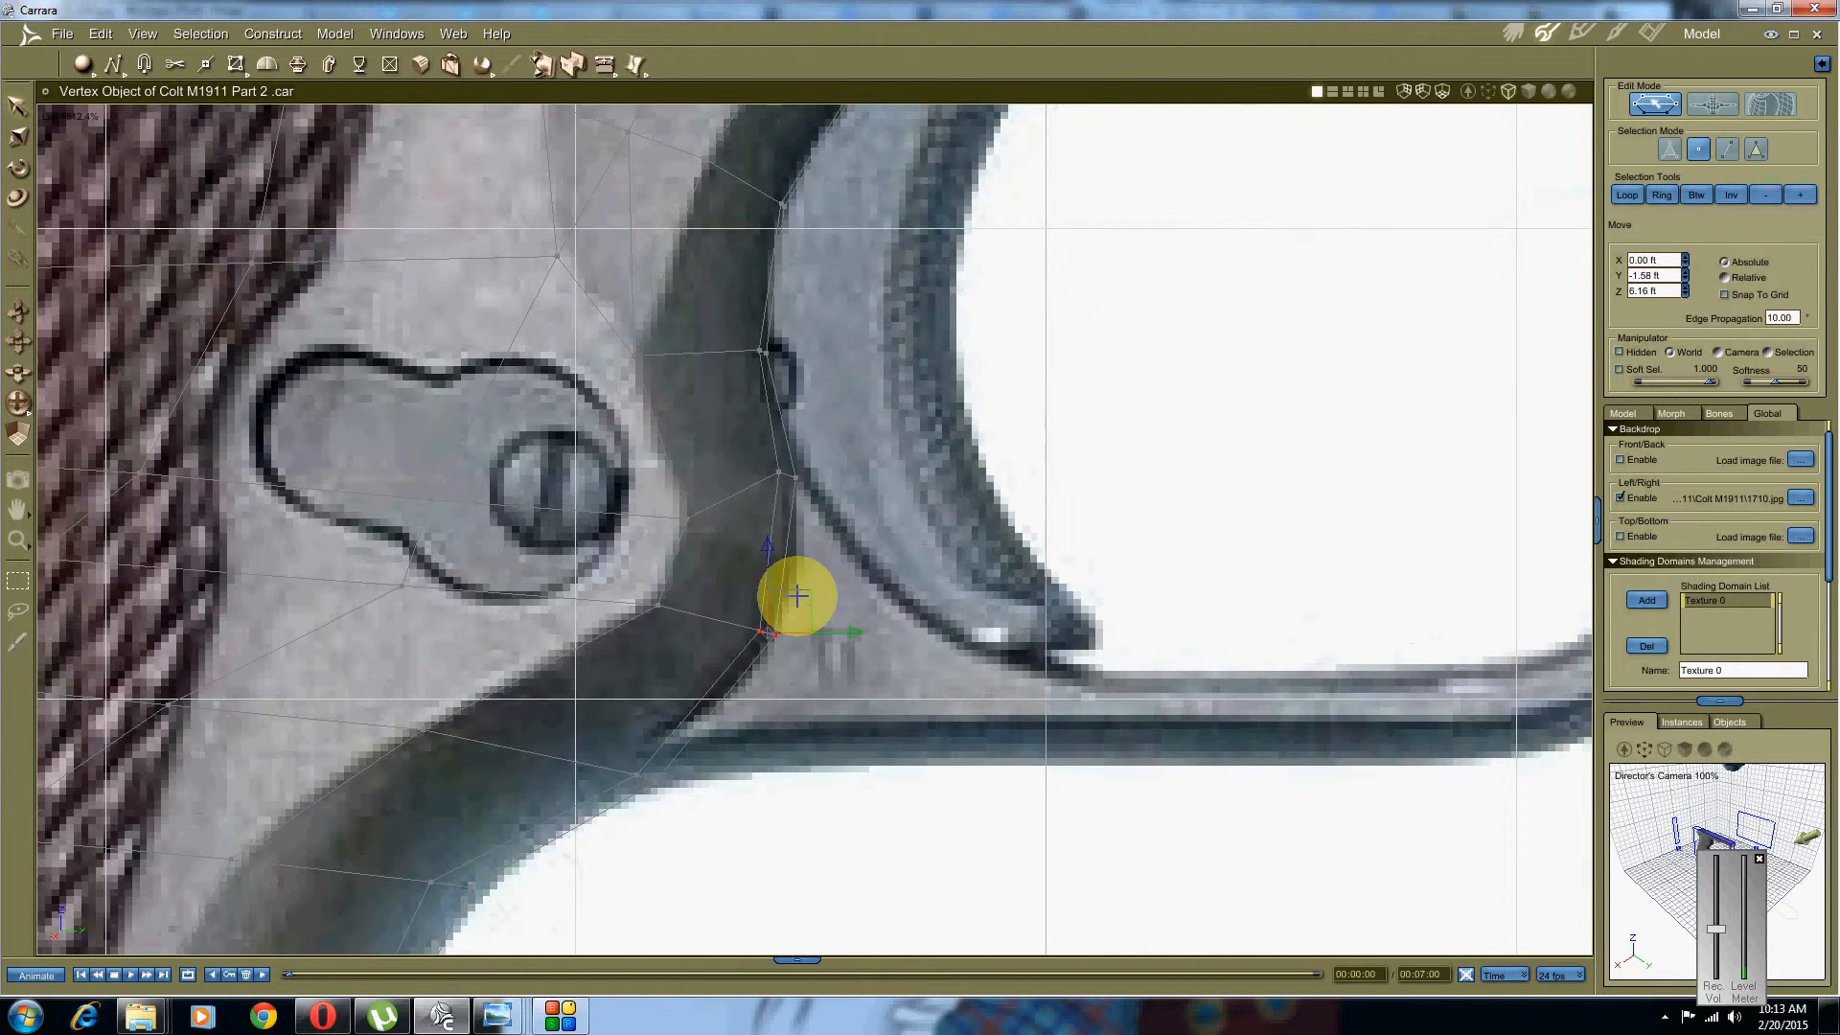
pyautogui.moveTo(1053, 499); pyautogui.dragTo(1065, 583, button='middle')
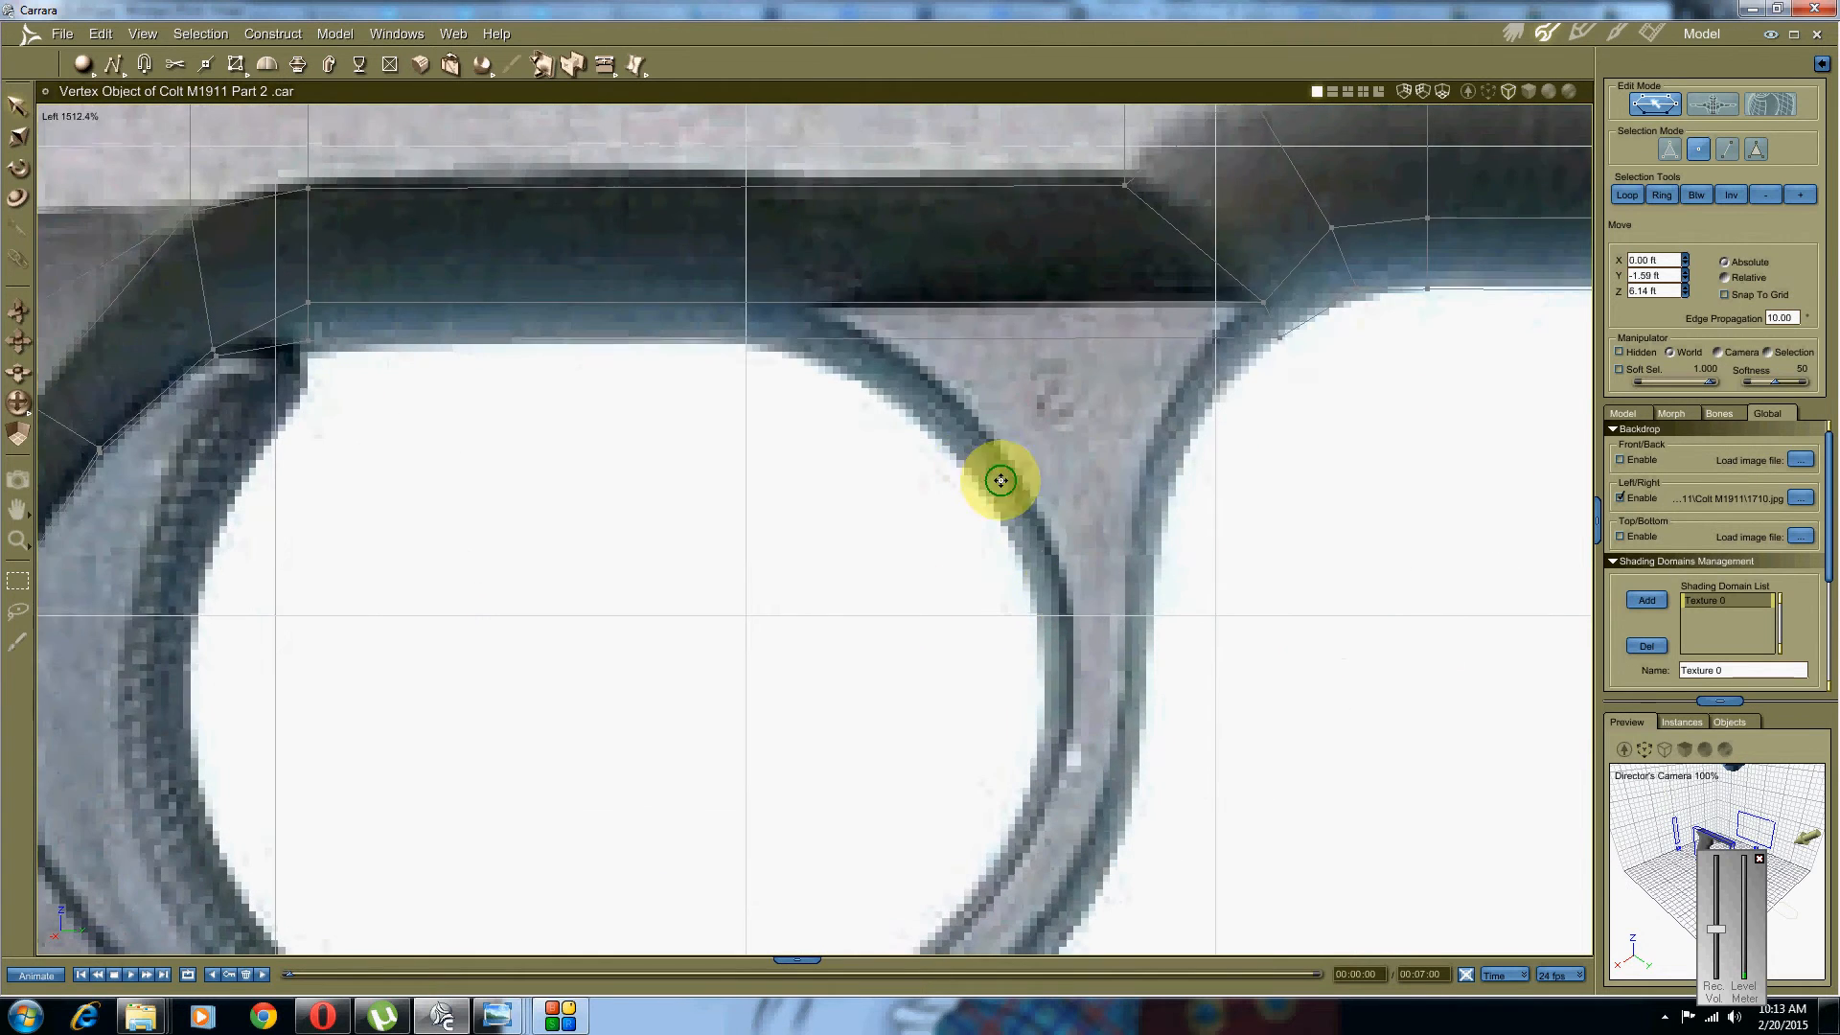
# Step: Select an edge above the trigger guard and extract two new edges beside it
pyautogui.moveTo(997, 480); pyautogui.dragTo(1060, 741, button='middle')
pyautogui.scroll(-3, 796, 517)
pyautogui.moveTo(770, 489); pyautogui.dragTo(821, 555, button='middle')
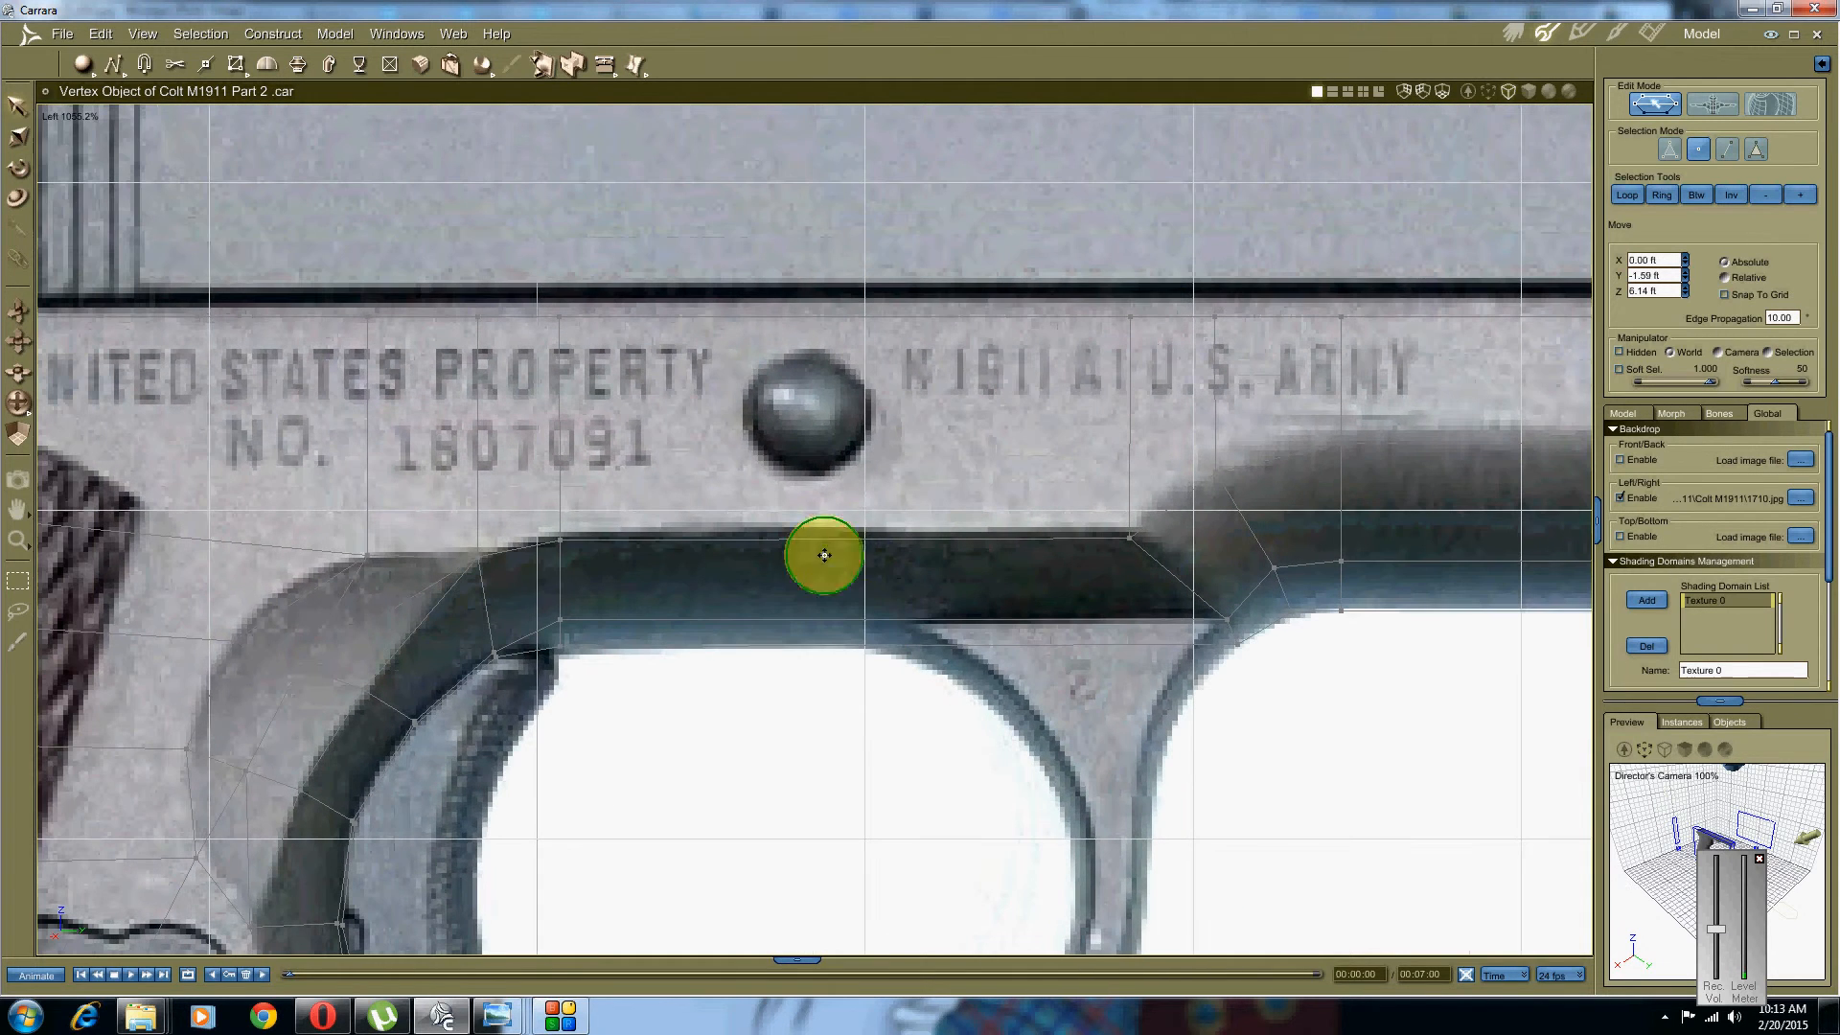
pyautogui.click(1748, 145)
pyautogui.moveTo(678, 240); pyautogui.dragTo(534, 751)
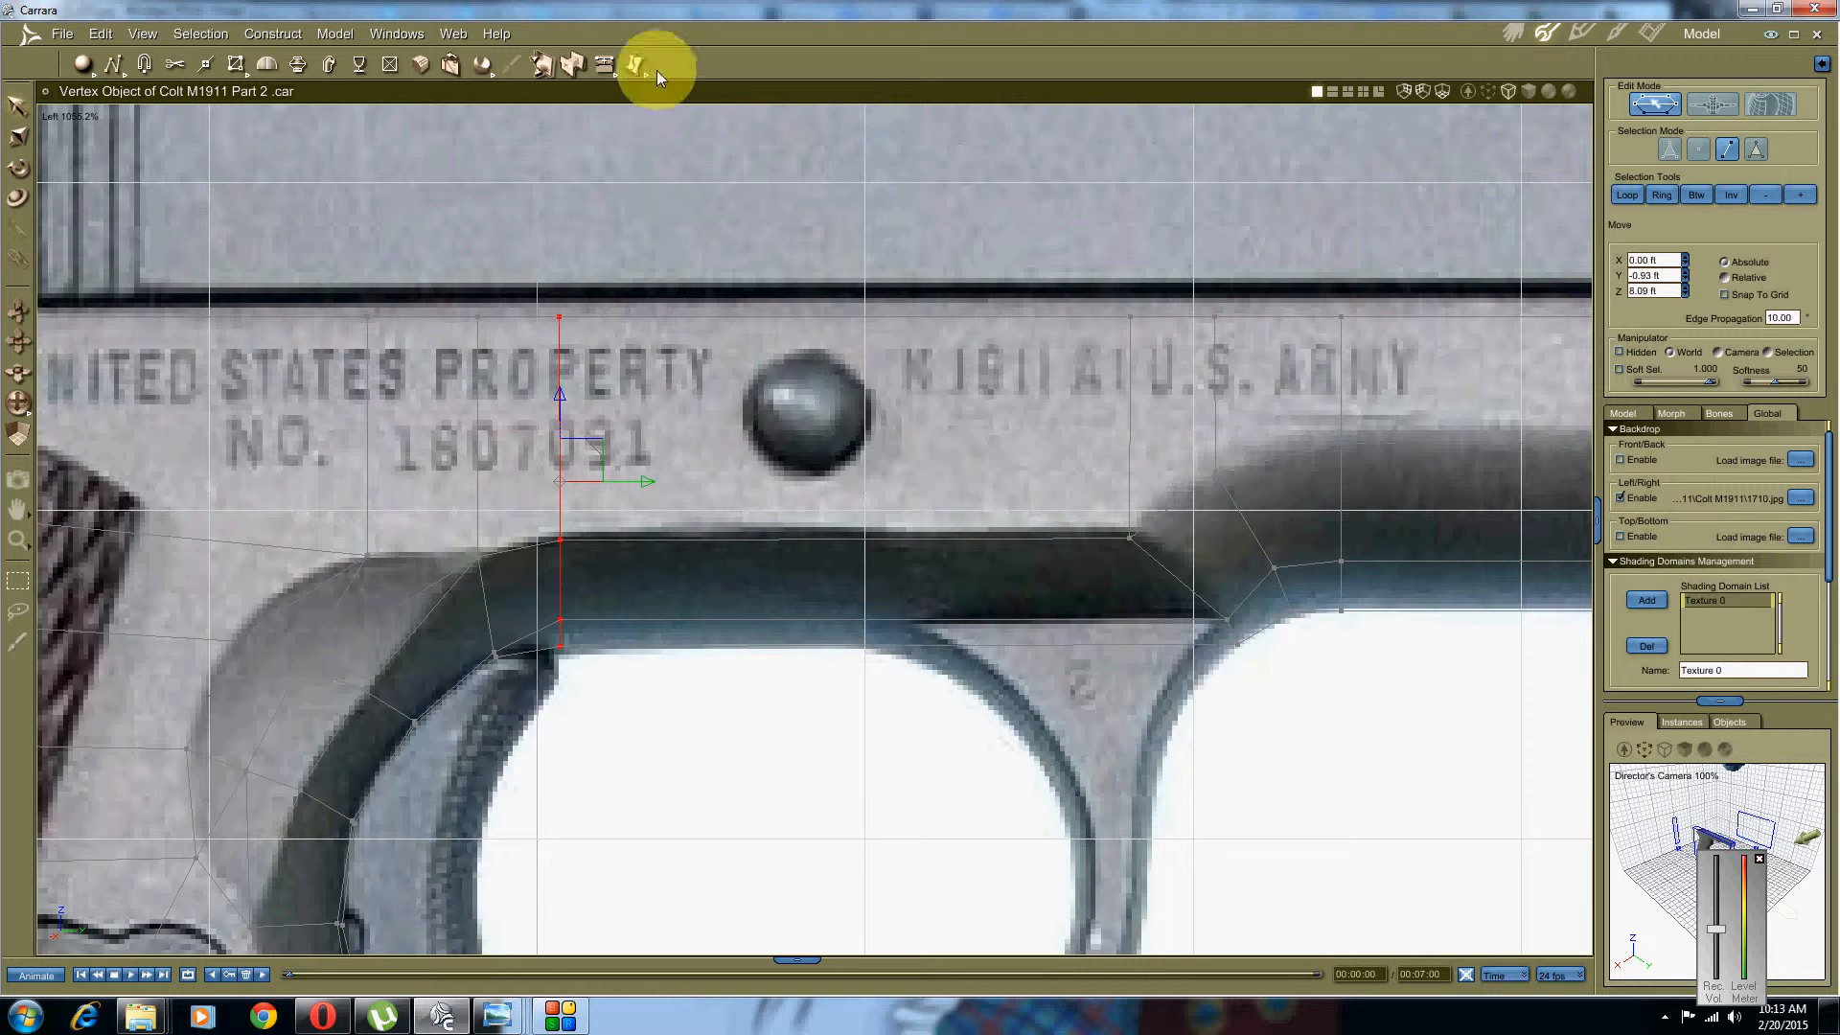
pyautogui.click(625, 65)
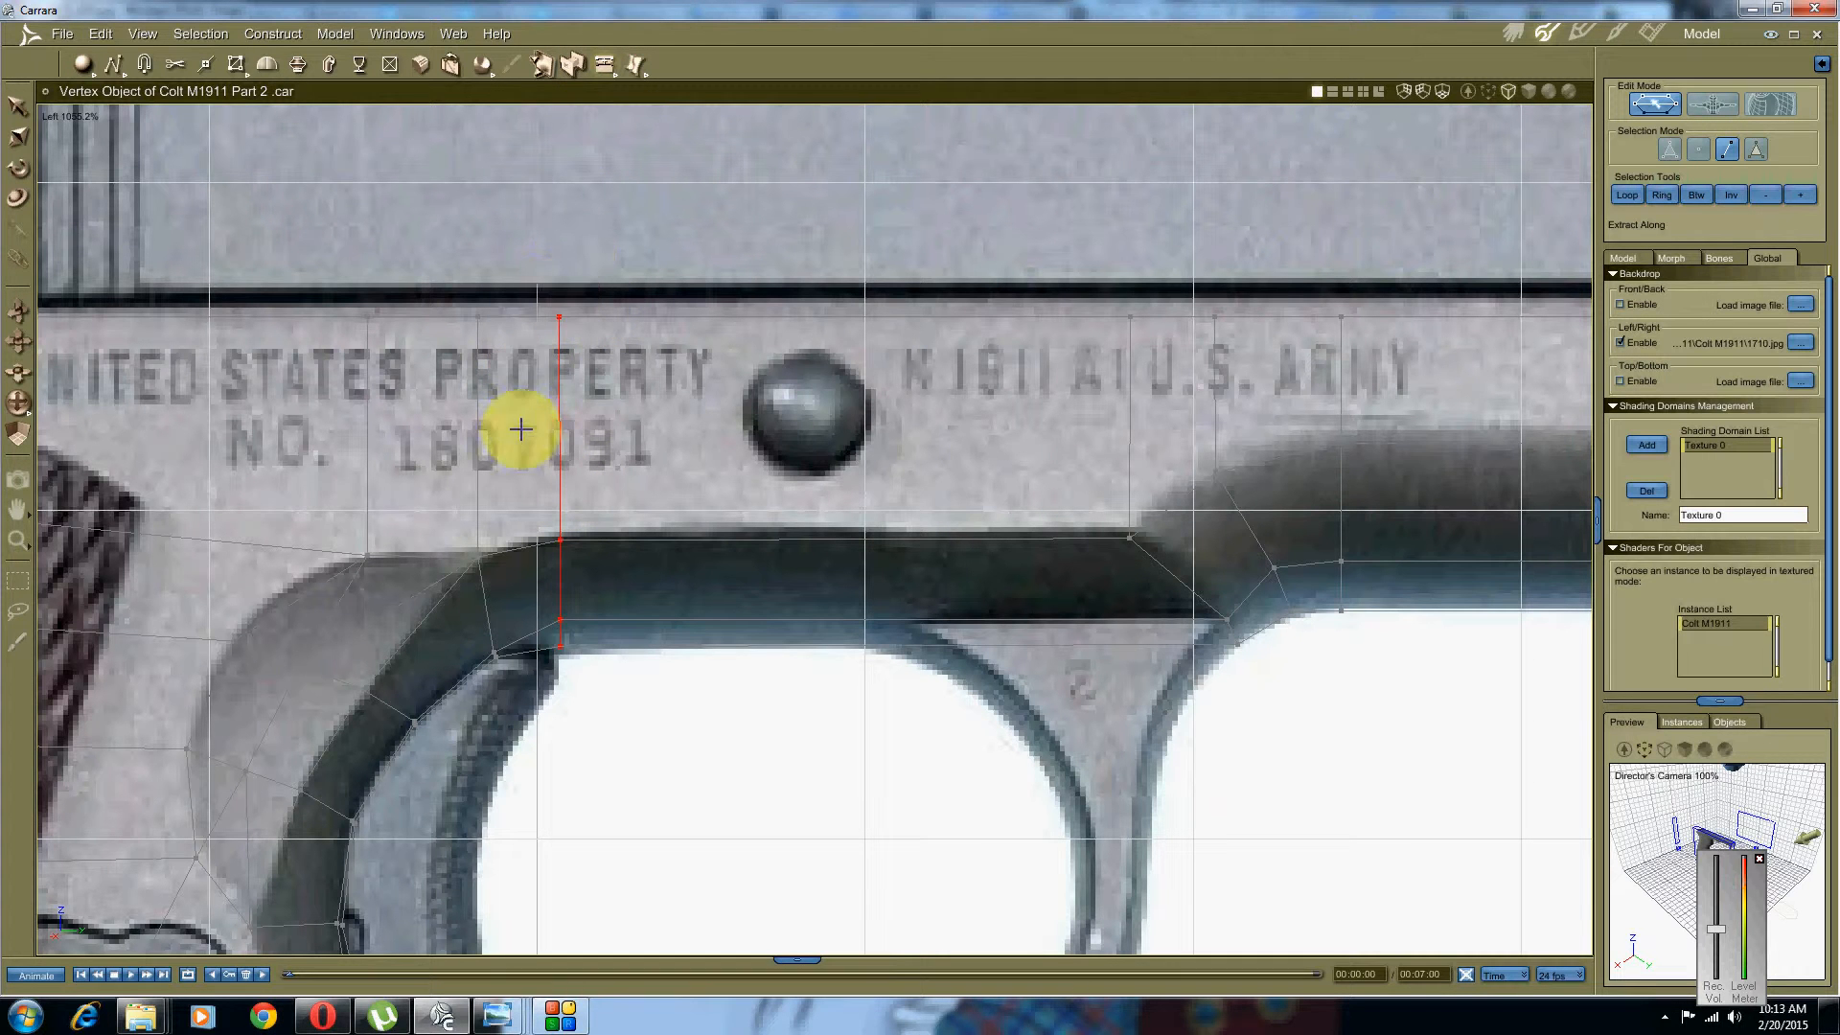
pyautogui.click(543, 314)
pyautogui.moveTo(1024, 495); pyautogui.dragTo(821, 455, button='middle')
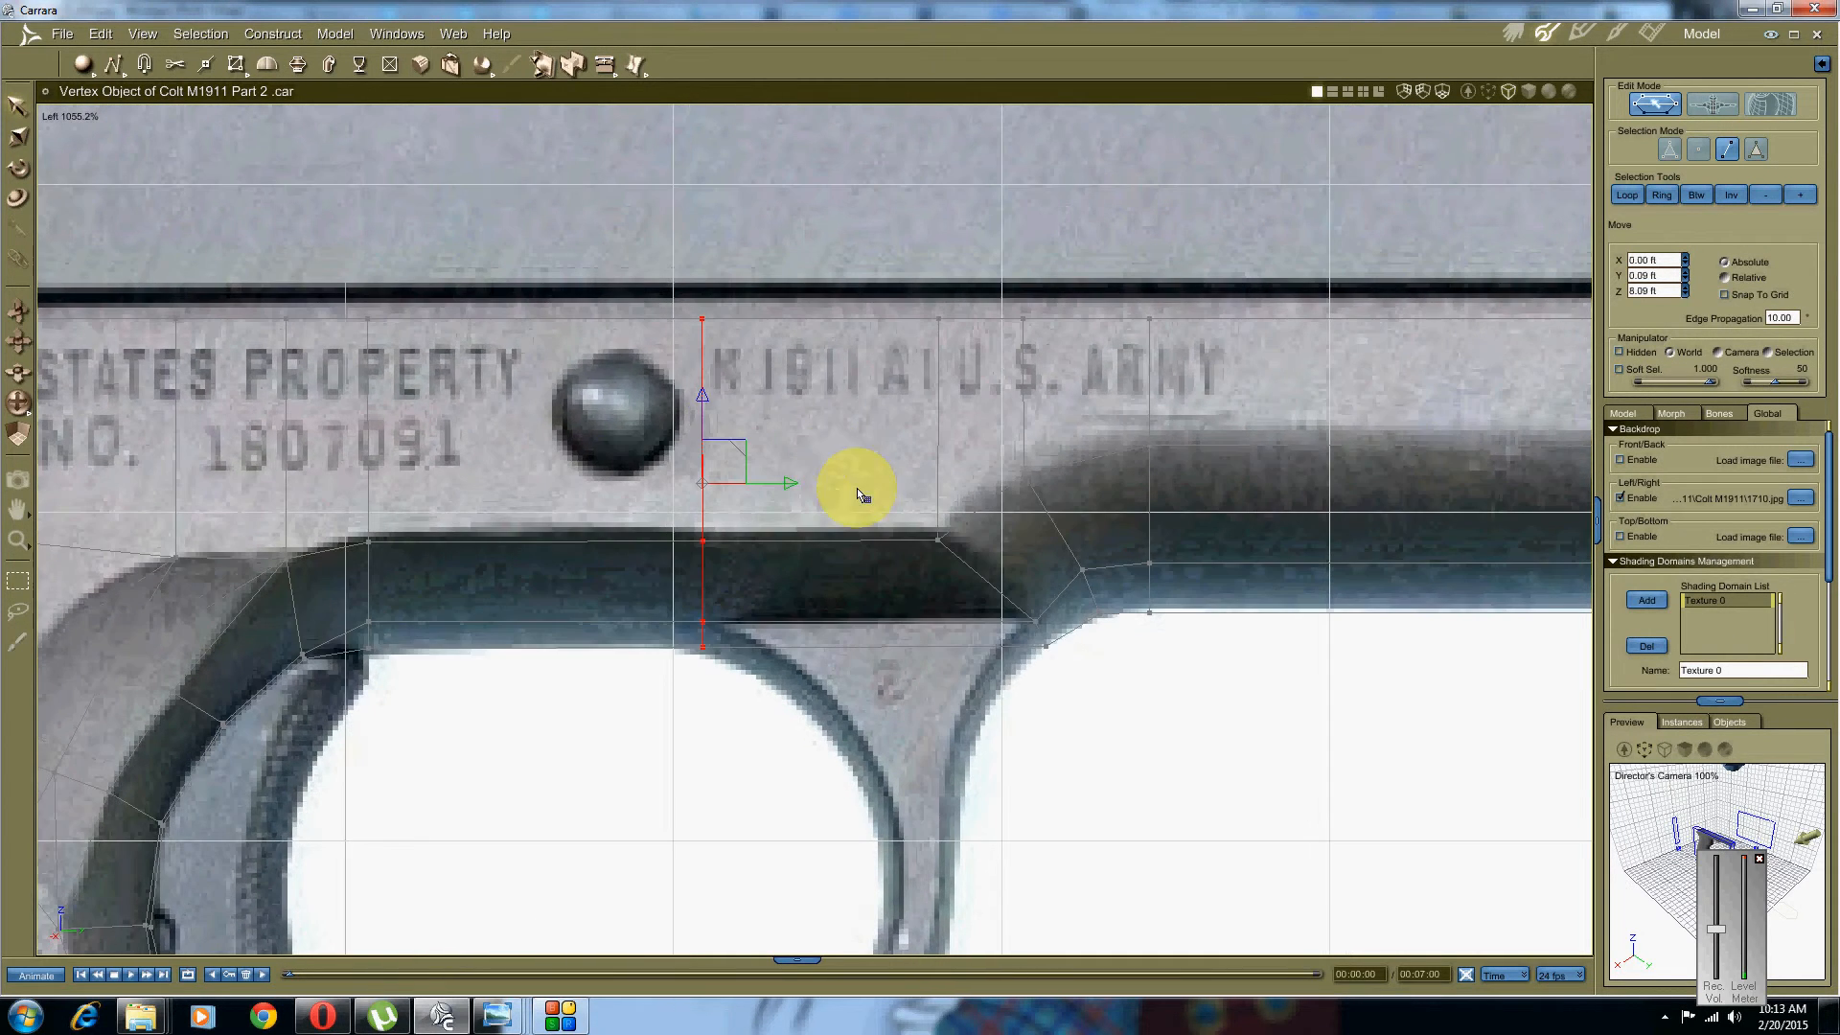
pyautogui.click(605, 64)
pyautogui.click(701, 385)
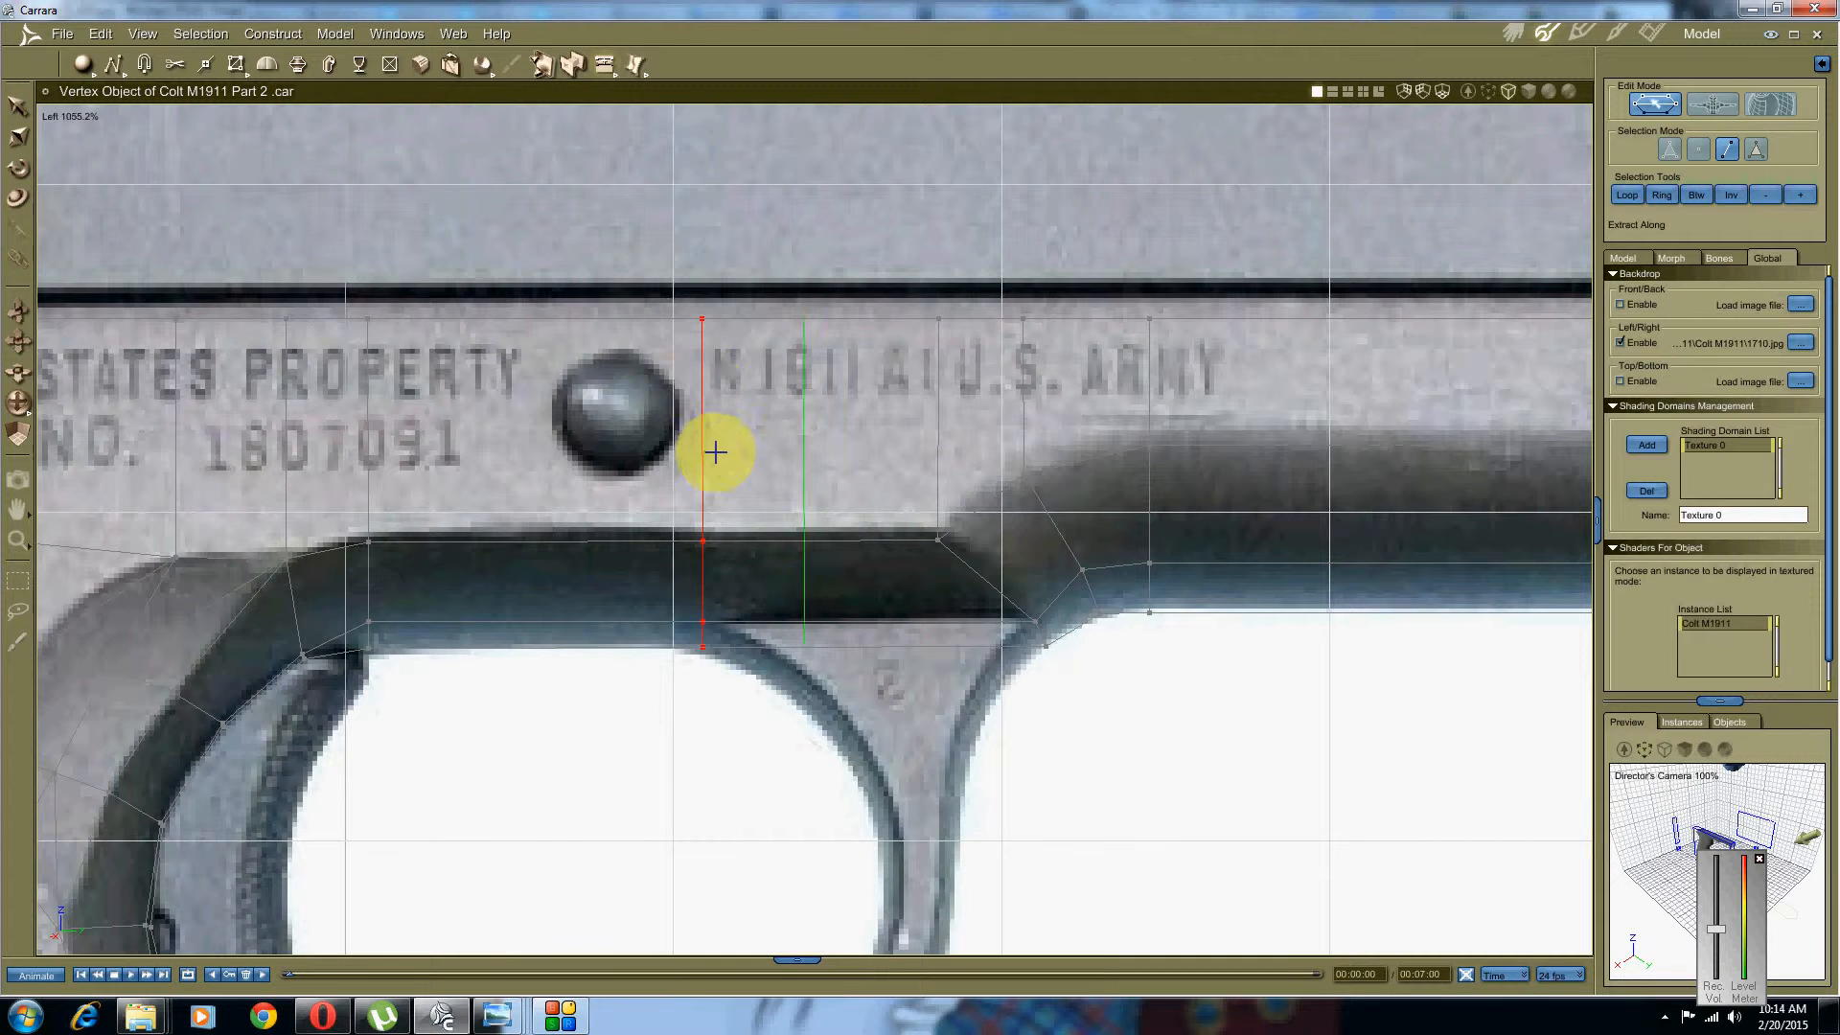
pyautogui.click(726, 471)
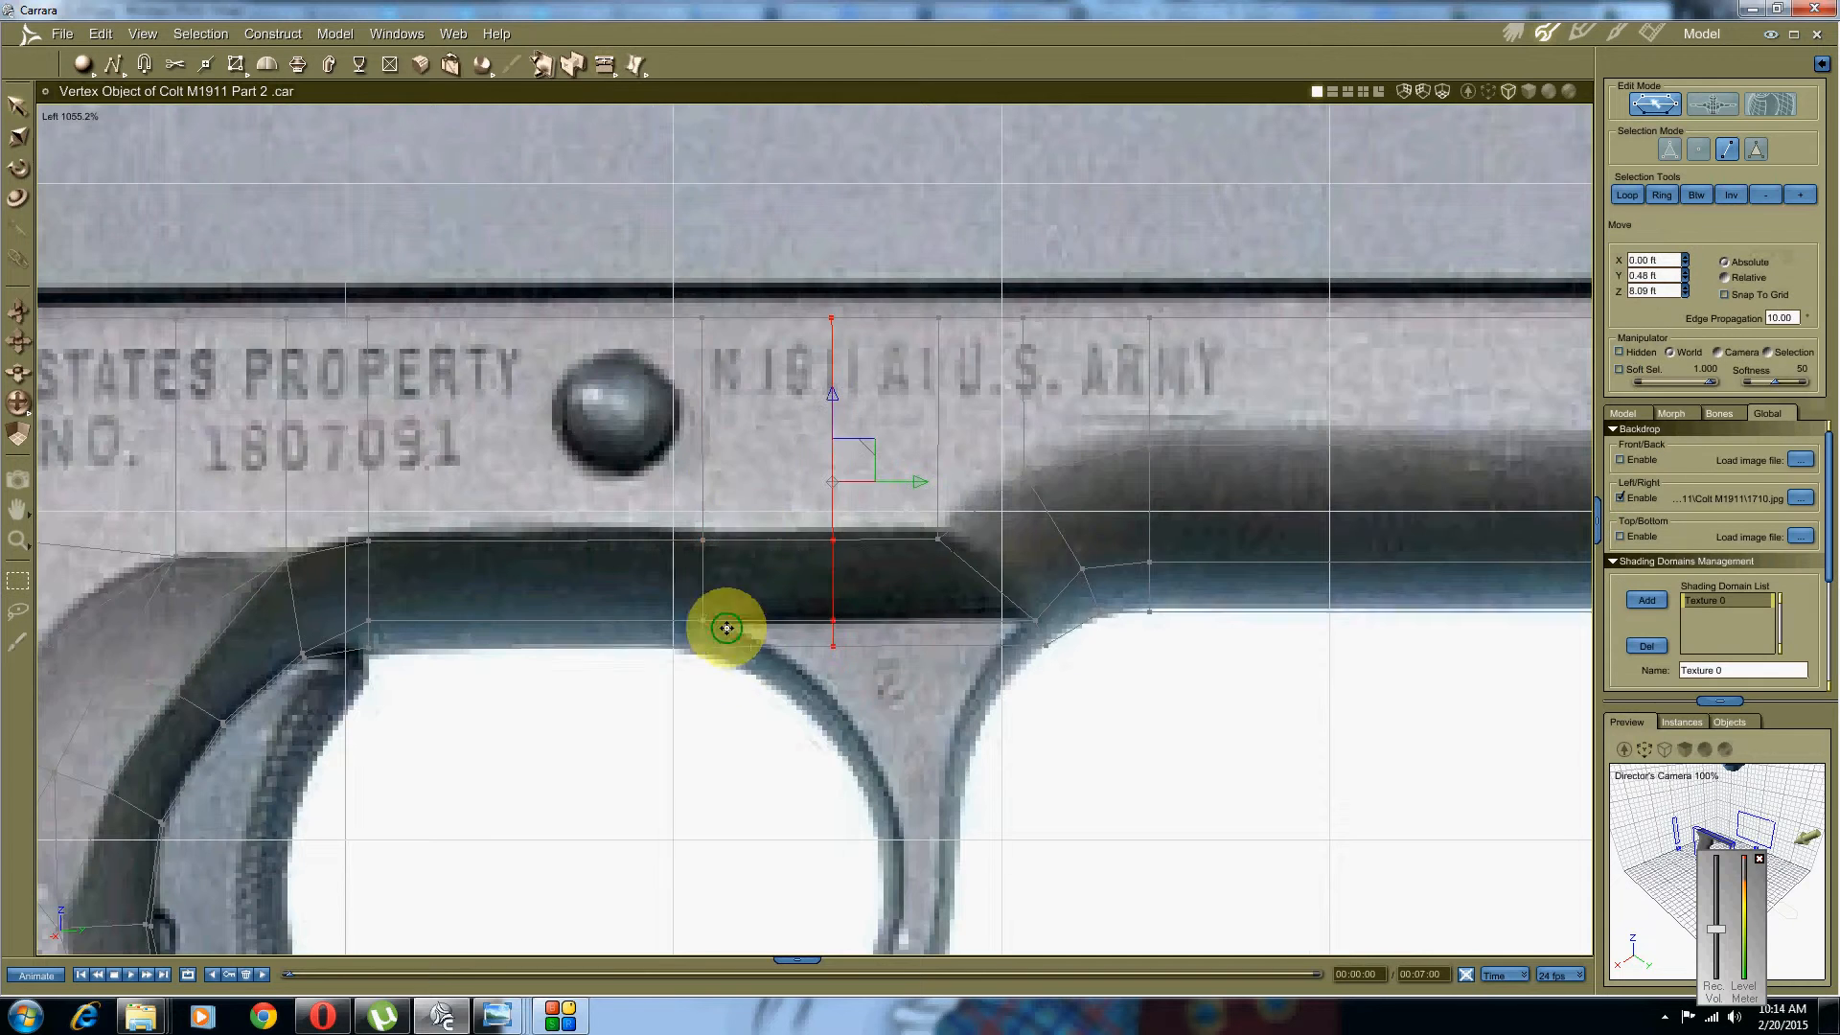
# Step: Split the workspace into two view panes
pyautogui.moveTo(687, 516); pyautogui.dragTo(779, 288, button='middle')
pyautogui.moveTo(568, 342)
pyautogui.mouseDown(button='middle')
pyautogui.moveTo(686, 370)
pyautogui.moveTo(695, 421)
pyautogui.mouseUp(button='middle')
pyautogui.moveTo(875, 217); pyautogui.dragTo(753, 400, button='middle')
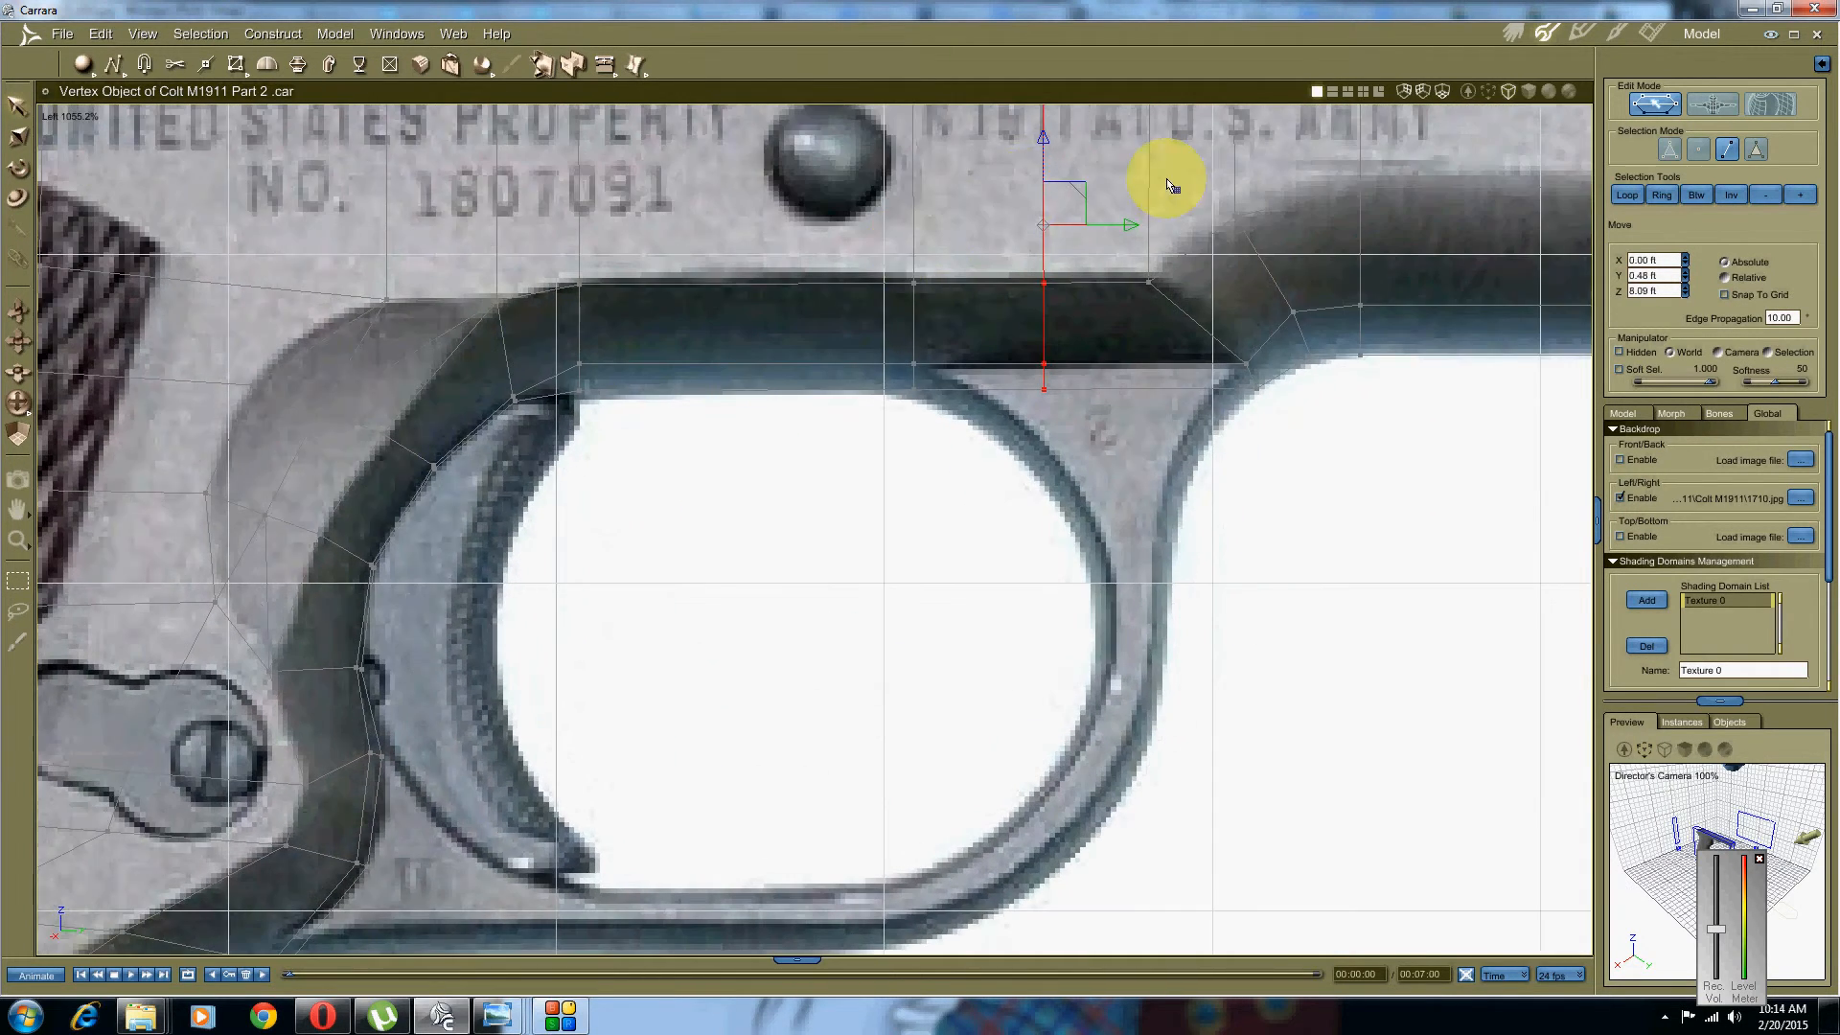
pyautogui.click(1343, 90)
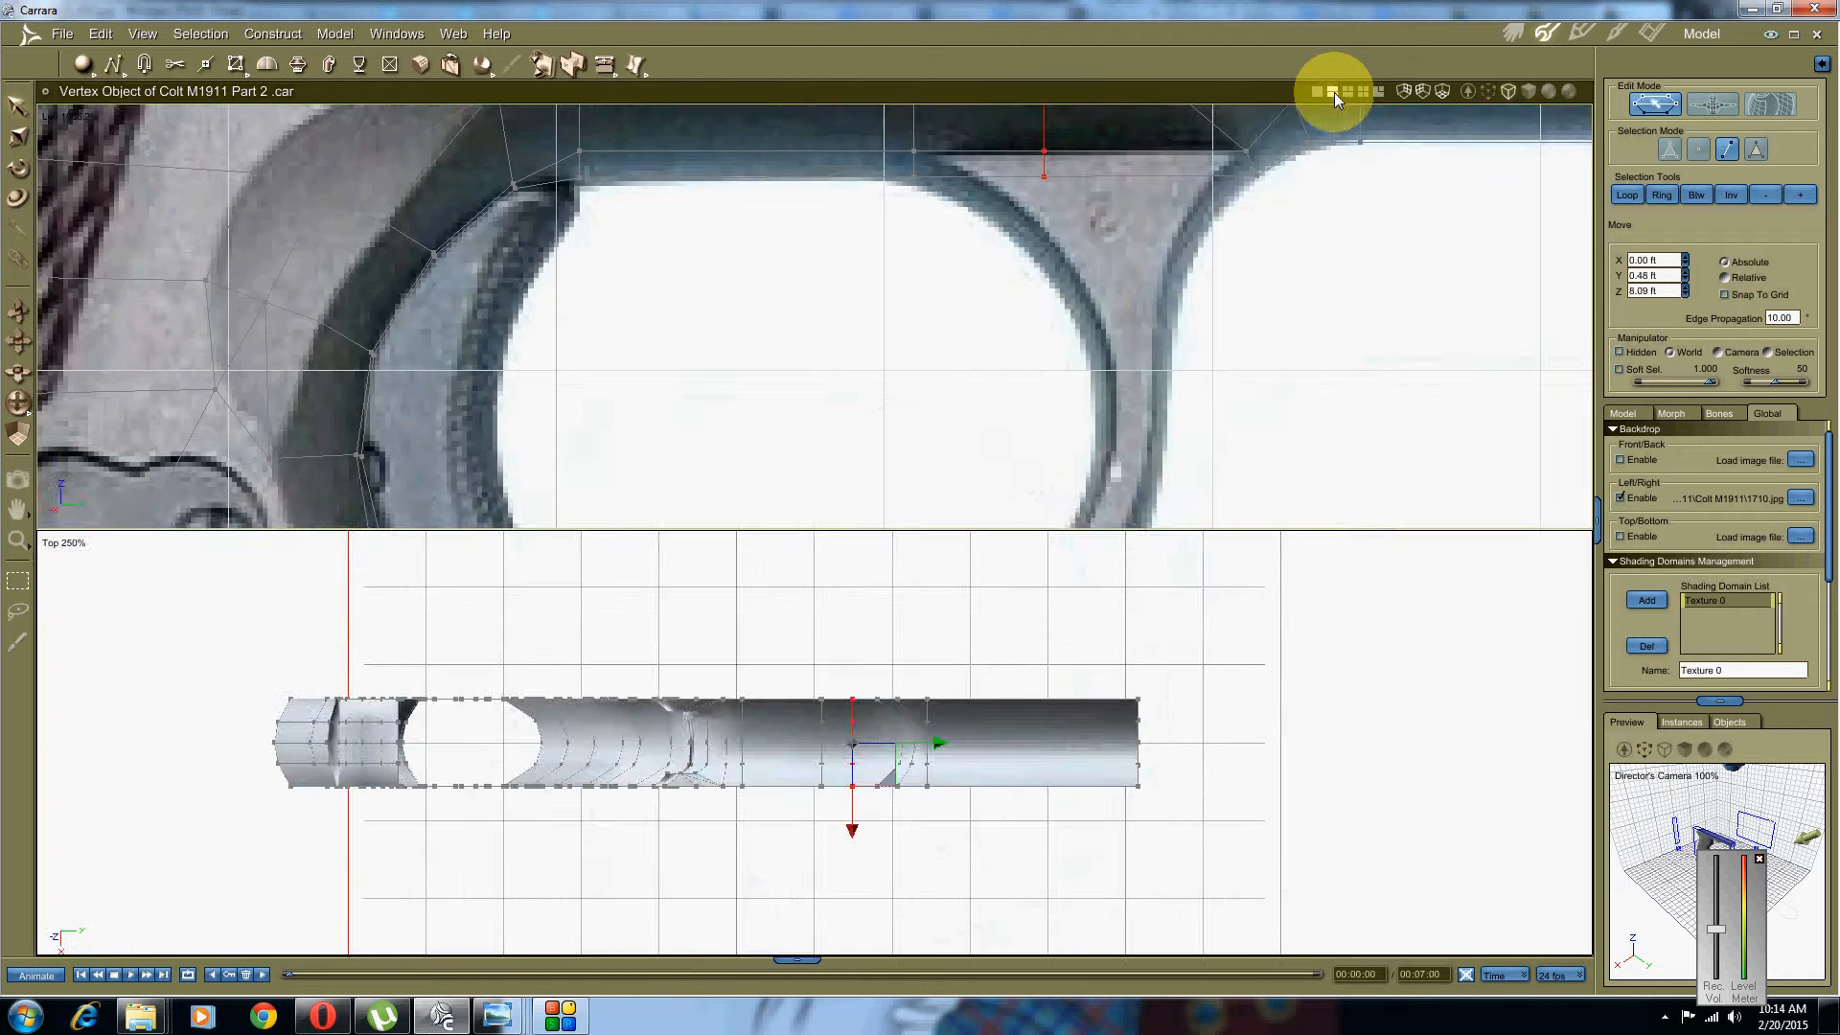
# Step: Place the panes side by side, with the Director's Camera 3D view in the second
pyautogui.click(1334, 92)
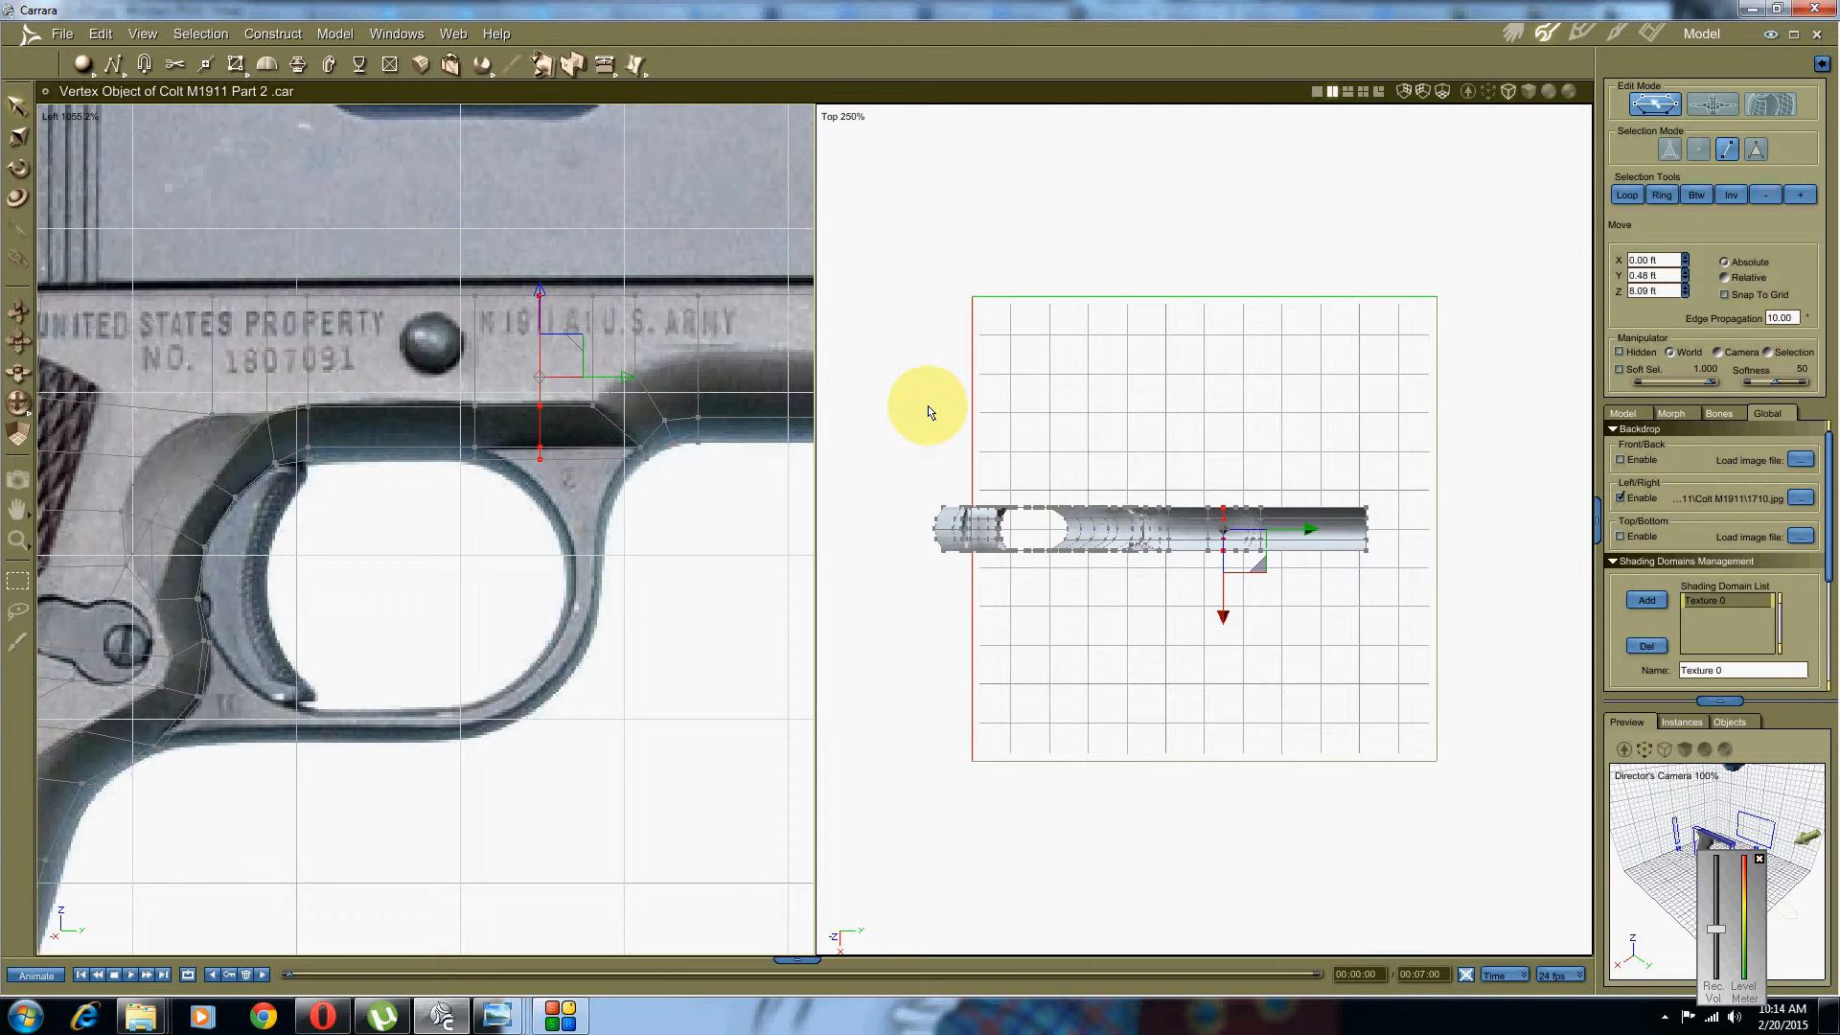
pyautogui.click(843, 123)
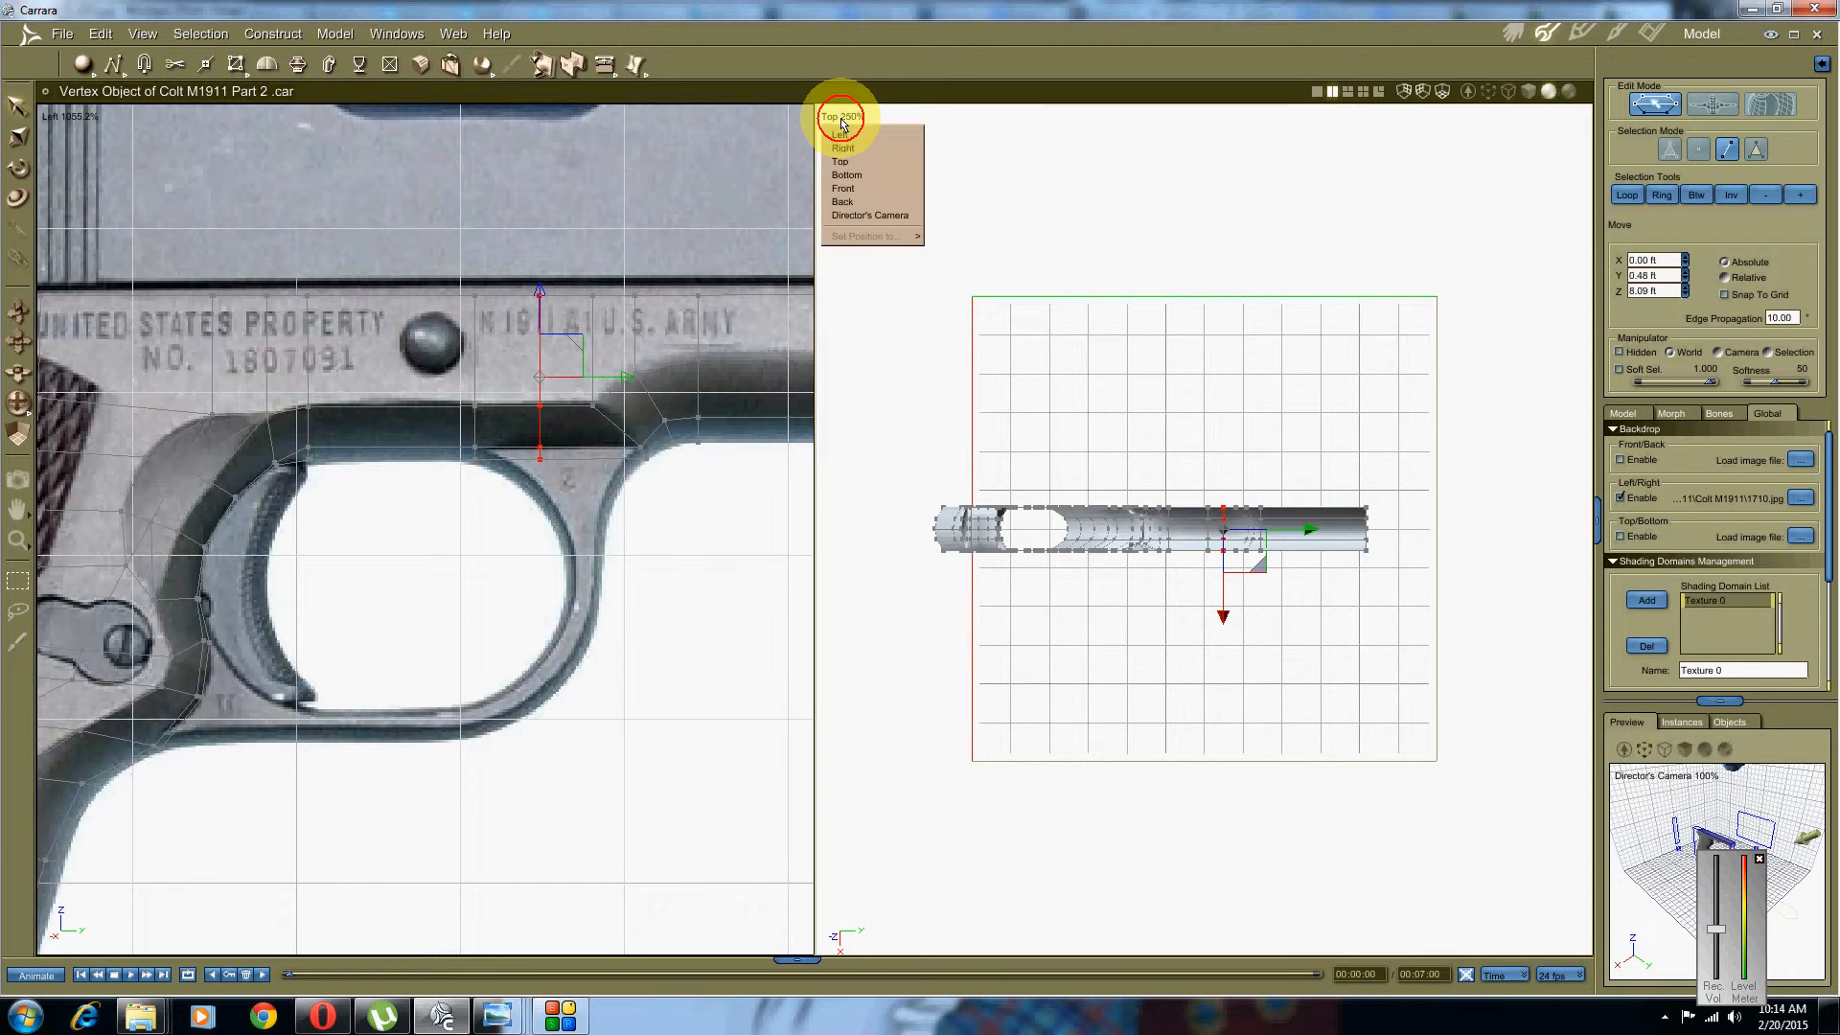
pyautogui.click(858, 215)
pyautogui.moveTo(1060, 411); pyautogui.dragTo(1098, 433, button='middle')
pyautogui.scroll(10, 1098, 433)
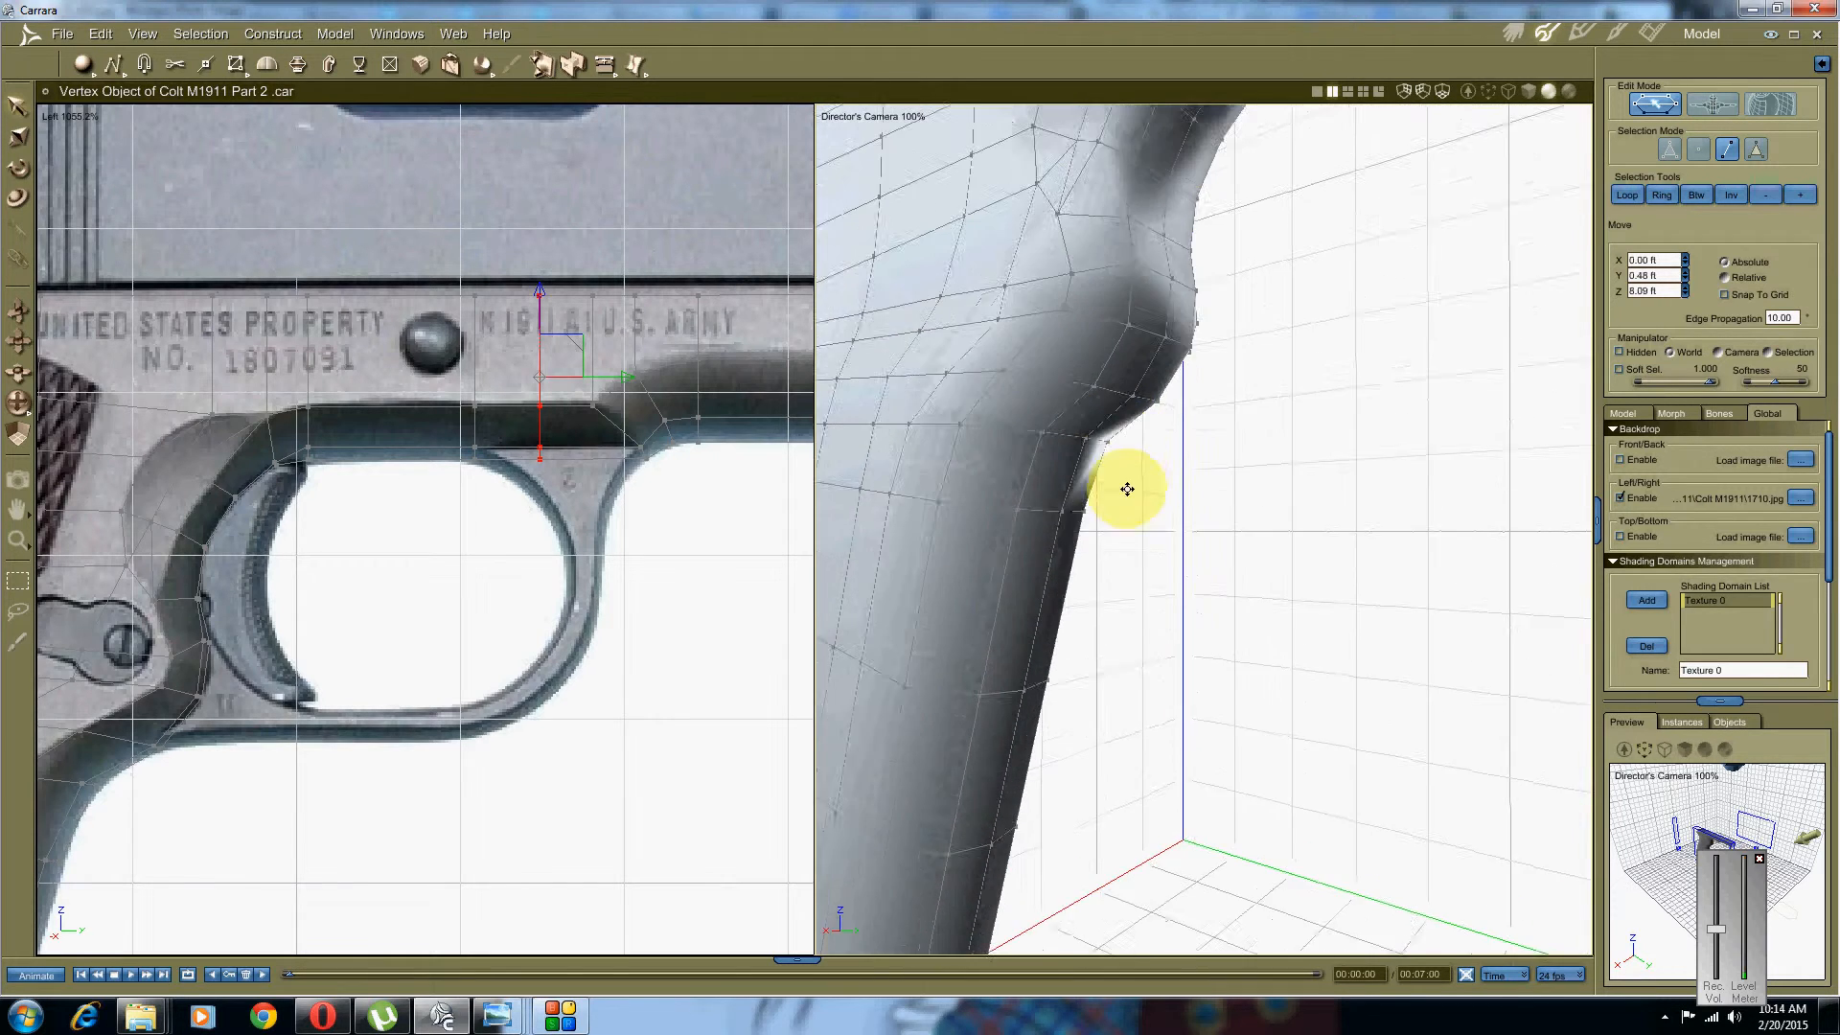
# Step: Select three faces on the front of the grip
pyautogui.click(1152, 580)
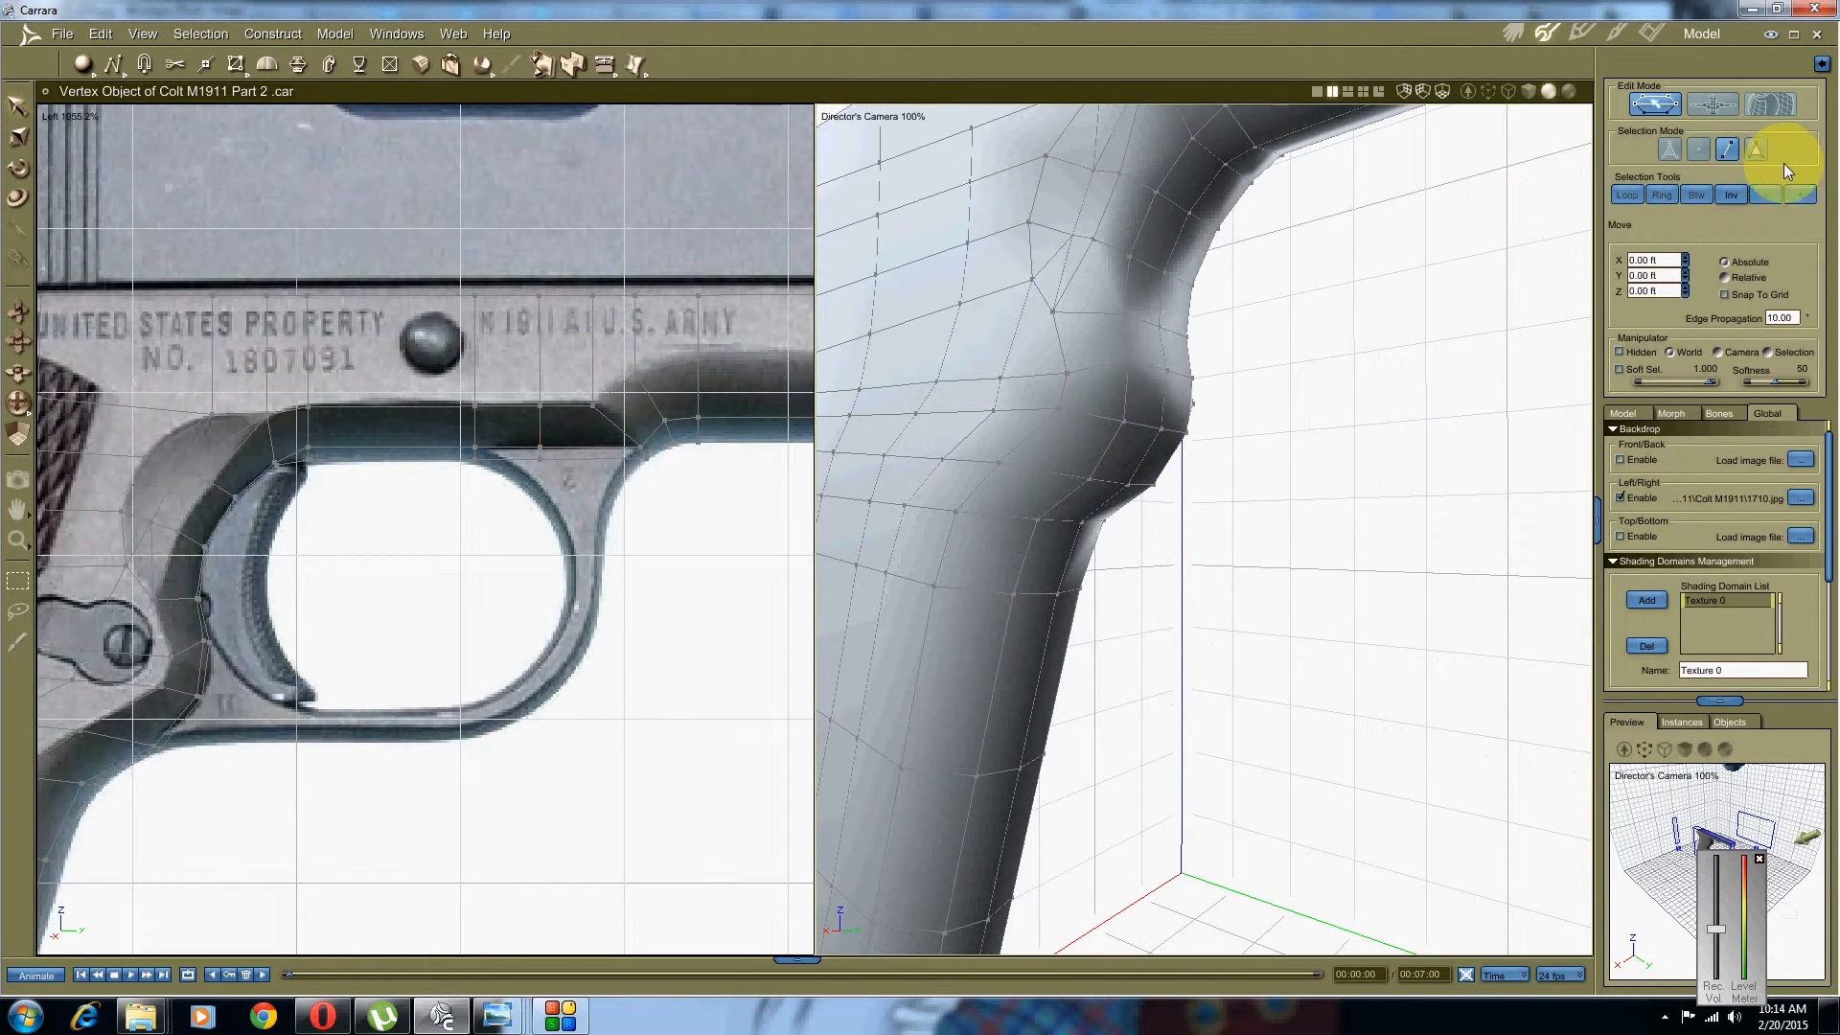
pyautogui.click(1759, 151)
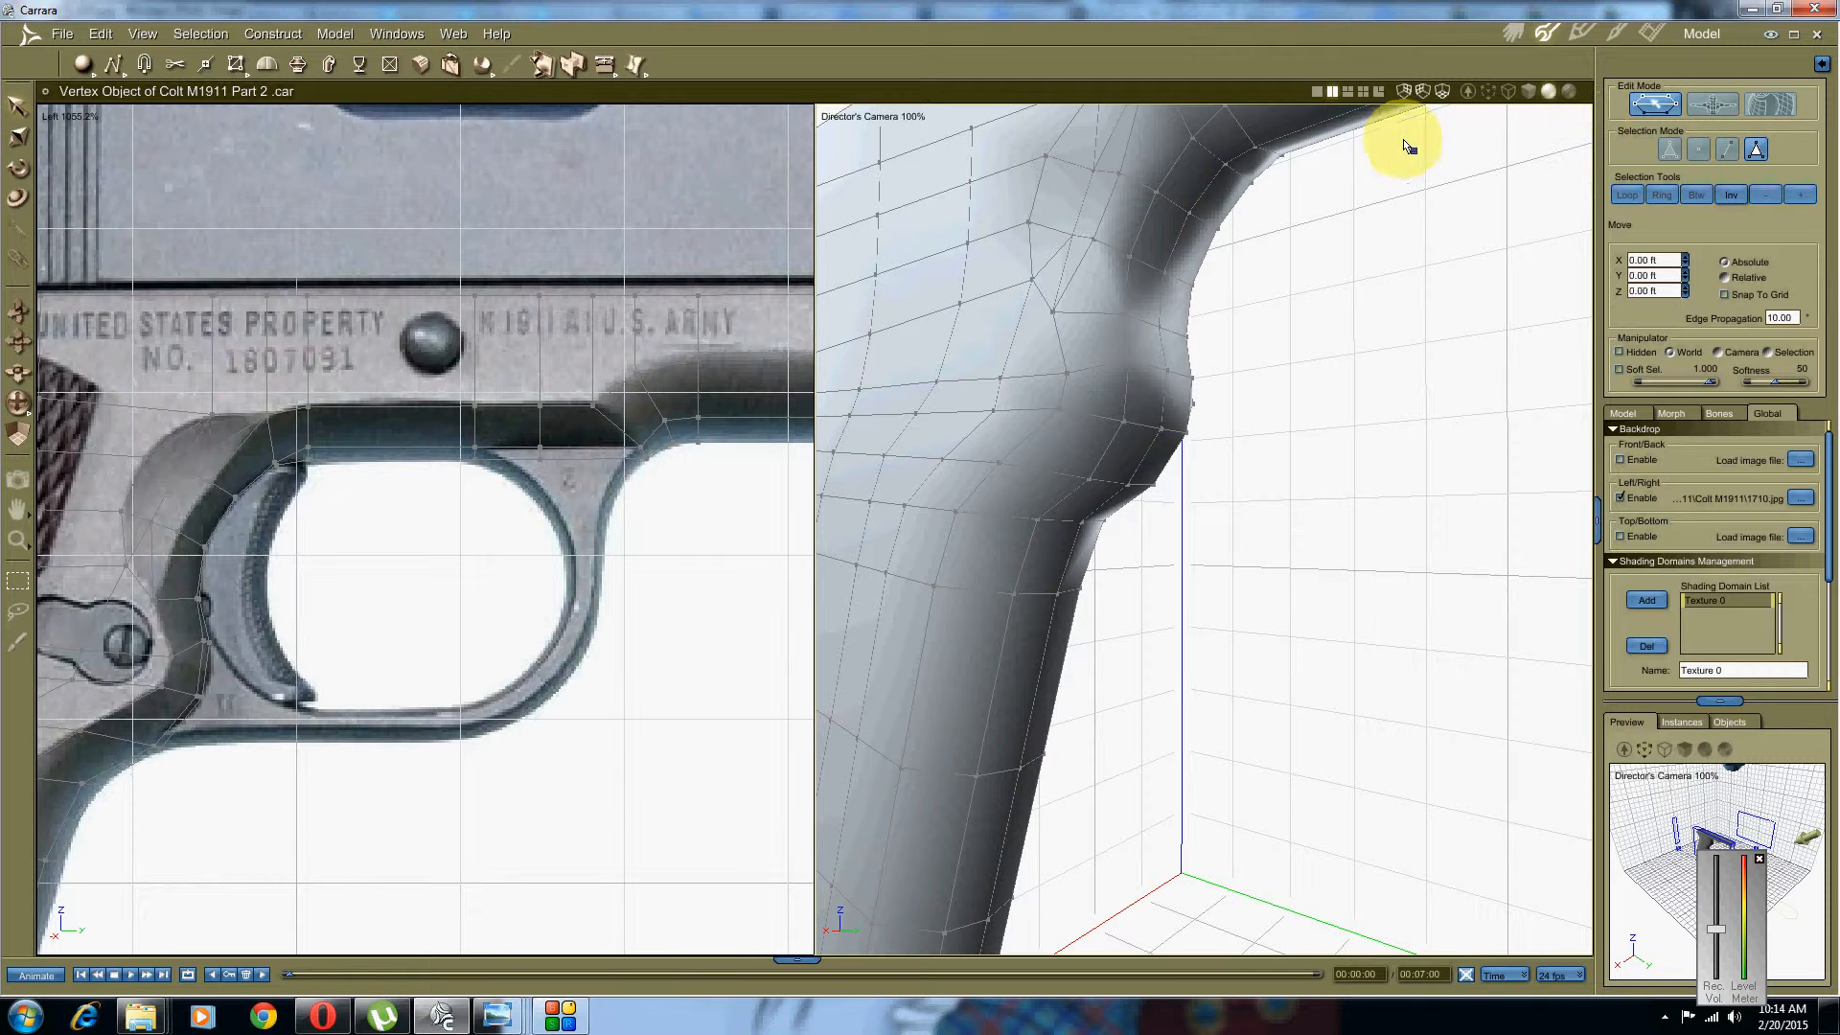
pyautogui.click(1145, 398)
pyautogui.keyDown('shift'); pyautogui.click(1181, 411); pyautogui.keyUp('shift')
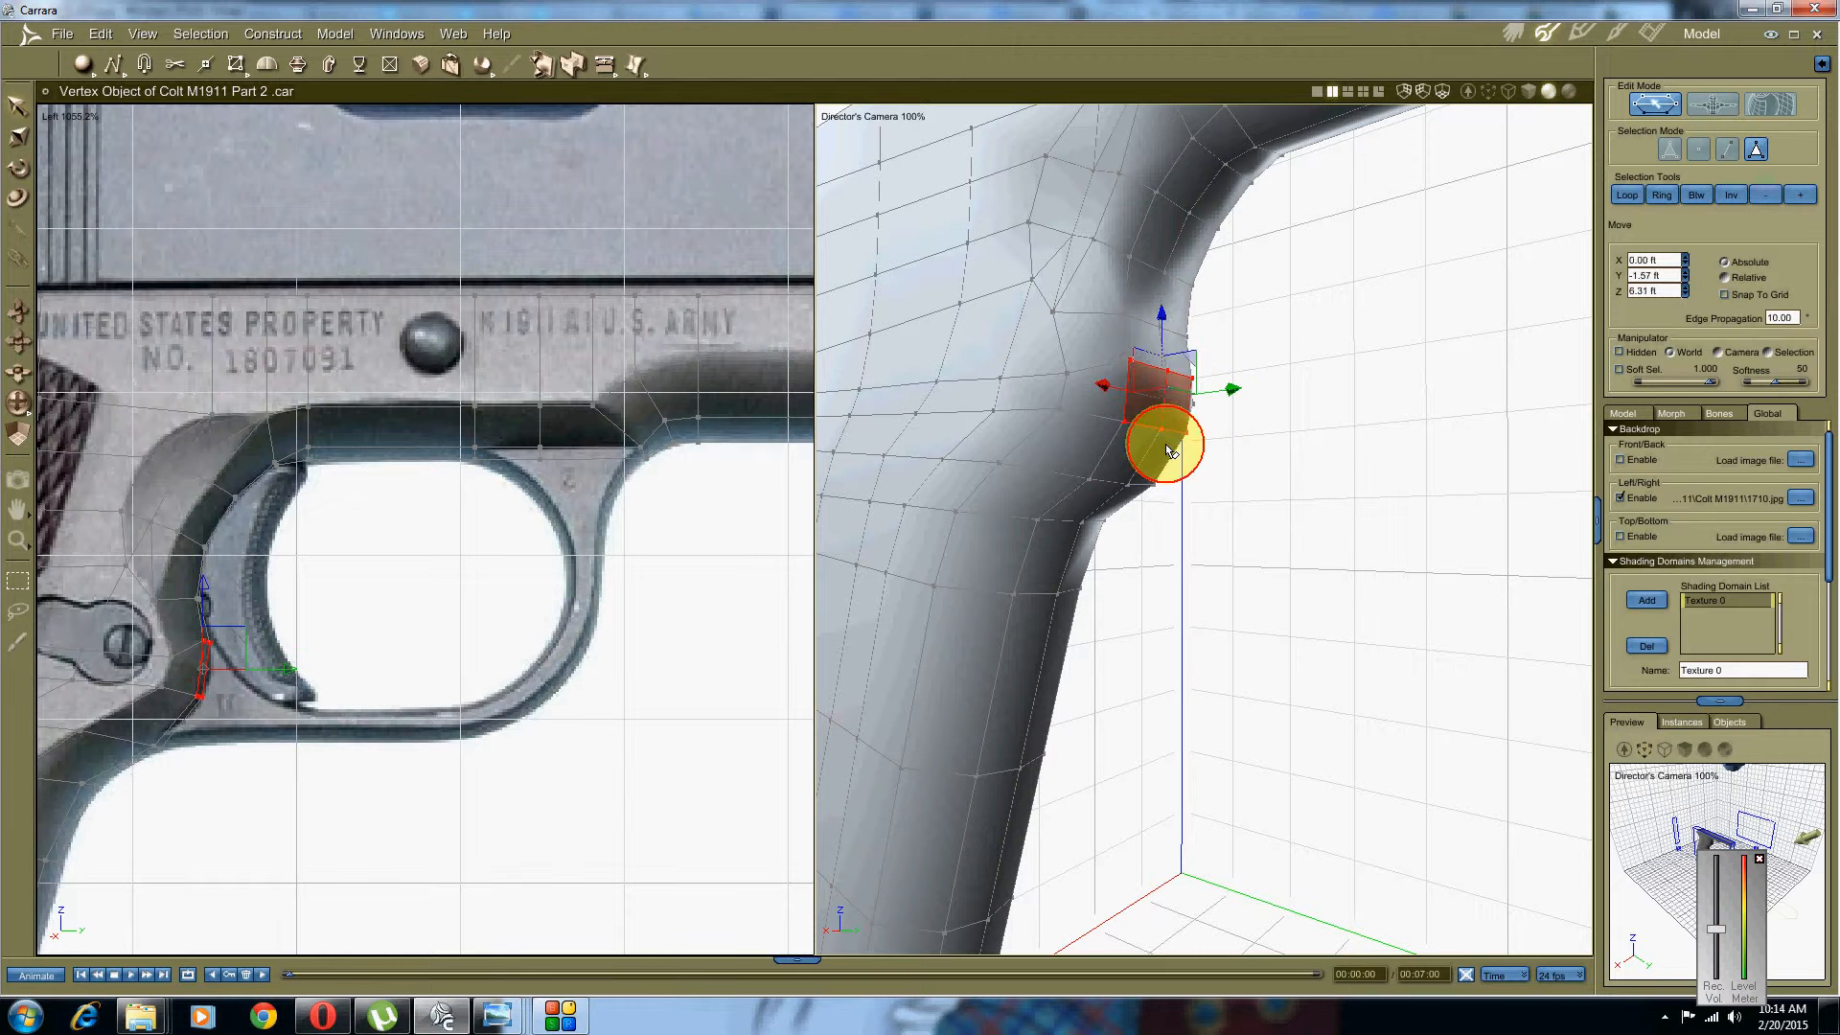
pyautogui.keyDown('shift'); pyautogui.click(1165, 449); pyautogui.keyUp('shift')
pyautogui.moveTo(1203, 390); pyautogui.dragTo(1265, 398, button='middle')
pyautogui.scroll(5, 214, 514)
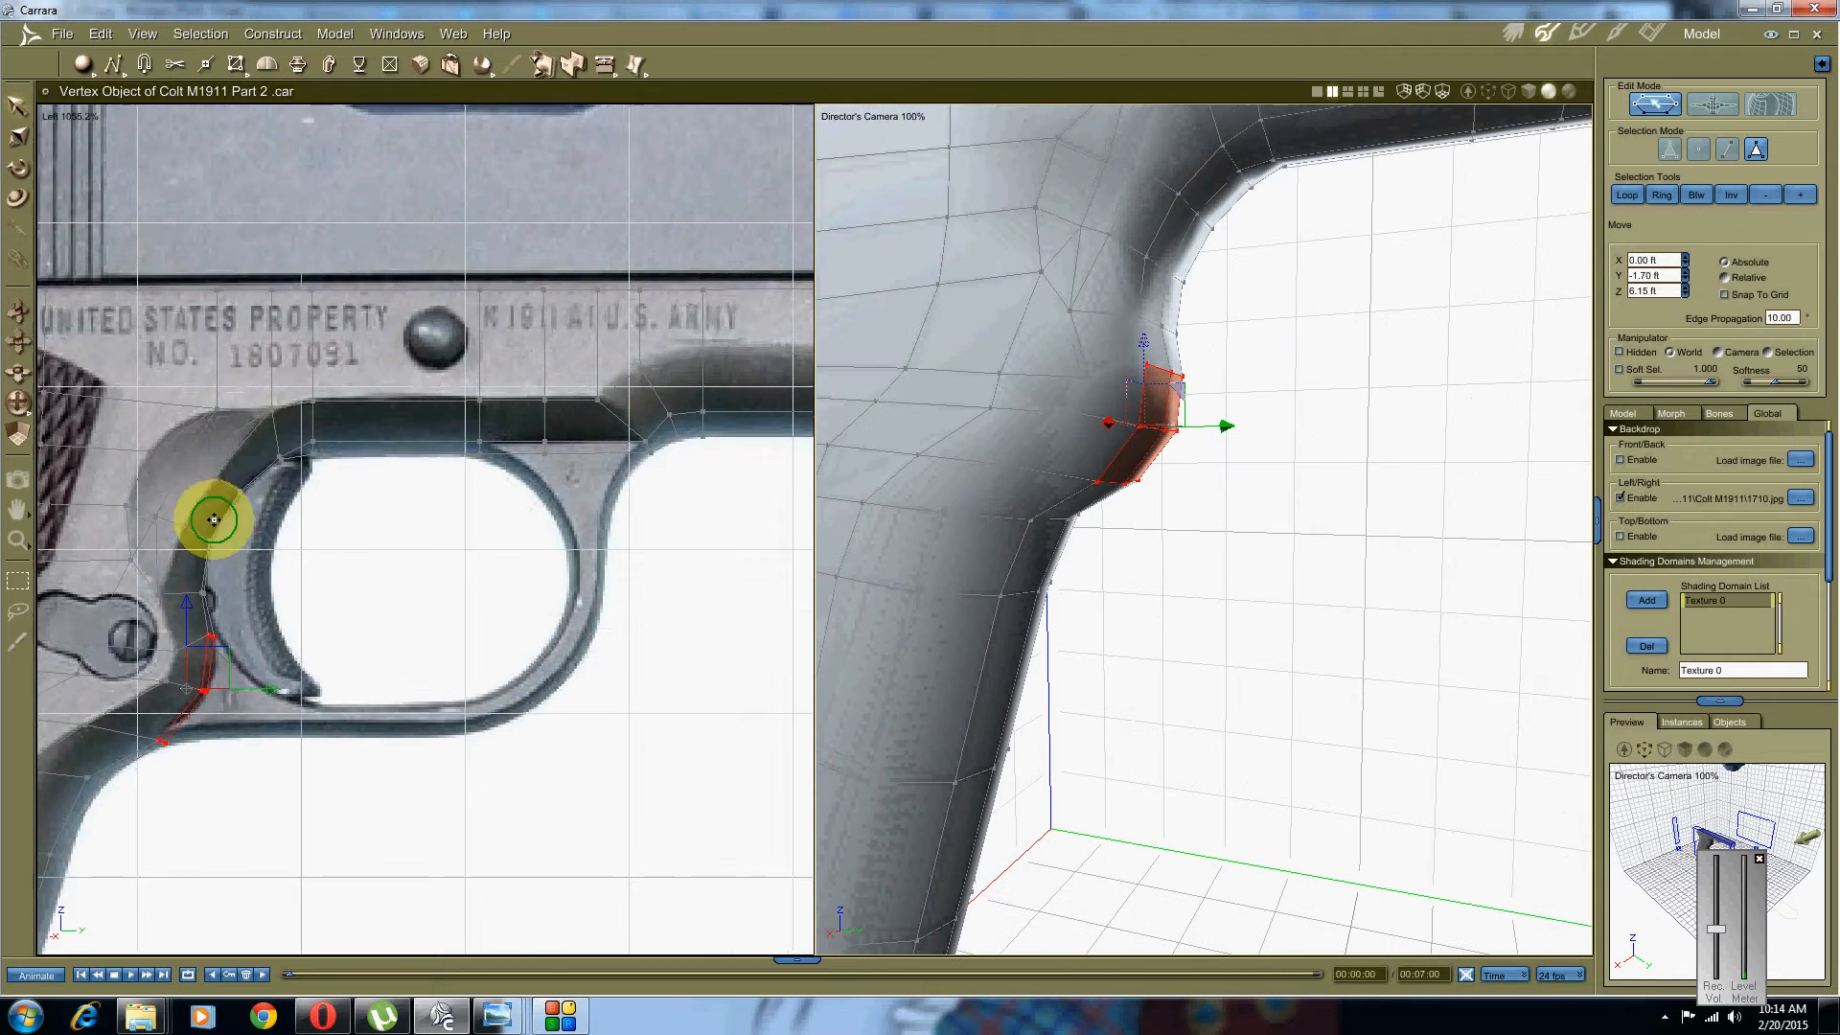
pyautogui.scroll(-2, 411, 501)
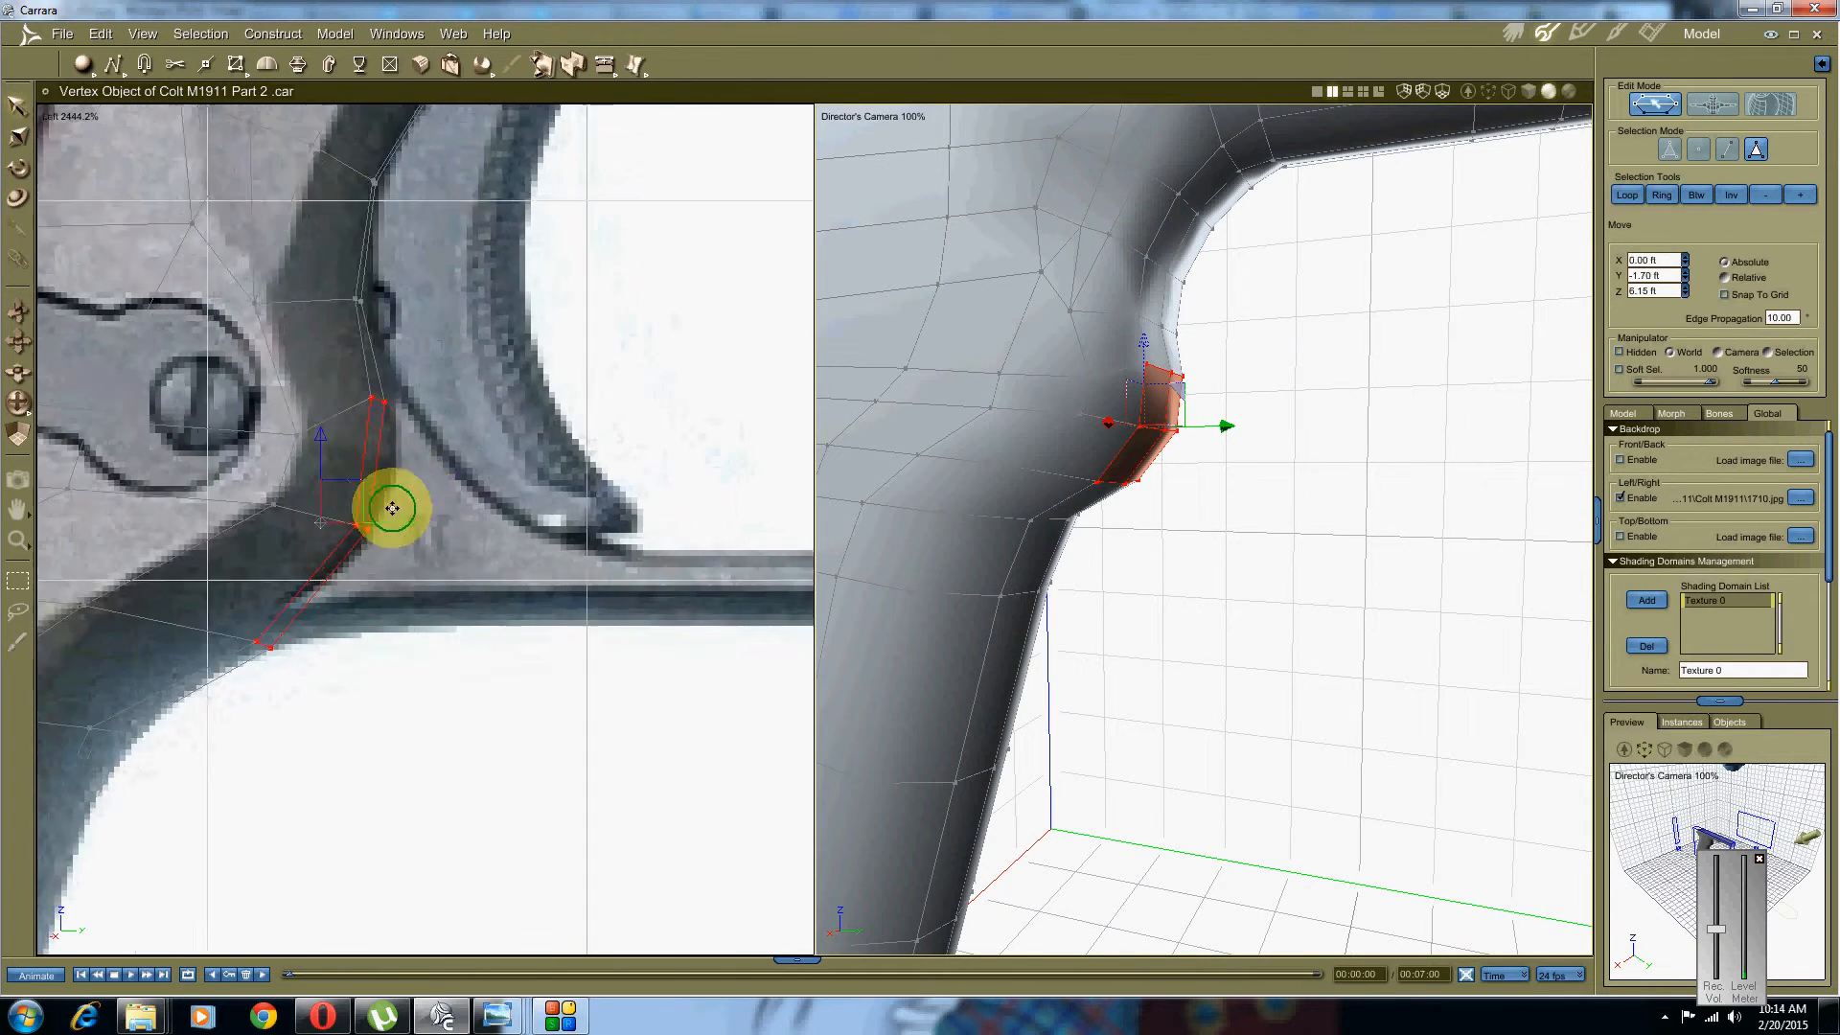
# Step: Extrude the three grip faces outward
pyautogui.click(297, 64)
pyautogui.scroll(4, 1109, 423)
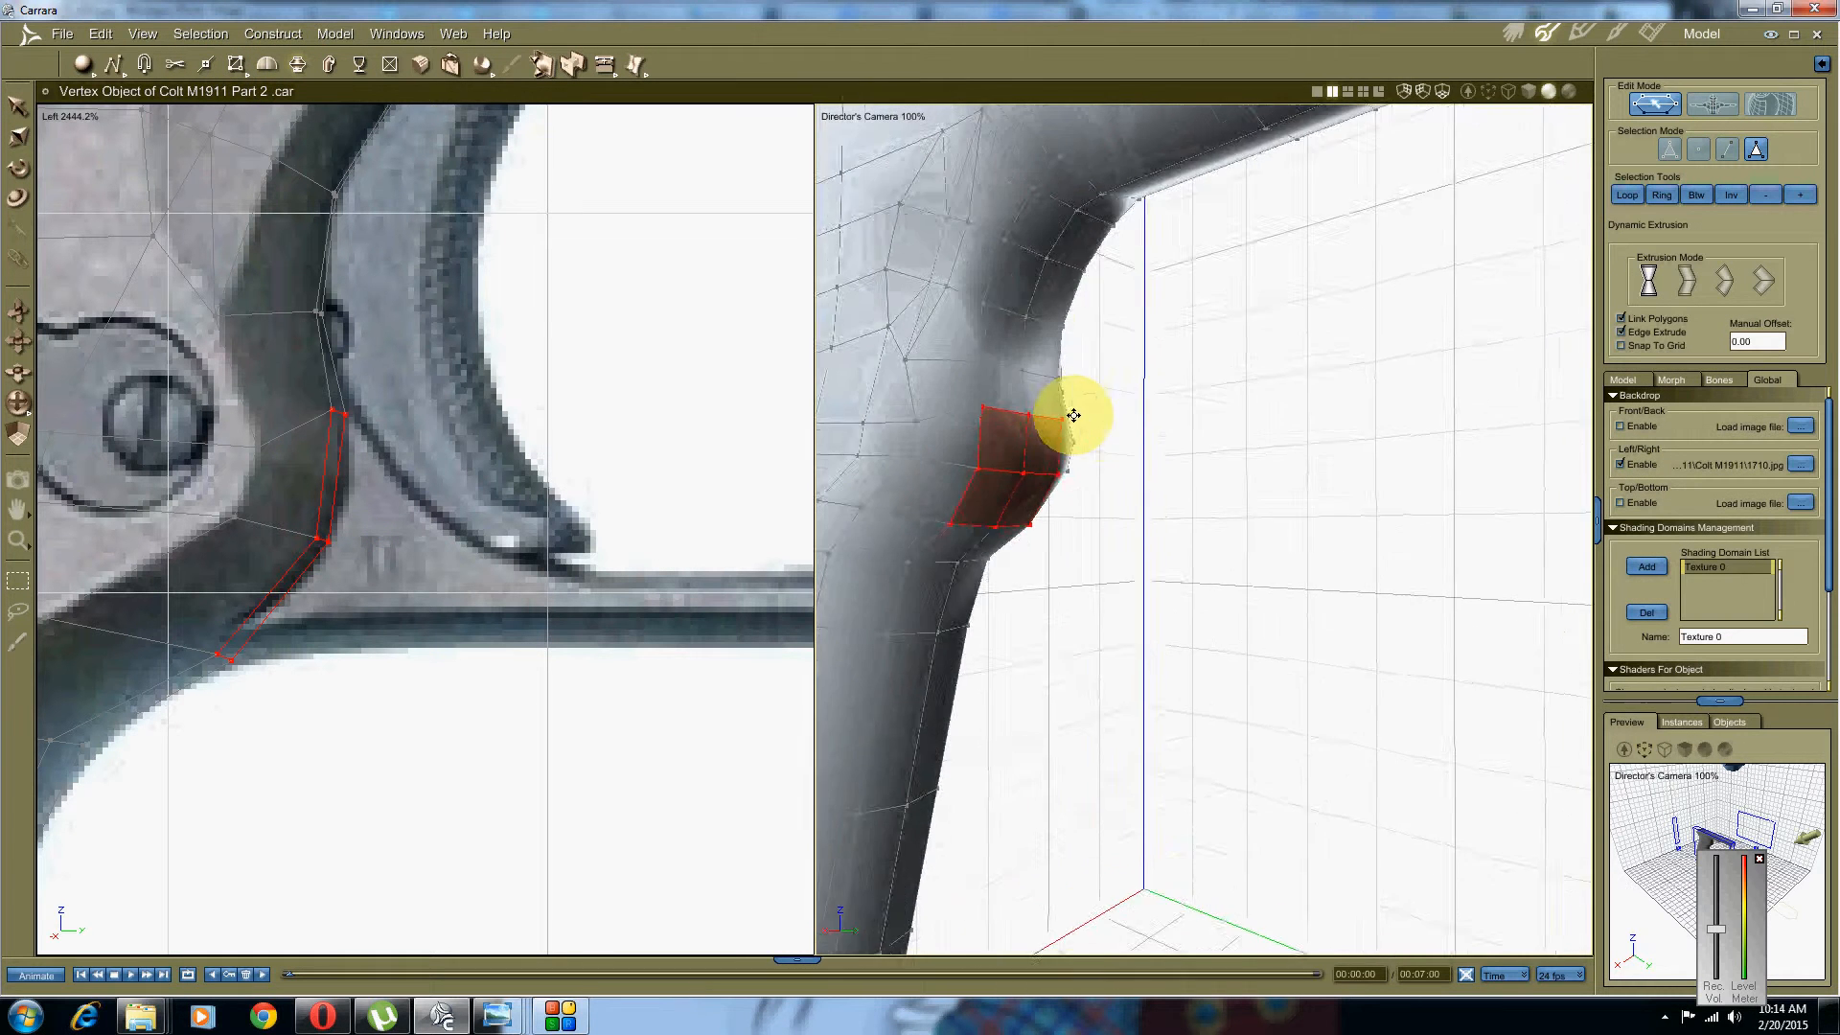
pyautogui.moveTo(1073, 415); pyautogui.dragTo(1052, 415, button='middle')
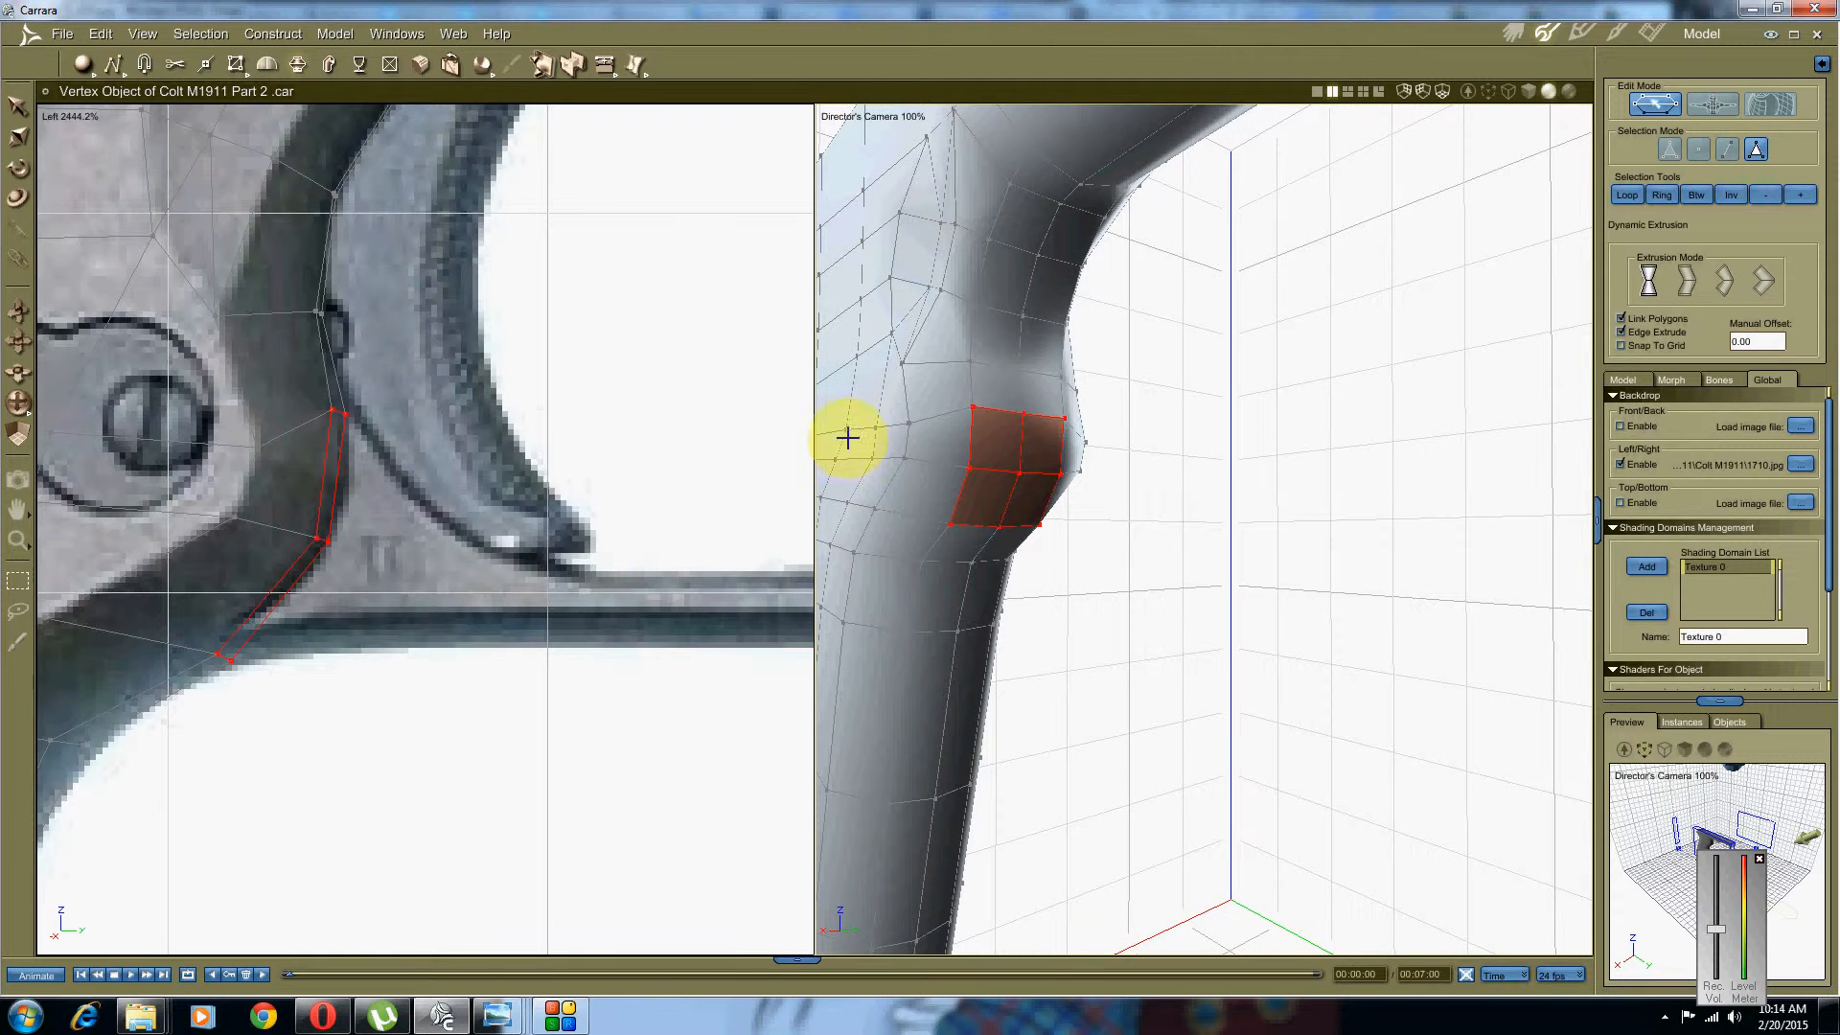
pyautogui.moveTo(1005, 444); pyautogui.dragTo(1080, 464)
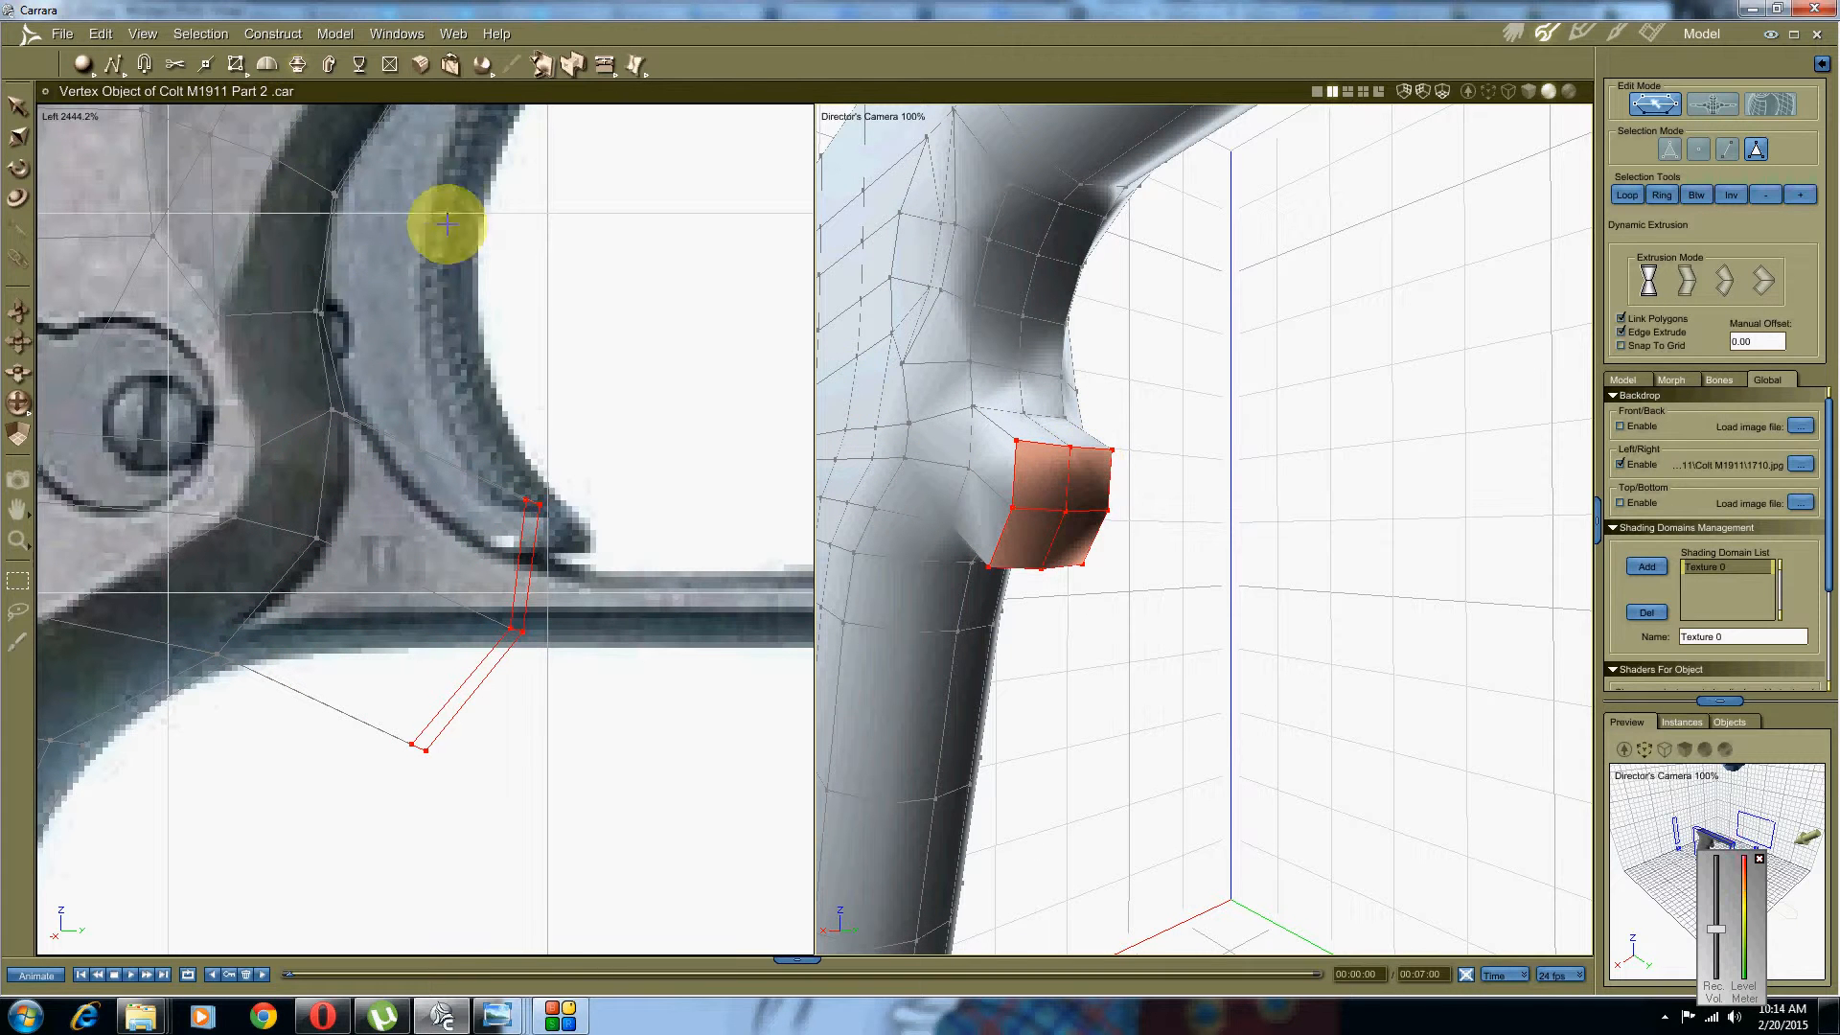
# Step: Scale the extruded faces narrower and squash them flat vertically
pyautogui.rightClick(521, 575)
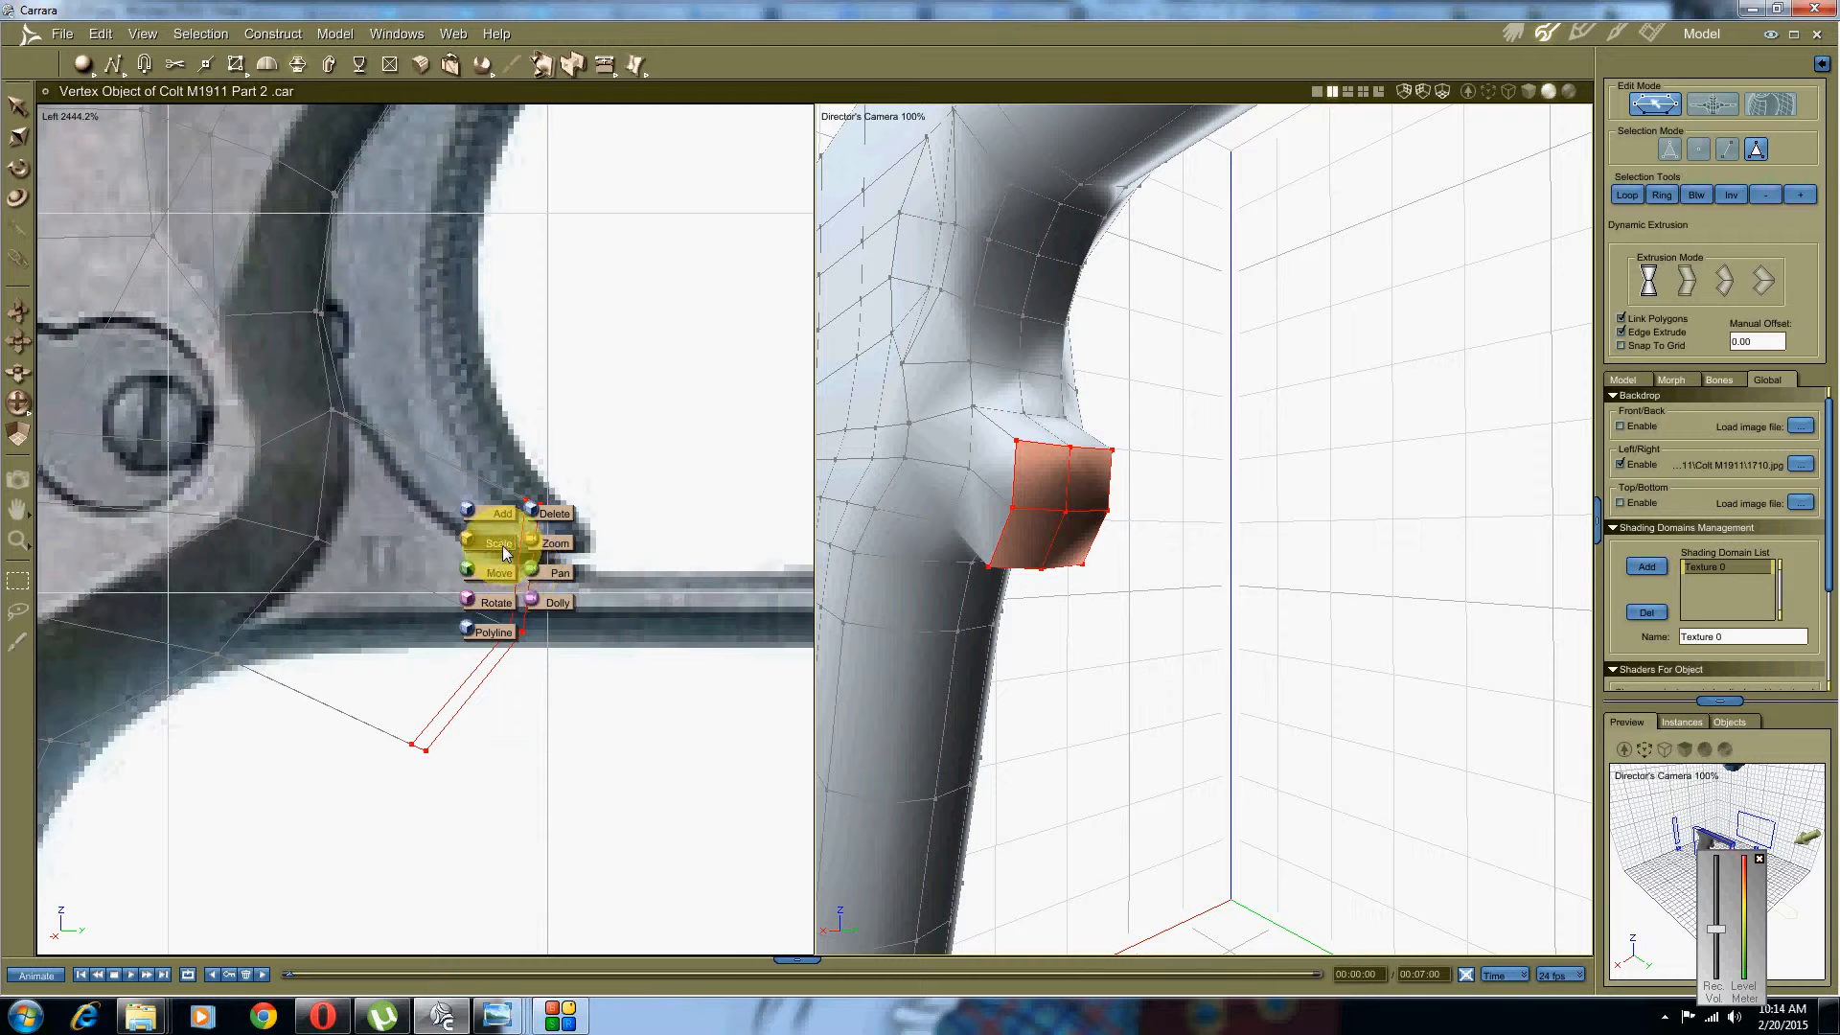
pyautogui.click(502, 546)
pyautogui.moveTo(562, 623); pyautogui.dragTo(472, 608)
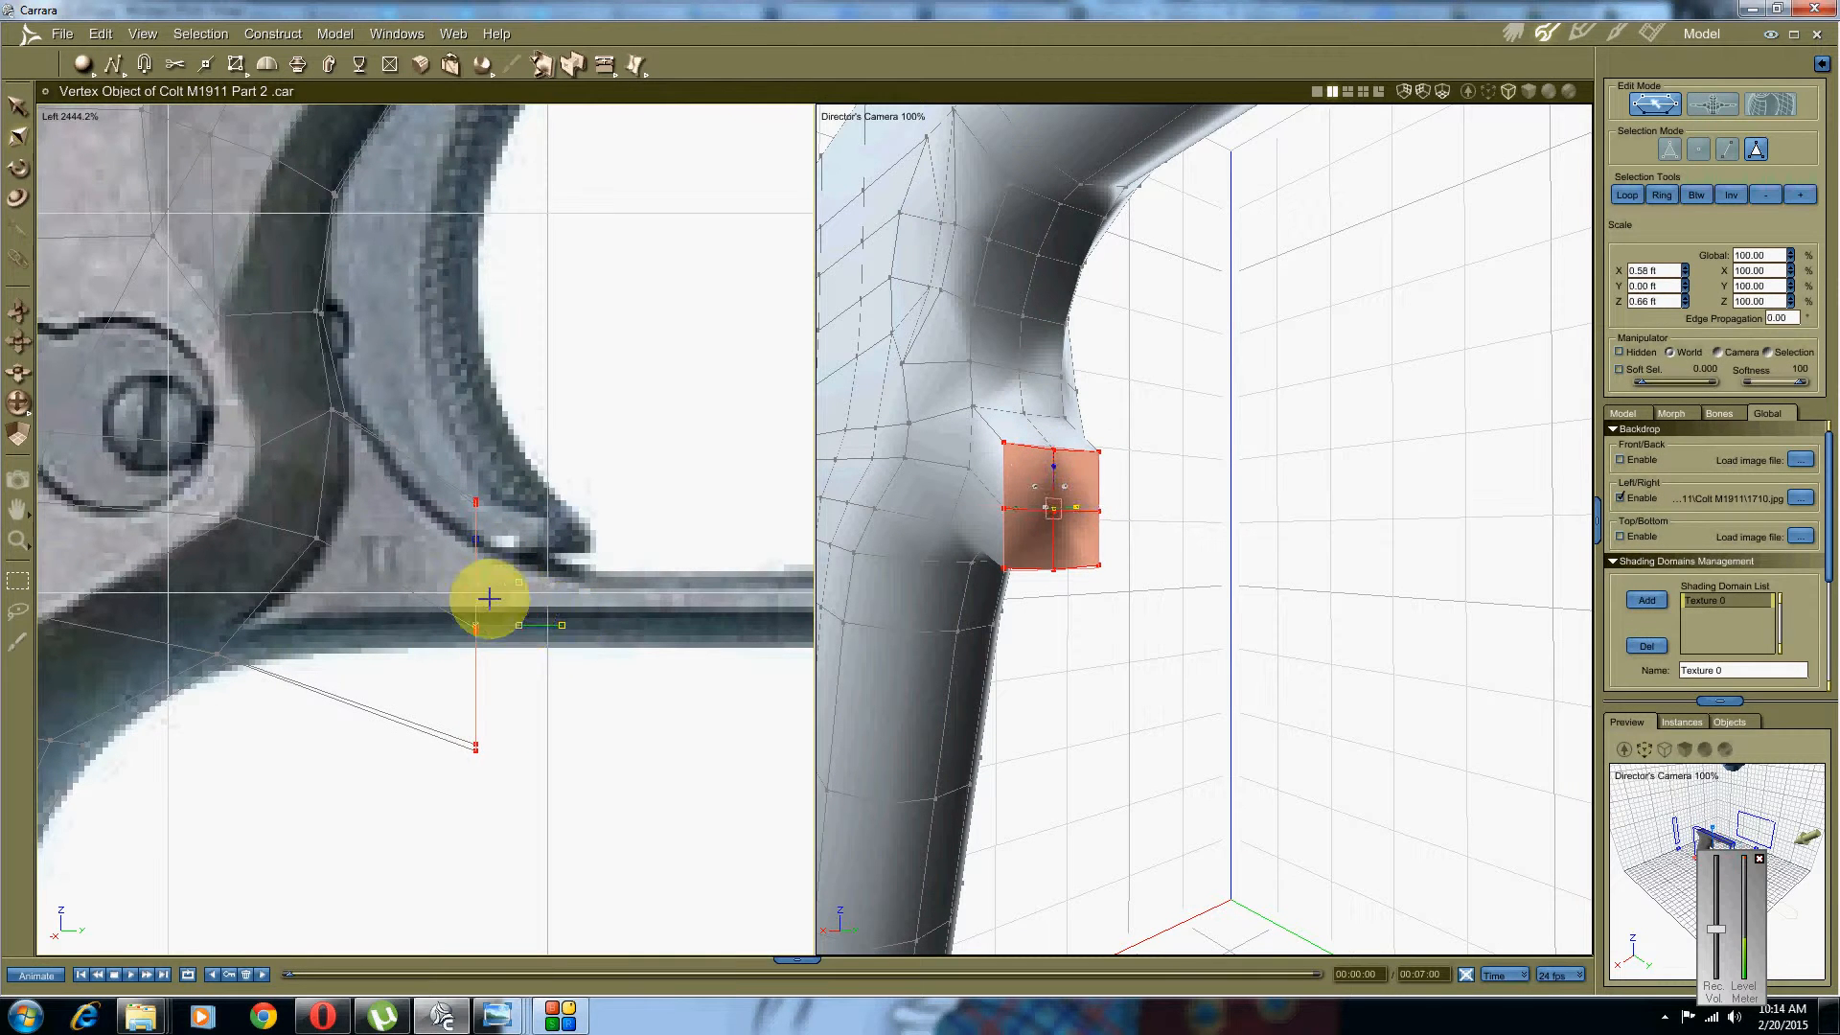
pyautogui.scroll(2, 472, 584)
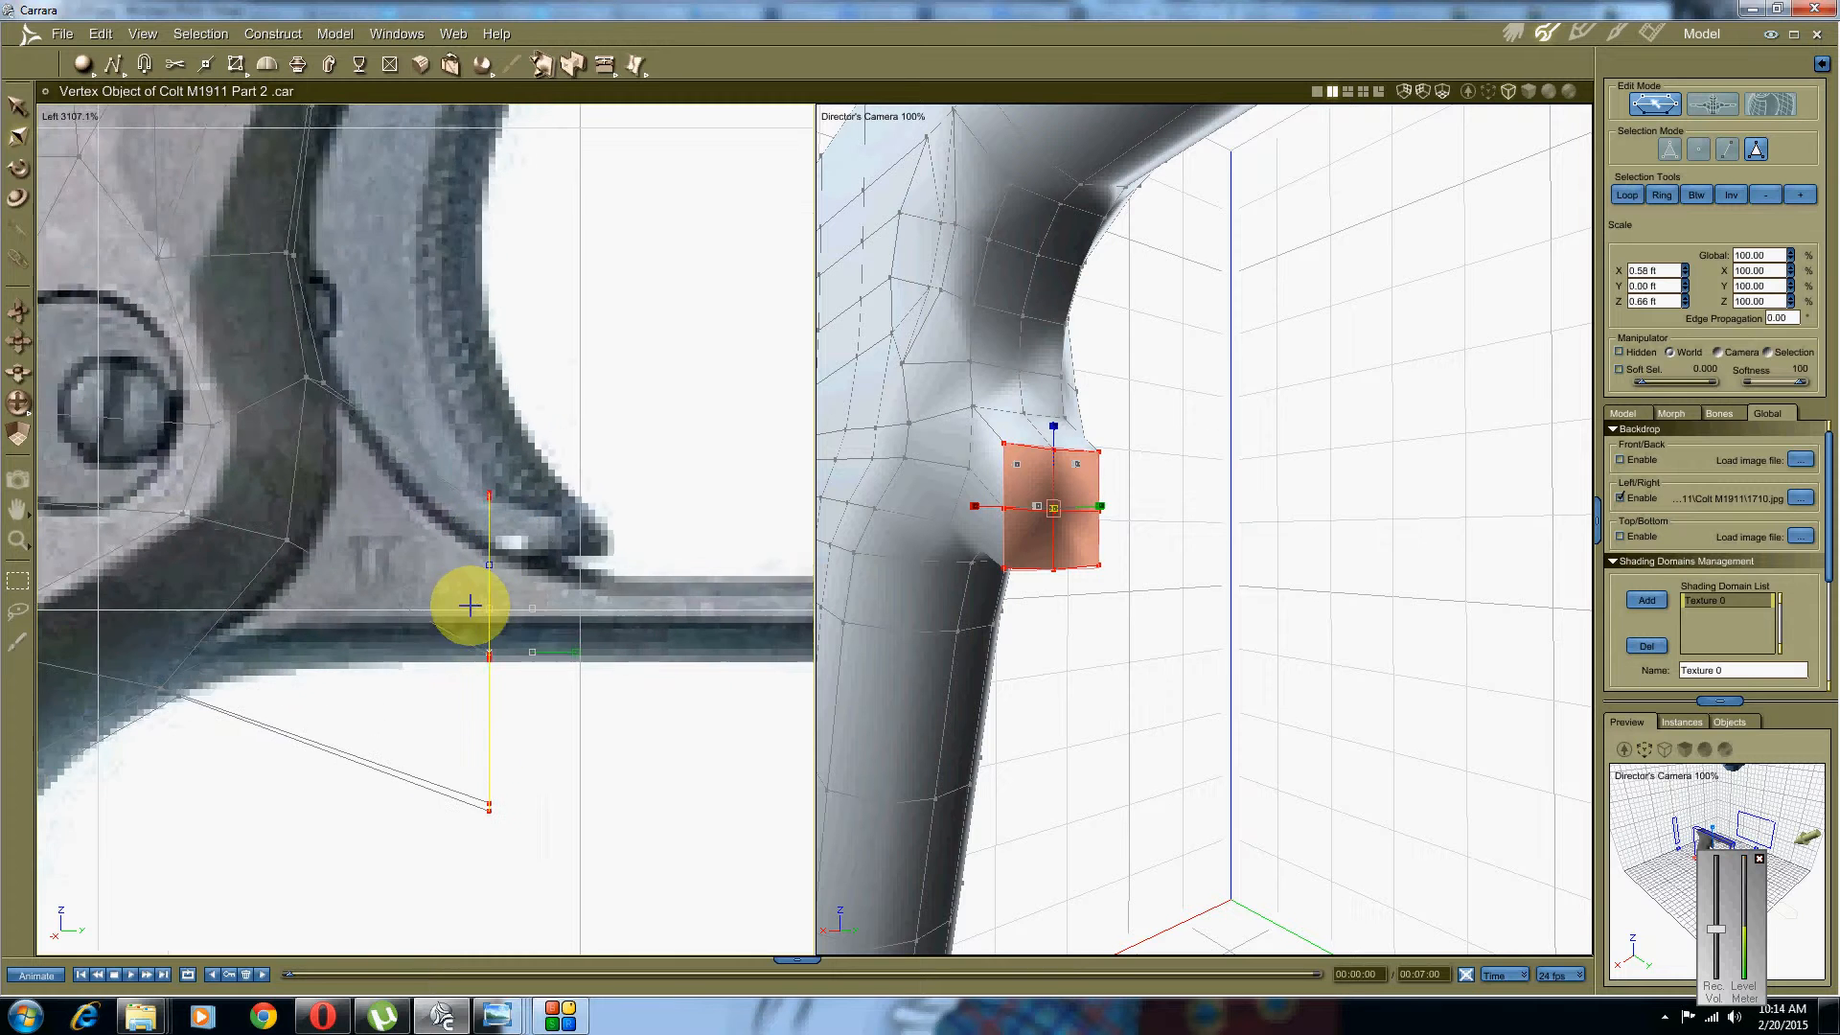
pyautogui.moveTo(457, 594); pyautogui.dragTo(454, 592, button='middle')
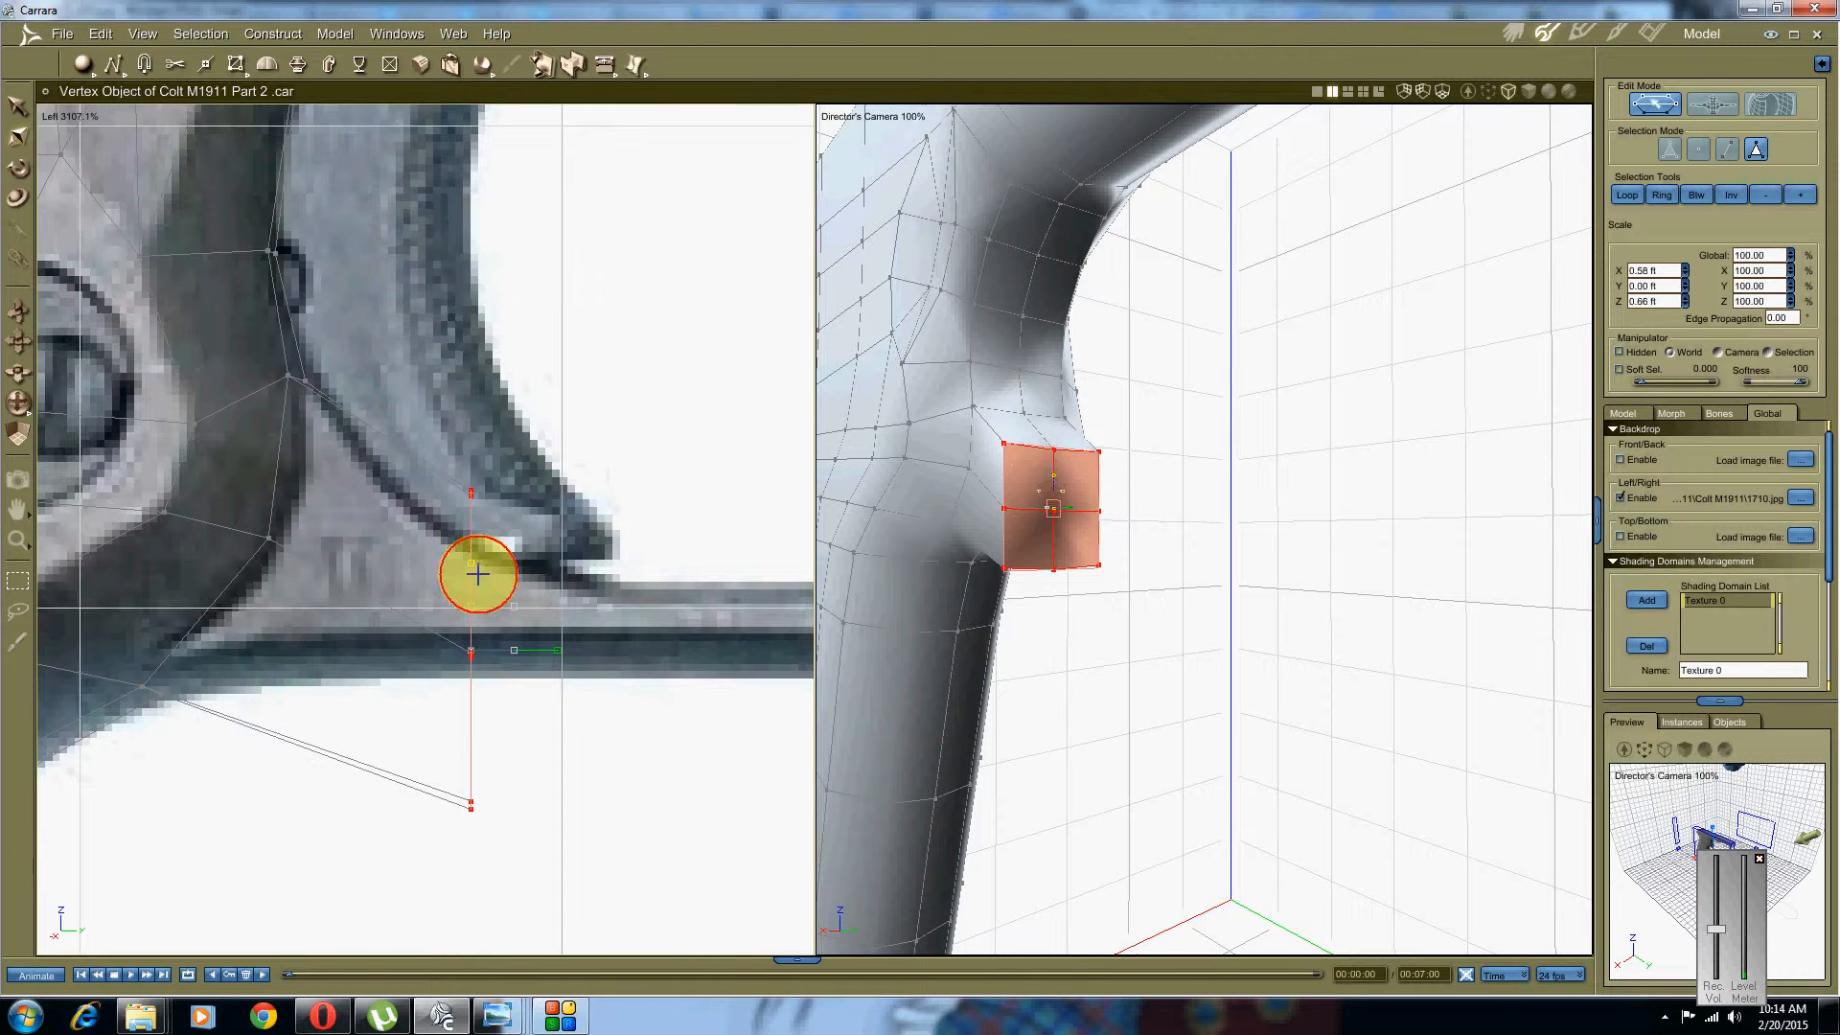
pyautogui.moveTo(477, 574); pyautogui.dragTo(489, 635)
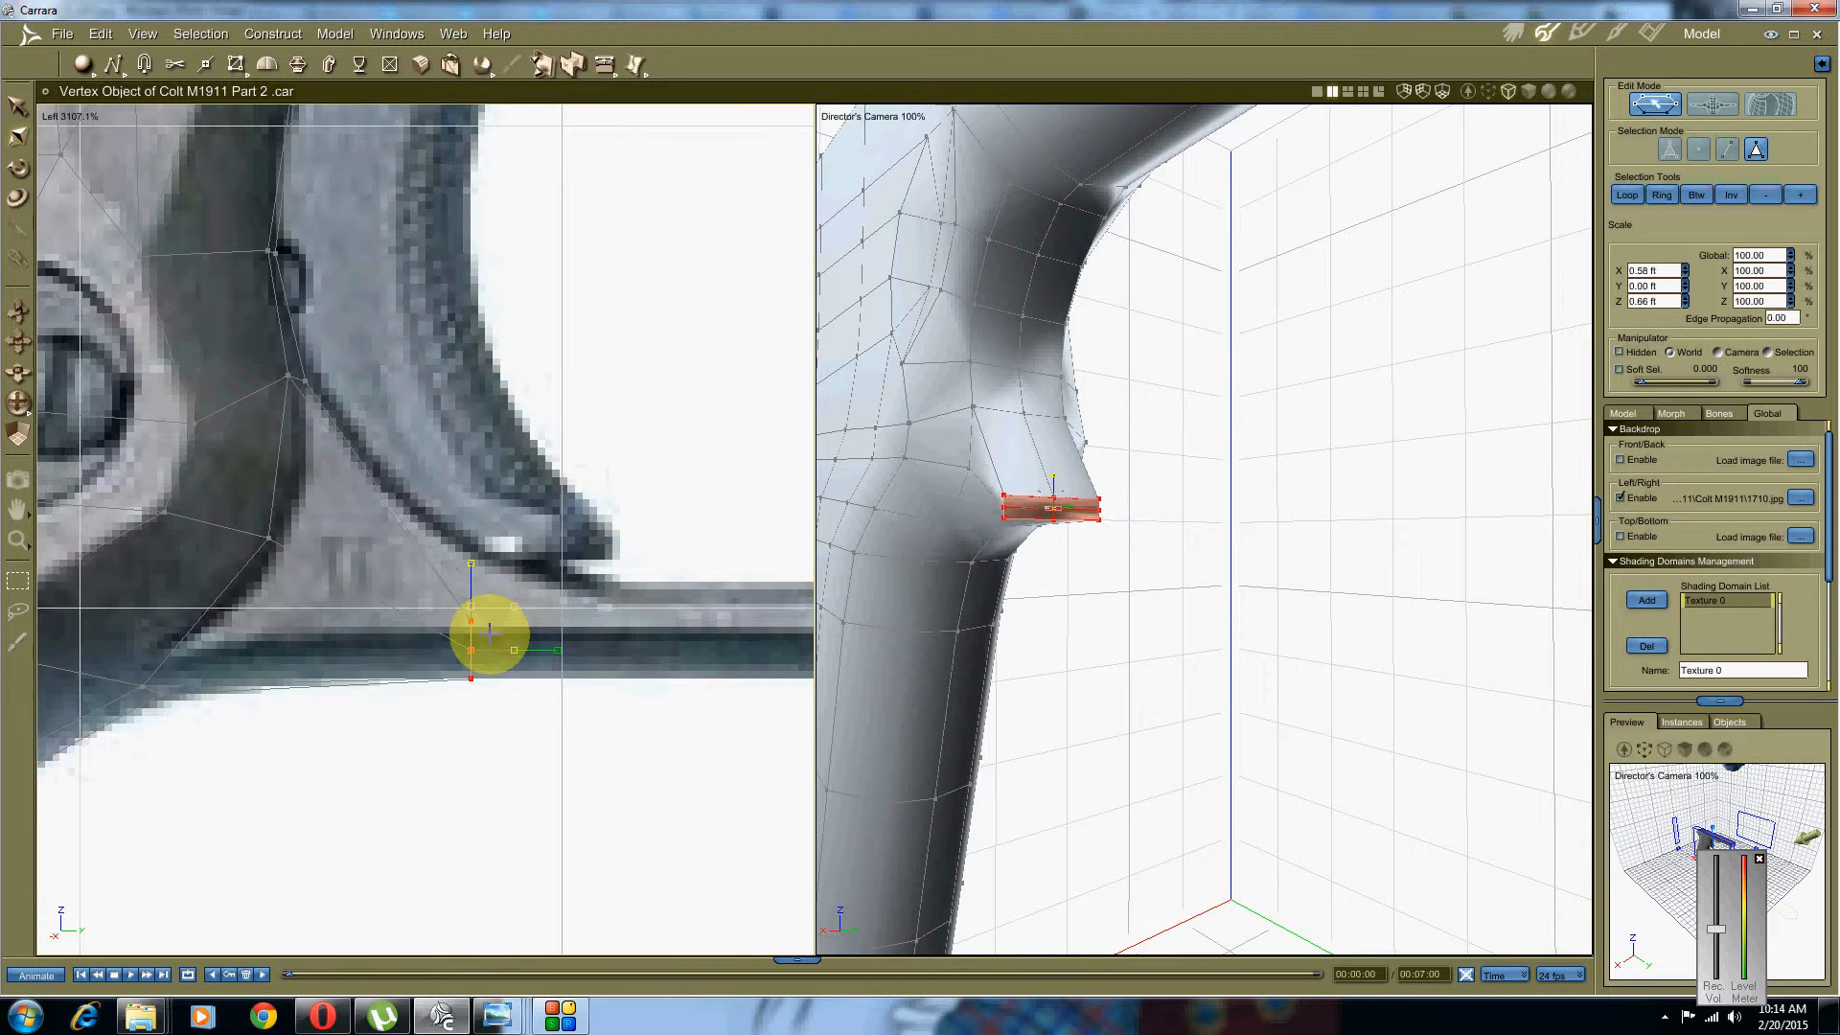
# Step: Move the flattened faces onto the trigger guard's bottom edge
pyautogui.rightClick(458, 640)
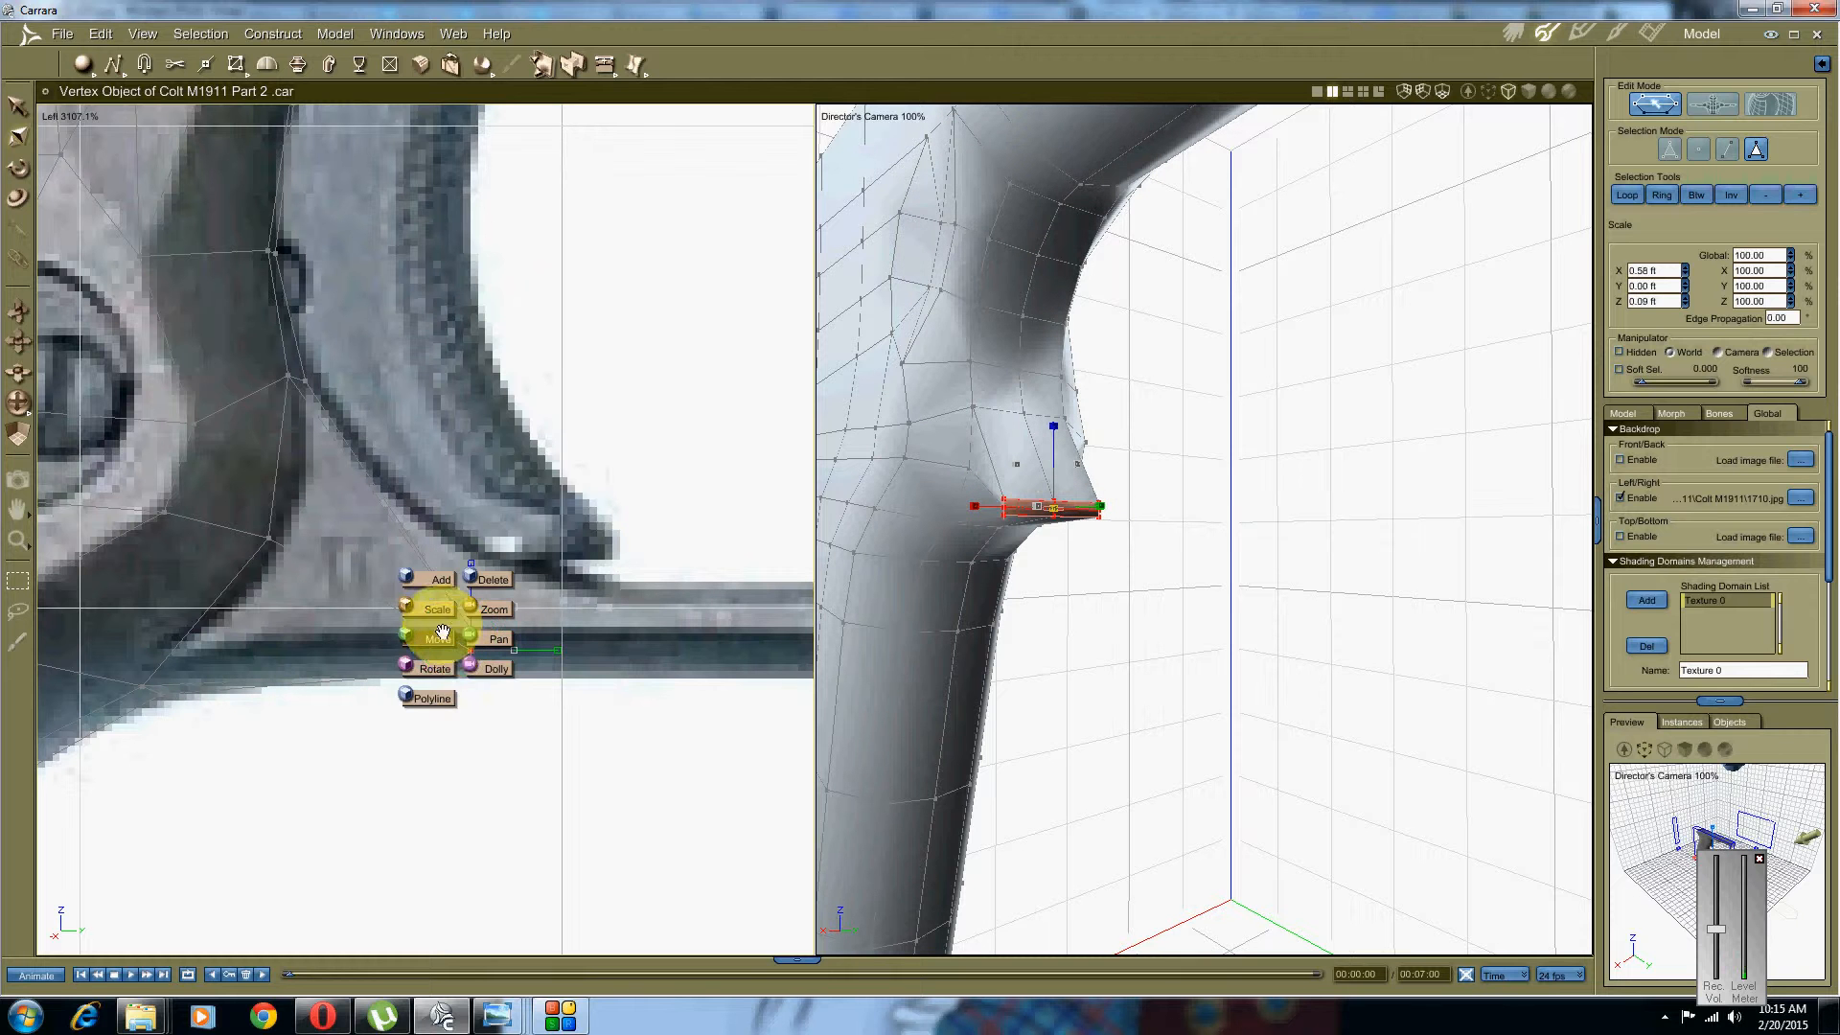
pyautogui.click(438, 638)
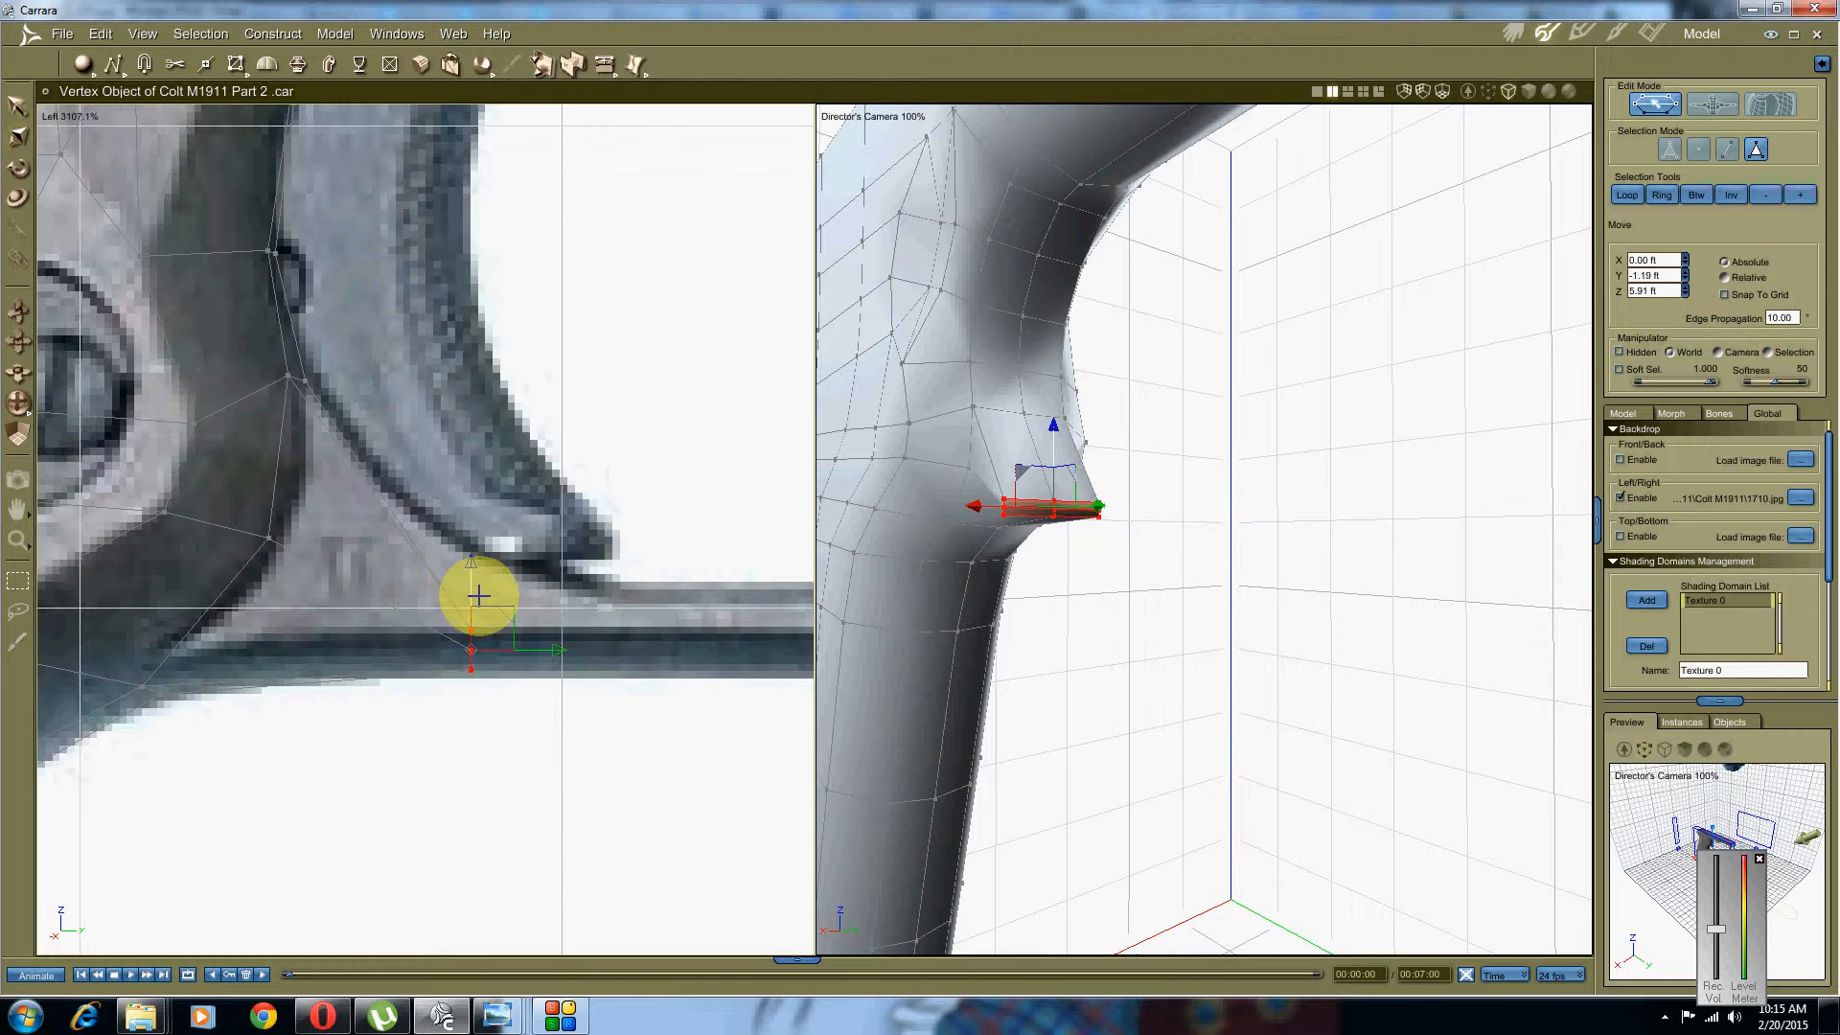
pyautogui.moveTo(499, 613); pyautogui.dragTo(629, 574)
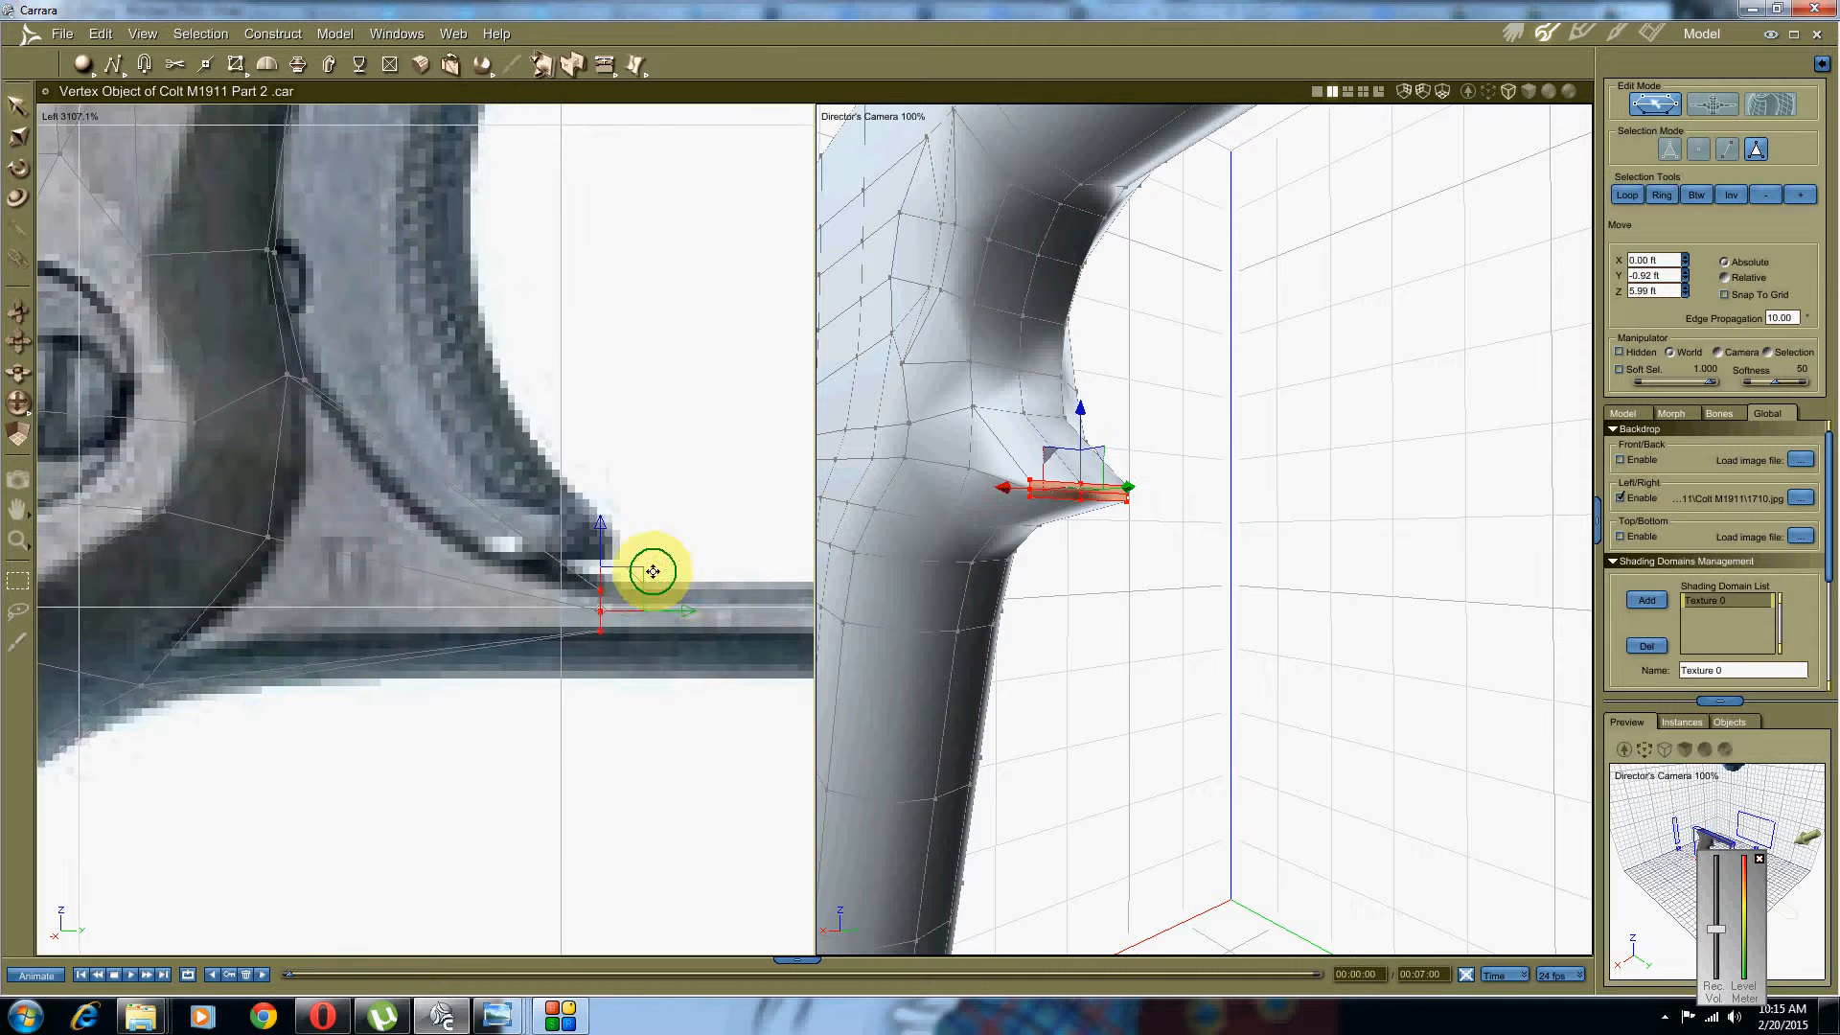
pyautogui.scroll(-3, 513, 551)
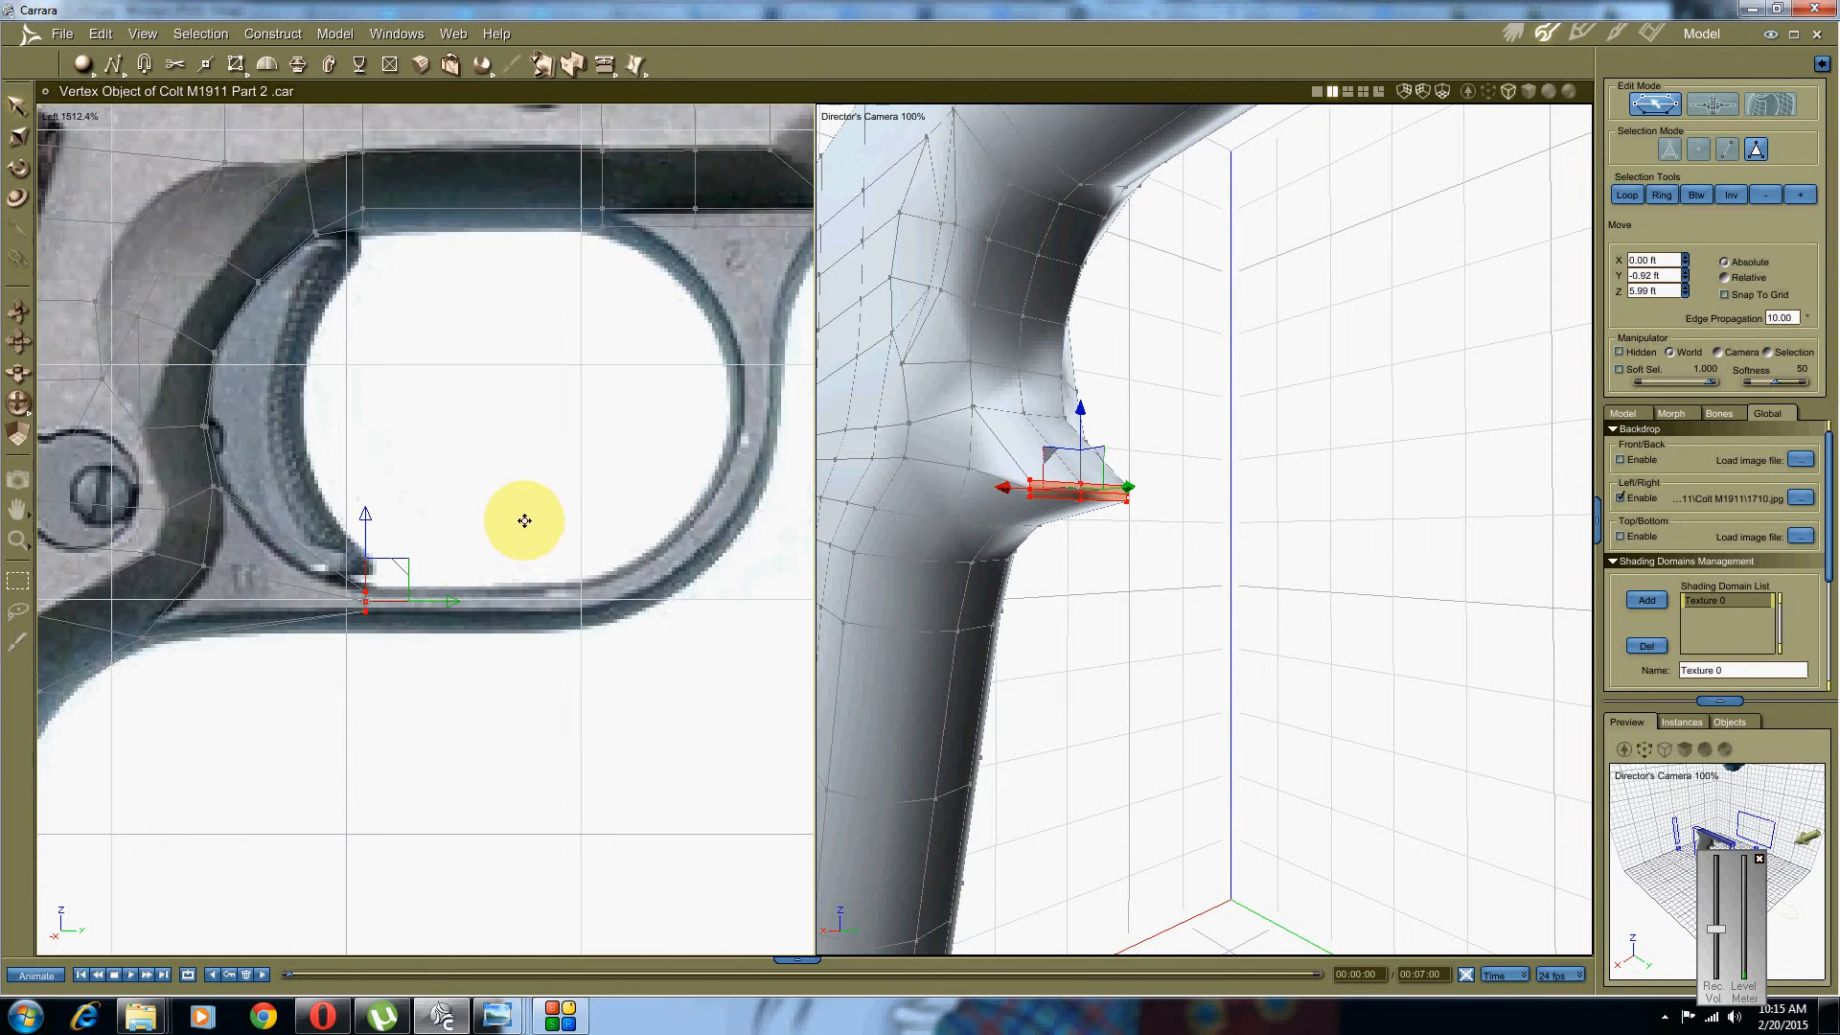
pyautogui.scroll(3, 415, 562)
pyautogui.scroll(1, 552, 487)
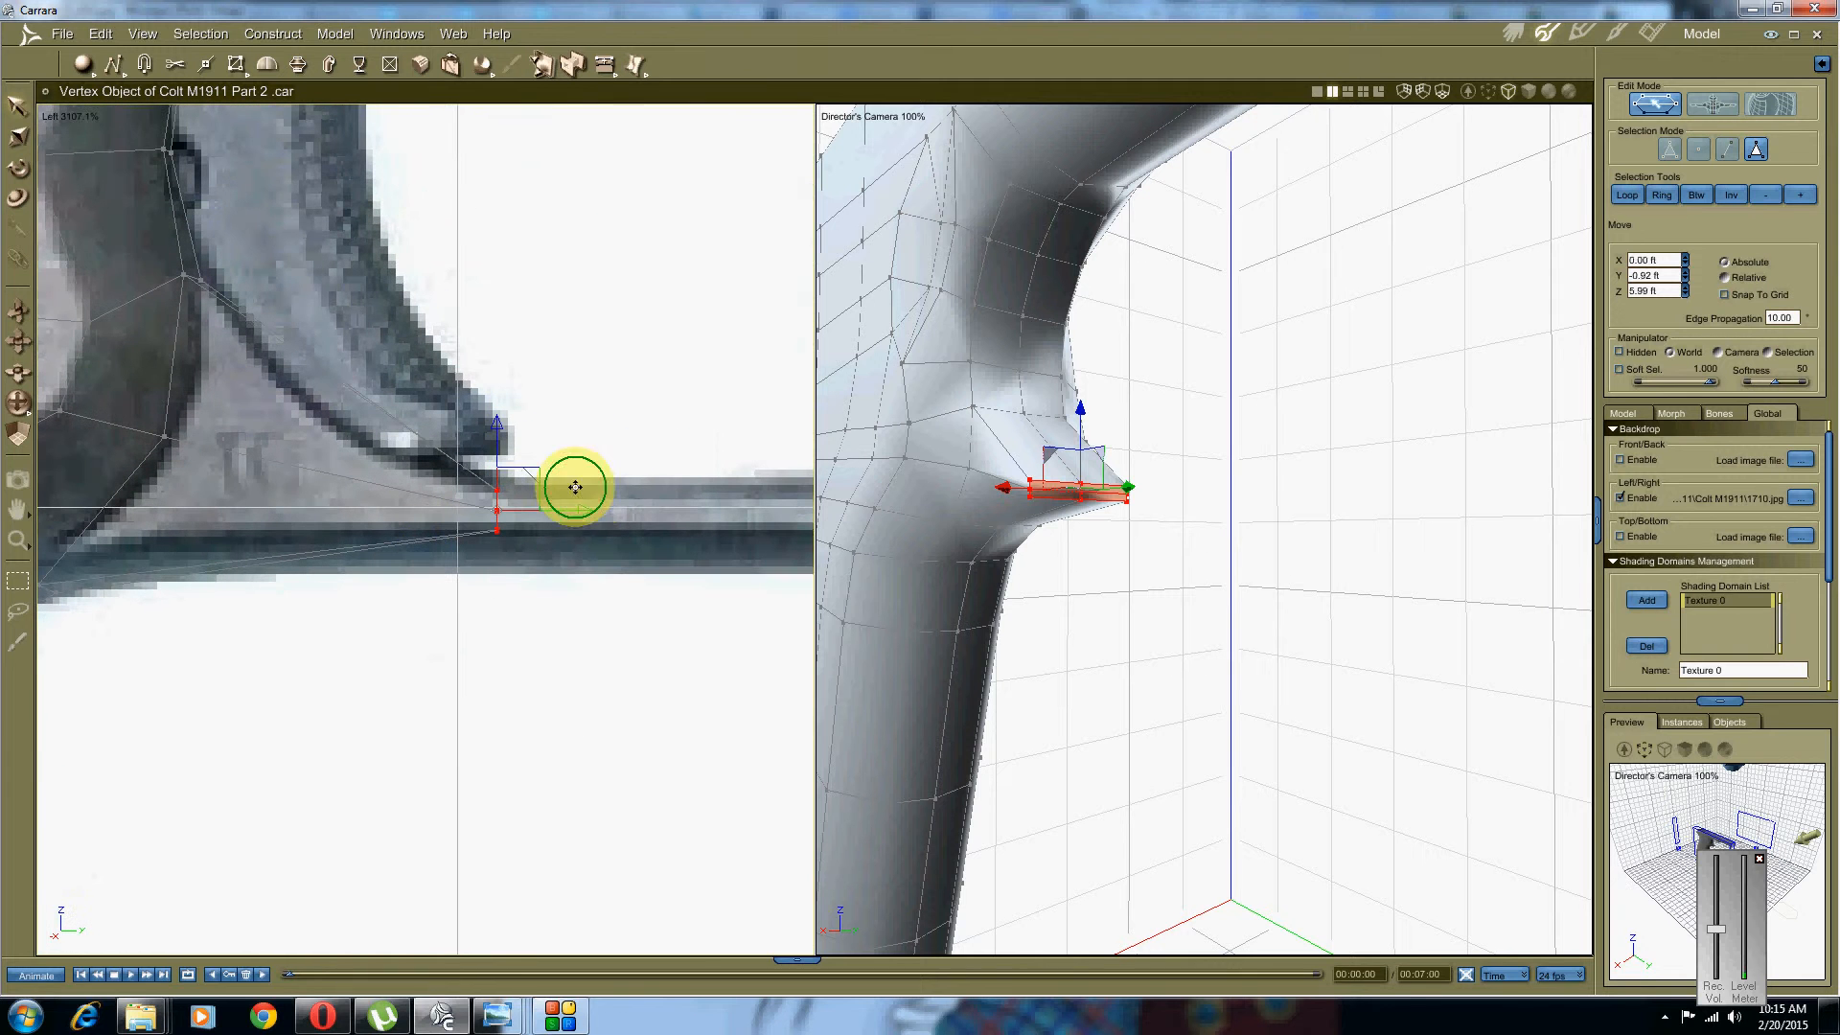
pyautogui.moveTo(581, 509); pyautogui.dragTo(555, 510)
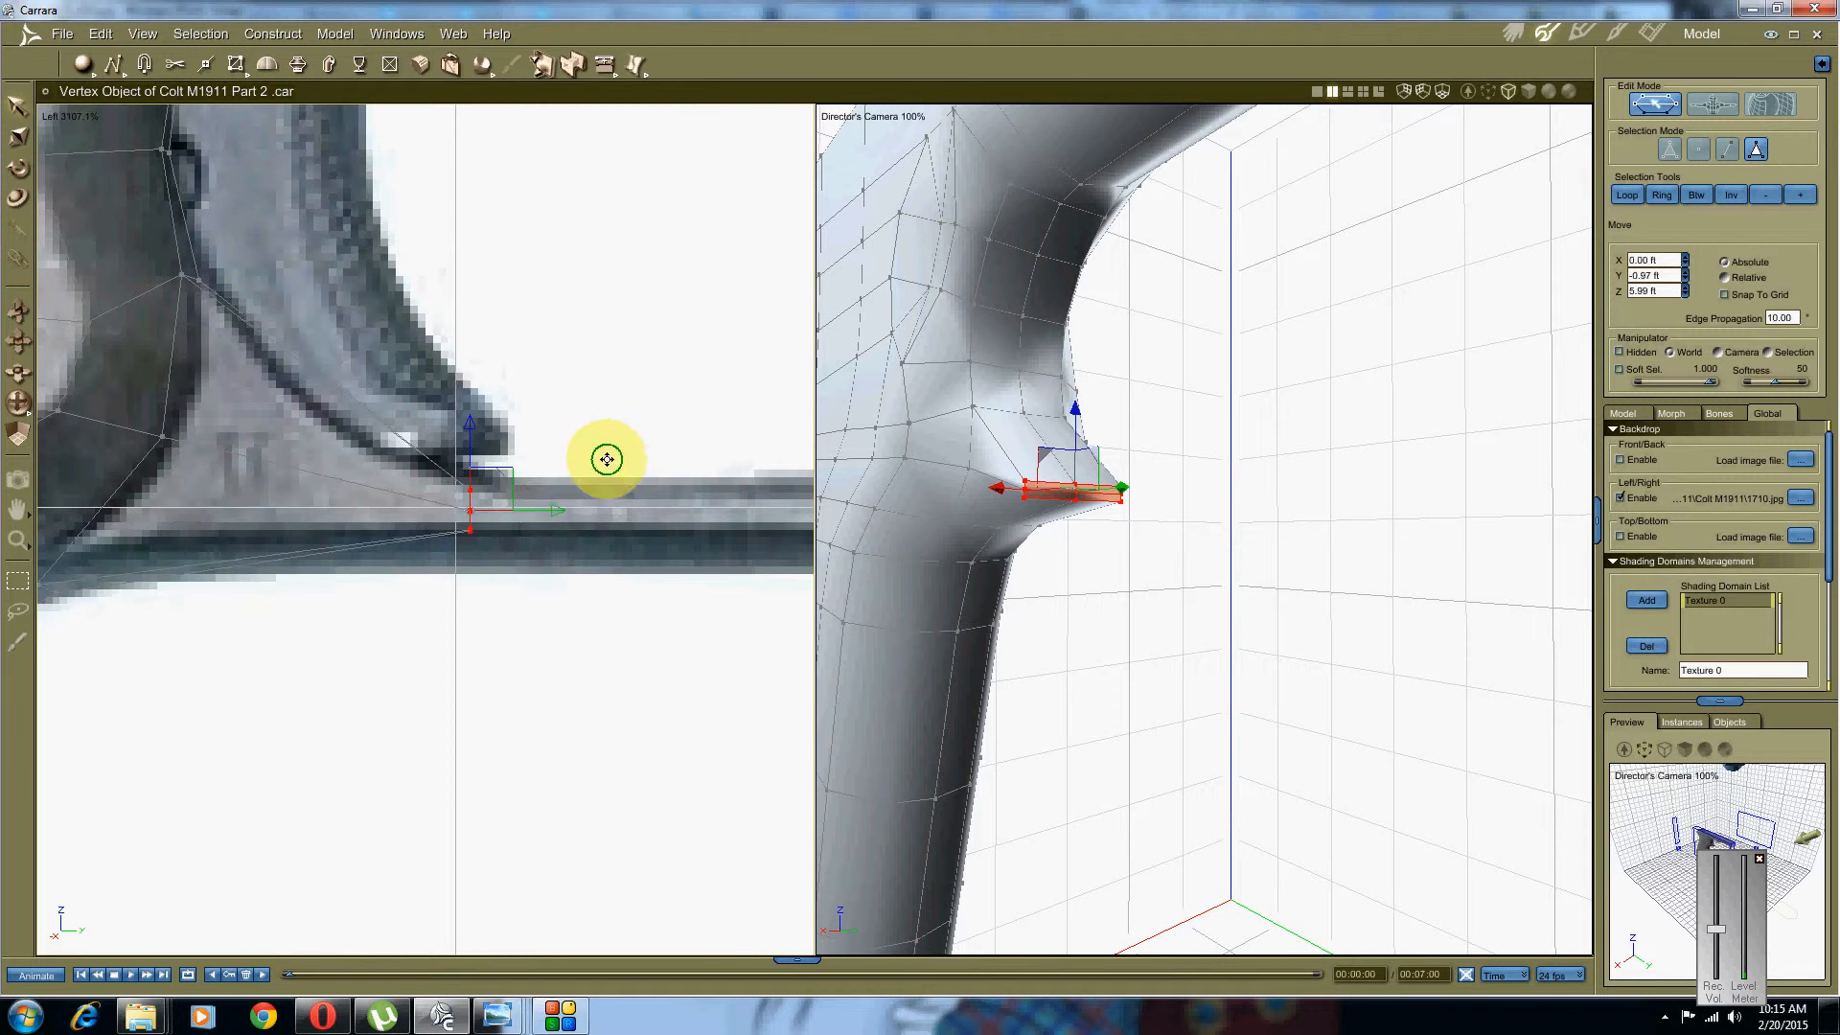
pyautogui.scroll(-6, 604, 456)
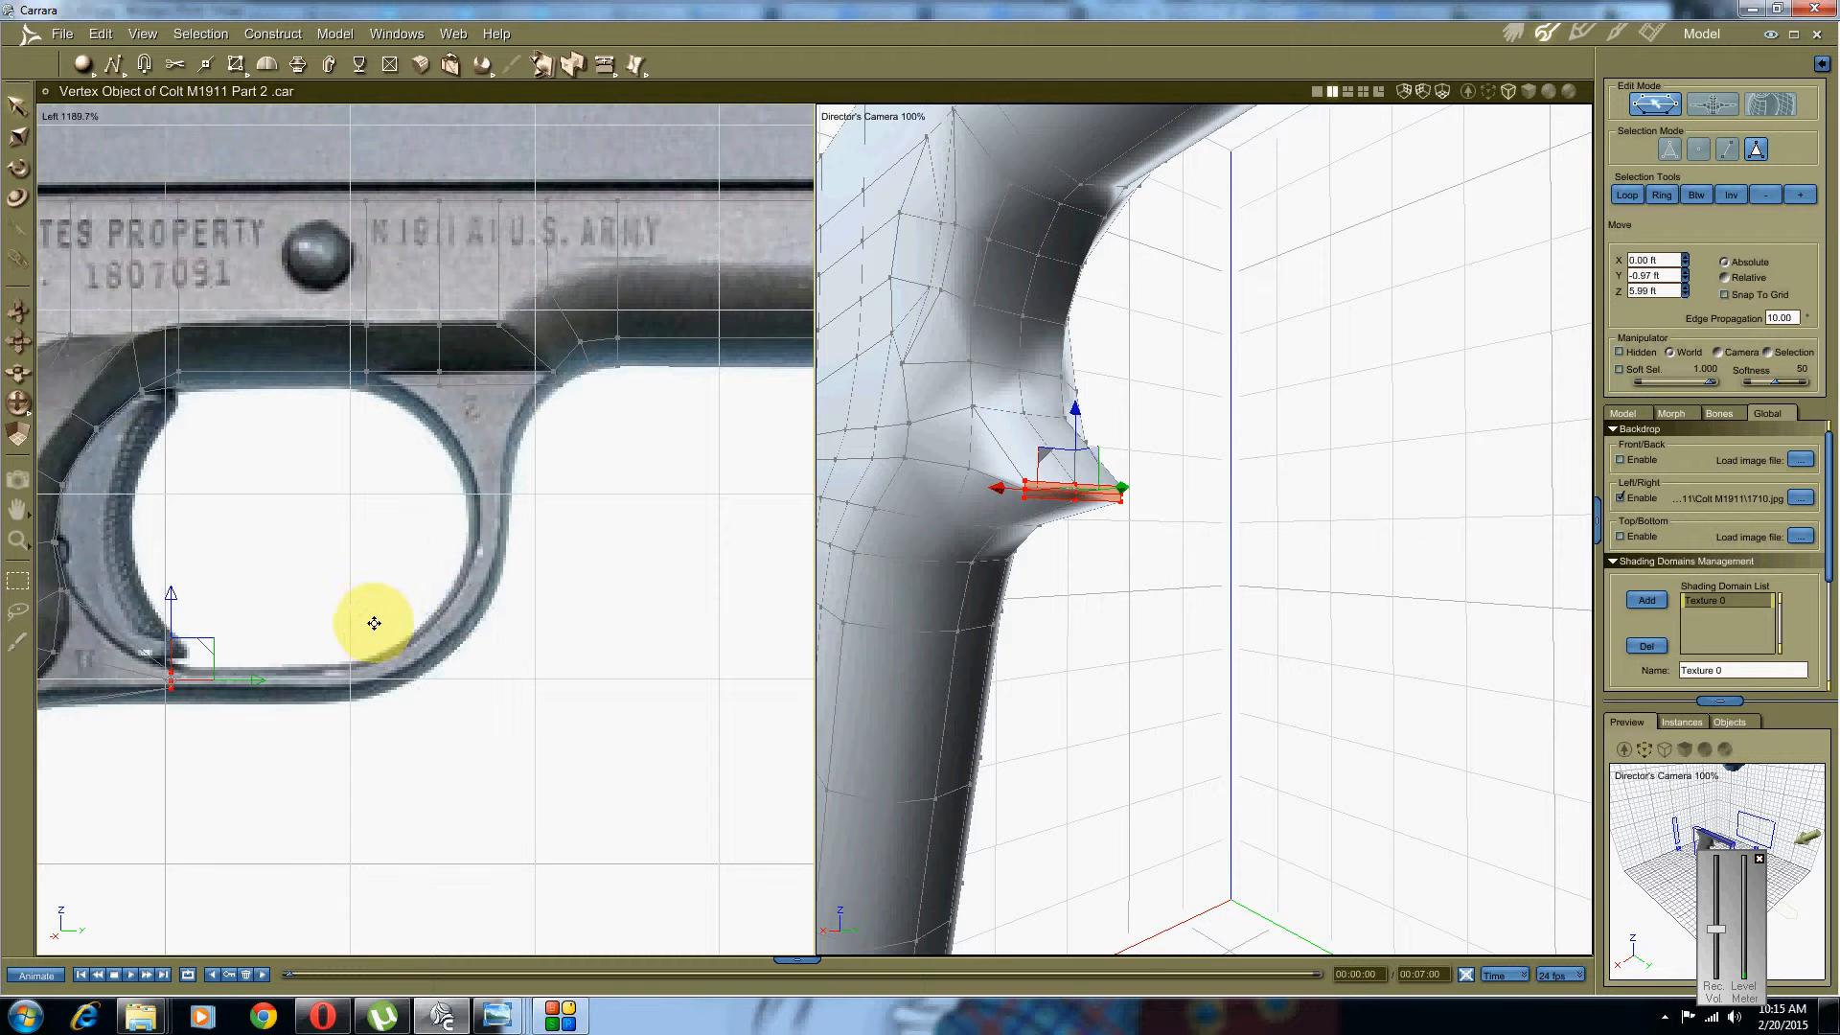
pyautogui.moveTo(374, 624); pyautogui.dragTo(796, 527, button='middle')
pyautogui.moveTo(998, 506); pyautogui.dragTo(1019, 538, button='middle')
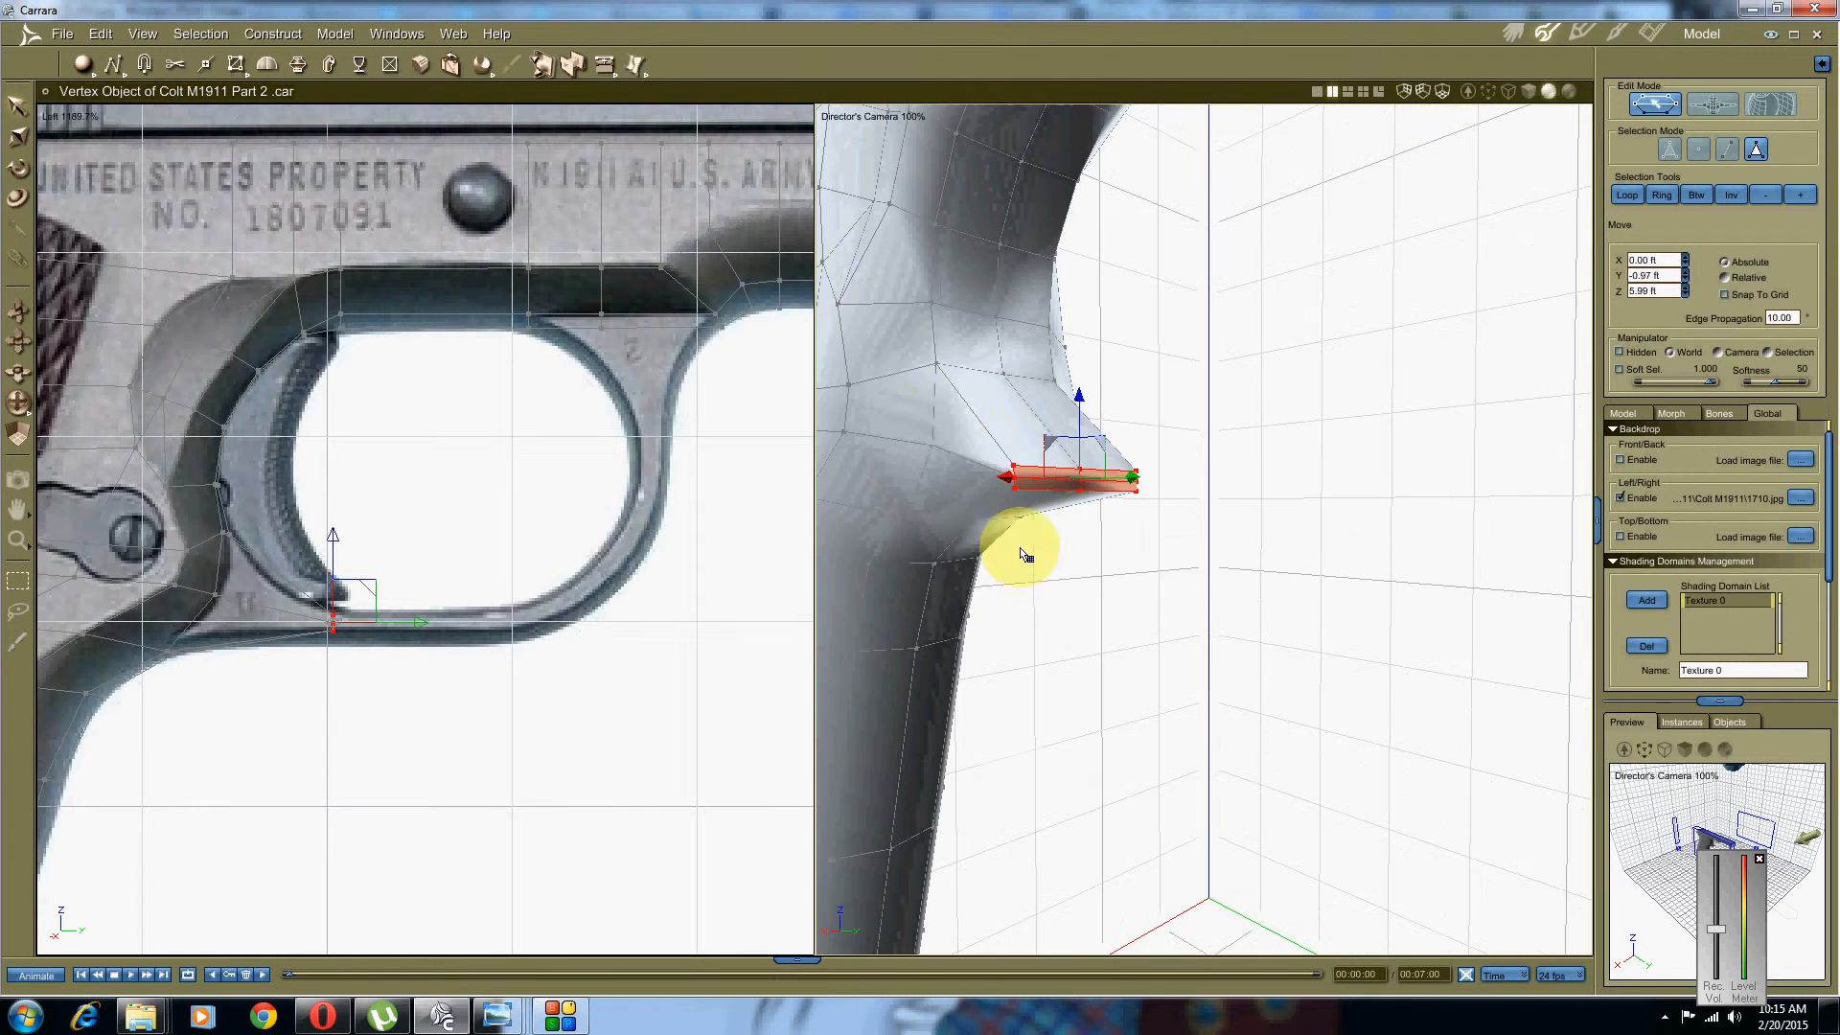
# Step: Extrude the strip forward along the guard's bottom and shift its end to match the photo
pyautogui.click(300, 65)
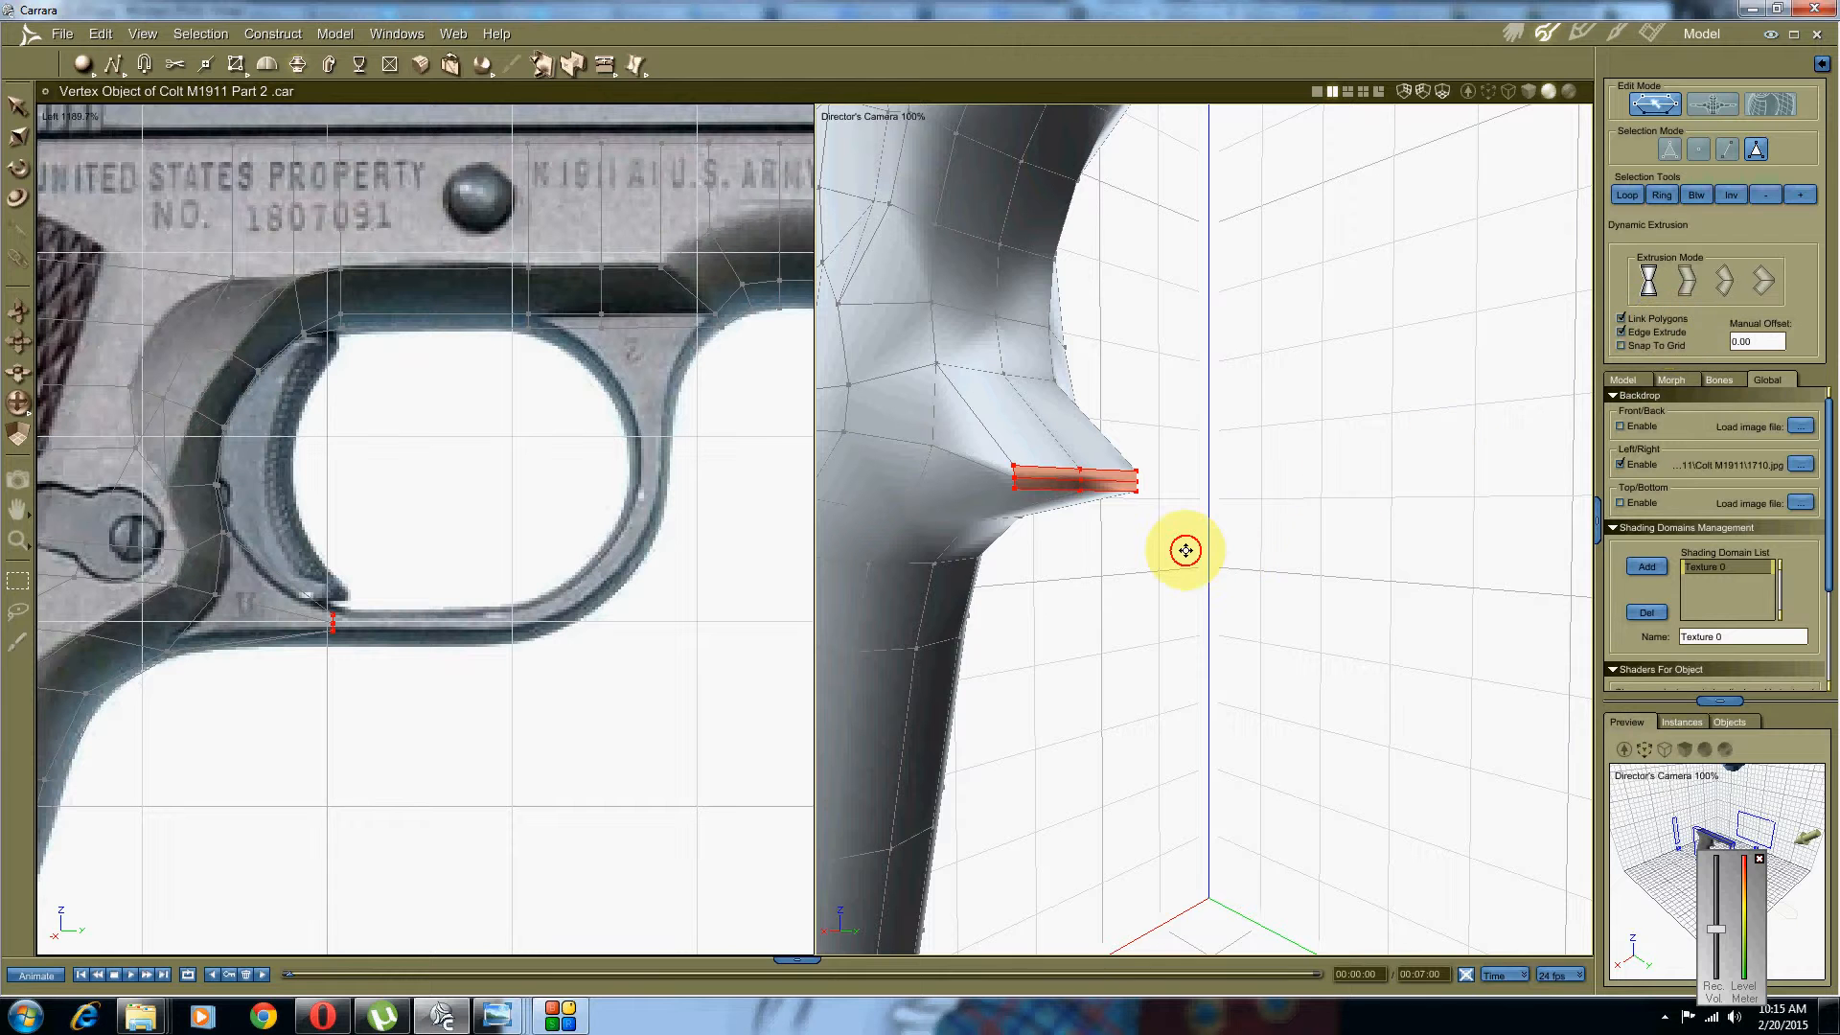
pyautogui.moveTo(1184, 551); pyautogui.dragTo(1181, 542, button='middle')
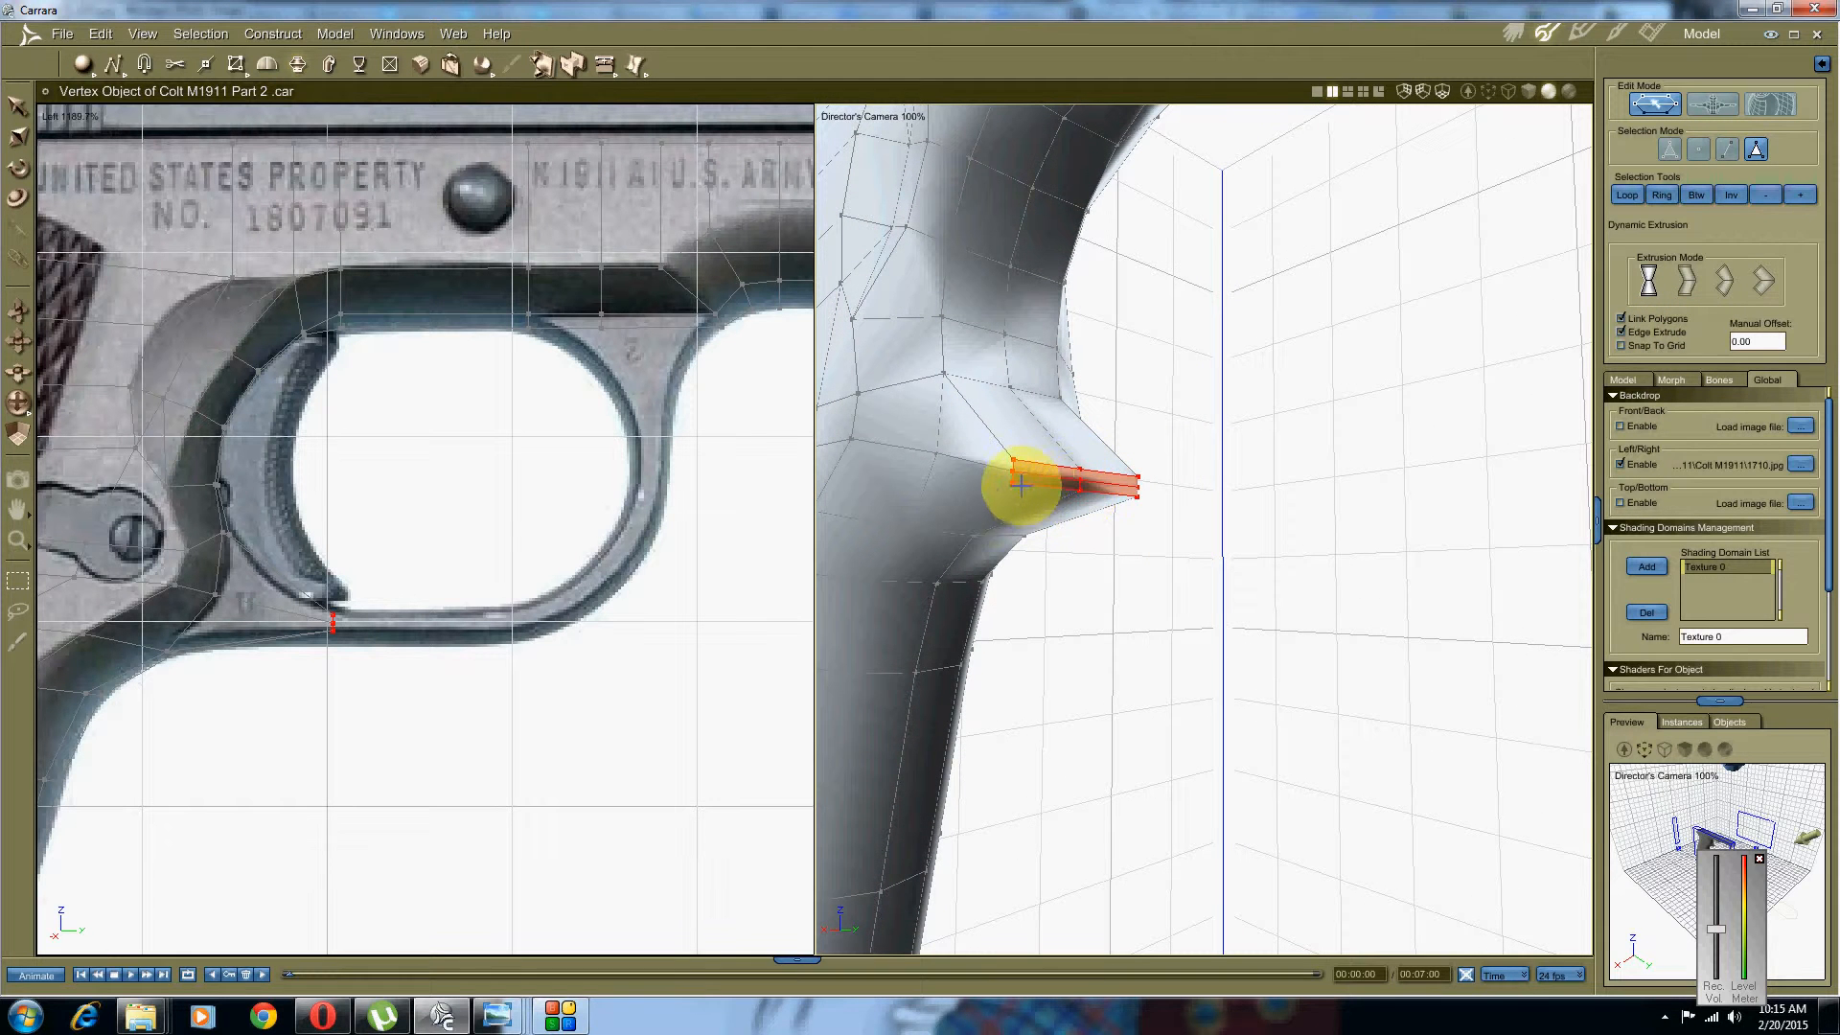
pyautogui.moveTo(1036, 468); pyautogui.dragTo(1229, 458)
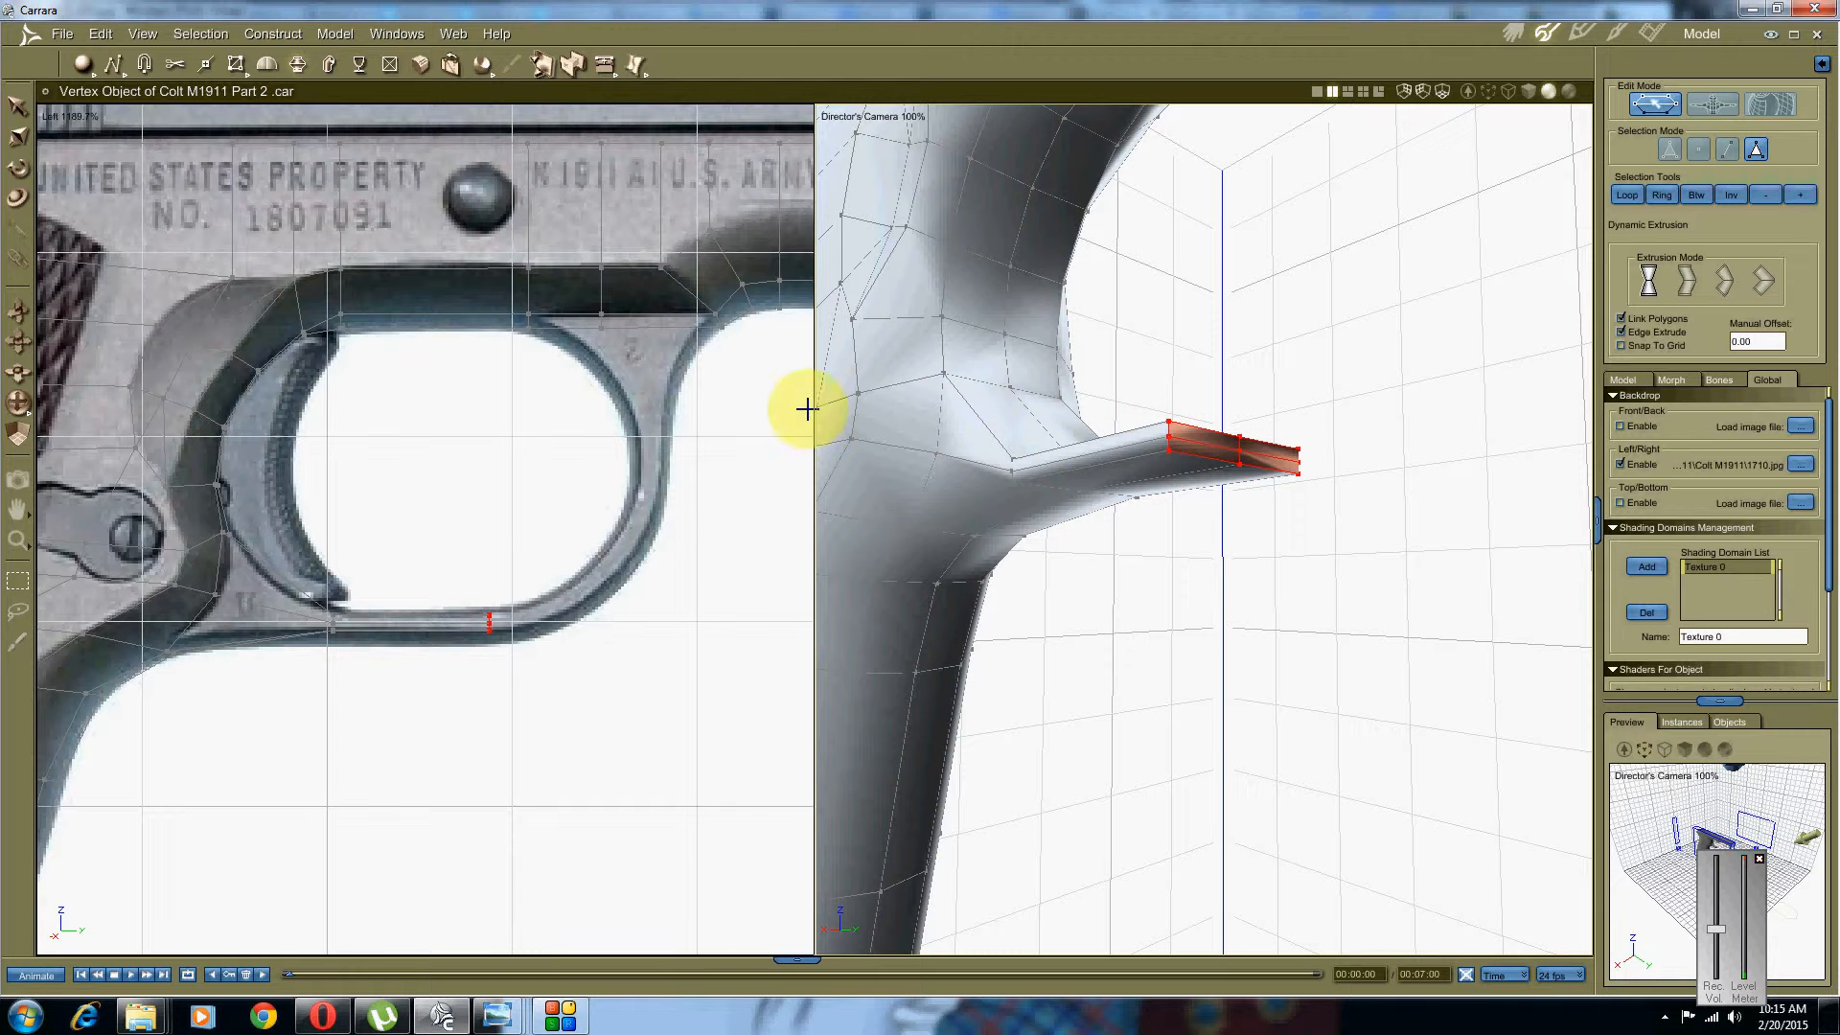
pyautogui.scroll(3, 494, 572)
pyautogui.moveTo(521, 624); pyautogui.dragTo(479, 543, button='middle')
pyautogui.rightClick(522, 525)
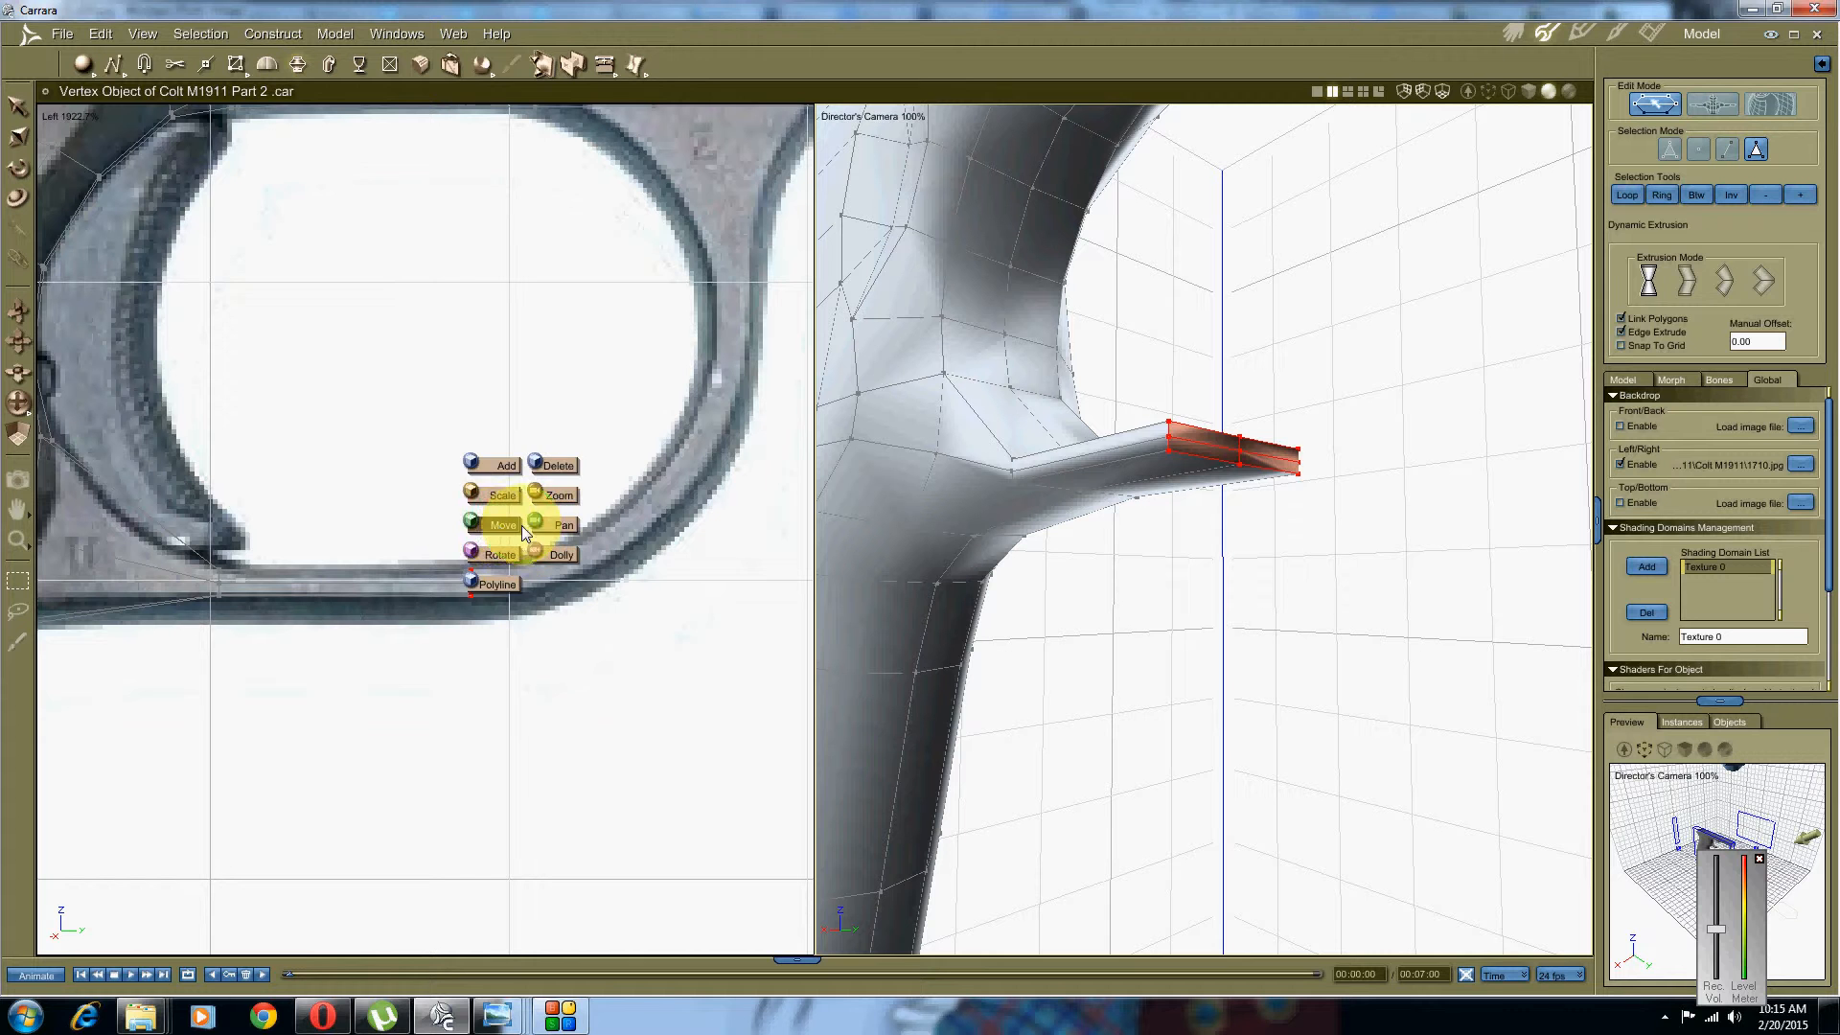
pyautogui.click(500, 527)
pyautogui.moveTo(544, 577); pyautogui.dragTo(576, 576)
# Step: Extrude the lower bar further toward the front of the guard
pyautogui.moveTo(658, 492); pyautogui.dragTo(618, 528, button='middle')
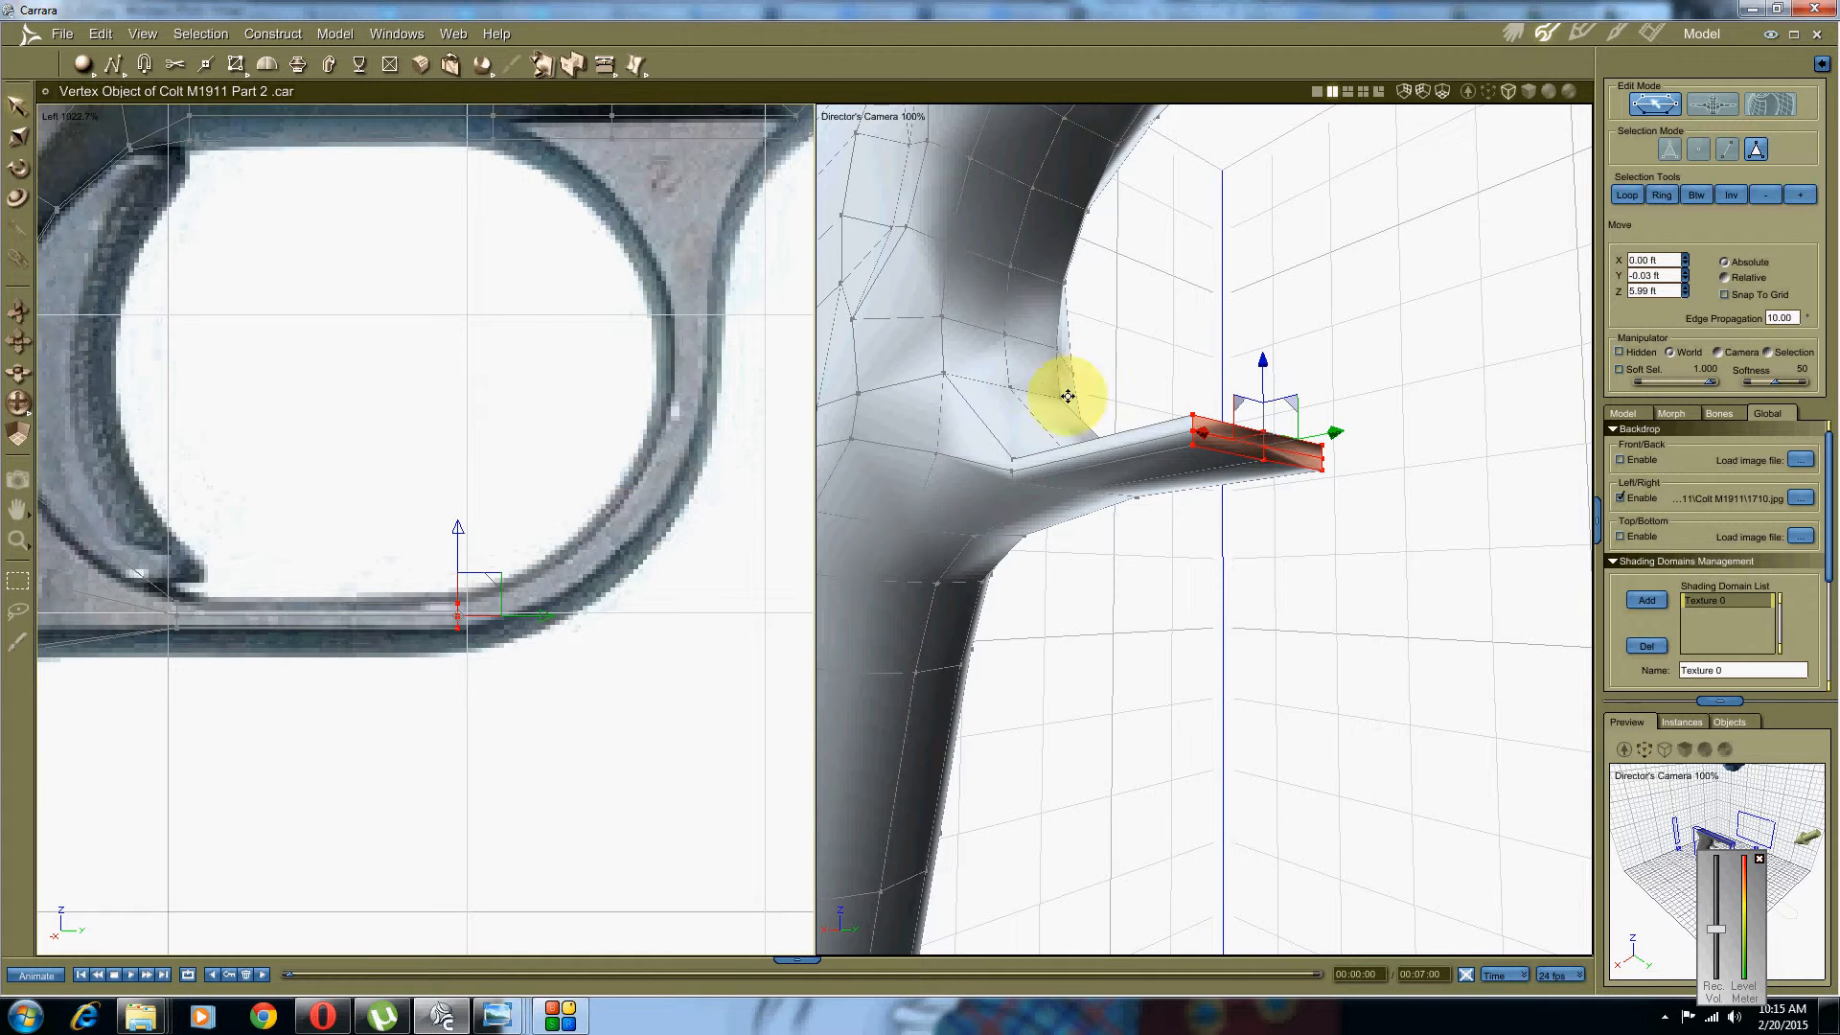
pyautogui.moveTo(1060, 390); pyautogui.dragTo(1117, 411, button='middle')
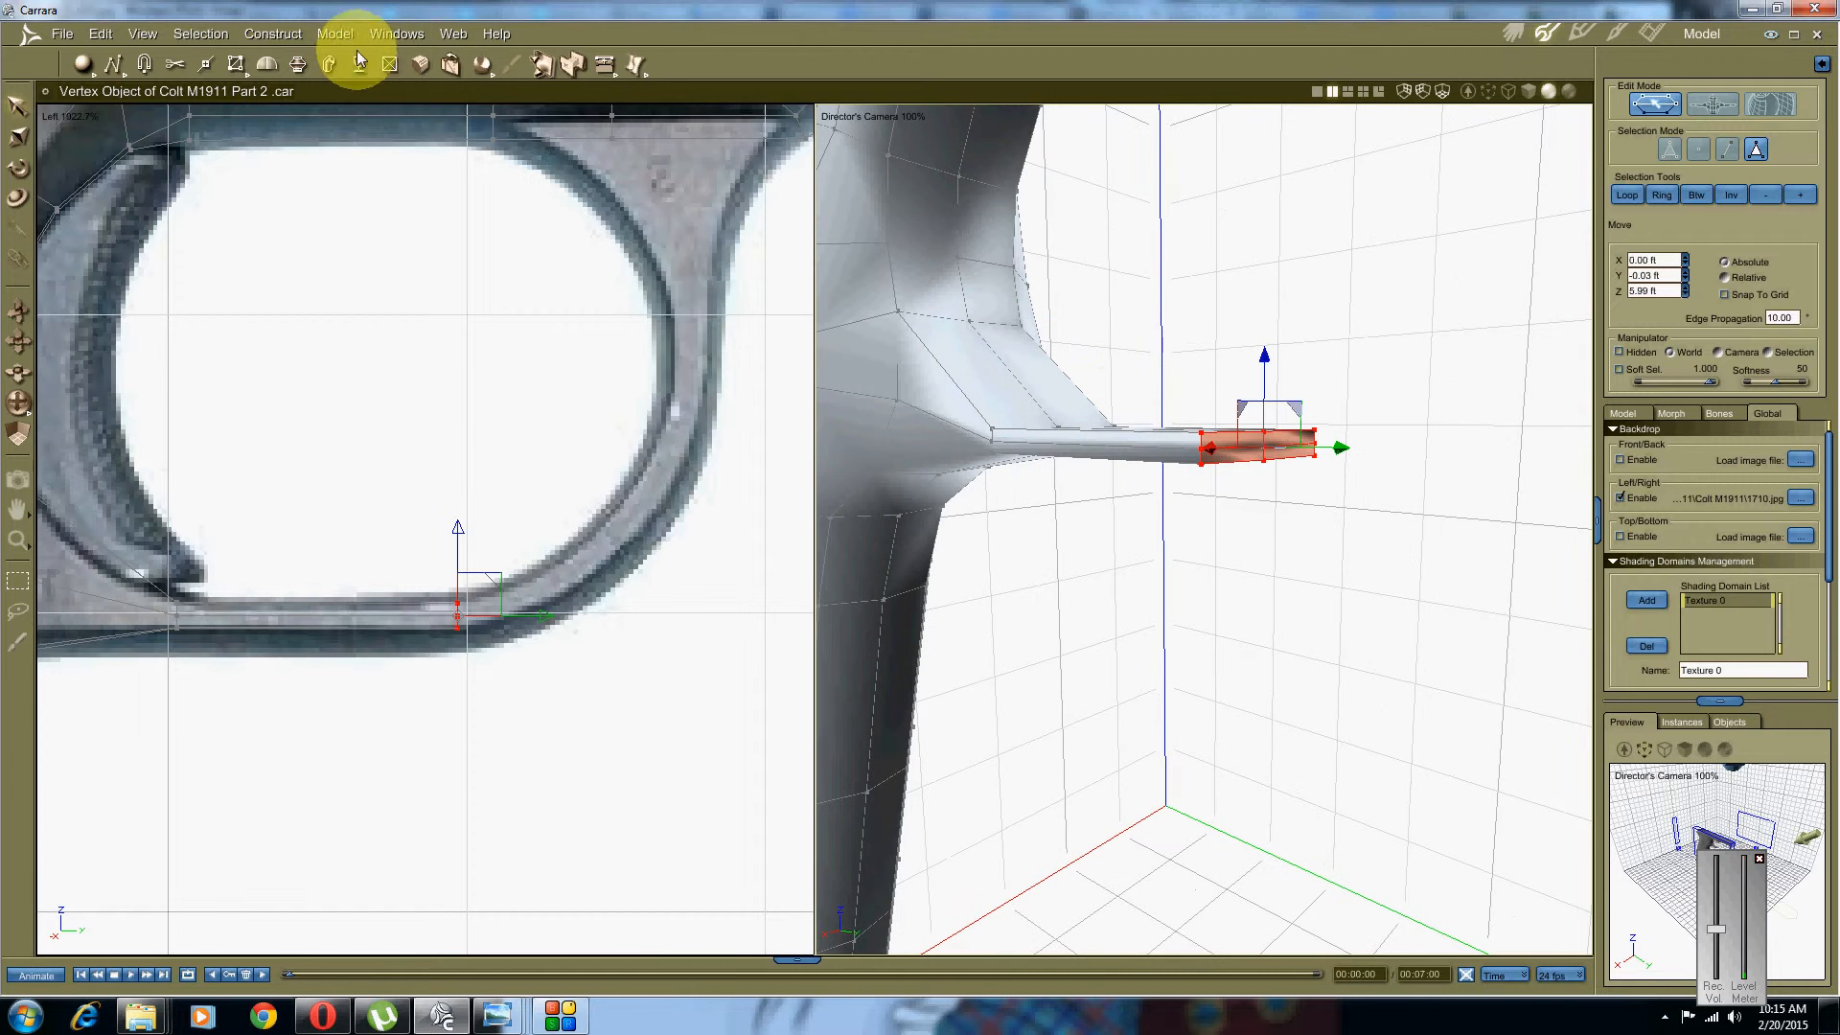
pyautogui.click(297, 64)
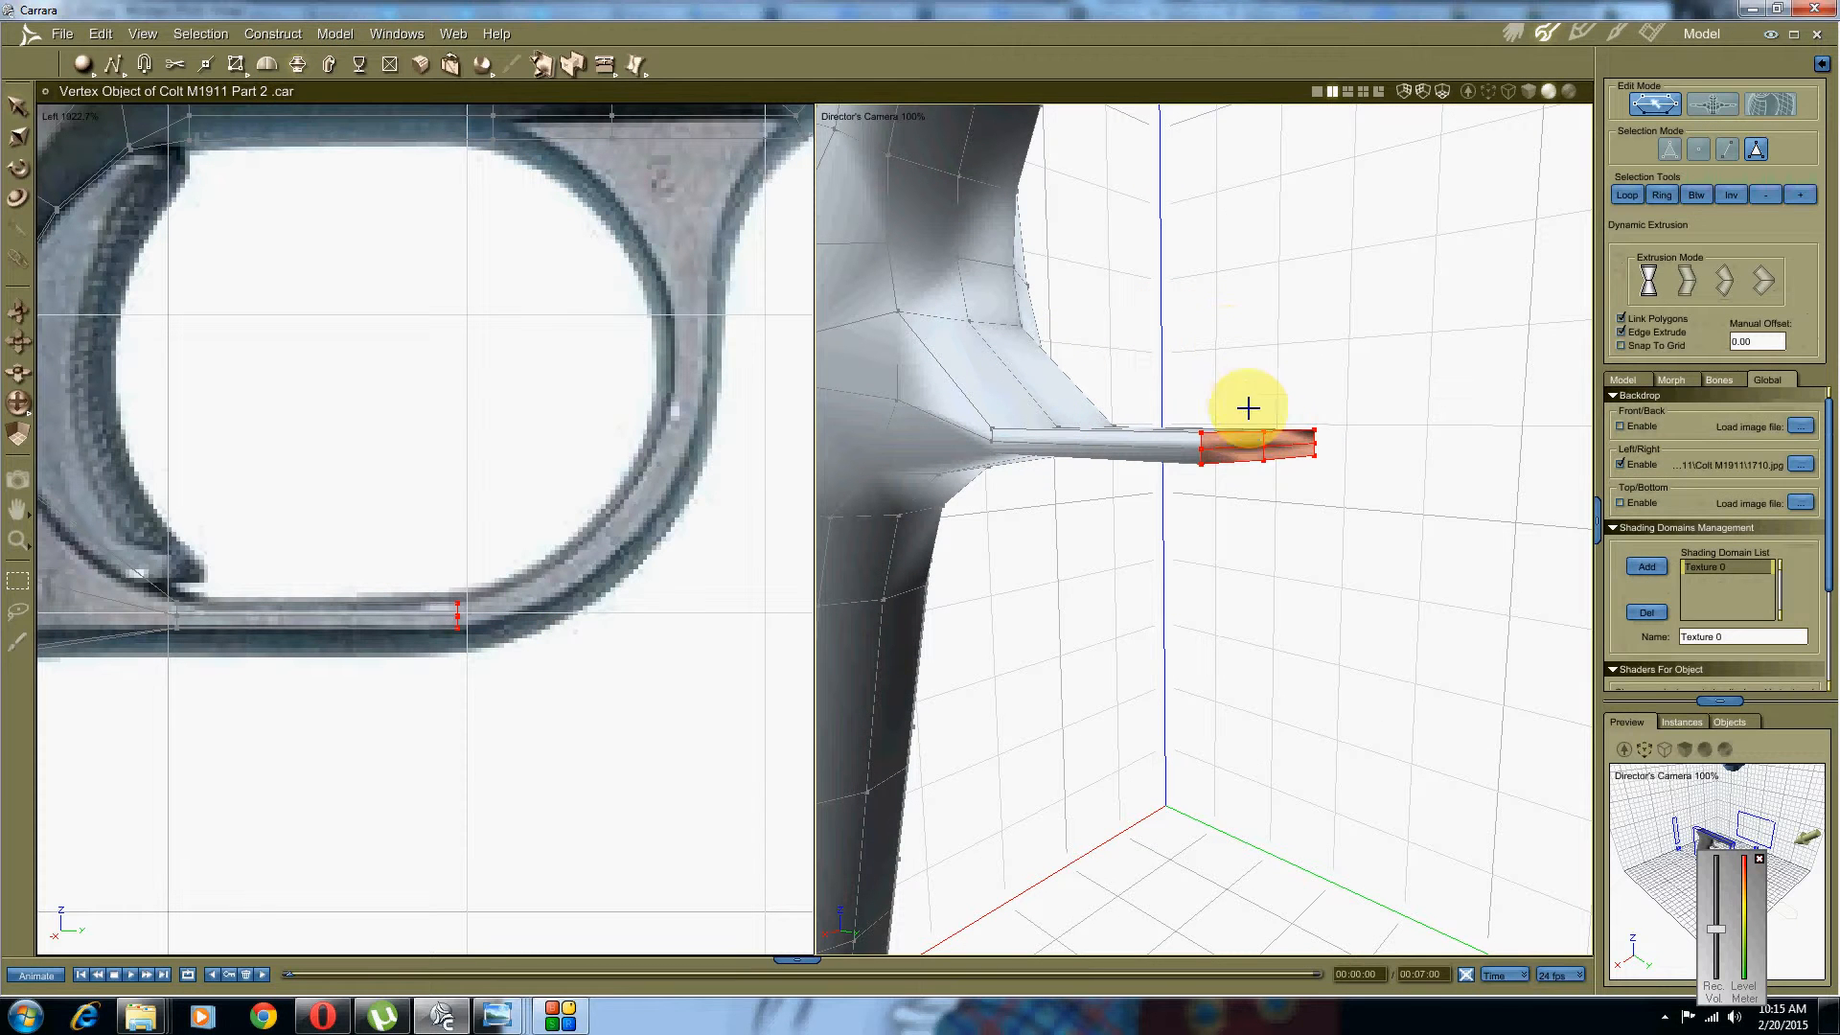
pyautogui.moveTo(1267, 432); pyautogui.dragTo(1411, 424)
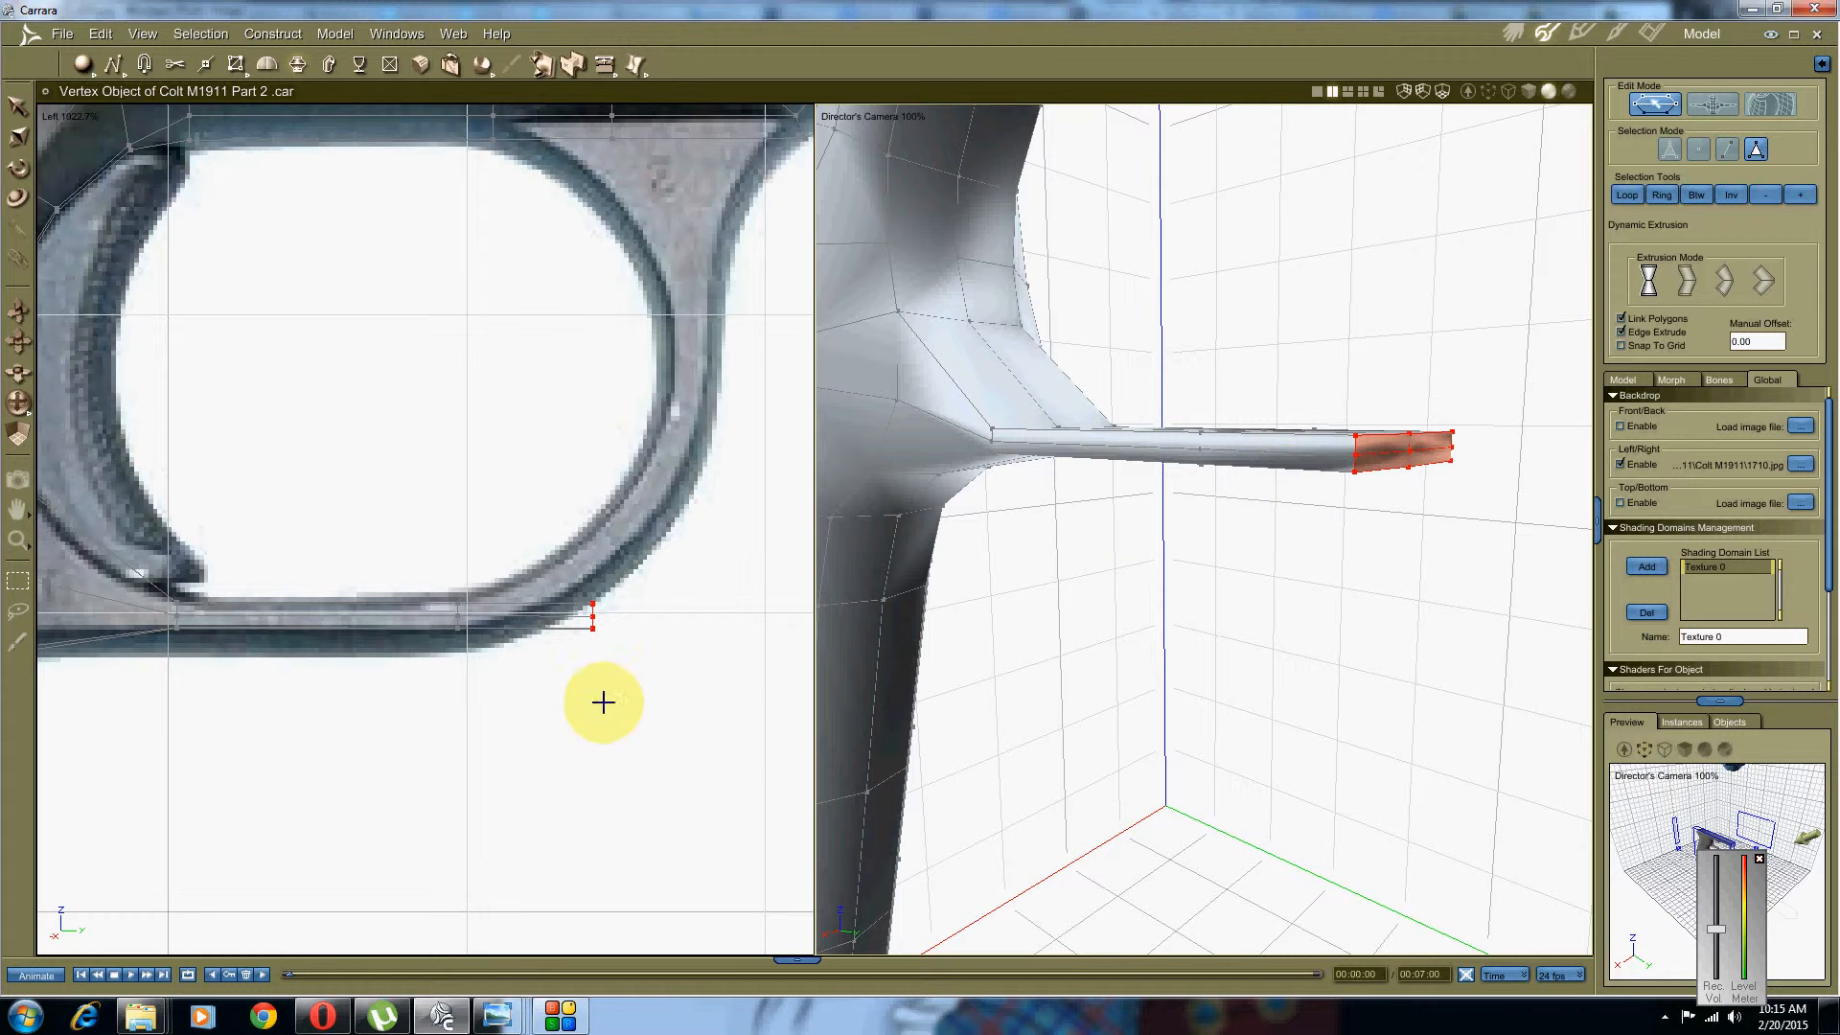
# Step: Raise the bar's end face so the lower bar bends upward
pyautogui.moveTo(641, 665); pyautogui.dragTo(548, 629, button='middle')
pyautogui.scroll(5, 546, 604)
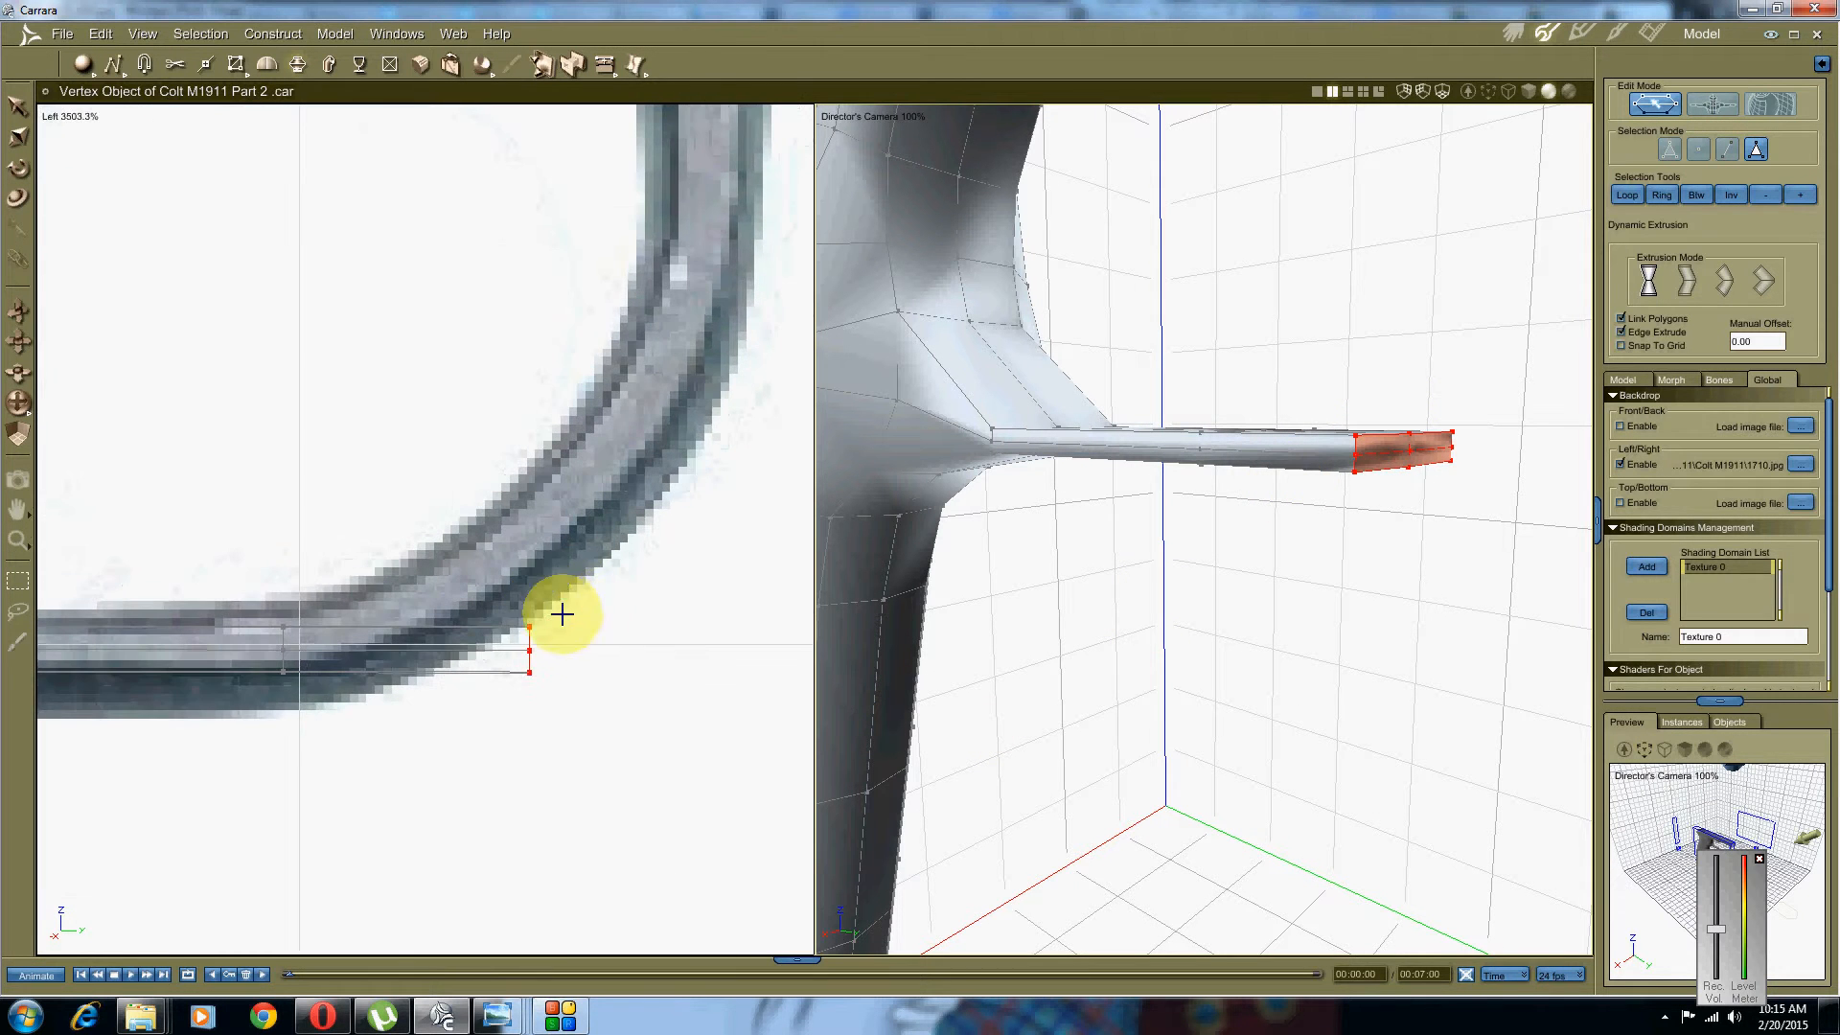
pyautogui.rightClick(566, 615)
pyautogui.click(538, 611)
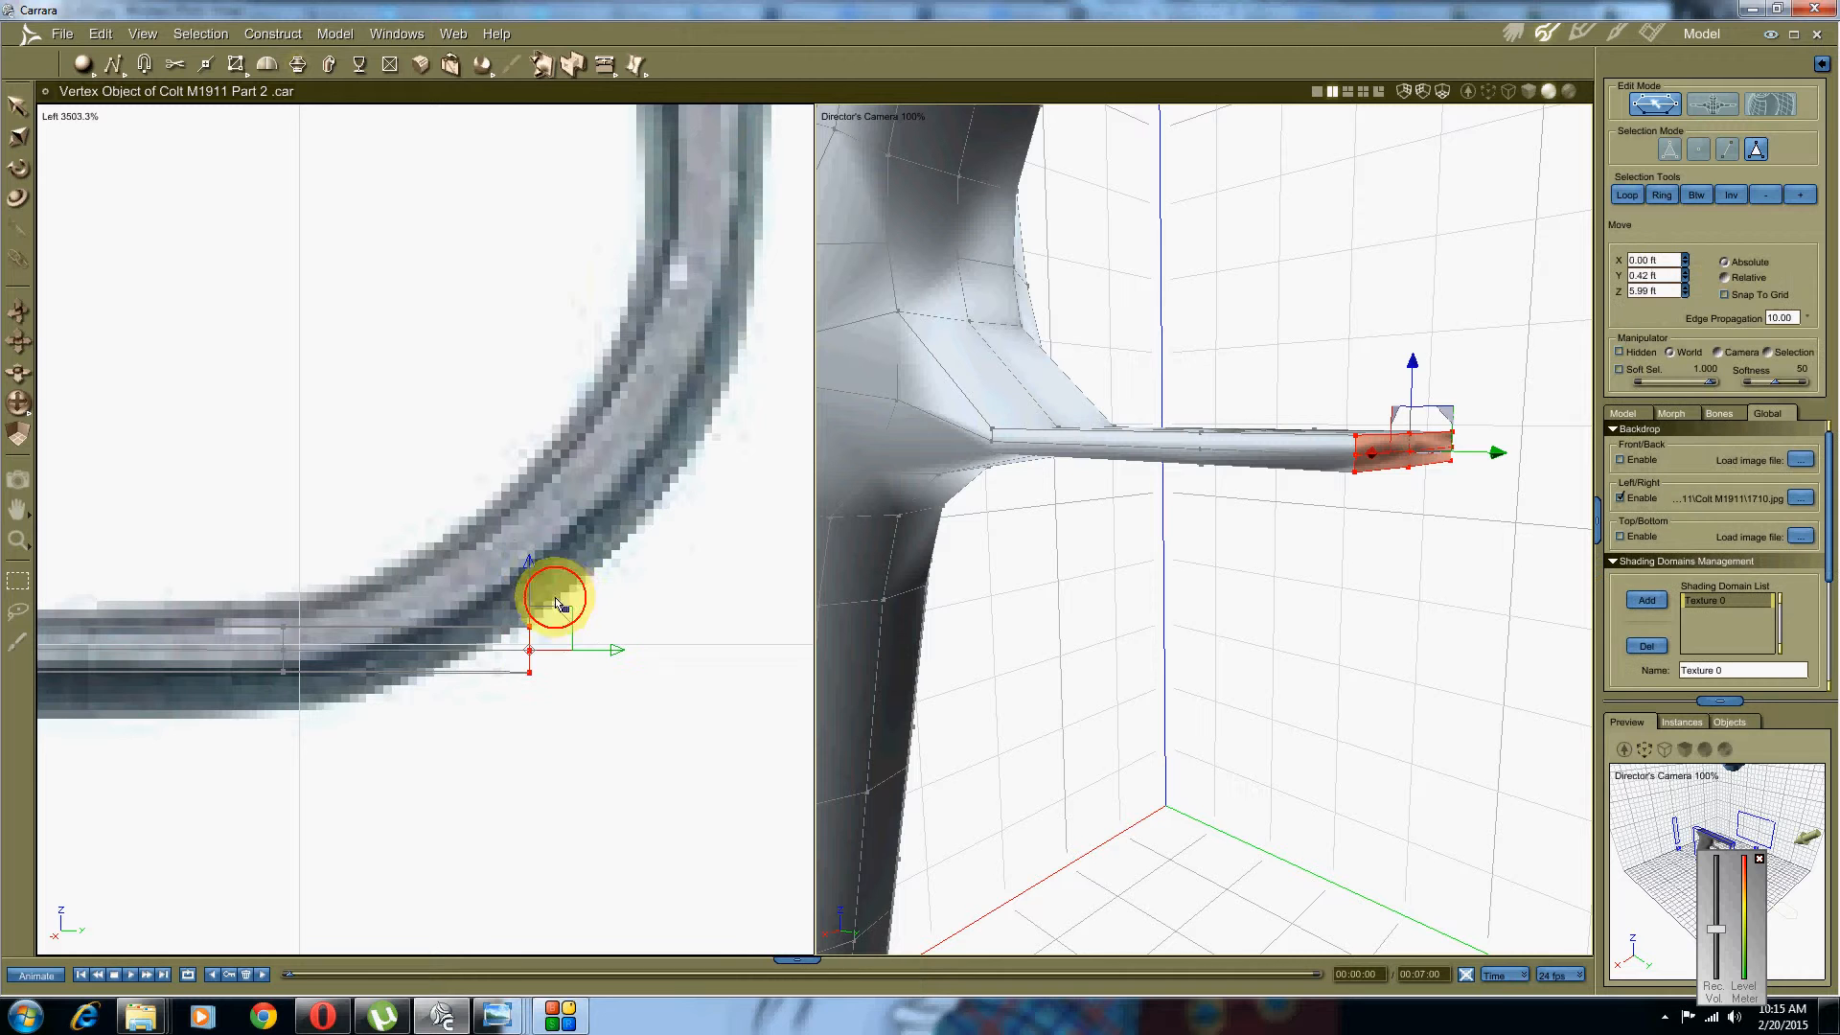
pyautogui.moveTo(563, 607); pyautogui.dragTo(548, 525)
# Step: Rotate the end face to follow the guard's front curve, then clear the selection
pyautogui.rightClick(532, 532)
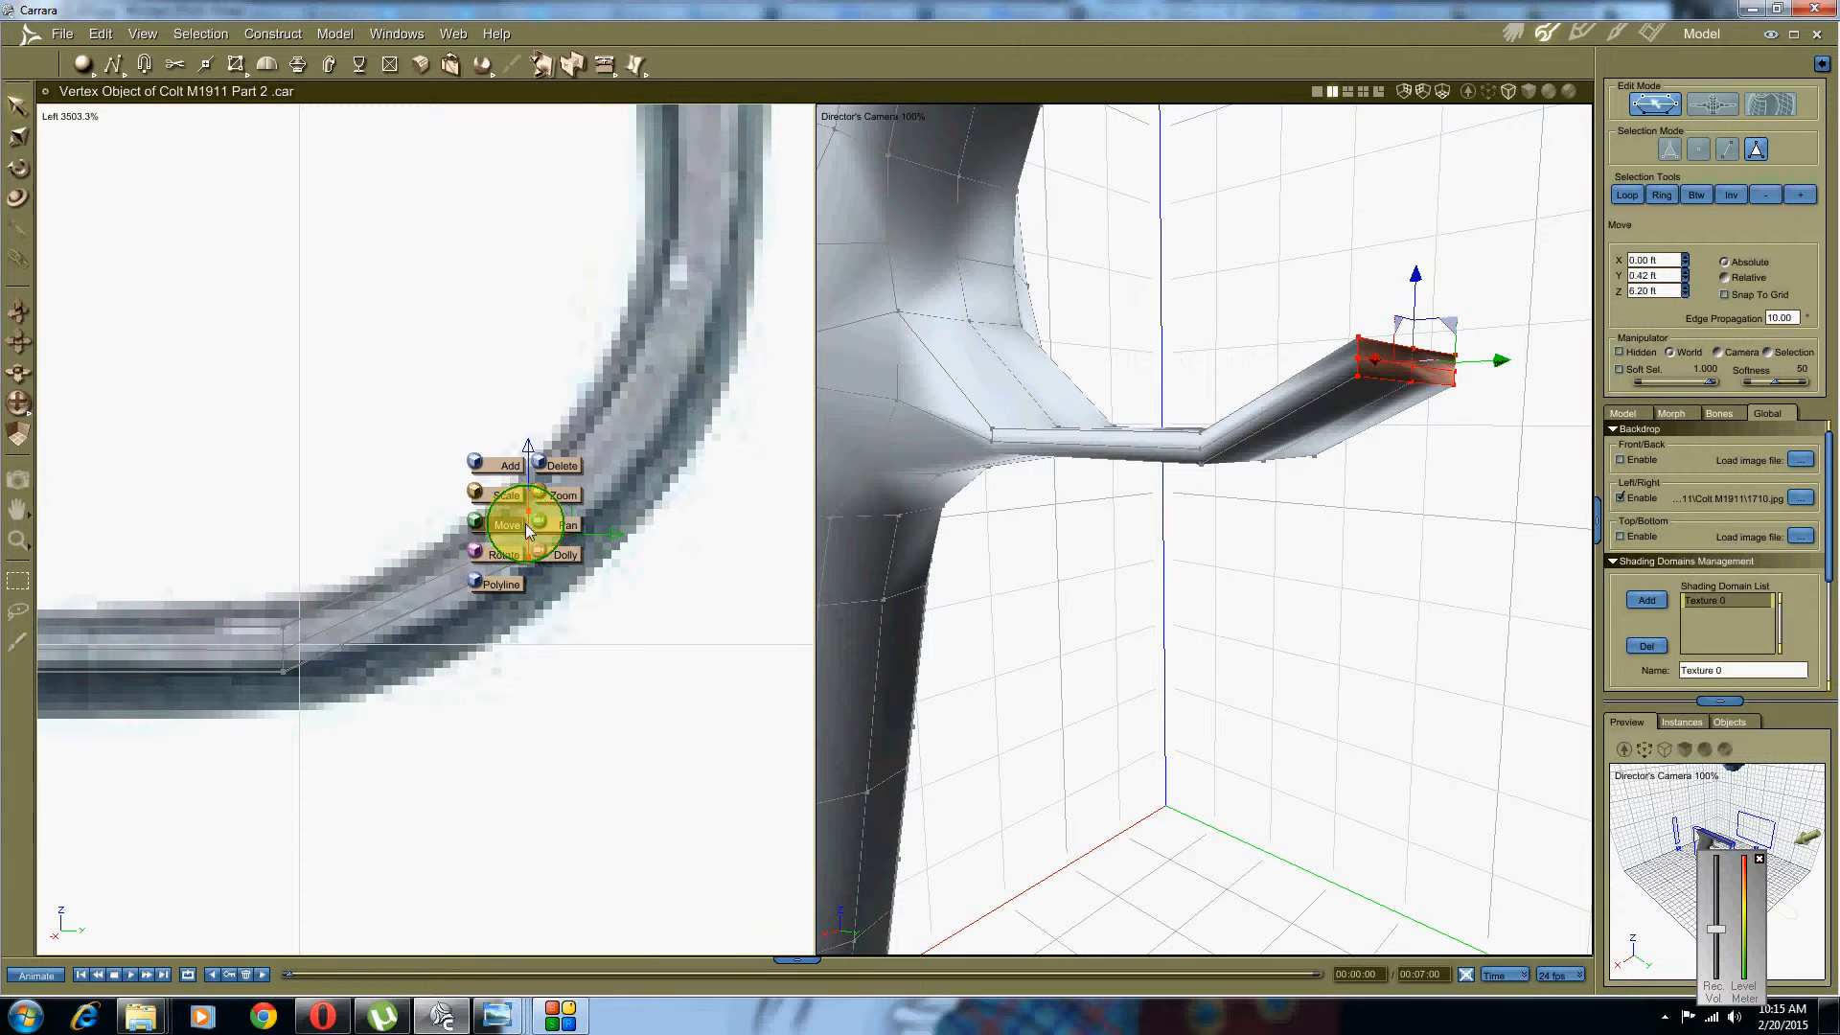
pyautogui.click(508, 554)
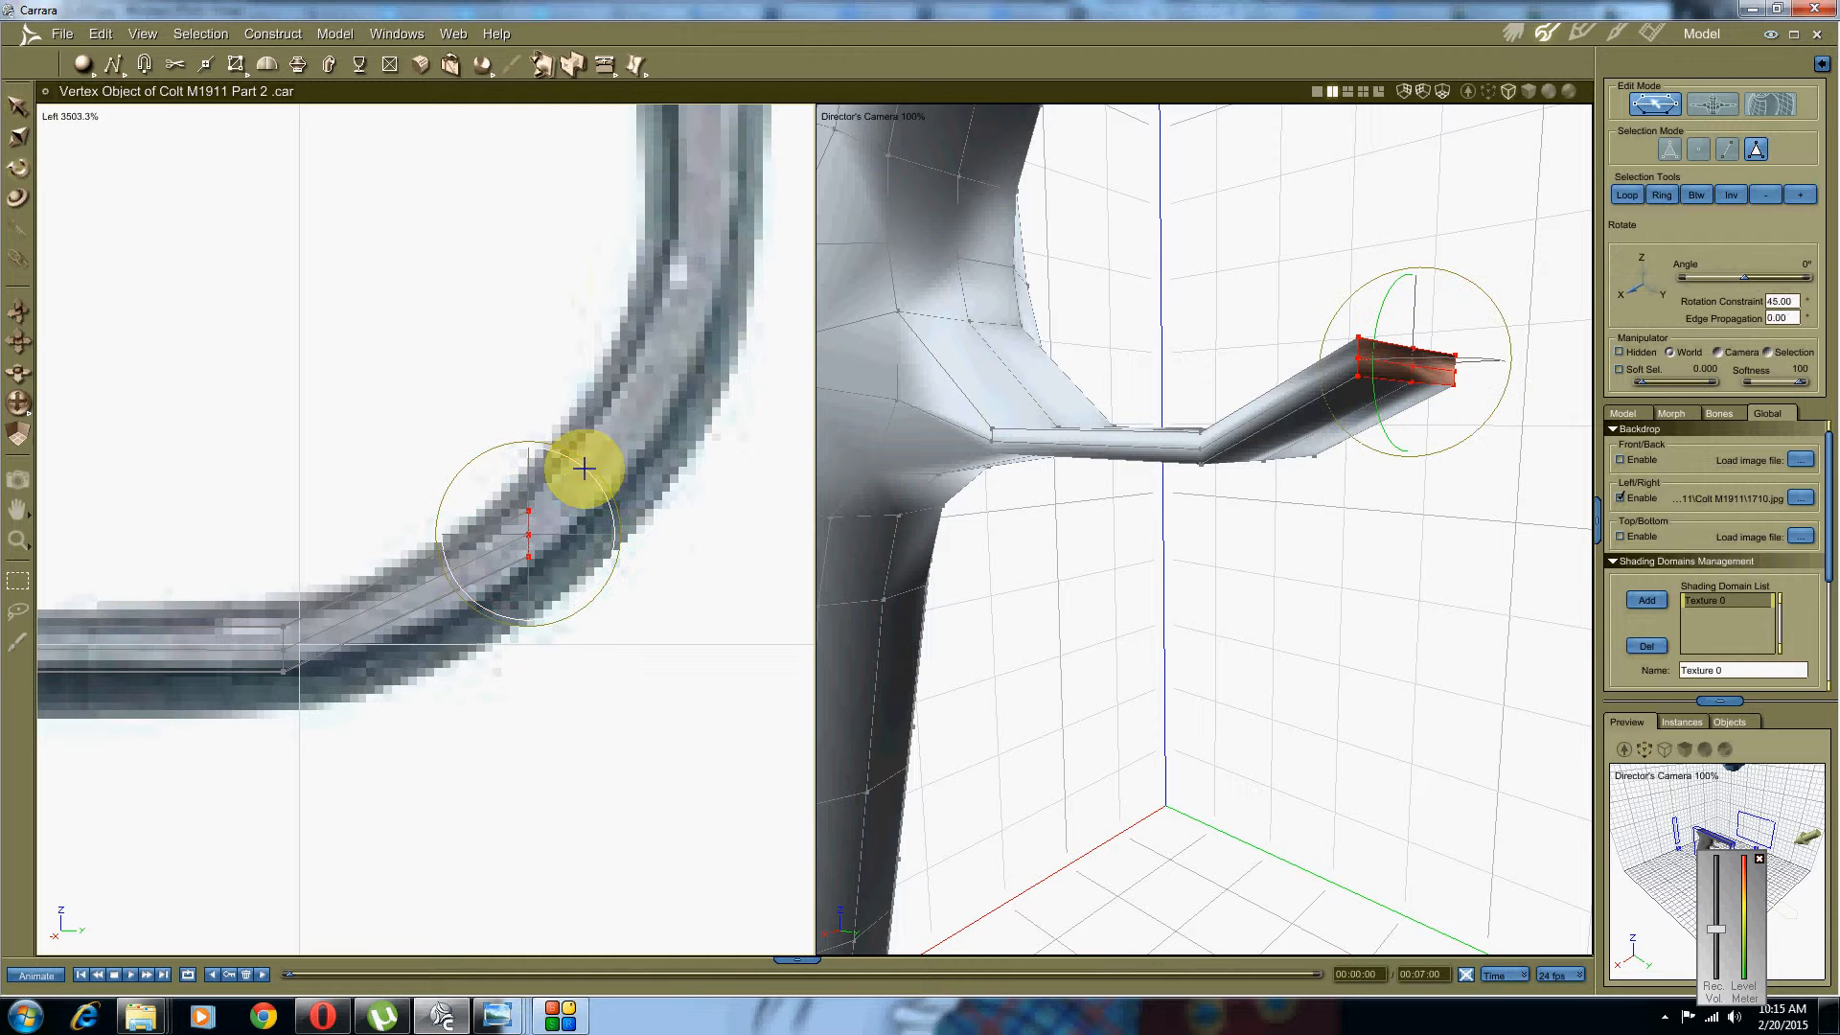
pyautogui.moveTo(587, 469); pyautogui.dragTo(529, 384)
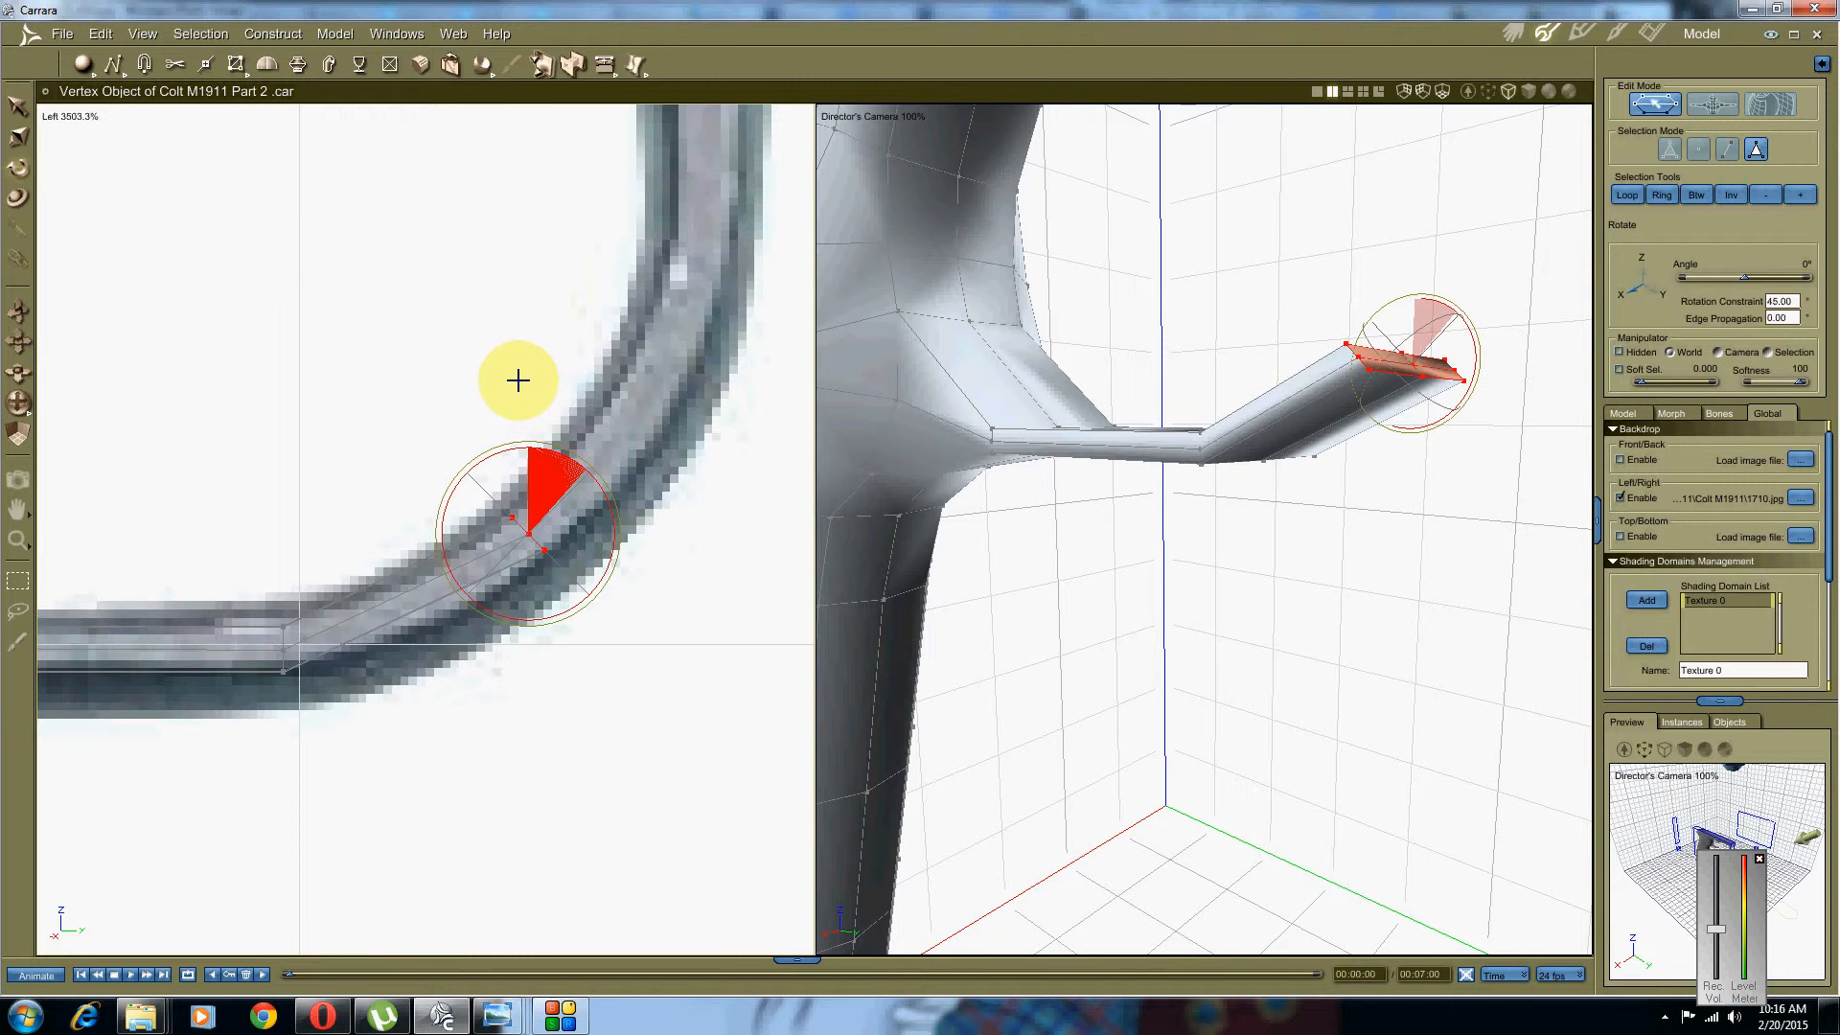
pyautogui.scroll(-3, 633, 436)
pyautogui.moveTo(633, 414); pyautogui.dragTo(531, 543, button='middle')
pyautogui.moveTo(1168, 707); pyautogui.dragTo(1079, 533, button='middle')
pyautogui.click(1121, 591)
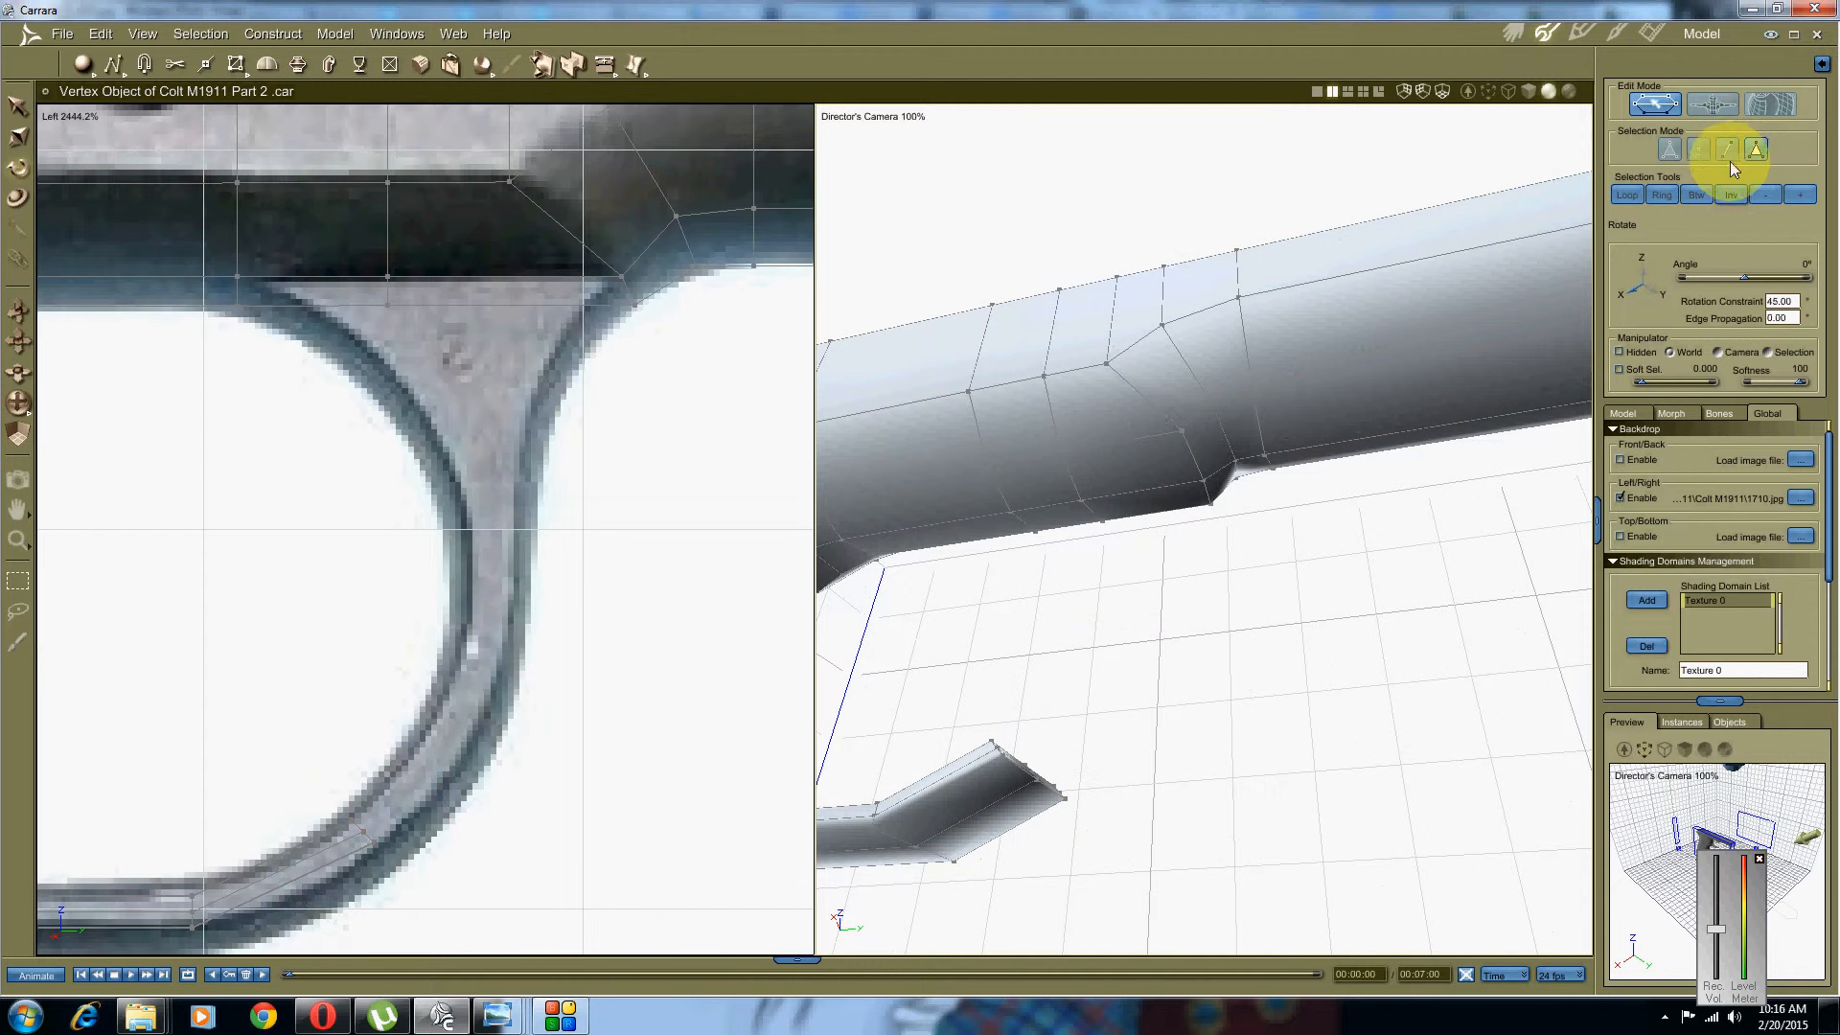
# Step: Select two neighbouring faces on the frame's underside
pyautogui.click(1755, 151)
pyautogui.click(1050, 482)
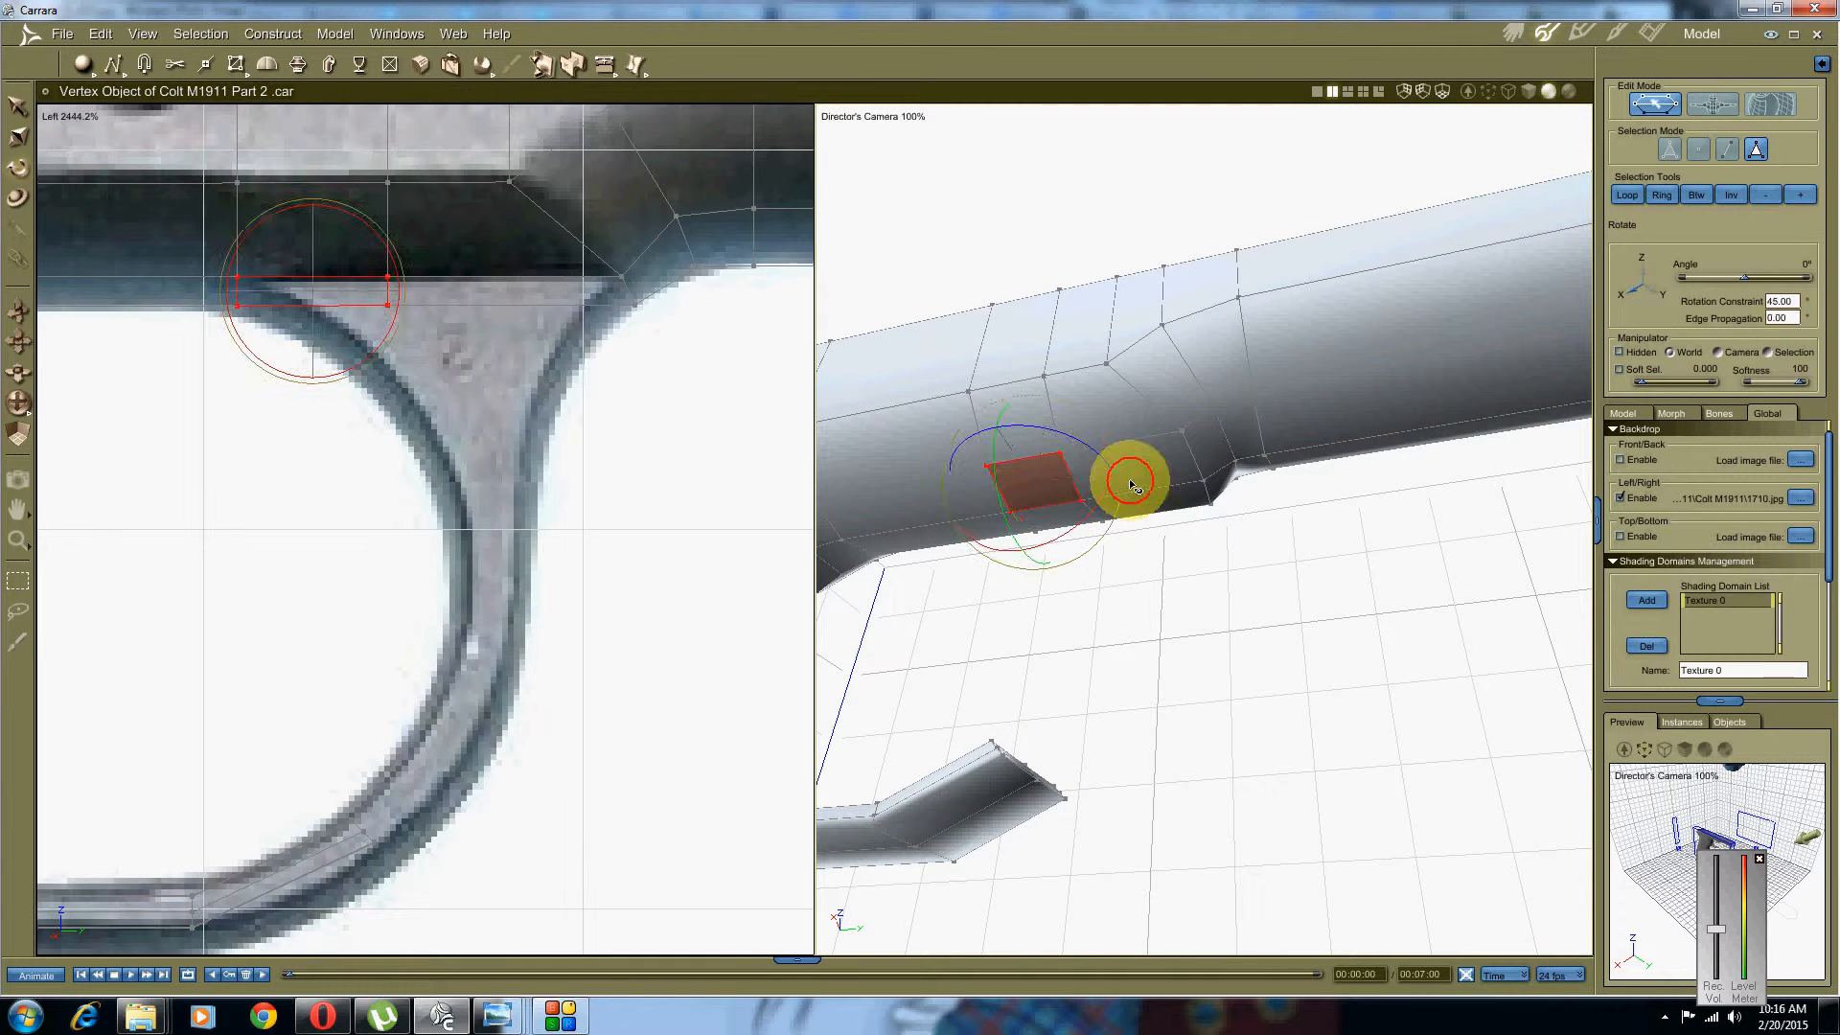
pyautogui.moveTo(1256, 566); pyautogui.dragTo(1160, 476, button='middle')
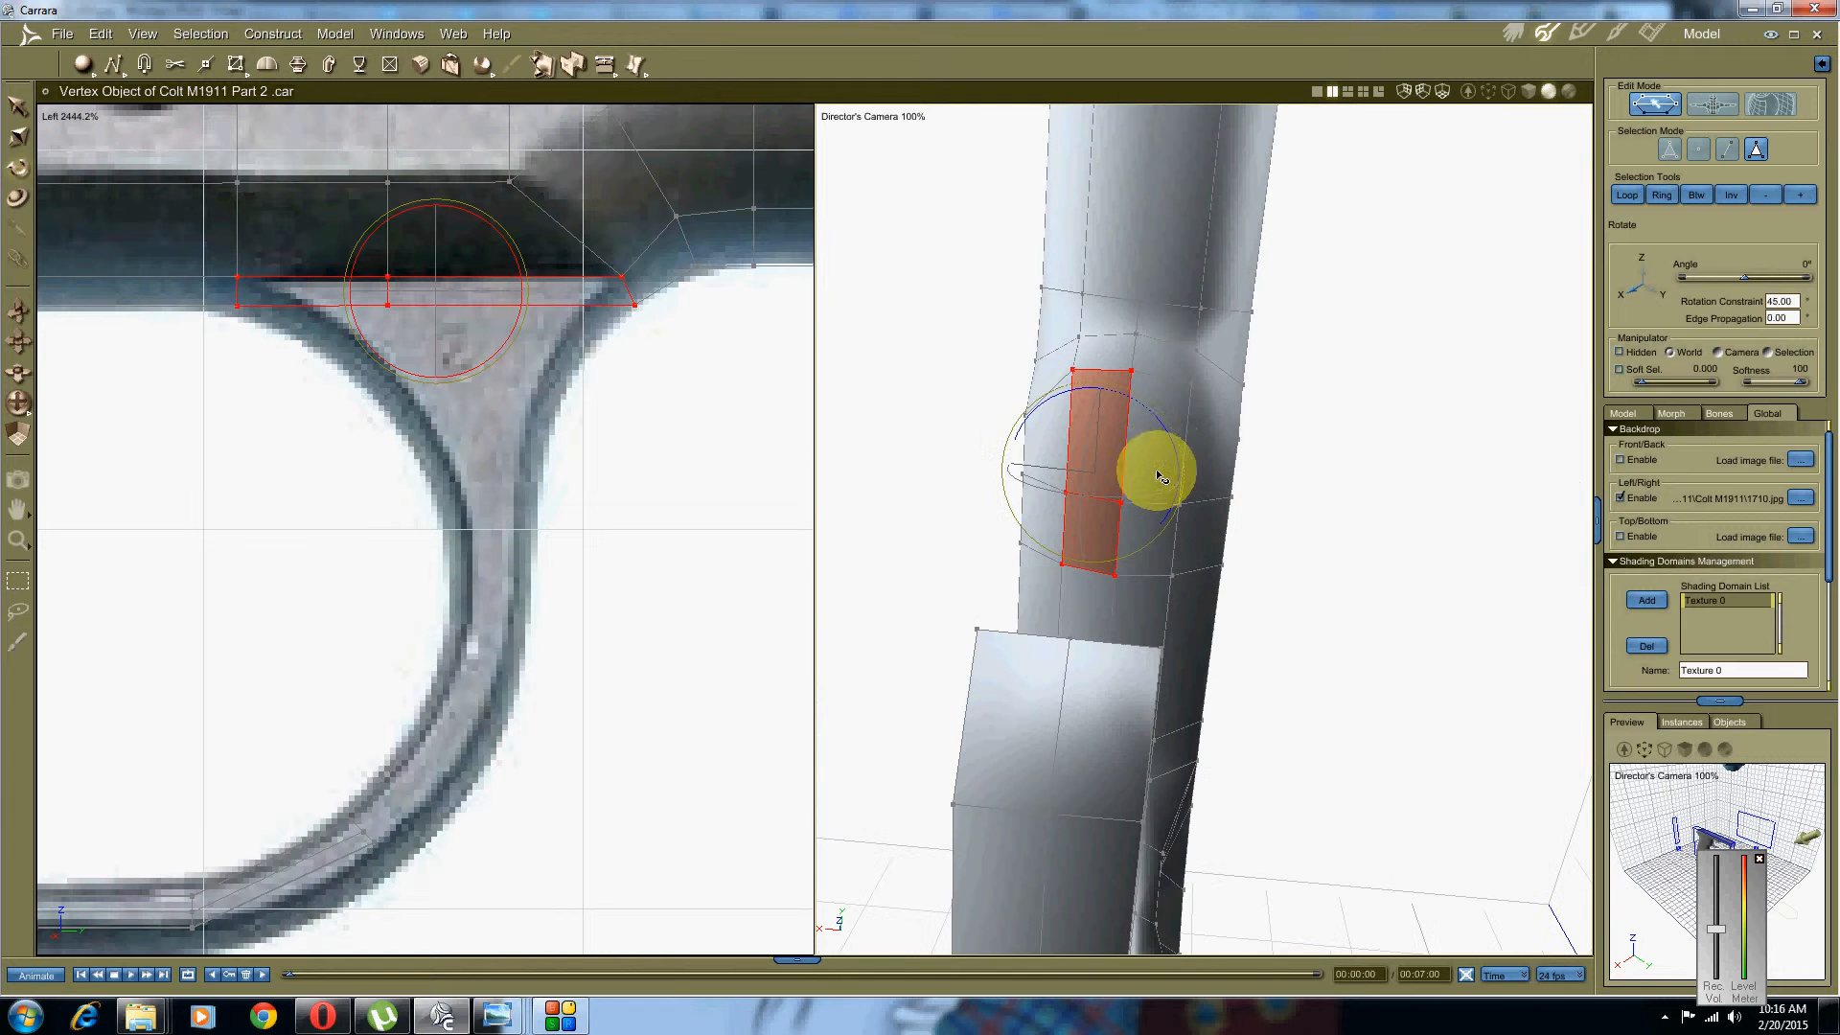
pyautogui.keyDown('shift'); pyautogui.click(1180, 403); pyautogui.keyUp('shift')
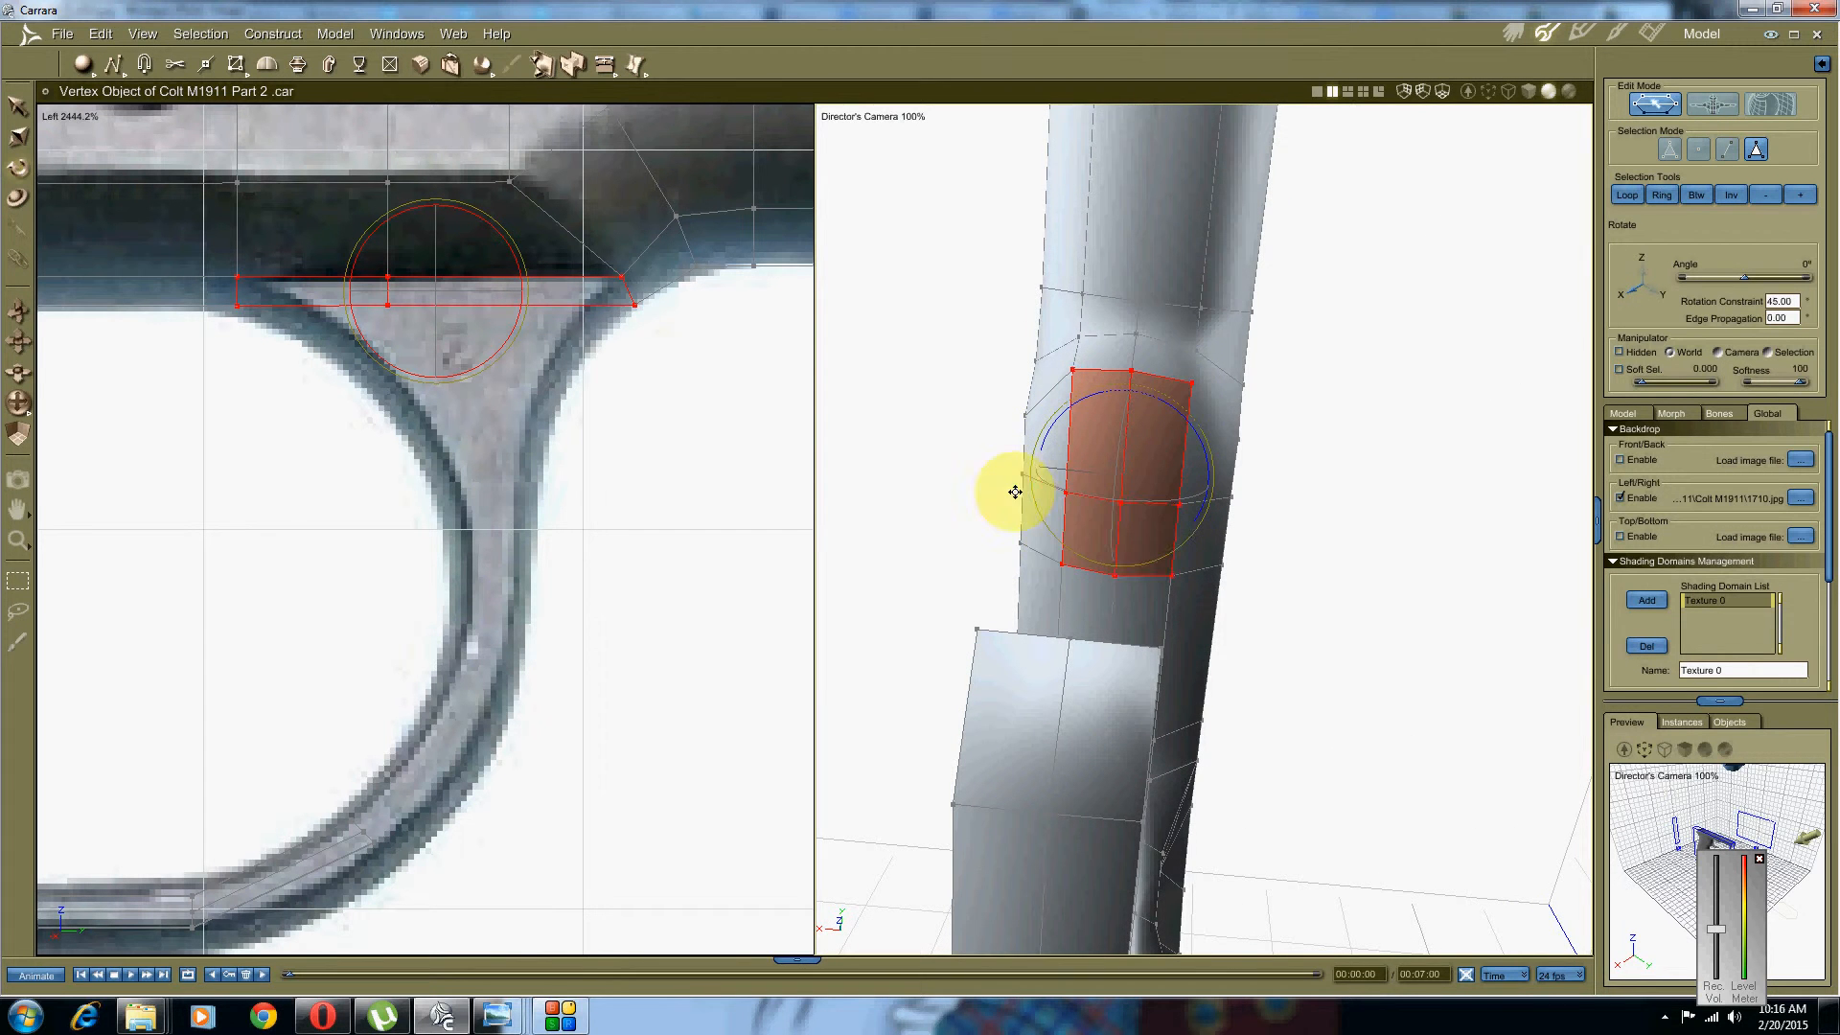
pyautogui.moveTo(1015, 489); pyautogui.dragTo(1142, 534, button='middle')
# Step: Extrude the two faces downward into a short block
pyautogui.rightClick(1124, 446)
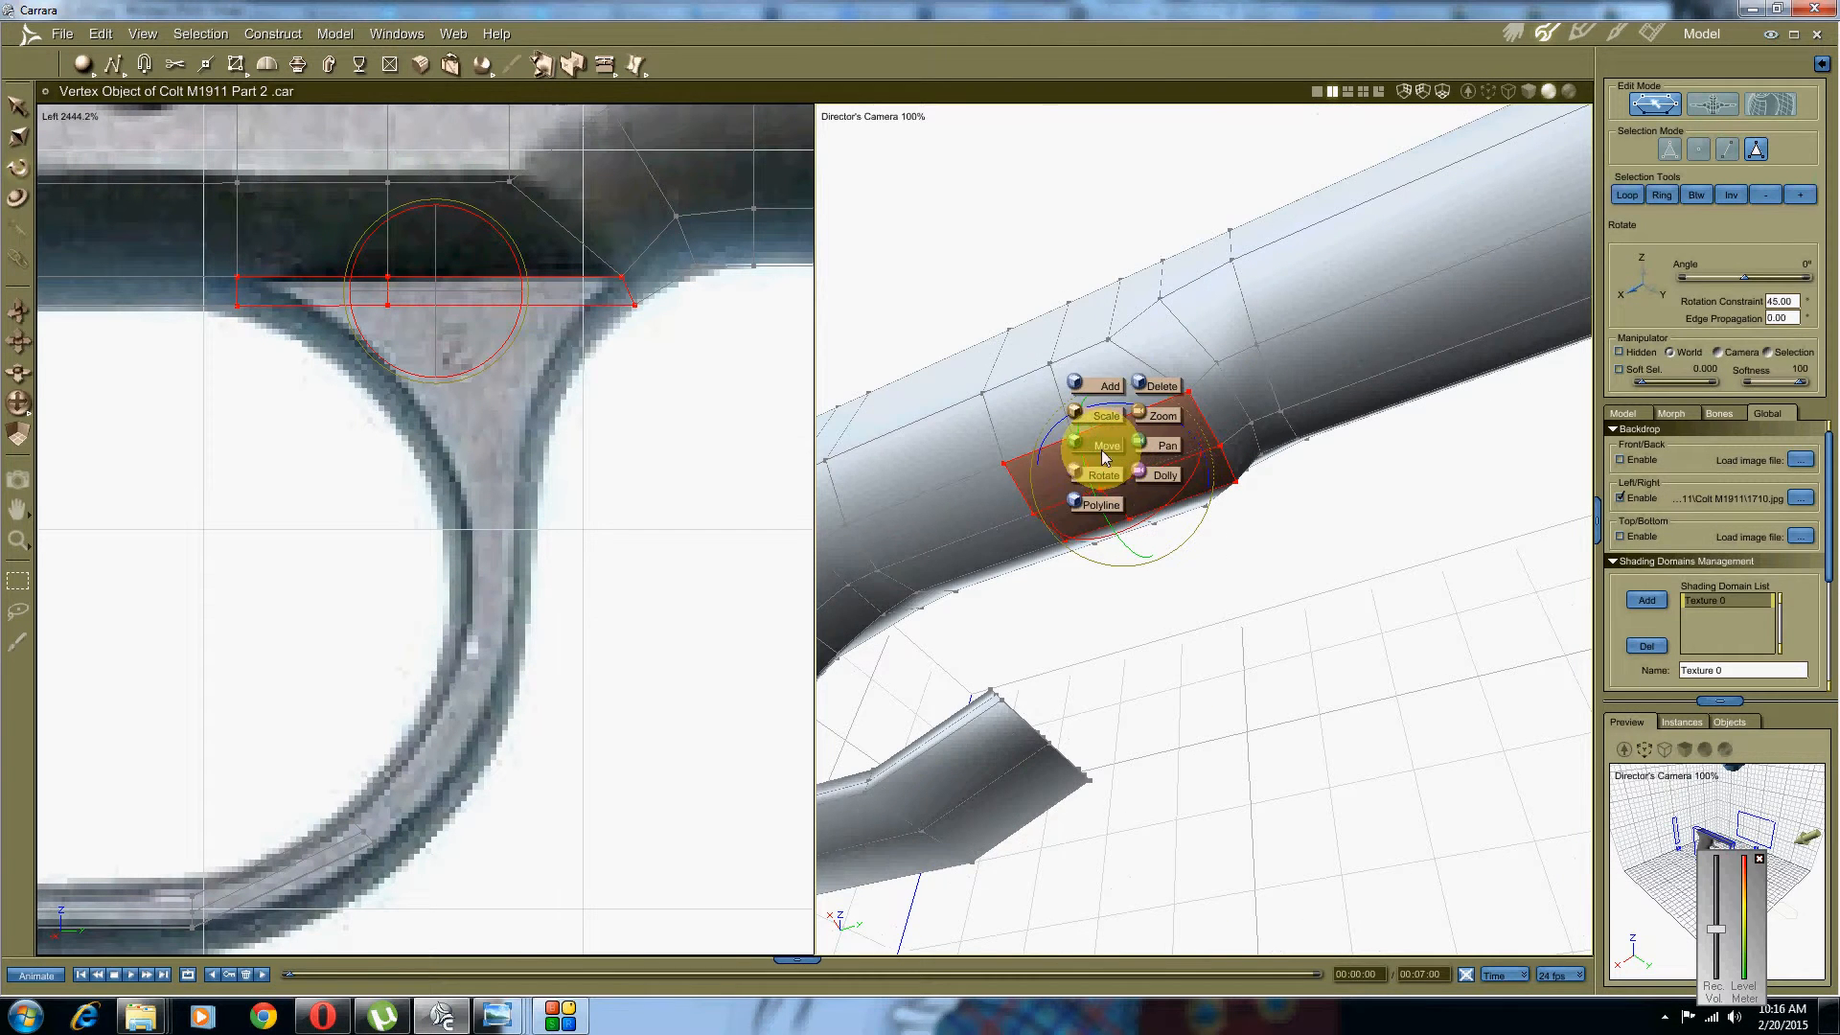
pyautogui.click(1107, 446)
pyautogui.moveTo(1060, 460); pyautogui.dragTo(1102, 513, button='middle')
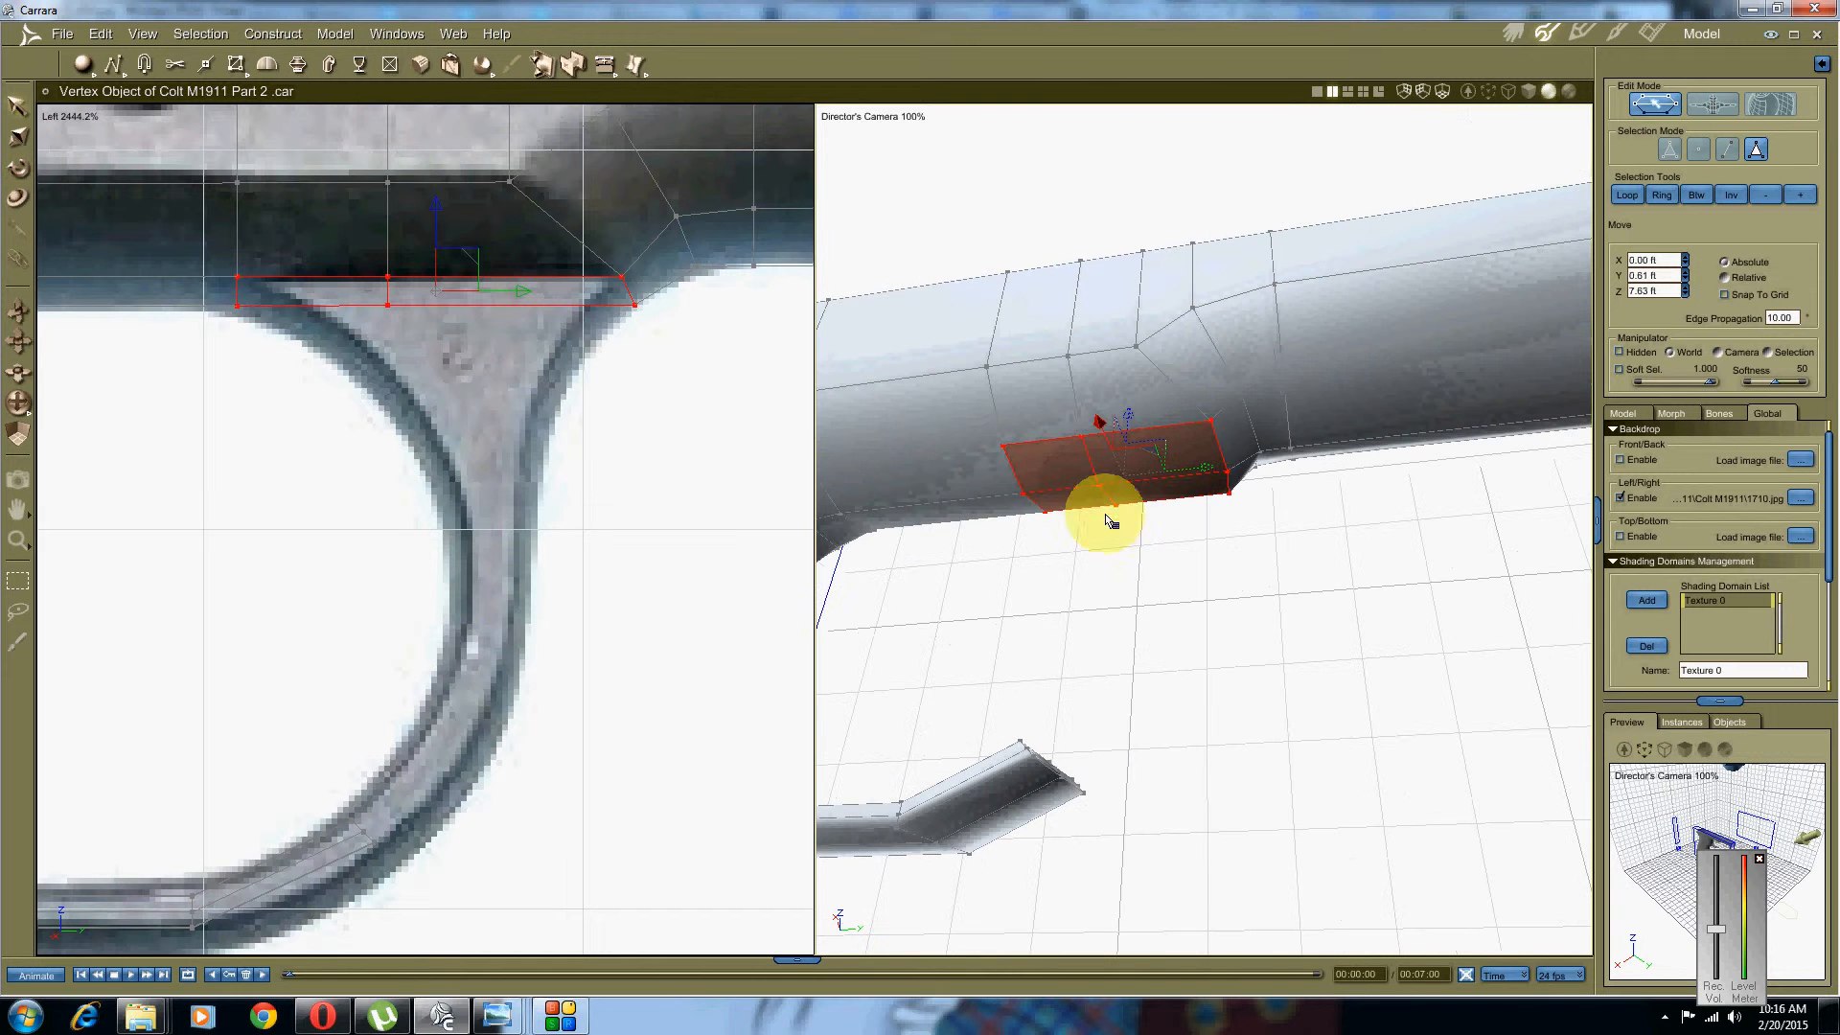
pyautogui.click(299, 65)
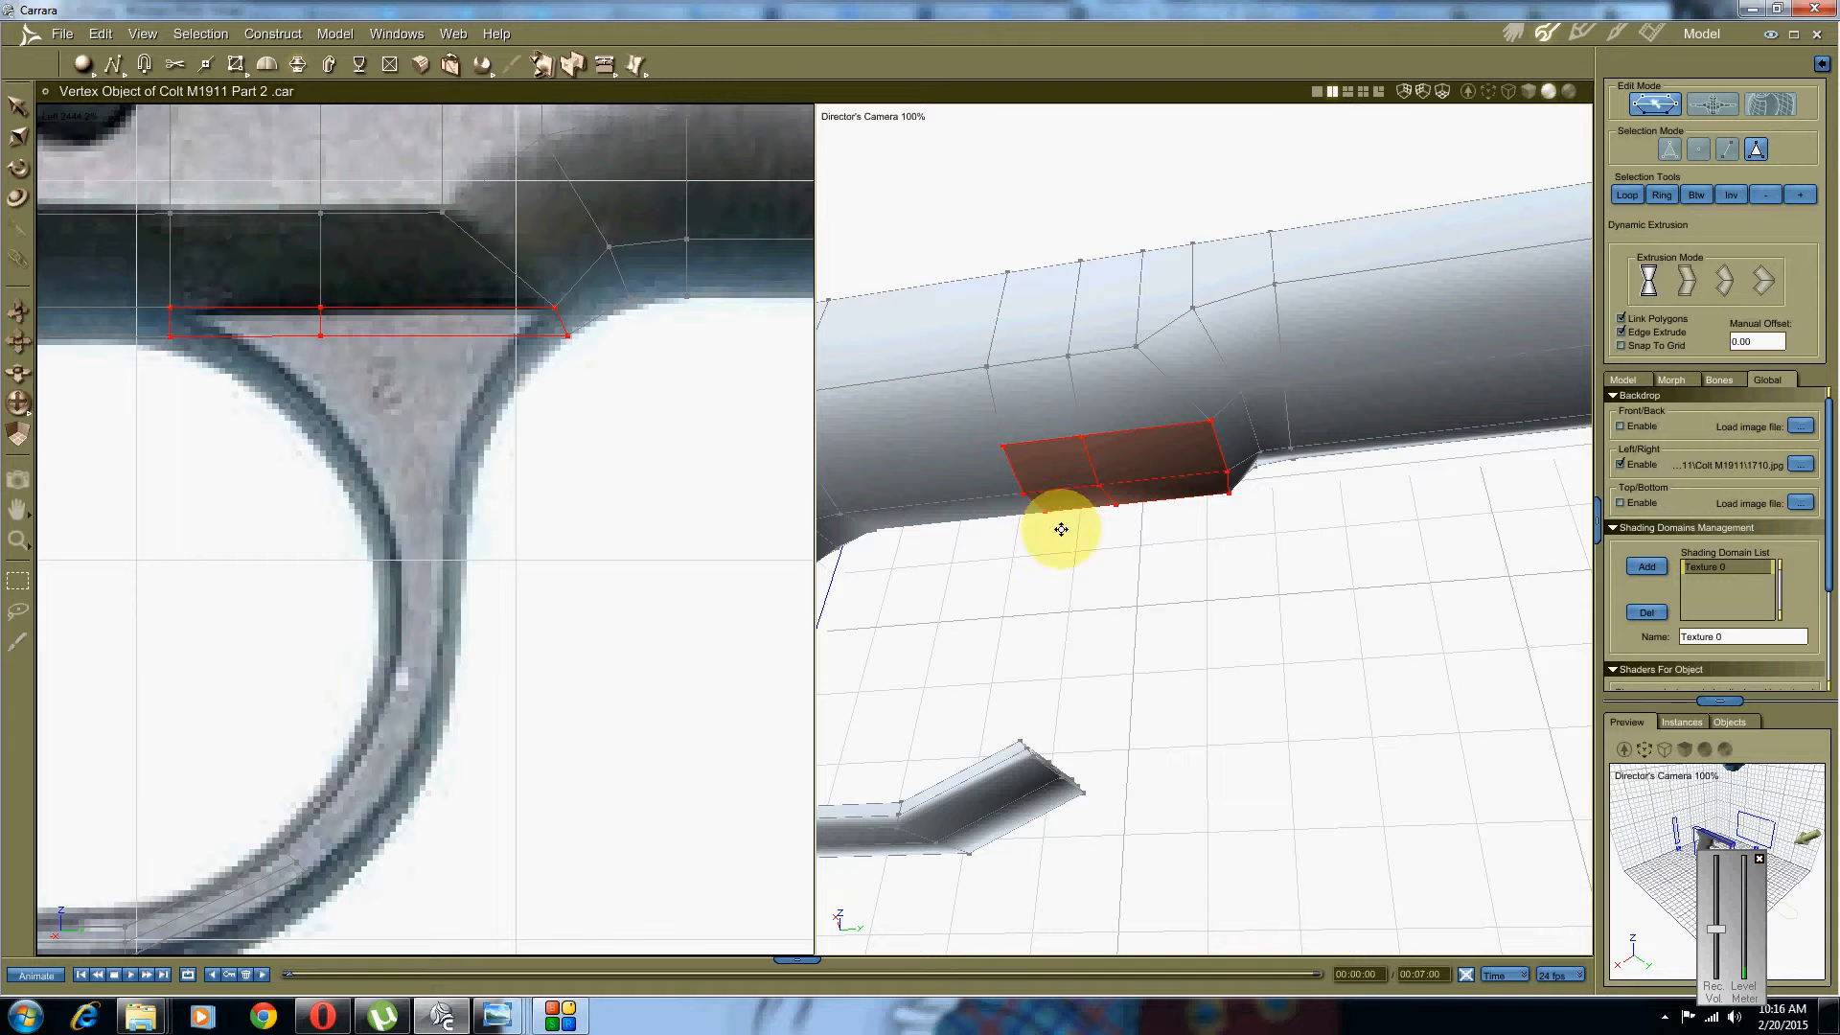
pyautogui.moveTo(1060, 526); pyautogui.dragTo(1019, 498, button='middle')
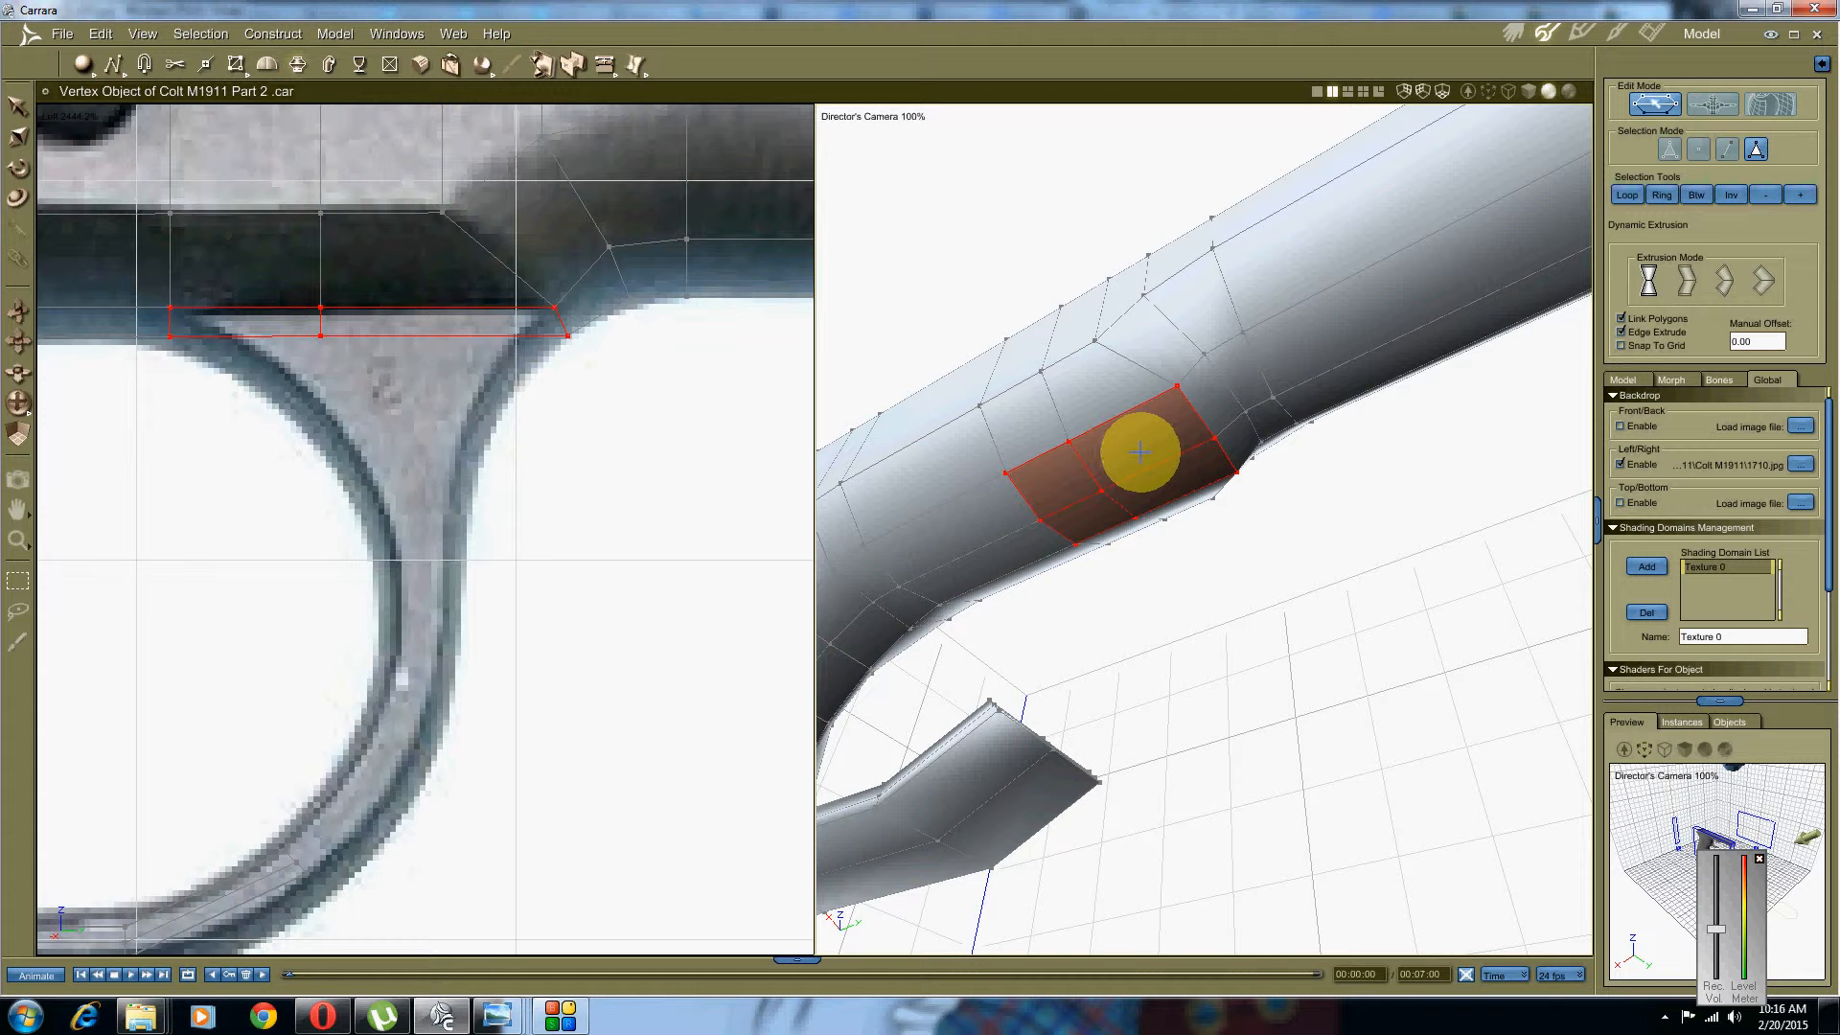
pyautogui.moveTo(1154, 437); pyautogui.dragTo(1146, 537)
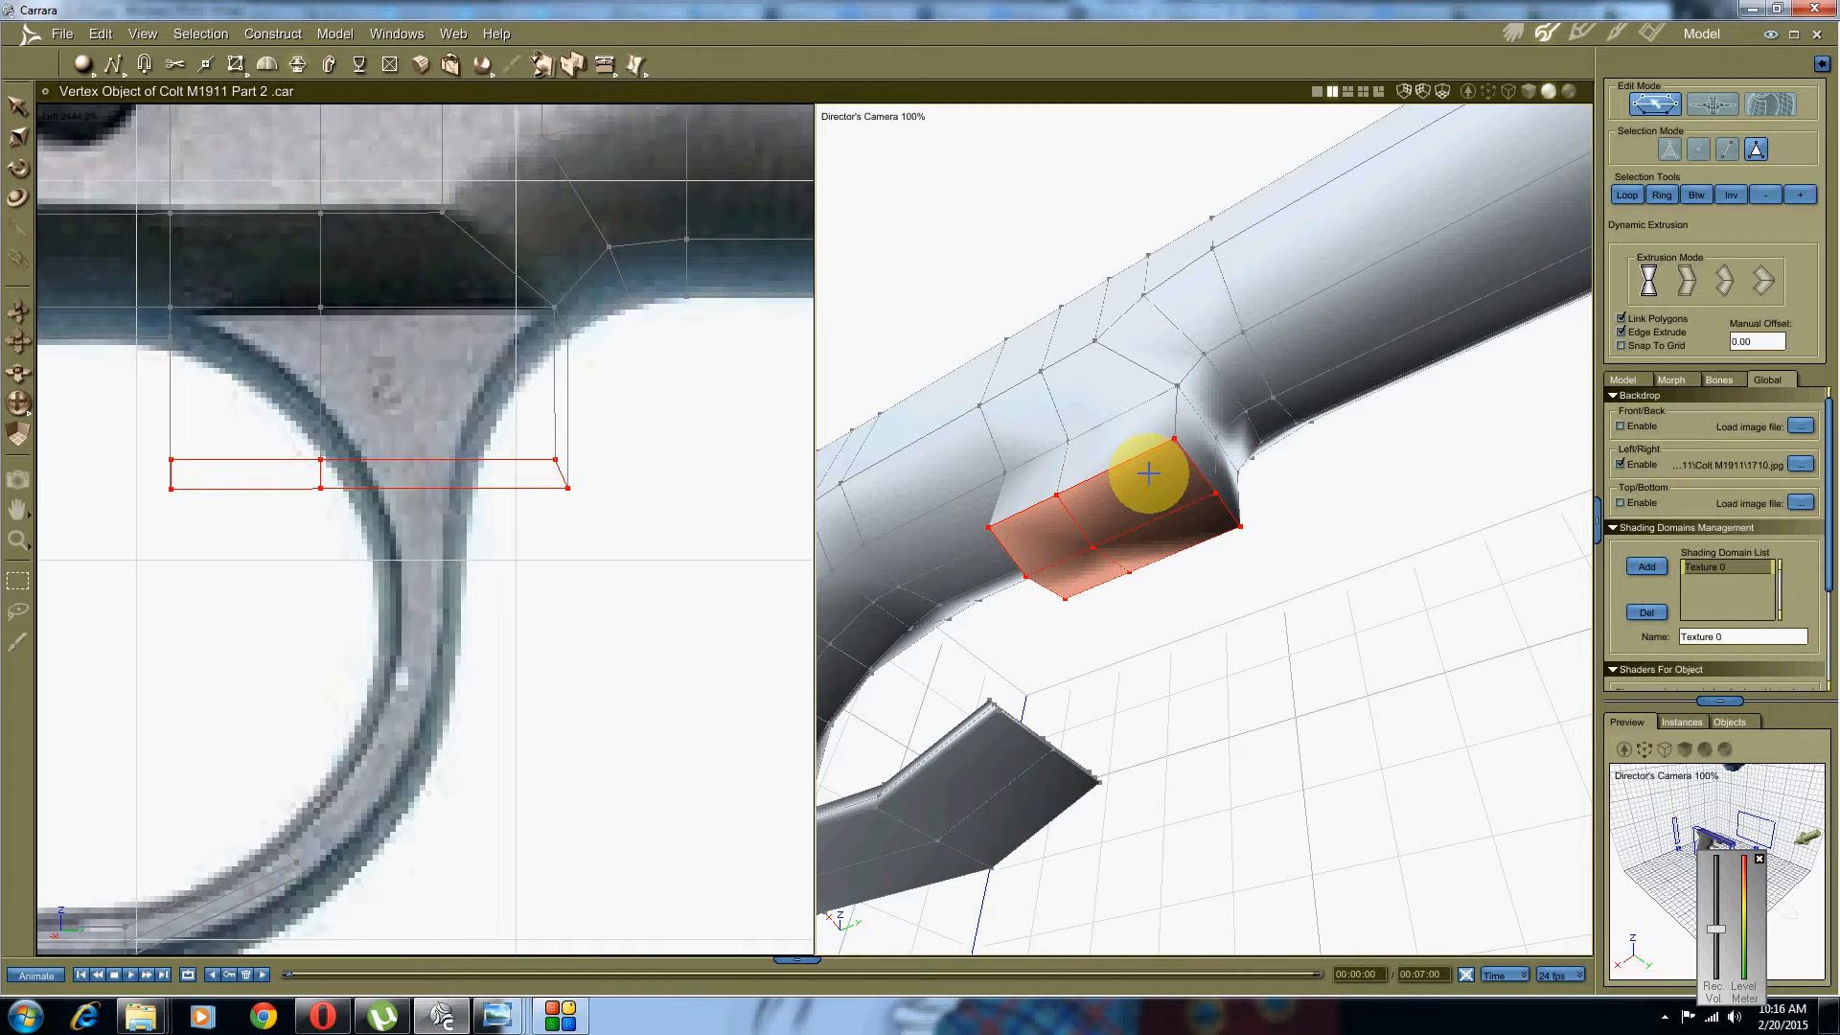
# Step: Undo the block, resize the selected faces, and extrude them downward again
pyautogui.hotkey('ctrl', 'z')
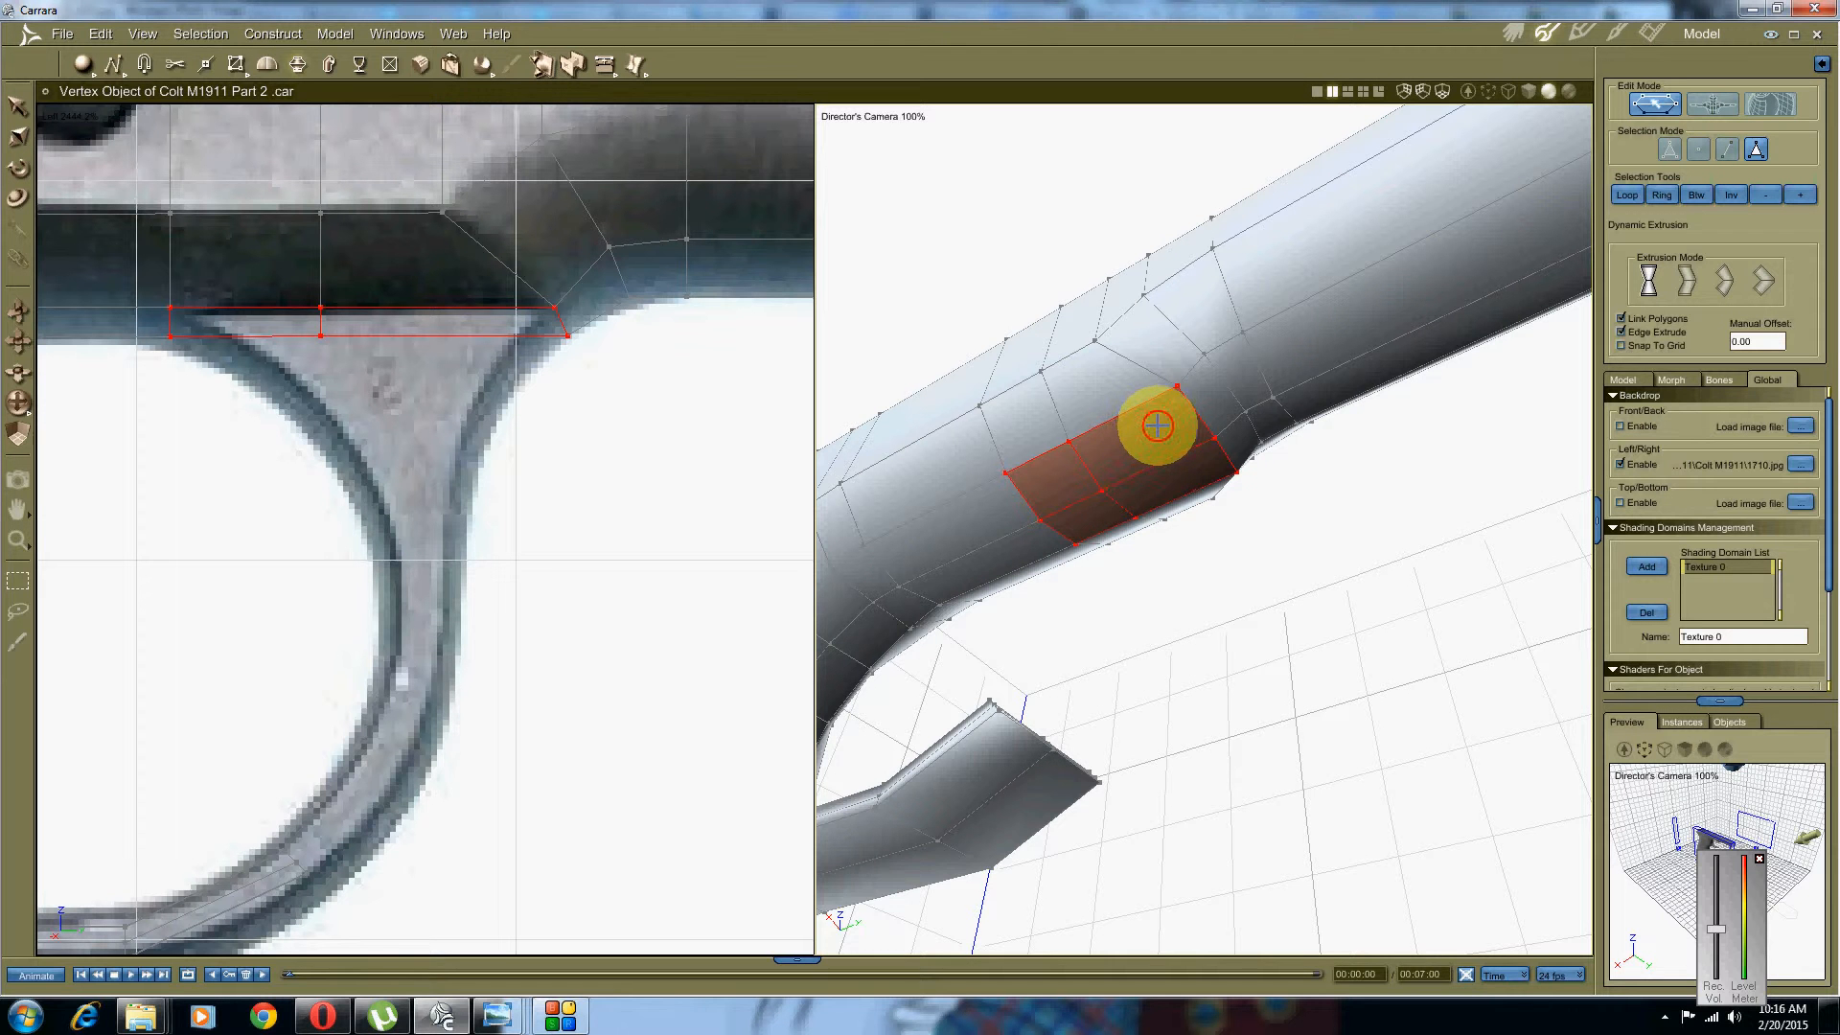
pyautogui.moveTo(1154, 419); pyautogui.dragTo(1225, 369)
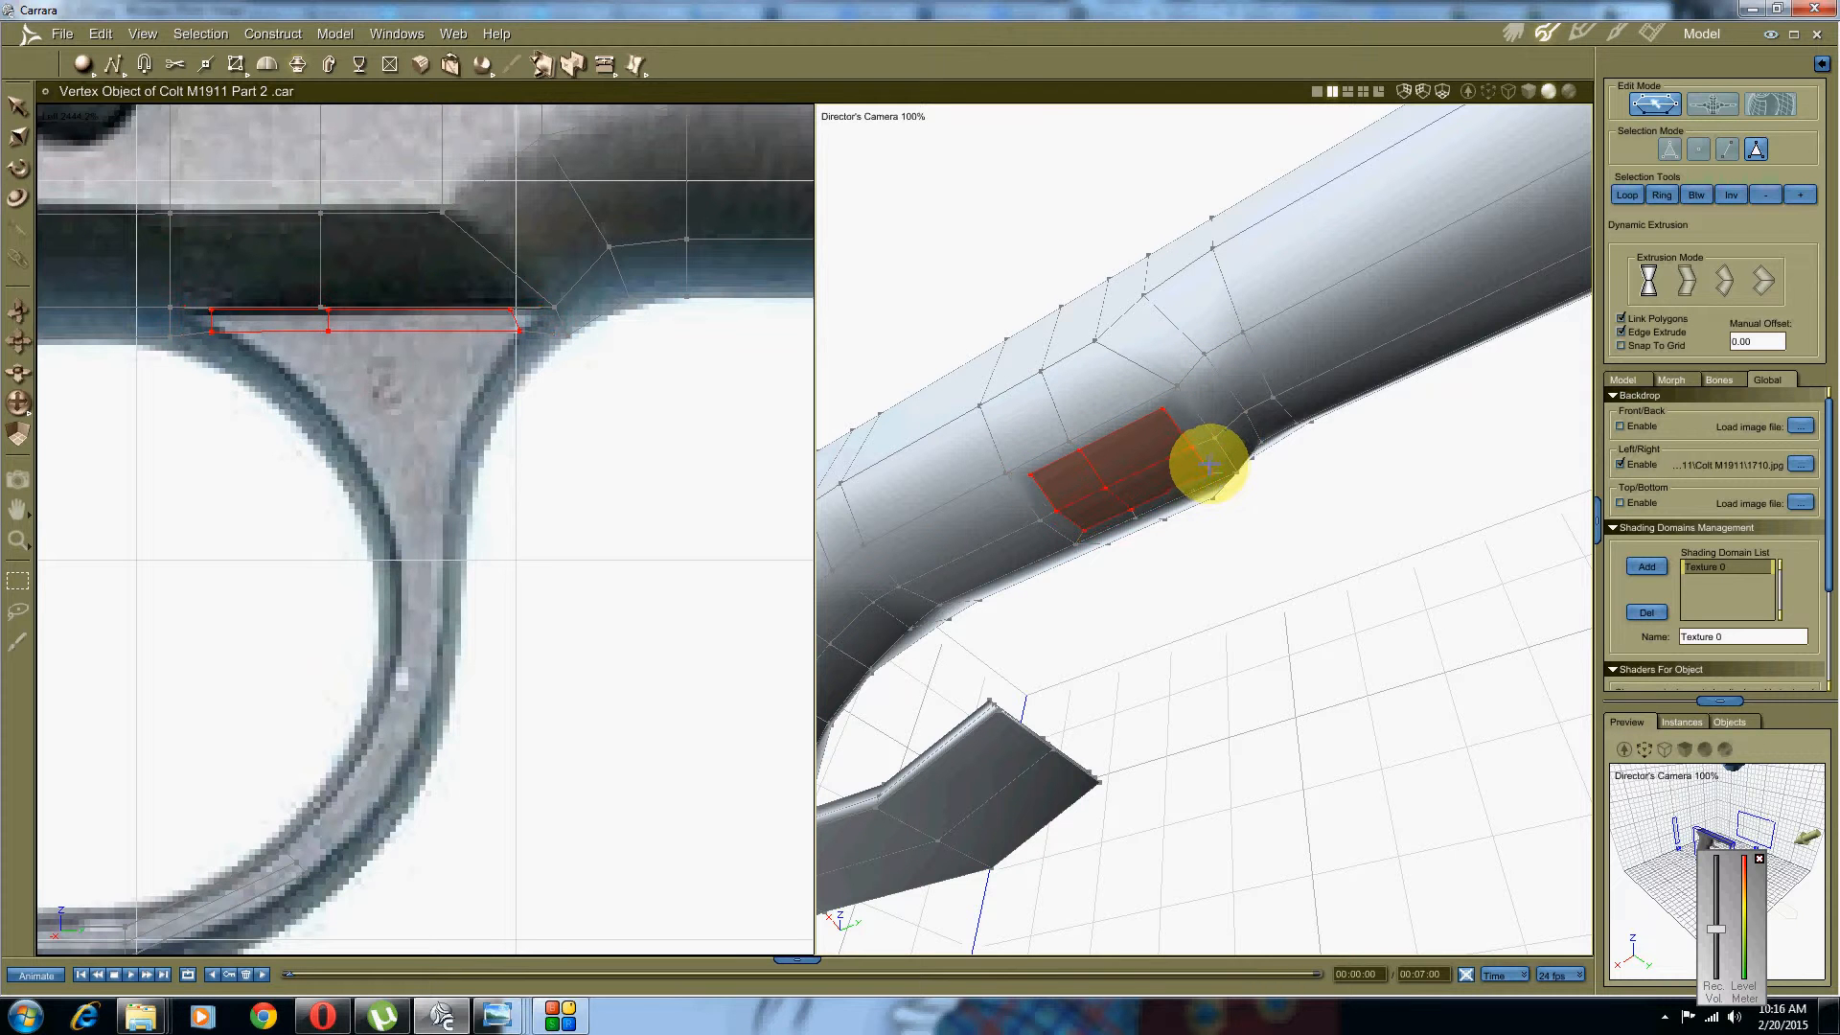
pyautogui.moveTo(1196, 469); pyautogui.dragTo(1193, 468)
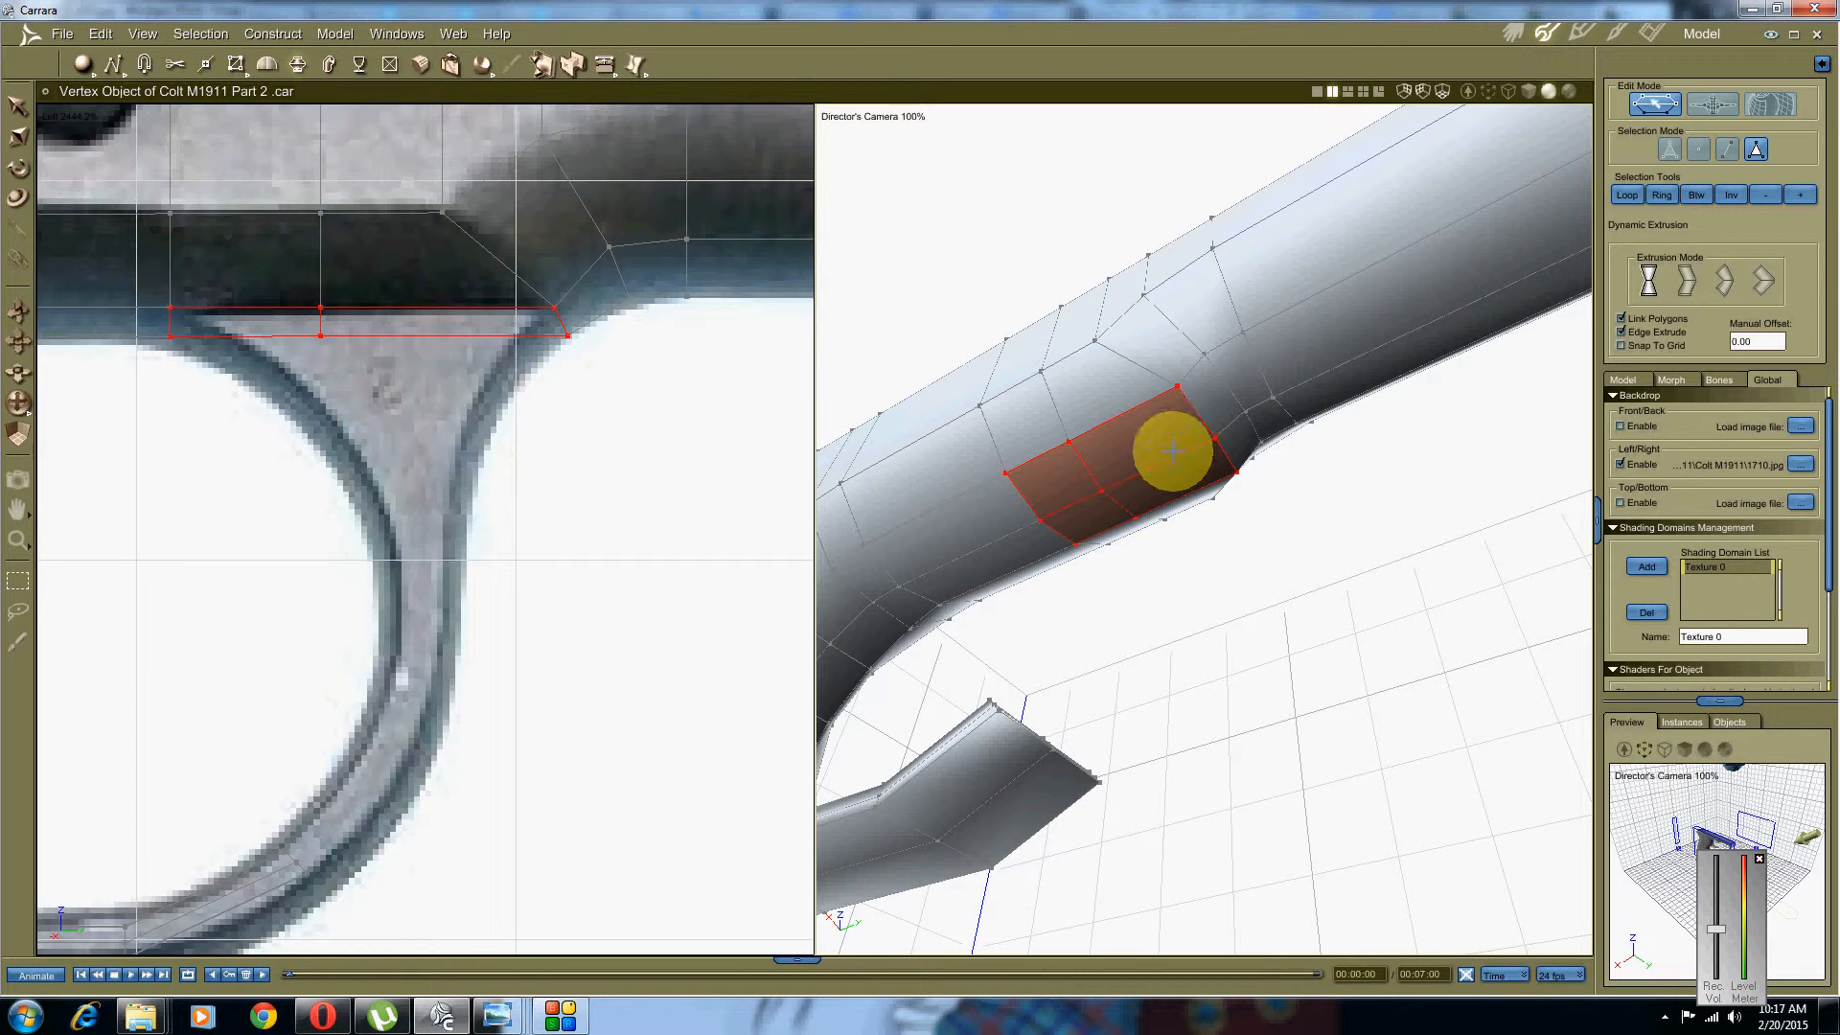
pyautogui.moveTo(1166, 436); pyautogui.dragTo(1220, 558)
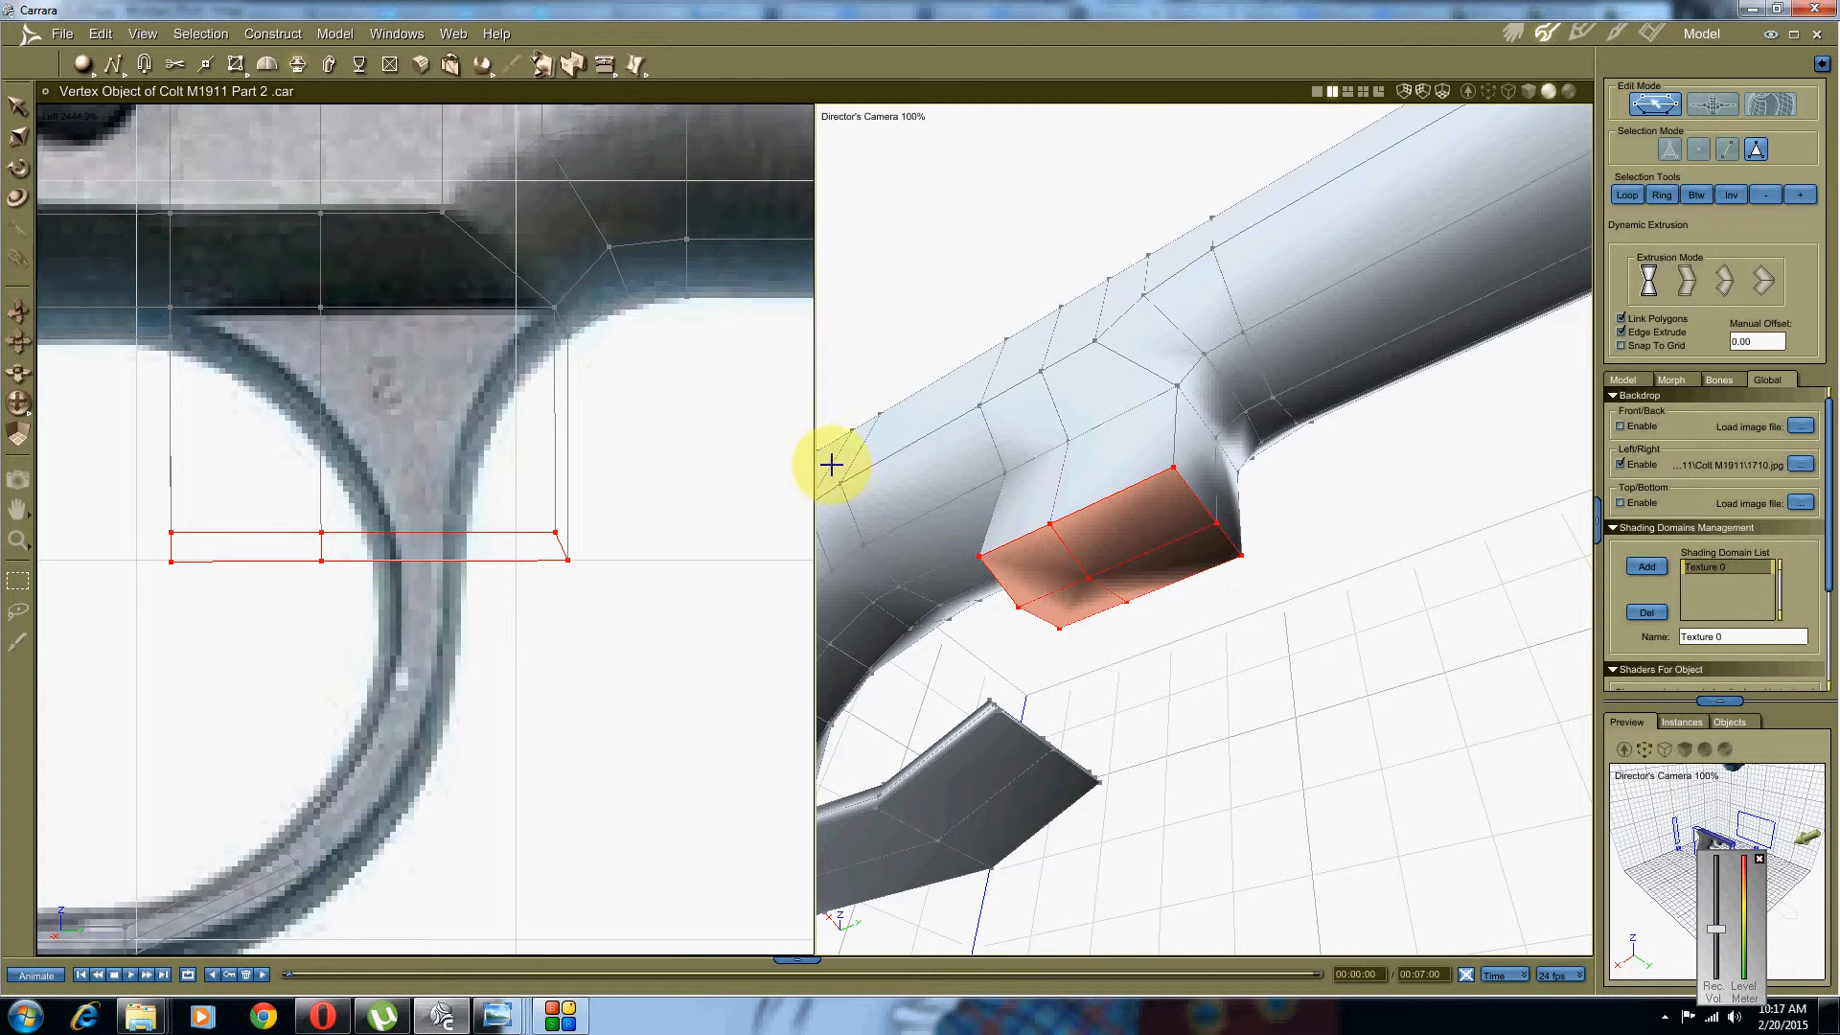
# Step: Scale the block's bottom face flat and narrow it into a thin strip
pyautogui.rightClick(328, 402)
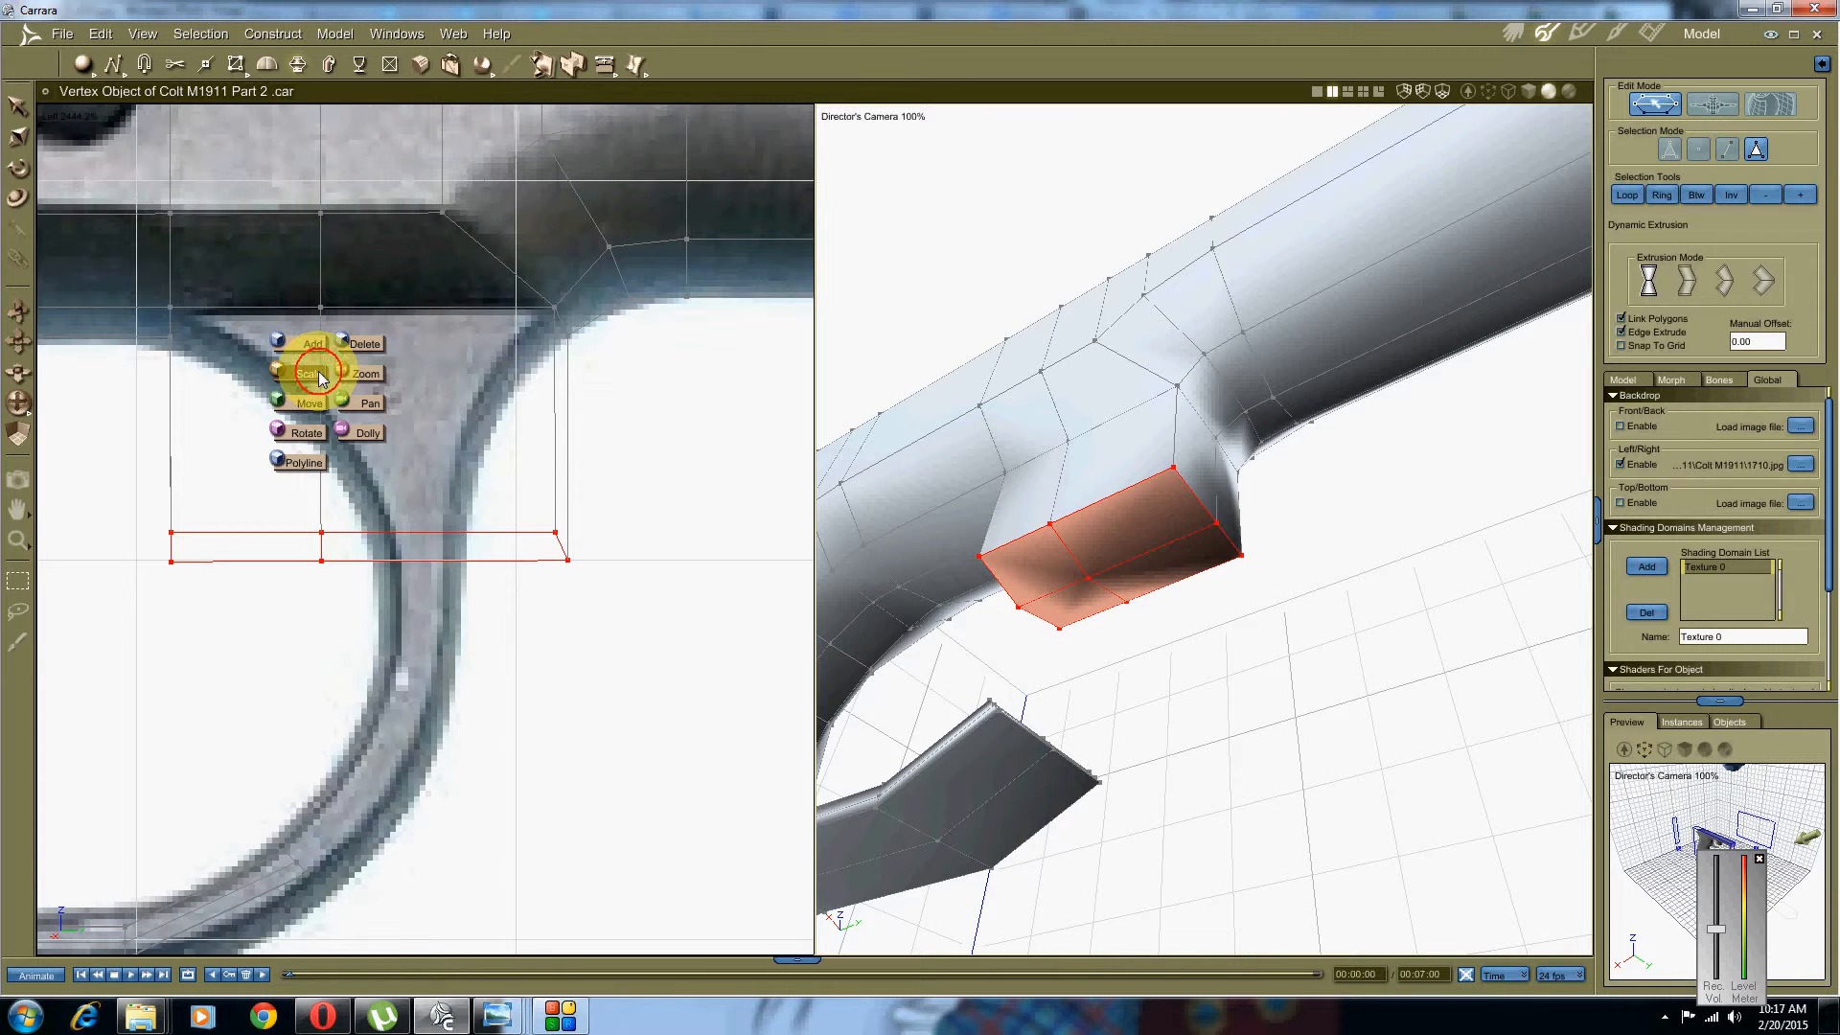
pyautogui.click(318, 371)
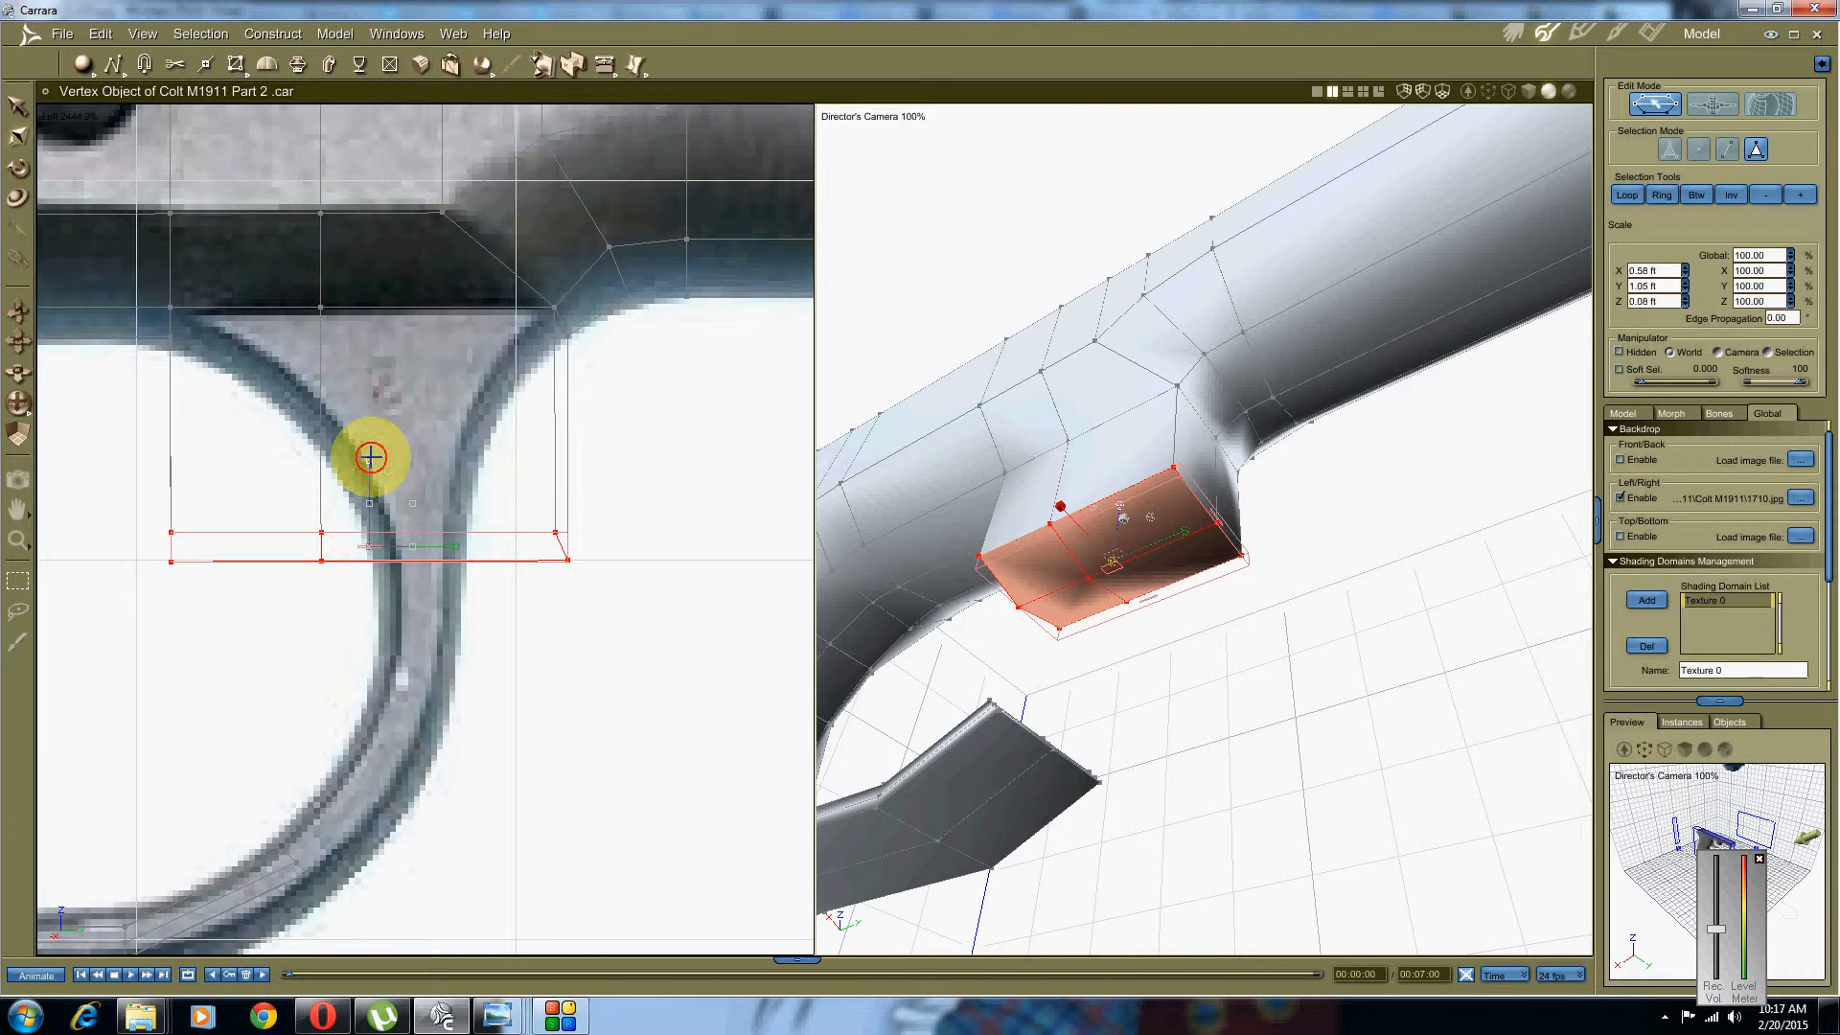
pyautogui.moveTo(371, 457)
pyautogui.mouseDown()
pyautogui.moveTo(362, 542)
pyautogui.moveTo(374, 479)
pyautogui.mouseUp()
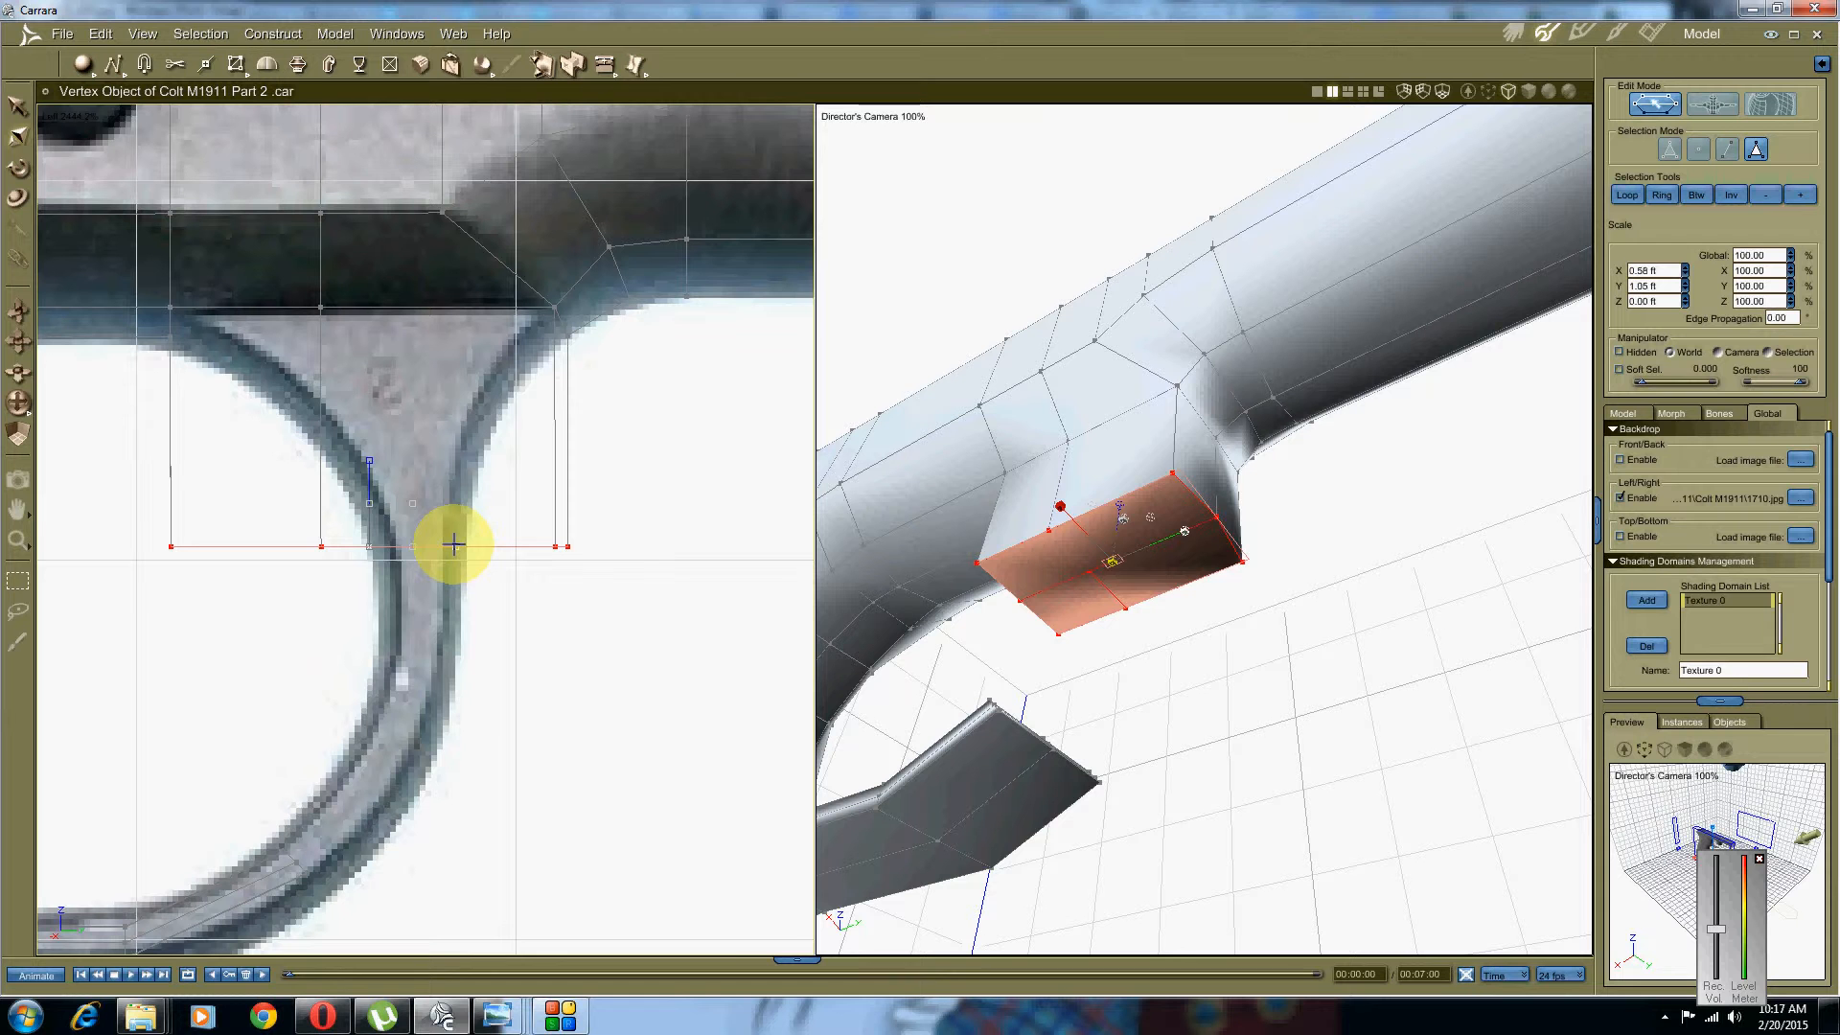
pyautogui.moveTo(453, 544); pyautogui.dragTo(380, 550)
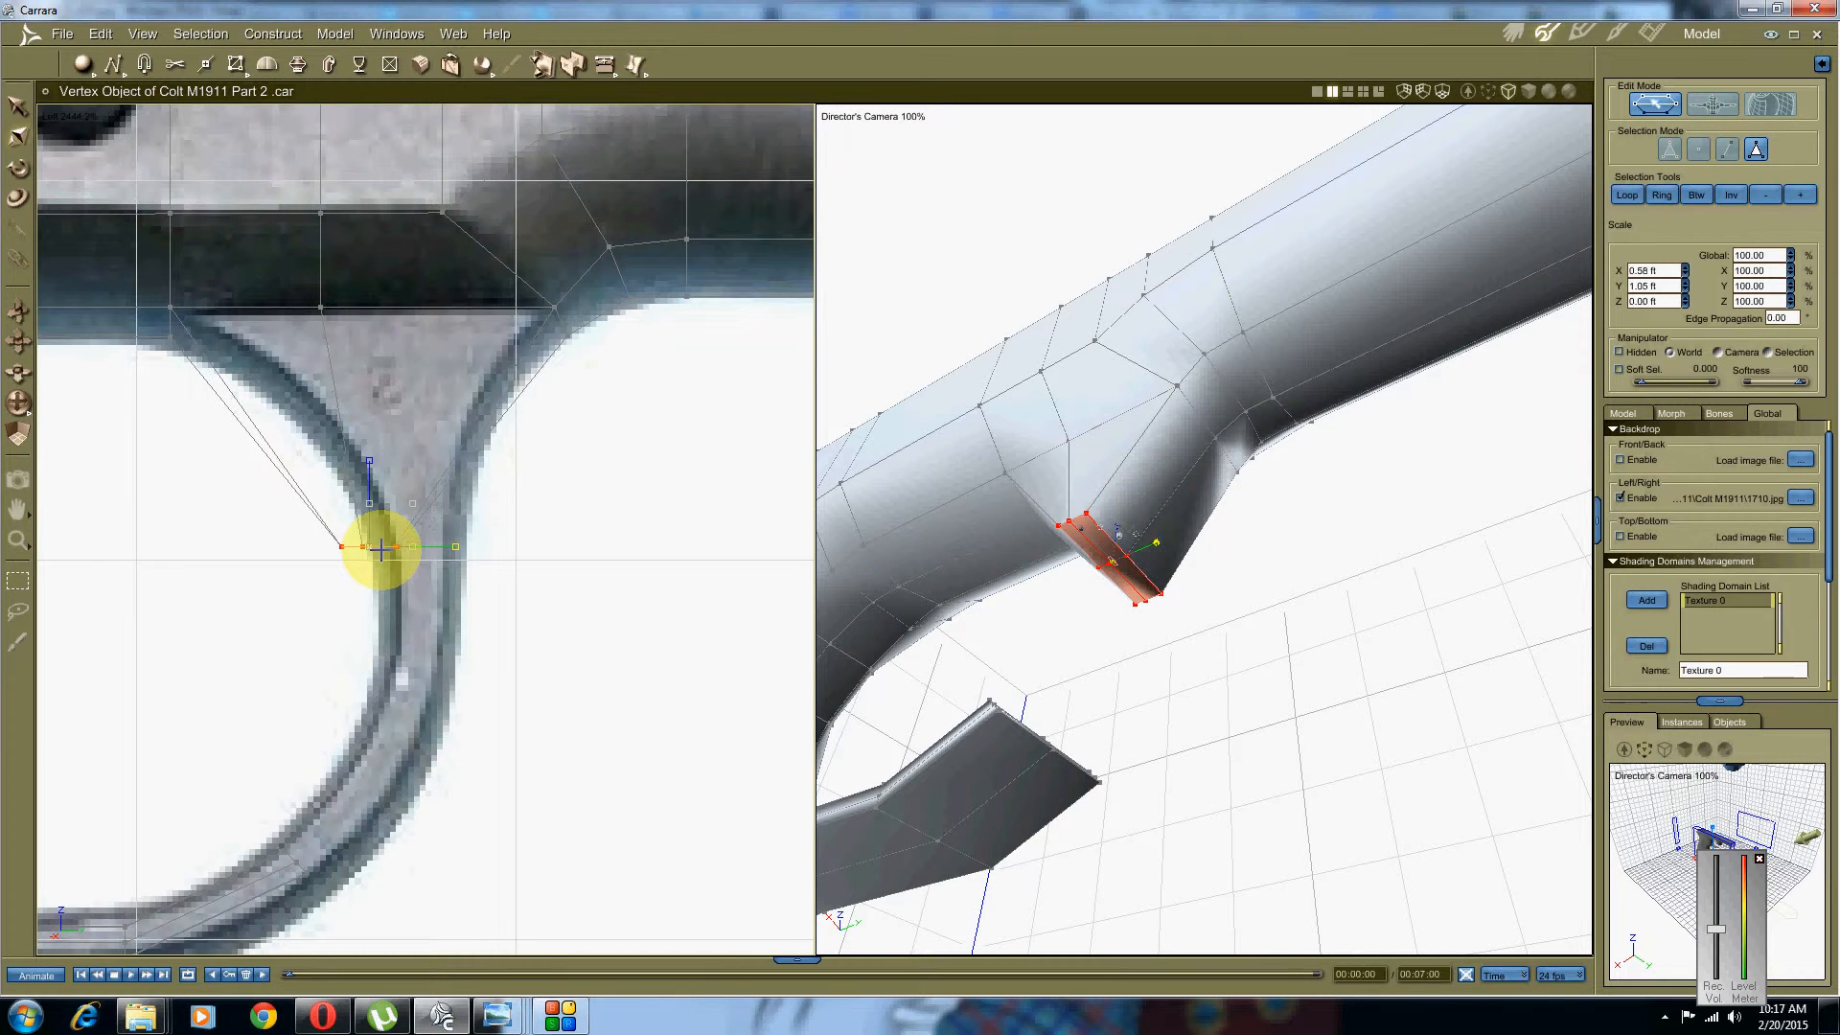
# Step: Move the bottom face onto the guard's stem in the reference photo
pyautogui.rightClick(383, 508)
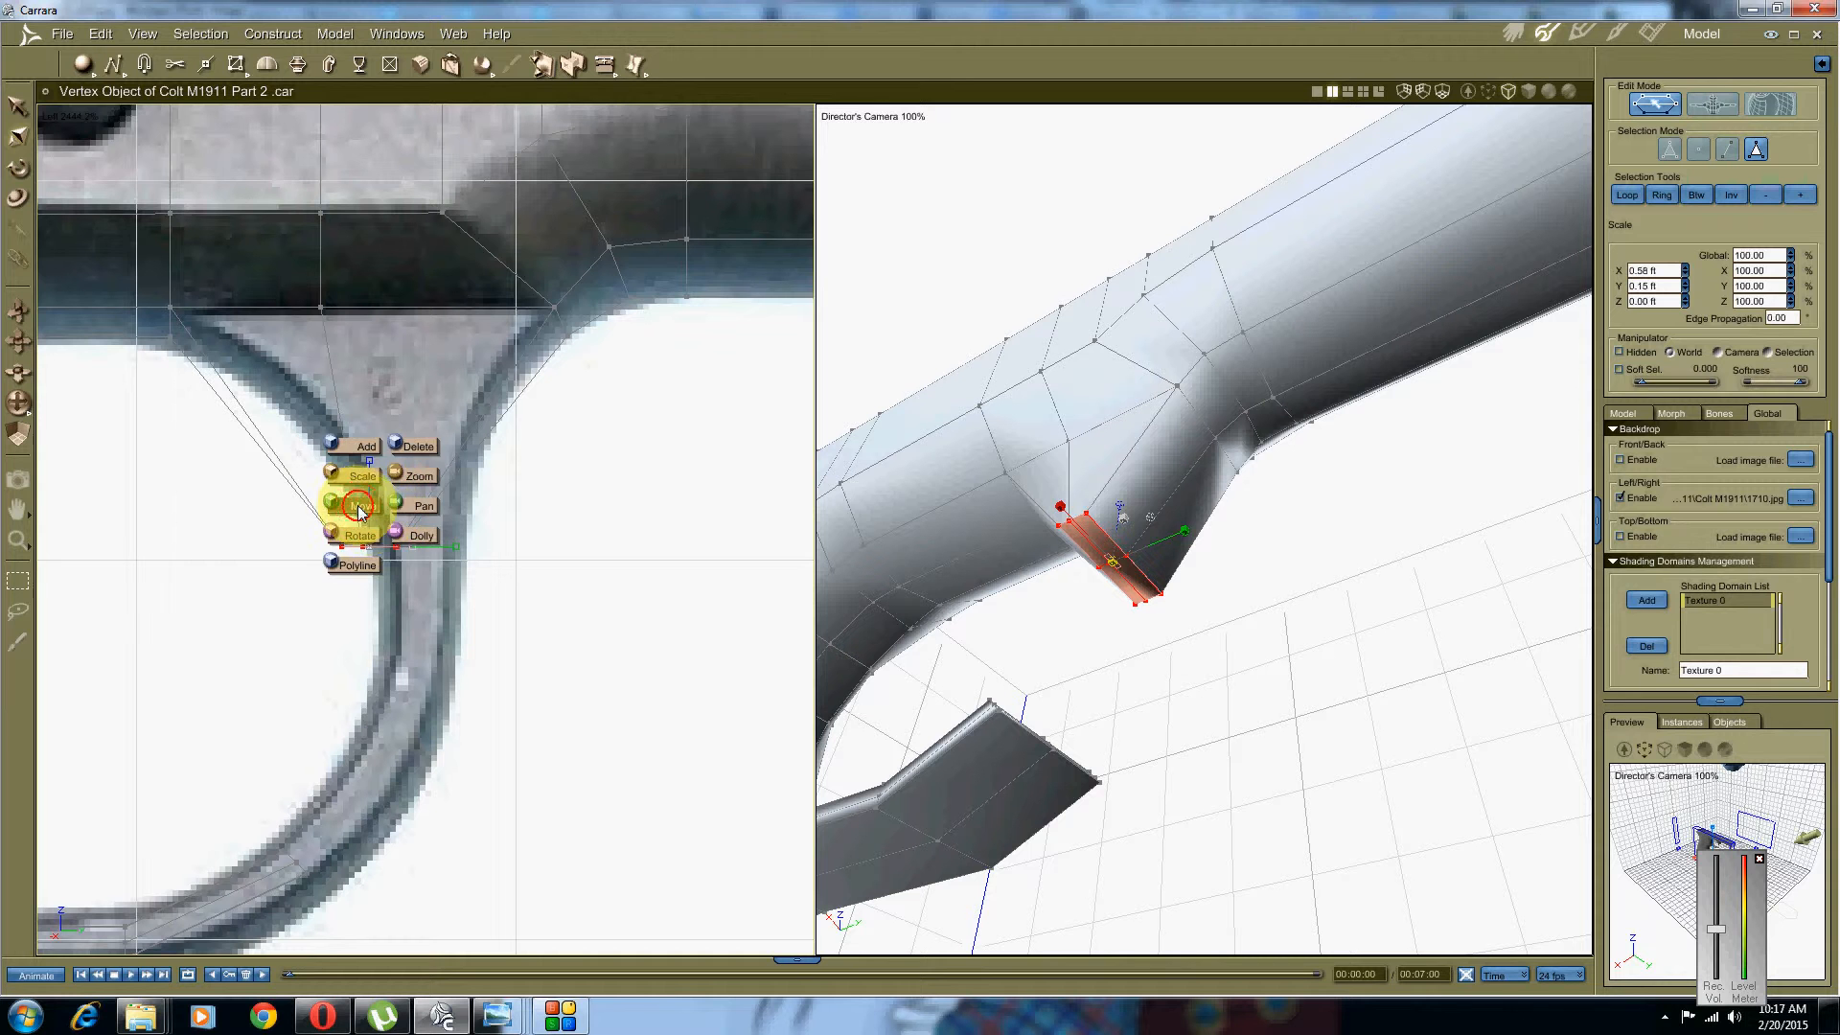
pyautogui.click(359, 508)
pyautogui.moveTo(444, 526); pyautogui.dragTo(503, 548)
pyautogui.moveTo(413, 635); pyautogui.dragTo(440, 540, button='middle')
pyautogui.moveTo(1013, 523); pyautogui.dragTo(1072, 571, button='middle')
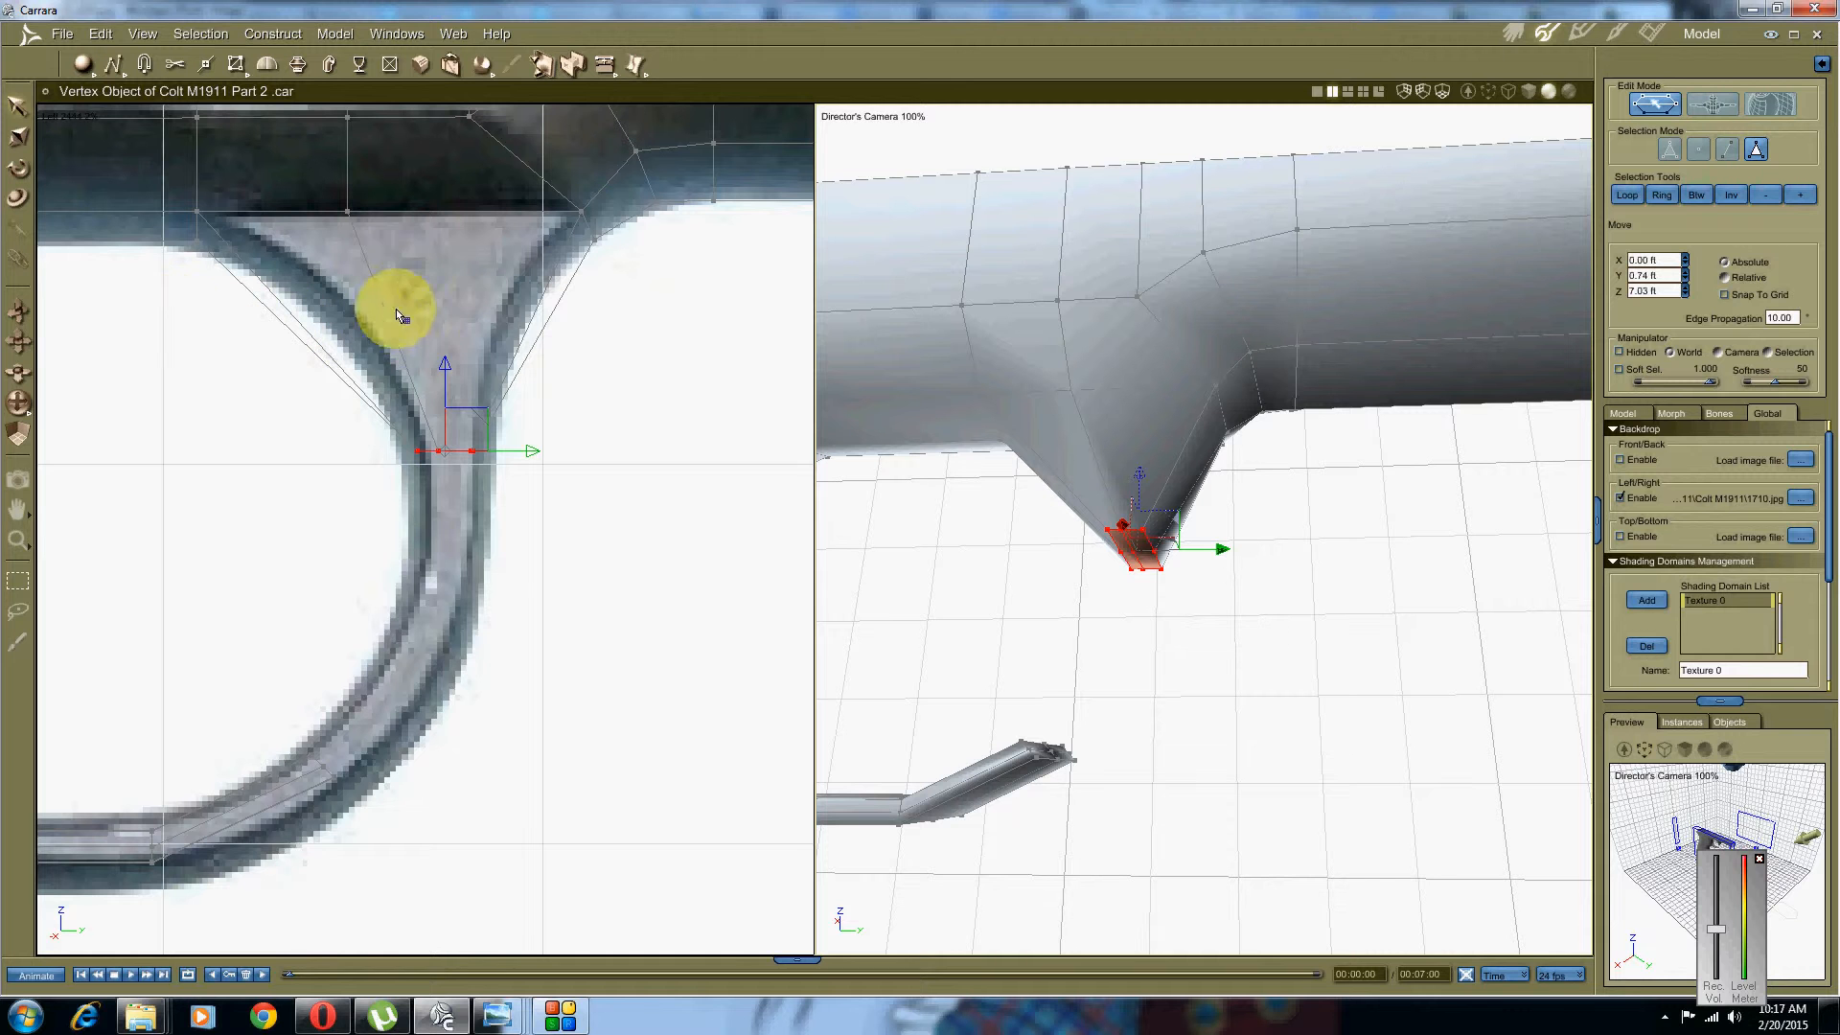
# Step: Fine-tune the bottom face's width and nudge it to line up with the stem
pyautogui.rightClick(418, 321)
pyautogui.click(391, 271)
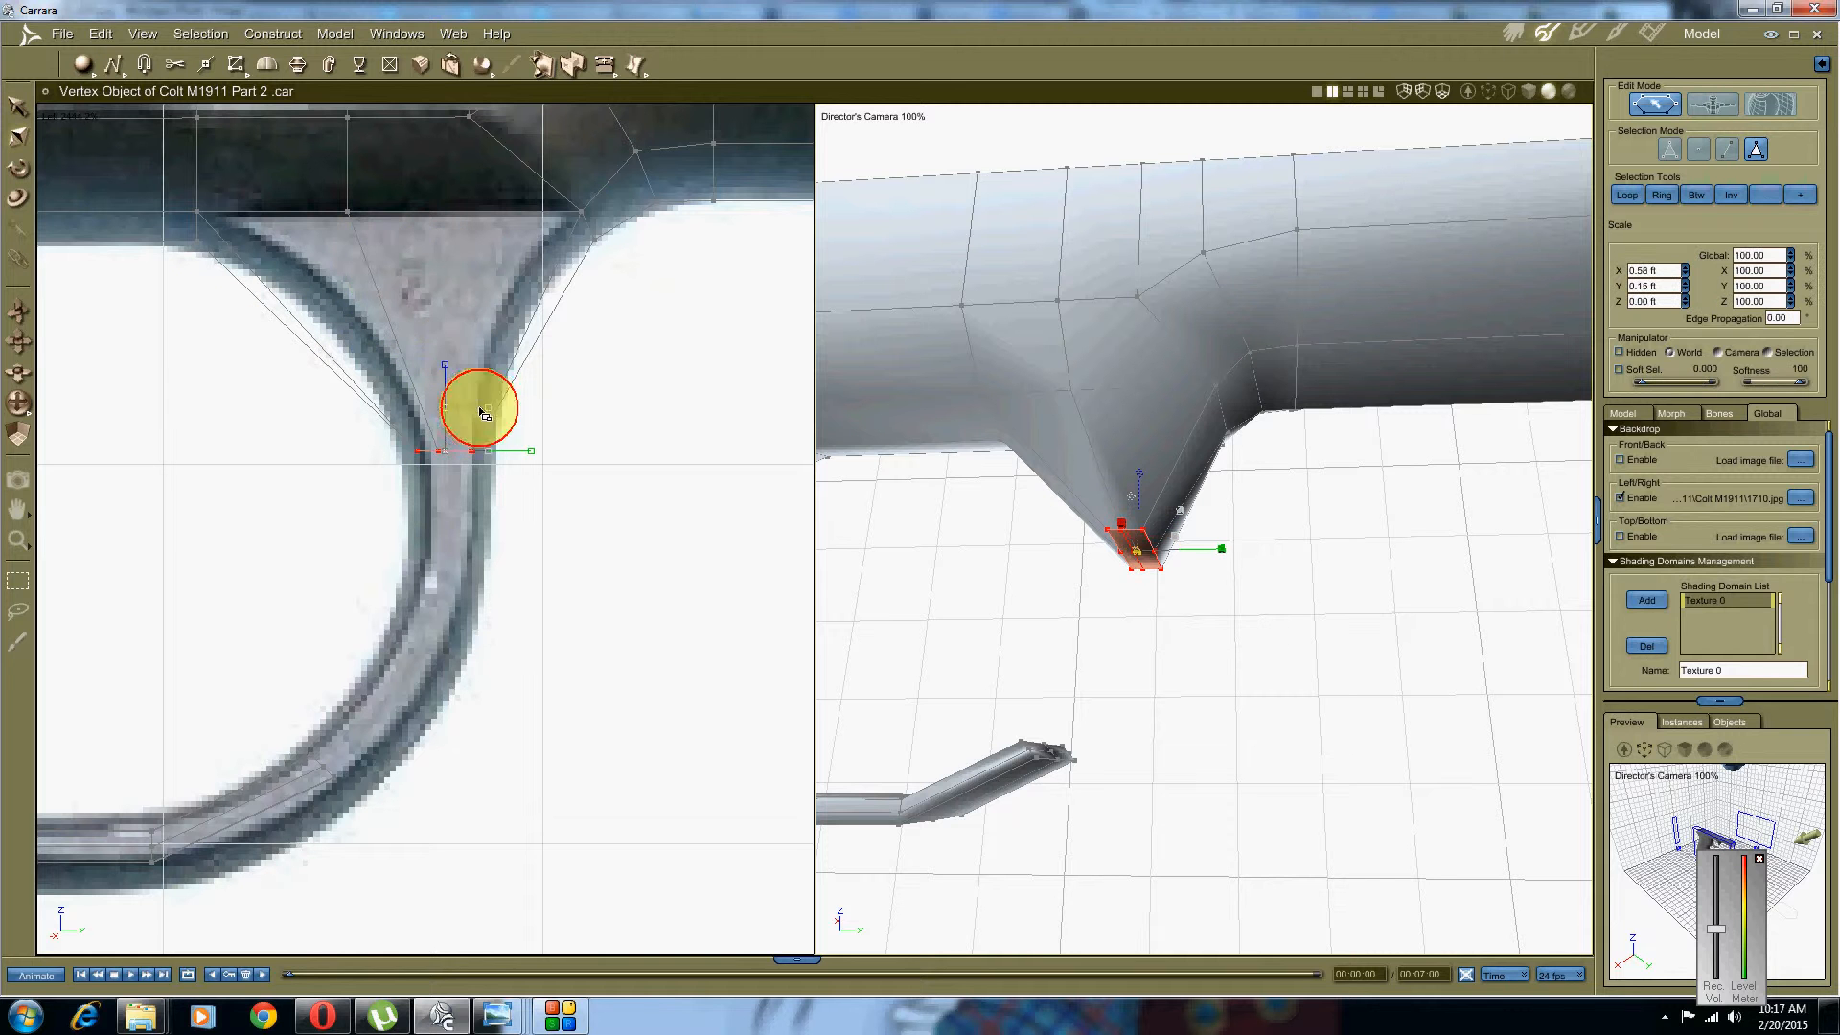
pyautogui.rightClick(496, 382)
pyautogui.moveTo(520, 453); pyautogui.dragTo(537, 447)
pyautogui.click(467, 388)
pyautogui.moveTo(1026, 521); pyautogui.dragTo(1104, 525, button='middle')
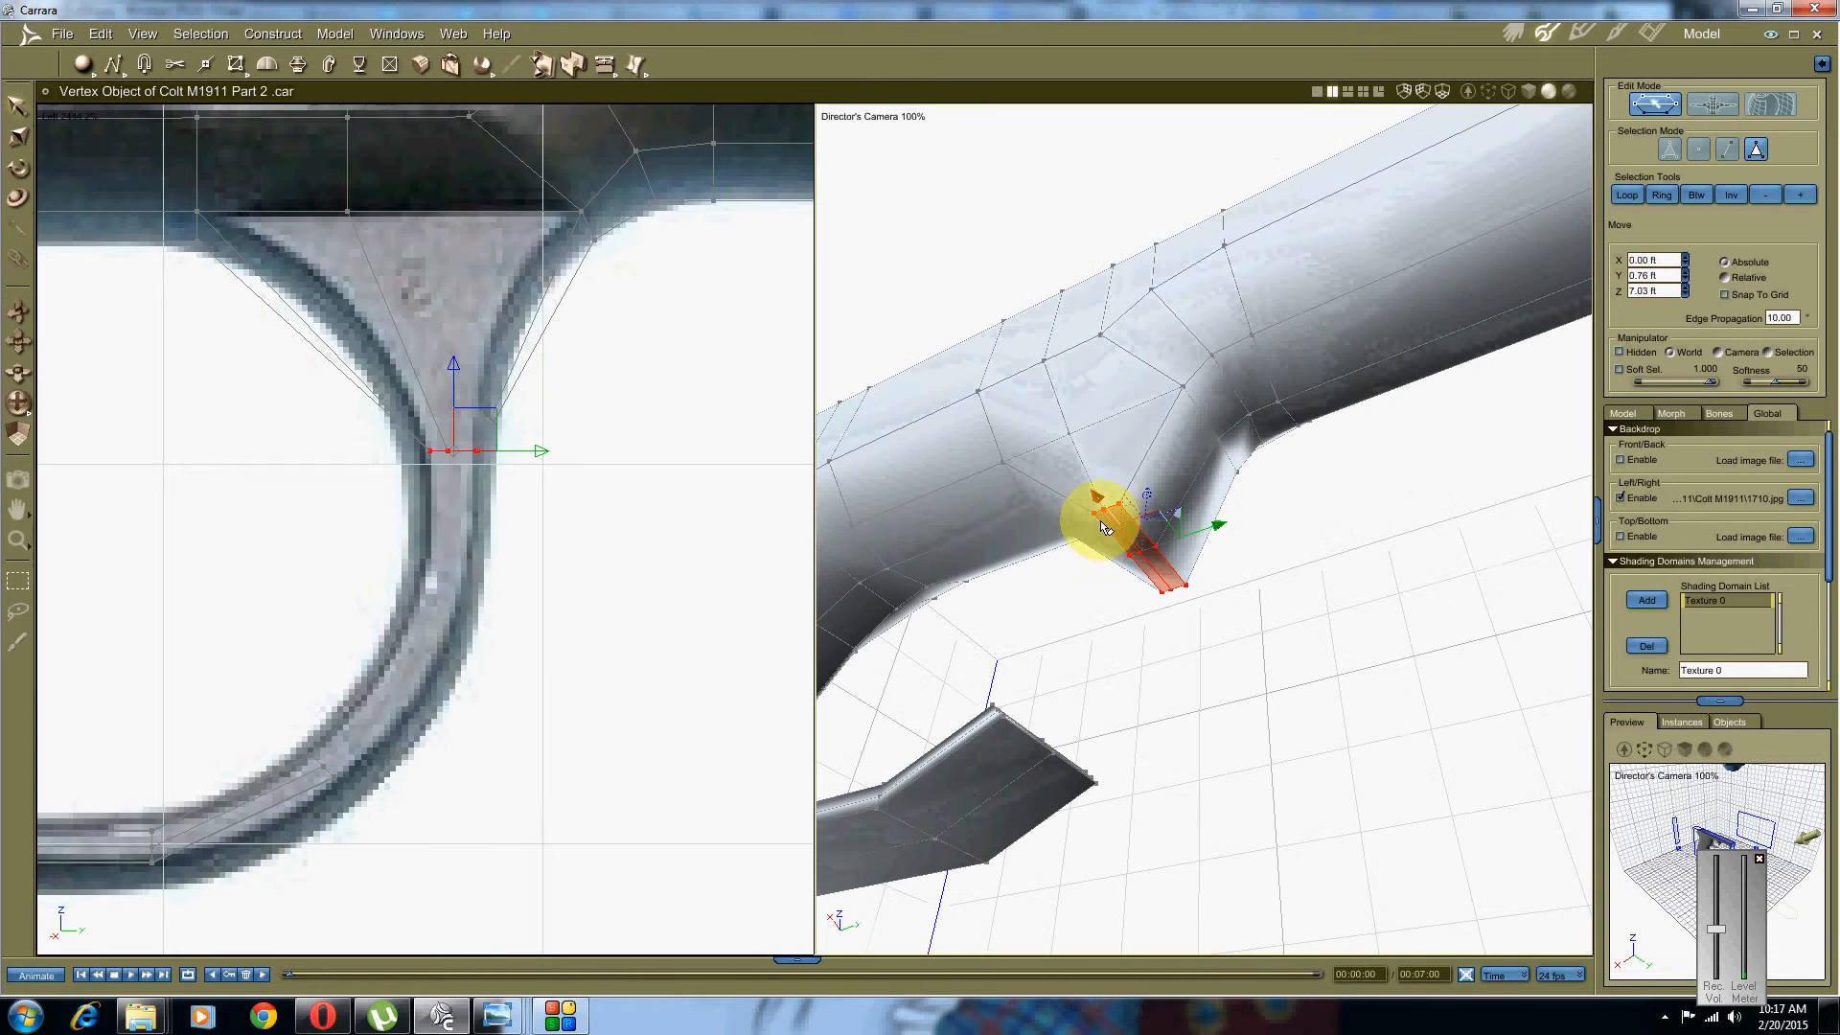
# Step: Extrude the selected face downward into a new leg and shift its end onto the guard's curve
pyautogui.click(298, 64)
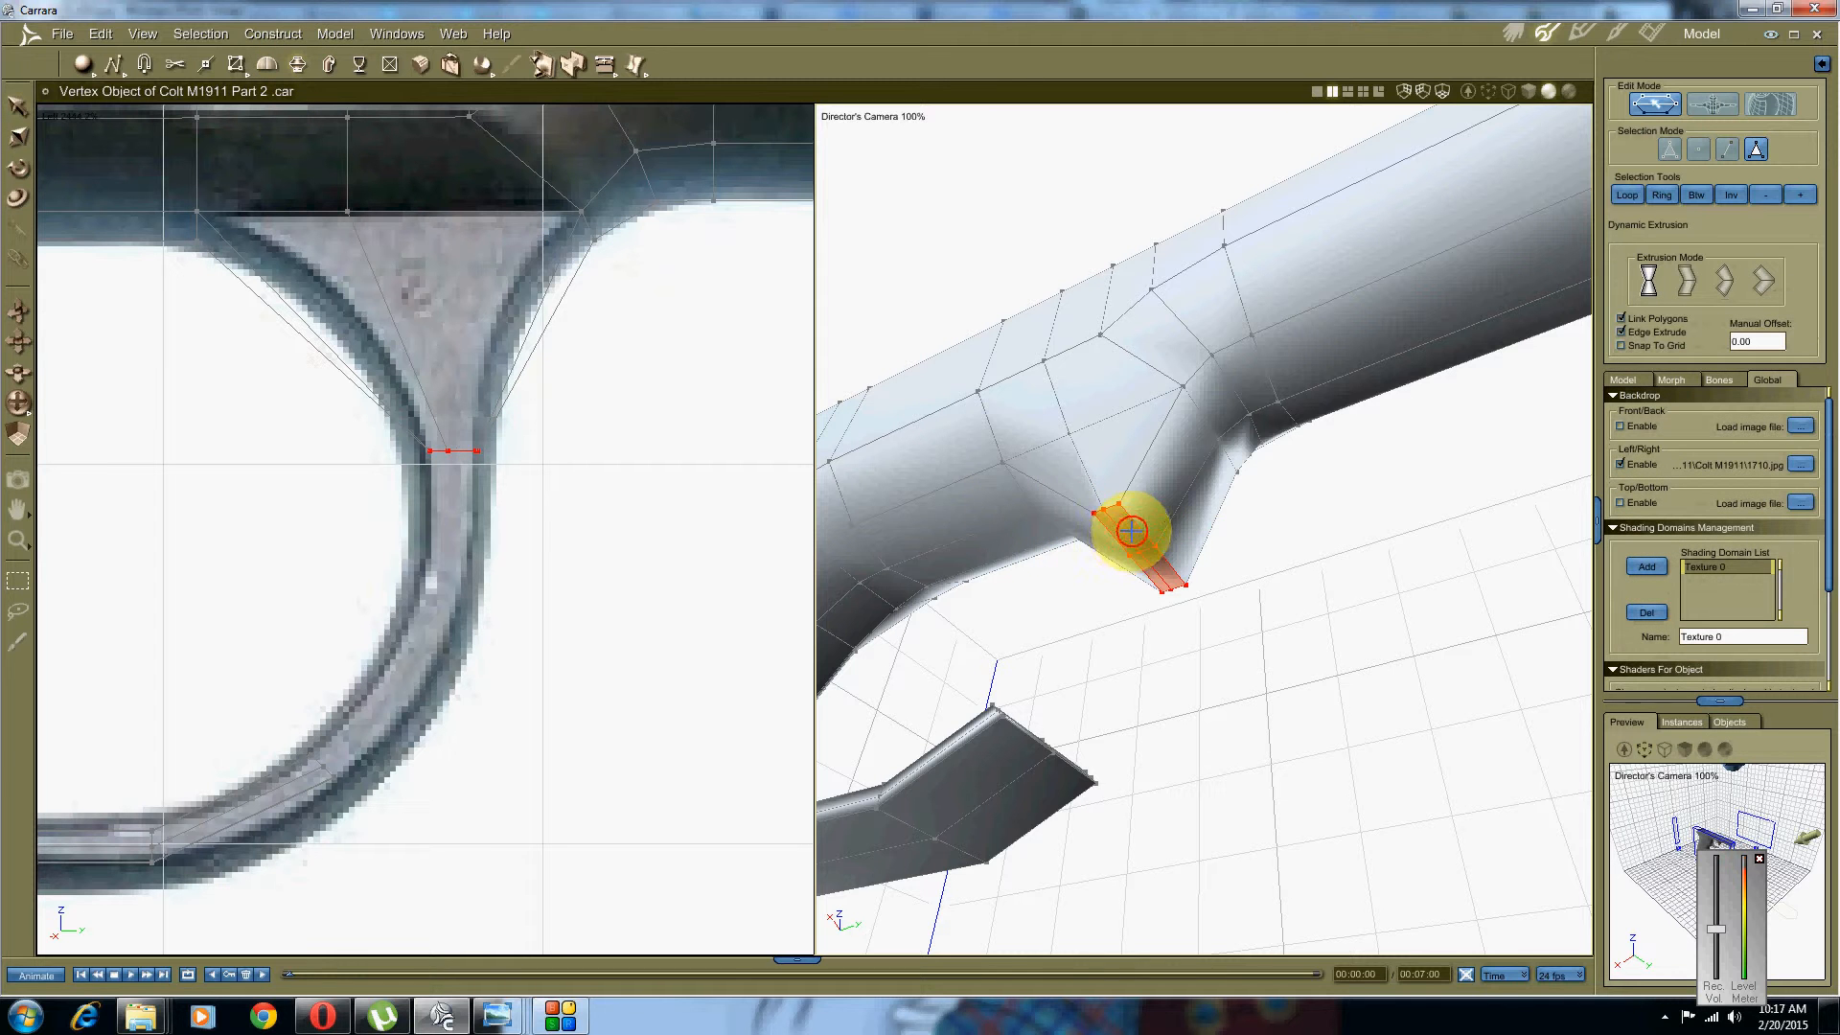
pyautogui.moveTo(1131, 531); pyautogui.dragTo(1148, 661)
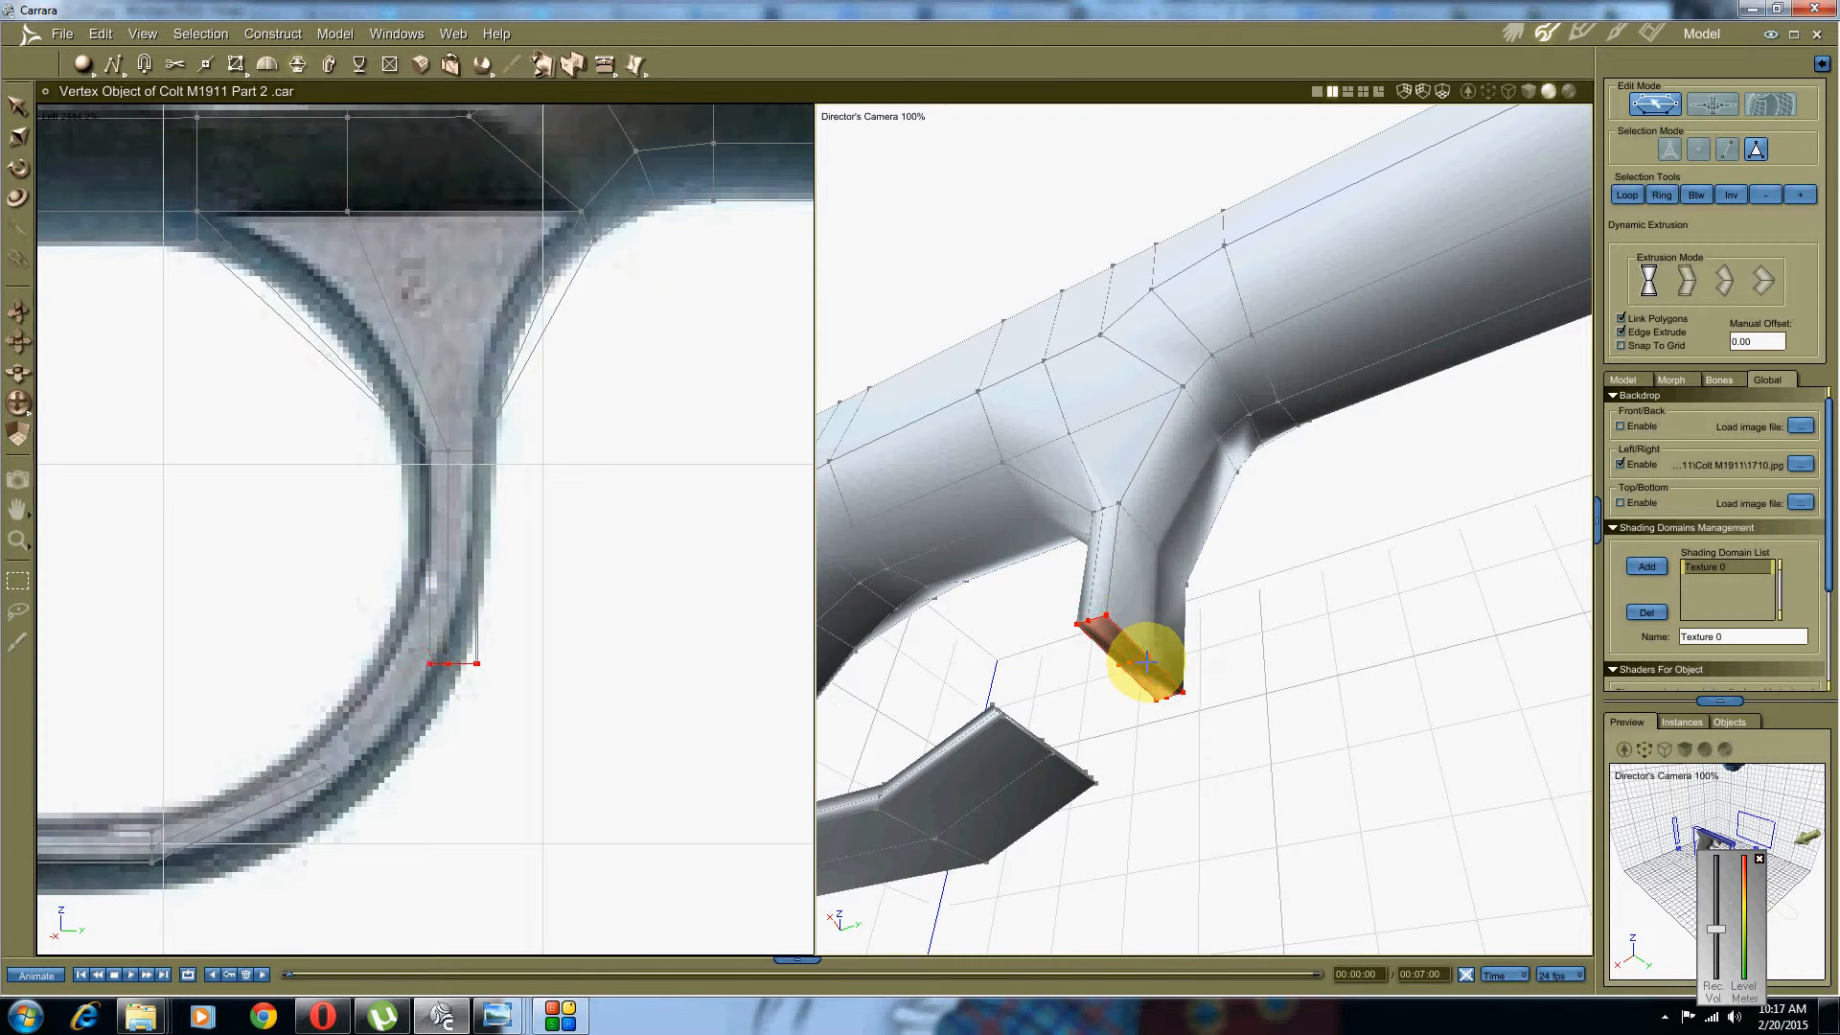
pyautogui.rightClick(413, 526)
pyautogui.click(399, 513)
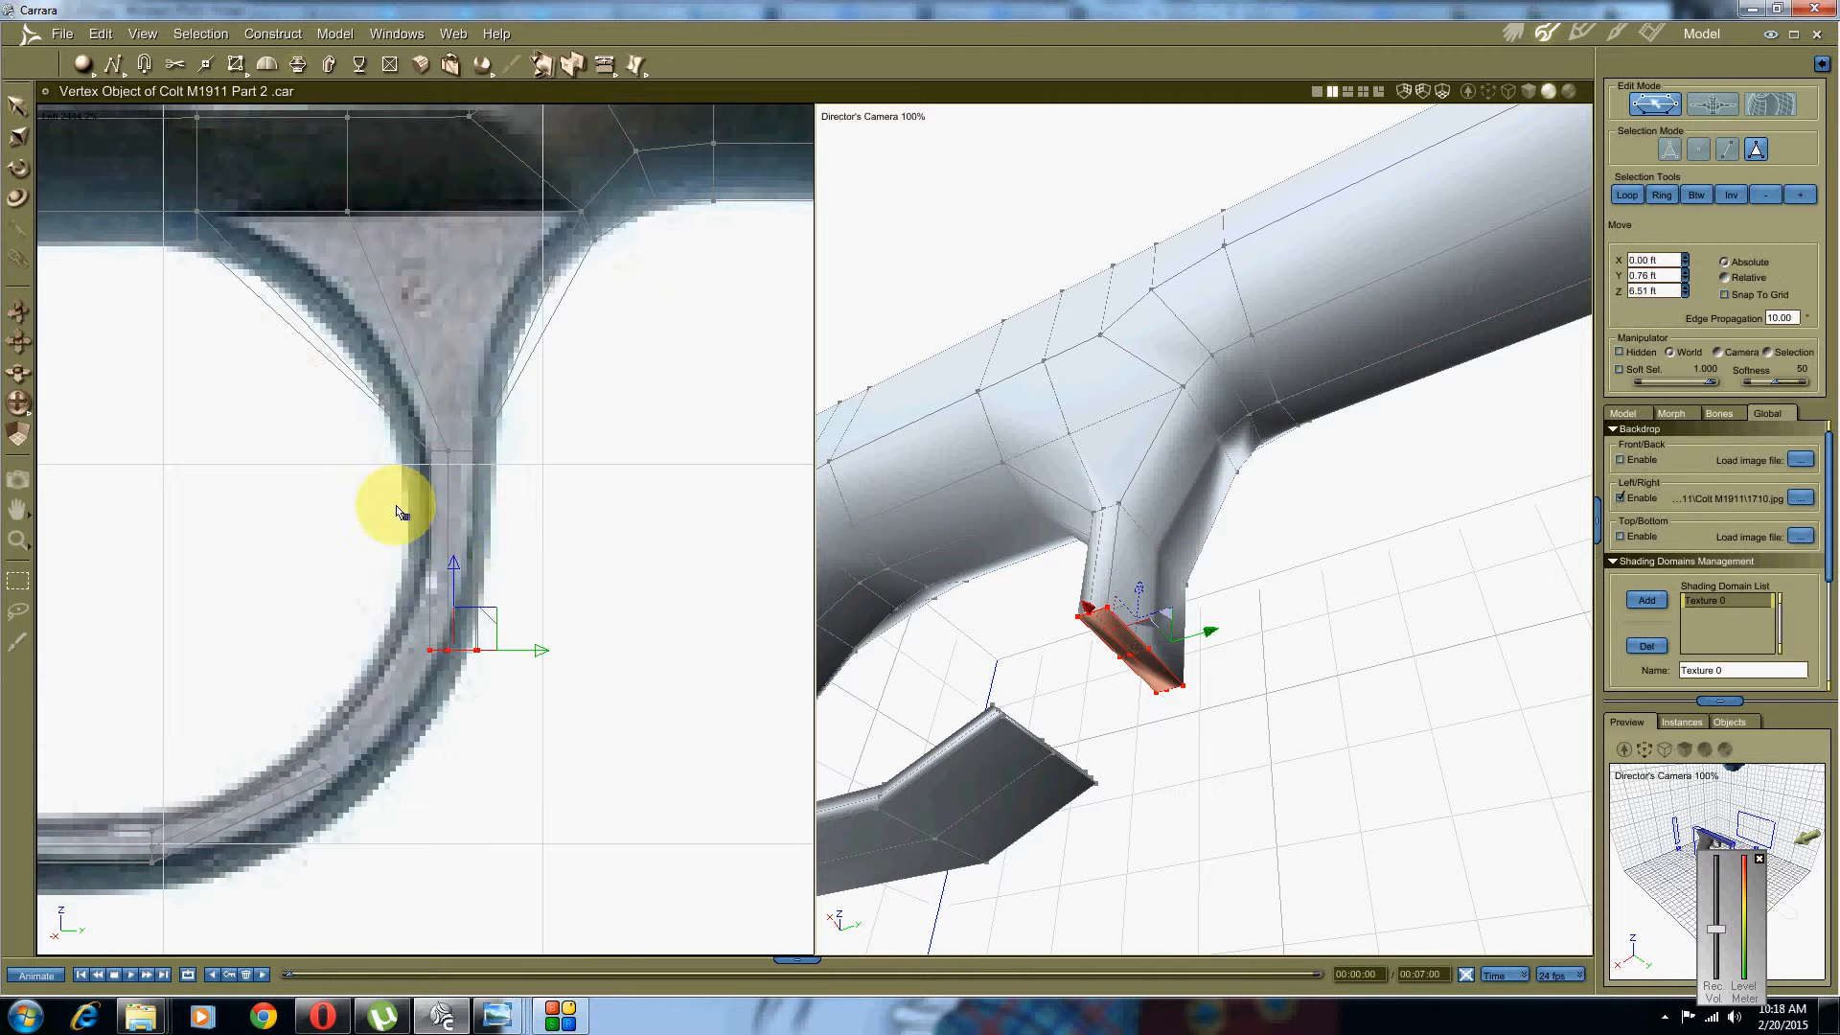
pyautogui.moveTo(547, 649); pyautogui.dragTo(513, 649)
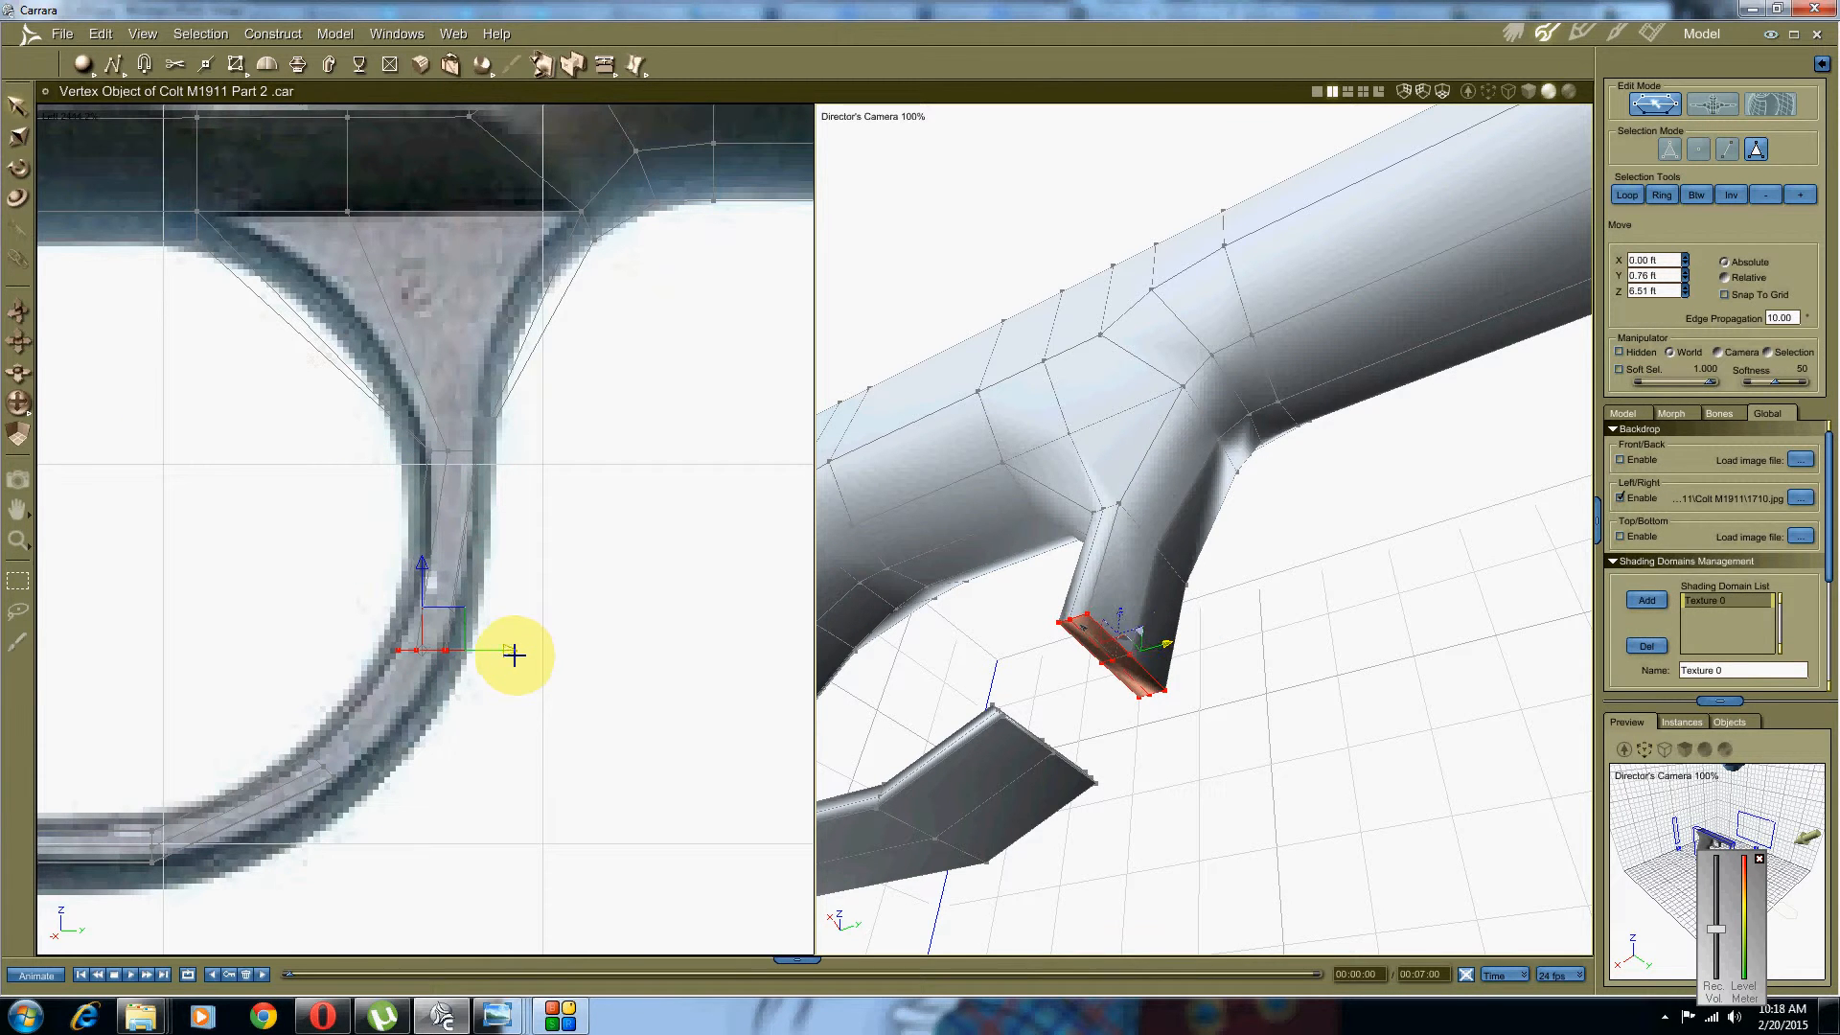
# Step: Rotate the new leg's end vertices so the end sits level, angled along the guard's curve
pyautogui.rightClick(393, 522)
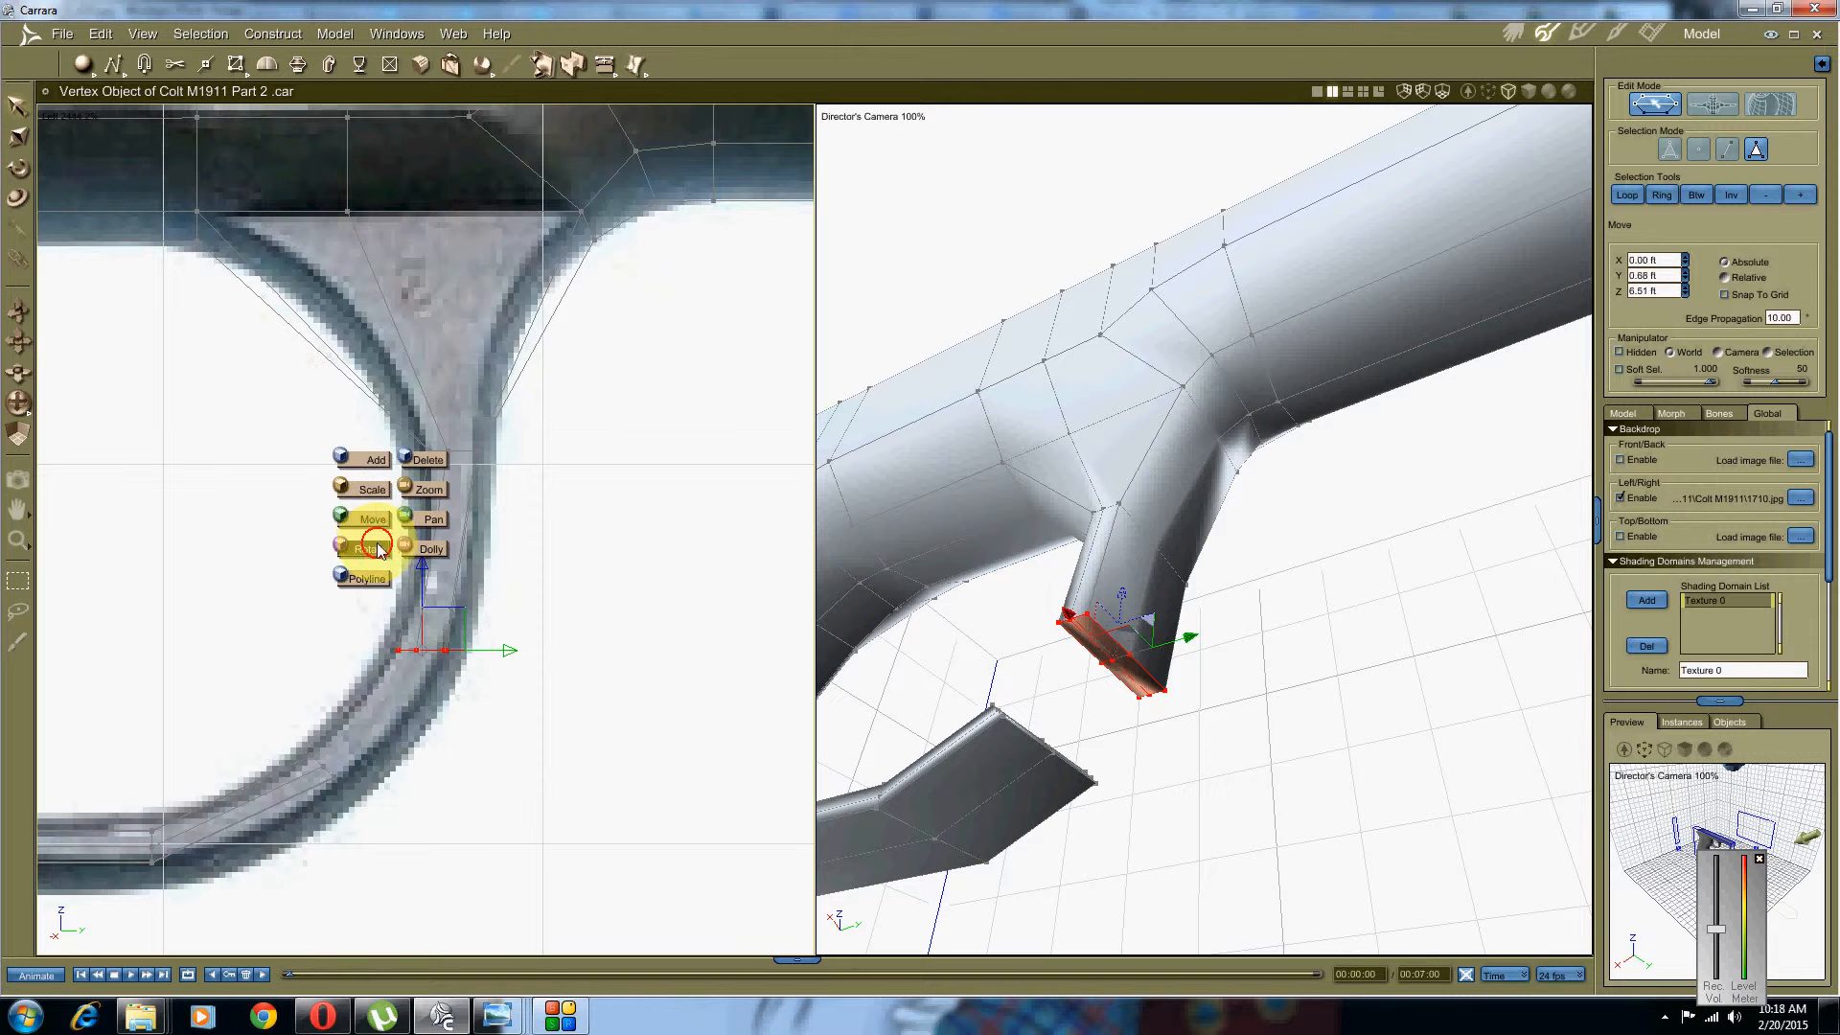
pyautogui.click(378, 550)
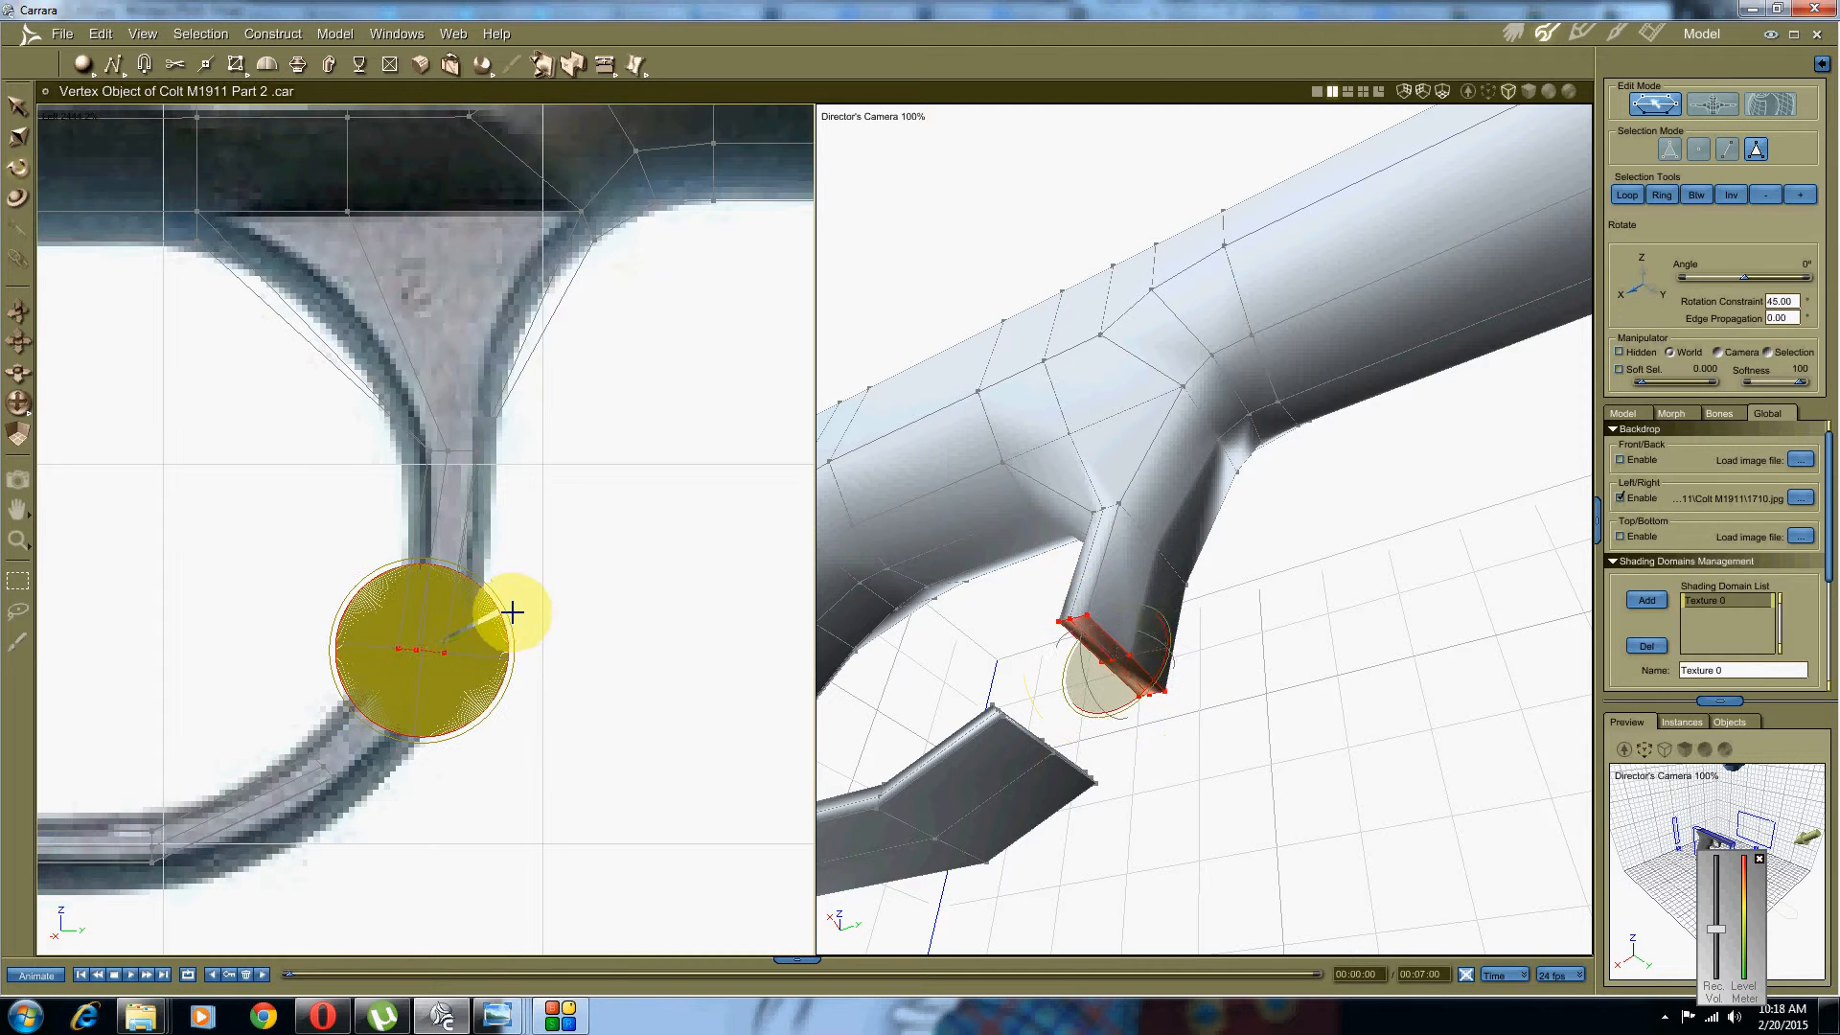
pyautogui.moveTo(512, 613); pyautogui.dragTo(514, 624)
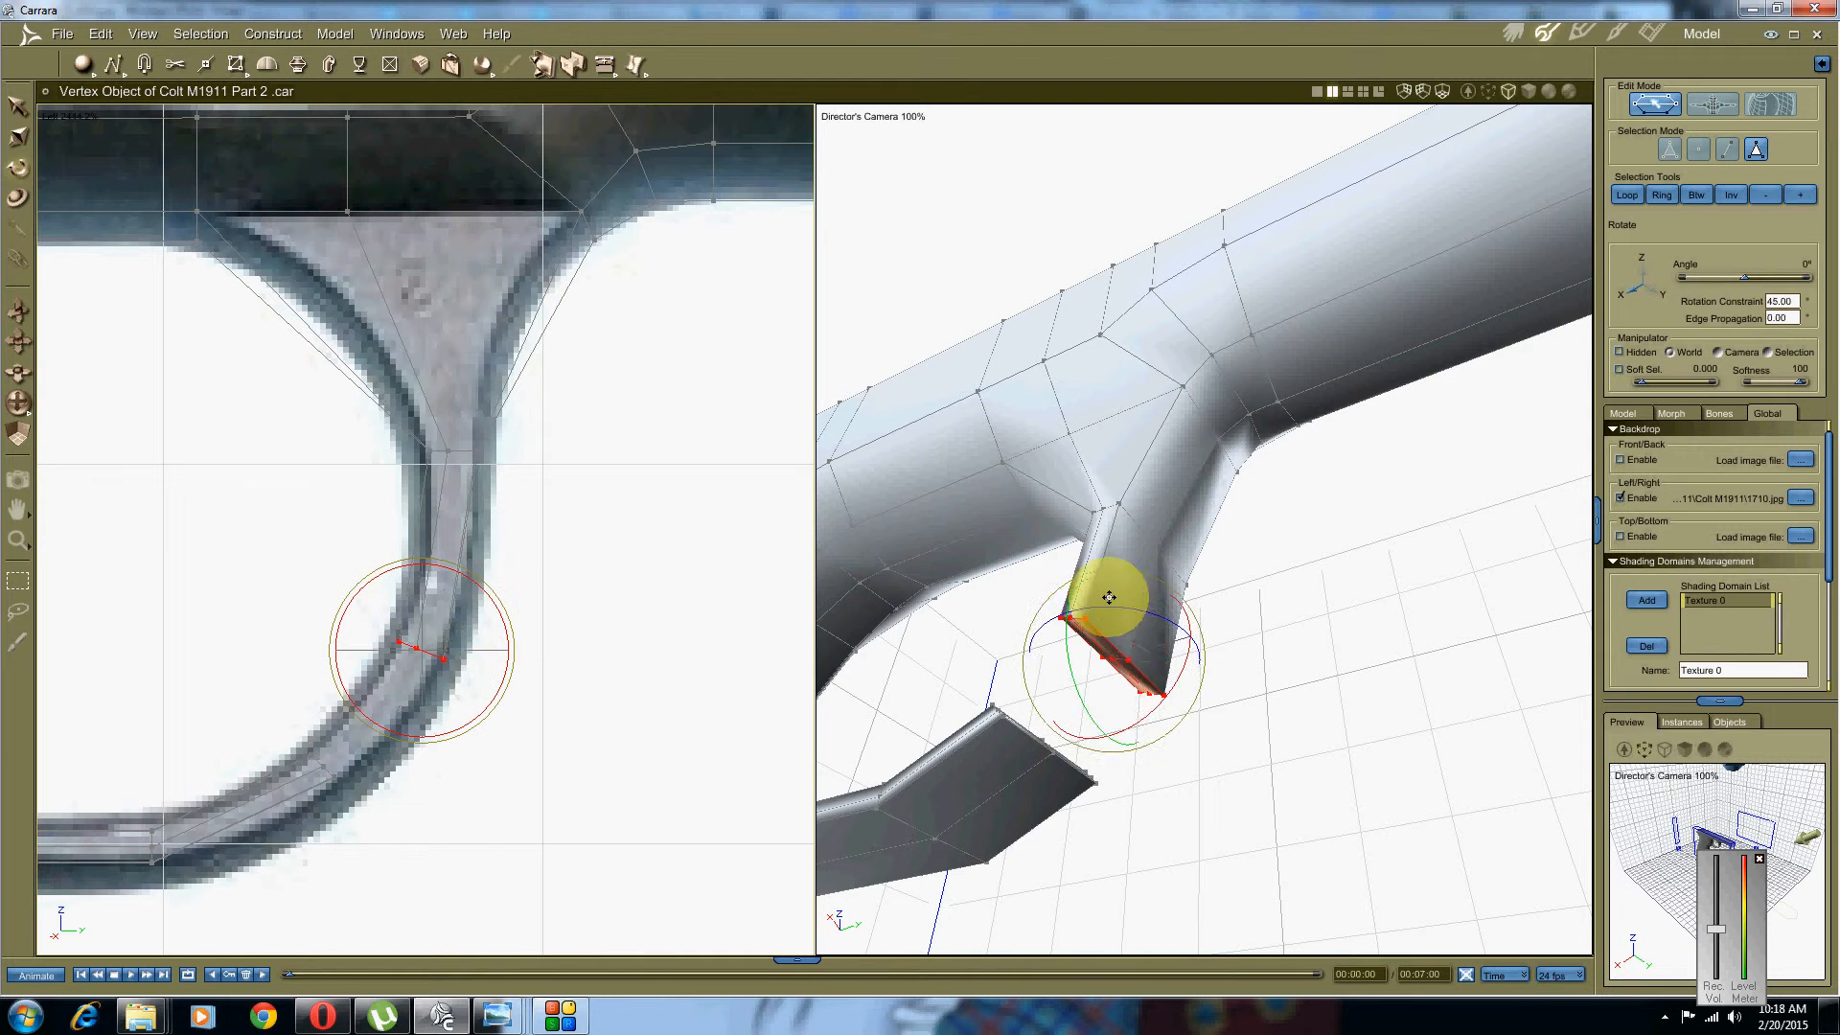
pyautogui.moveTo(1109, 646); pyautogui.dragTo(1037, 723, button='middle')
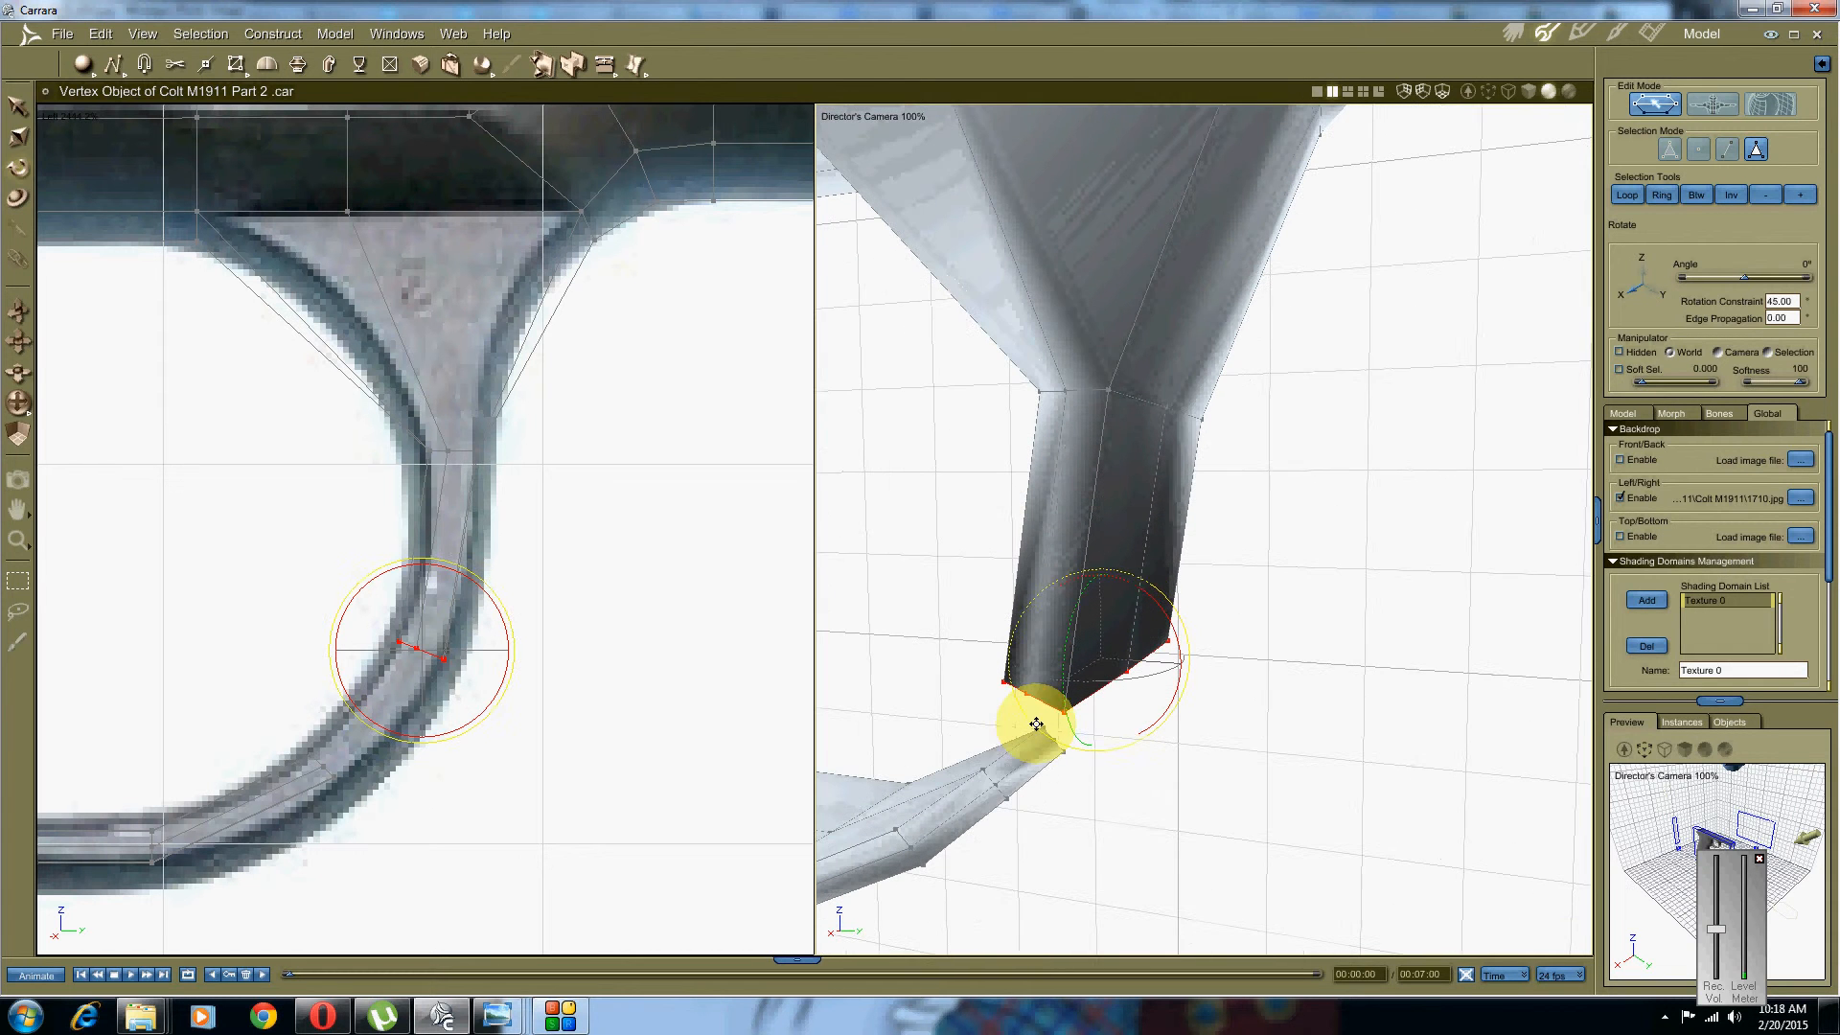
pyautogui.rightClick(1189, 508)
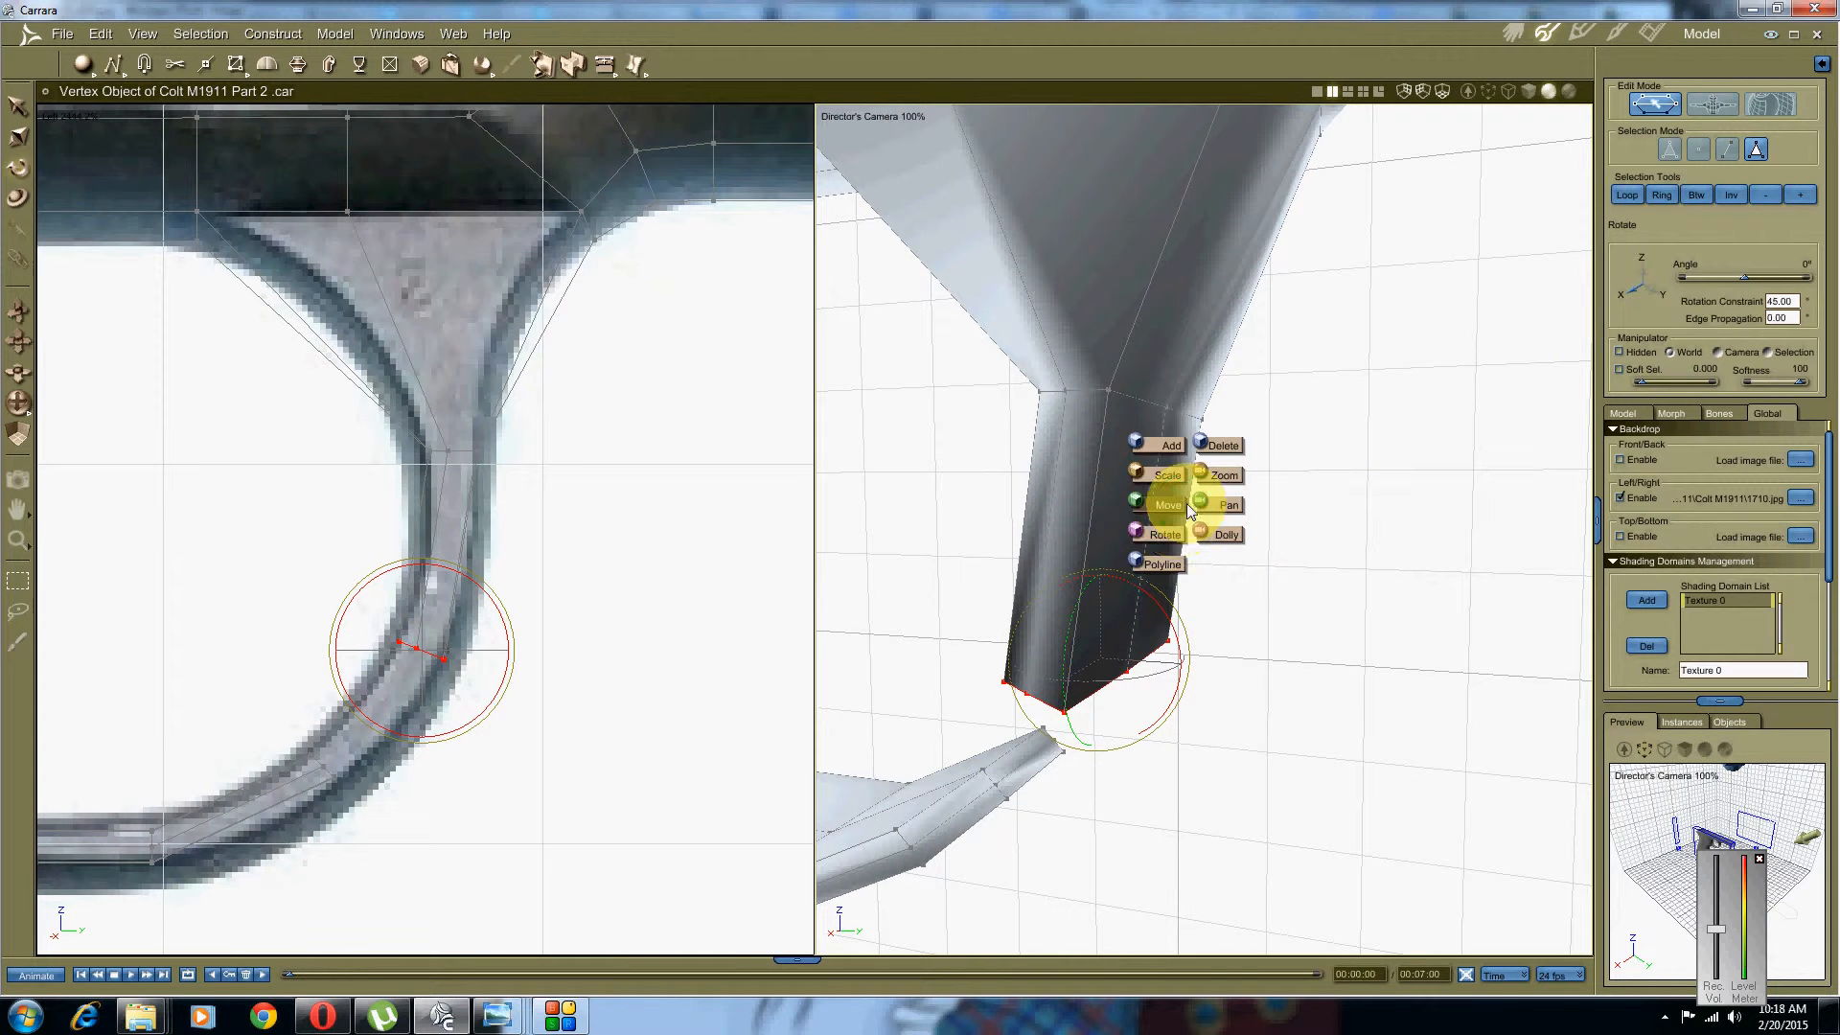
# Step: Select the leg's end face and the lower bar's end faces and bridge them together
pyautogui.click(1169, 505)
pyautogui.keyDown('shift'); pyautogui.click(1019, 786); pyautogui.keyUp('shift')
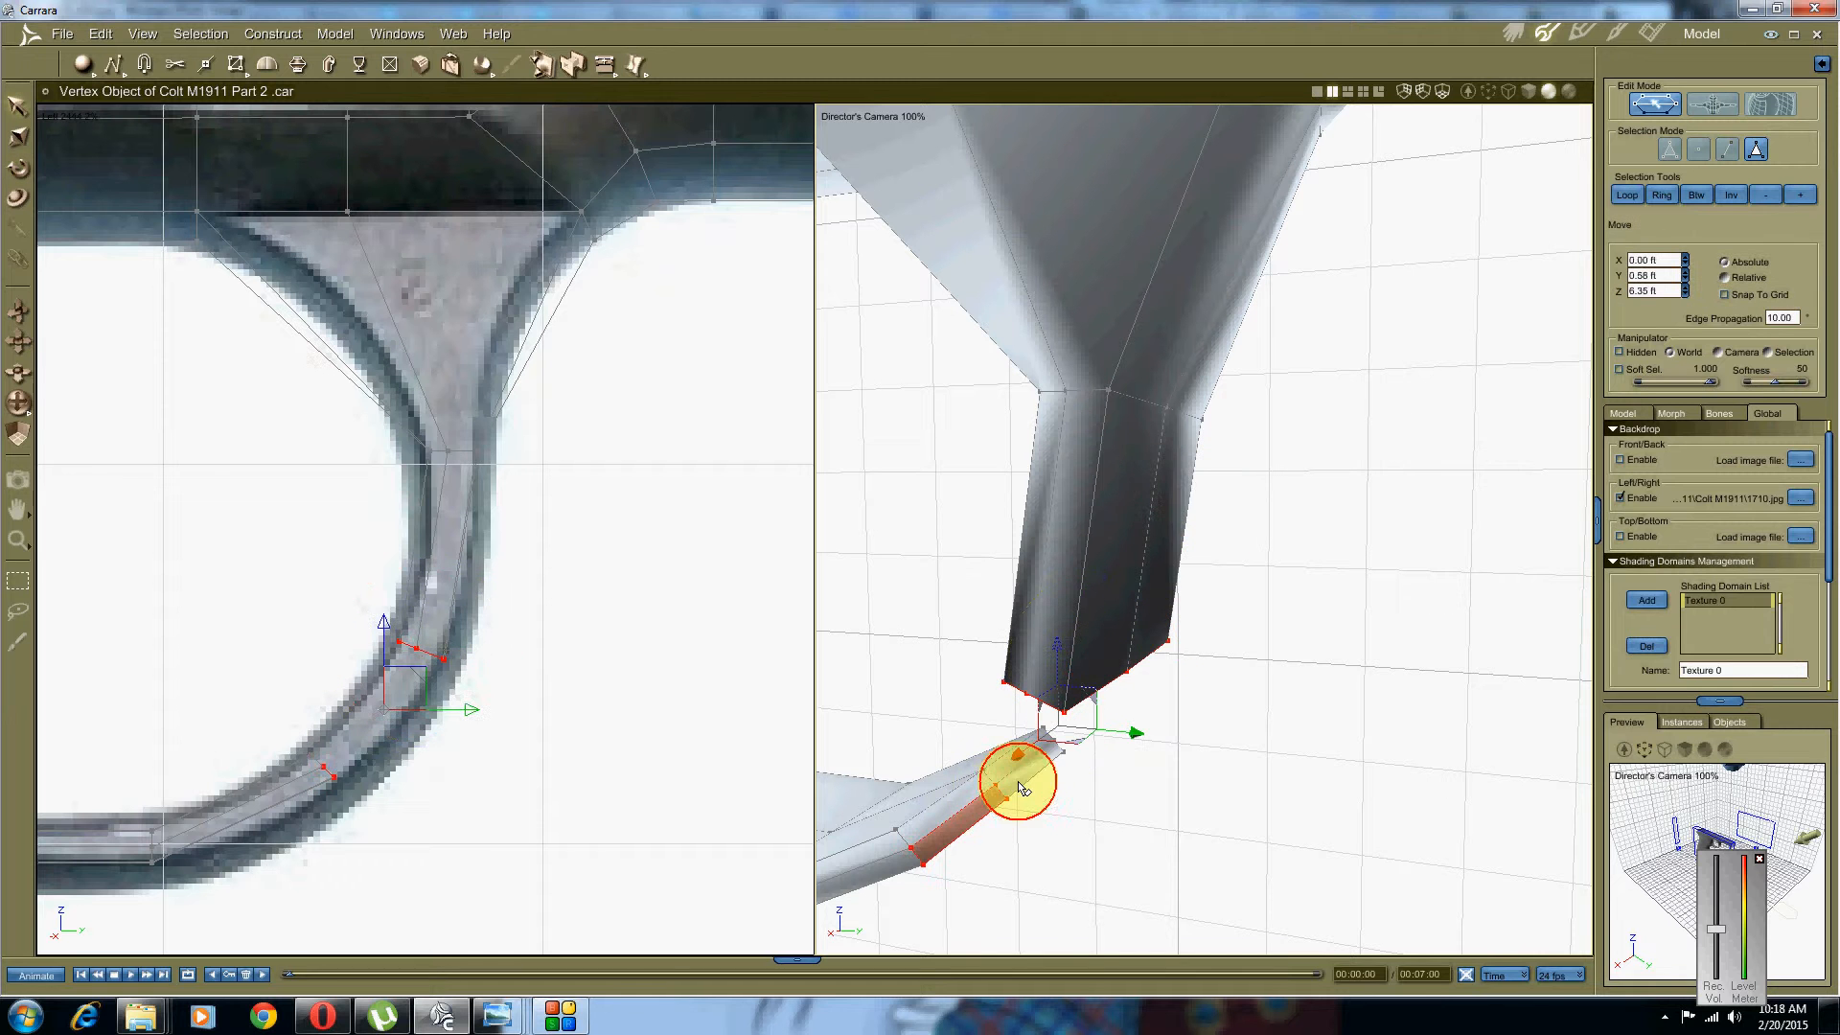
pyautogui.keyDown('shift'); pyautogui.click(998, 773); pyautogui.keyUp('shift')
pyautogui.keyDown('shift'); pyautogui.click(977, 788); pyautogui.keyUp('shift')
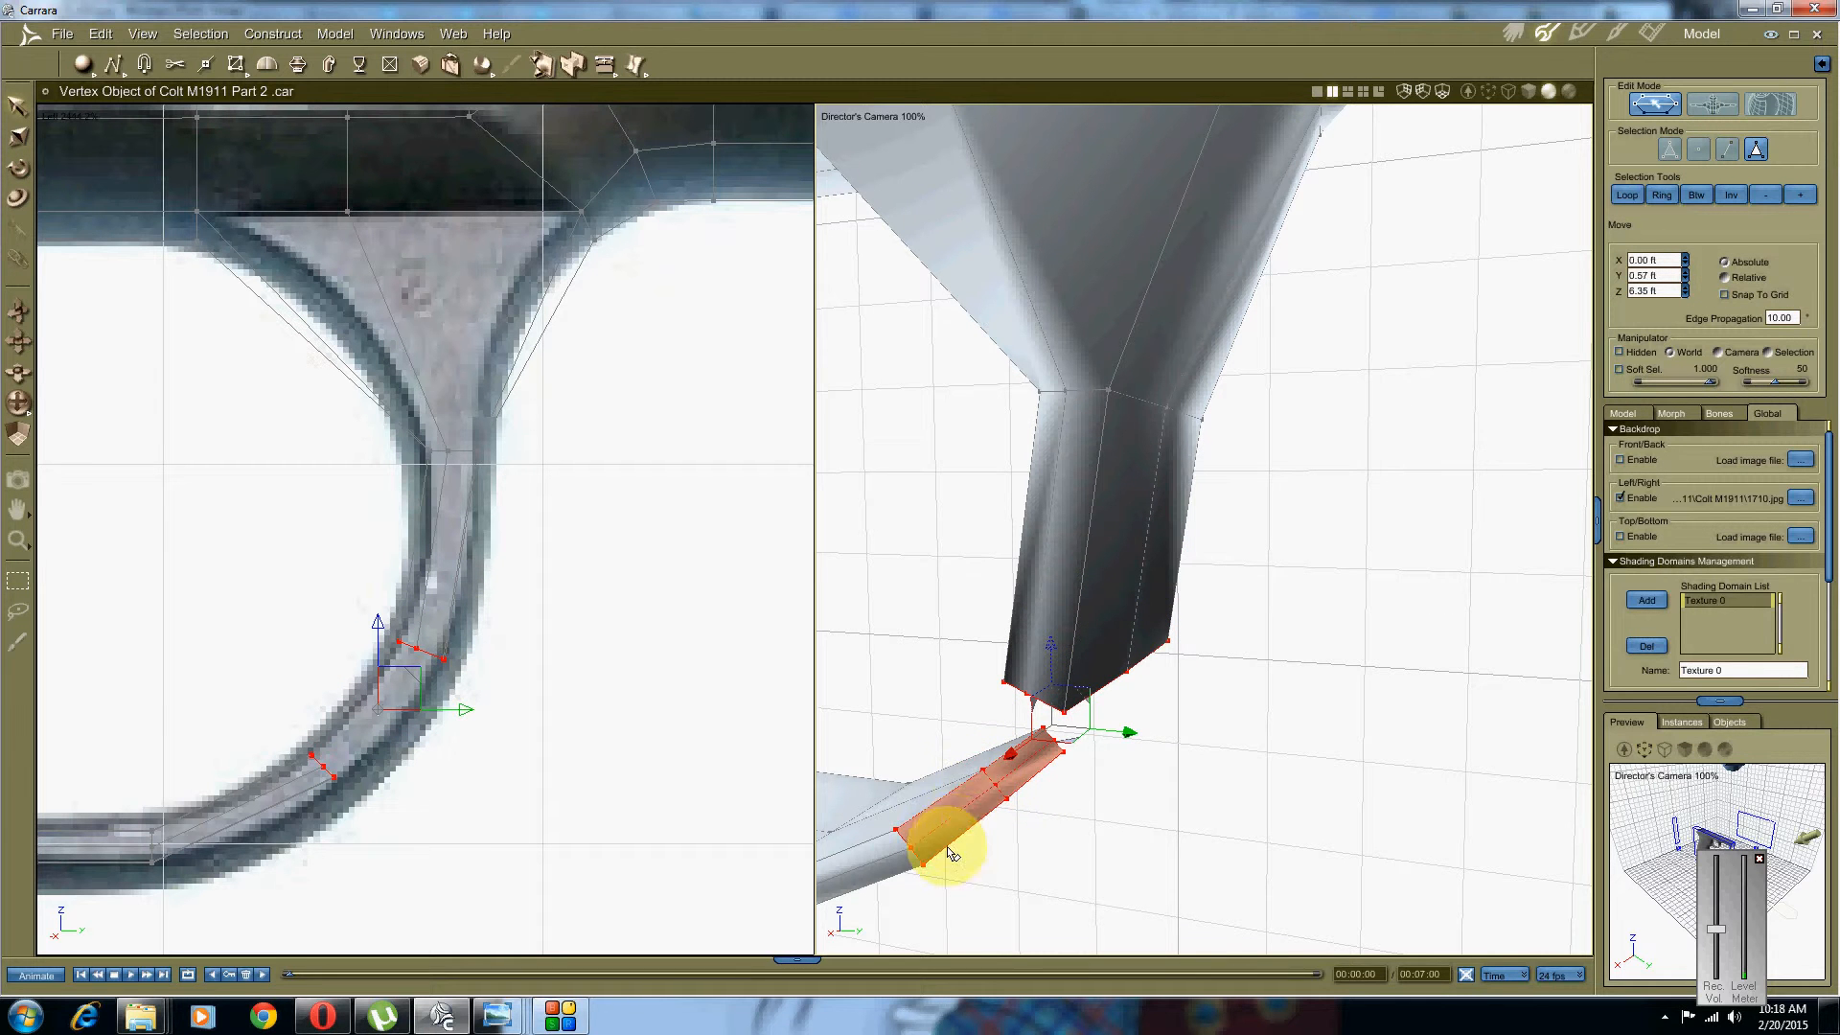
pyautogui.moveTo(946, 845); pyautogui.dragTo(966, 805, button='middle')
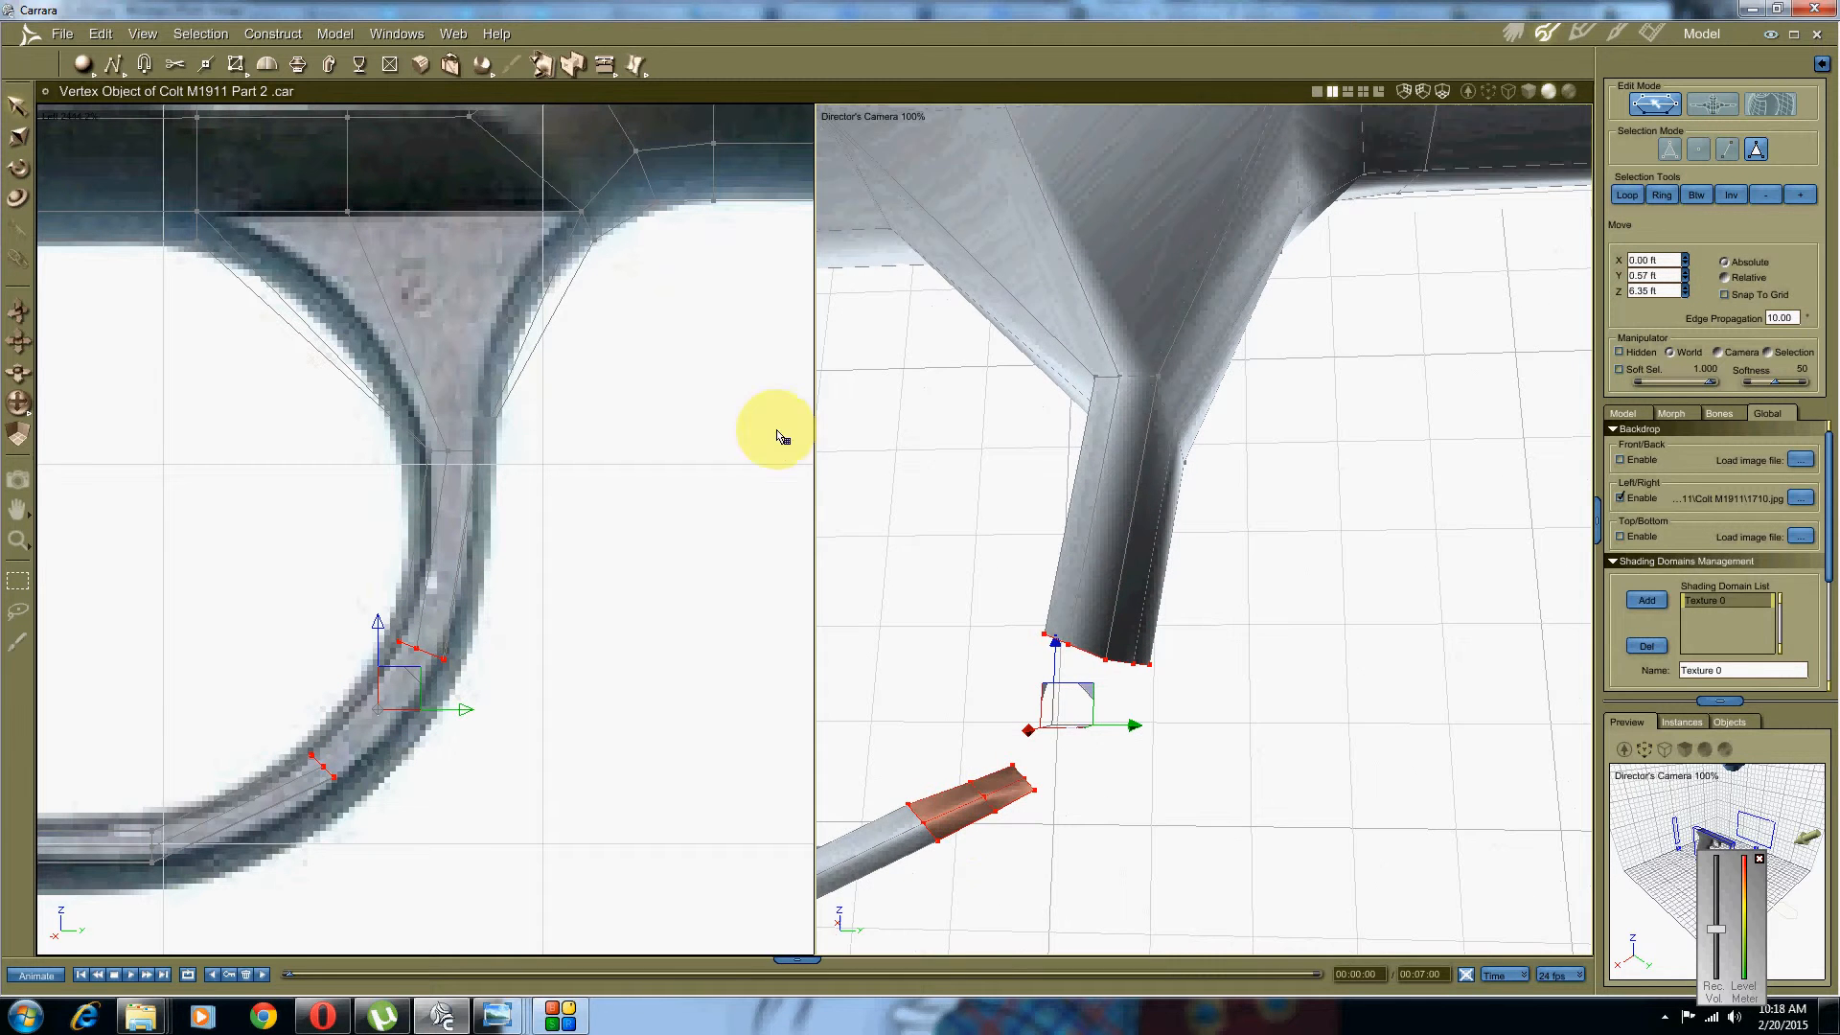
pyautogui.click(571, 72)
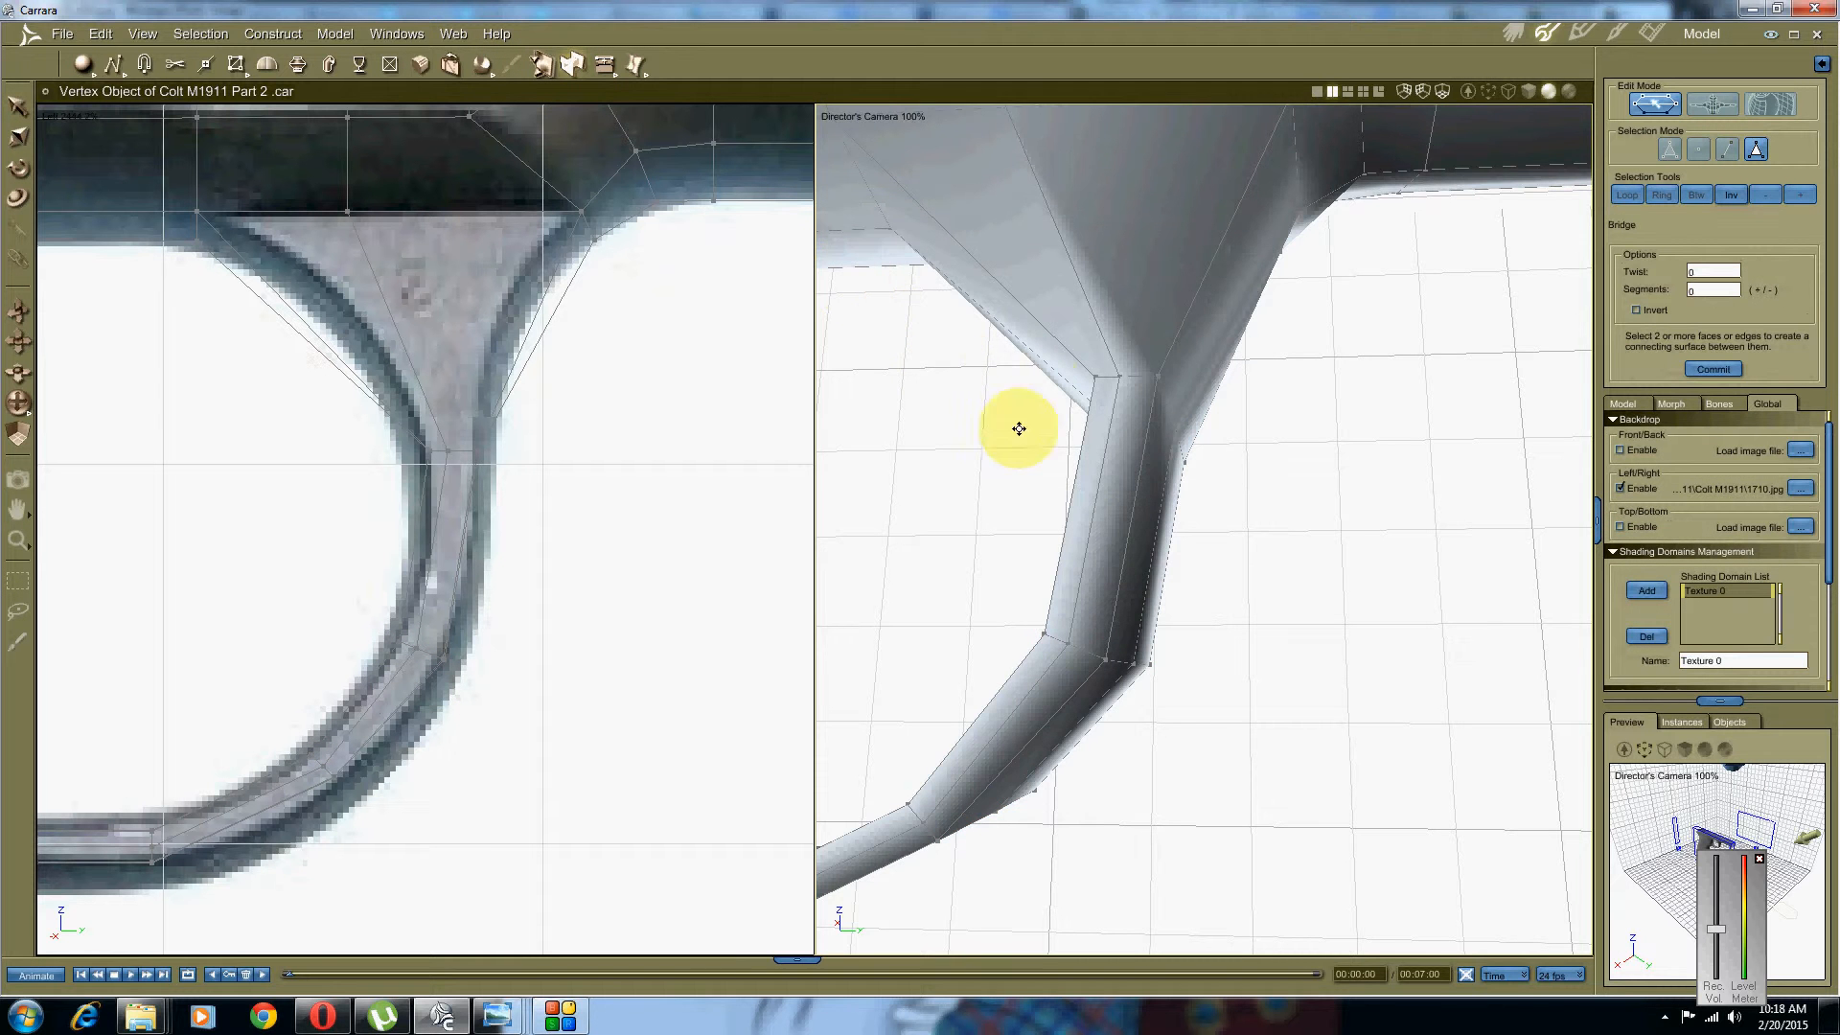
# Step: Inspect the closed trigger guard loop from several angles, then switch to edge selection
pyautogui.scroll(-5, 1039, 391)
pyautogui.moveTo(1039, 391); pyautogui.dragTo(1368, 525, button='middle')
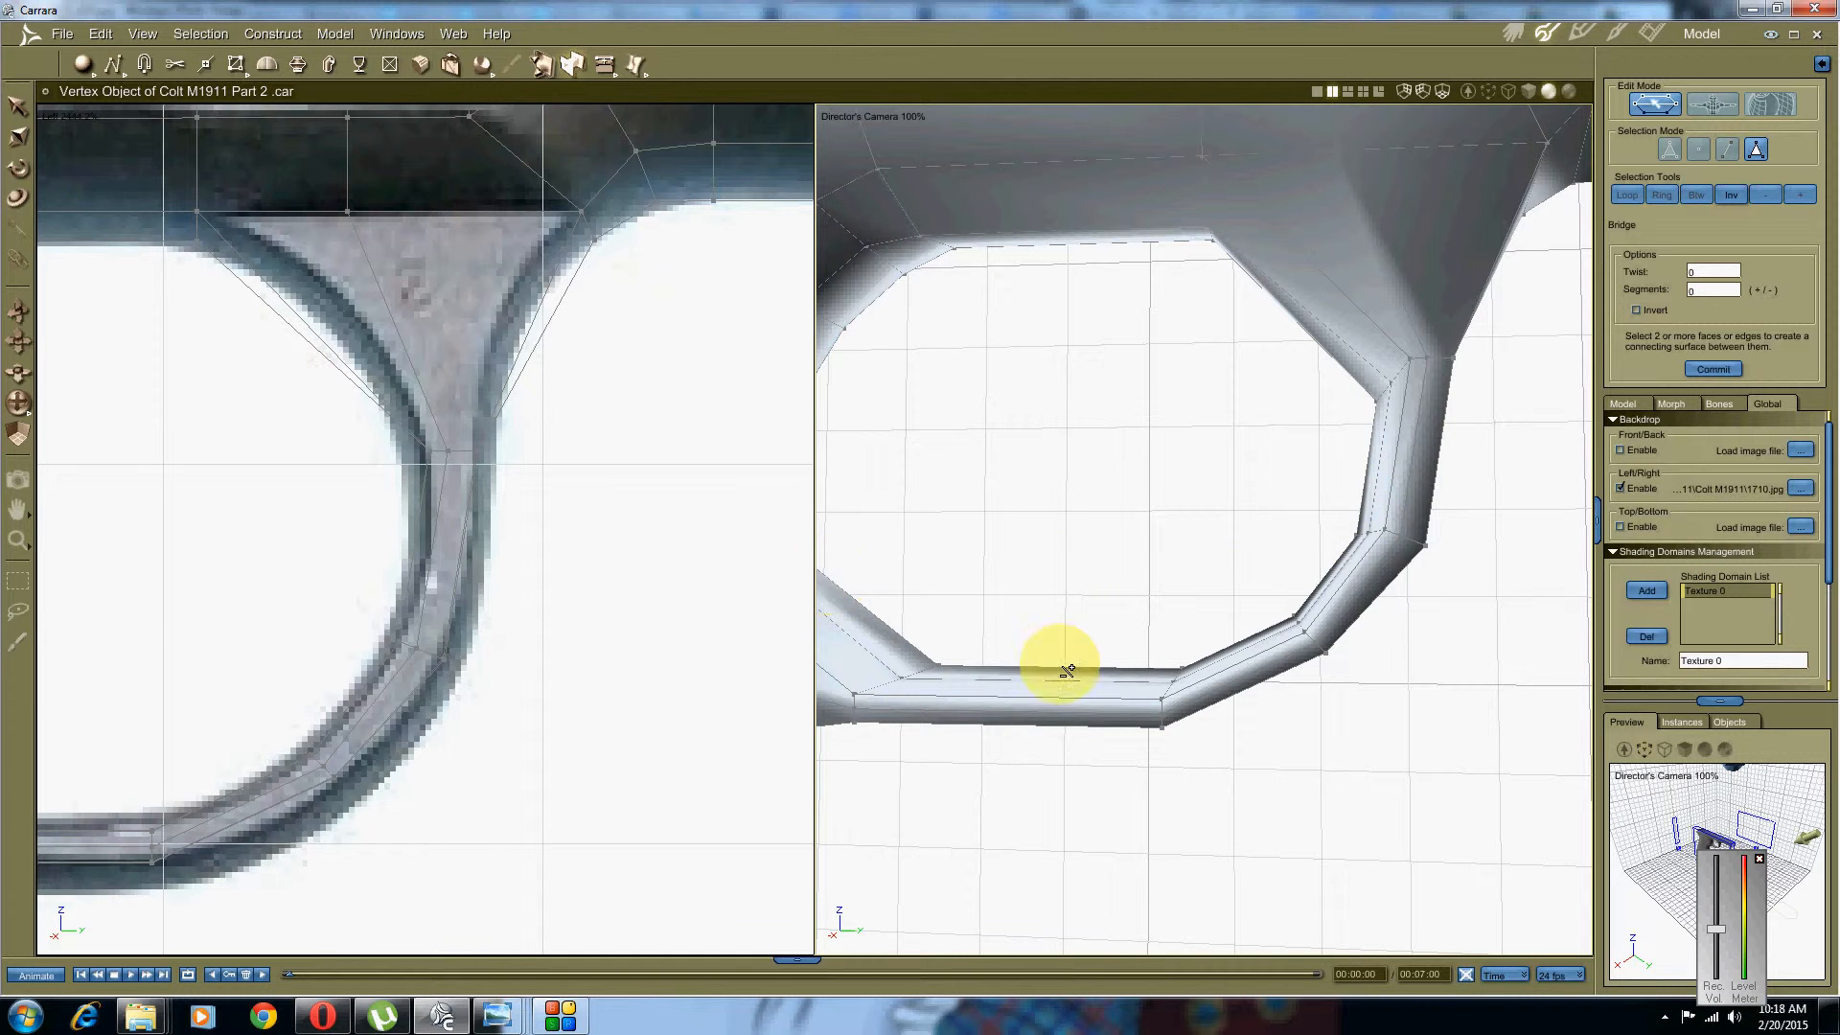
pyautogui.moveTo(1060, 657); pyautogui.dragTo(1163, 624, button='middle')
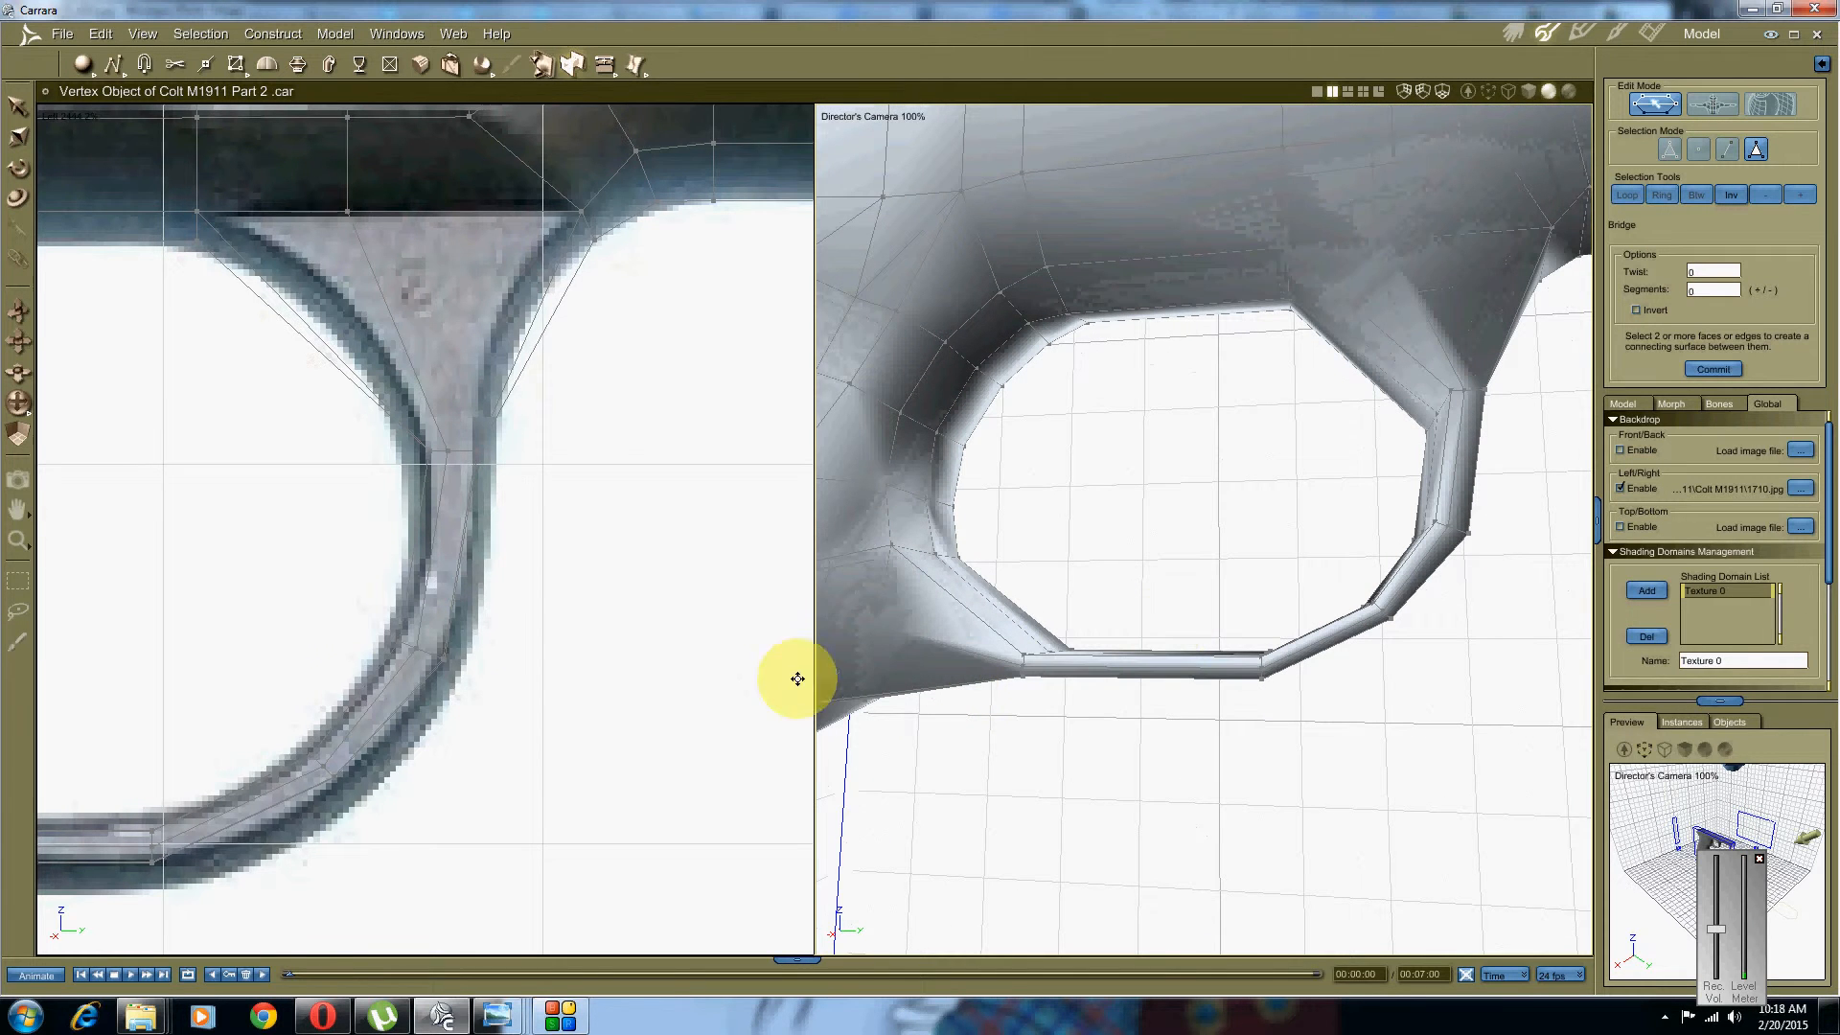
pyautogui.scroll(2, 586, 627)
pyautogui.moveTo(586, 627); pyautogui.dragTo(811, 556, button='middle')
pyautogui.moveTo(120, 687); pyautogui.dragTo(561, 665, button='middle')
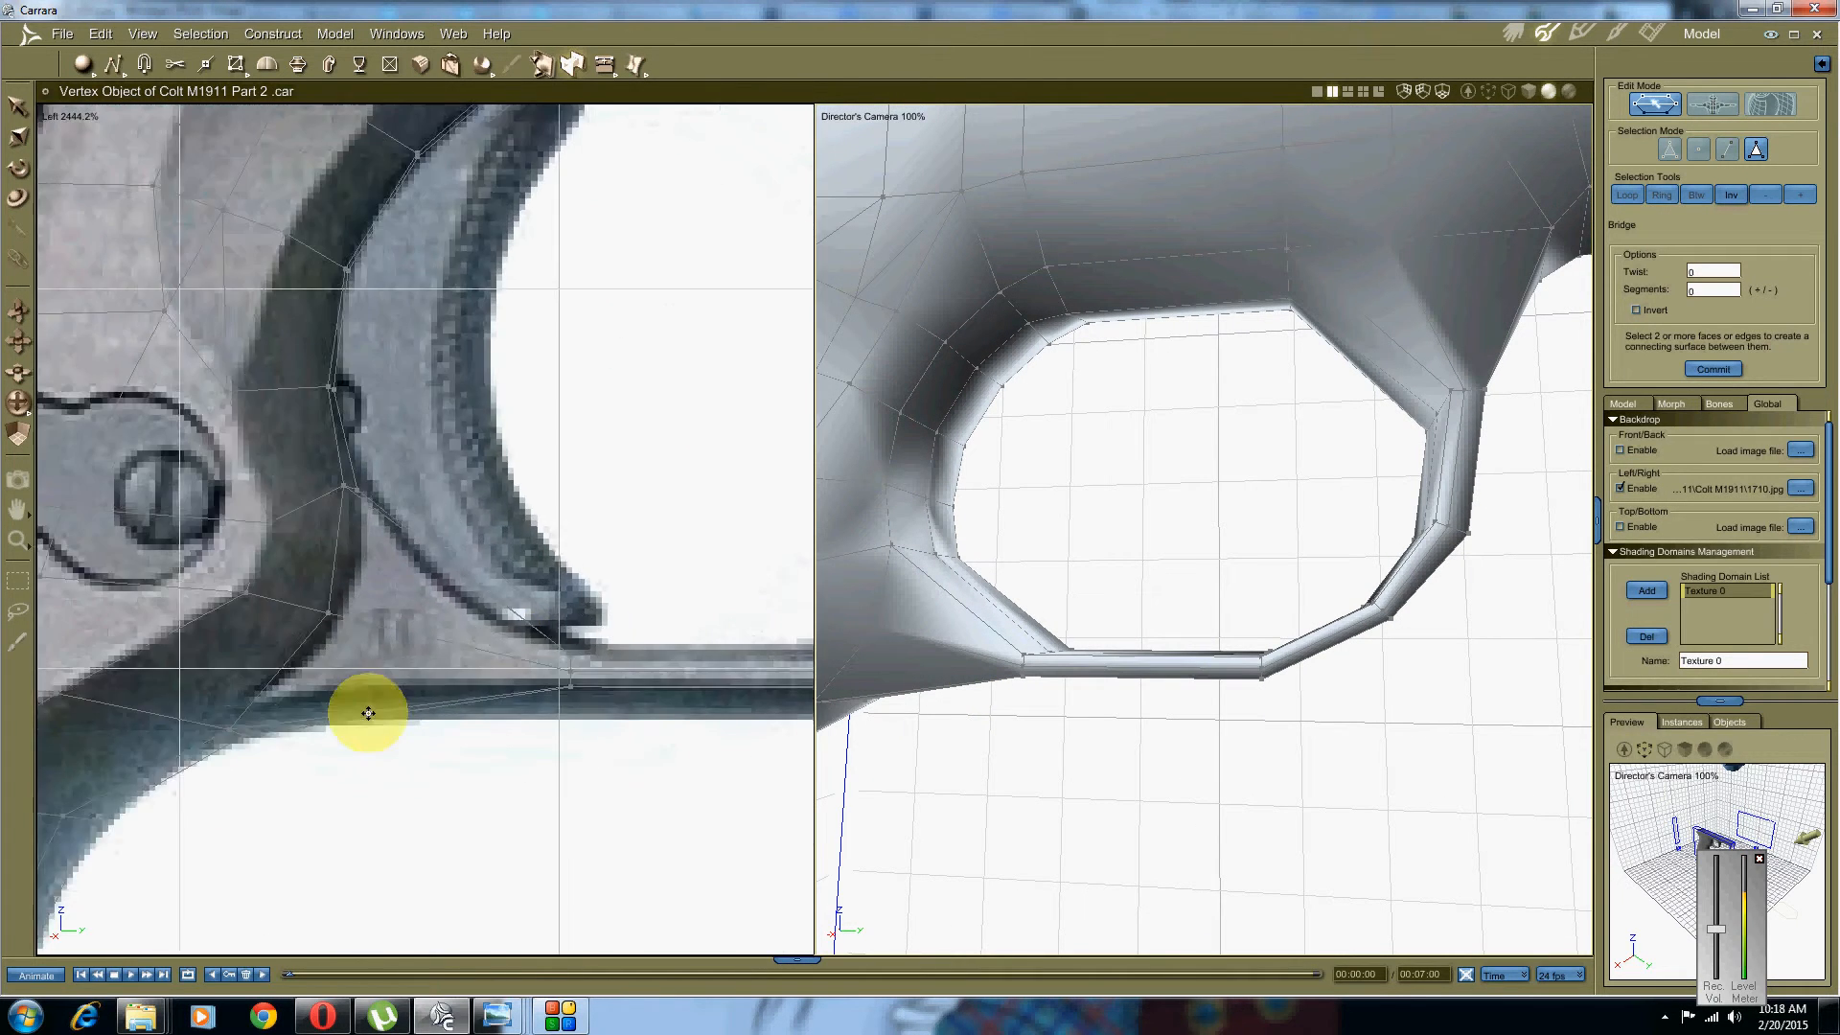
pyautogui.scroll(2, 354, 713)
pyautogui.moveTo(343, 713); pyautogui.dragTo(303, 715, button='middle')
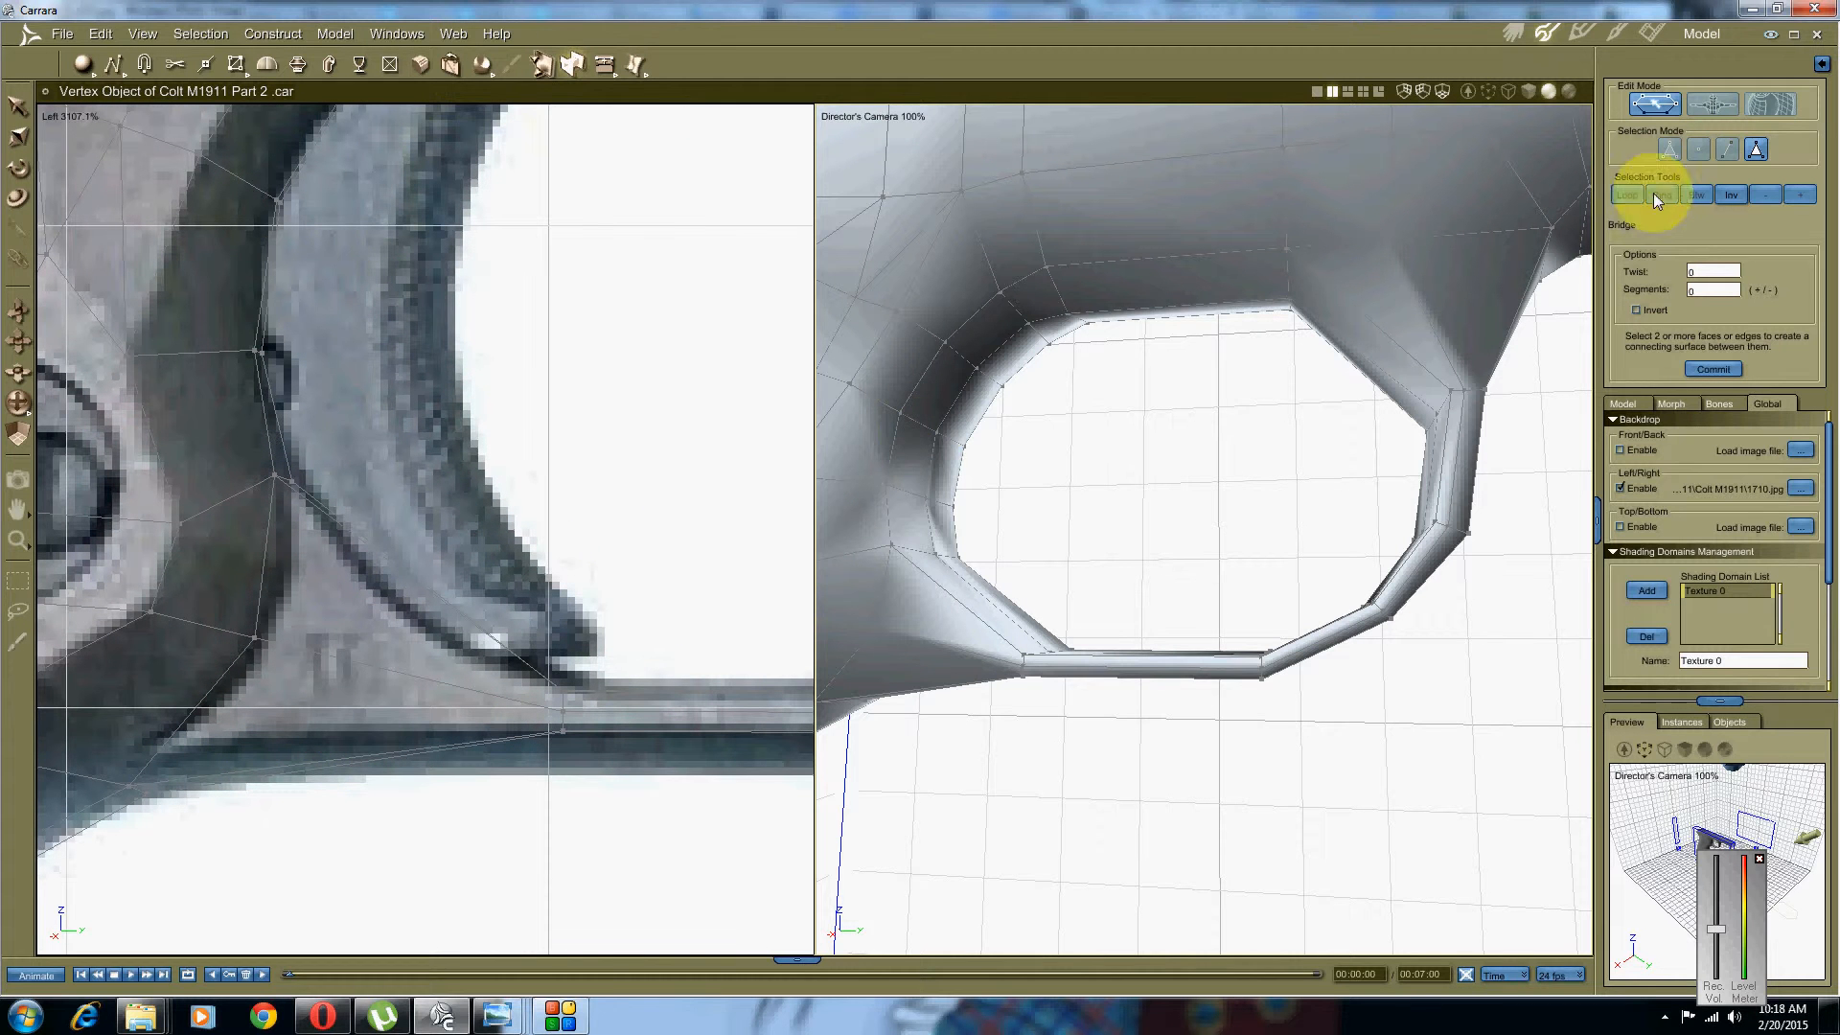
pyautogui.click(1727, 154)
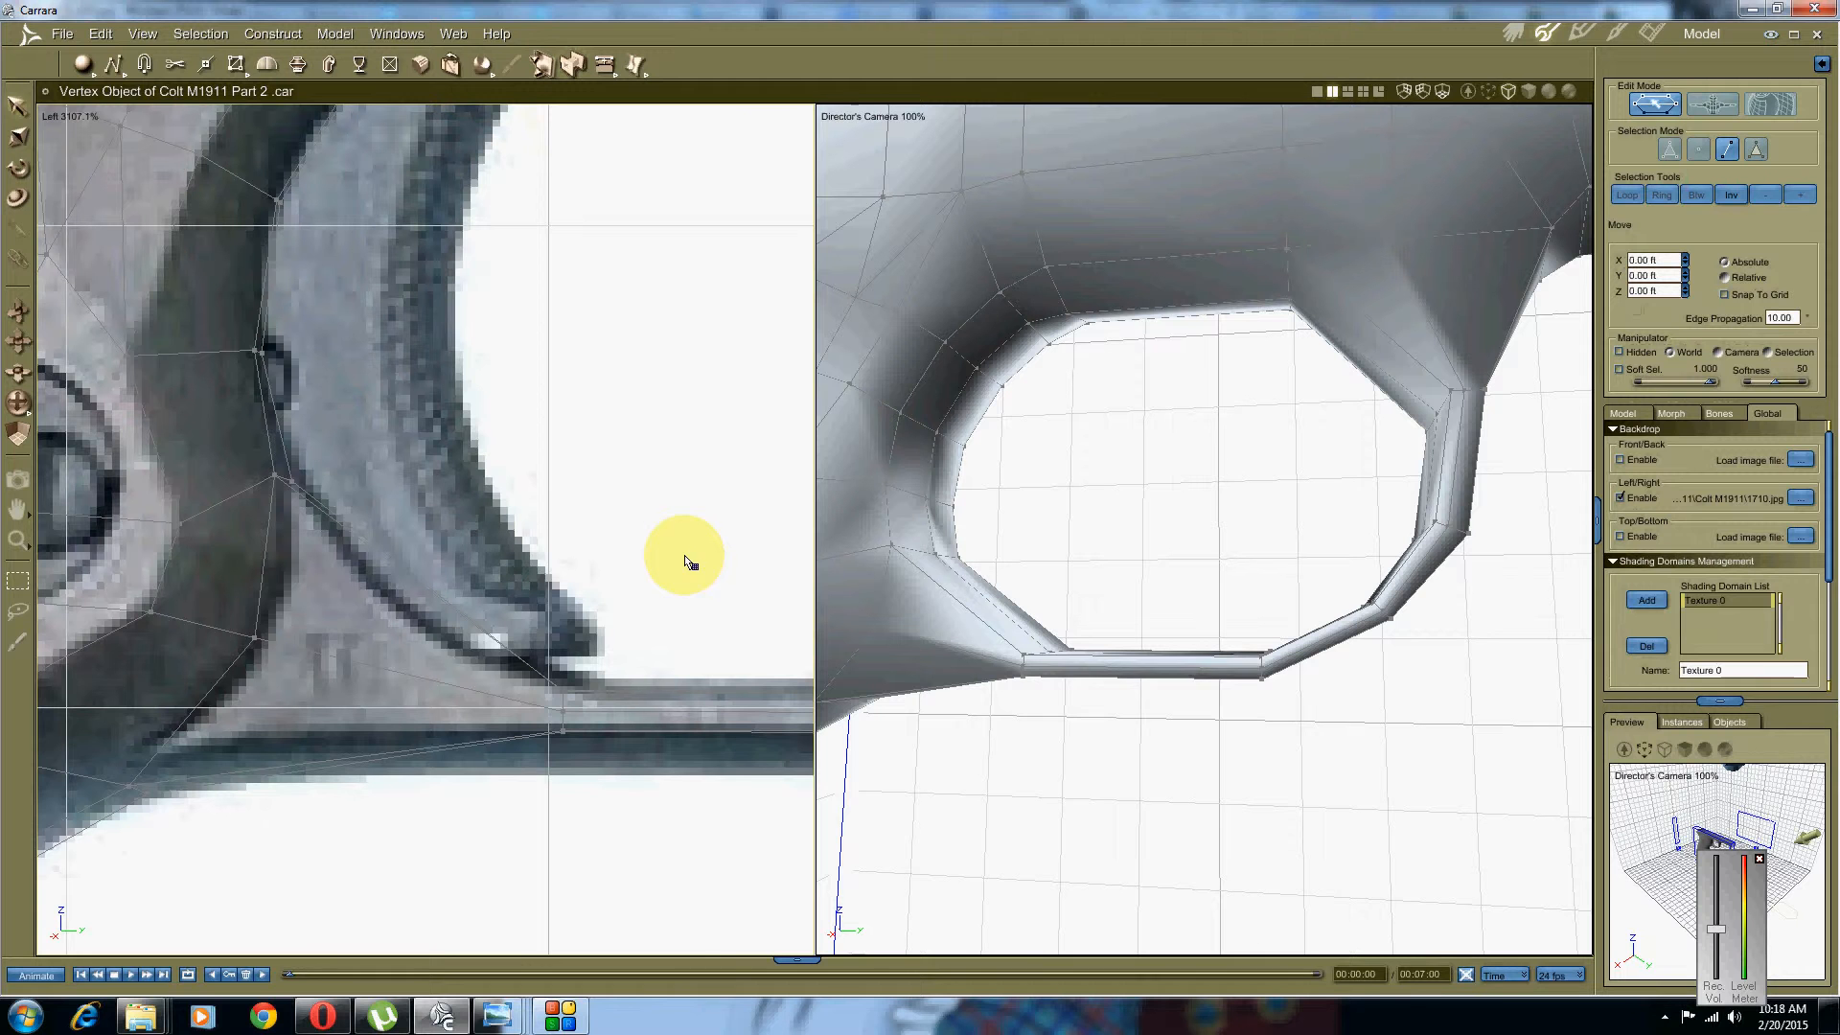
# Step: Extrude the edge where the bottom bar meets the frame into a new face and narrow it
pyautogui.moveTo(606, 659); pyautogui.dragTo(513, 873)
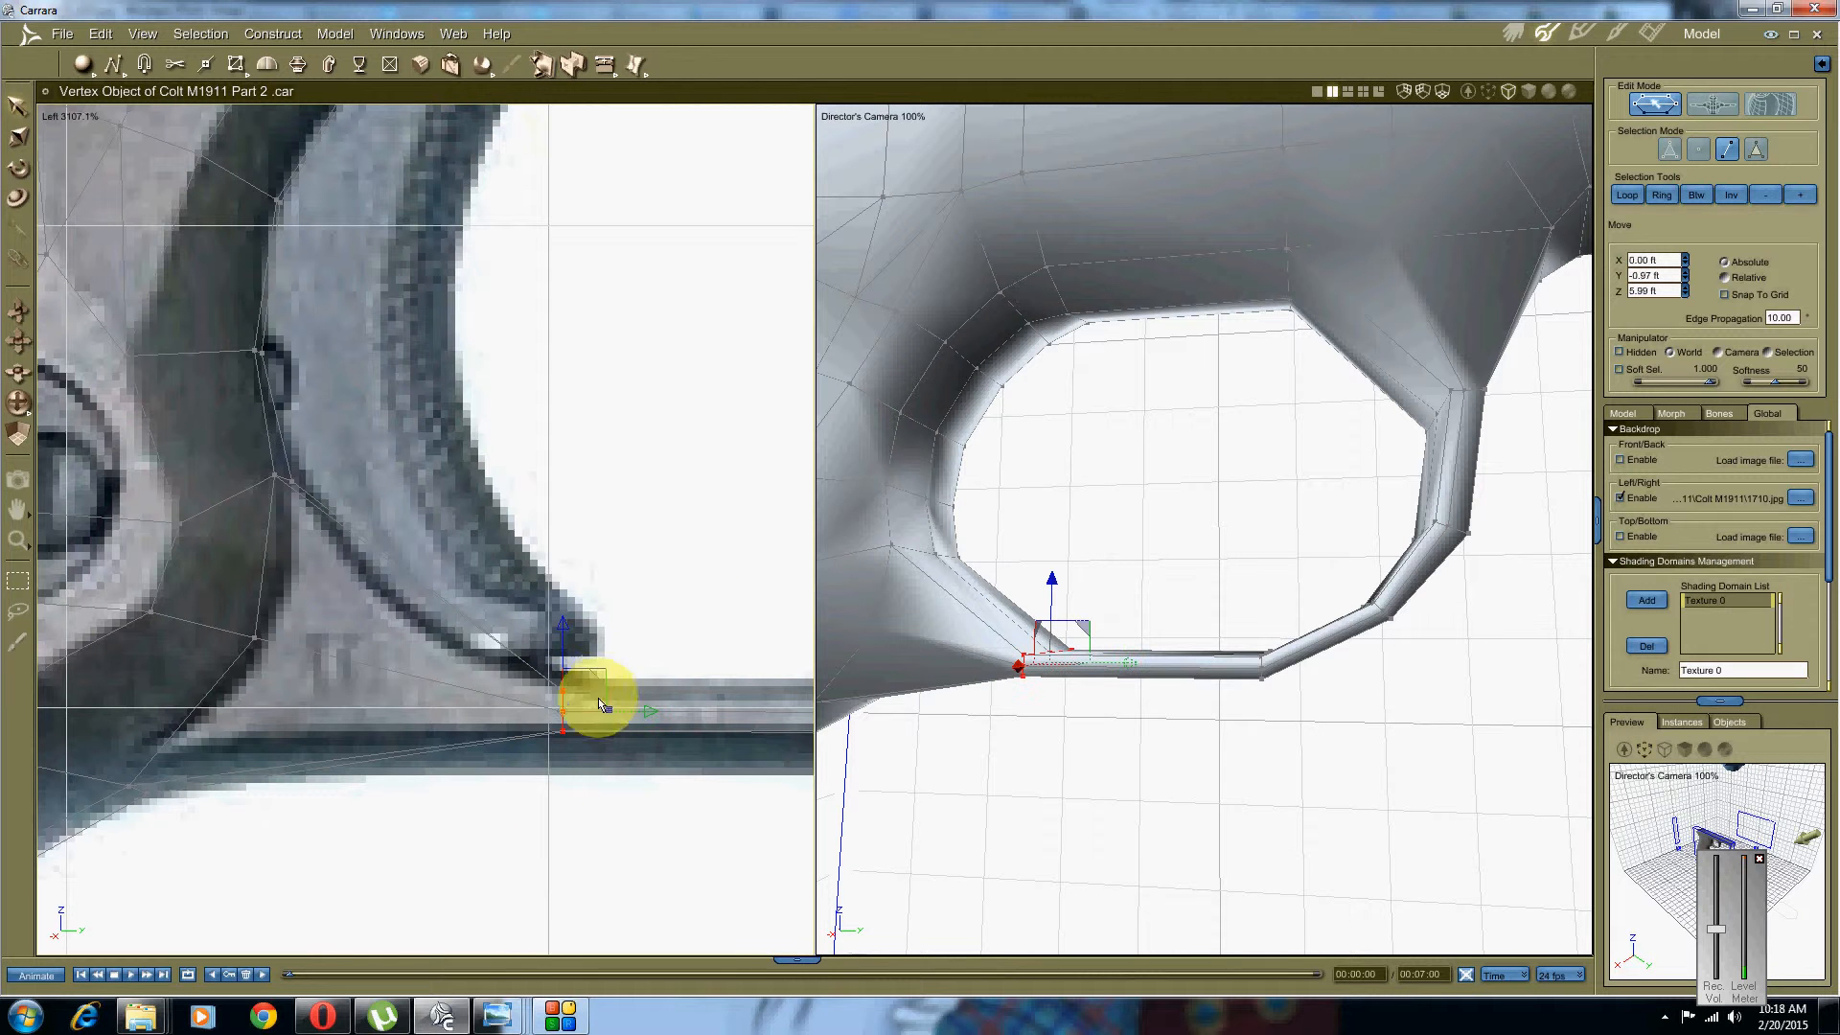
pyautogui.click(602, 67)
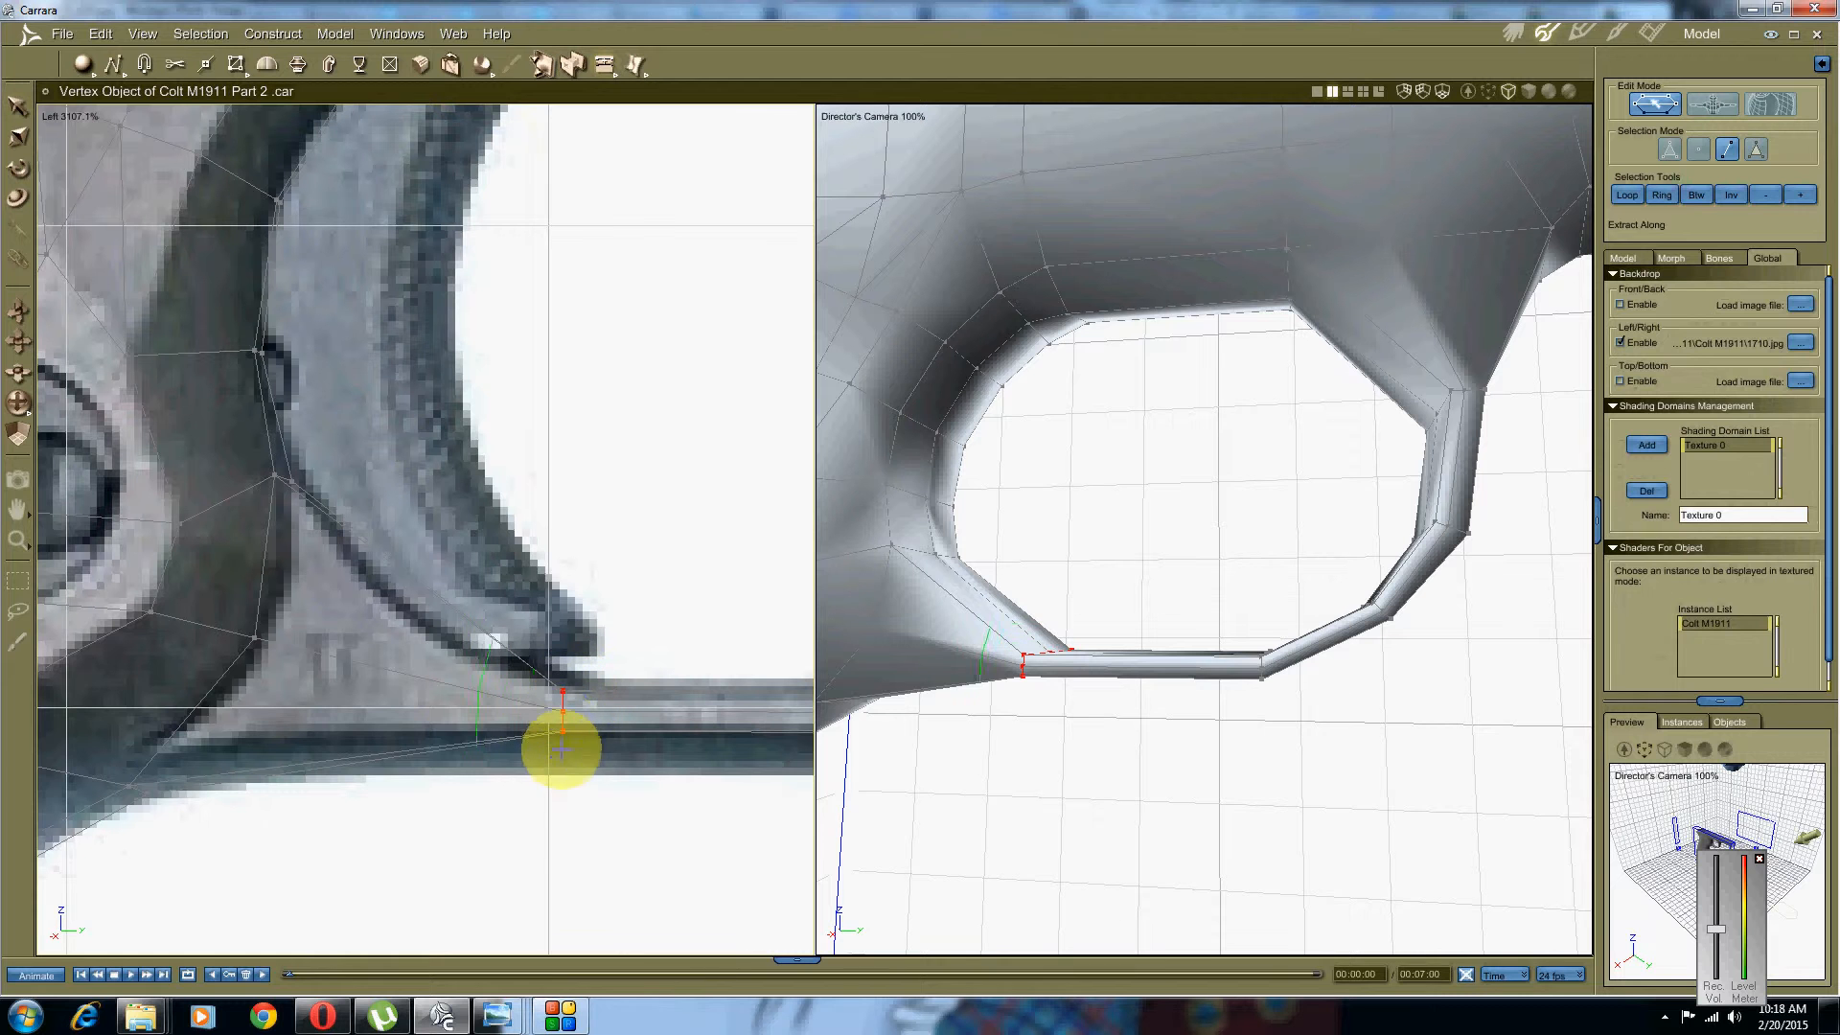
pyautogui.click(562, 791)
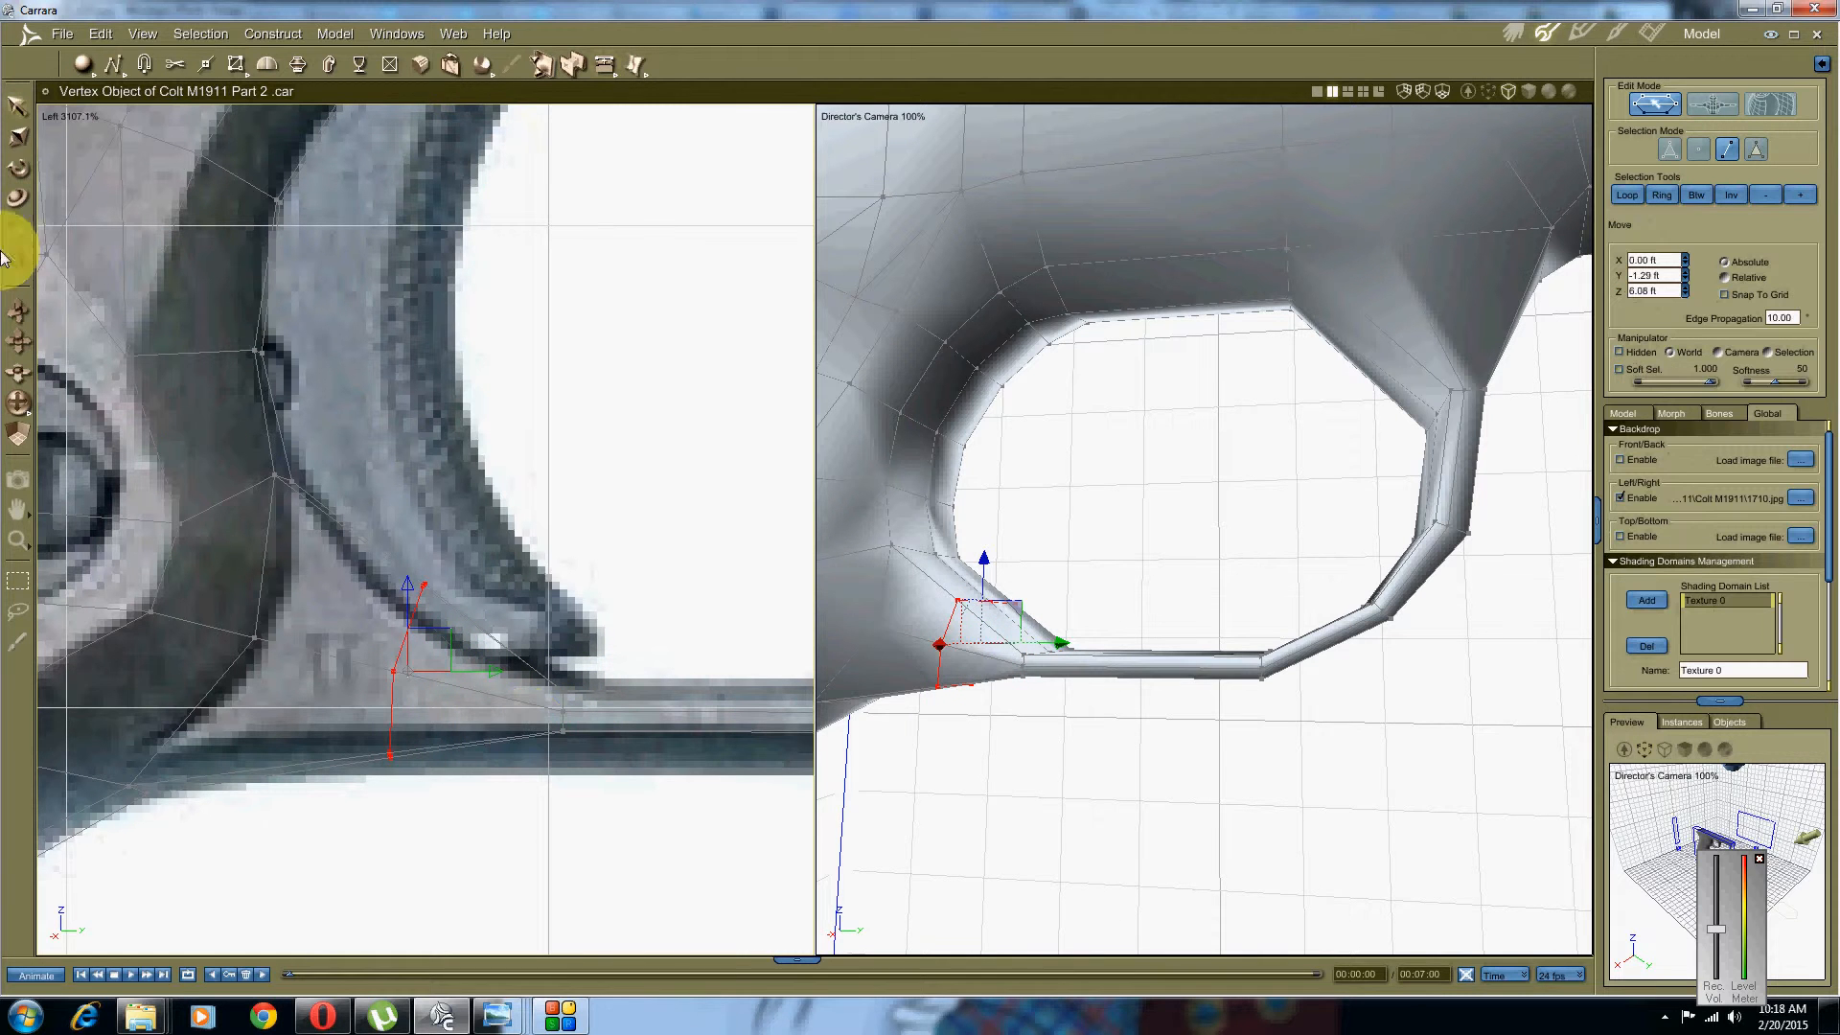
pyautogui.rightClick(406, 464)
pyautogui.click(385, 438)
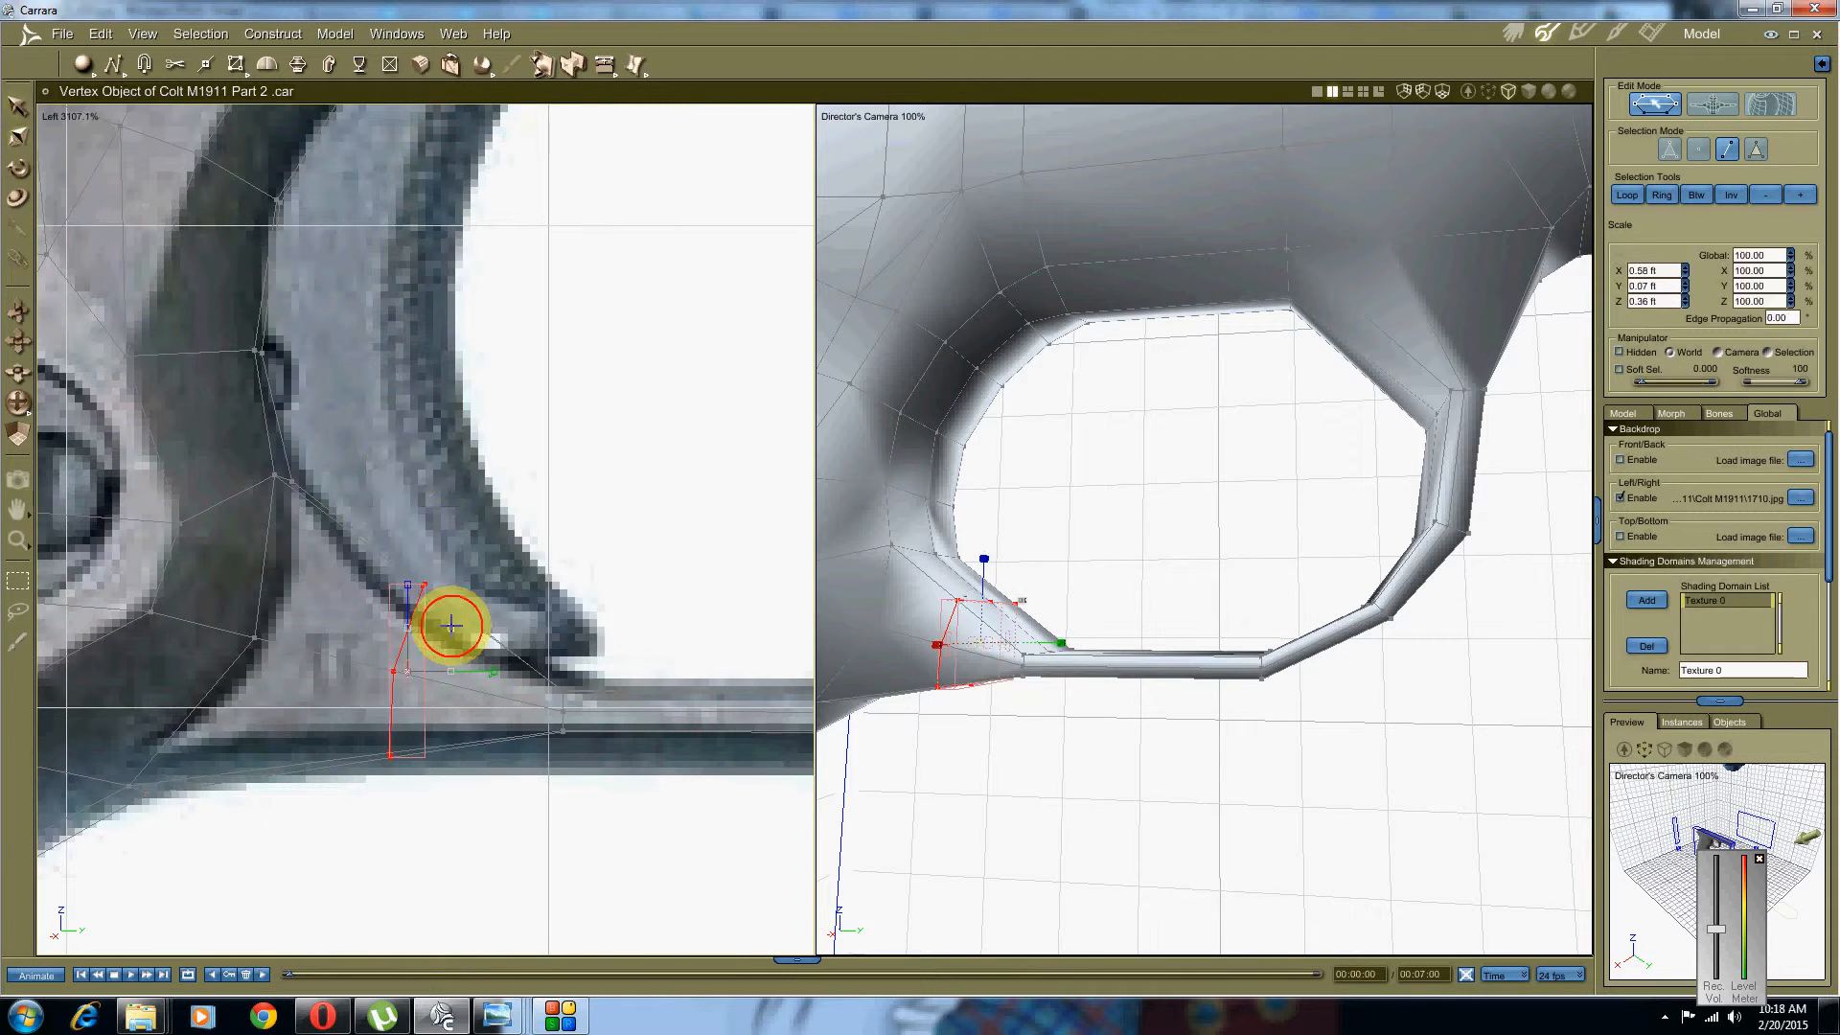
pyautogui.moveTo(493, 673); pyautogui.dragTo(422, 668)
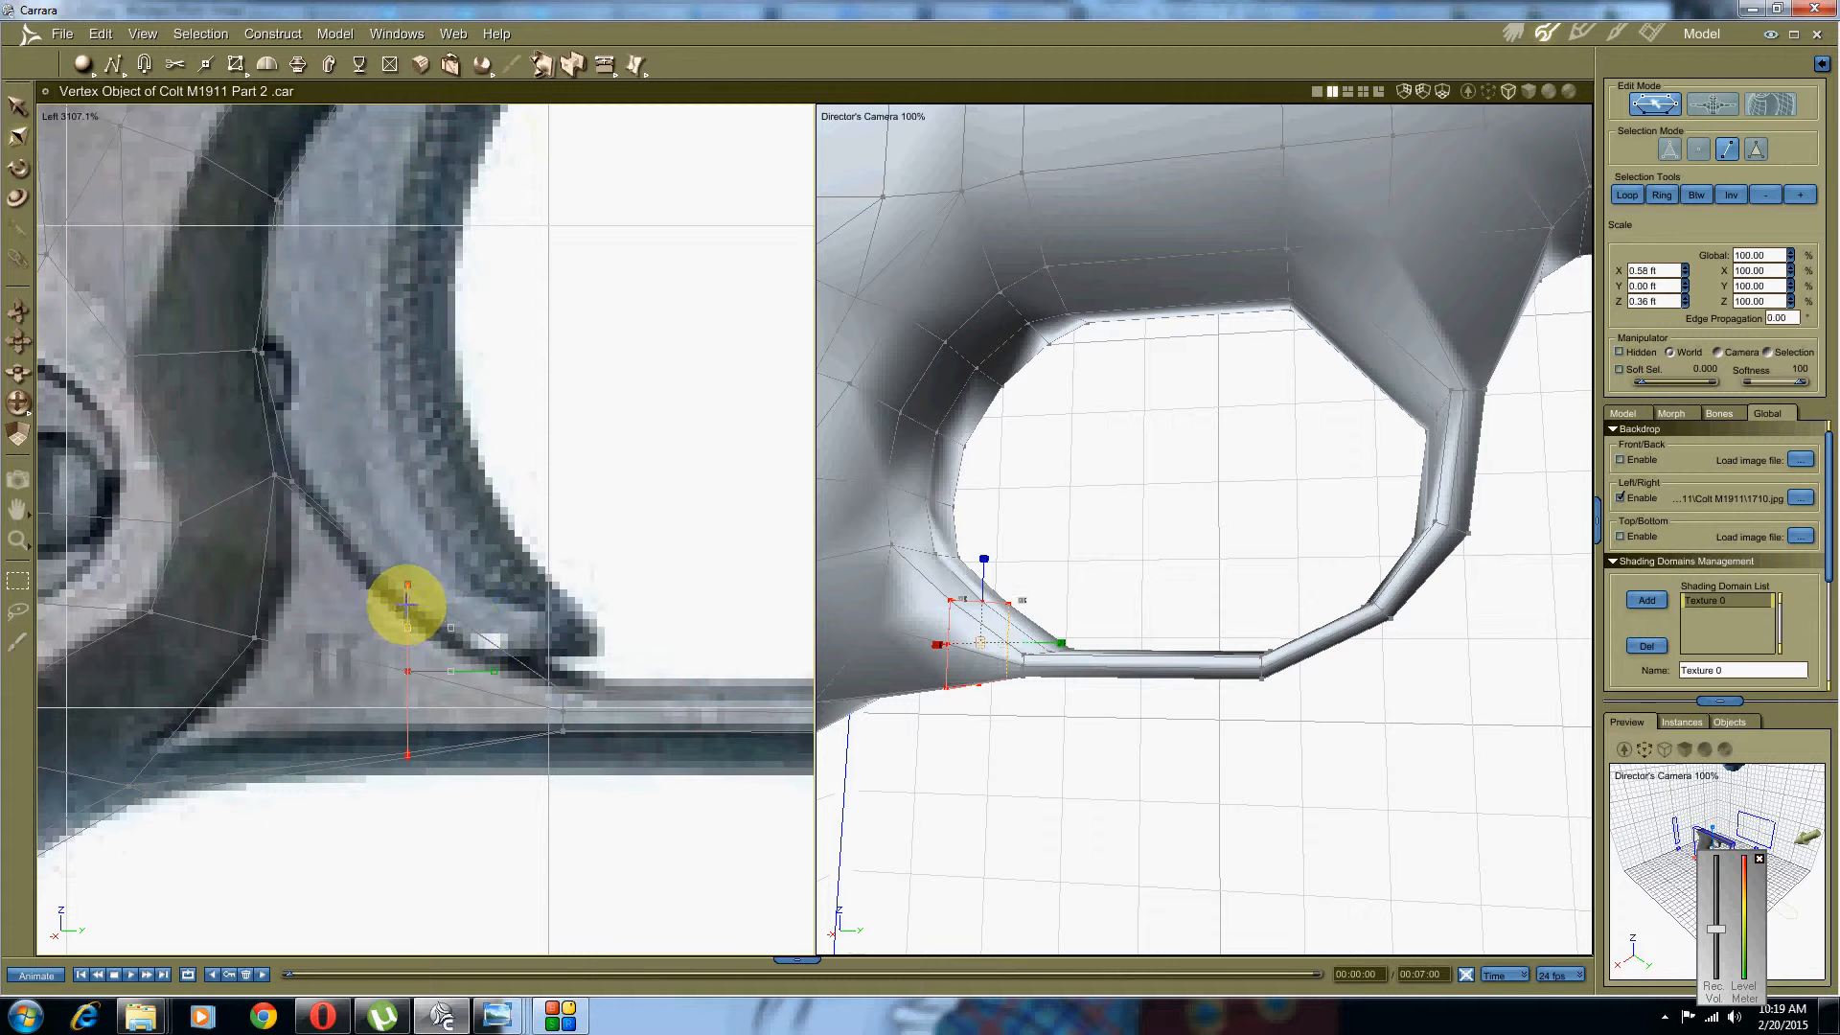
# Step: Reshape the new corner face to follow the reference photo
pyautogui.scroll(-2, 407, 621)
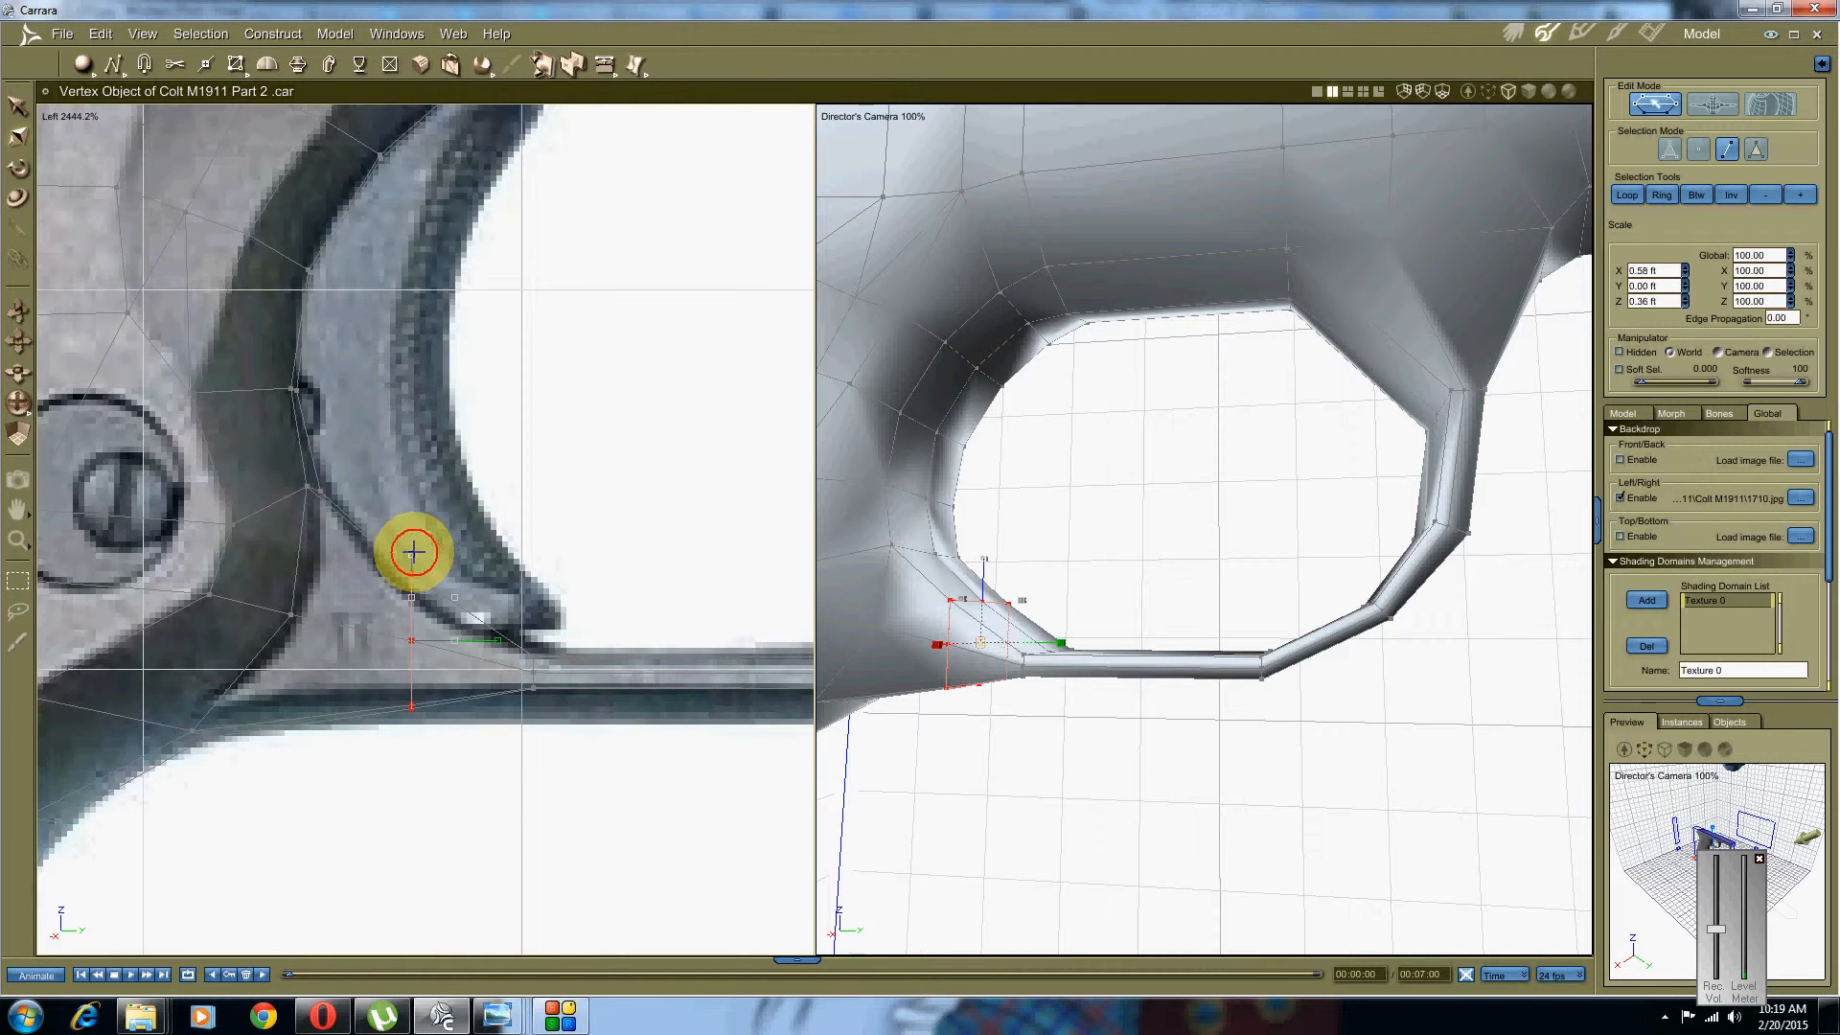
pyautogui.moveTo(413, 553); pyautogui.dragTo(415, 569)
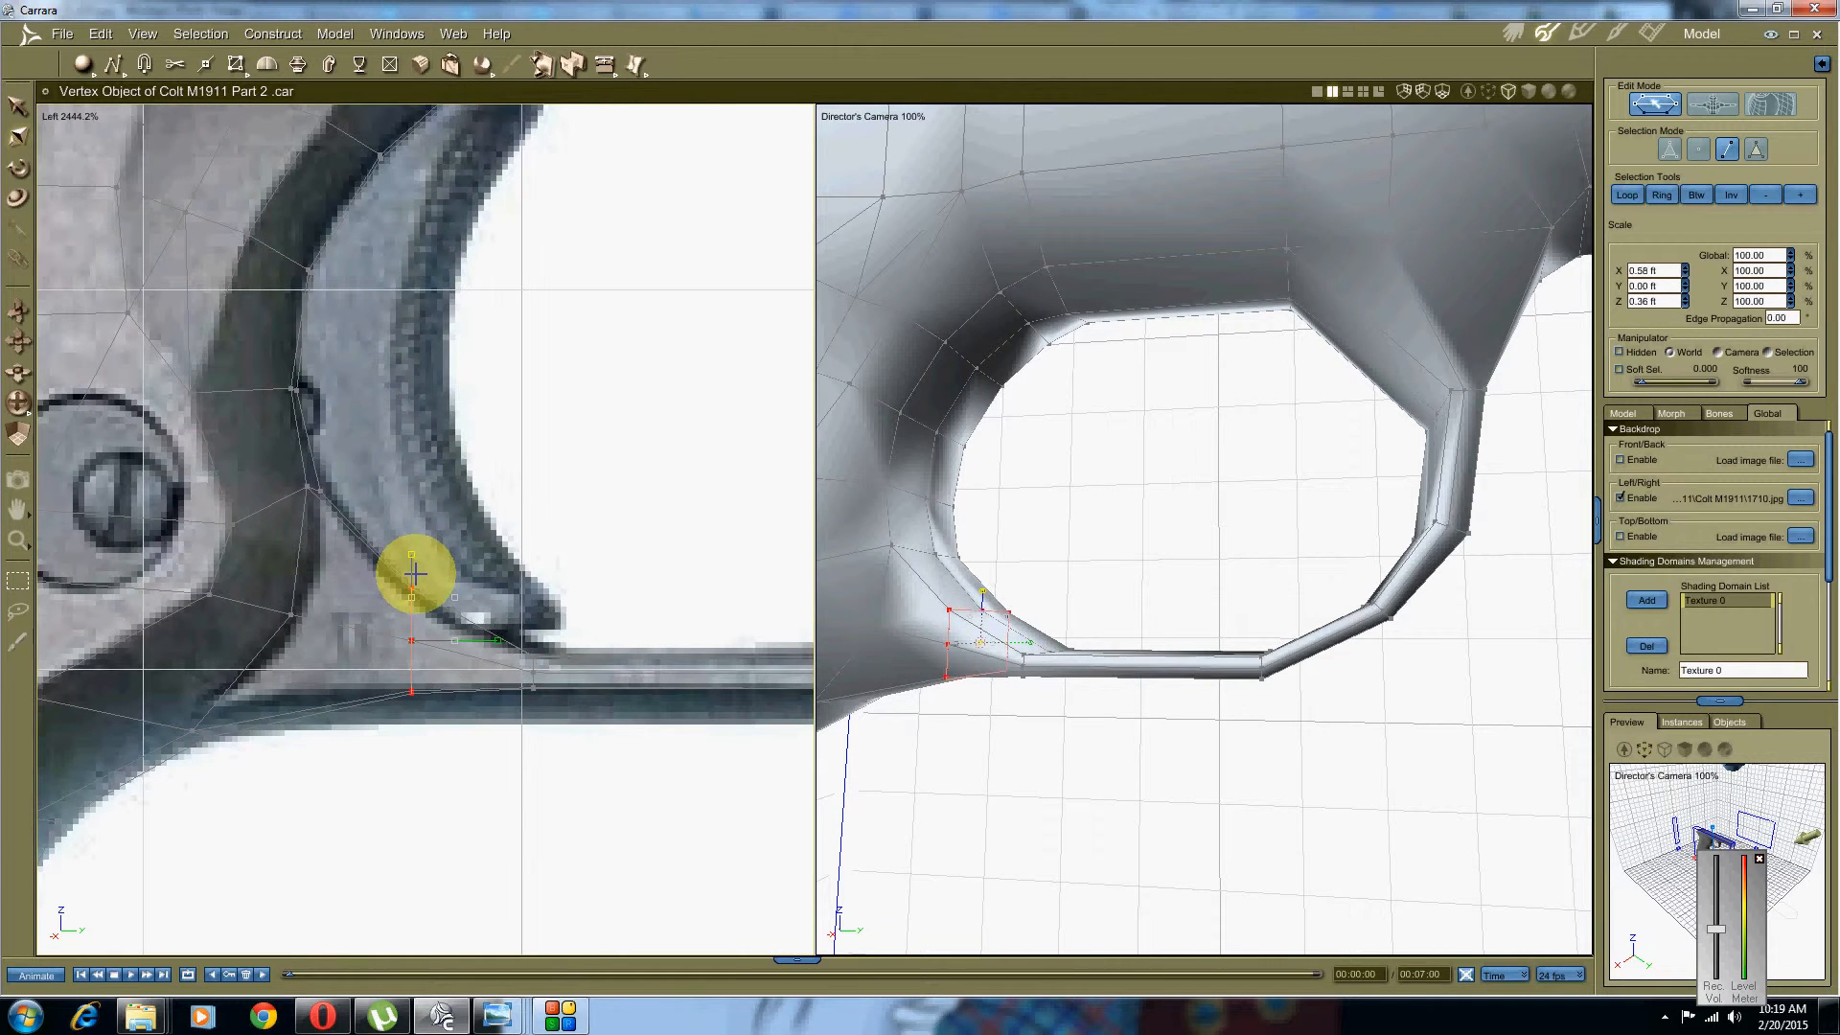
pyautogui.click(509, 546)
pyautogui.scroll(2, 460, 565)
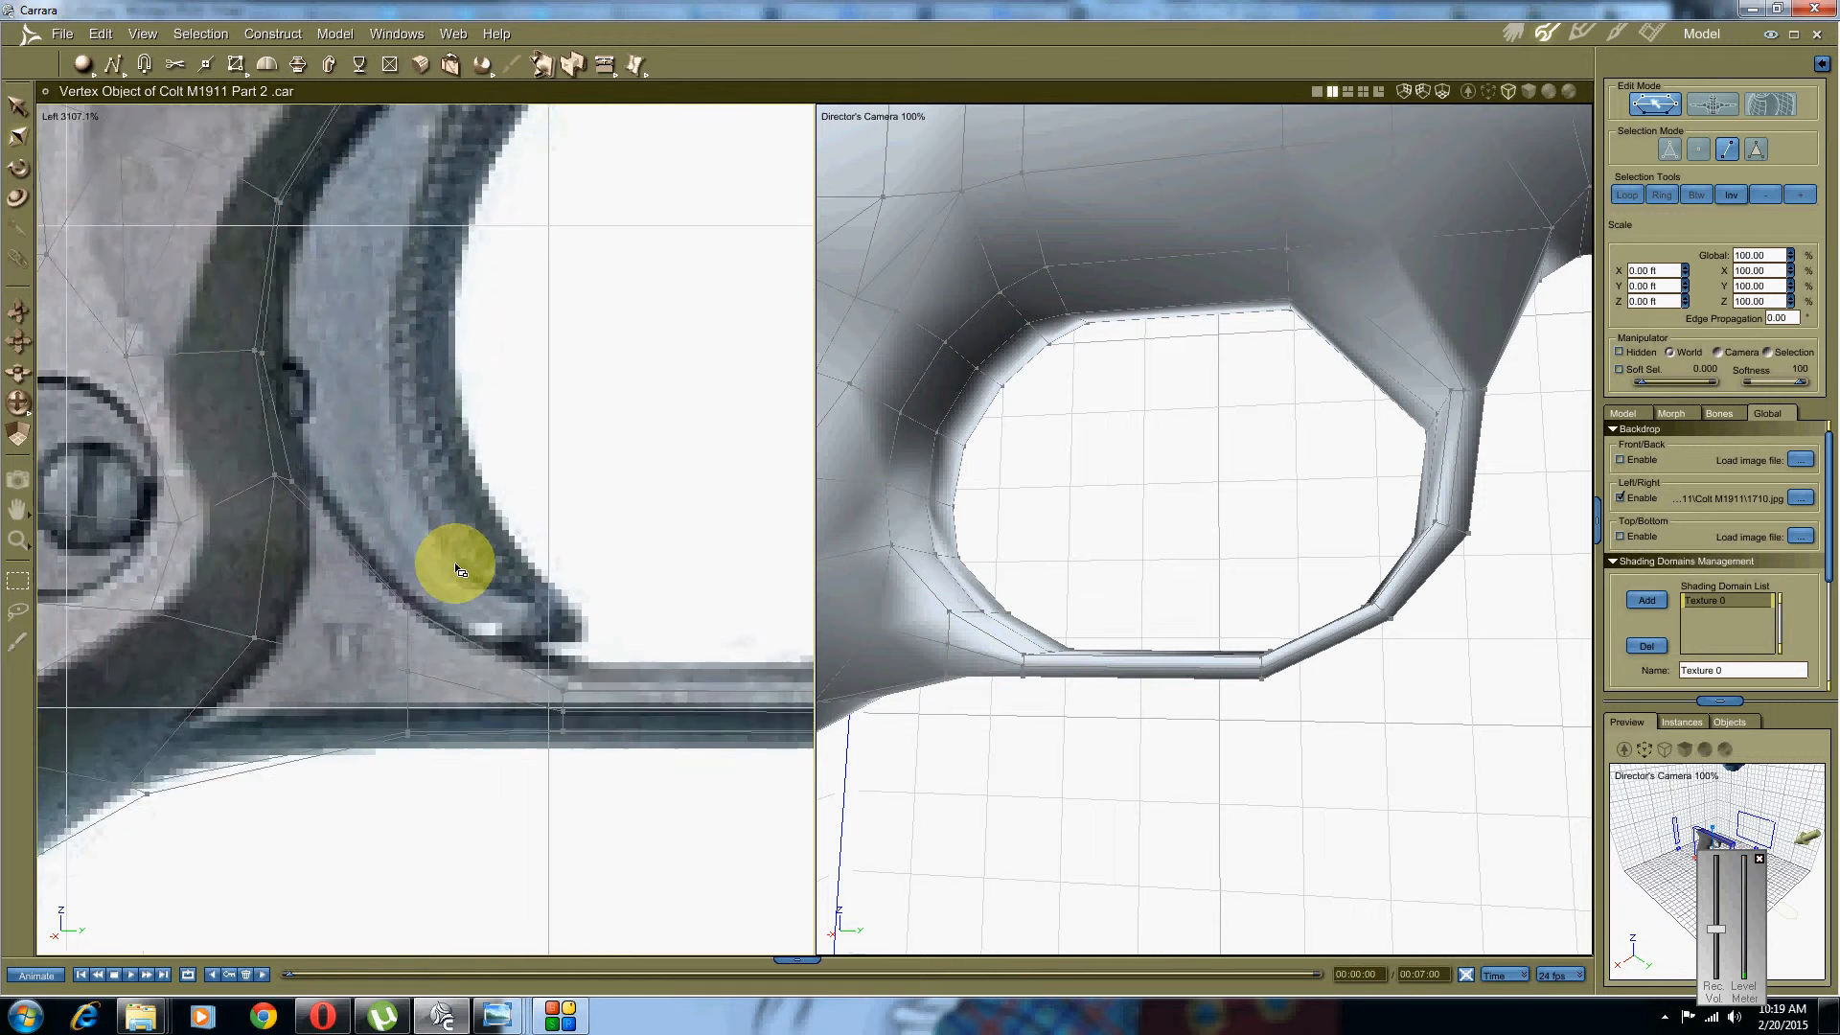
pyautogui.scroll(-1, 464, 571)
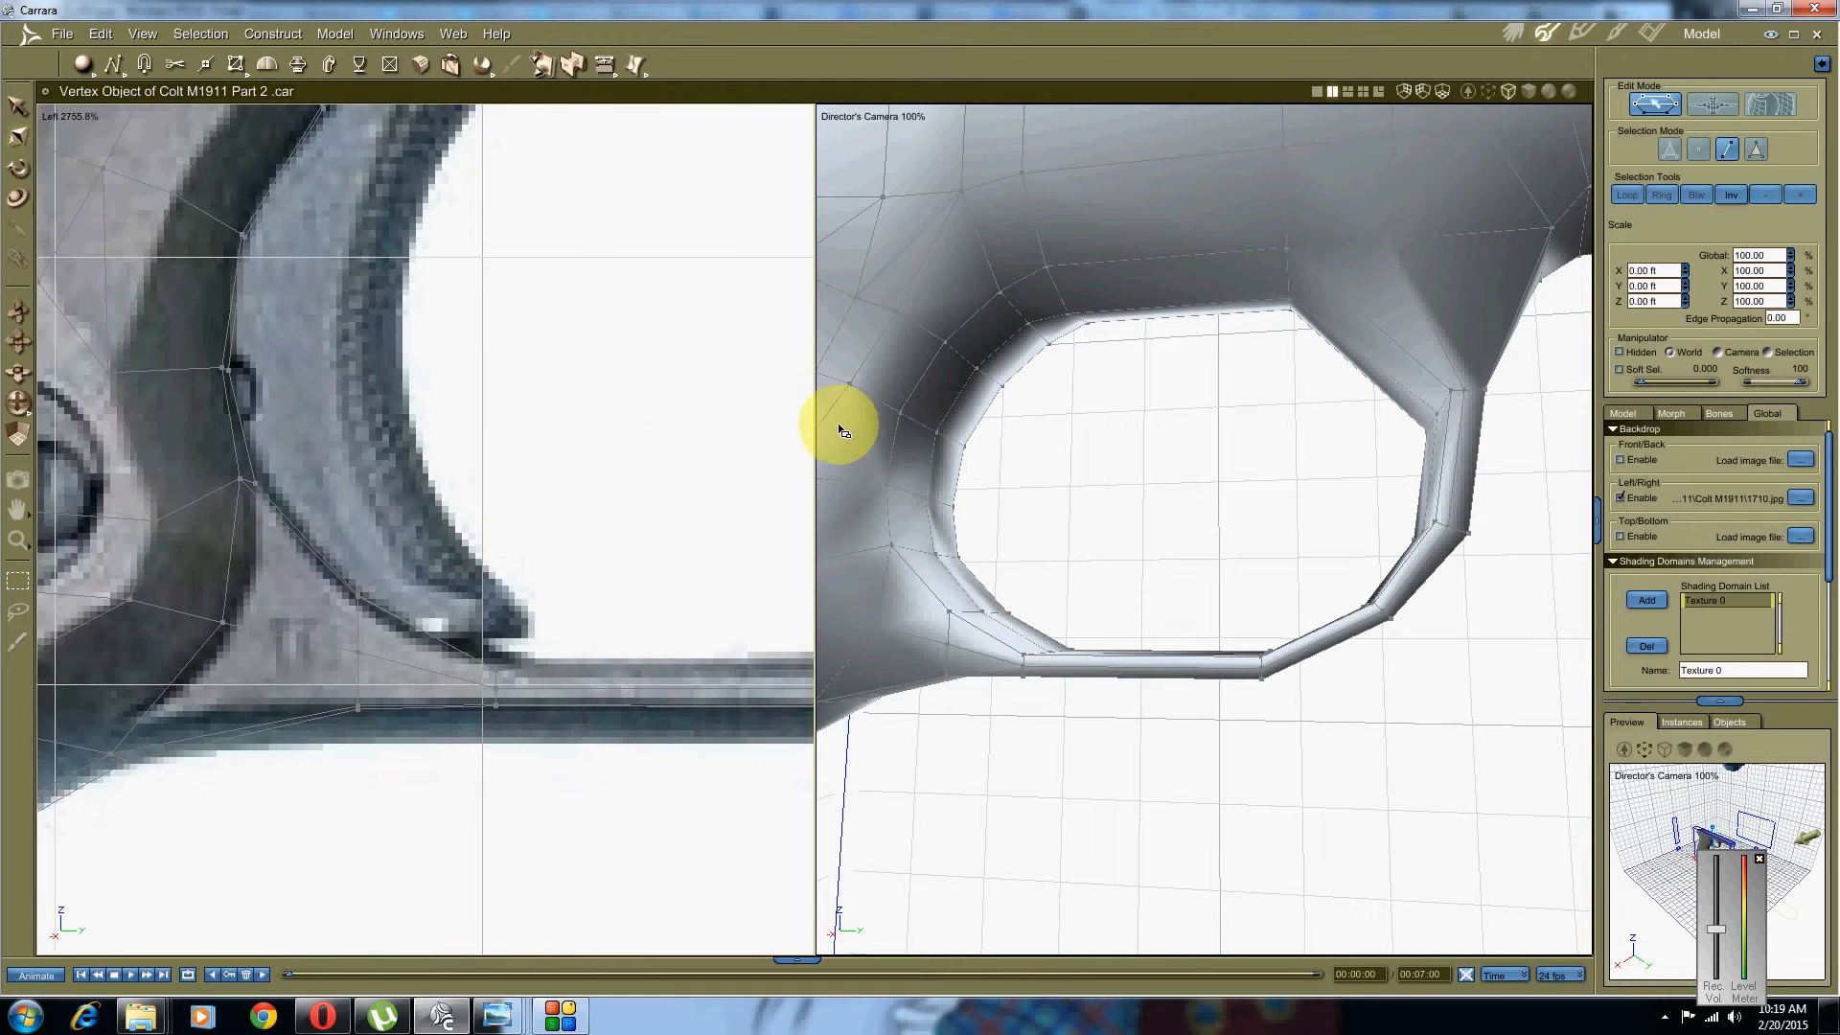
# Step: Lower the rear corner vertices onto the guard outline, one ending at Z 5.91 ft
pyautogui.rightClick(480, 450)
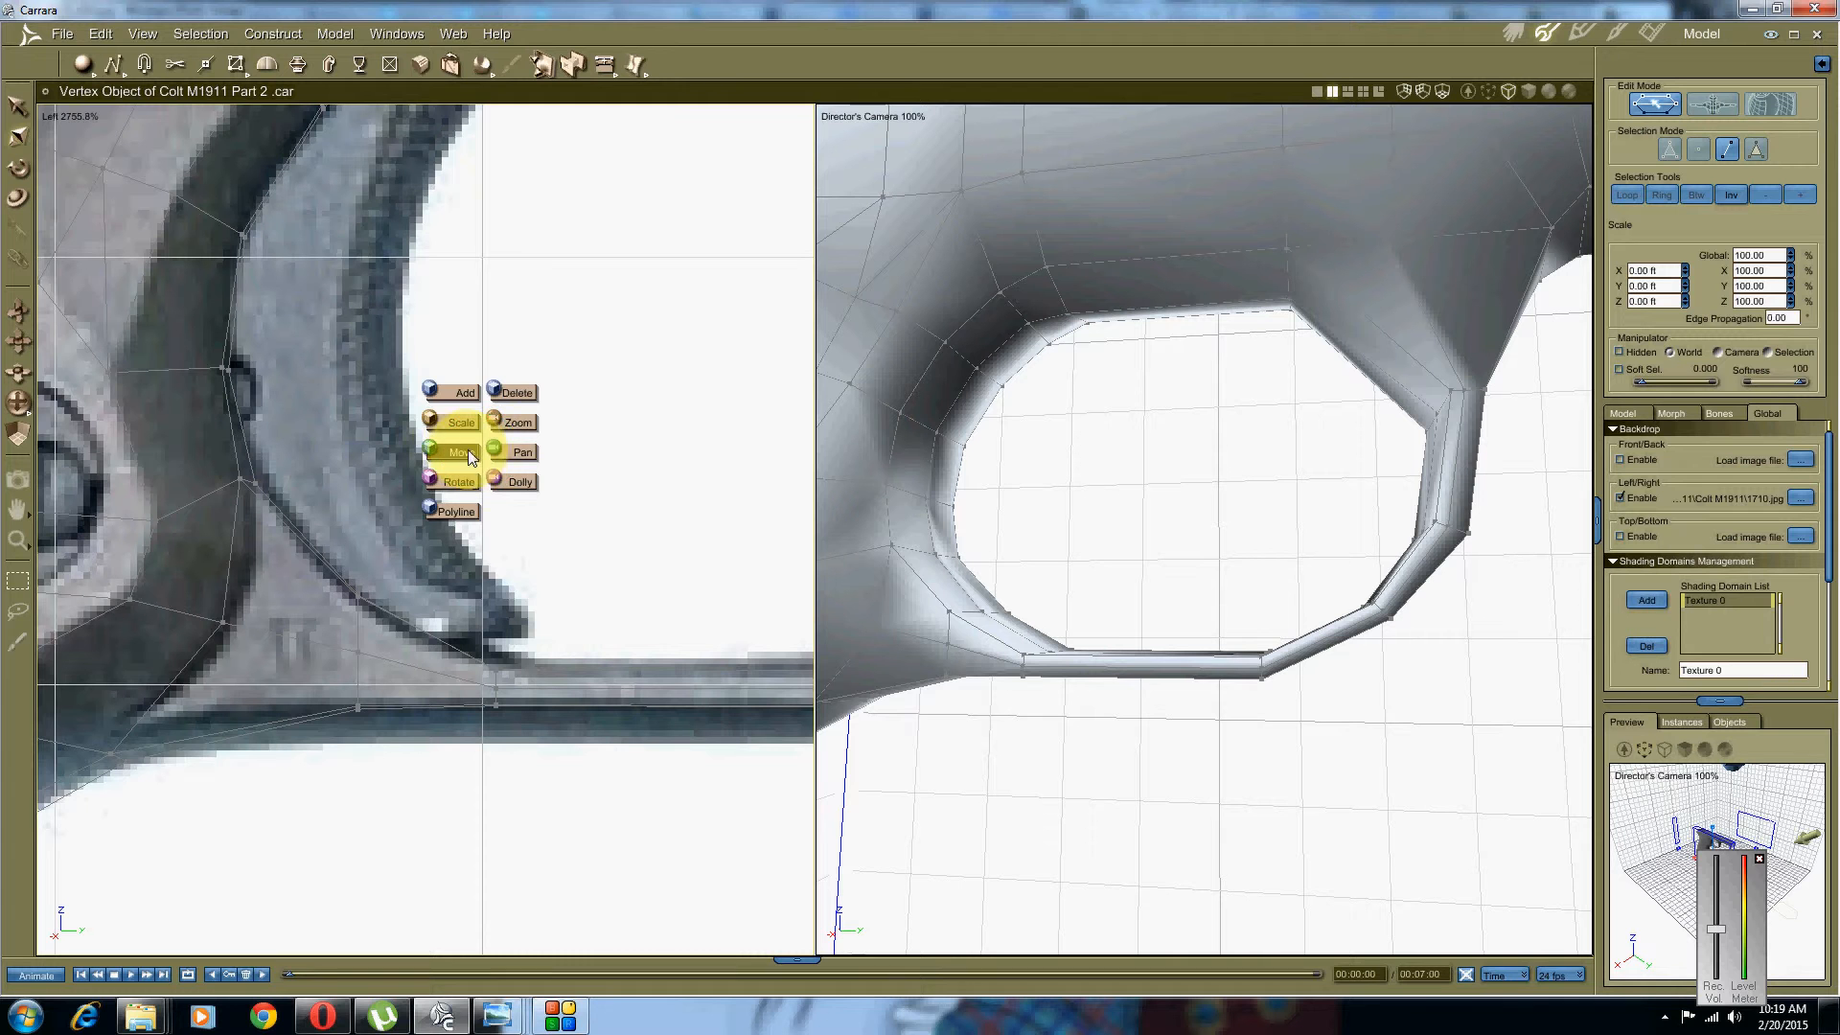
pyautogui.click(465, 451)
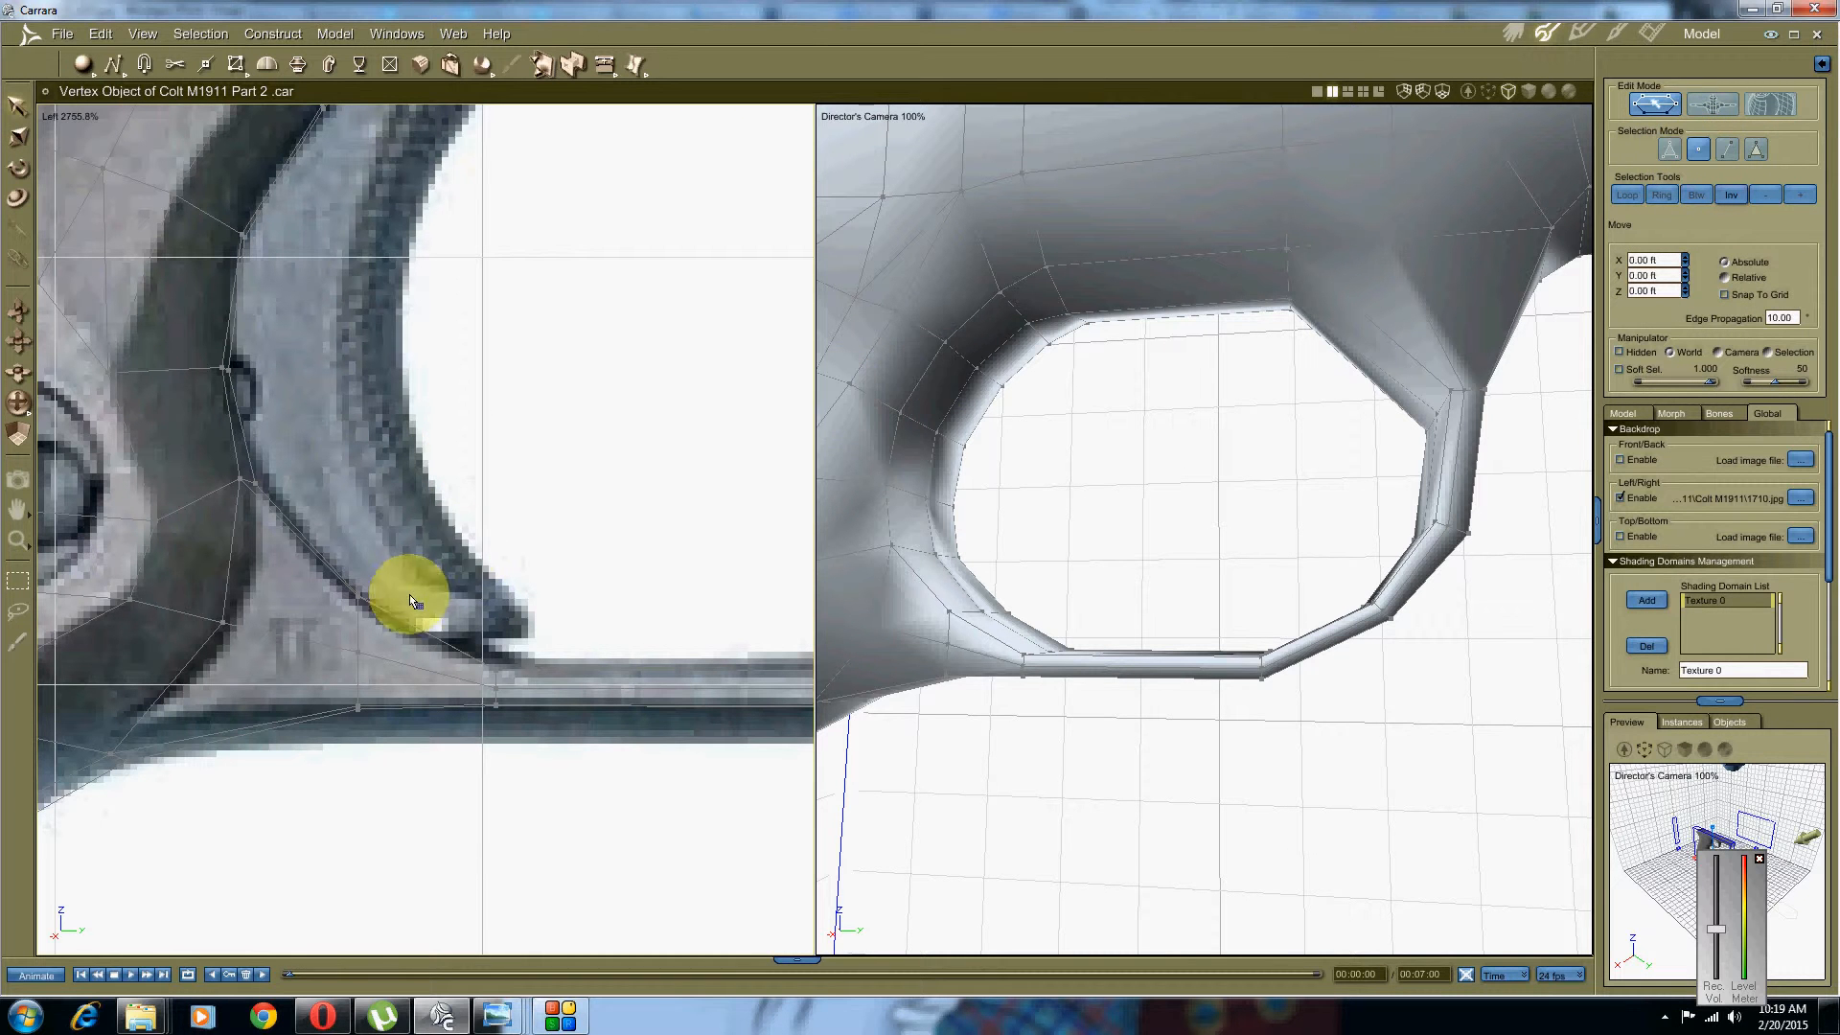
pyautogui.scroll(3, 361, 636)
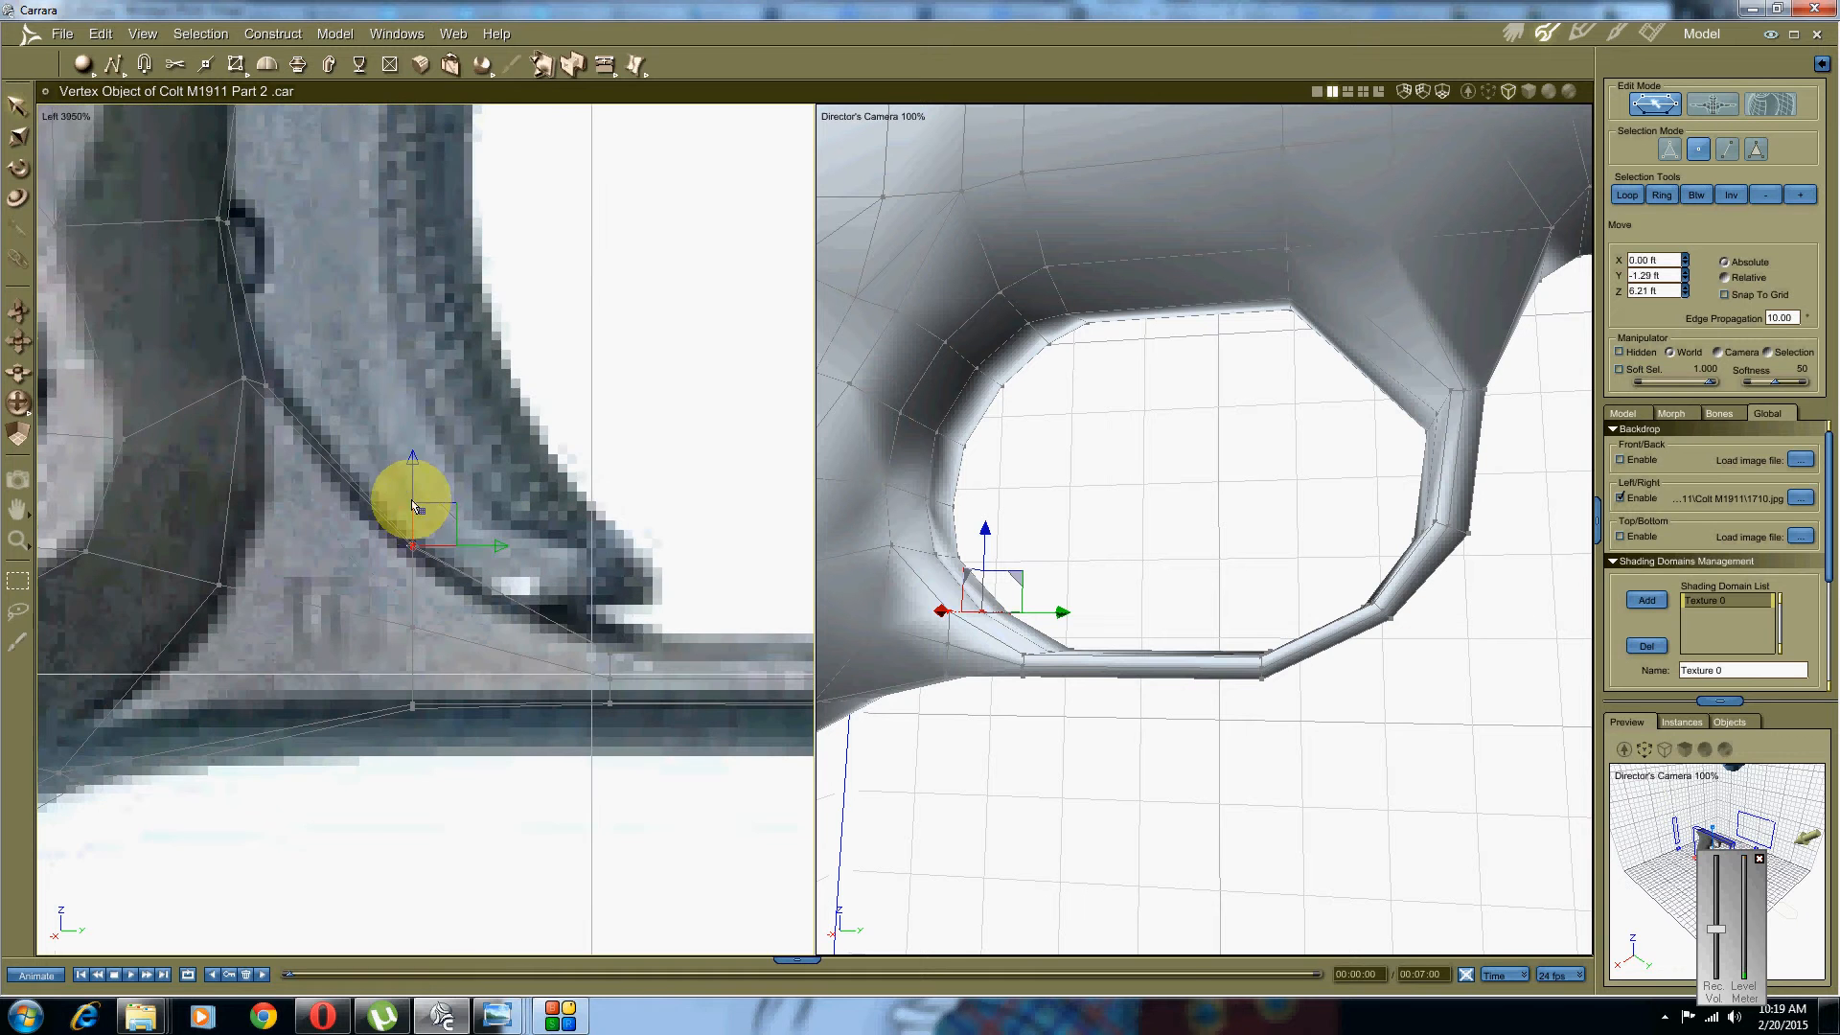
pyautogui.moveTo(404, 462); pyautogui.dragTo(409, 471)
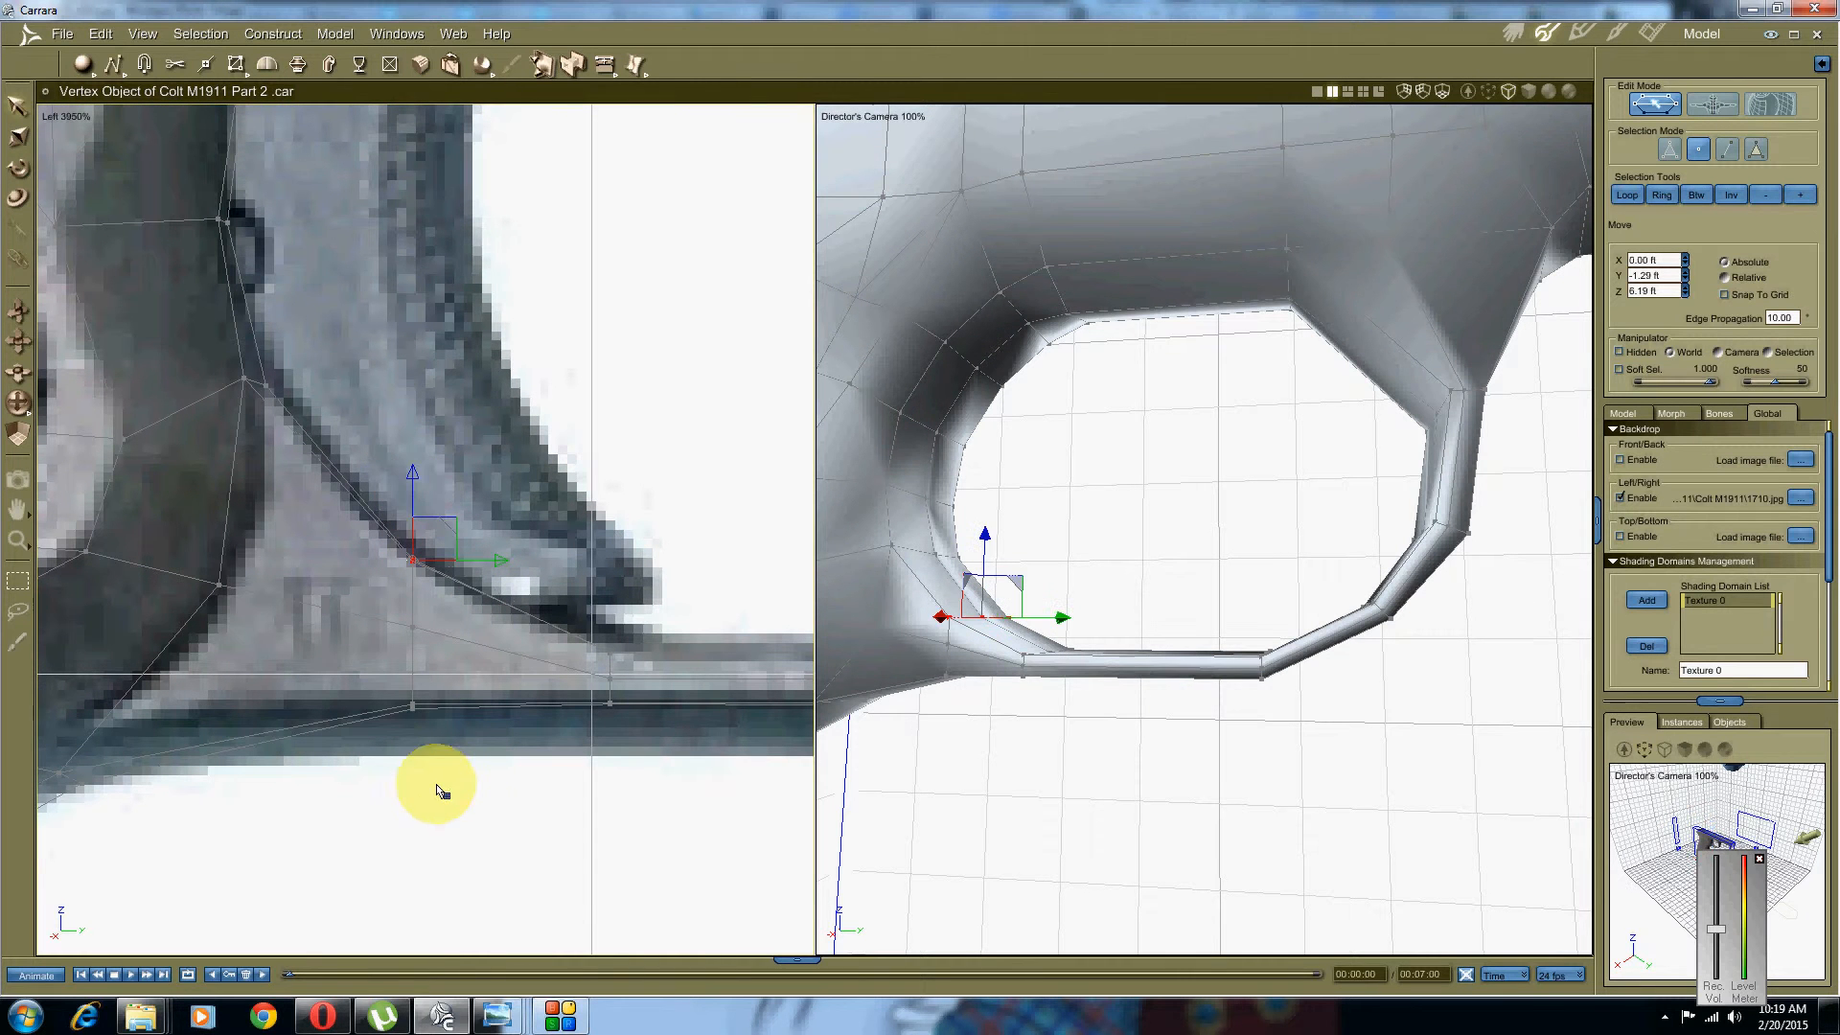
pyautogui.click(393, 717)
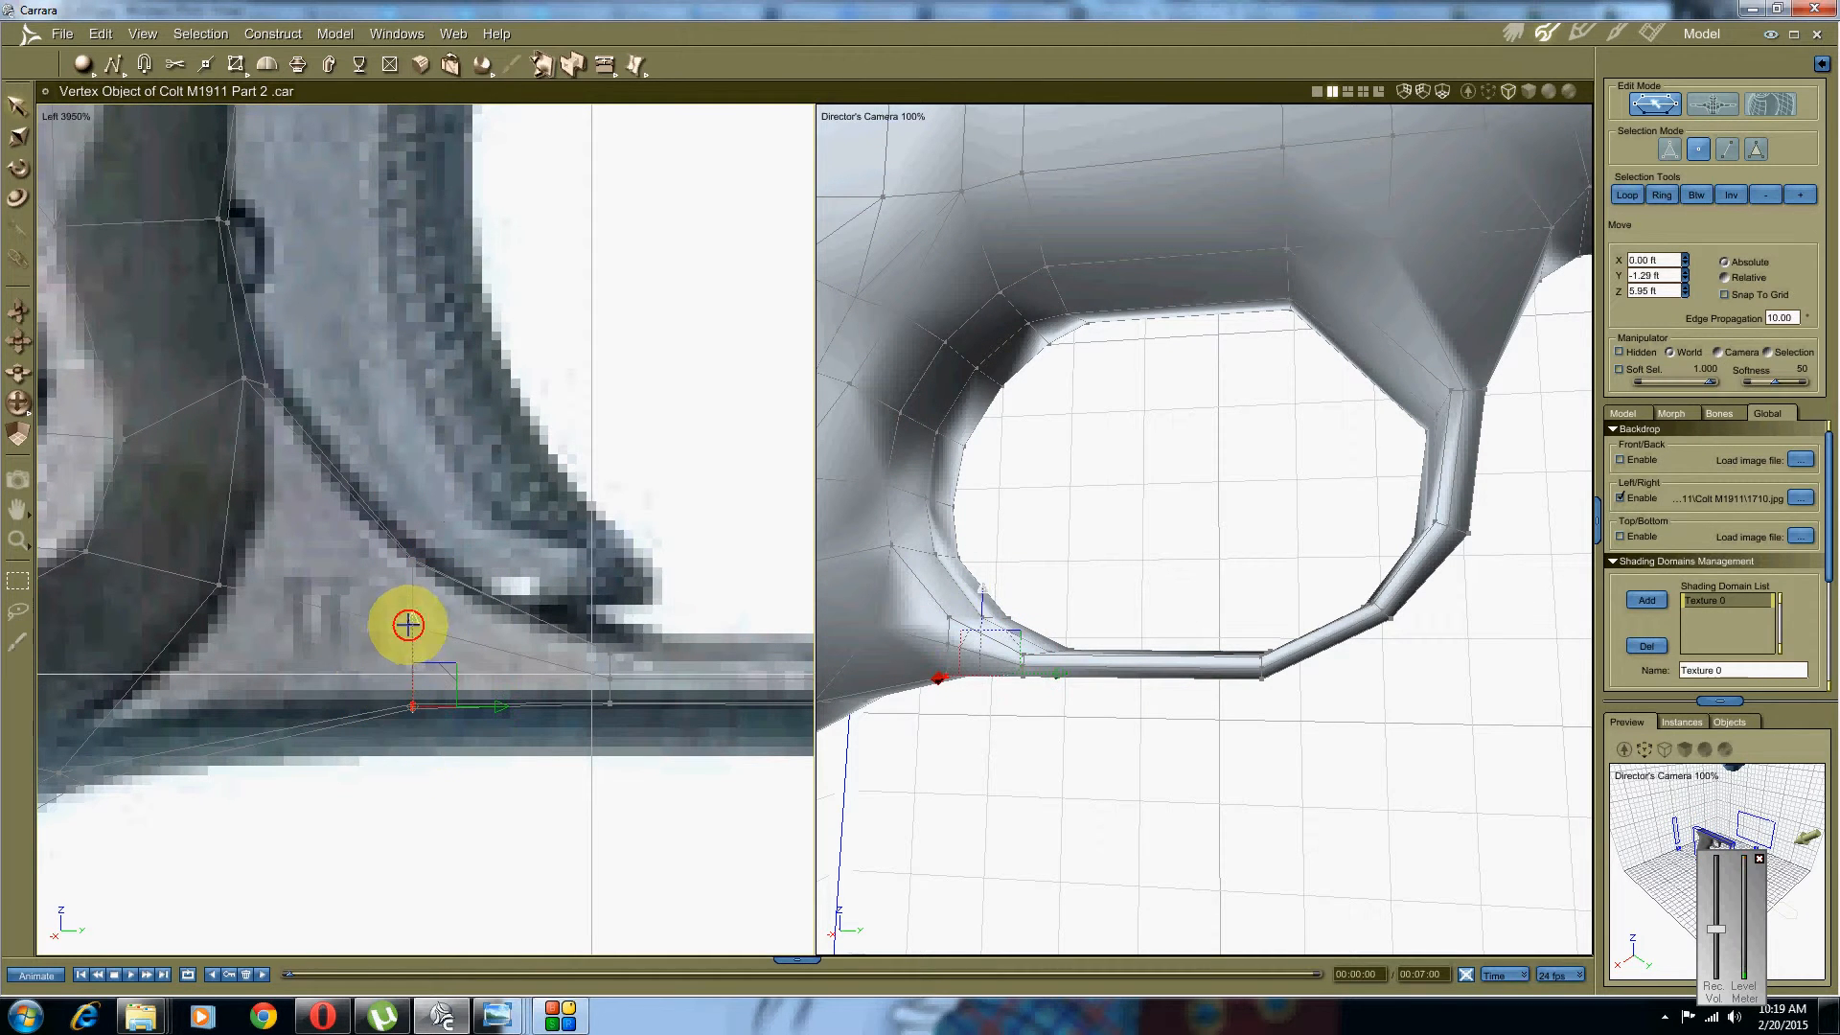
pyautogui.moveTo(409, 625); pyautogui.dragTo(406, 646)
pyautogui.moveTo(602, 654); pyautogui.dragTo(325, 657, button='middle')
pyautogui.scroll(-3, 465, 581)
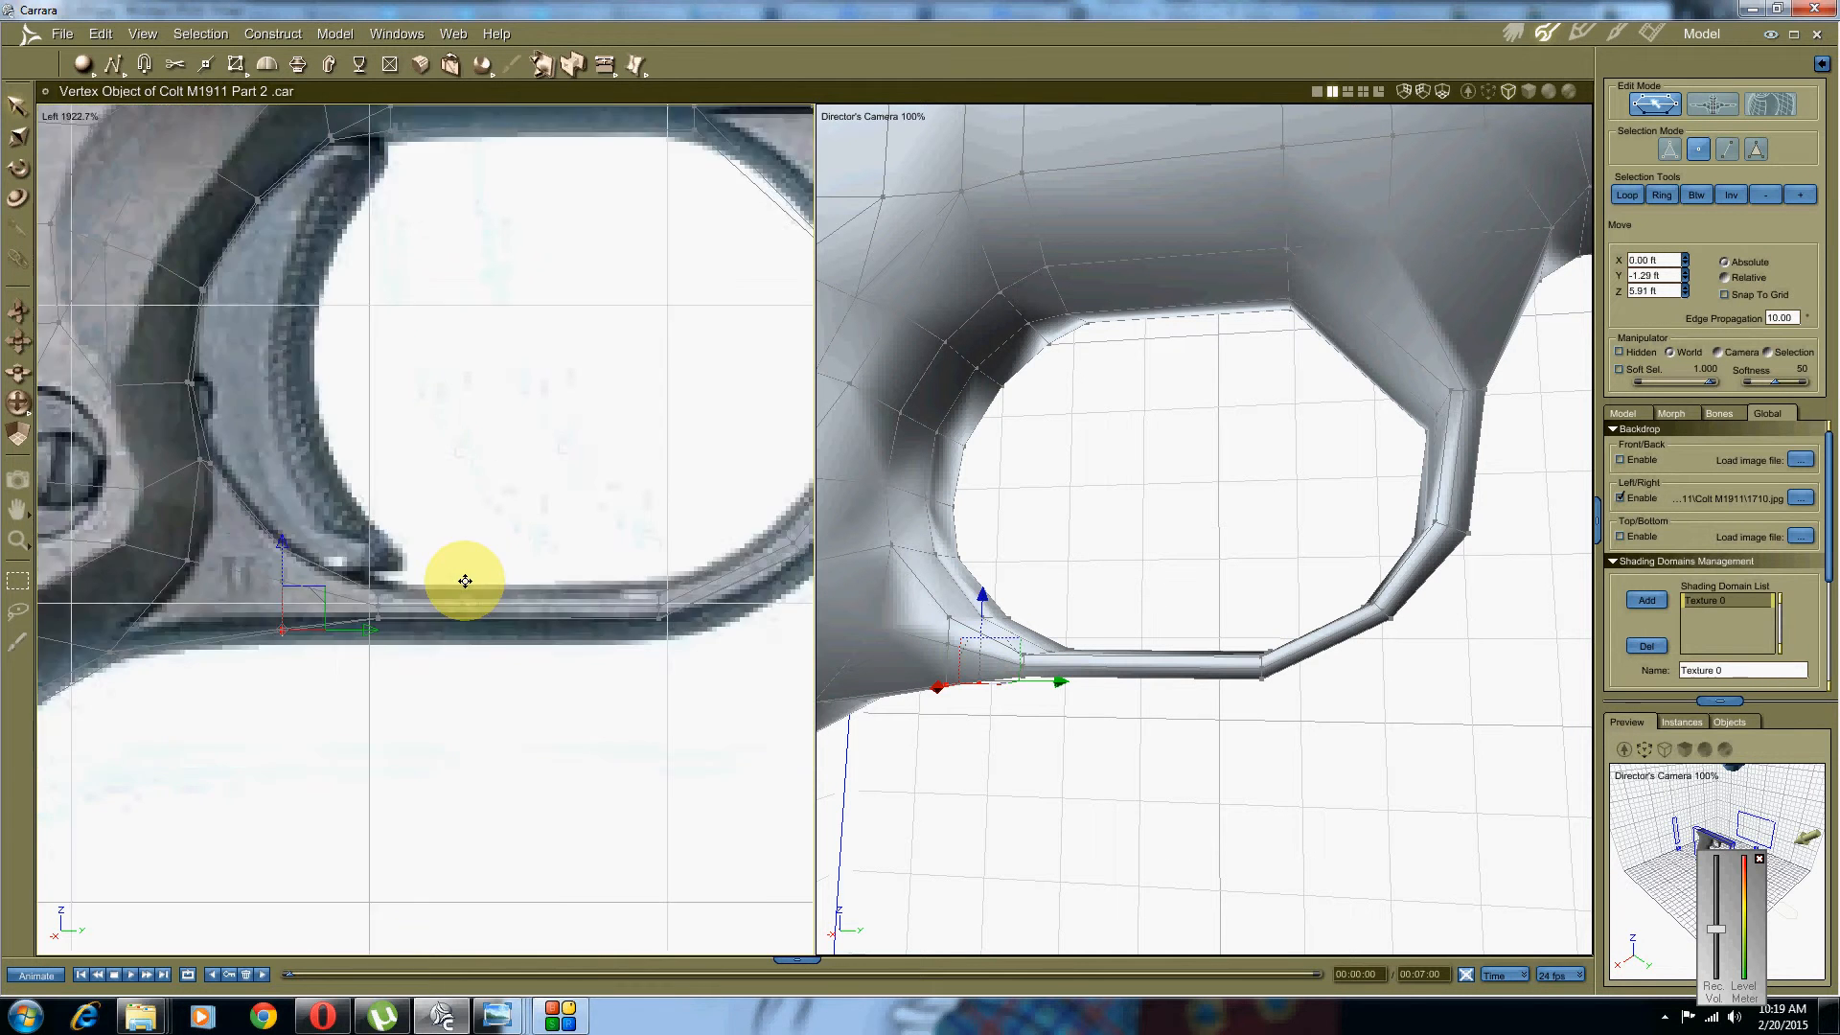
pyautogui.scroll(-3, 465, 581)
pyautogui.moveTo(465, 581); pyautogui.dragTo(196, 753, button='middle')
pyautogui.scroll(5, 468, 652)
pyautogui.moveTo(584, 470); pyautogui.dragTo(494, 647, button='middle')
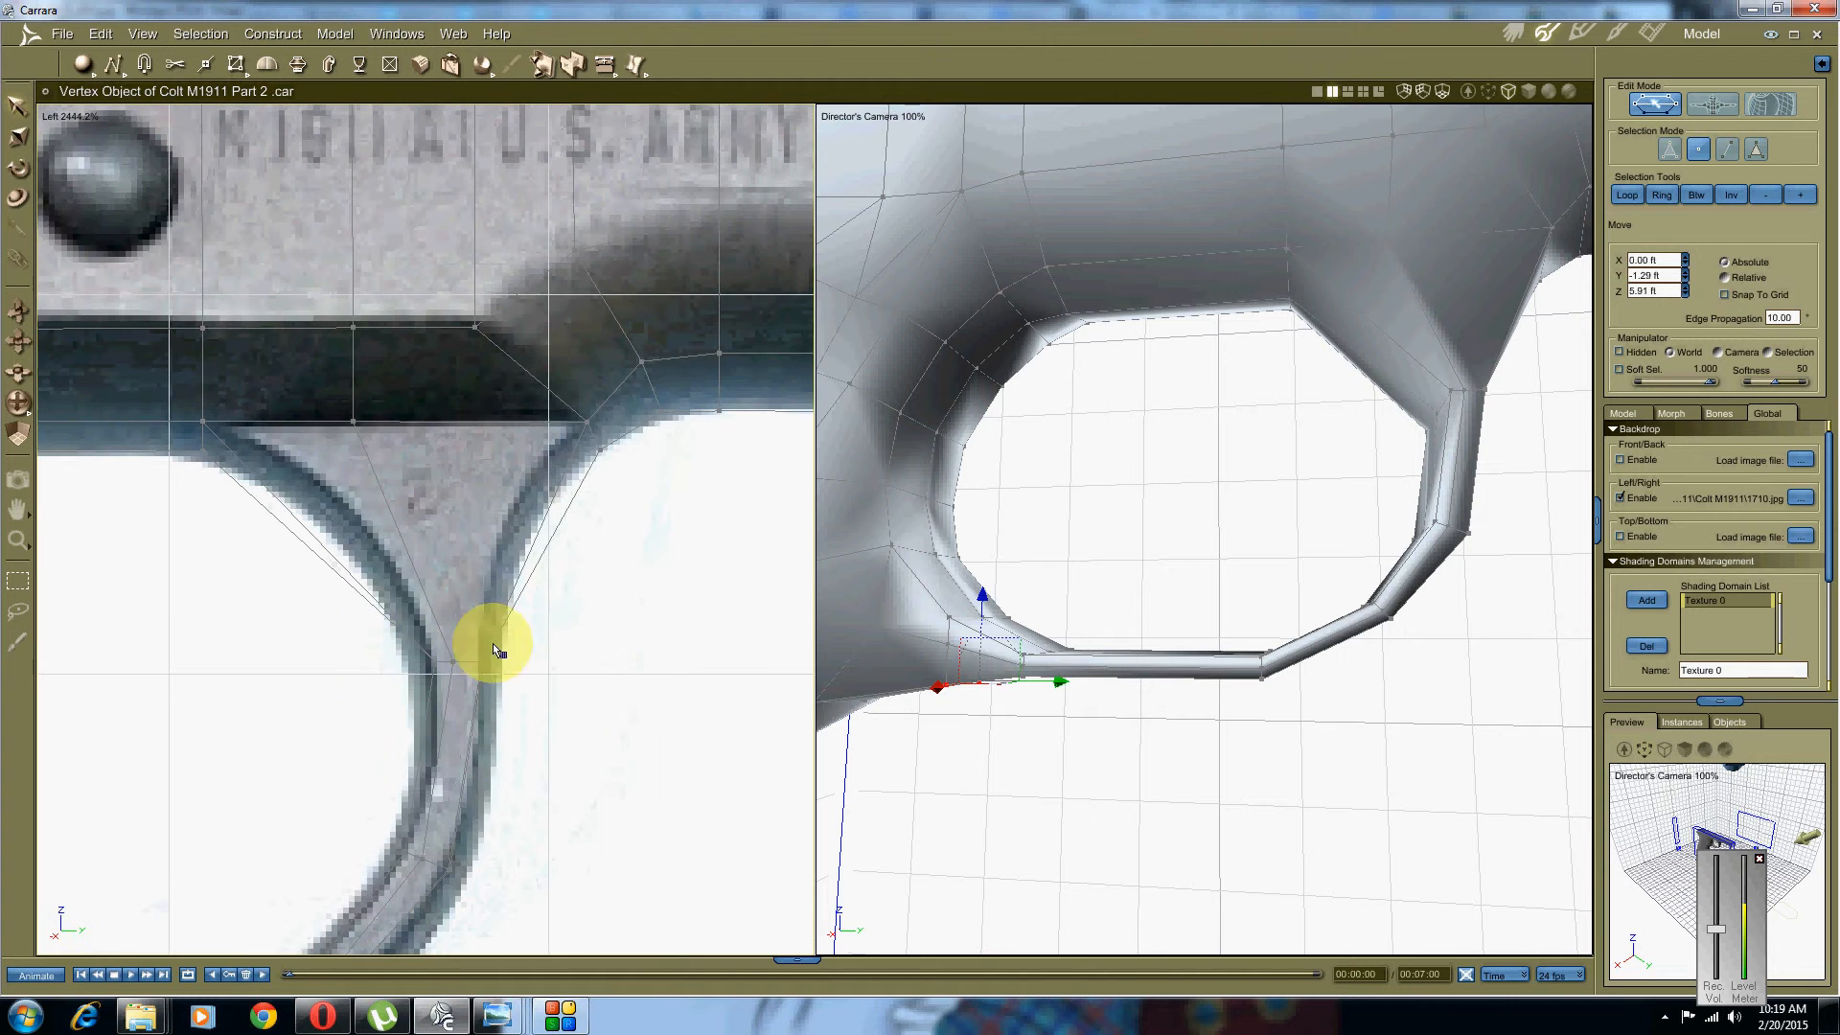
# Step: Extrude the edge where the front leg meets the frame into a new segment
pyautogui.click(1727, 149)
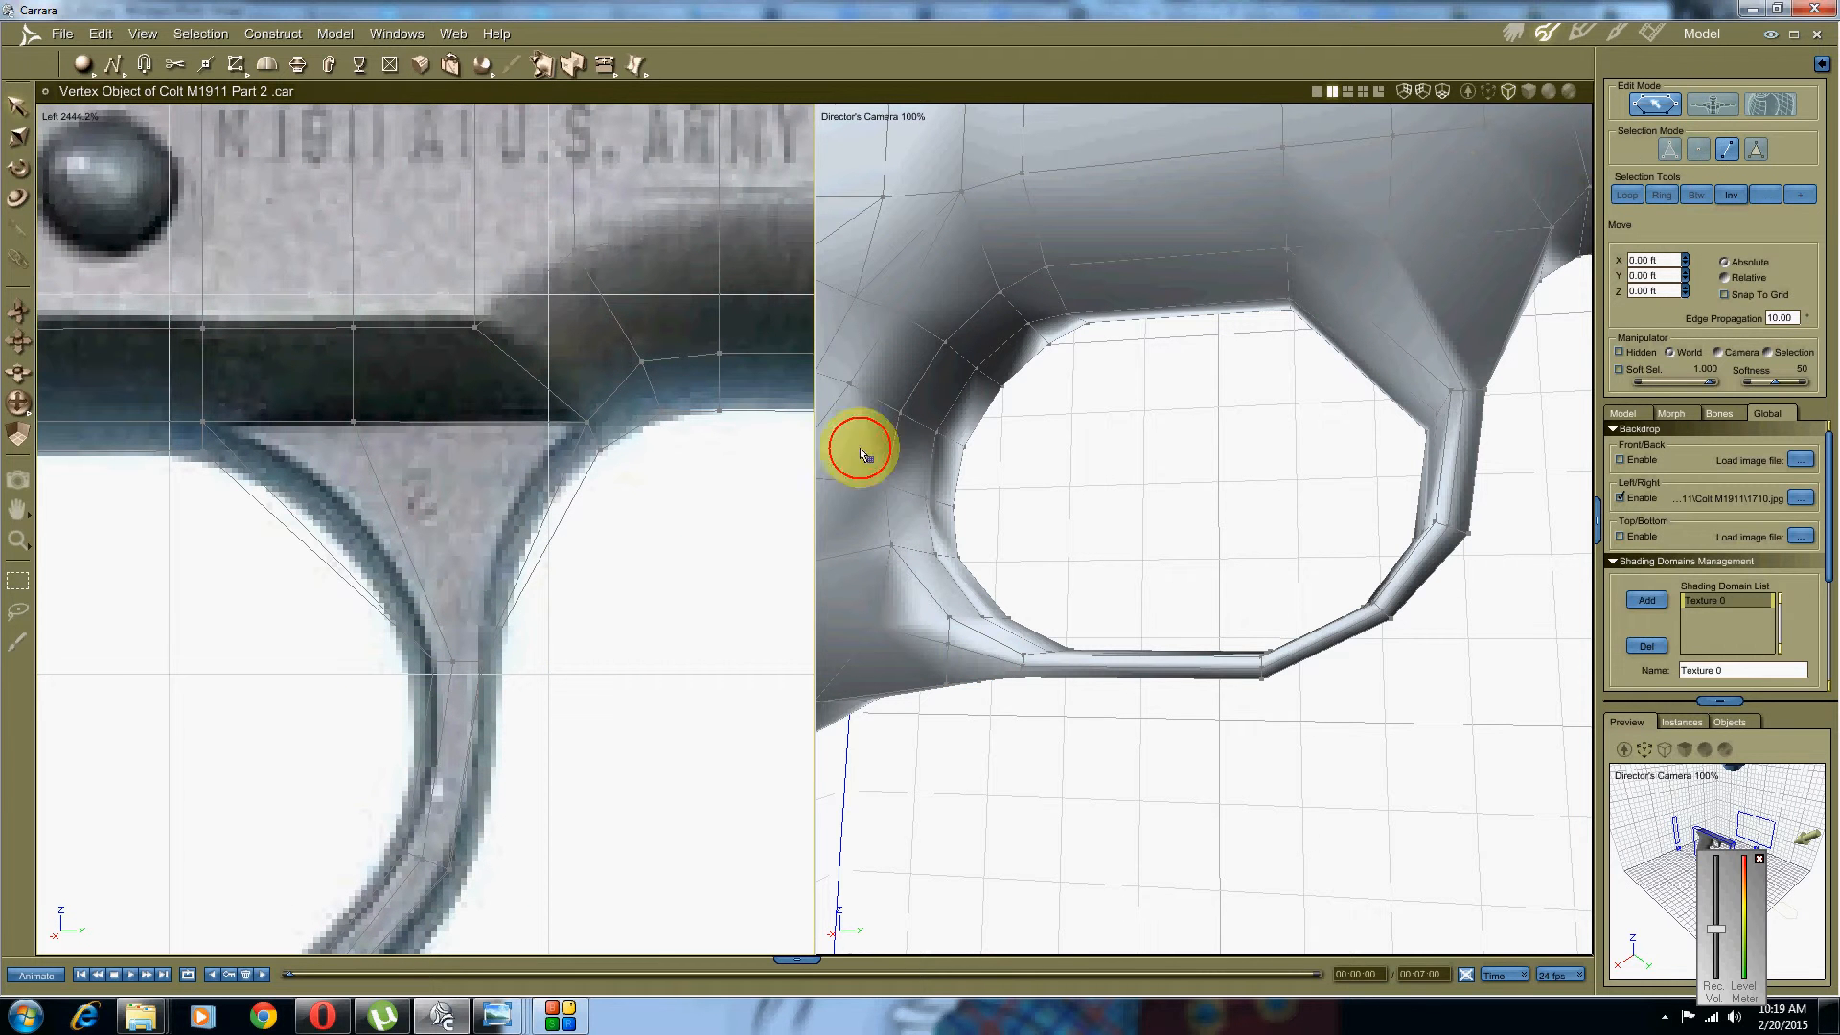
pyautogui.moveTo(671, 562); pyautogui.dragTo(285, 730)
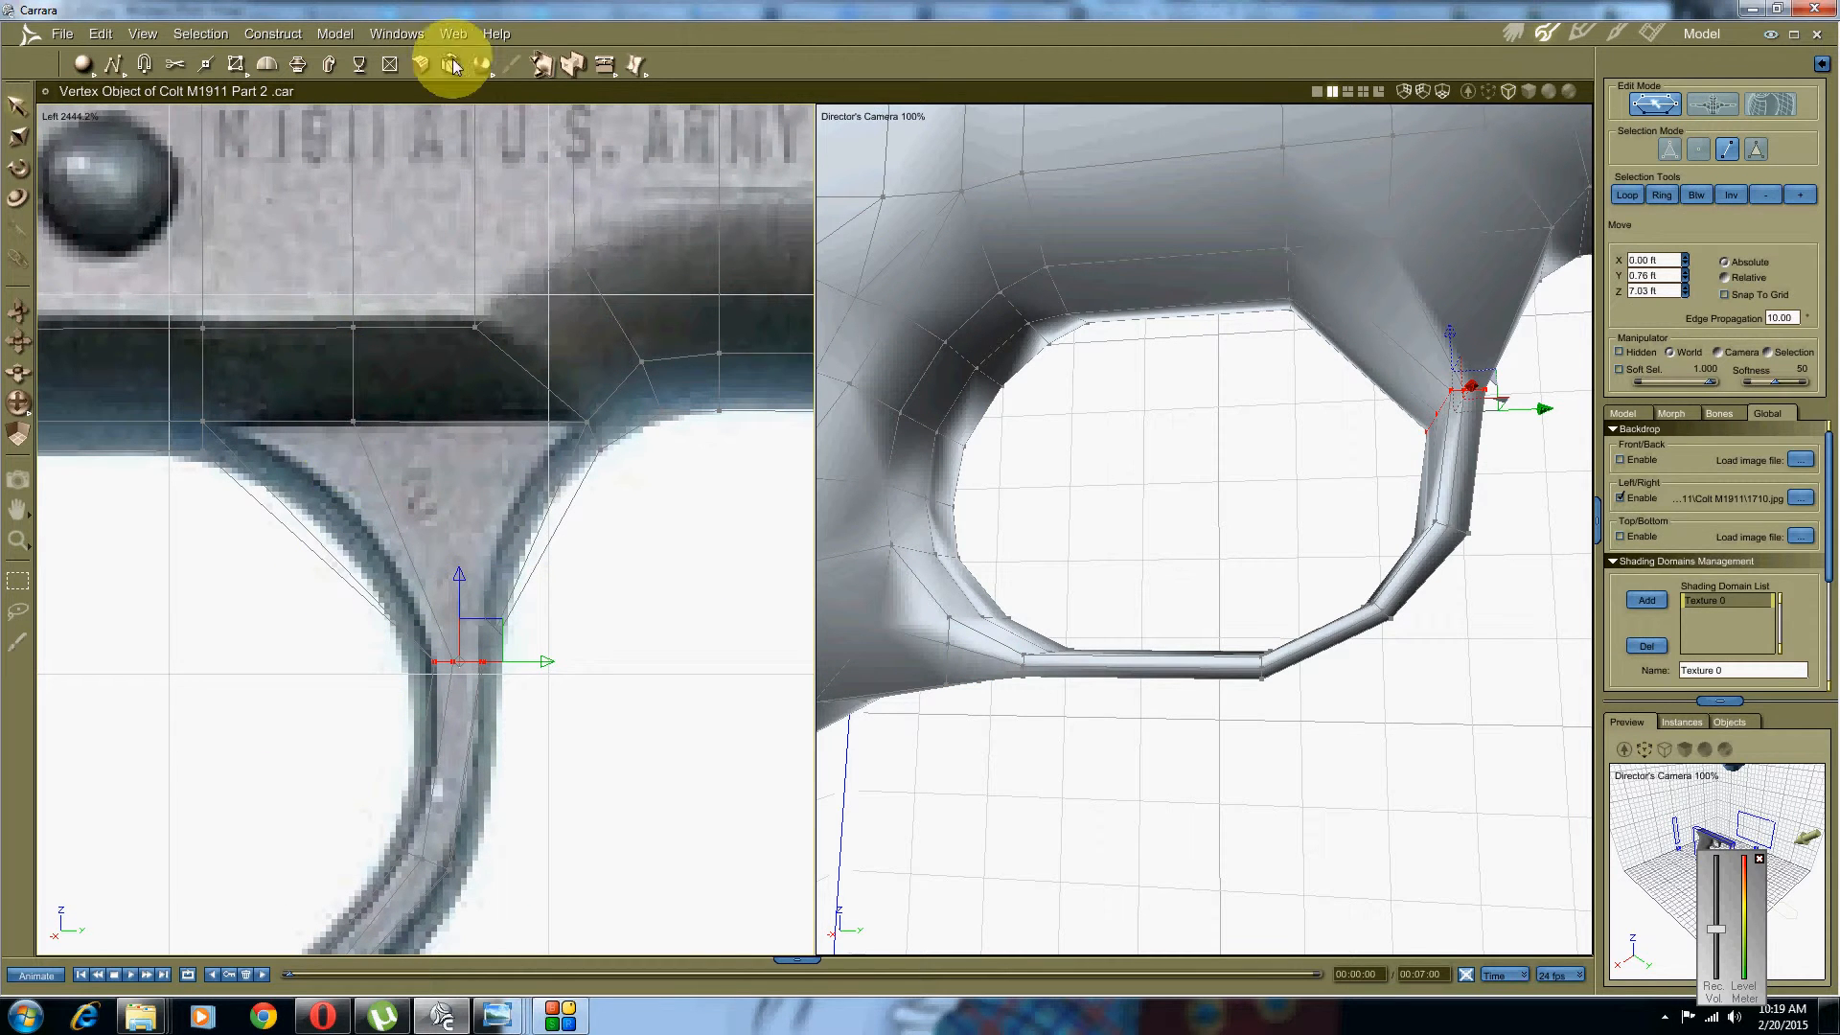
pyautogui.click(605, 65)
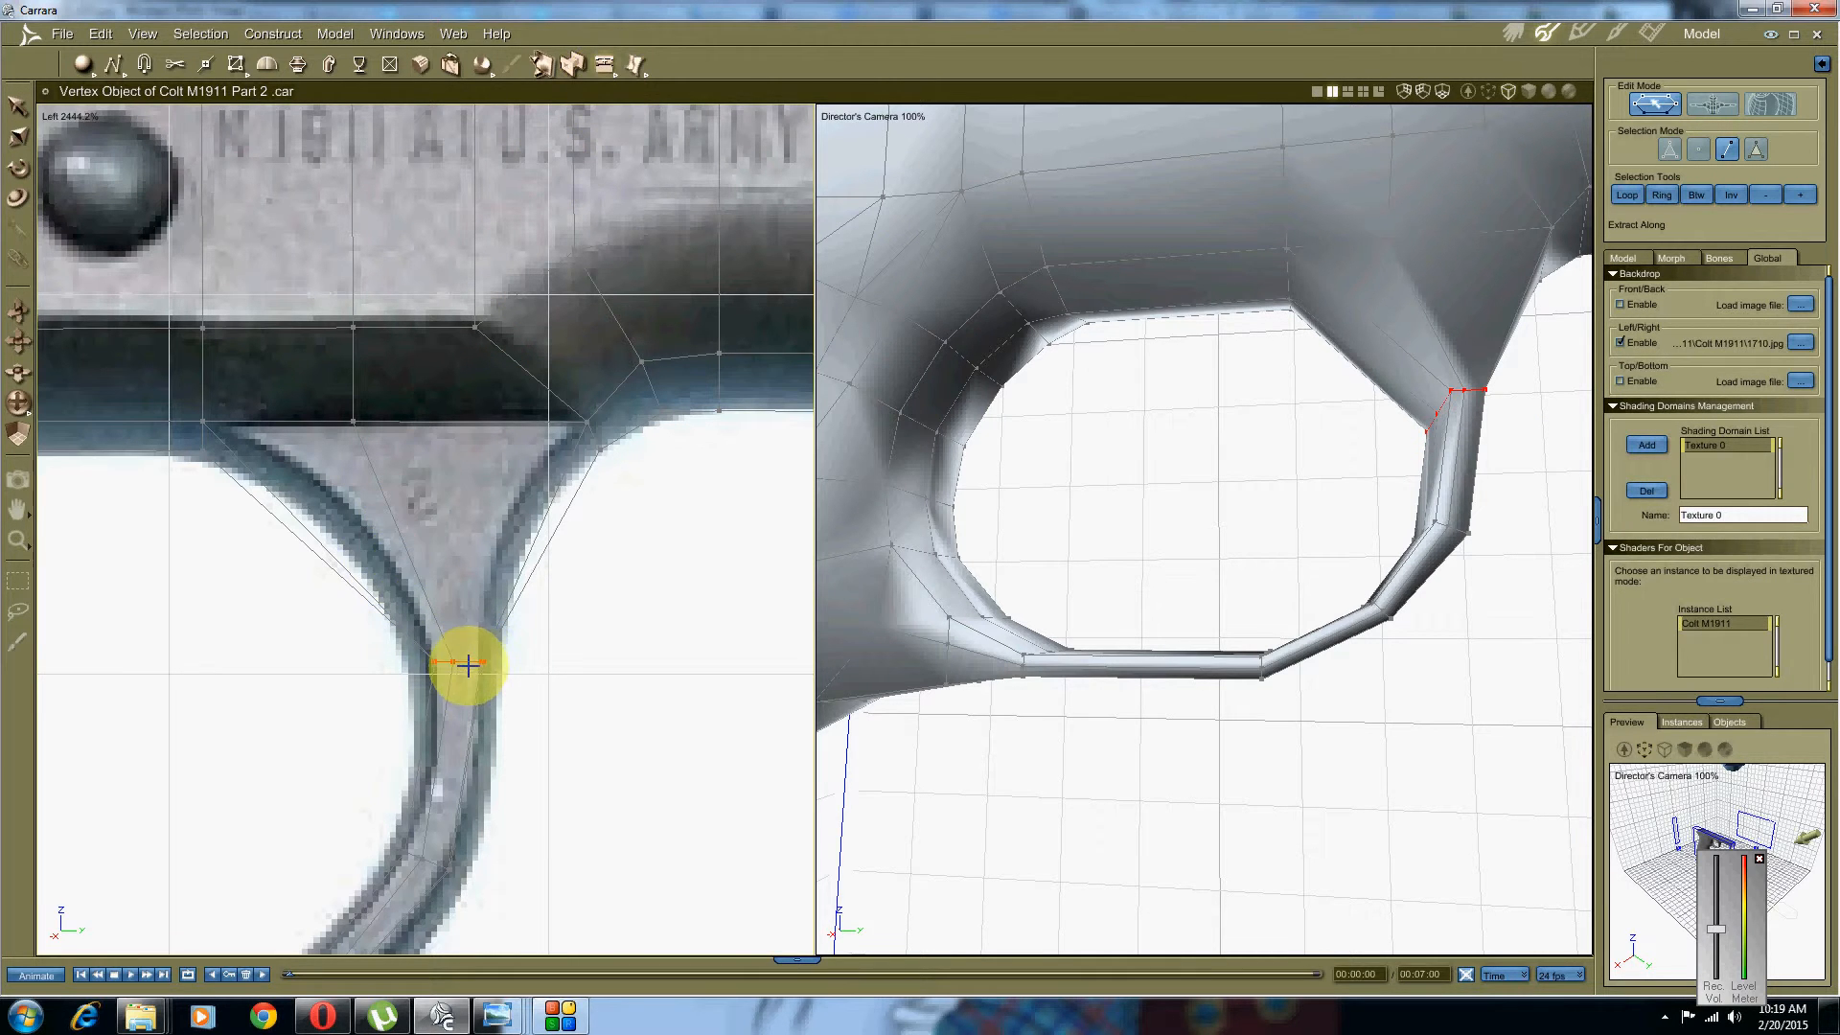
pyautogui.moveTo(467, 664)
pyautogui.mouseDown()
pyautogui.moveTo(469, 624)
pyautogui.moveTo(443, 666)
pyautogui.mouseUp()
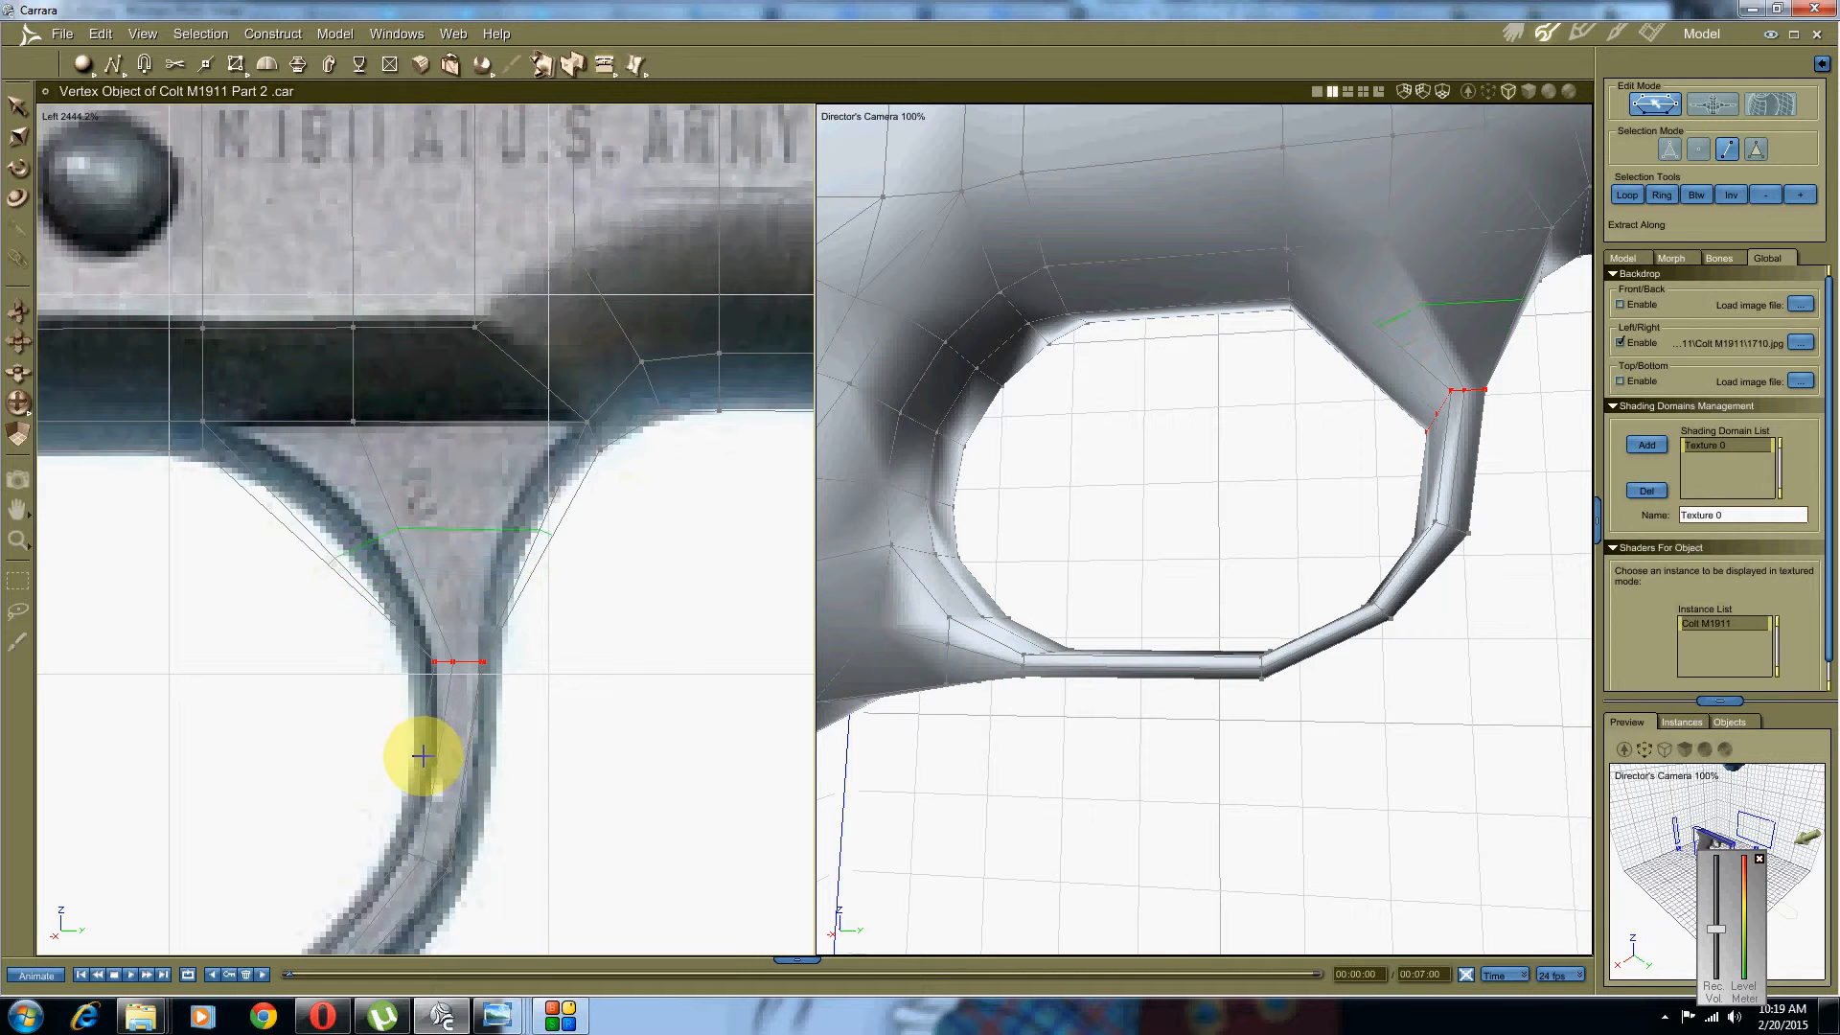
pyautogui.moveTo(423, 760); pyautogui.dragTo(422, 757)
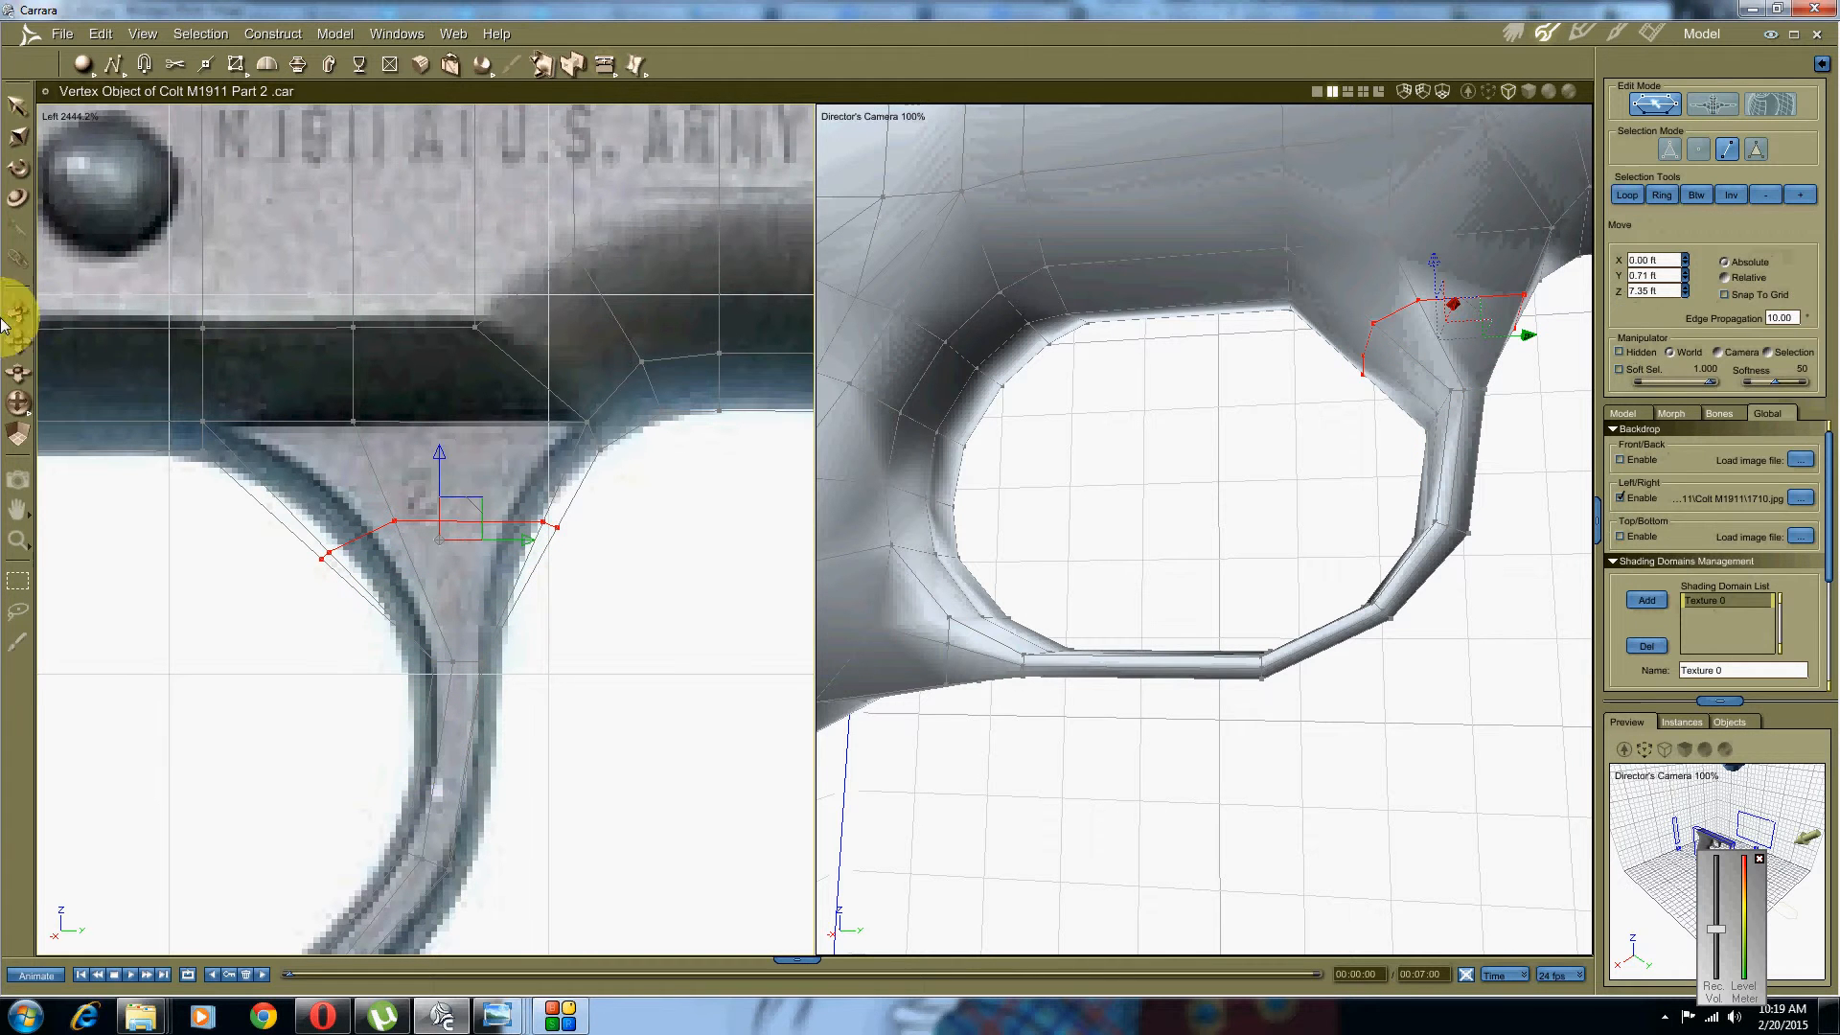
# Step: Scale the new edge flat to horizontal and narrow it to the photo's width
pyautogui.click(23, 139)
pyautogui.moveTo(445, 451); pyautogui.dragTo(443, 531)
pyautogui.scroll(3, 458, 521)
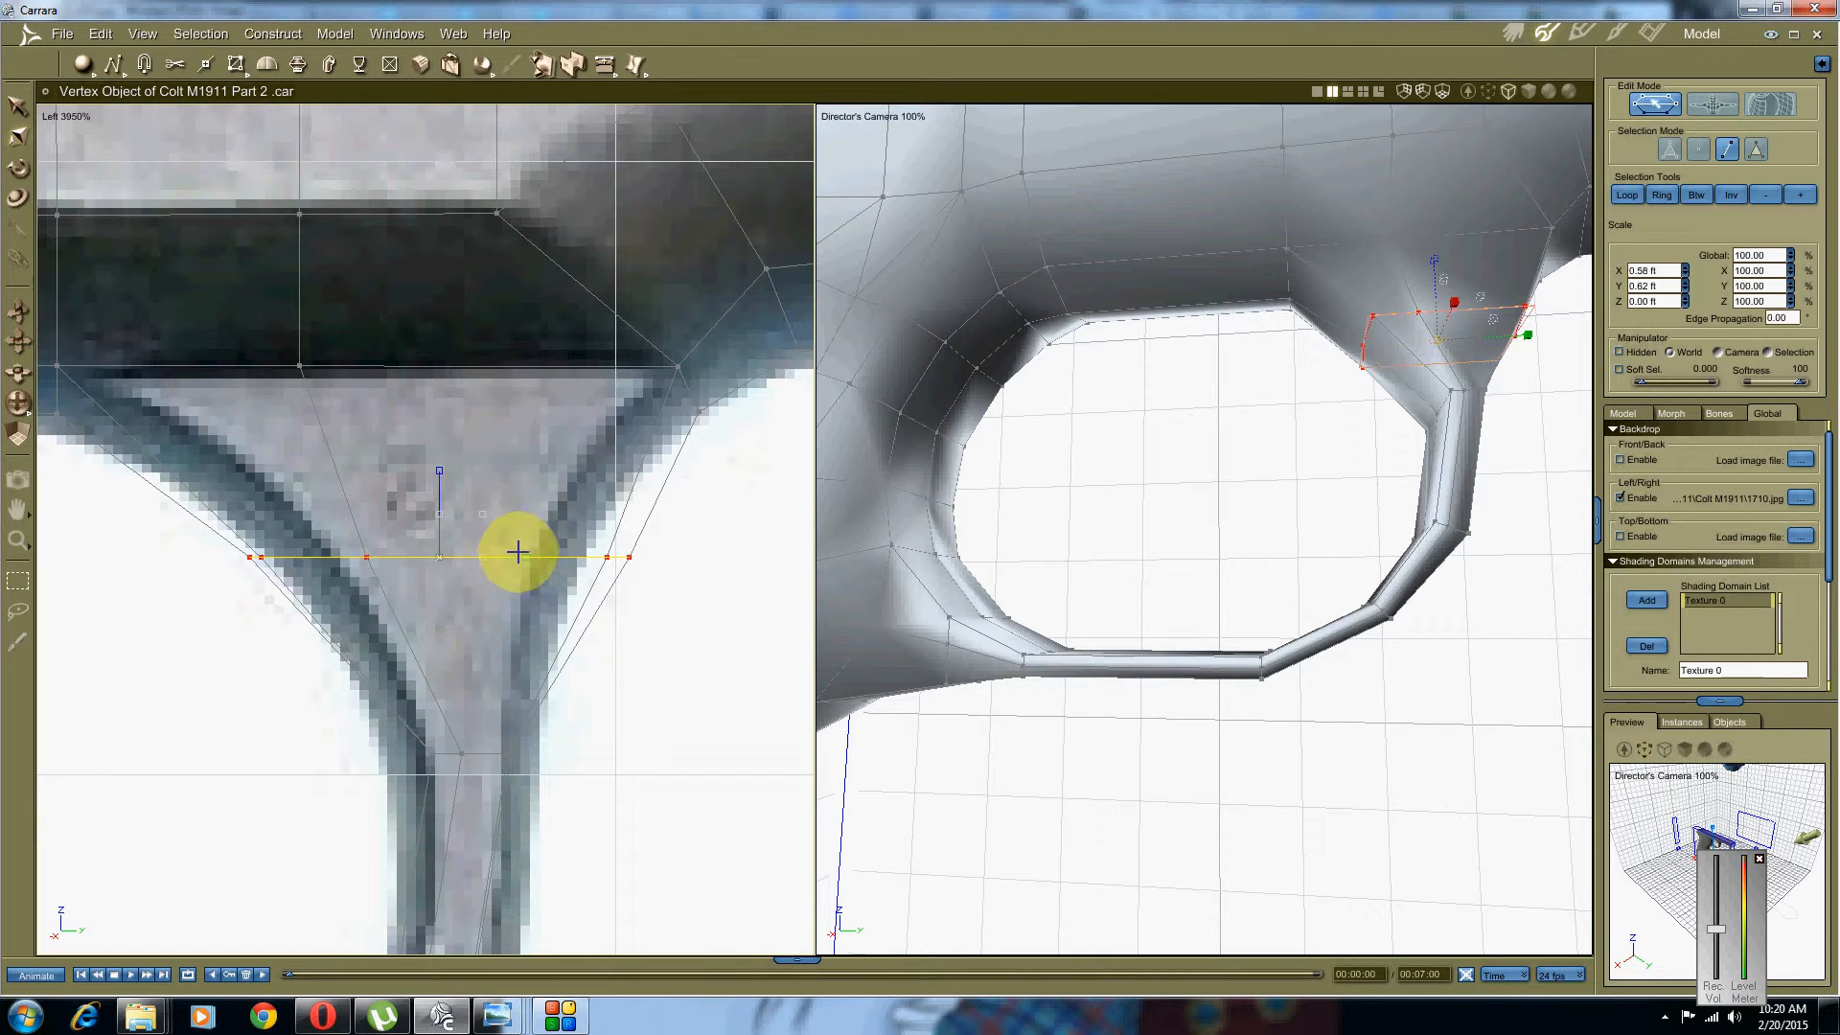
pyautogui.moveTo(527, 557); pyautogui.dragTo(511, 557)
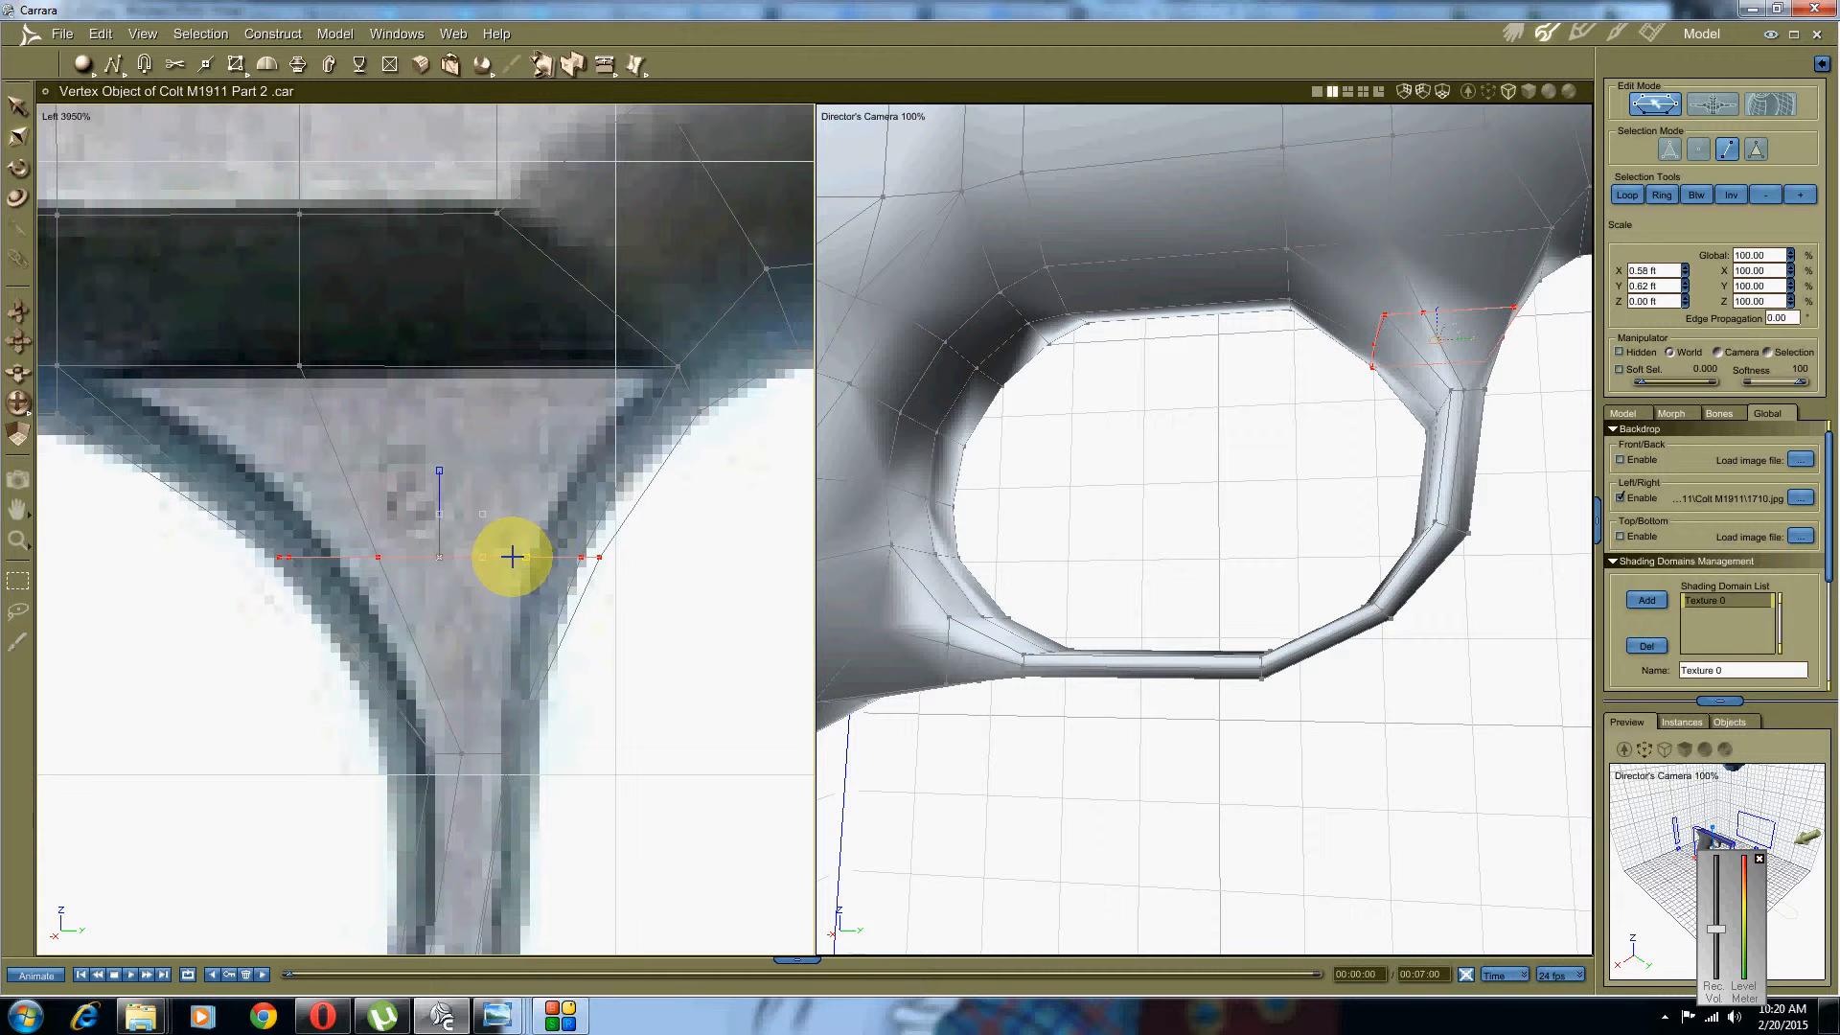
# Step: Move the two neck-side vertices left onto the photo outline, one to Y 0.89 ft, Z 7.35 ft
pyautogui.click(1701, 150)
pyautogui.rightClick(668, 572)
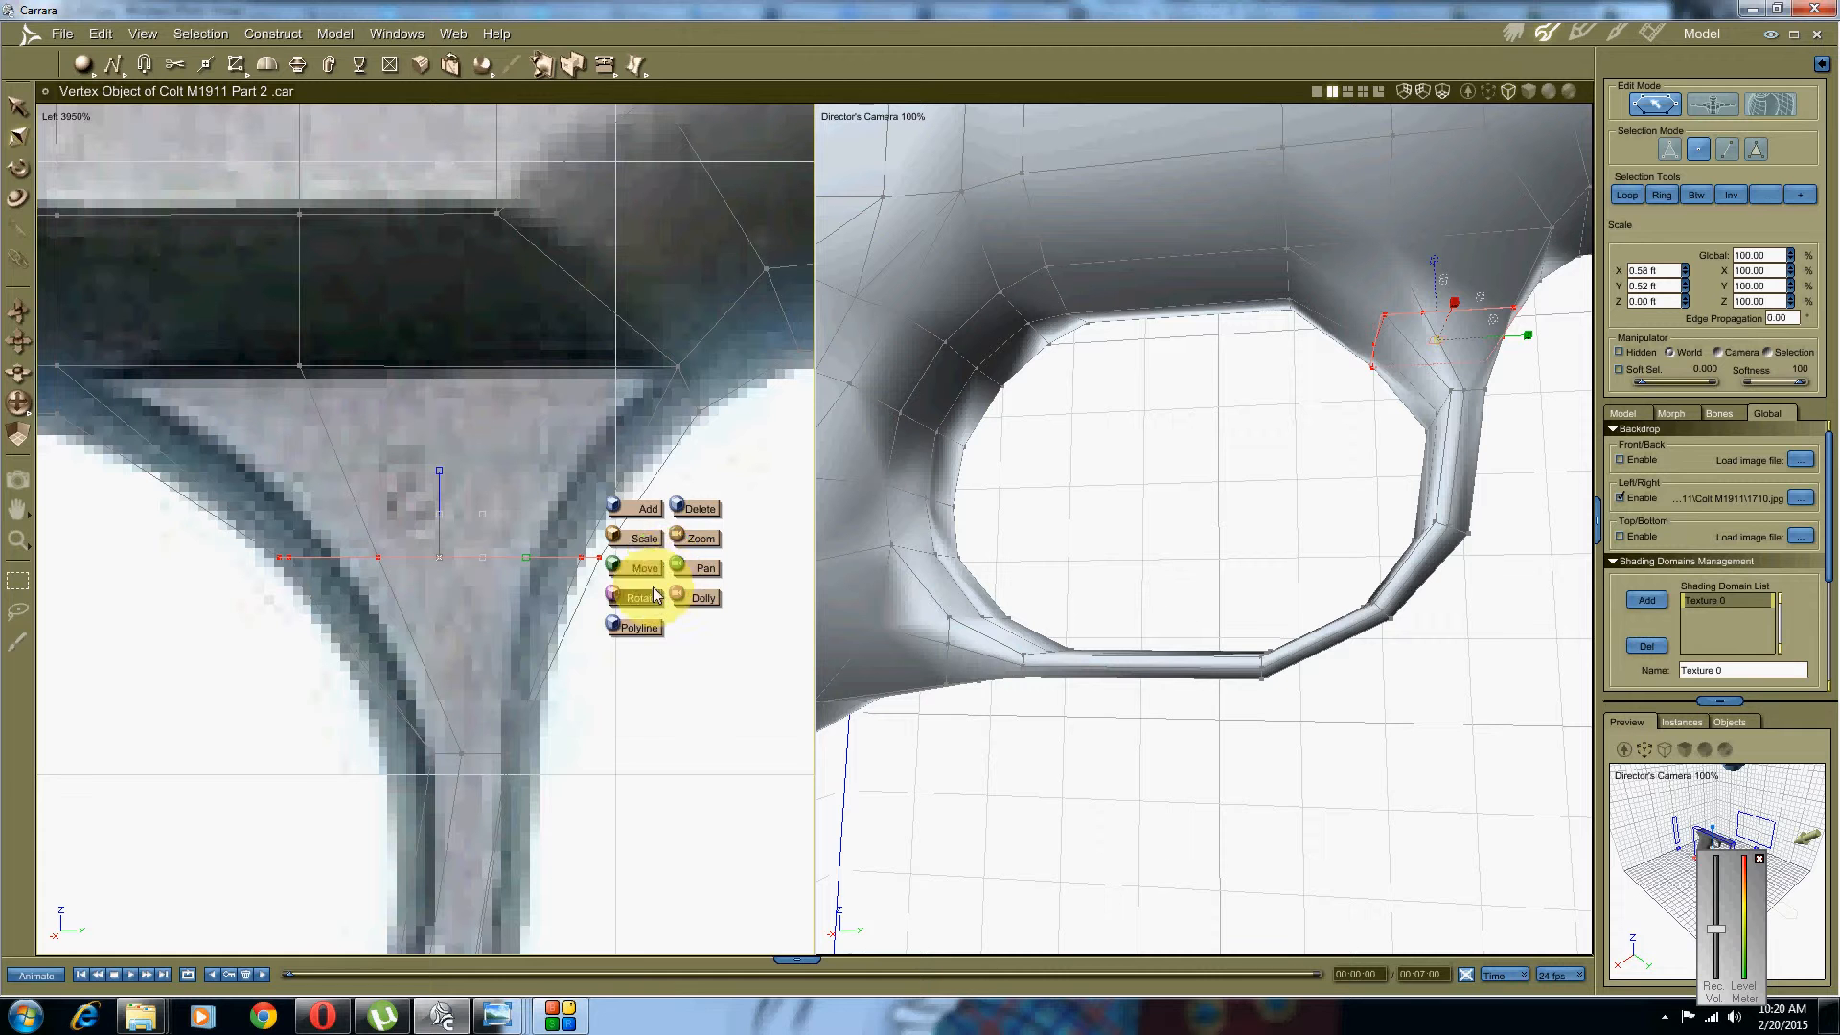
pyautogui.click(650, 573)
pyautogui.moveTo(710, 499); pyautogui.dragTo(541, 607)
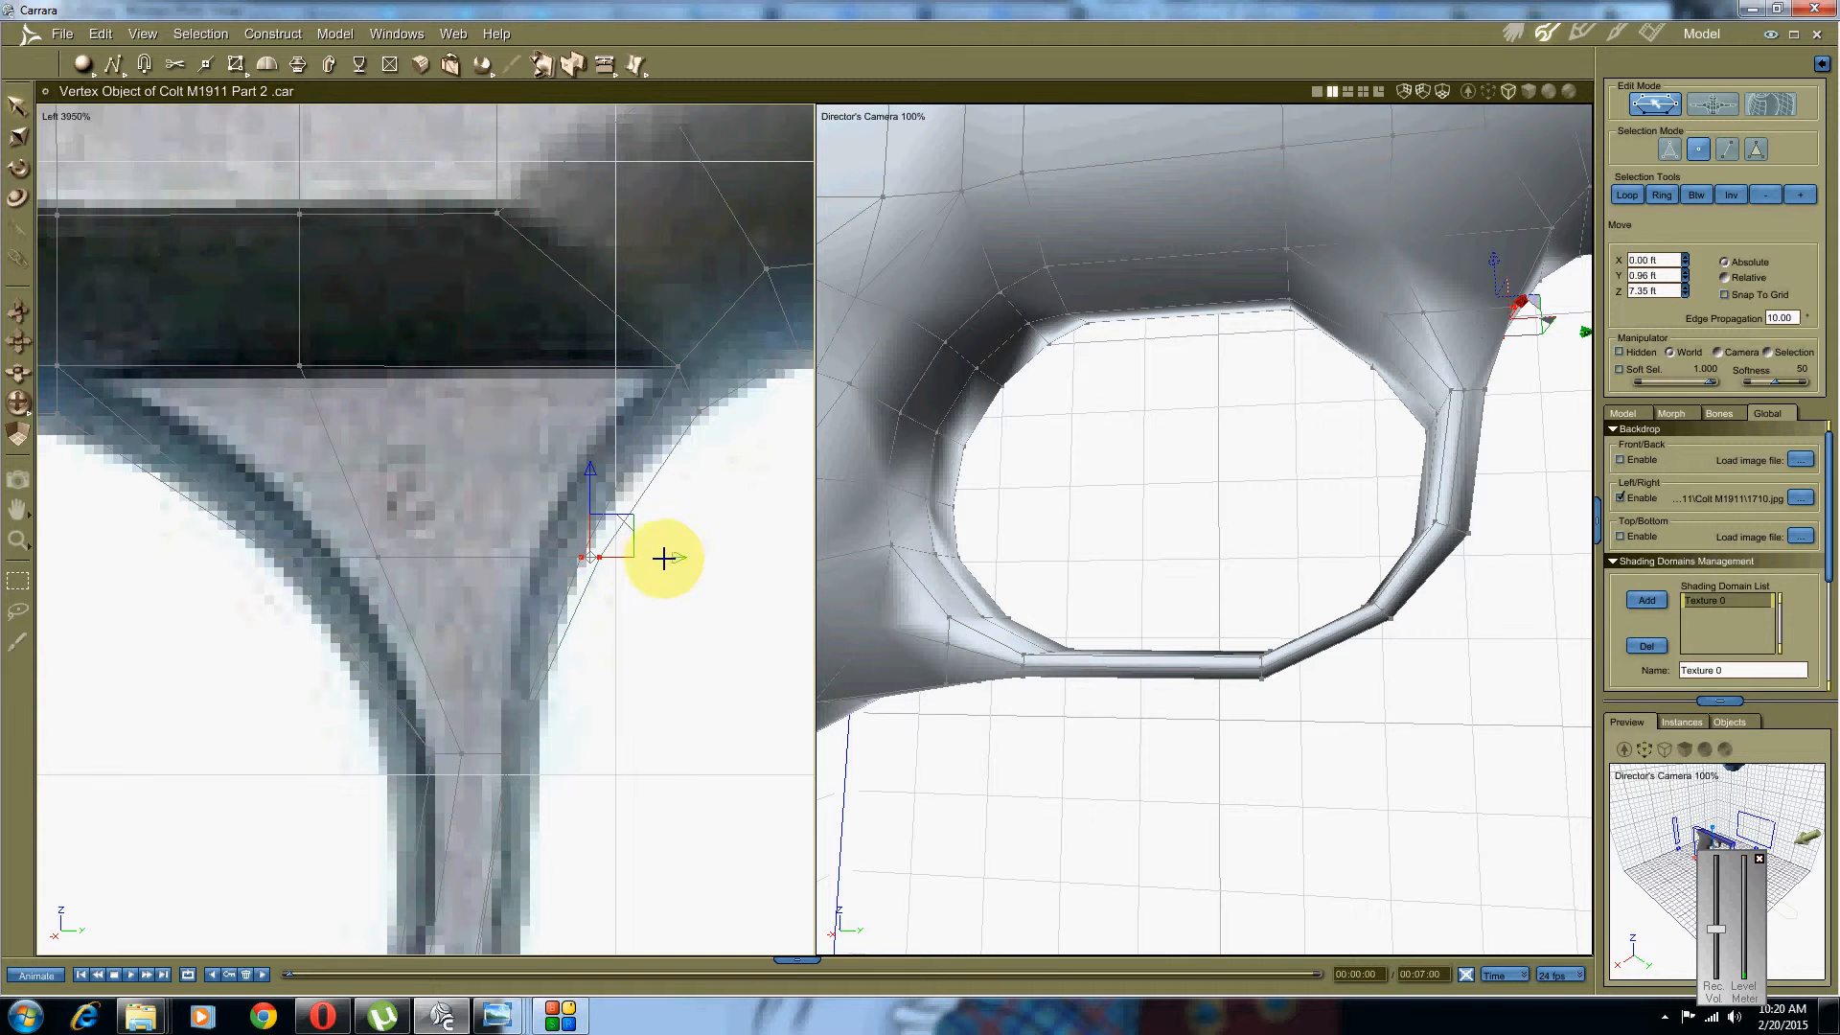
pyautogui.moveTo(665, 557); pyautogui.dragTo(636, 561)
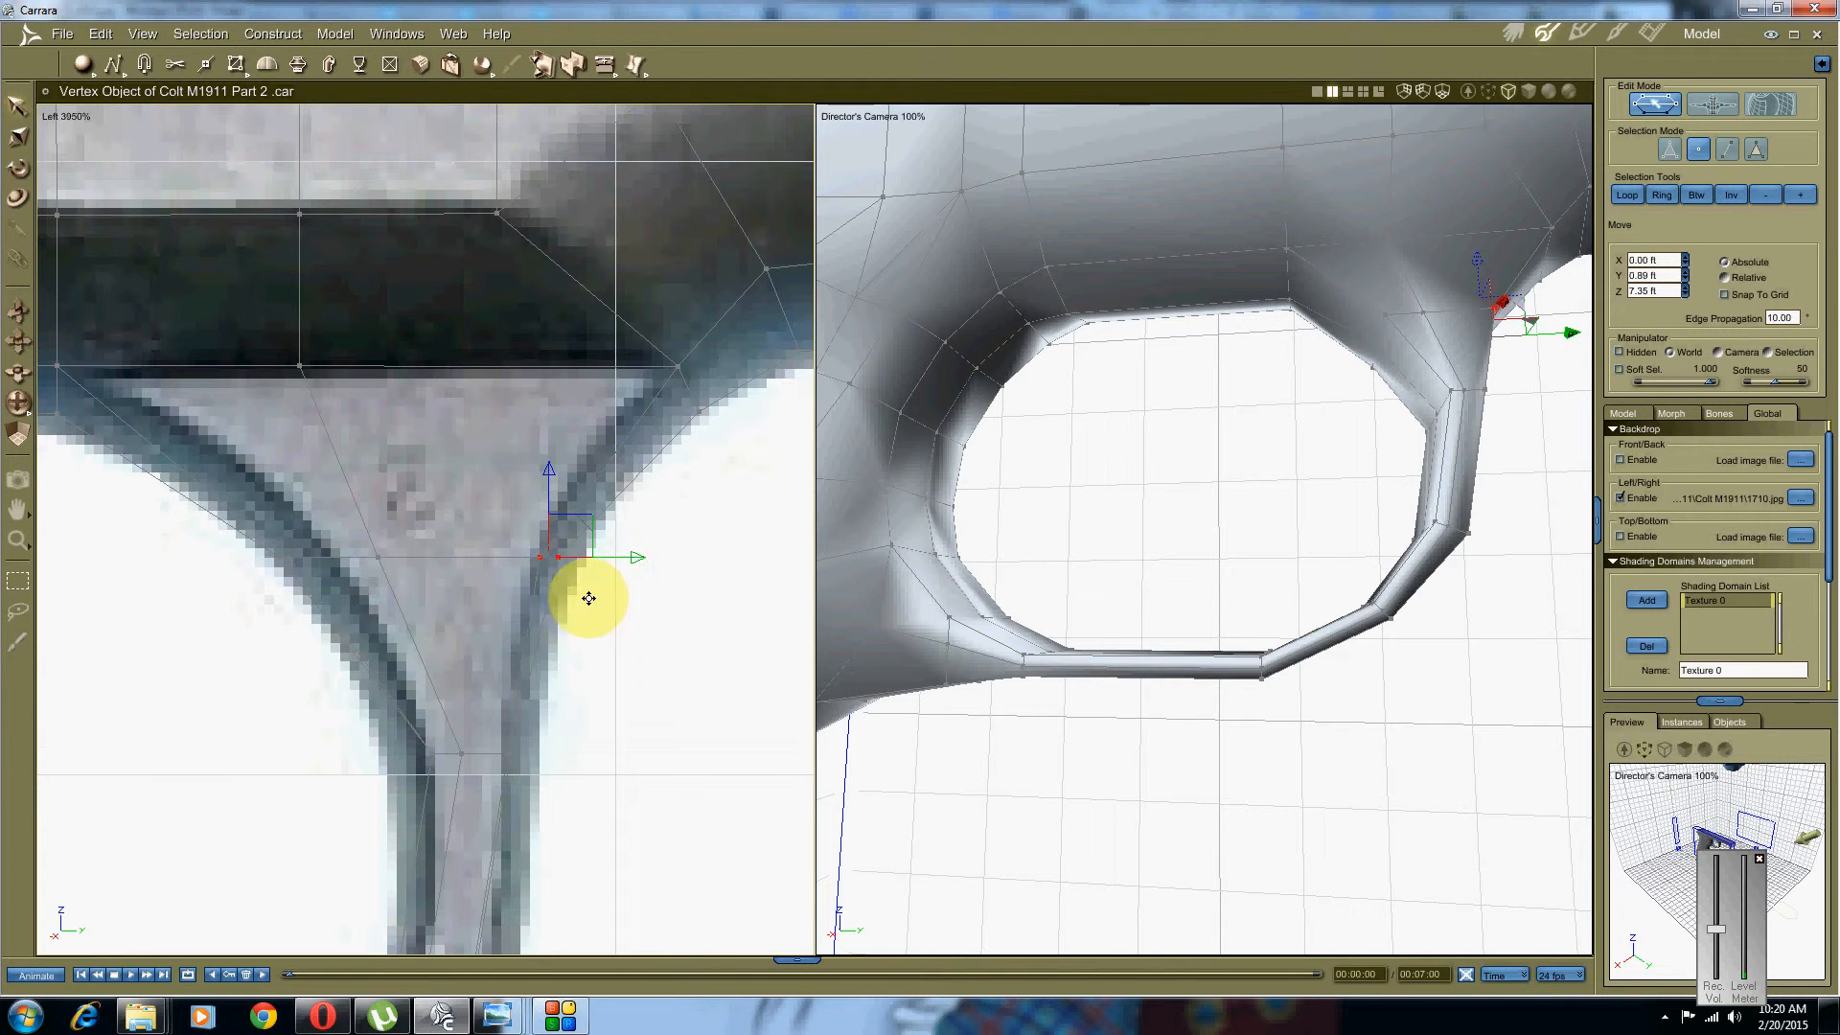
pyautogui.scroll(-3, 588, 600)
pyautogui.moveTo(587, 600); pyautogui.dragTo(581, 483, button='middle')
pyautogui.scroll(1, 591, 645)
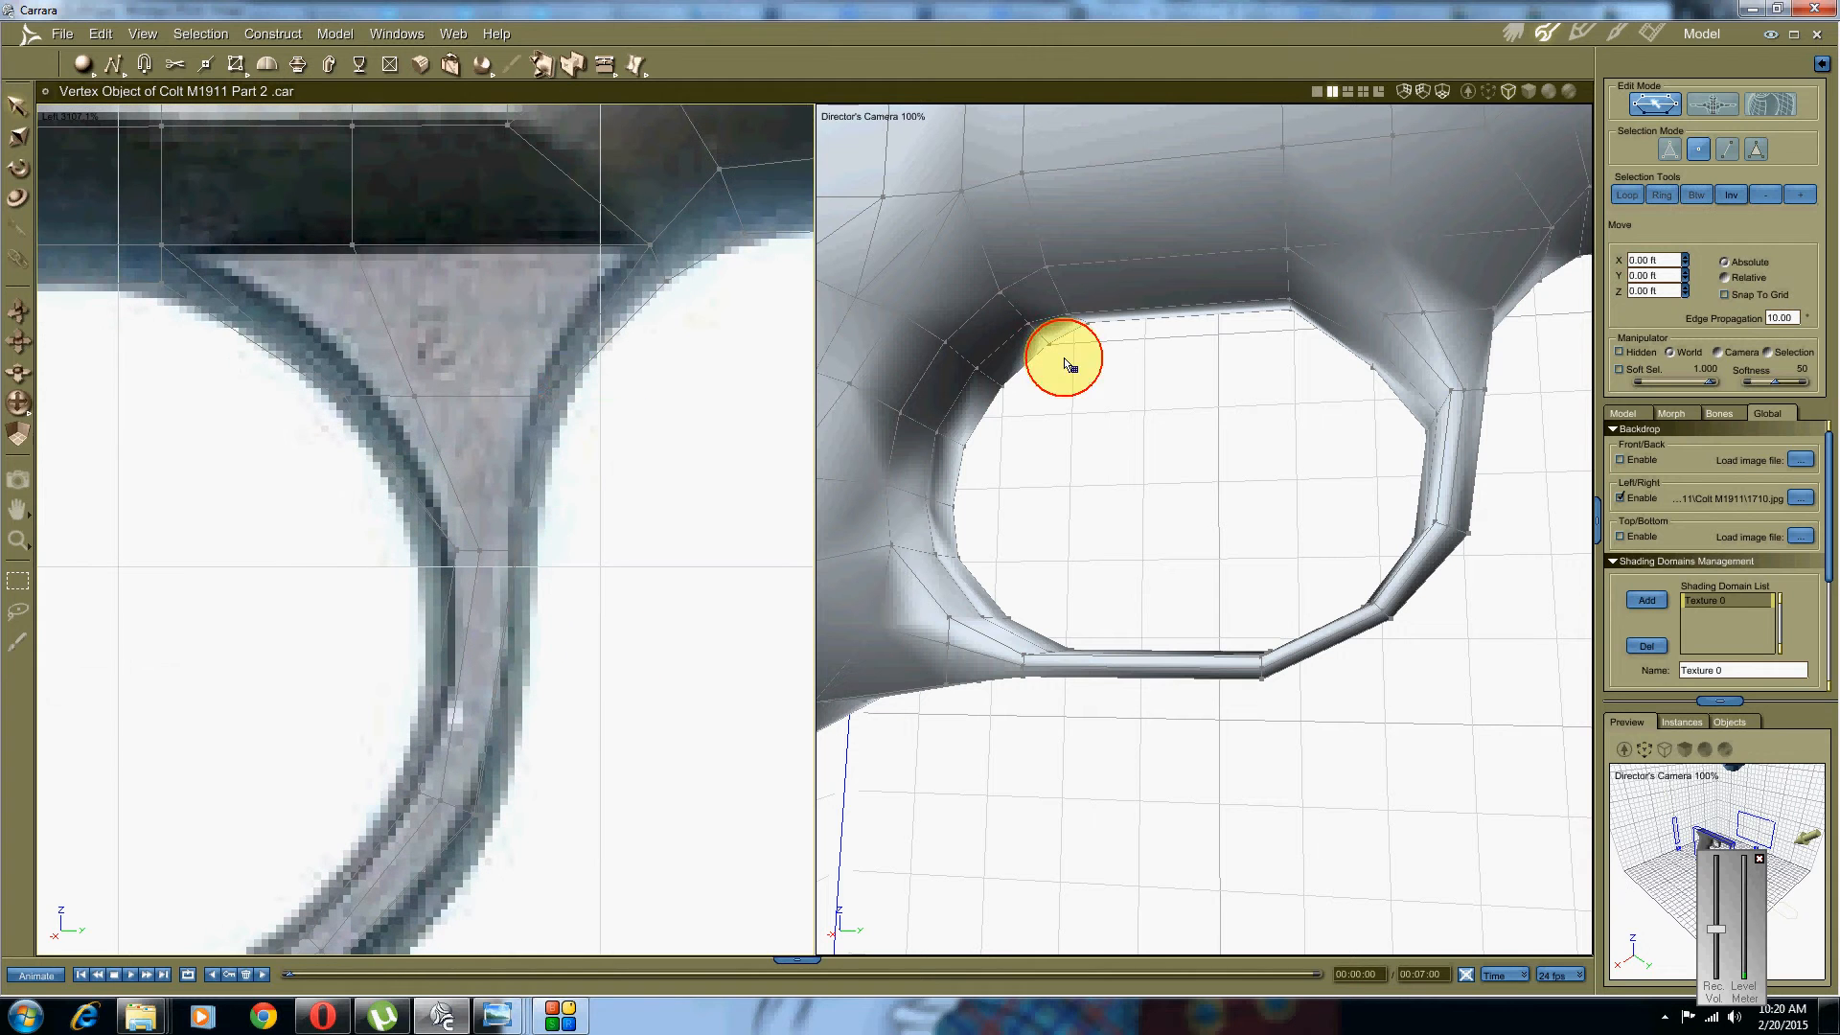
# Step: Extrude the horizontal edges across the guard's neck downward along the guard
pyautogui.click(1727, 148)
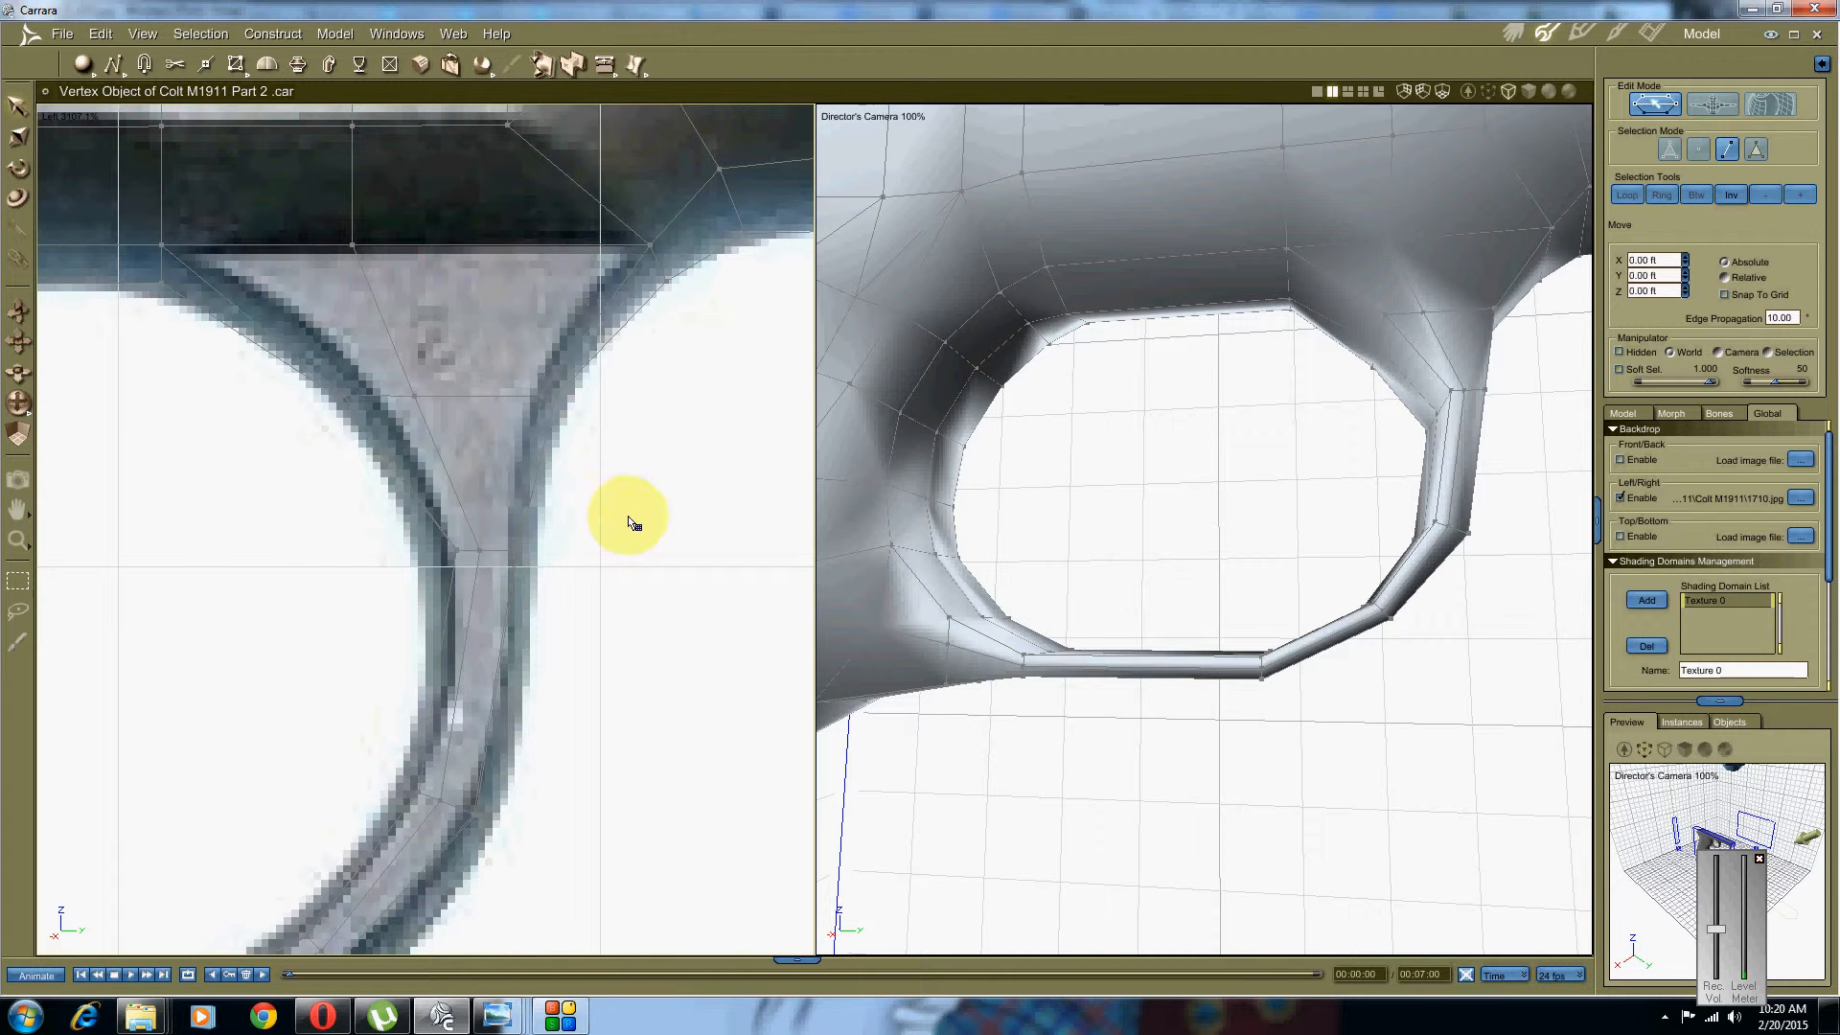
pyautogui.moveTo(623, 514); pyautogui.dragTo(362, 583)
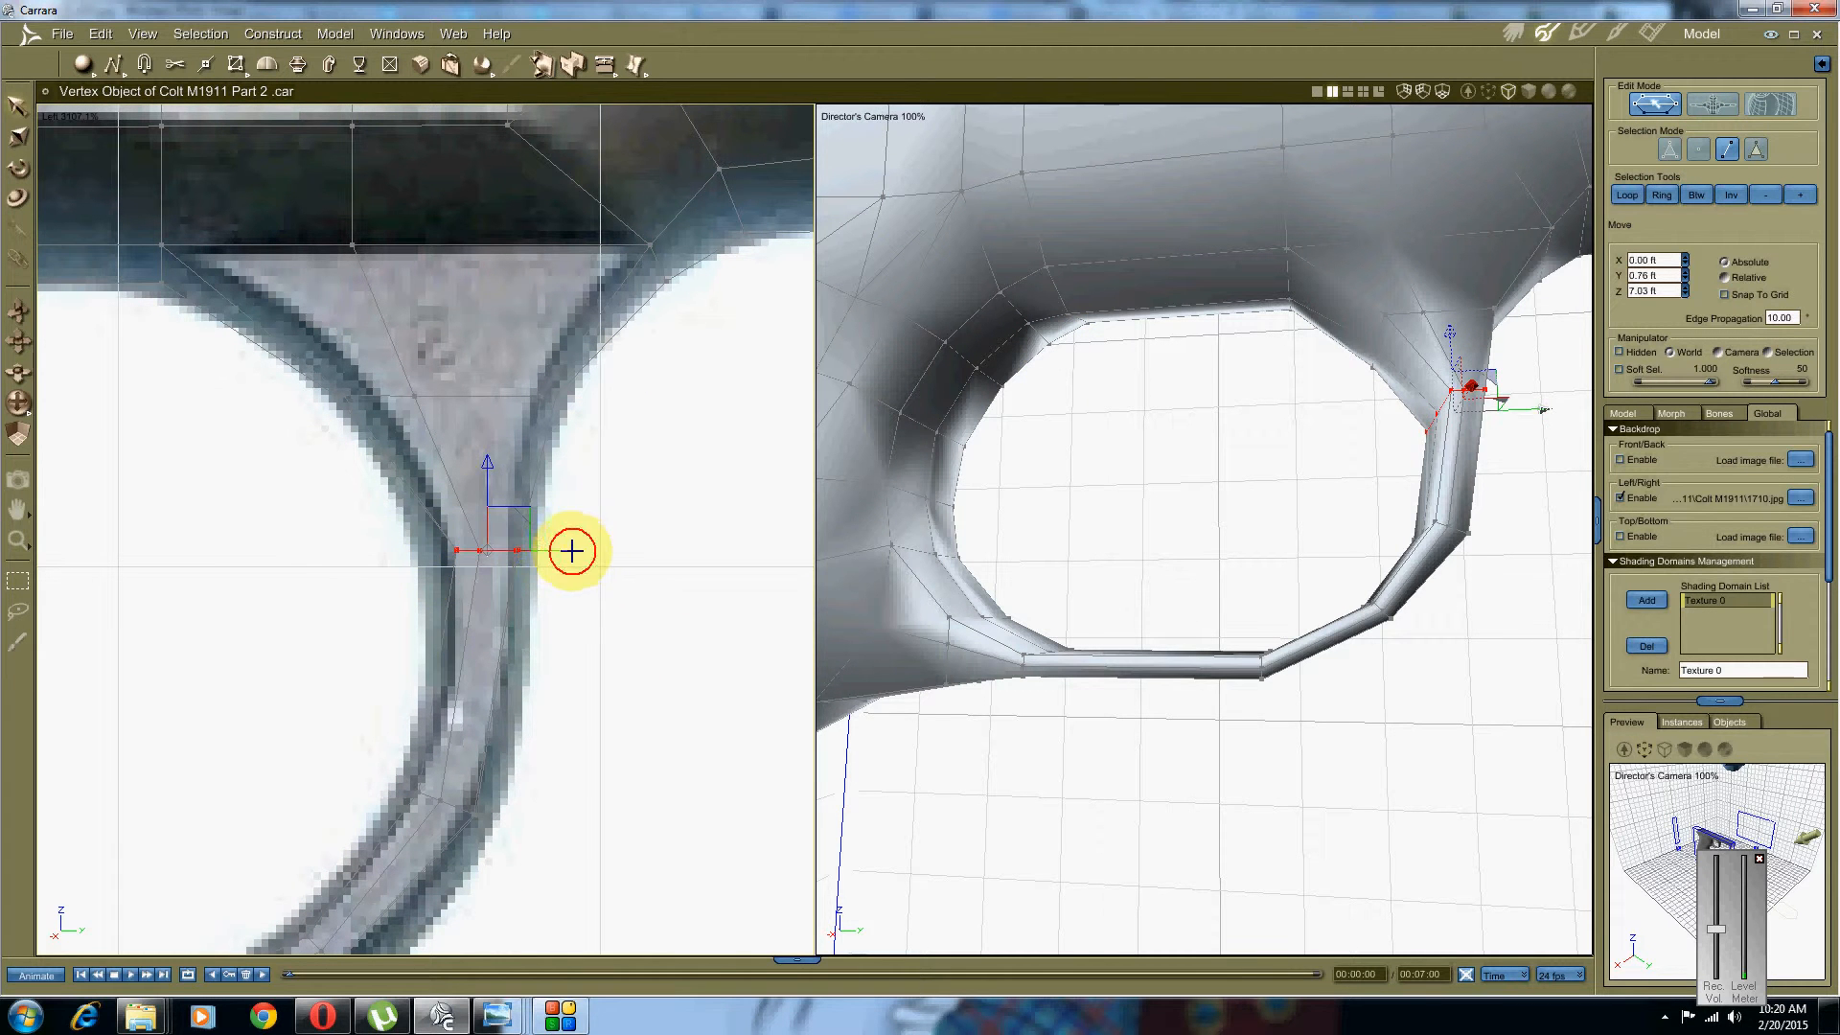
pyautogui.moveTo(572, 551); pyautogui.dragTo(566, 547)
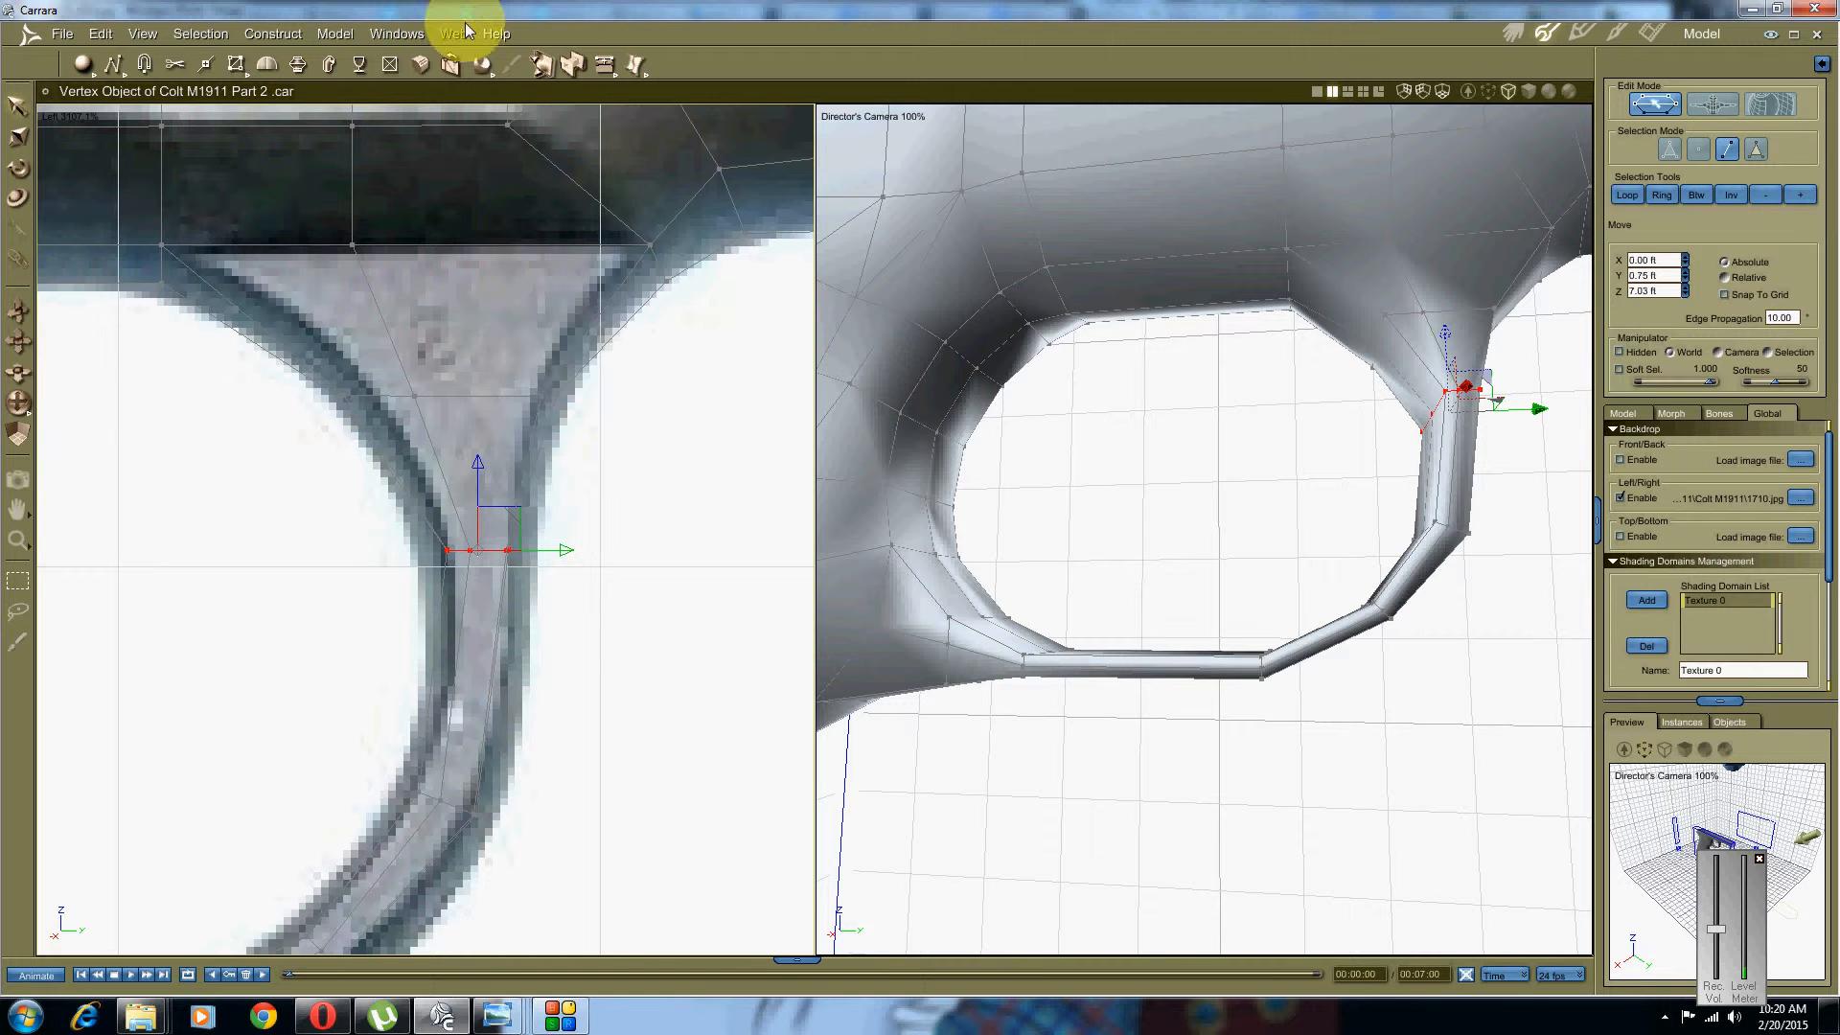
pyautogui.click(605, 62)
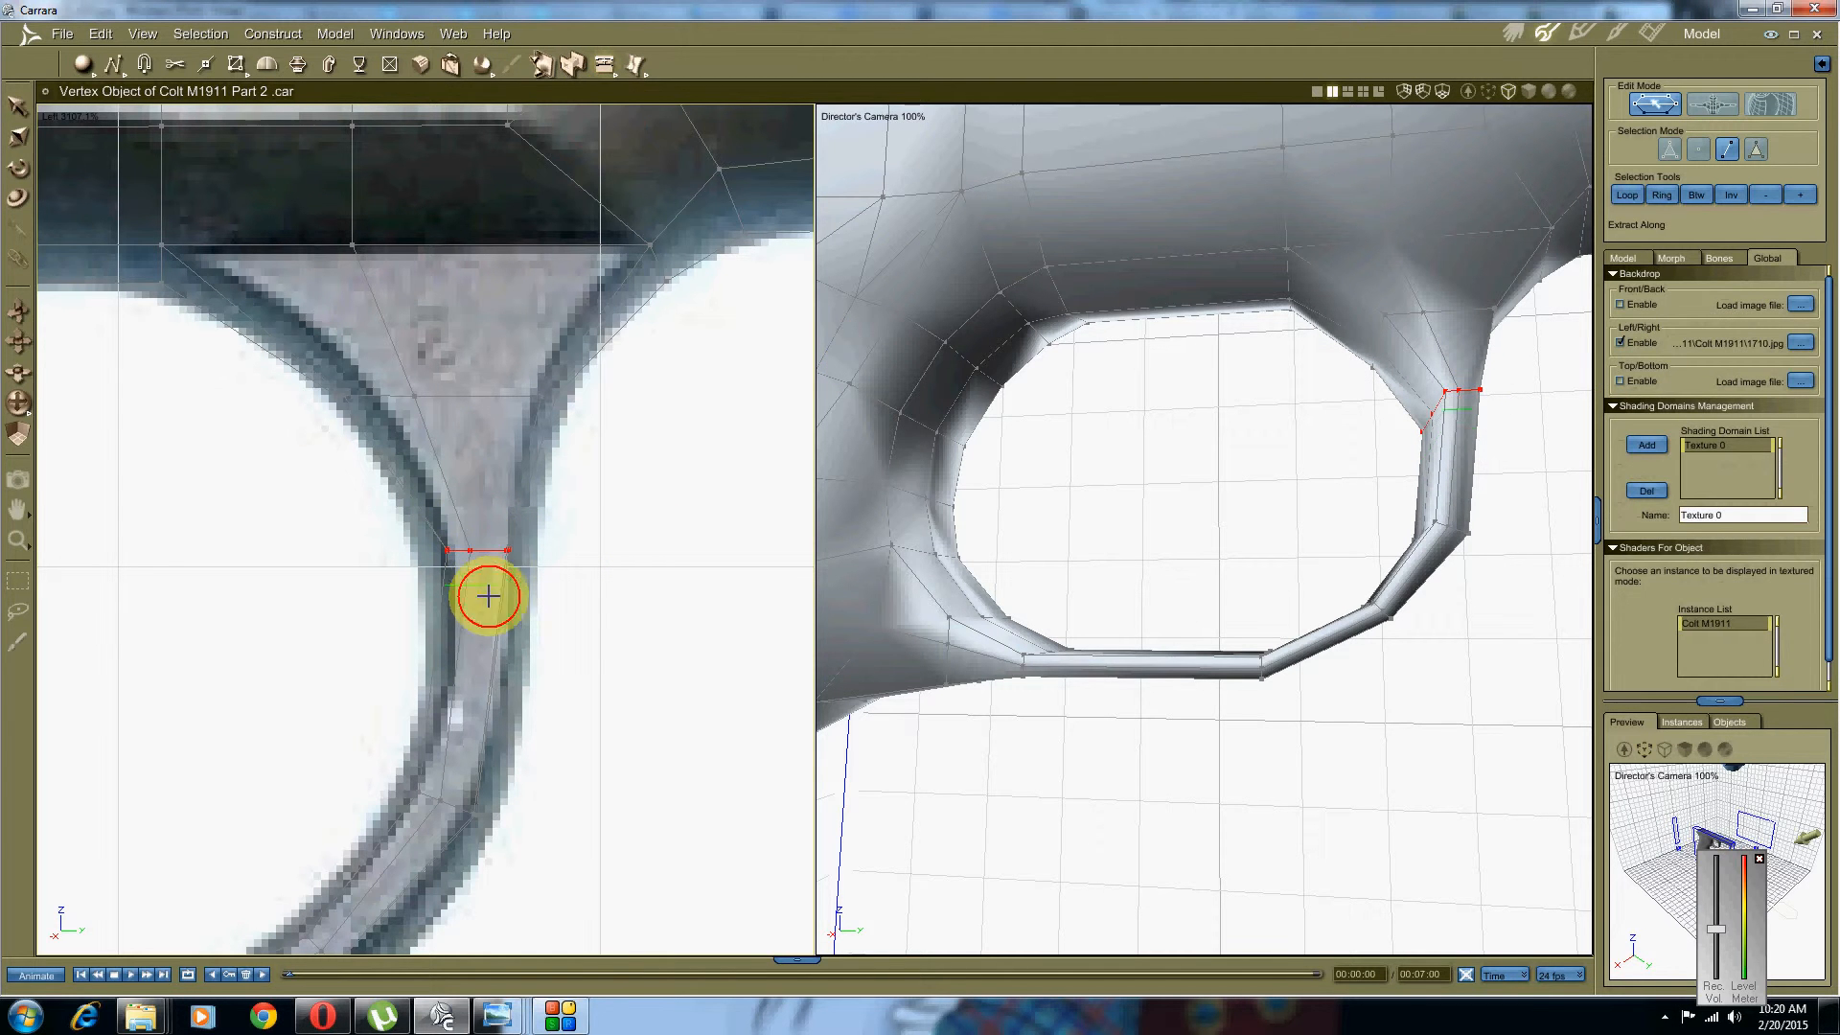
pyautogui.moveTo(489, 665); pyautogui.dragTo(547, 678)
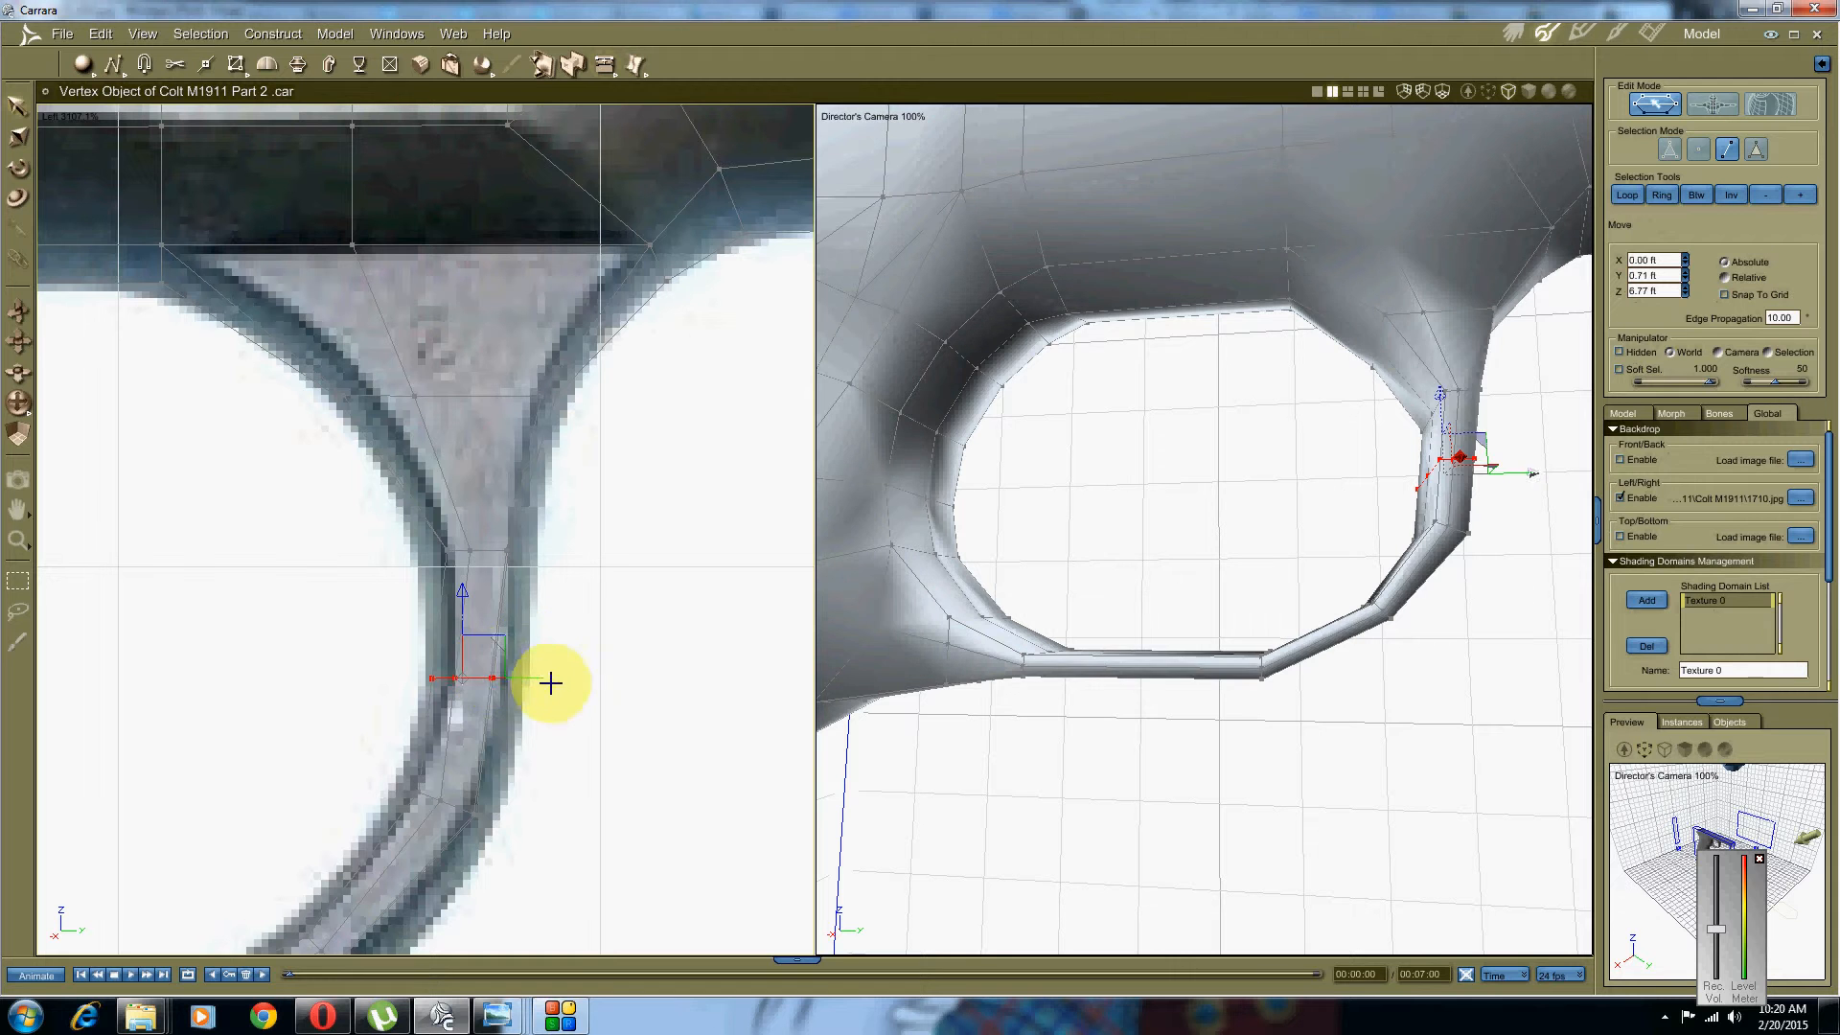
pyautogui.moveTo(448, 794); pyautogui.dragTo(593, 447, button='middle')
pyautogui.click(531, 714)
# Step: Extrude a new edge around the guard's lower corner and tilt it to follow the curve
pyautogui.moveTo(230, 627); pyautogui.dragTo(299, 811)
pyautogui.click(604, 64)
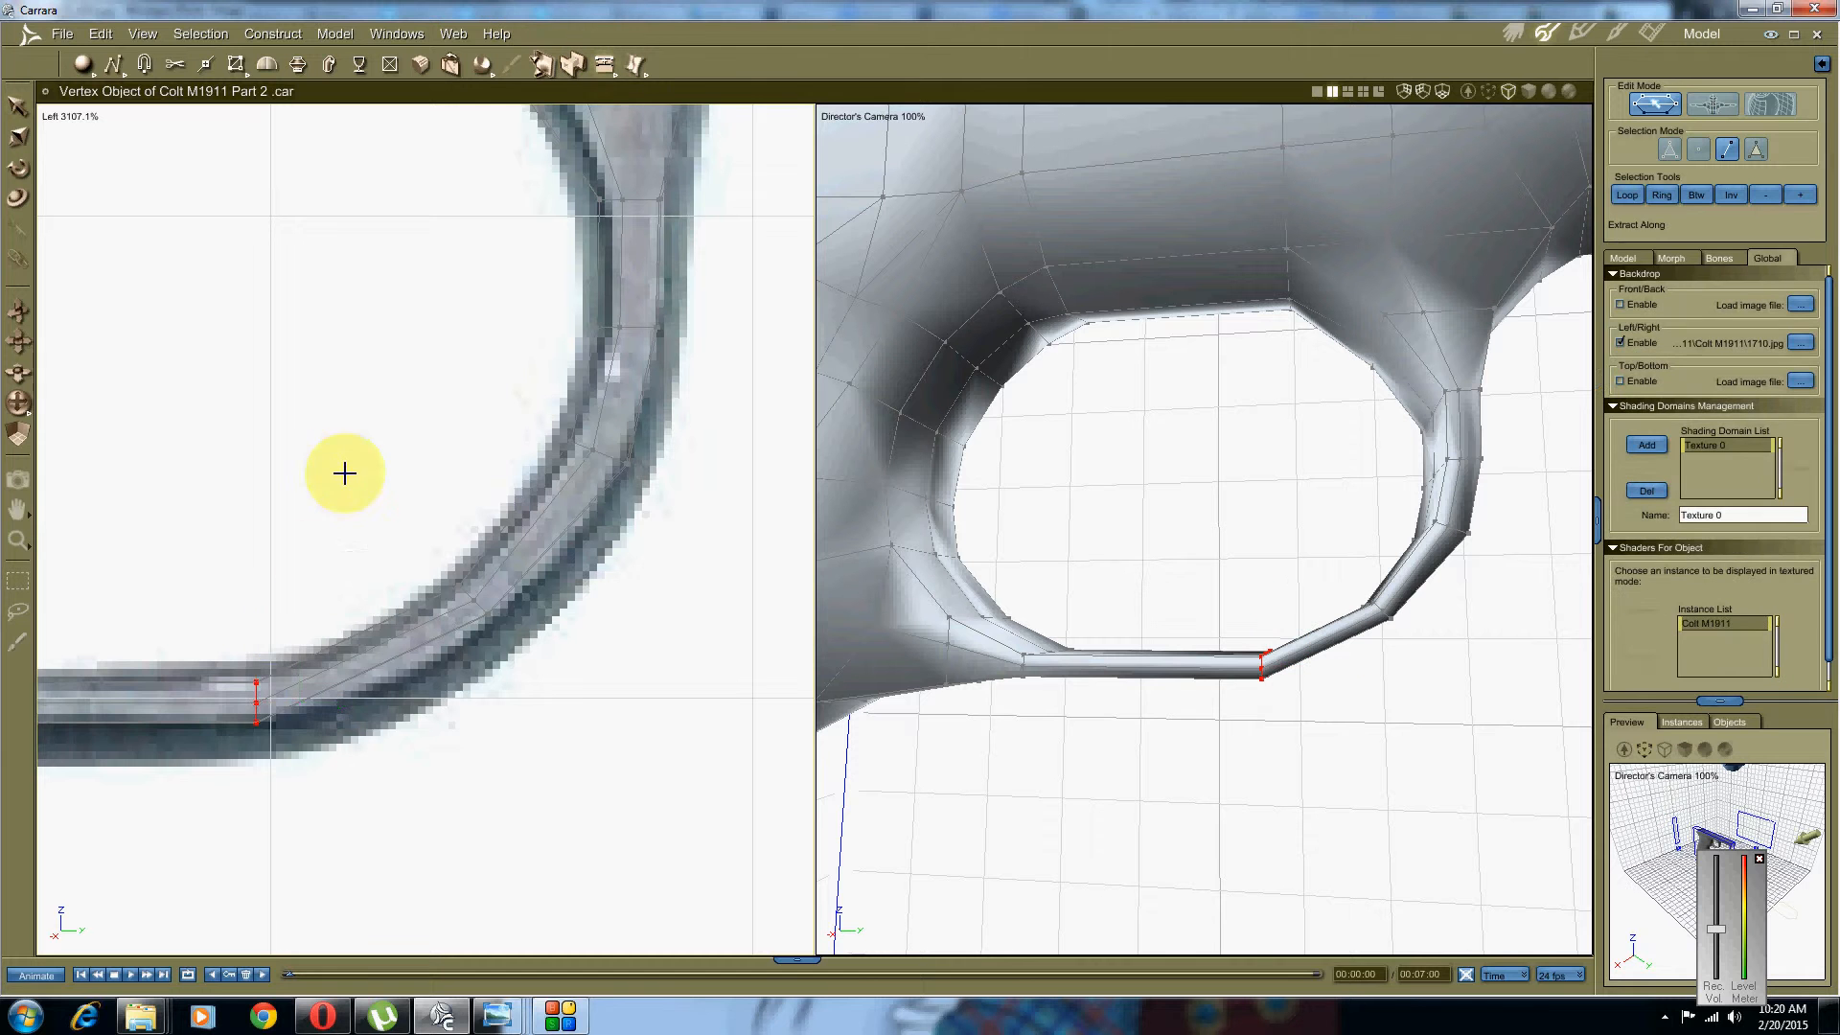
pyautogui.moveTo(251, 697); pyautogui.dragTo(256, 651)
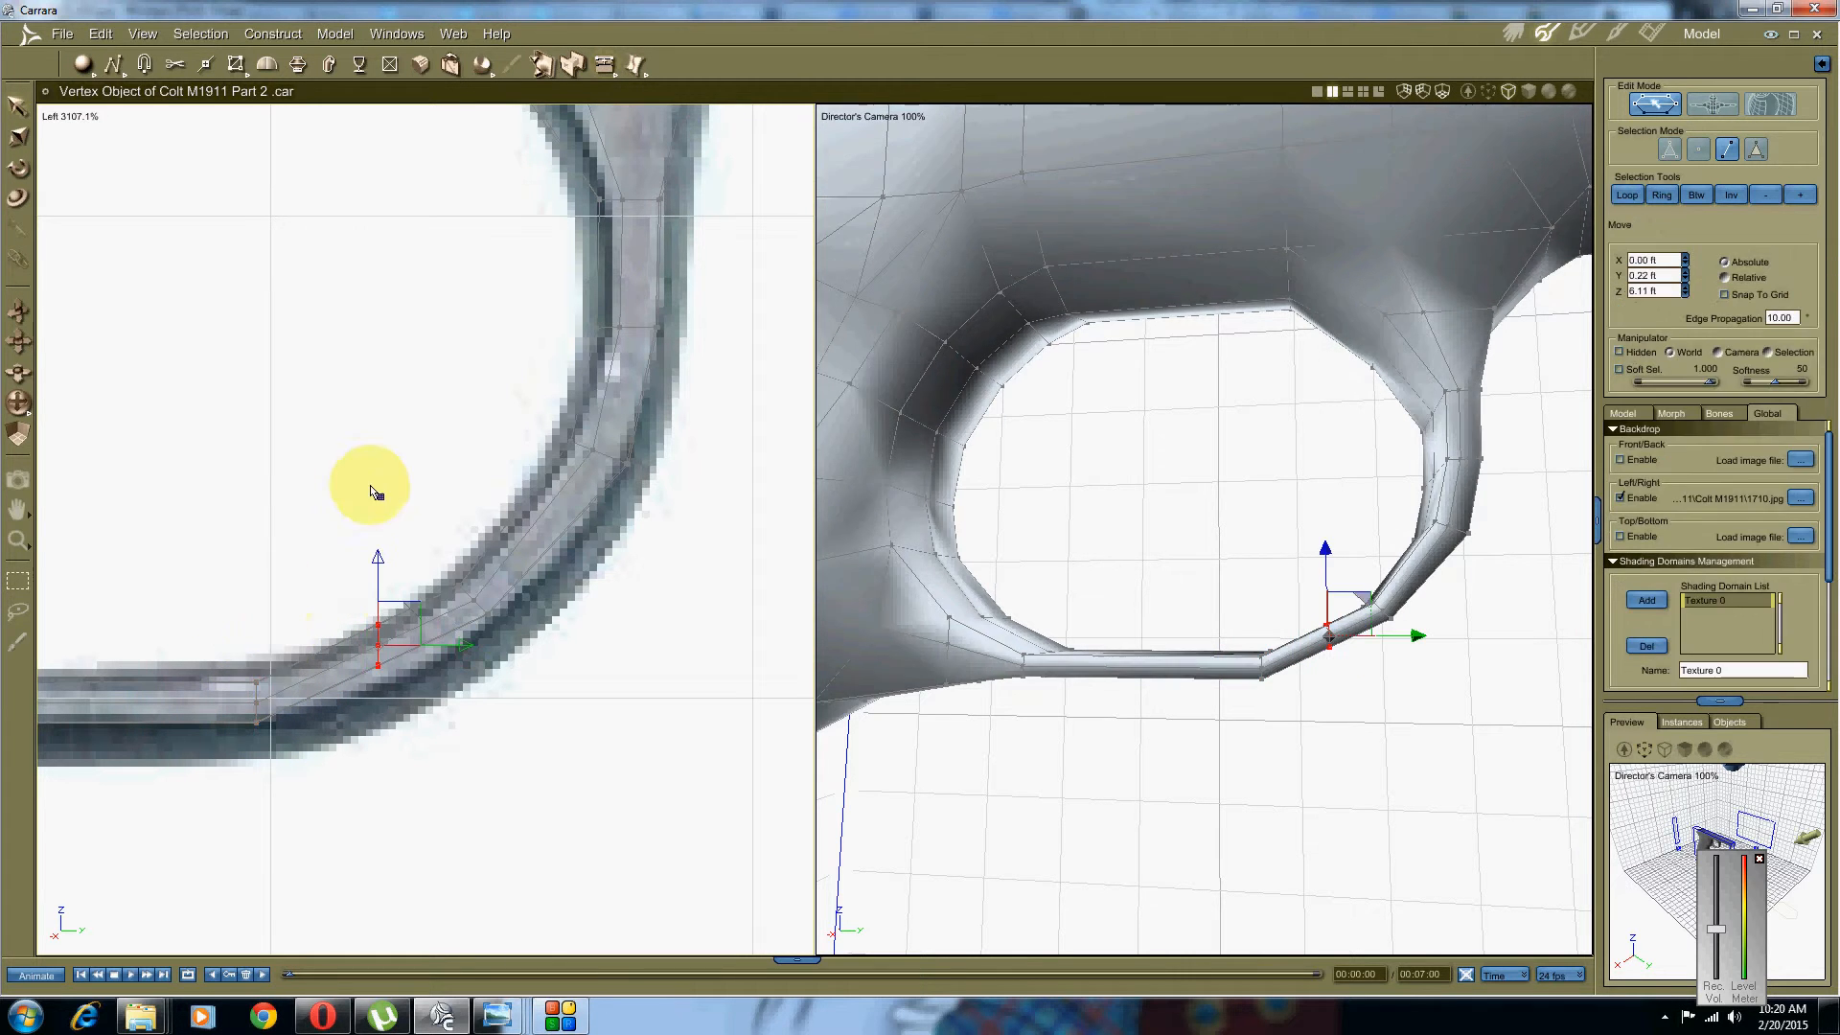
pyautogui.rightClick(368, 604)
pyautogui.click(338, 632)
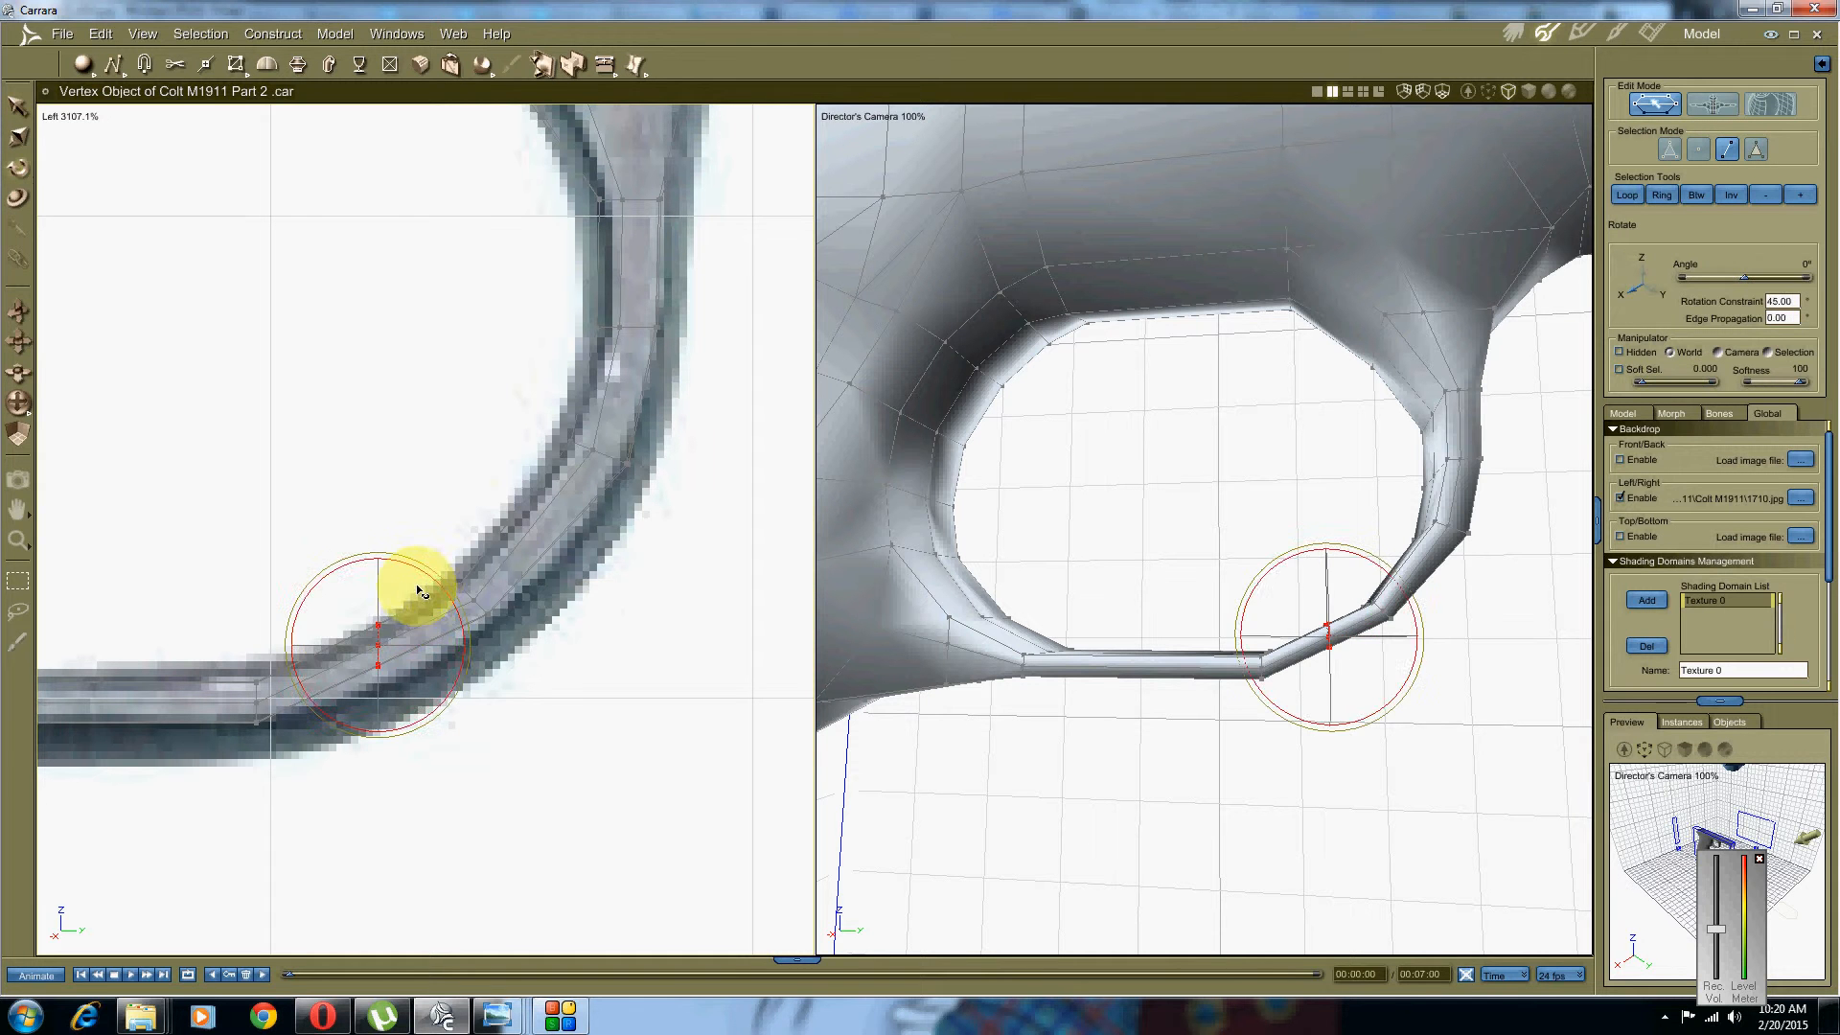
pyautogui.moveTo(427, 575)
pyautogui.mouseDown()
pyautogui.moveTo(380, 549)
pyautogui.moveTo(422, 574)
pyautogui.mouseUp()
# Step: Shift the new edge onto the guard's curve, placing a bend vertex at Y 0.24 ft, Z 6.07 ft
pyautogui.rightClick(383, 481)
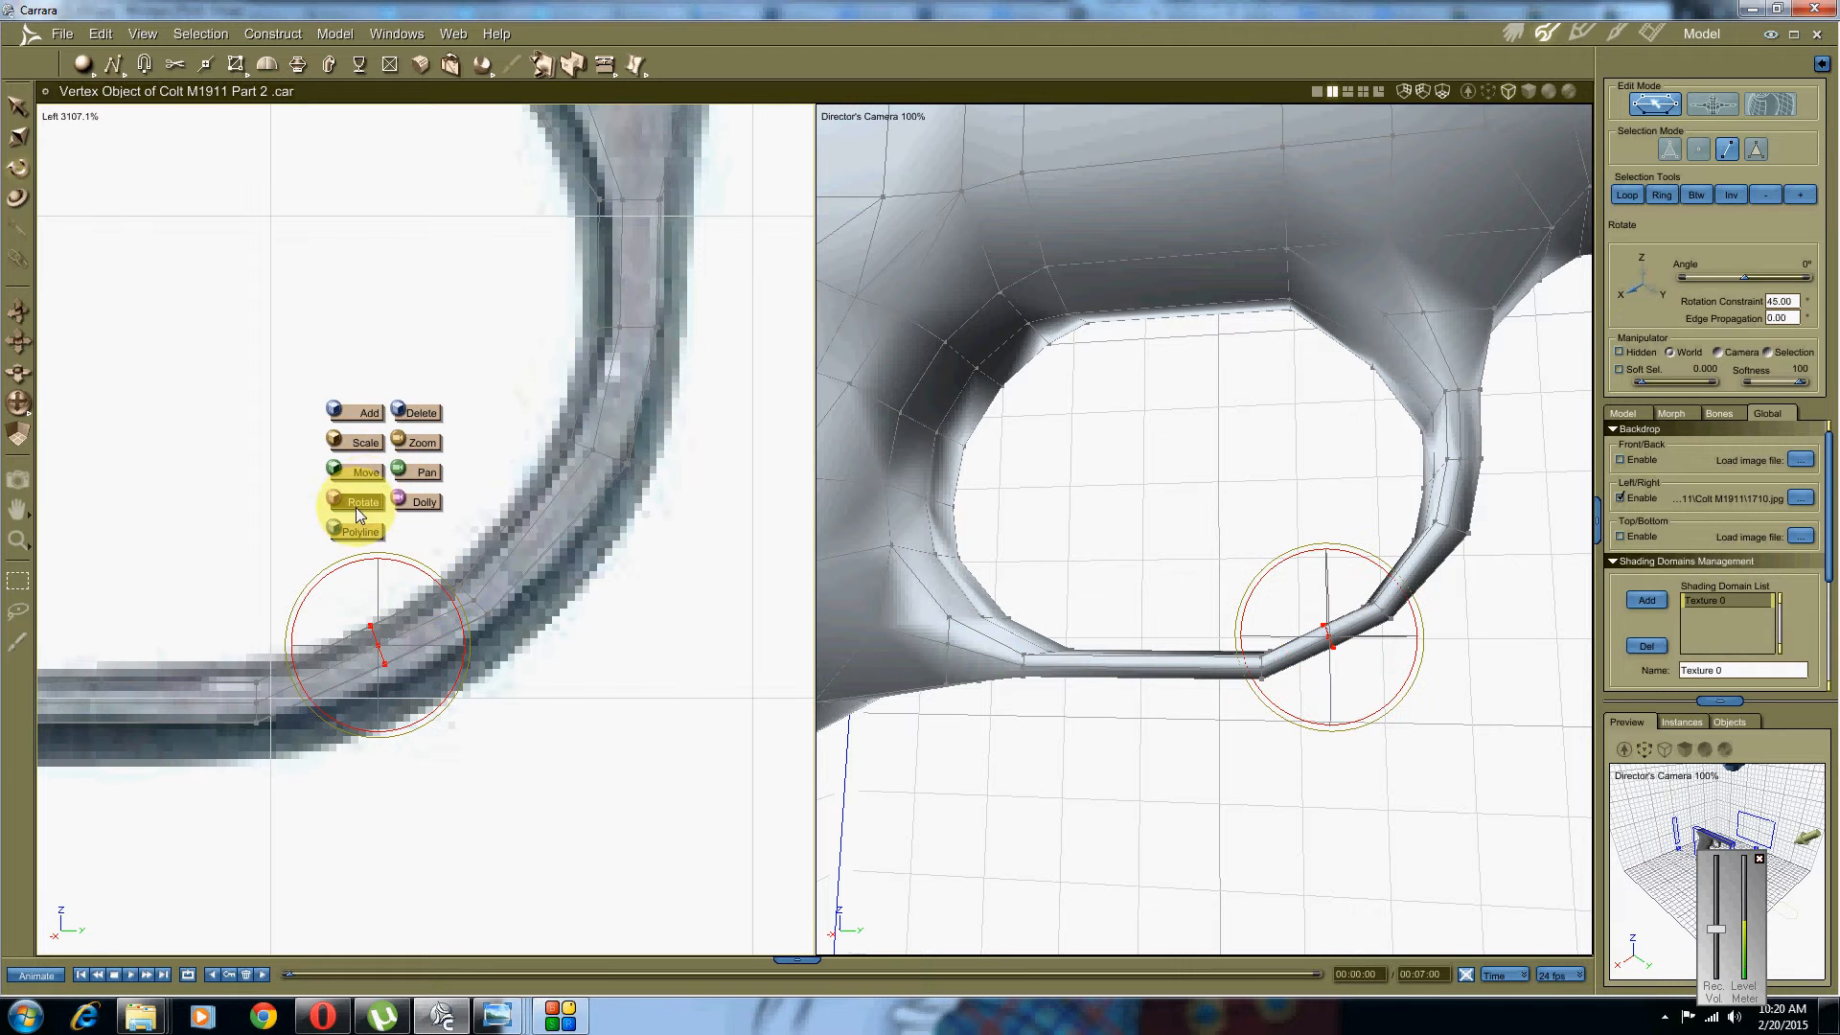
pyautogui.click(358, 480)
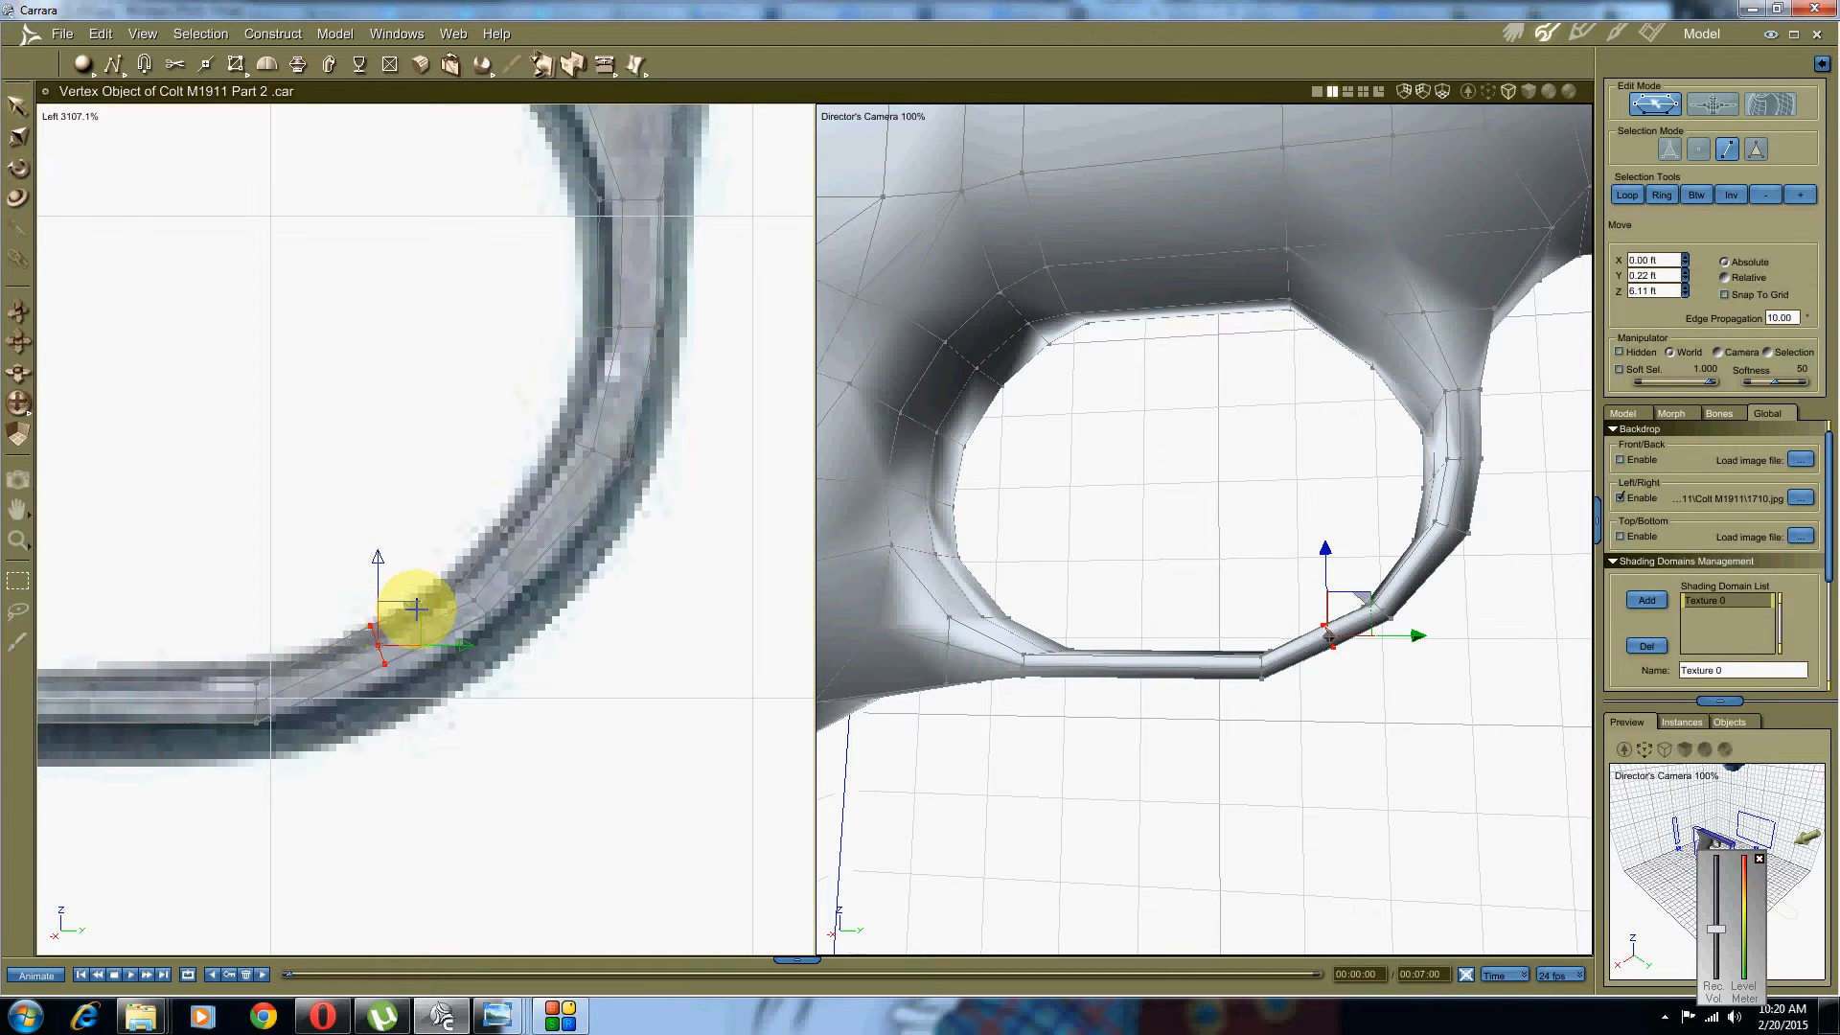
pyautogui.moveTo(416, 610); pyautogui.dragTo(461, 607)
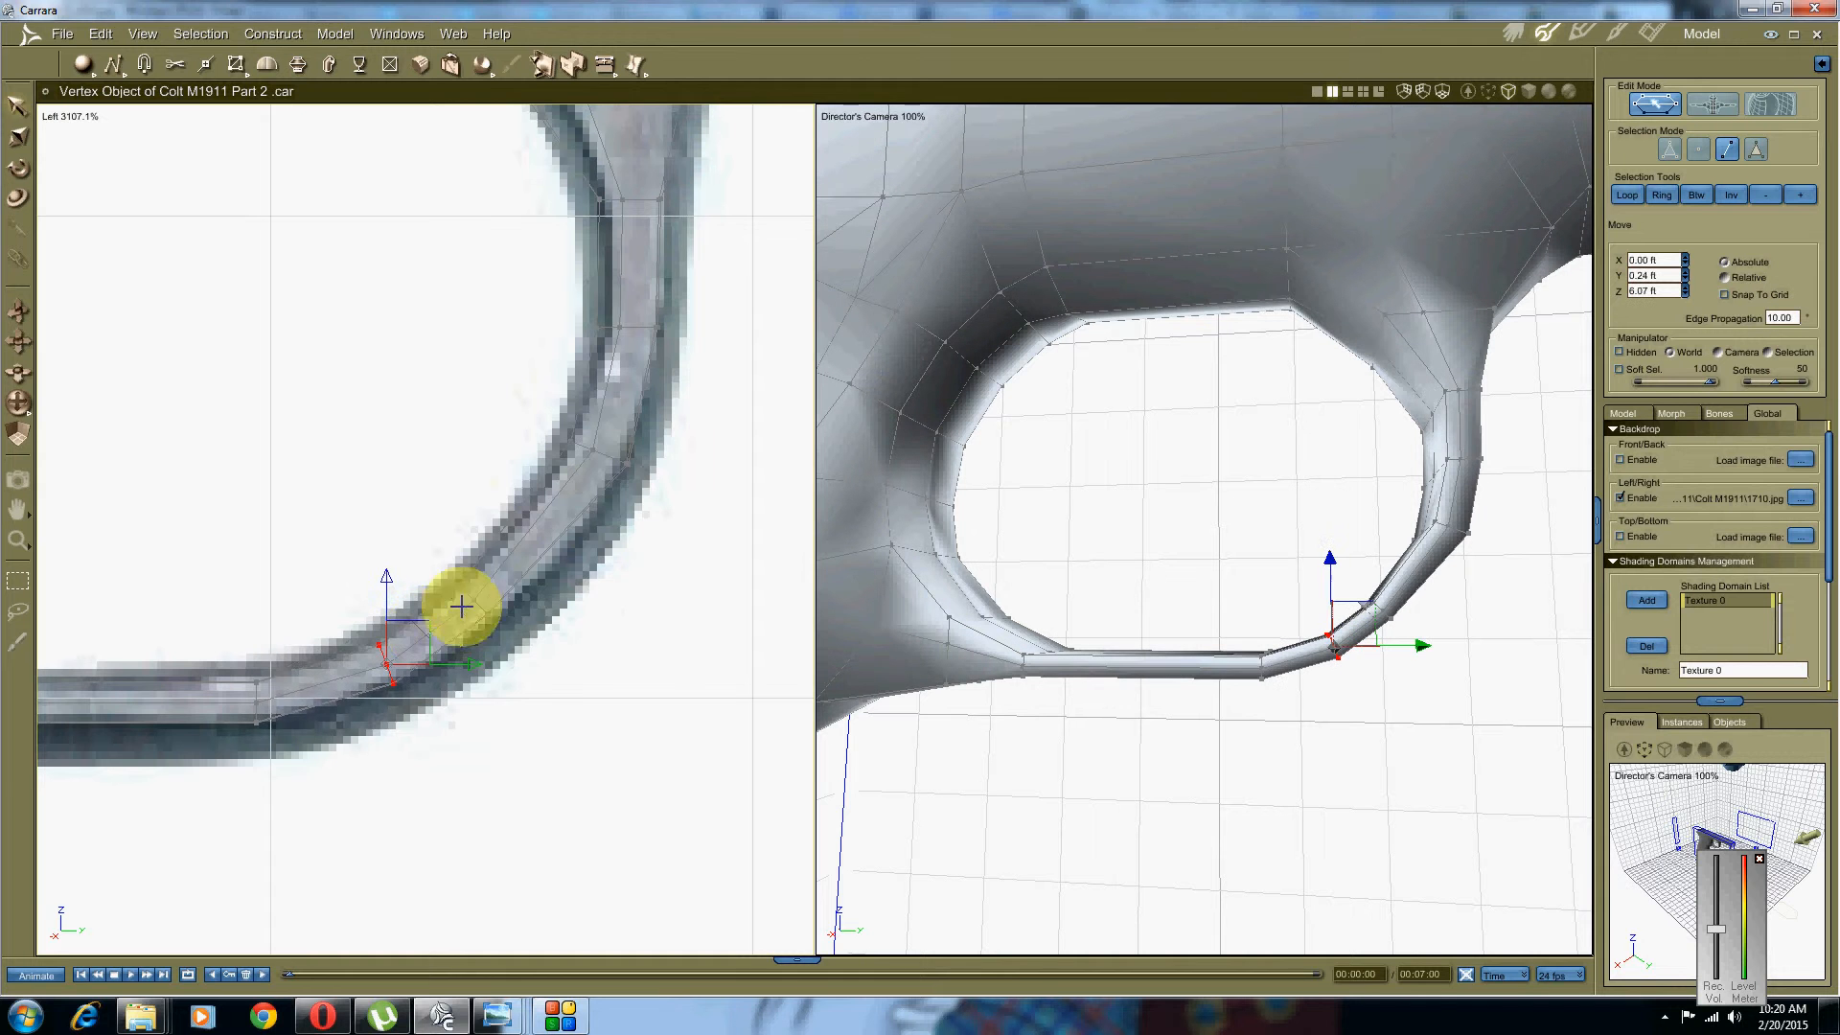
pyautogui.moveTo(538, 556); pyautogui.dragTo(487, 612, button='middle')
pyautogui.click(526, 626)
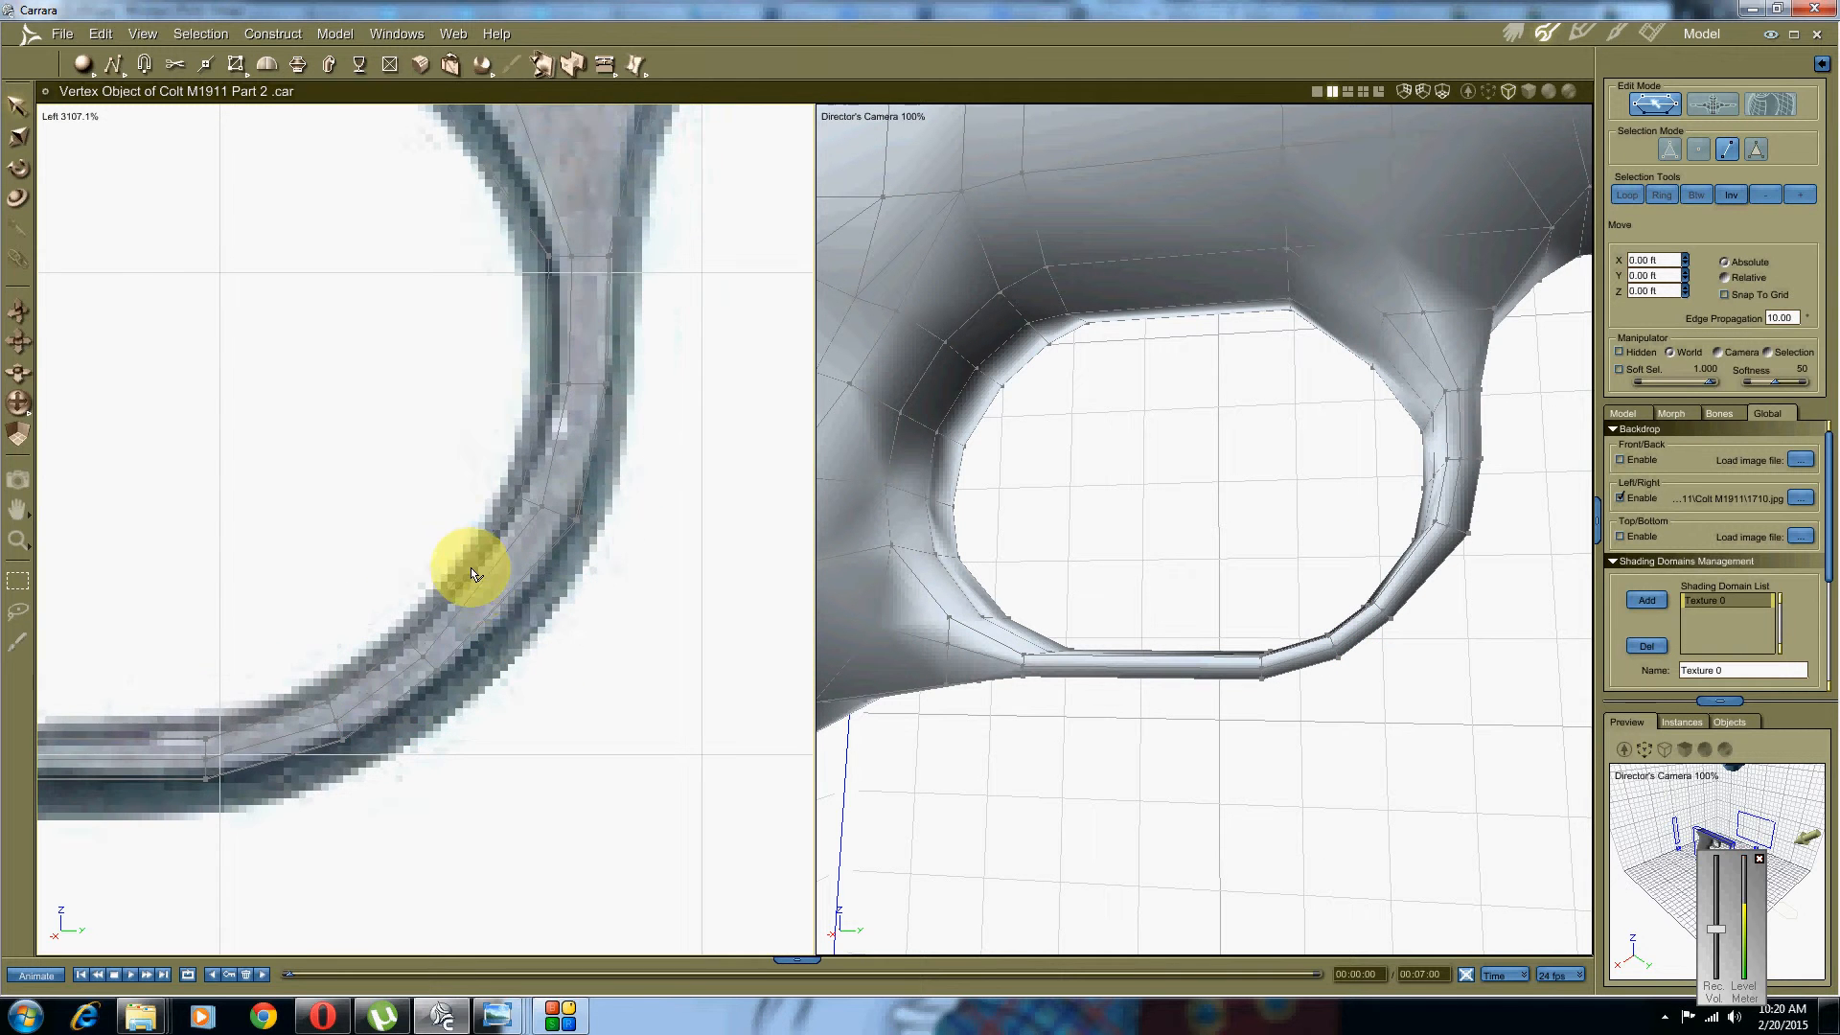
# Step: Move a guard-side vertex up and left onto the photo outline, to Y 0.72 ft, Z 6.49 ft
pyautogui.scroll(-3, 470, 573)
pyautogui.moveTo(1006, 608); pyautogui.dragTo(1205, 585, button='middle')
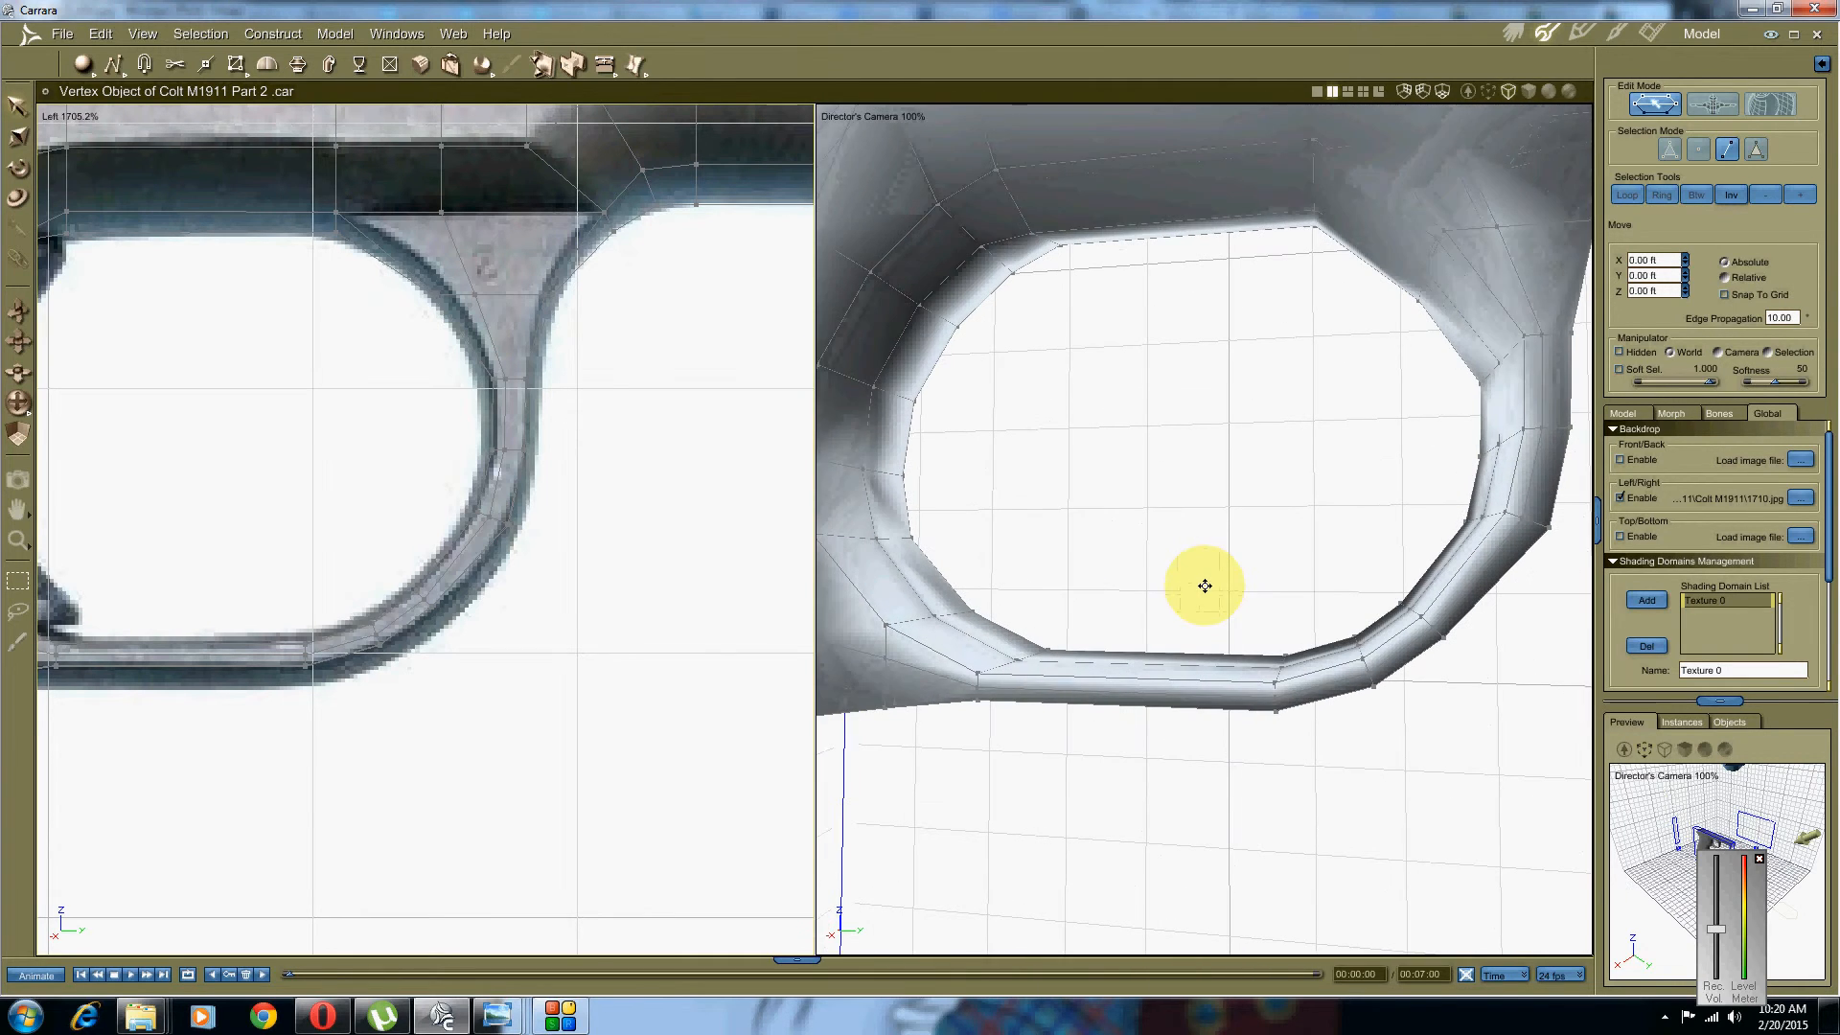
pyautogui.scroll(5, 538, 579)
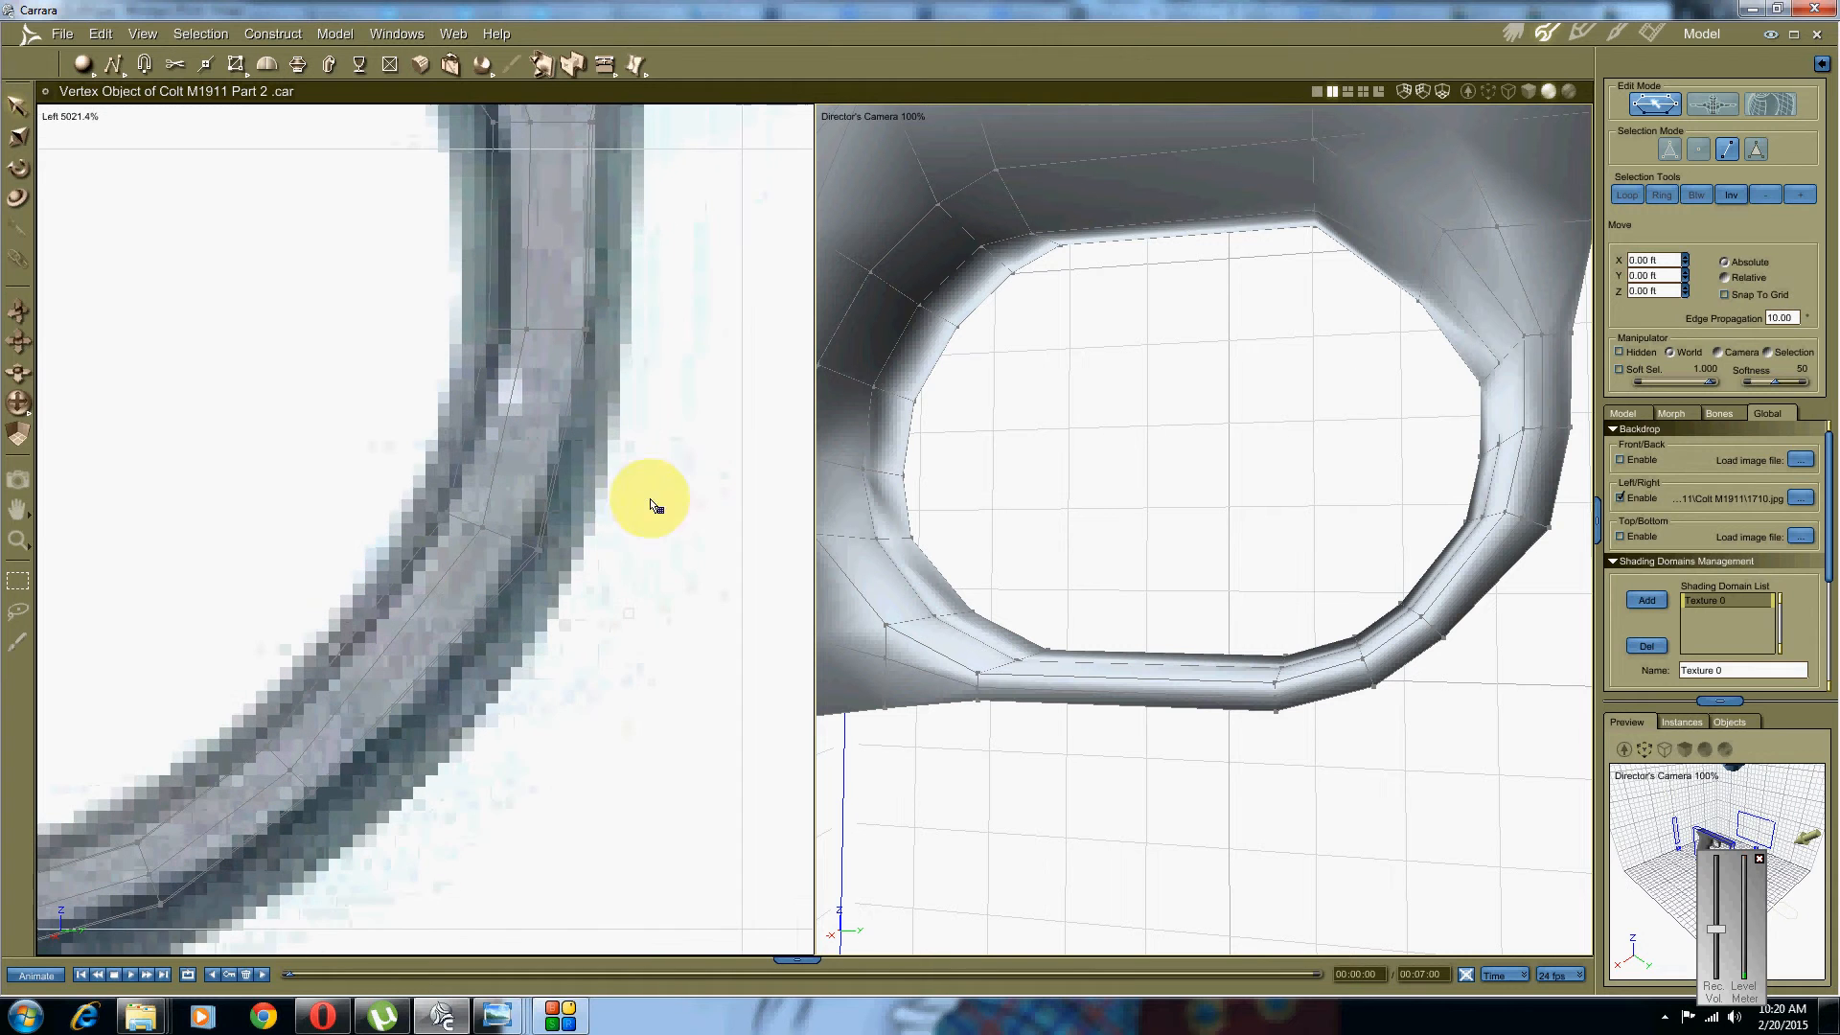
pyautogui.click(1696, 151)
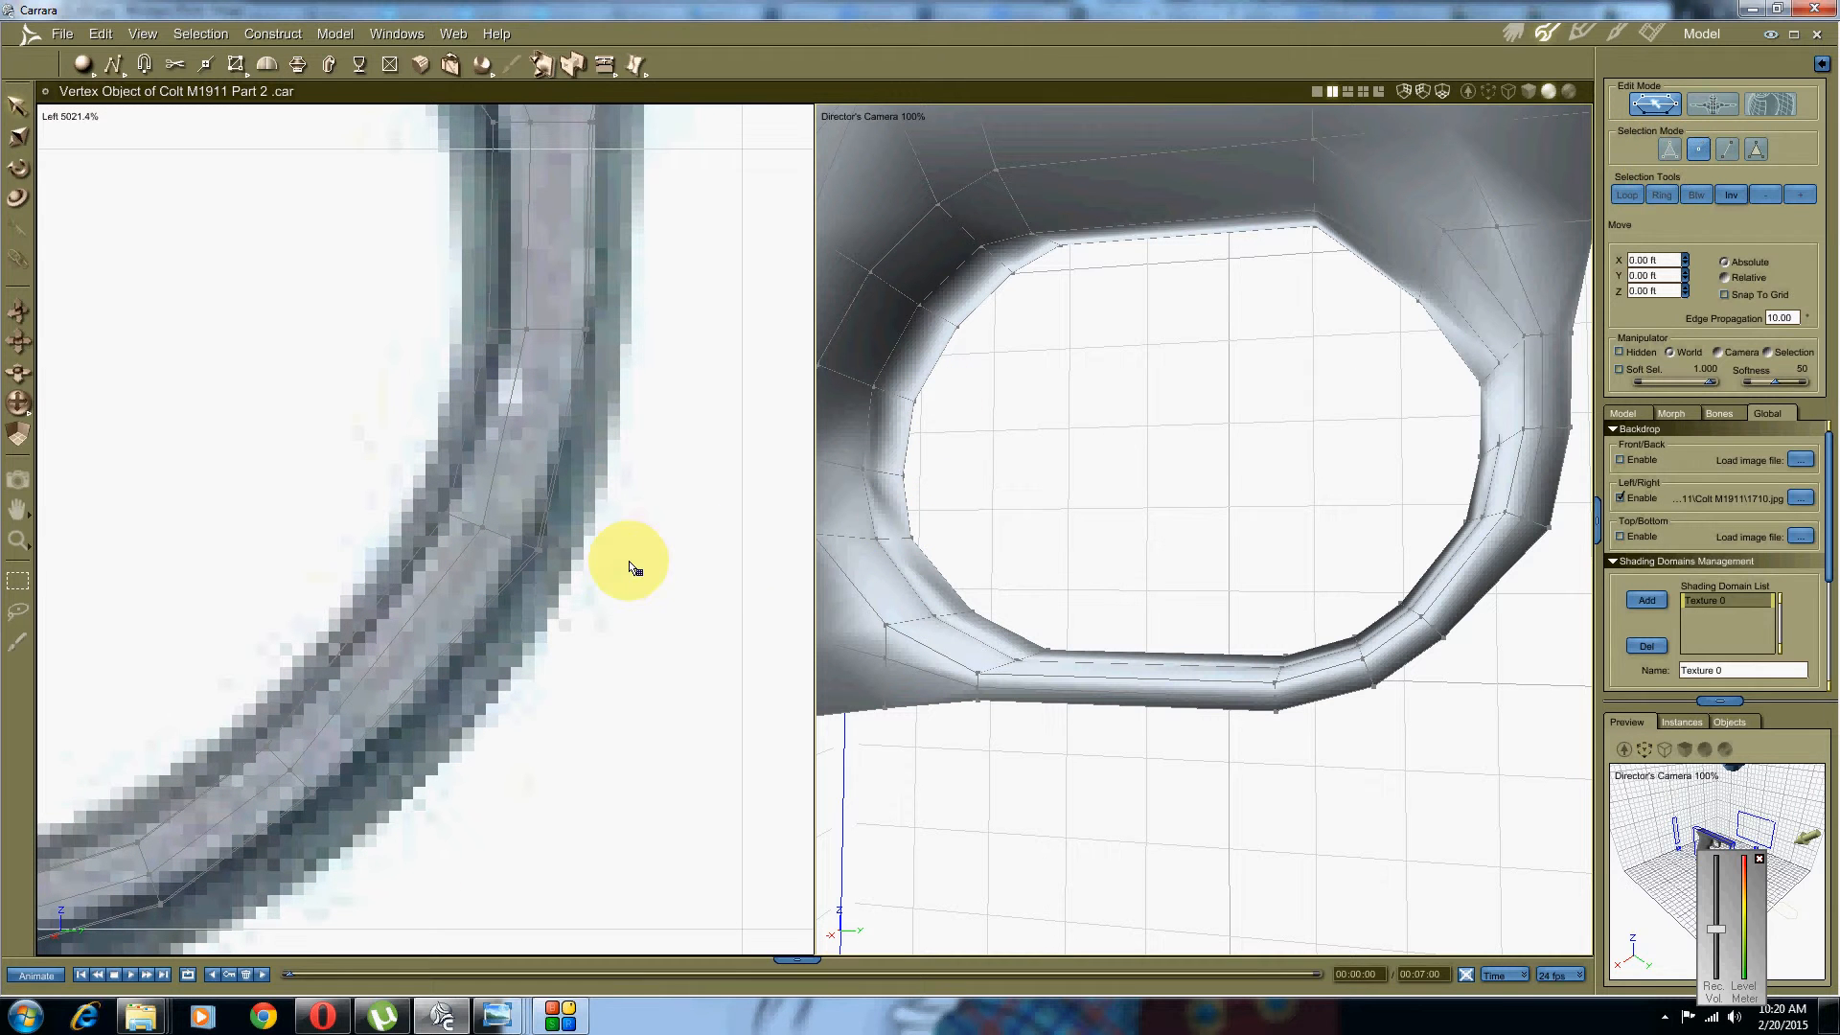
pyautogui.moveTo(642, 458); pyautogui.dragTo(522, 596)
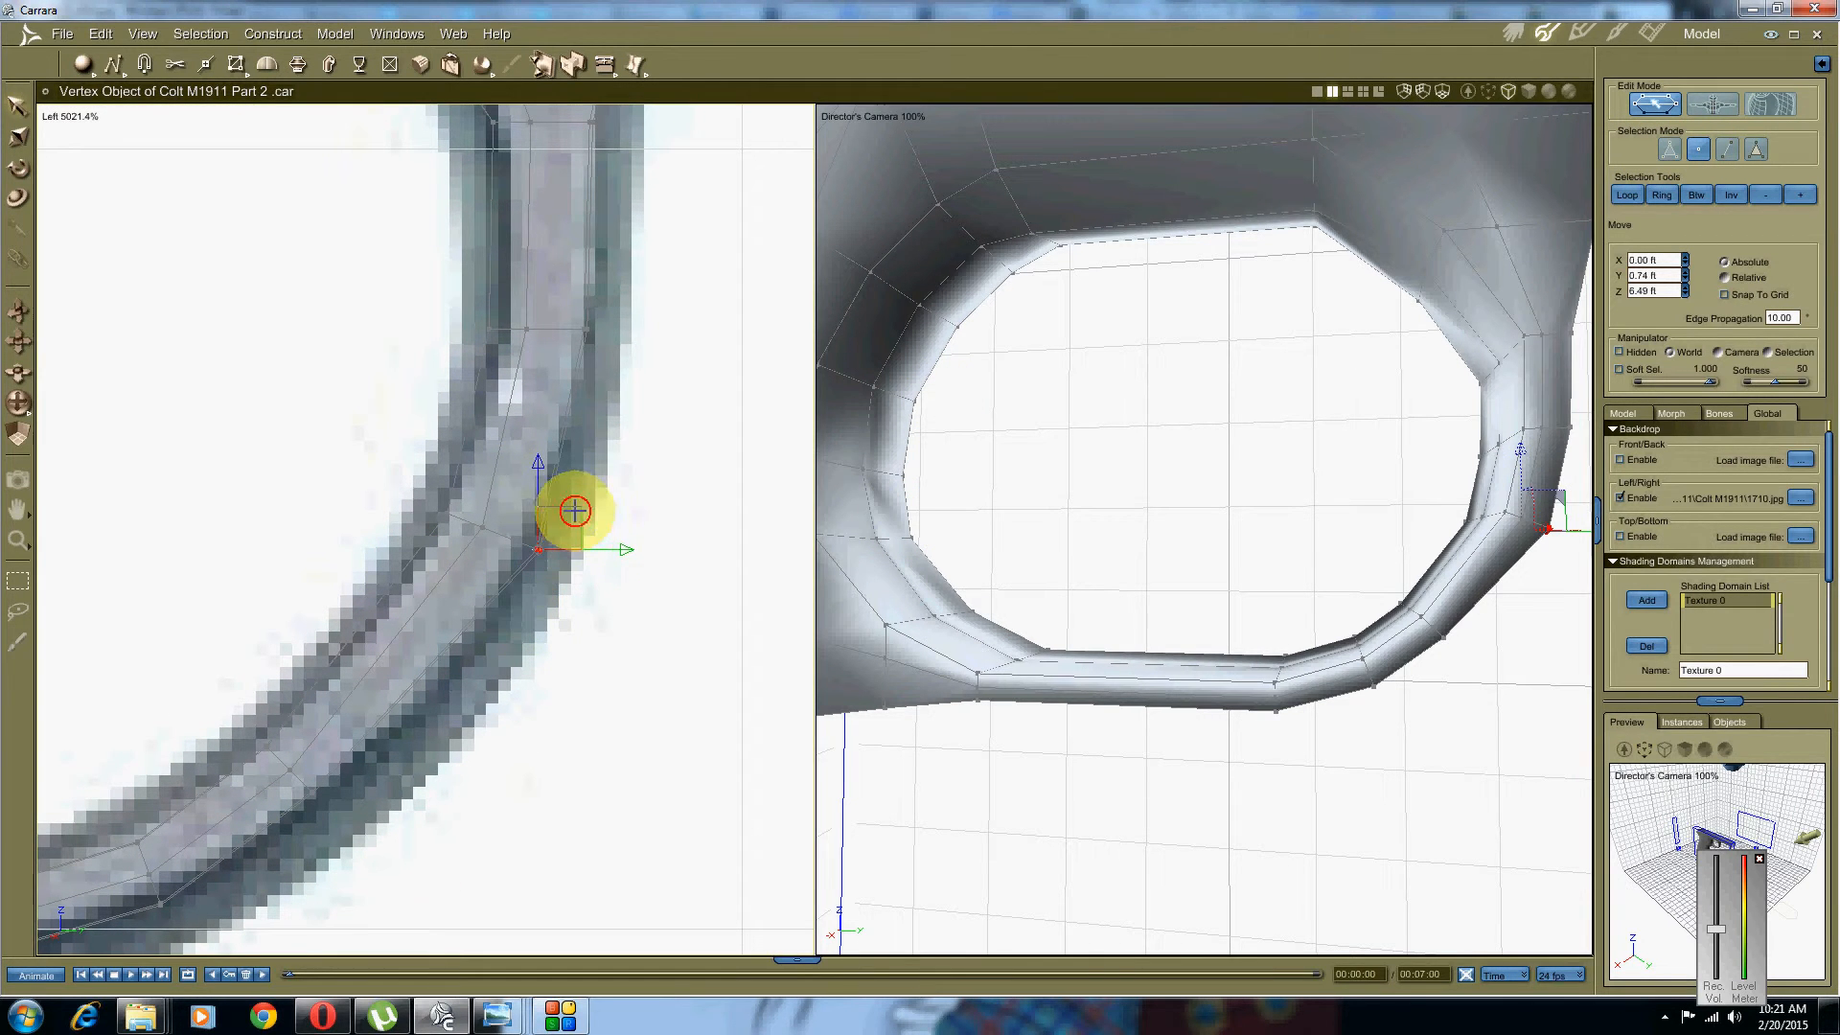
pyautogui.moveTo(575, 511); pyautogui.dragTo(564, 504)
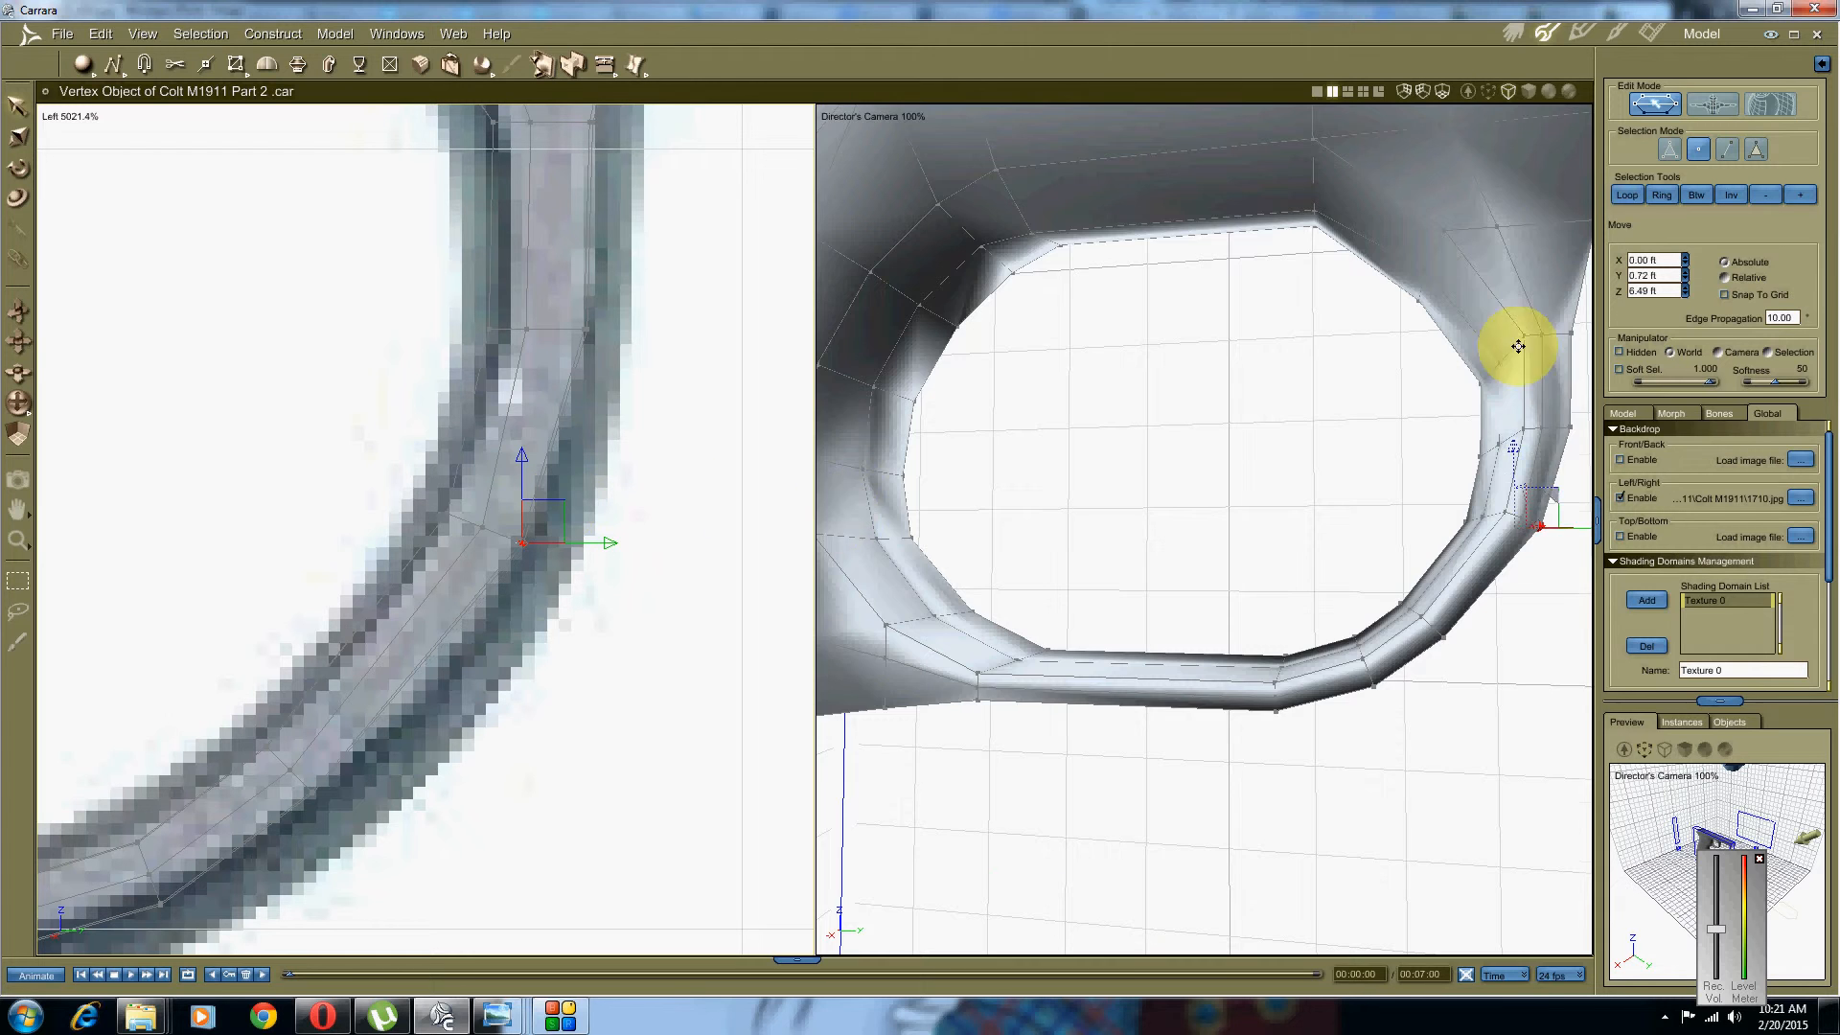
pyautogui.scroll(-6, 1518, 345)
pyautogui.moveTo(1403, 502); pyautogui.dragTo(1138, 555, button='middle')
pyautogui.click(1198, 774)
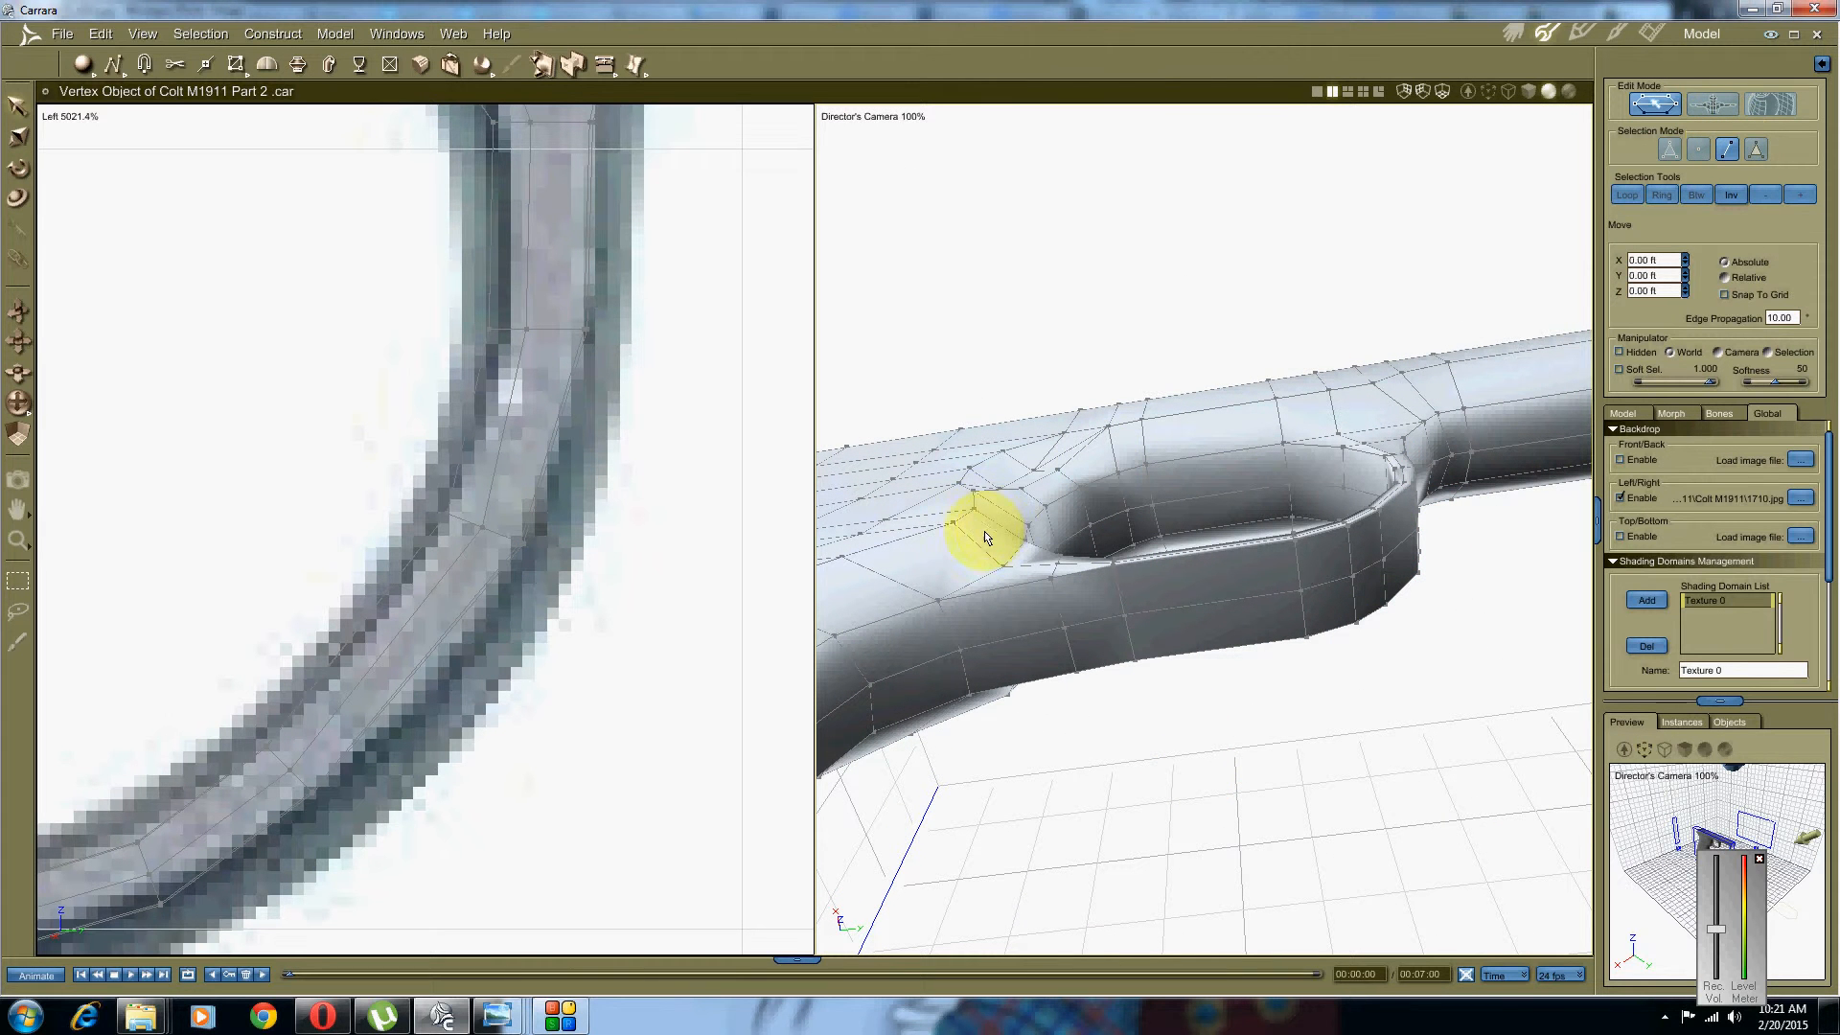
# Step: Frame the trigger guard in the left and 3D views while trying edge-run selections along it
pyautogui.click(1018, 640)
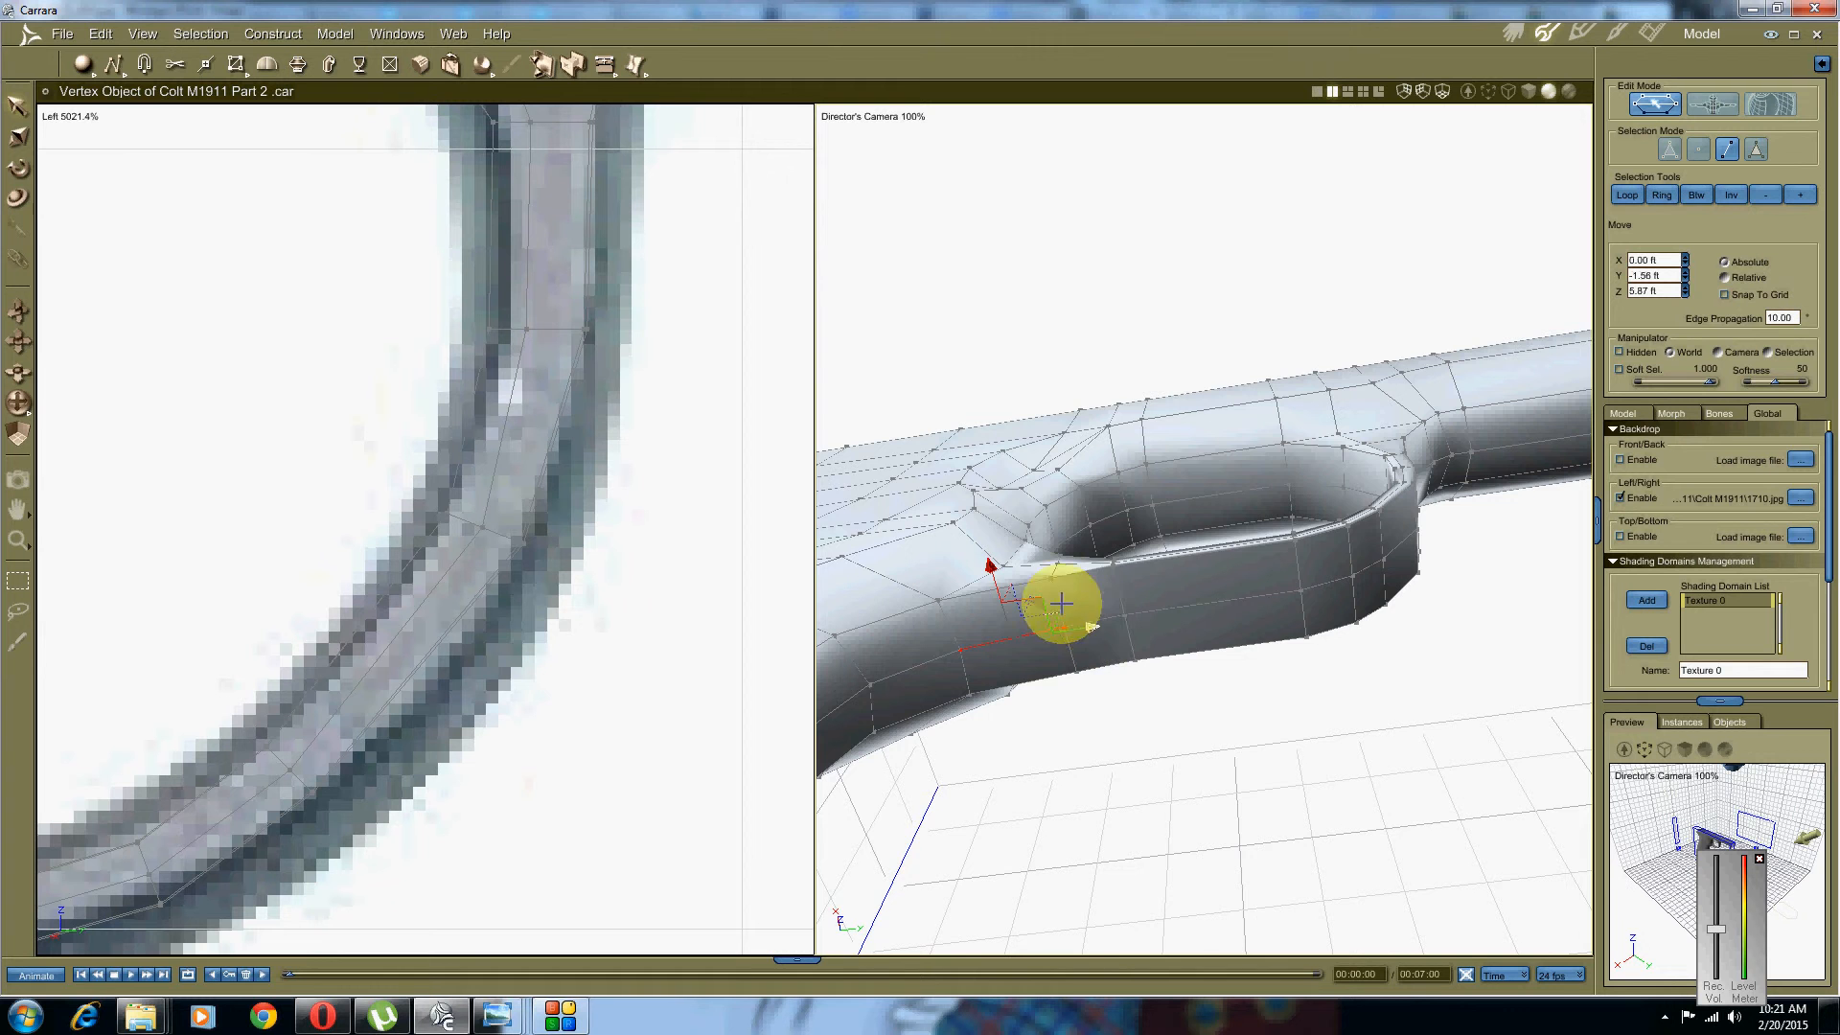
pyautogui.moveTo(1060, 604); pyautogui.dragTo(1018, 655, button='middle')
pyautogui.moveTo(230, 727); pyautogui.dragTo(415, 567, button='middle')
pyautogui.scroll(-4, 416, 633)
pyautogui.scroll(-2, 417, 656)
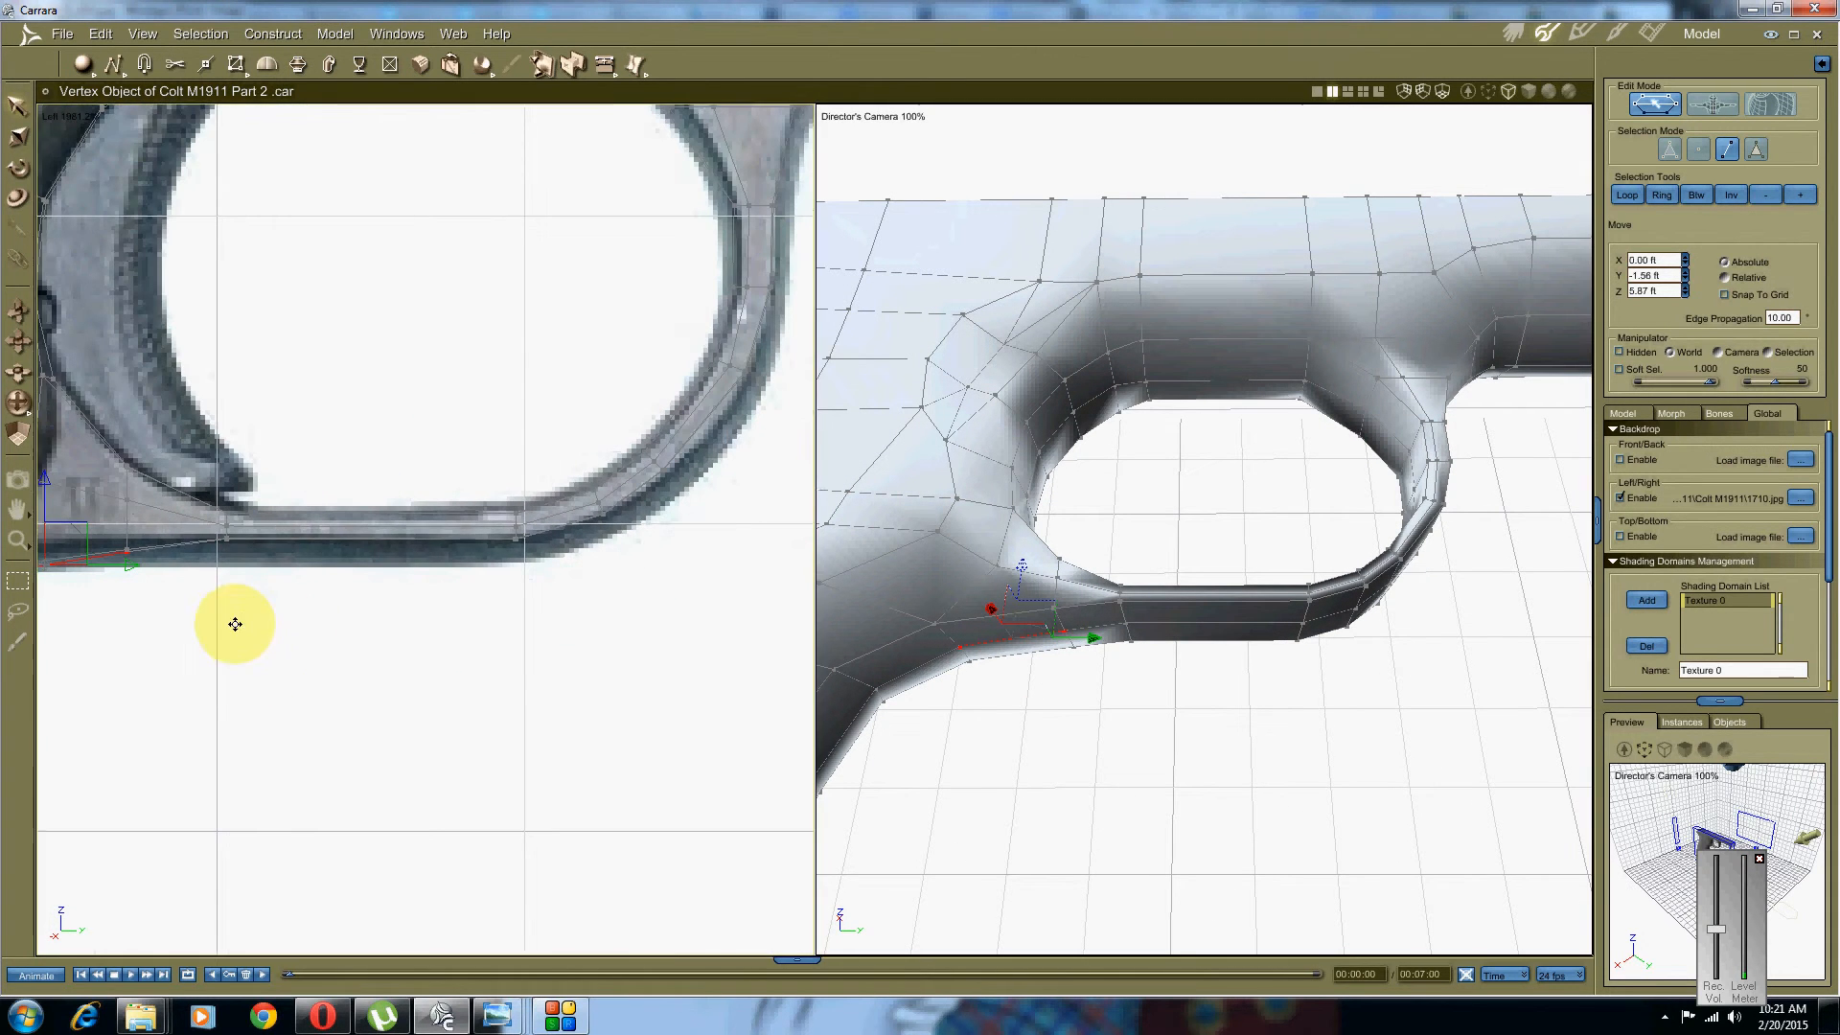
pyautogui.moveTo(233, 624); pyautogui.dragTo(424, 619, button='middle')
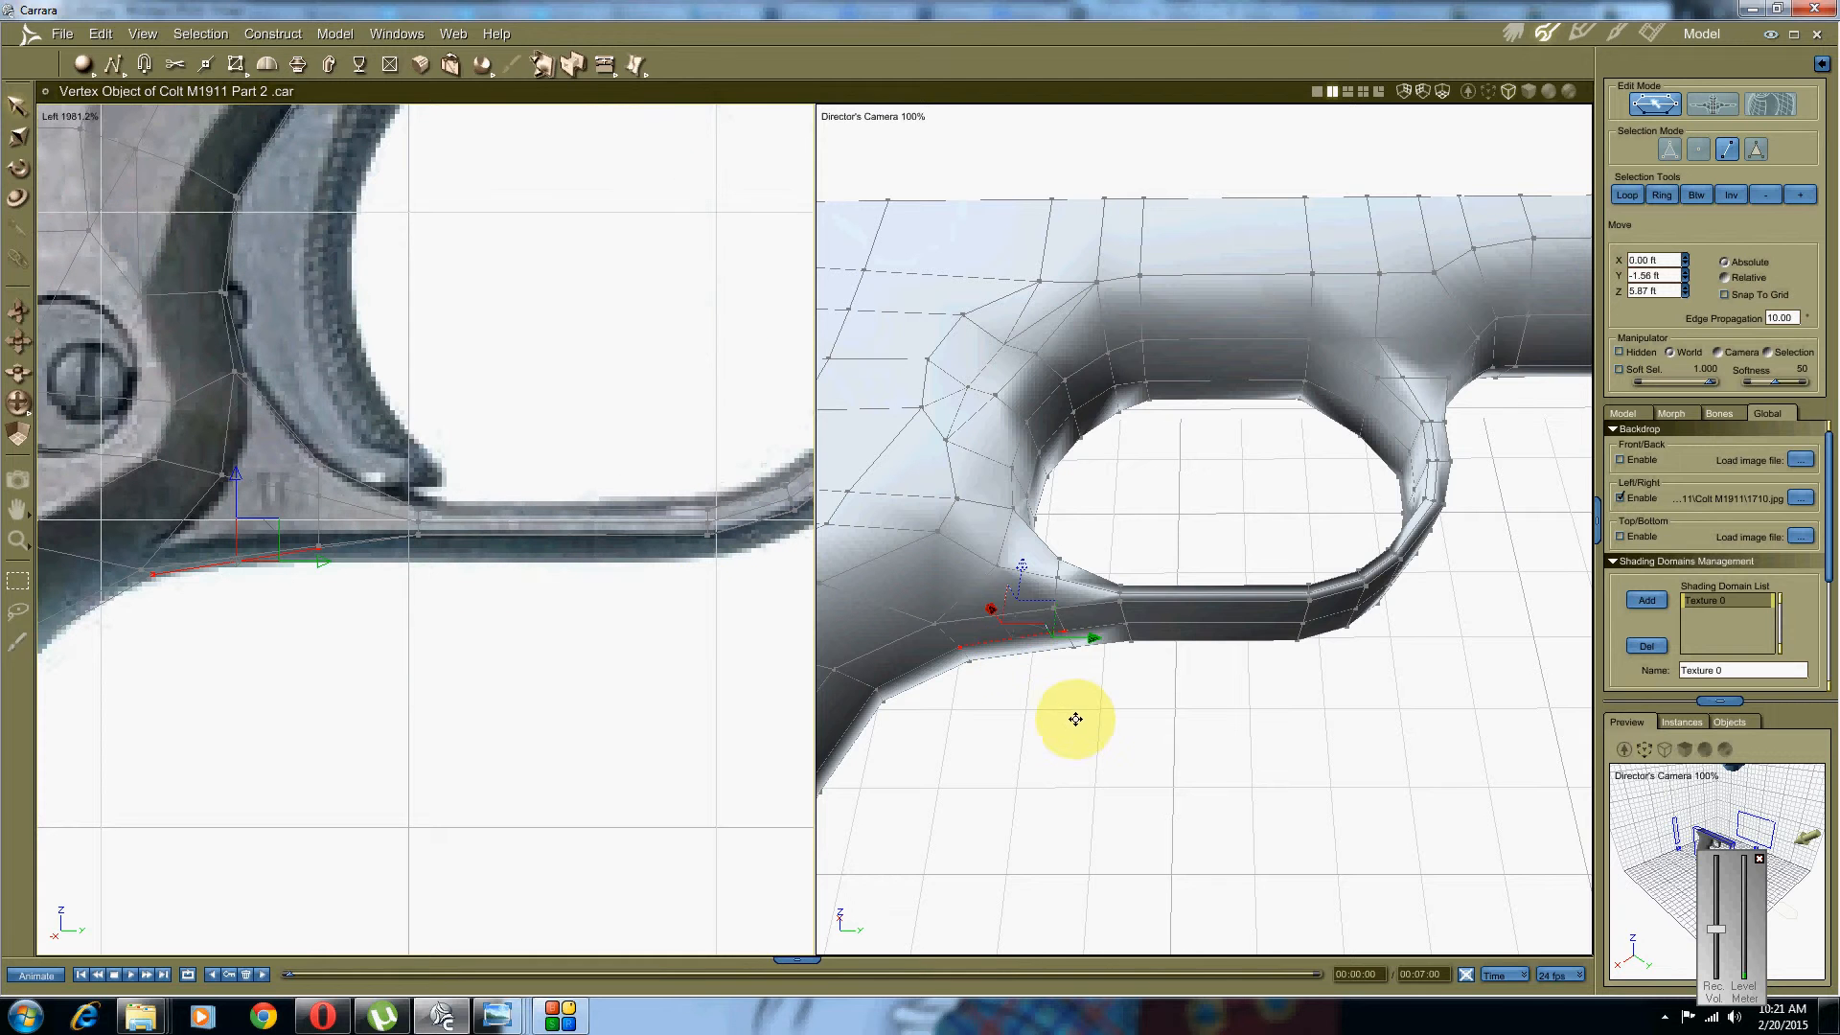
pyautogui.moveTo(1073, 718)
pyautogui.mouseDown(button='middle')
pyautogui.moveTo(1044, 661)
pyautogui.moveTo(1092, 689)
pyautogui.mouseUp(button='middle')
pyautogui.click(1095, 617)
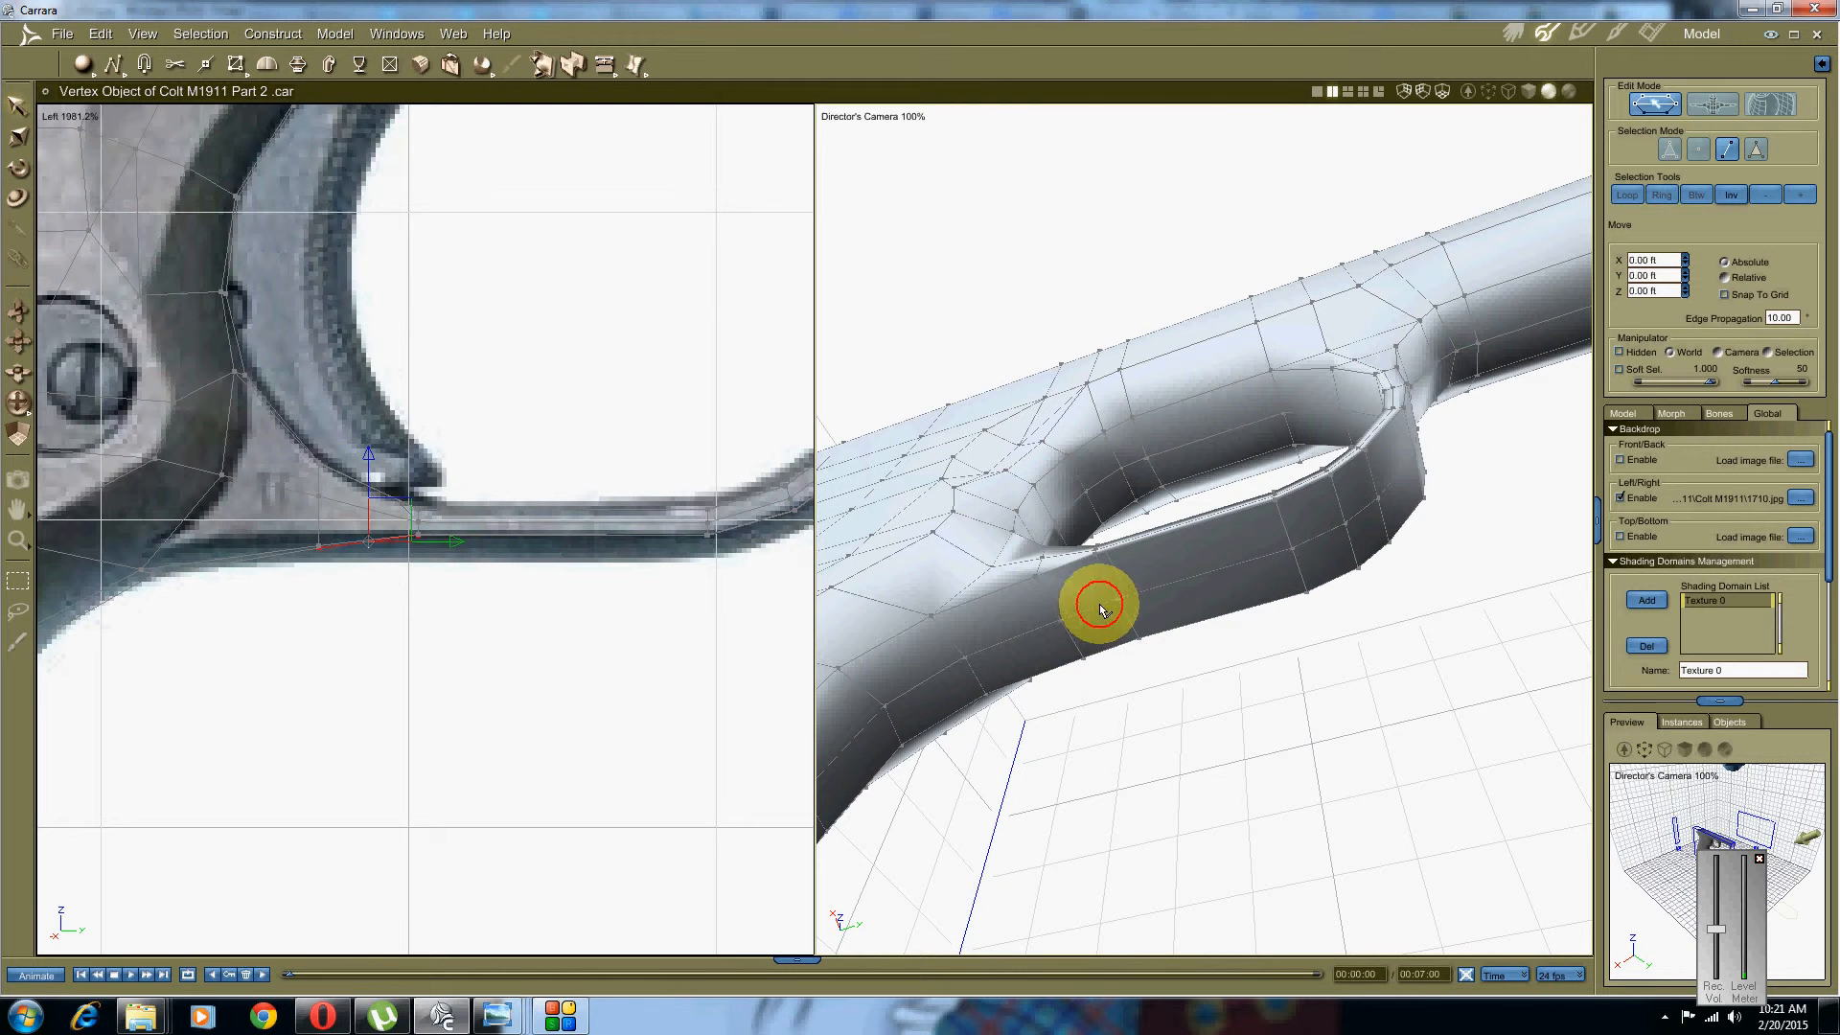
pyautogui.click(1099, 605)
pyautogui.moveTo(1277, 542); pyautogui.dragTo(1324, 500, button='middle')
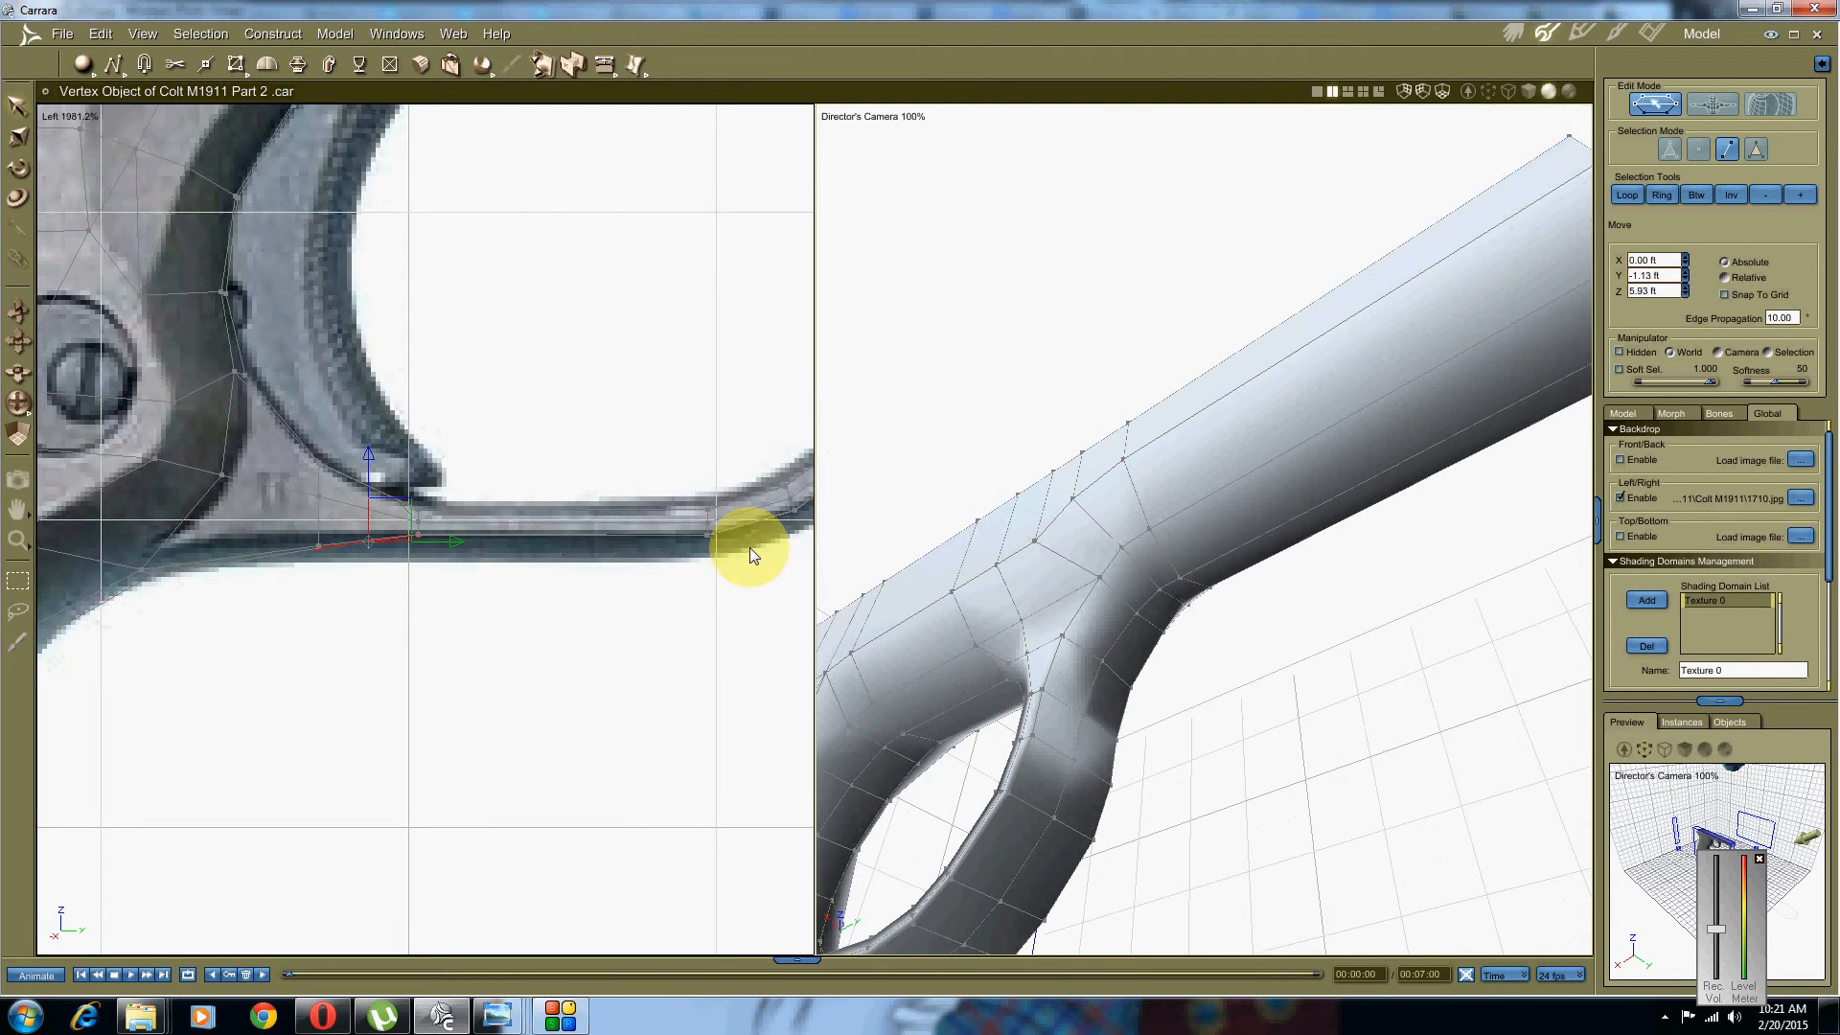
pyautogui.moveTo(362, 597); pyautogui.dragTo(163, 709, button='middle')
pyautogui.moveTo(767, 431); pyautogui.dragTo(542, 550, button='middle')
pyautogui.moveTo(1072, 684); pyautogui.dragTo(1051, 670, button='middle')
pyautogui.click(1048, 644)
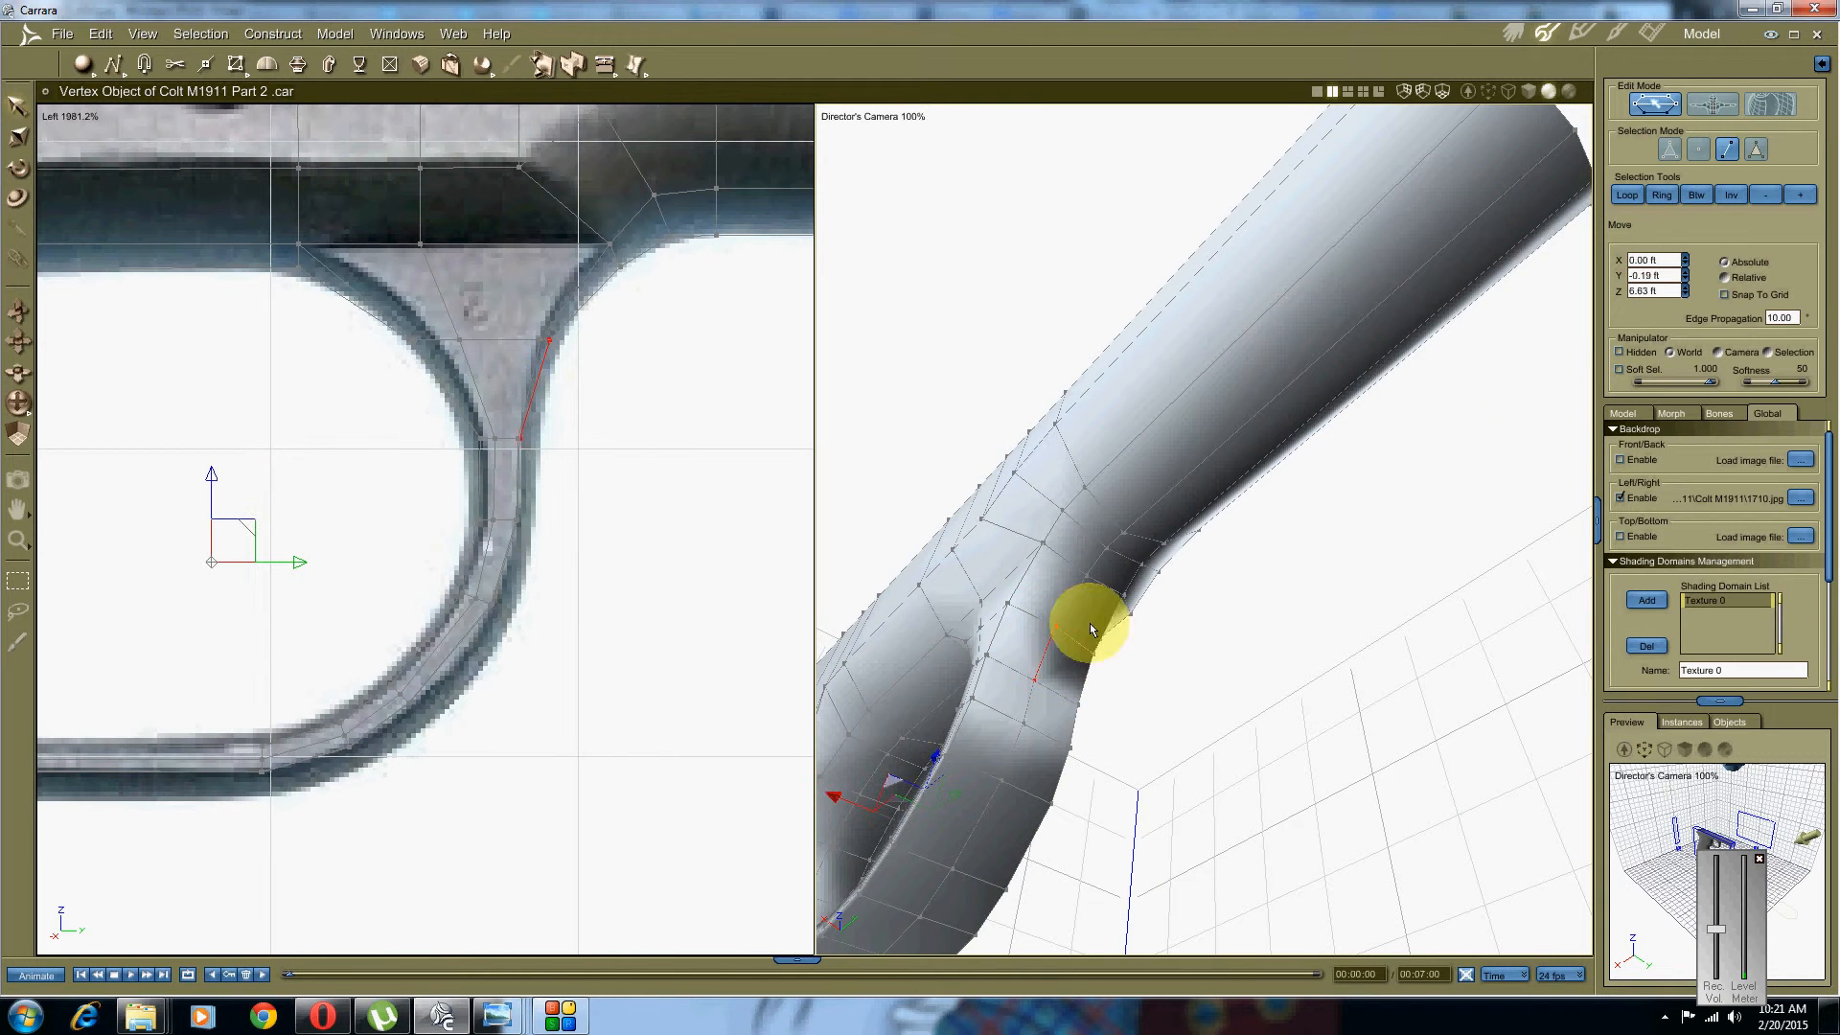
pyautogui.click(1694, 197)
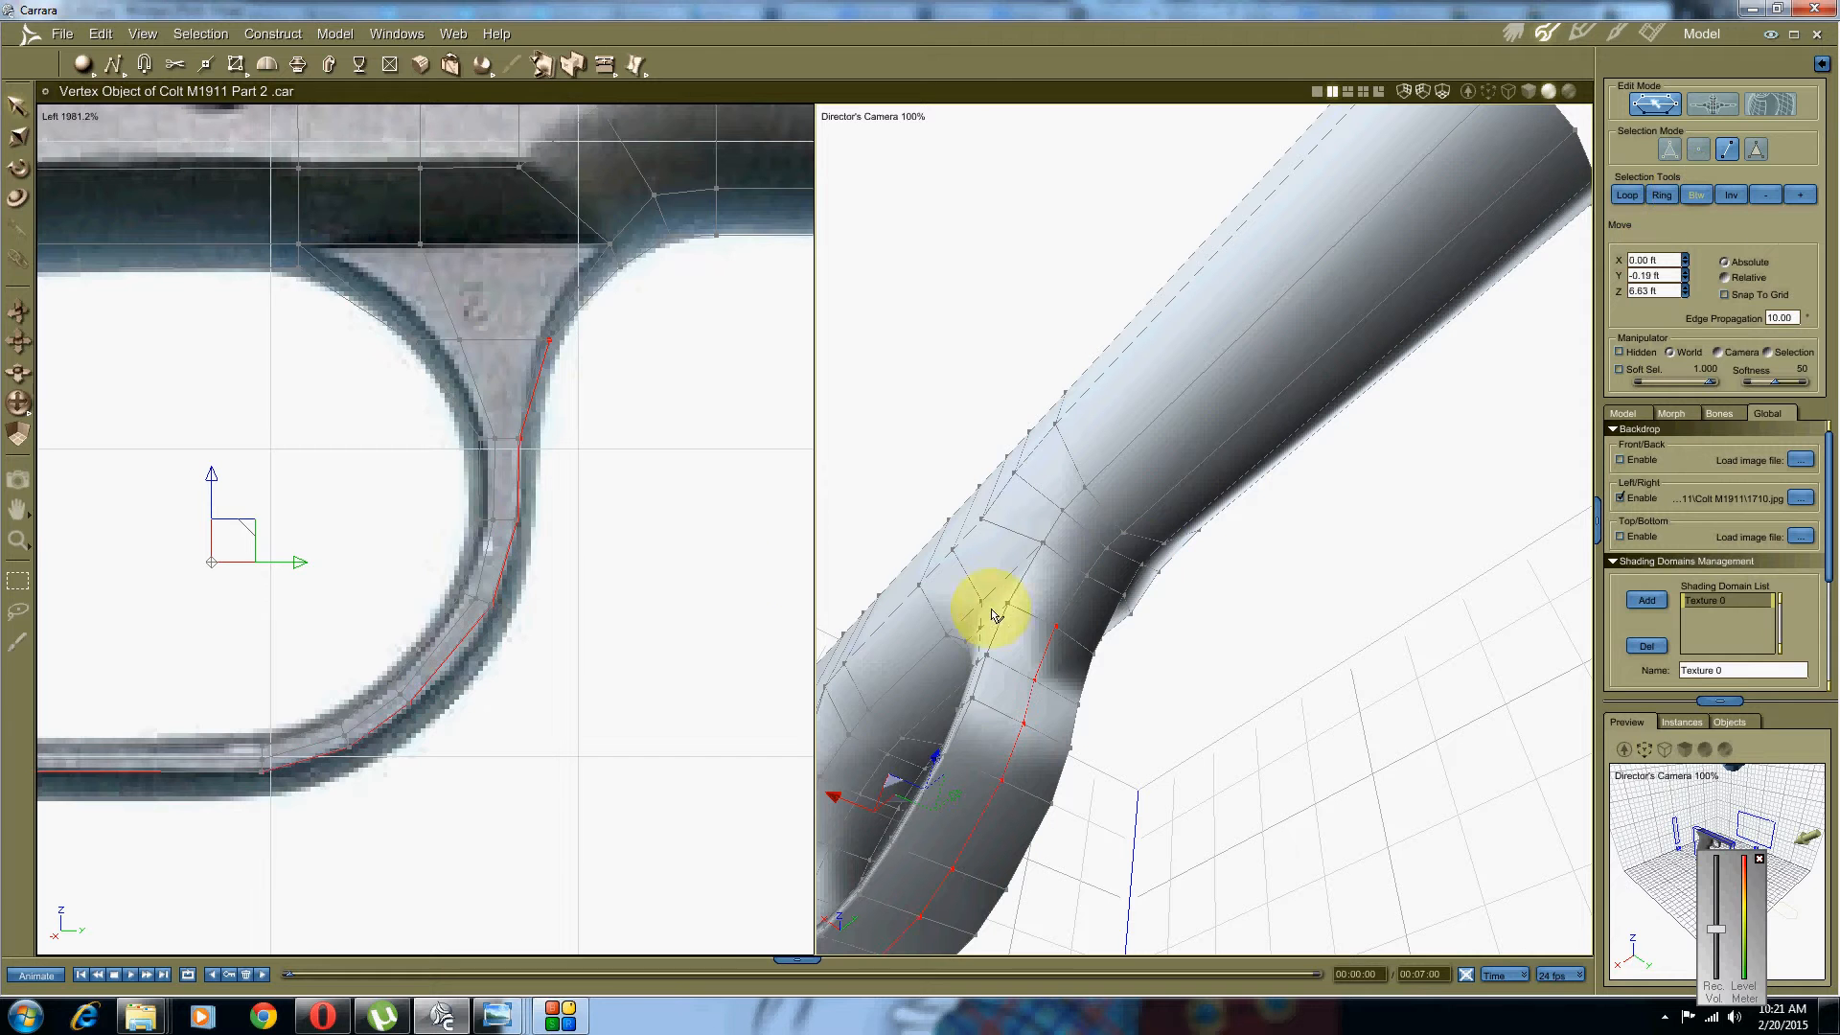
pyautogui.moveTo(382, 579); pyautogui.dragTo(510, 497, button='middle')
pyautogui.click(586, 688)
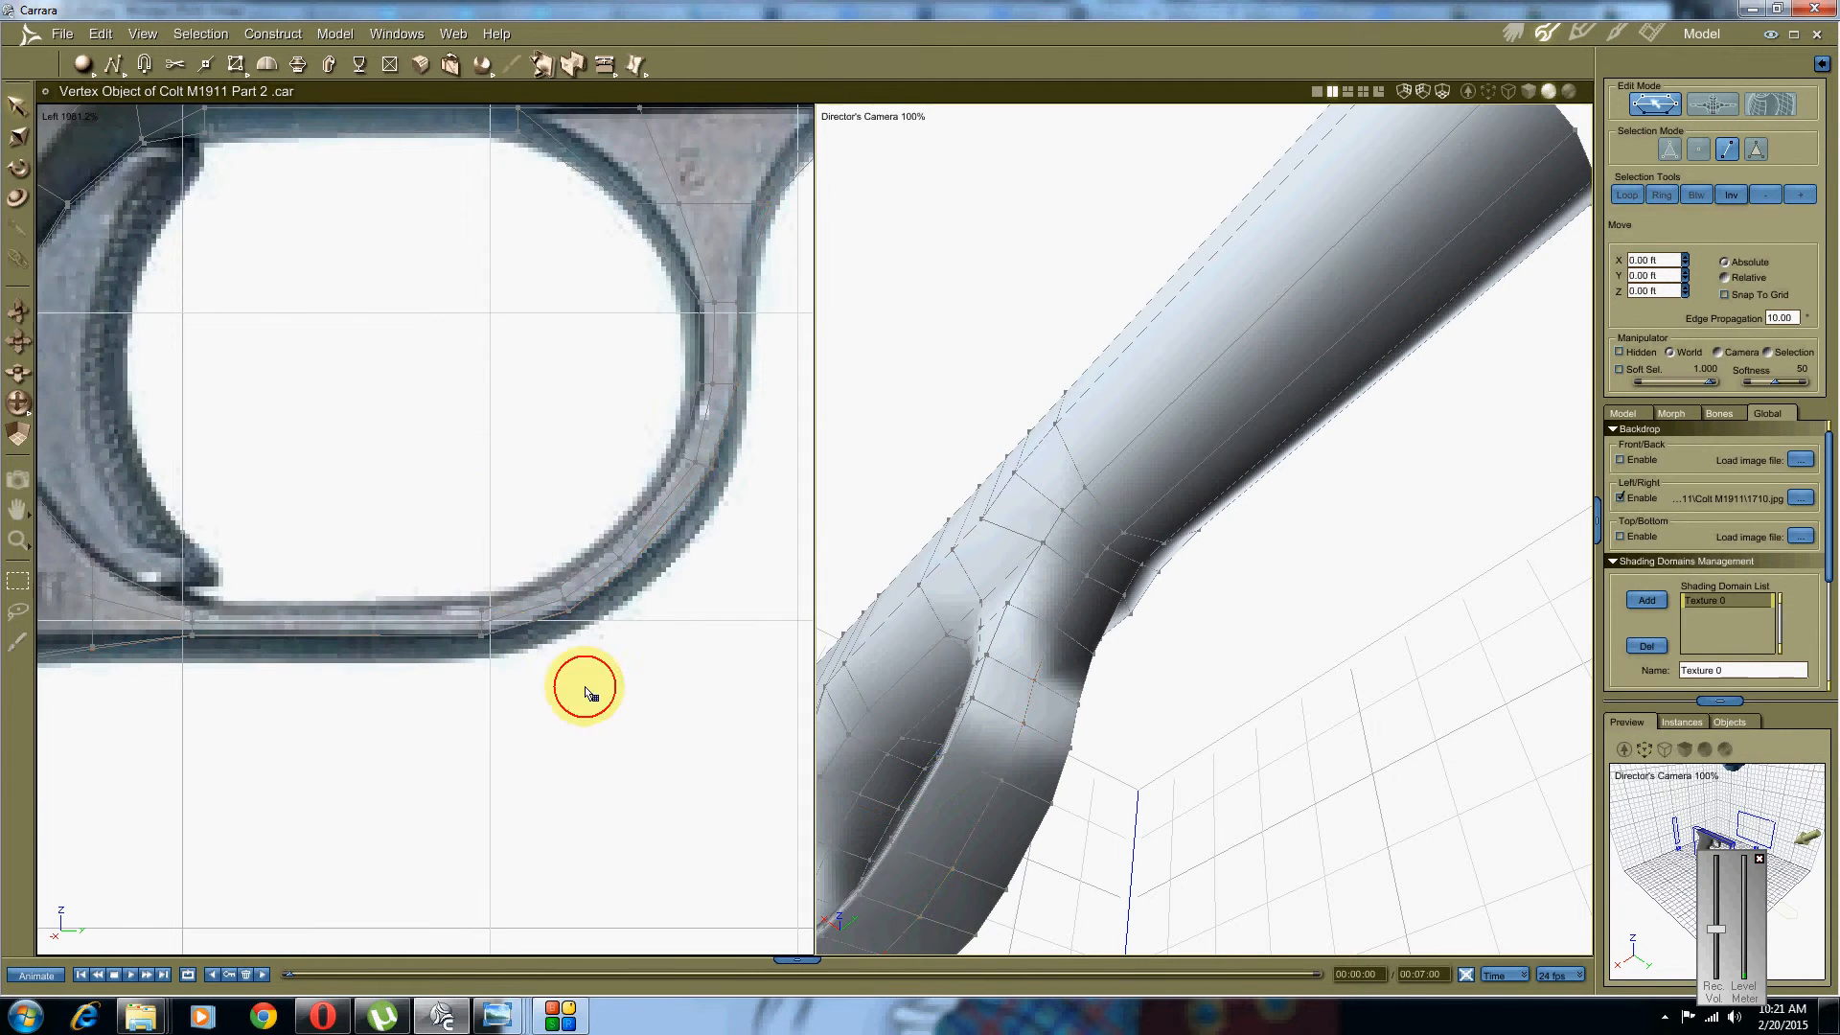
# Step: Select the edge loop between two outer-band edges and move it lower to match the photo
pyautogui.moveTo(988, 750); pyautogui.dragTo(1001, 721, button='middle')
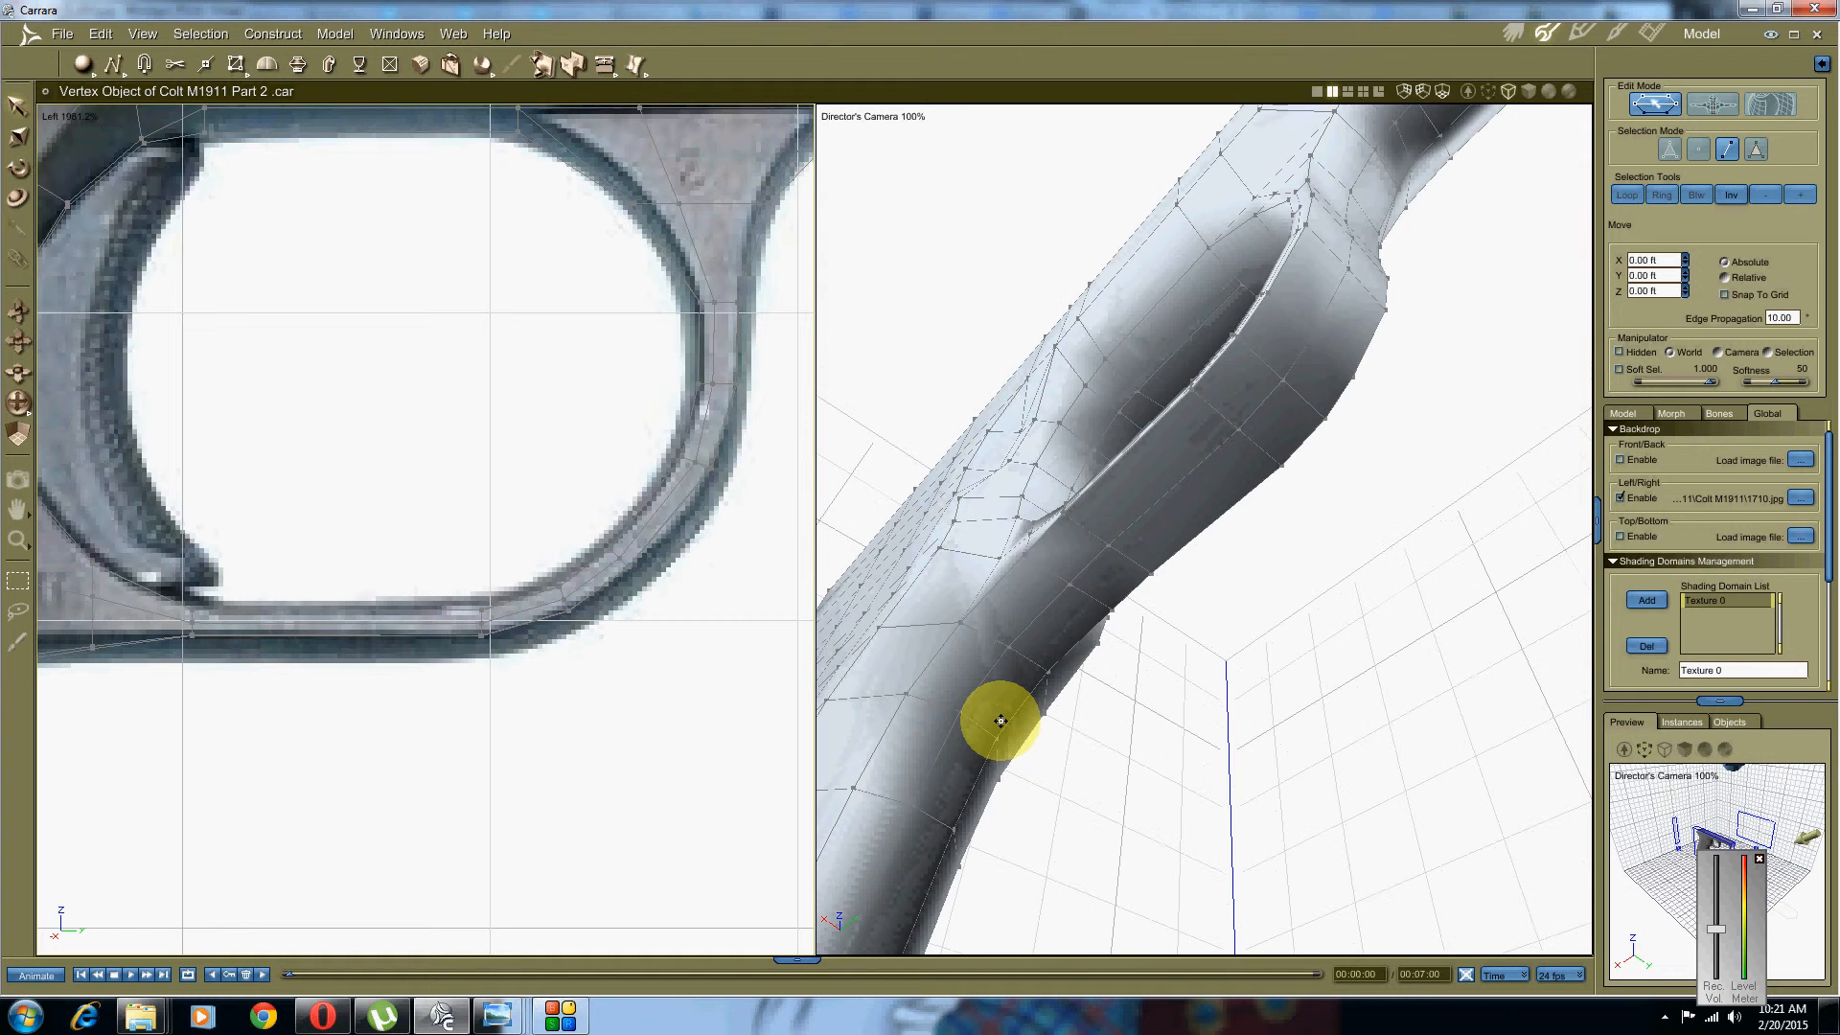
pyautogui.click(1093, 562)
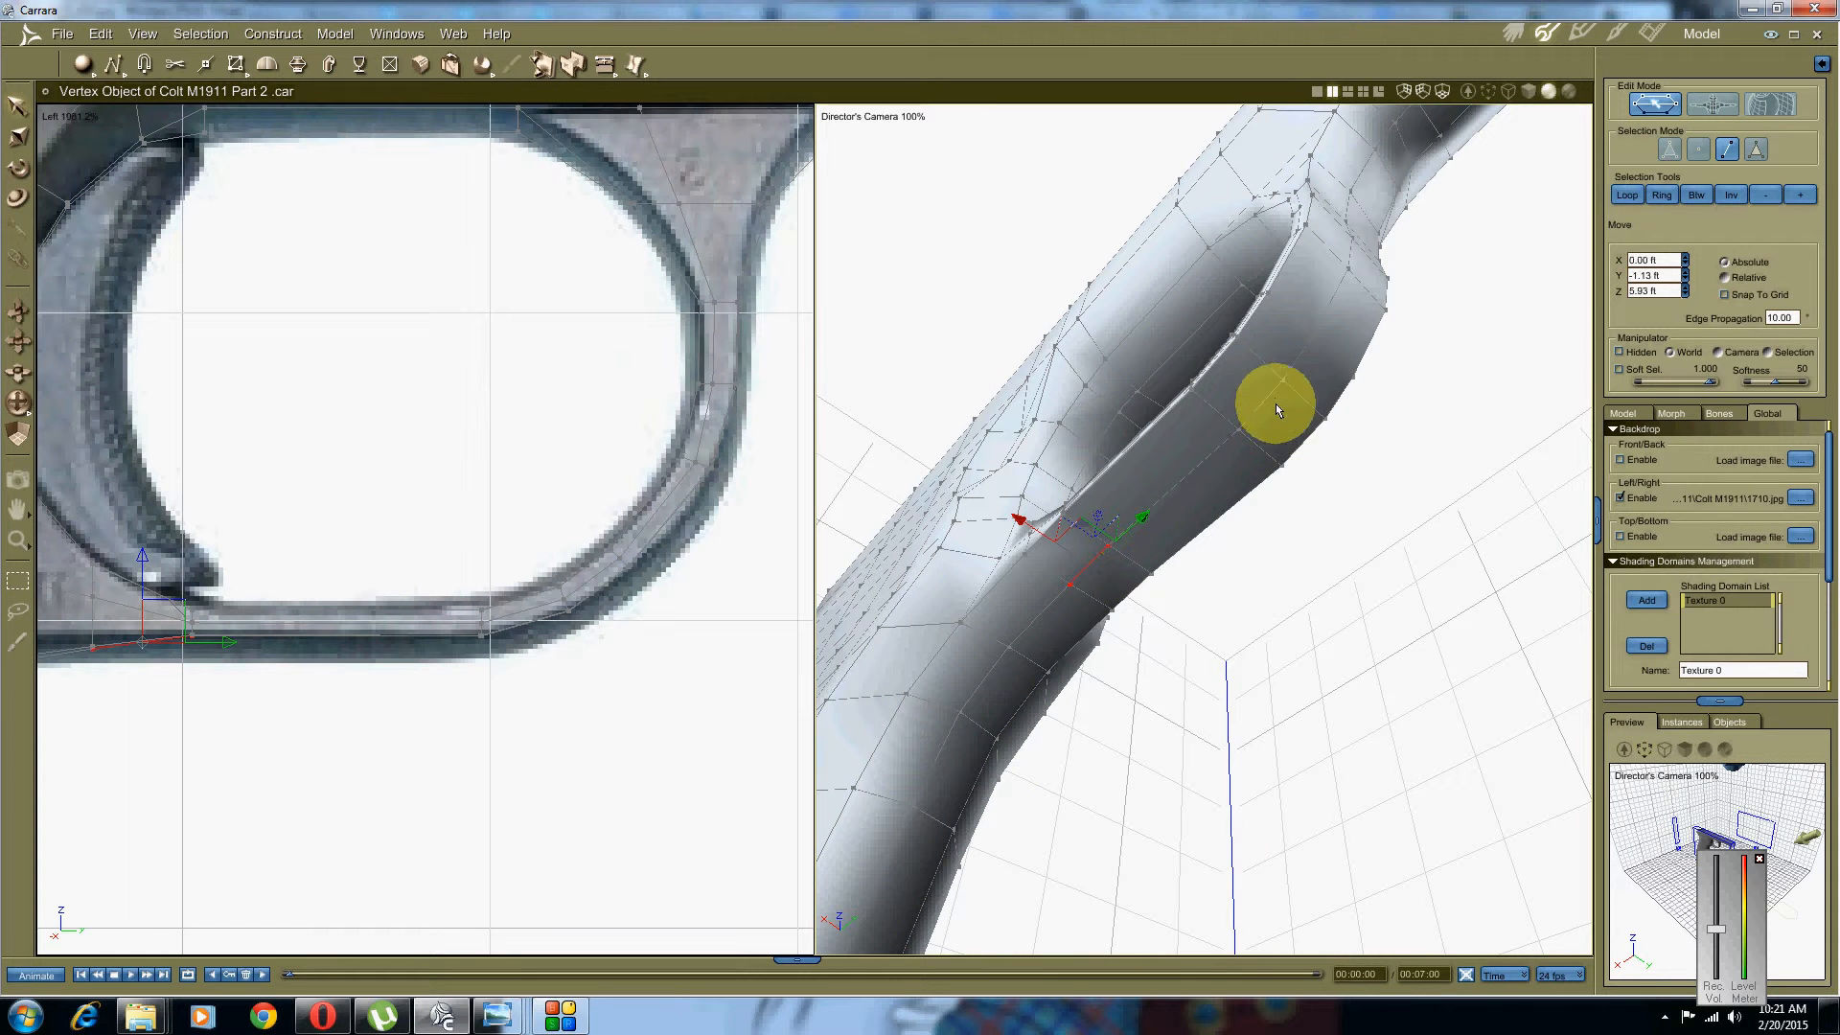
pyautogui.keyDown('shift'); pyautogui.click(1296, 364); pyautogui.keyUp('shift')
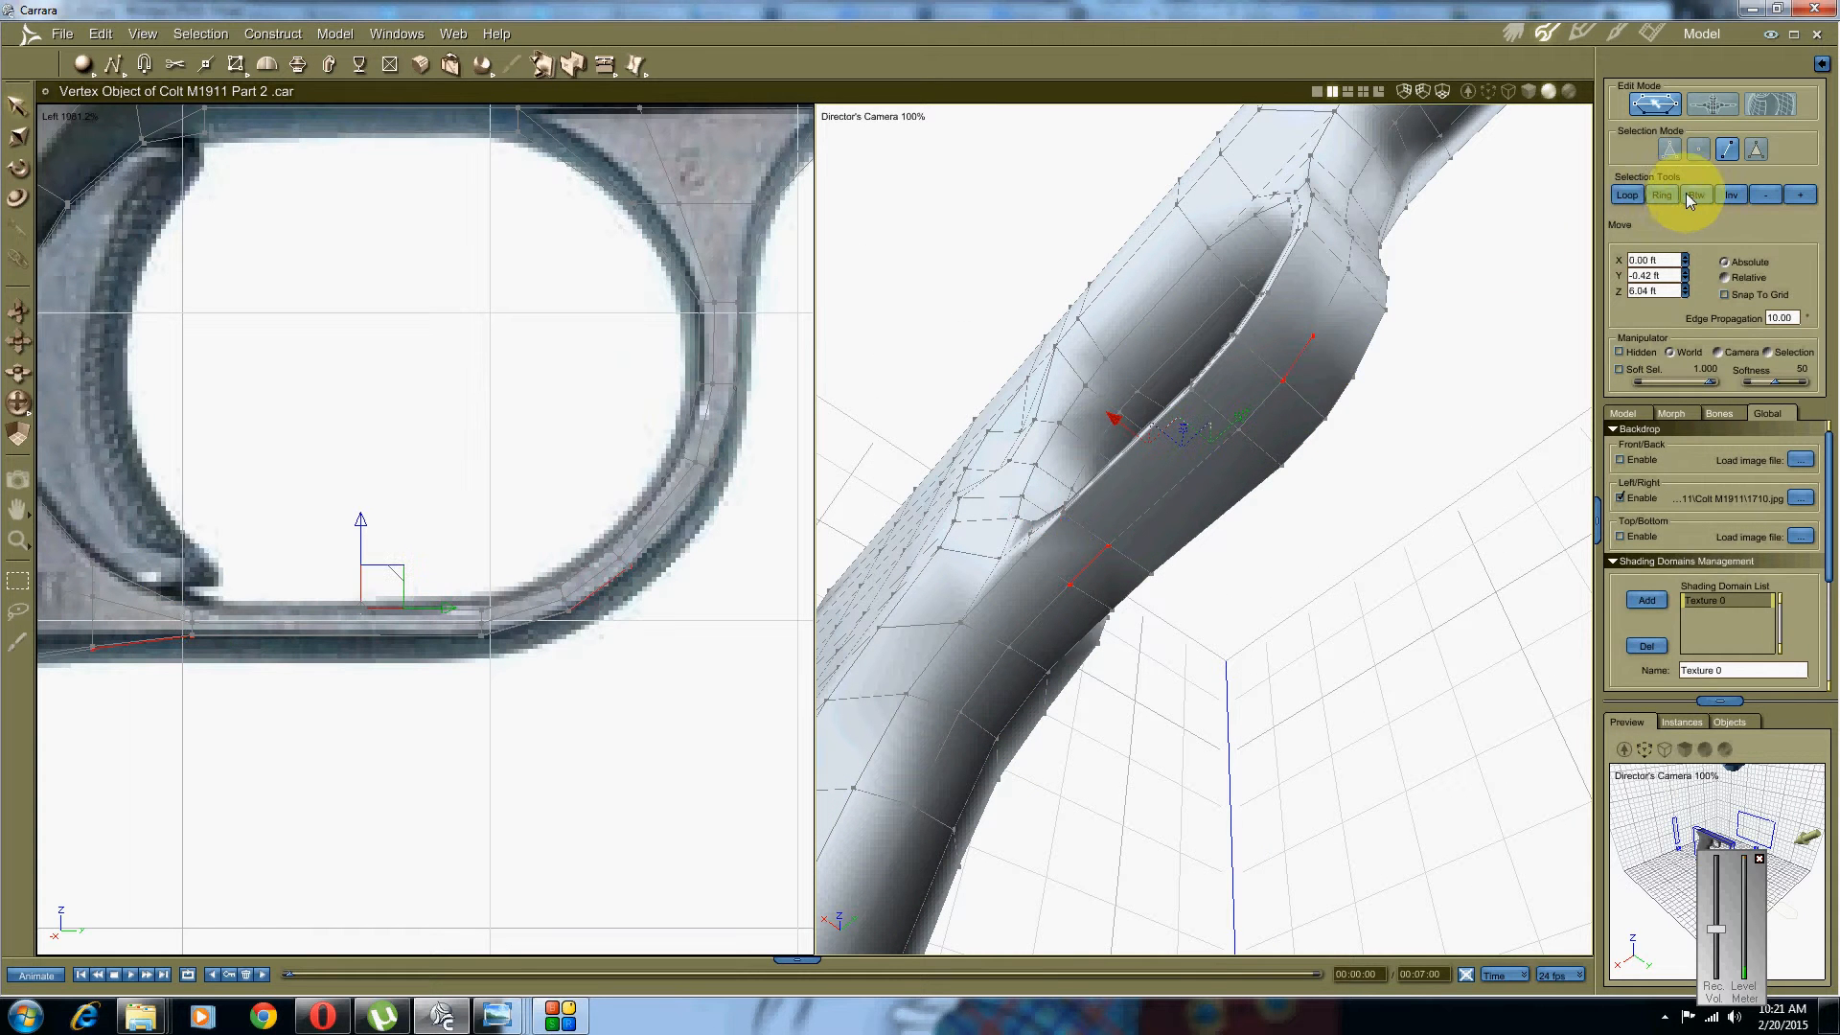
pyautogui.click(1686, 192)
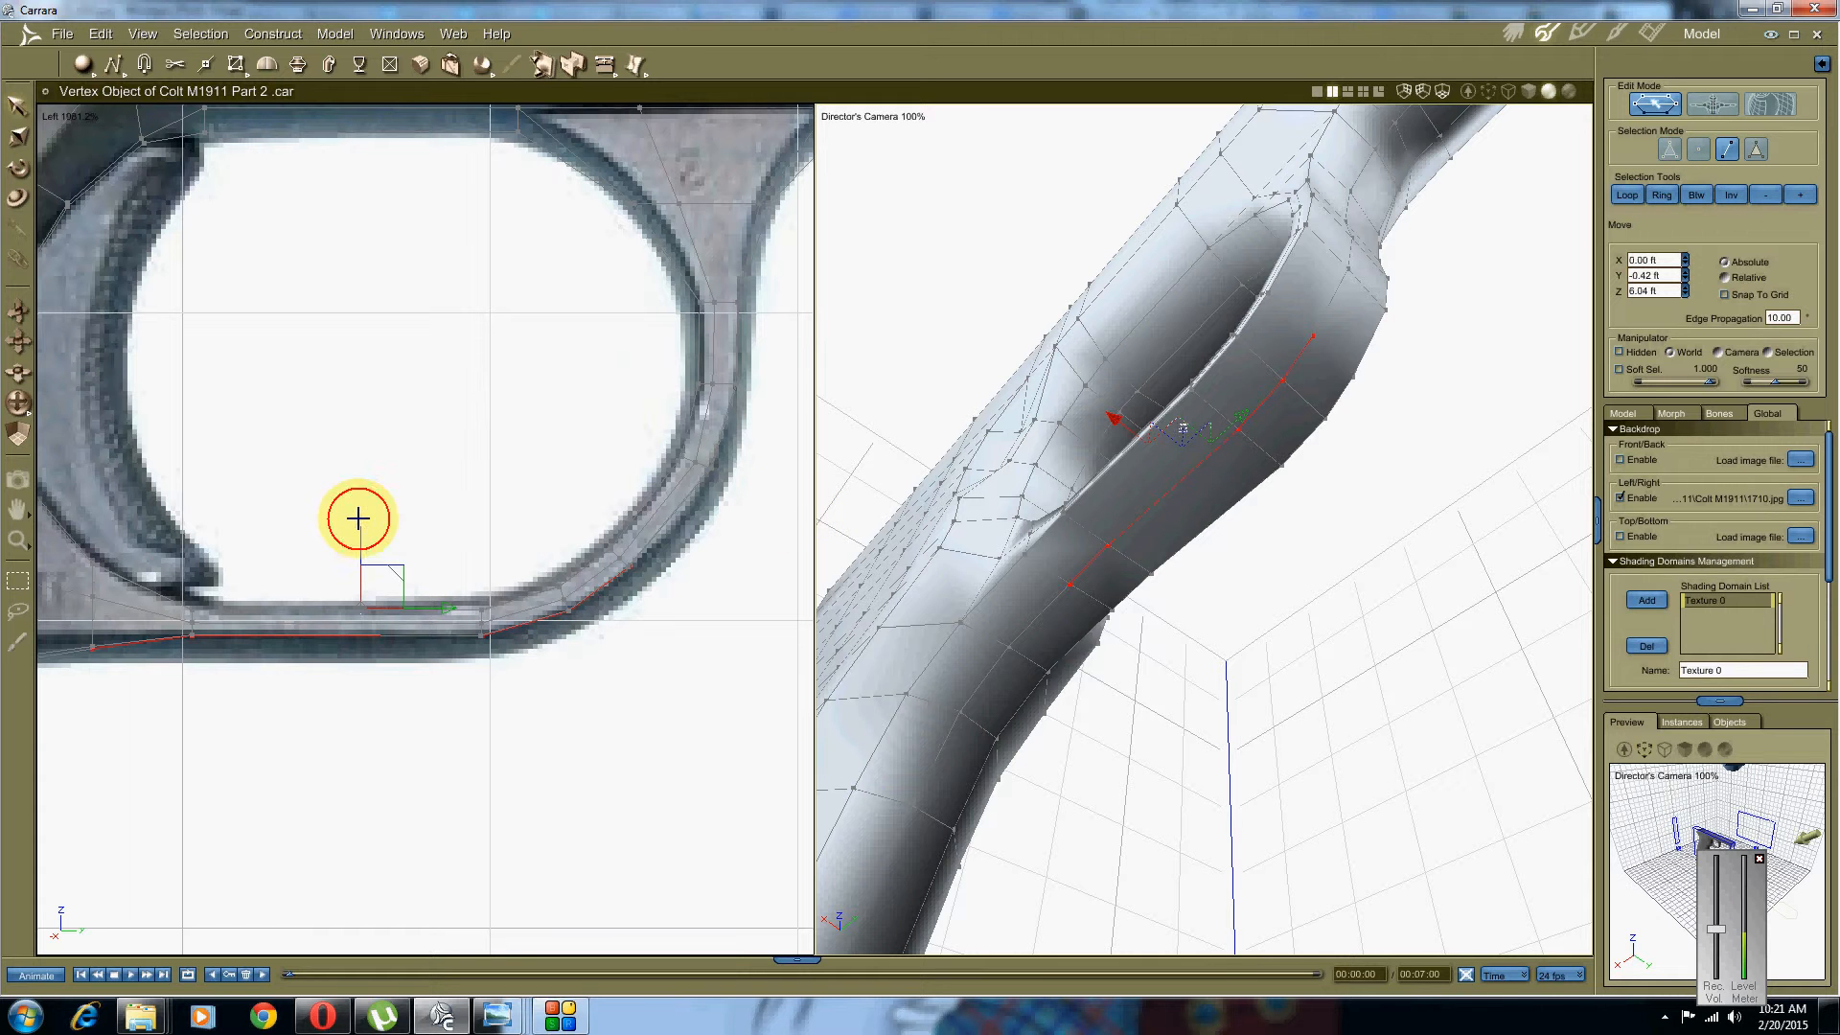
pyautogui.moveTo(357, 519); pyautogui.dragTo(360, 537)
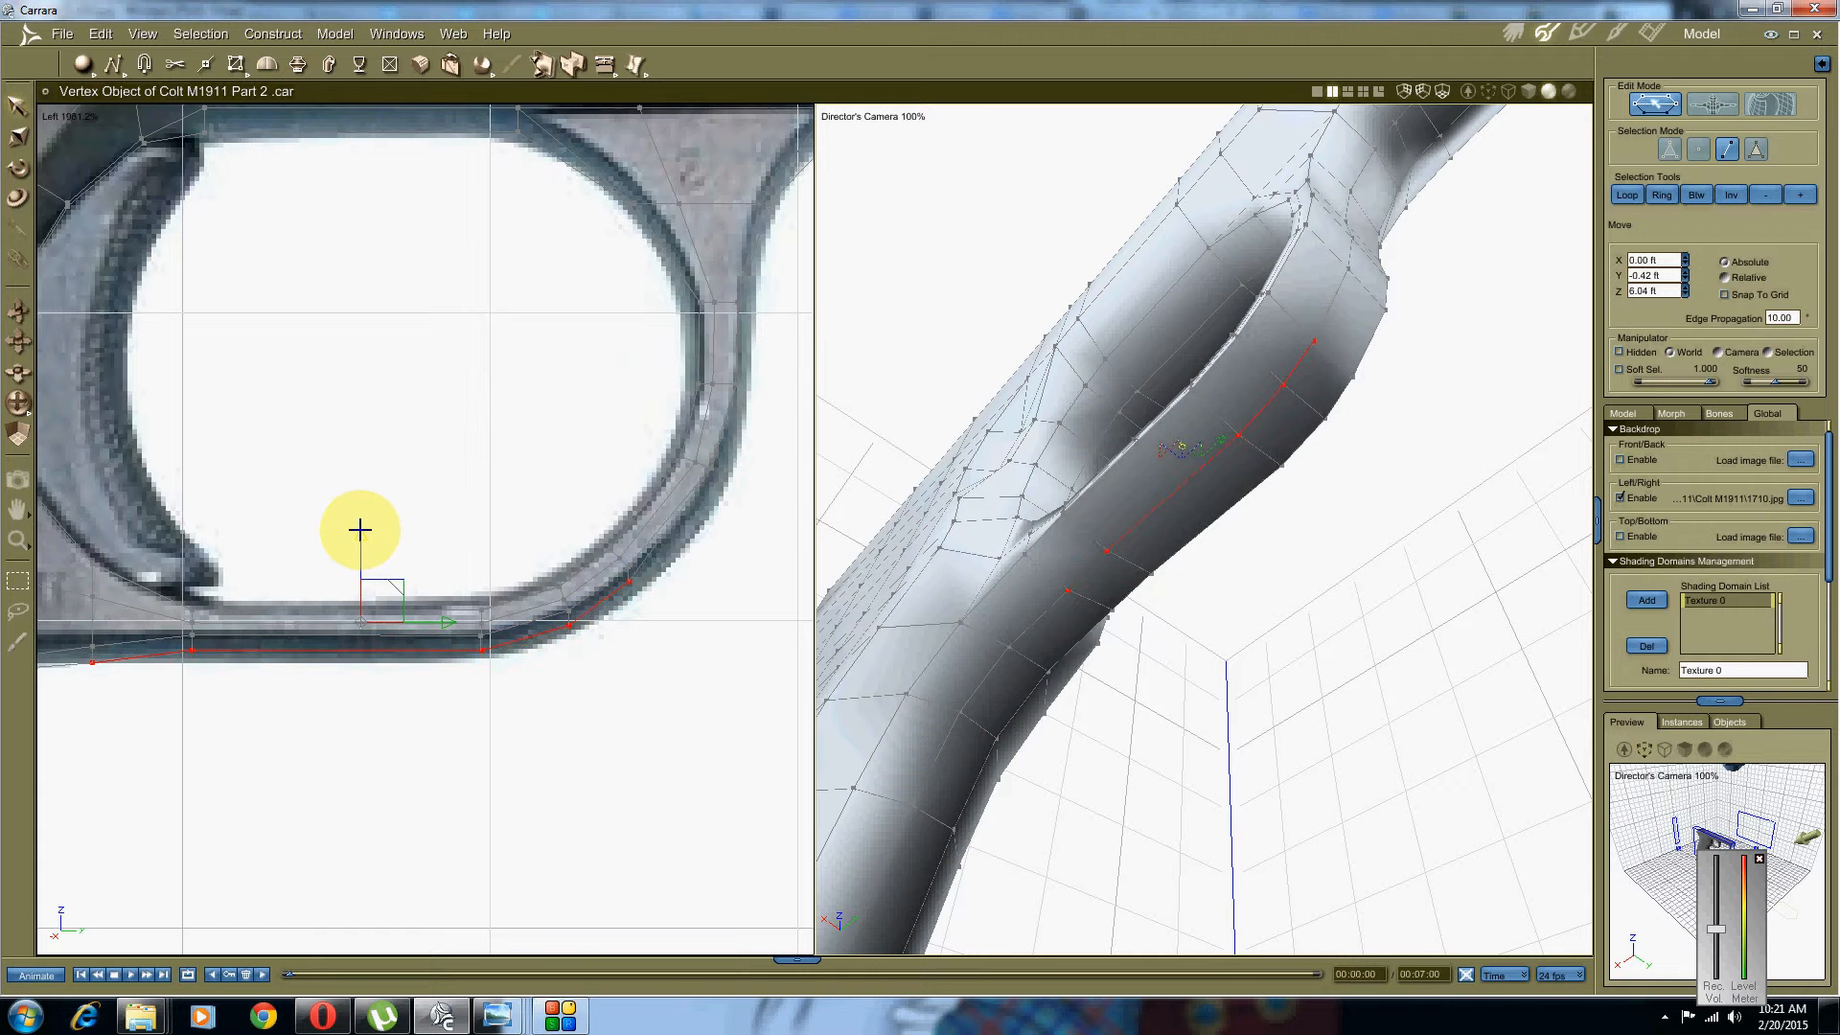
pyautogui.moveTo(271, 616); pyautogui.dragTo(303, 576, button='middle')
pyautogui.scroll(3, 316, 596)
pyautogui.click(288, 642)
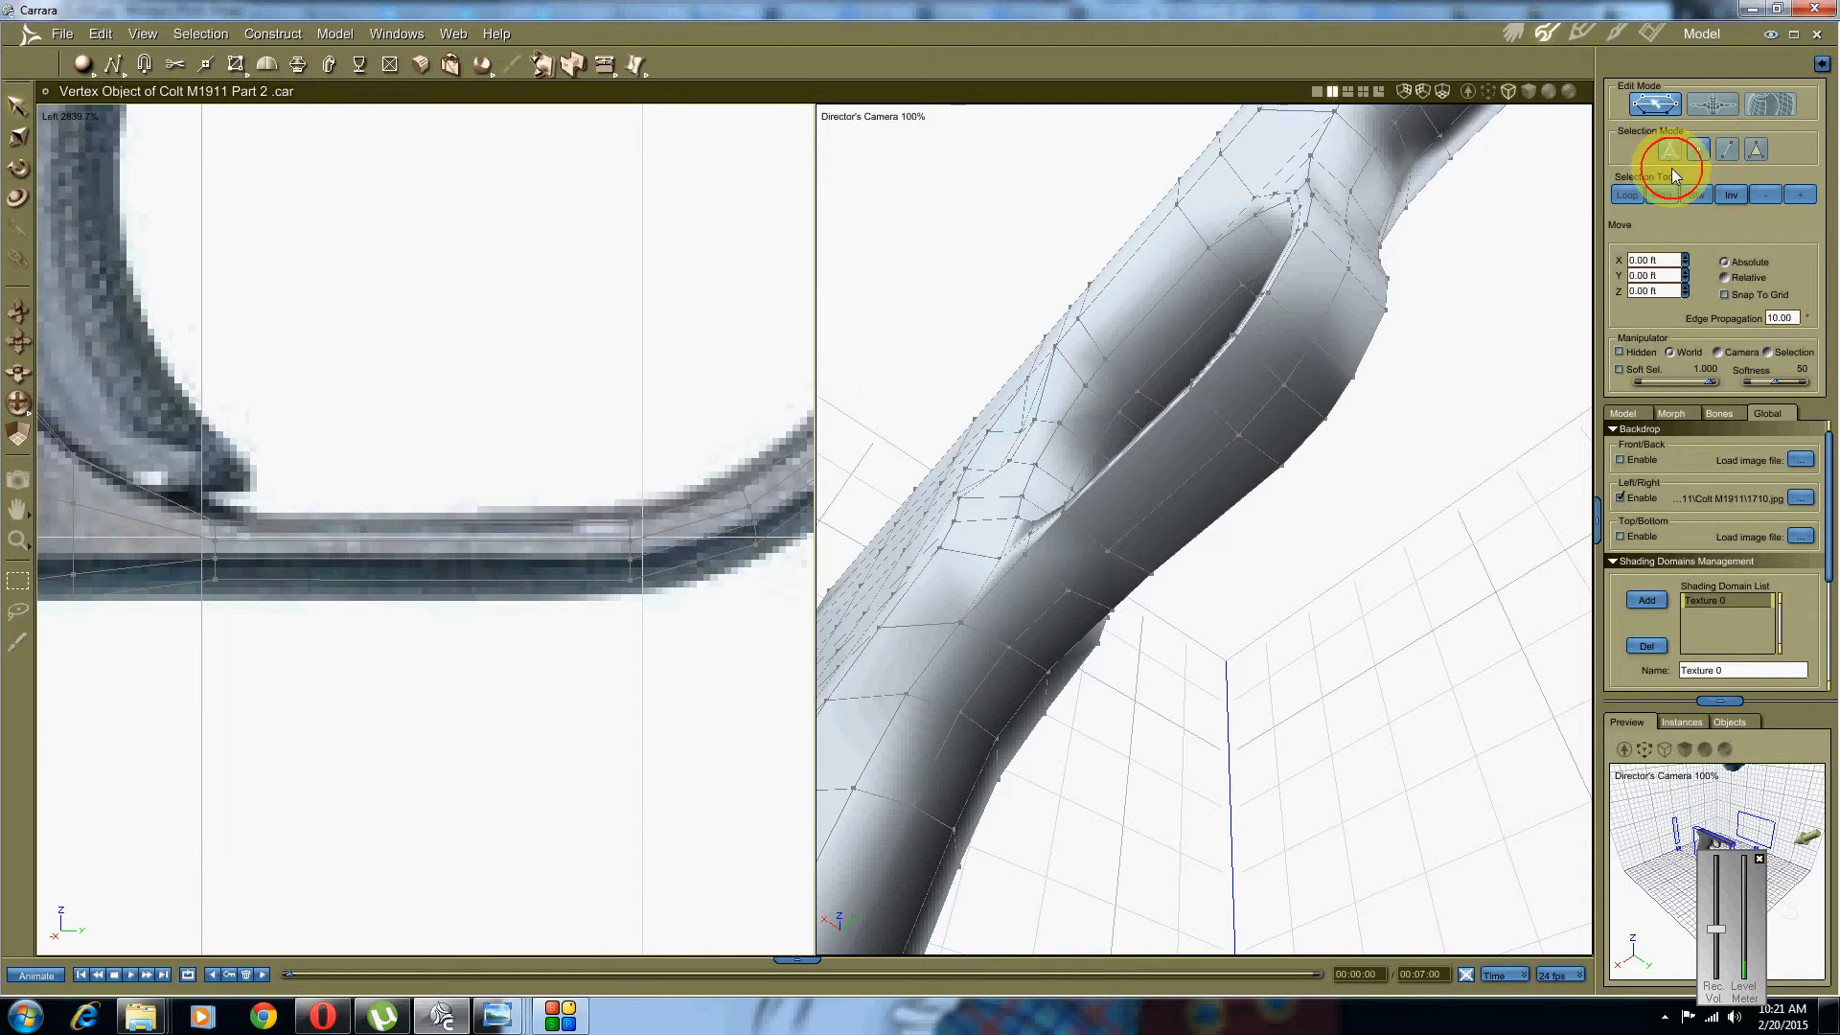
# Step: Nudge the guard-bottom vertices and a curve vertex onto the photo's outline
pyautogui.moveTo(676, 649); pyautogui.dragTo(156, 598)
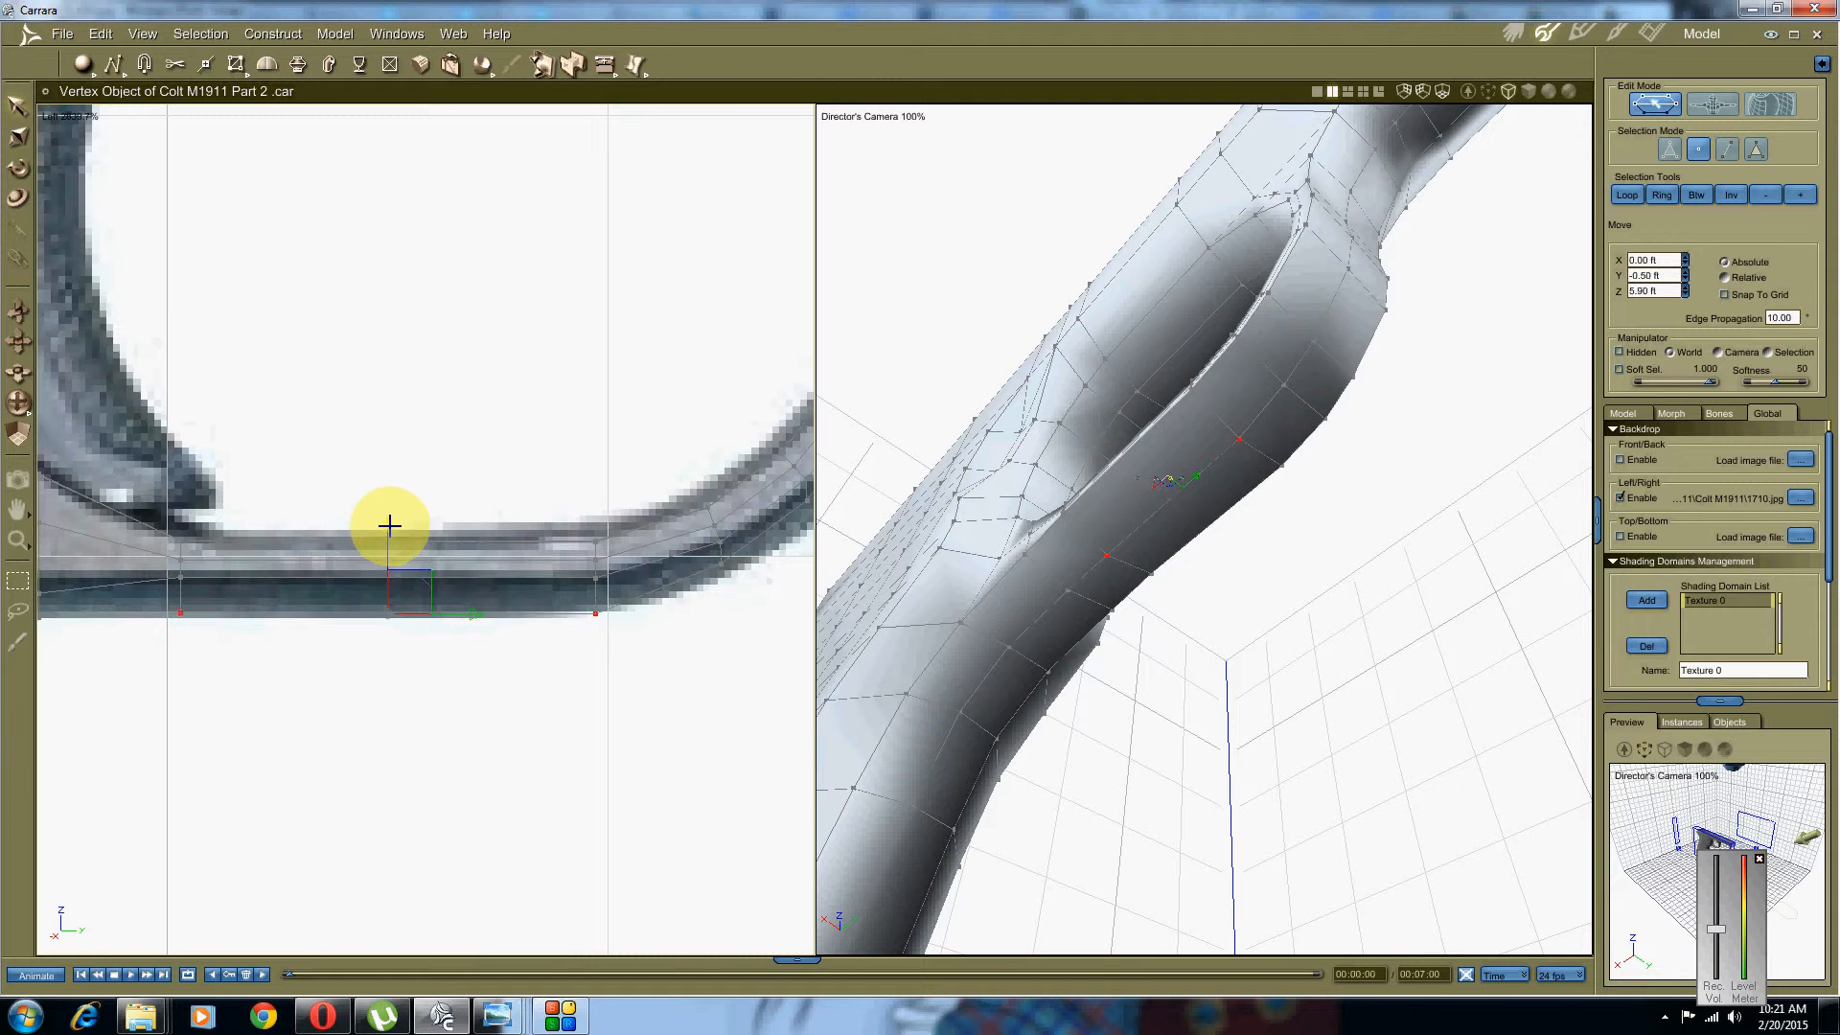
pyautogui.moveTo(390, 527); pyautogui.dragTo(390, 528)
pyautogui.moveTo(195, 555); pyautogui.dragTo(398, 523, button='middle')
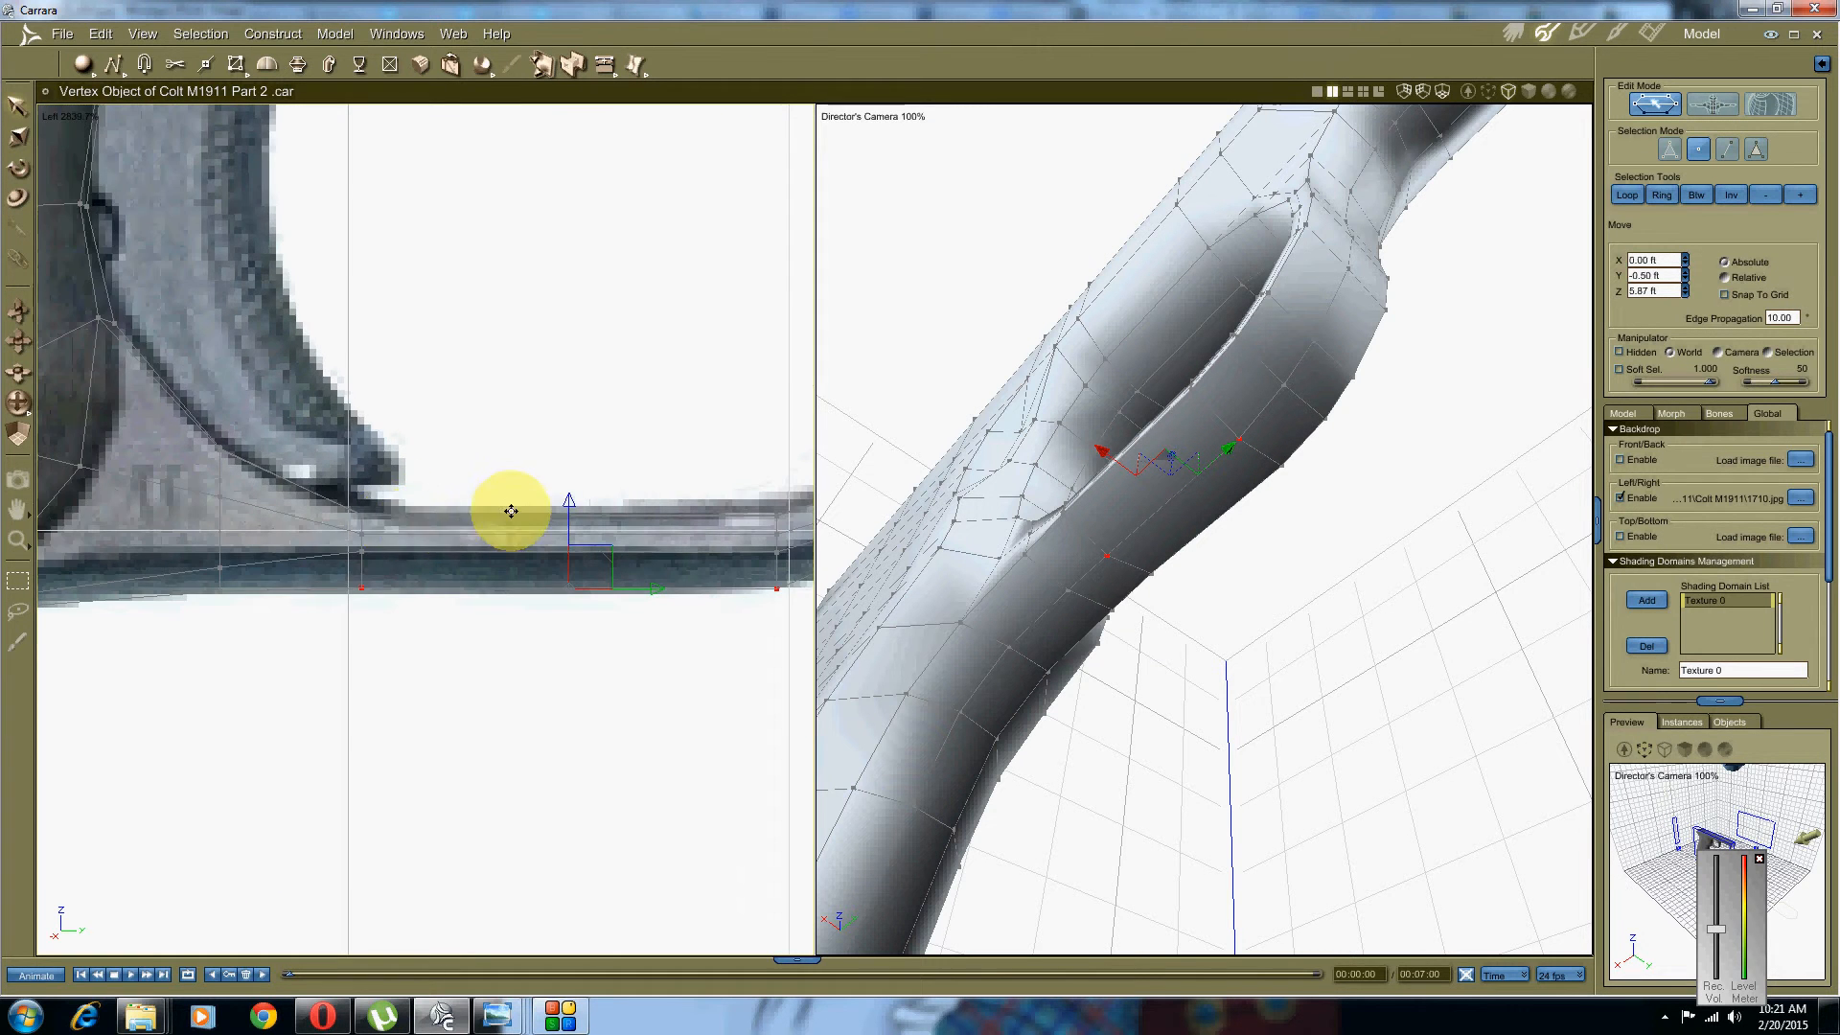
pyautogui.moveTo(799, 425); pyautogui.dragTo(294, 490, button='middle')
pyautogui.scroll(5, 543, 460)
pyautogui.moveTo(445, 684); pyautogui.dragTo(431, 606)
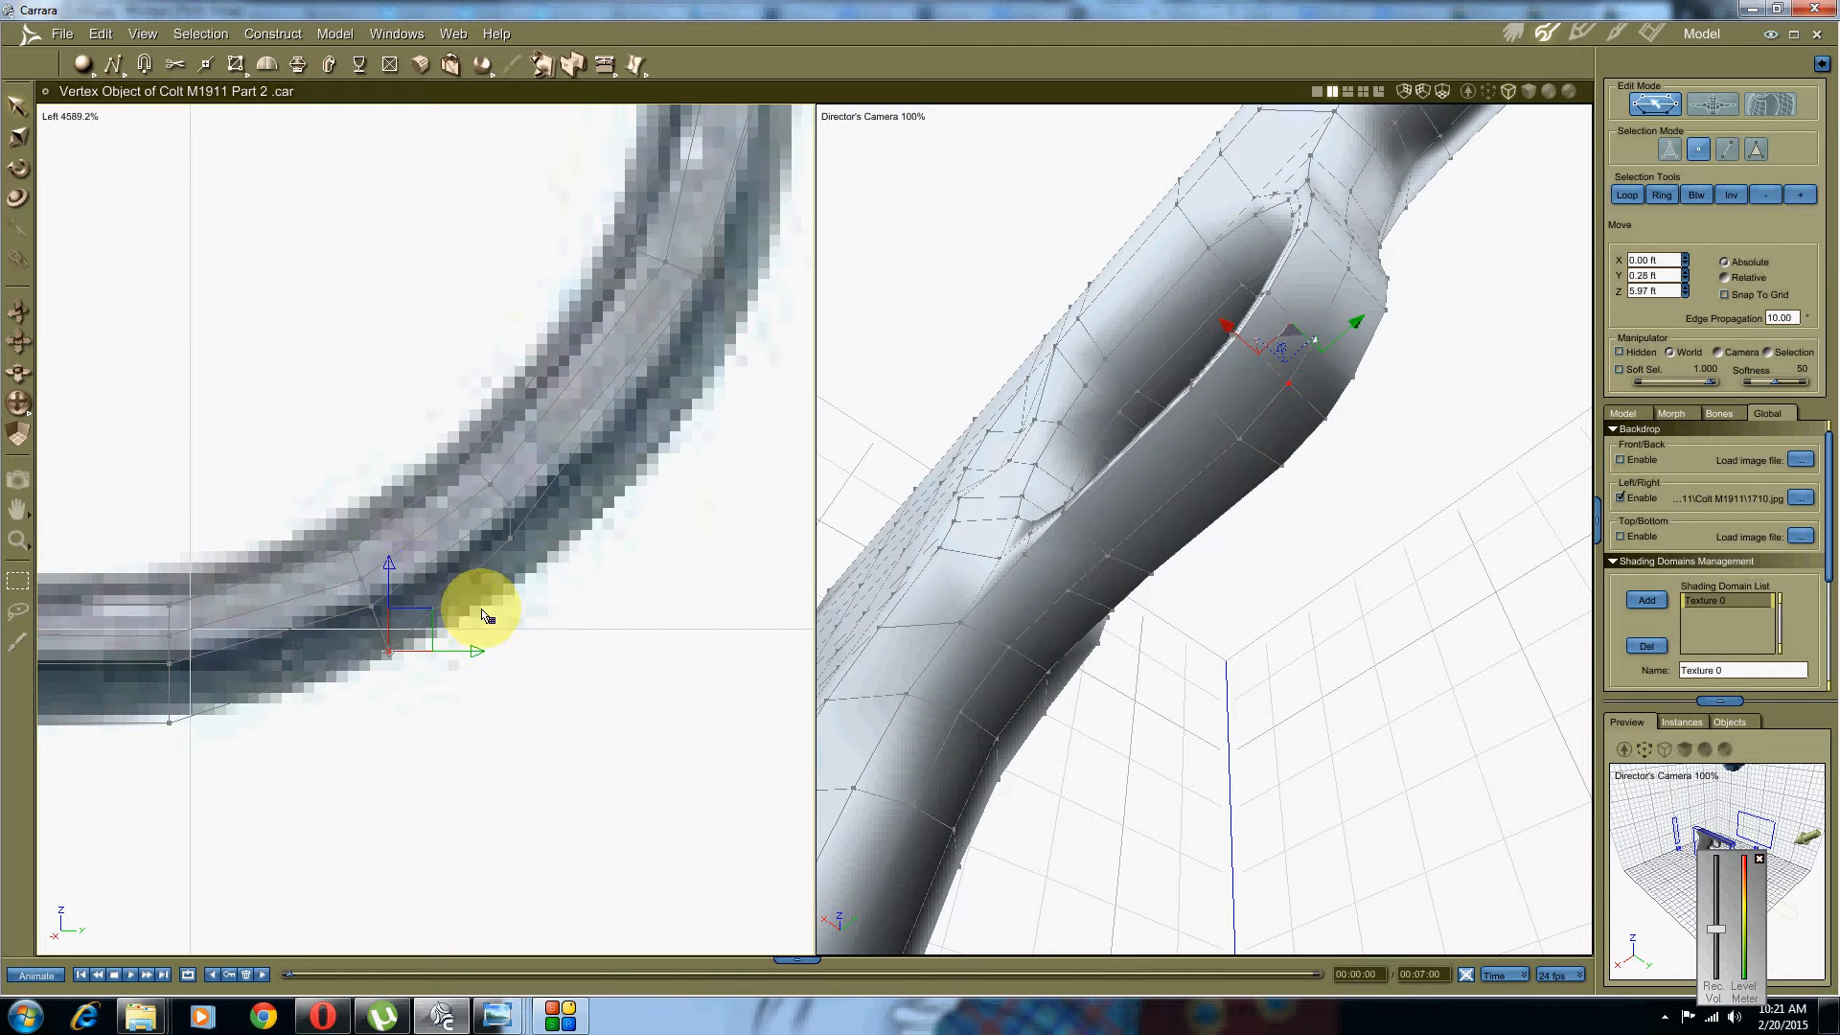
pyautogui.click(534, 594)
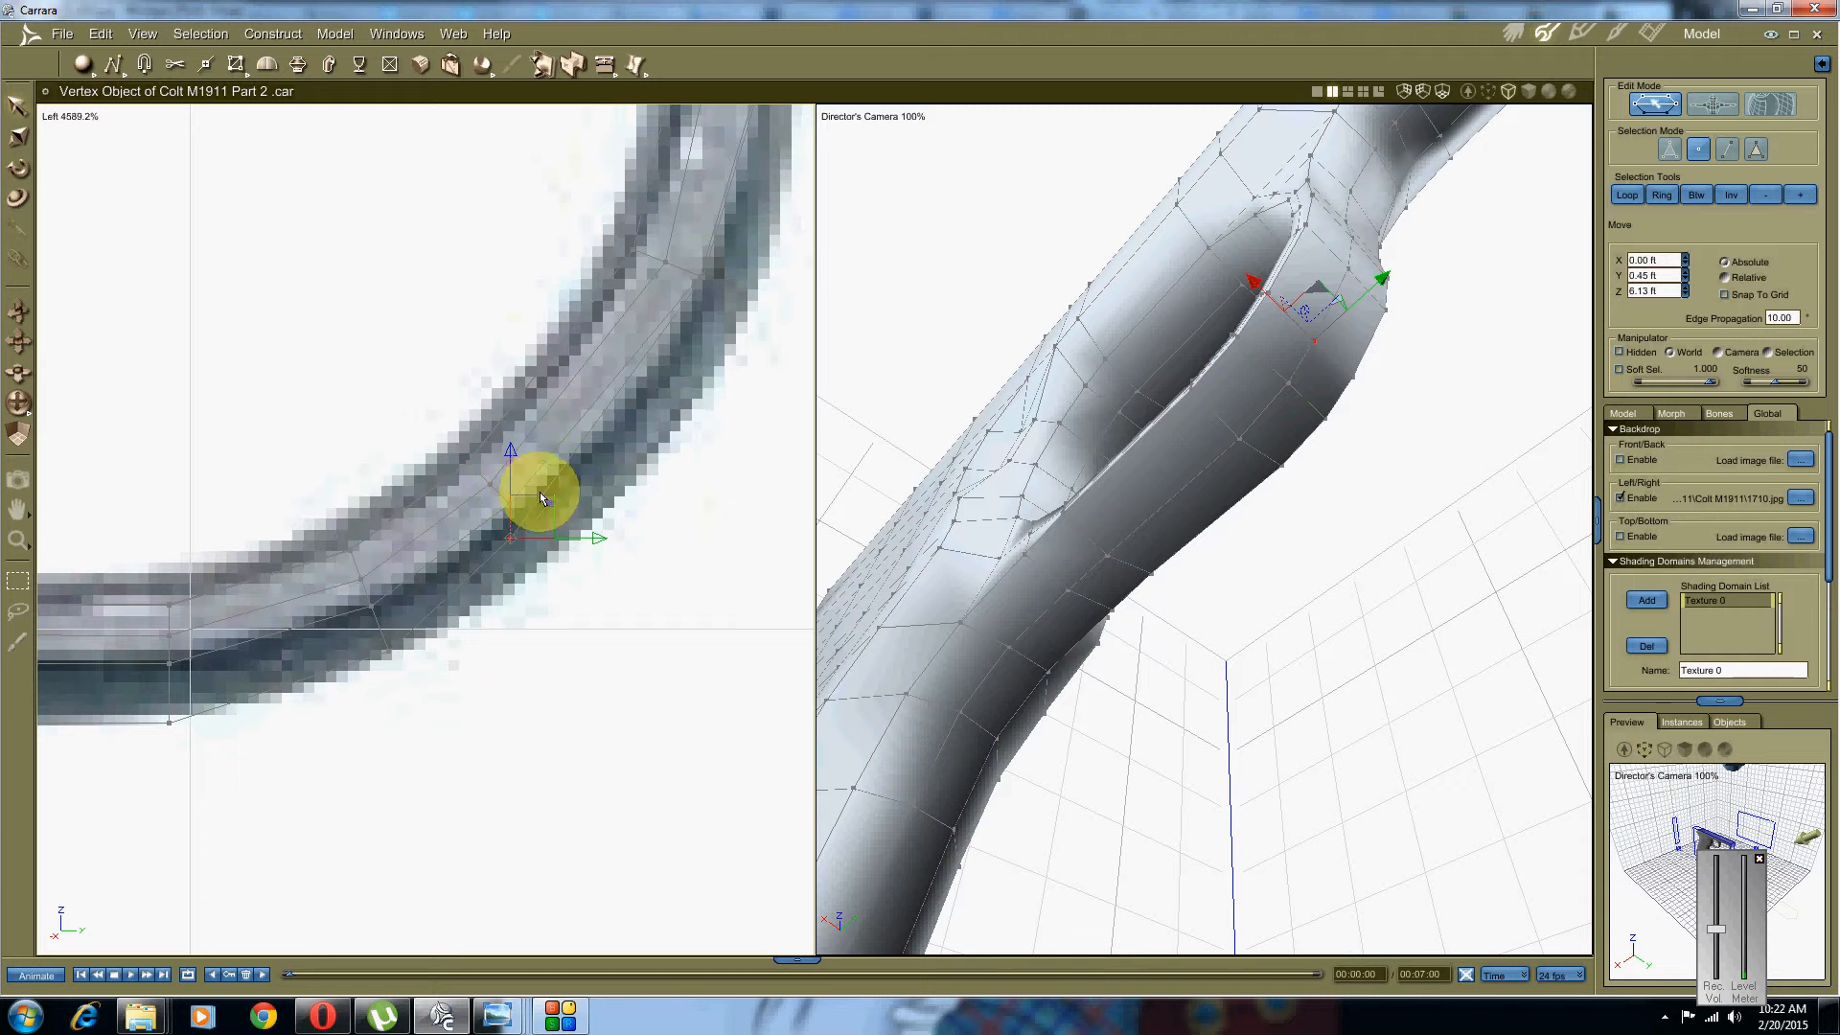
pyautogui.moveTo(541, 499); pyautogui.dragTo(595, 505)
# Step: Move the vertex where the guard meets the frame right to the photo edge
pyautogui.moveTo(739, 383); pyautogui.dragTo(530, 584, button='middle')
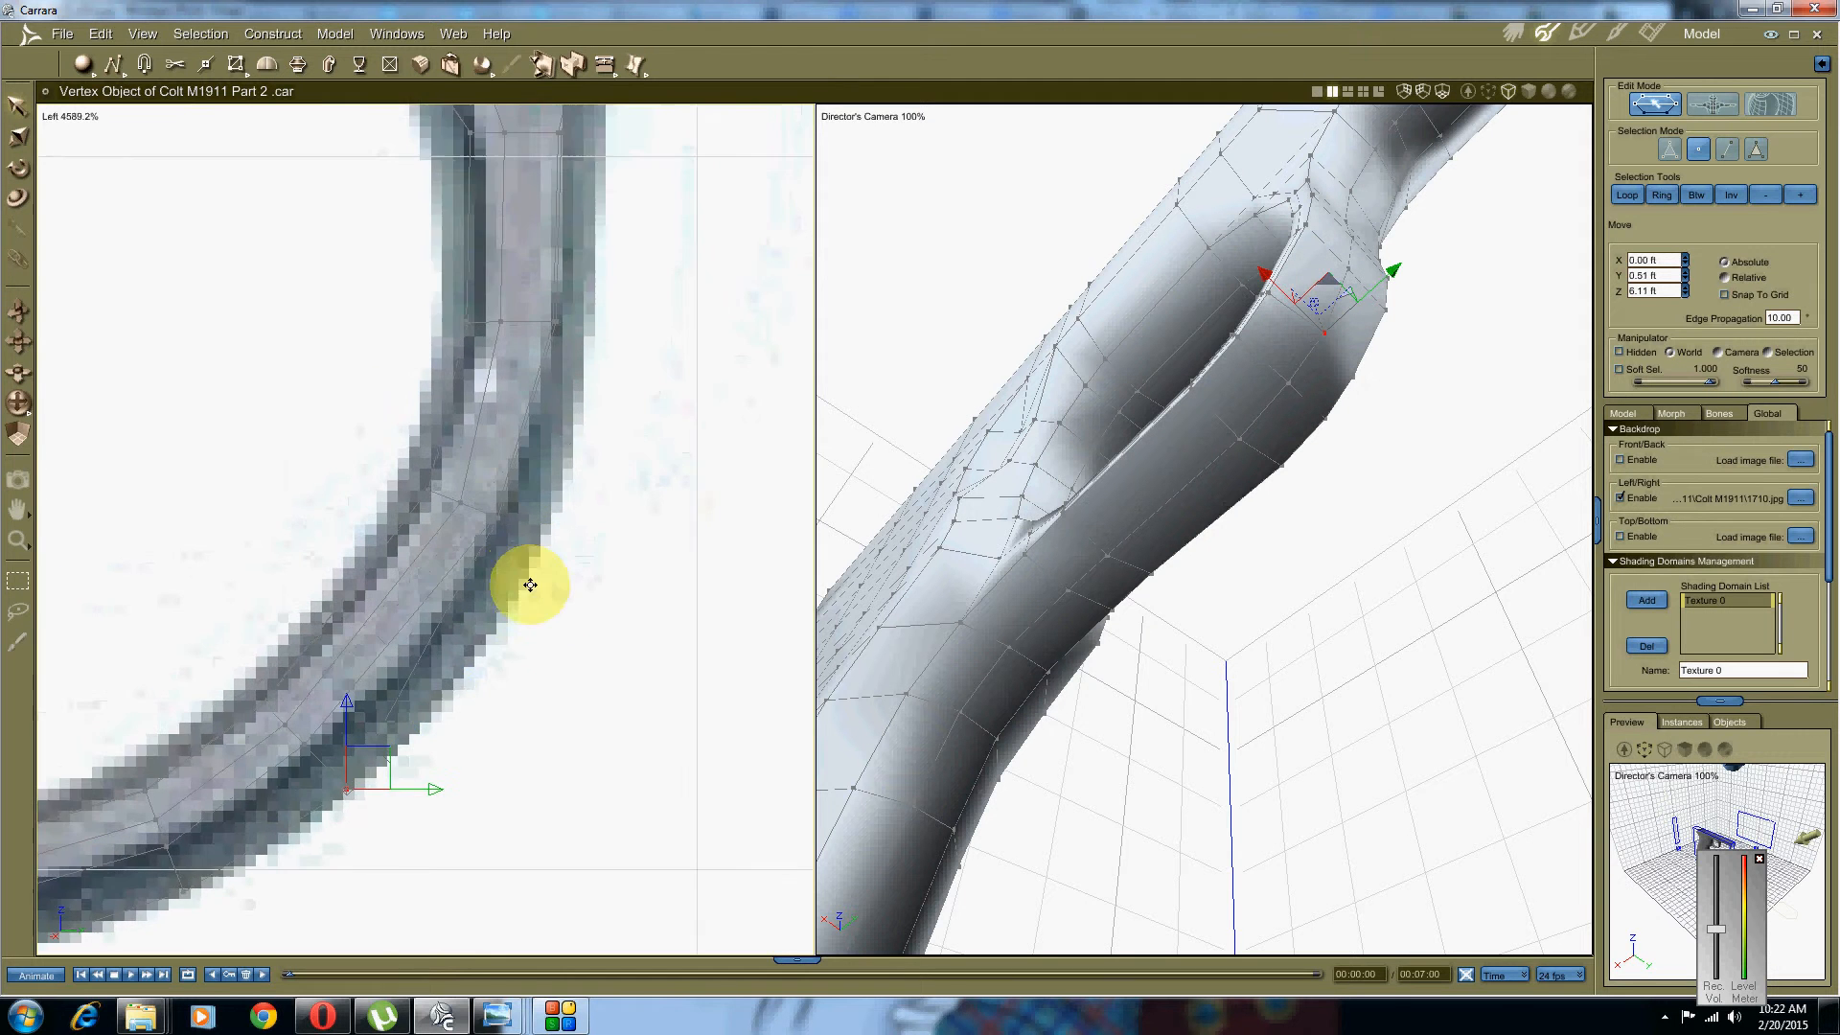
pyautogui.scroll(2, 532, 581)
pyautogui.scroll(-2, 542, 549)
pyautogui.moveTo(1281, 287)
pyautogui.mouseDown(button='middle')
pyautogui.moveTo(1227, 356)
pyautogui.moveTo(1268, 305)
pyautogui.mouseUp(button='middle')
pyautogui.click(1137, 624)
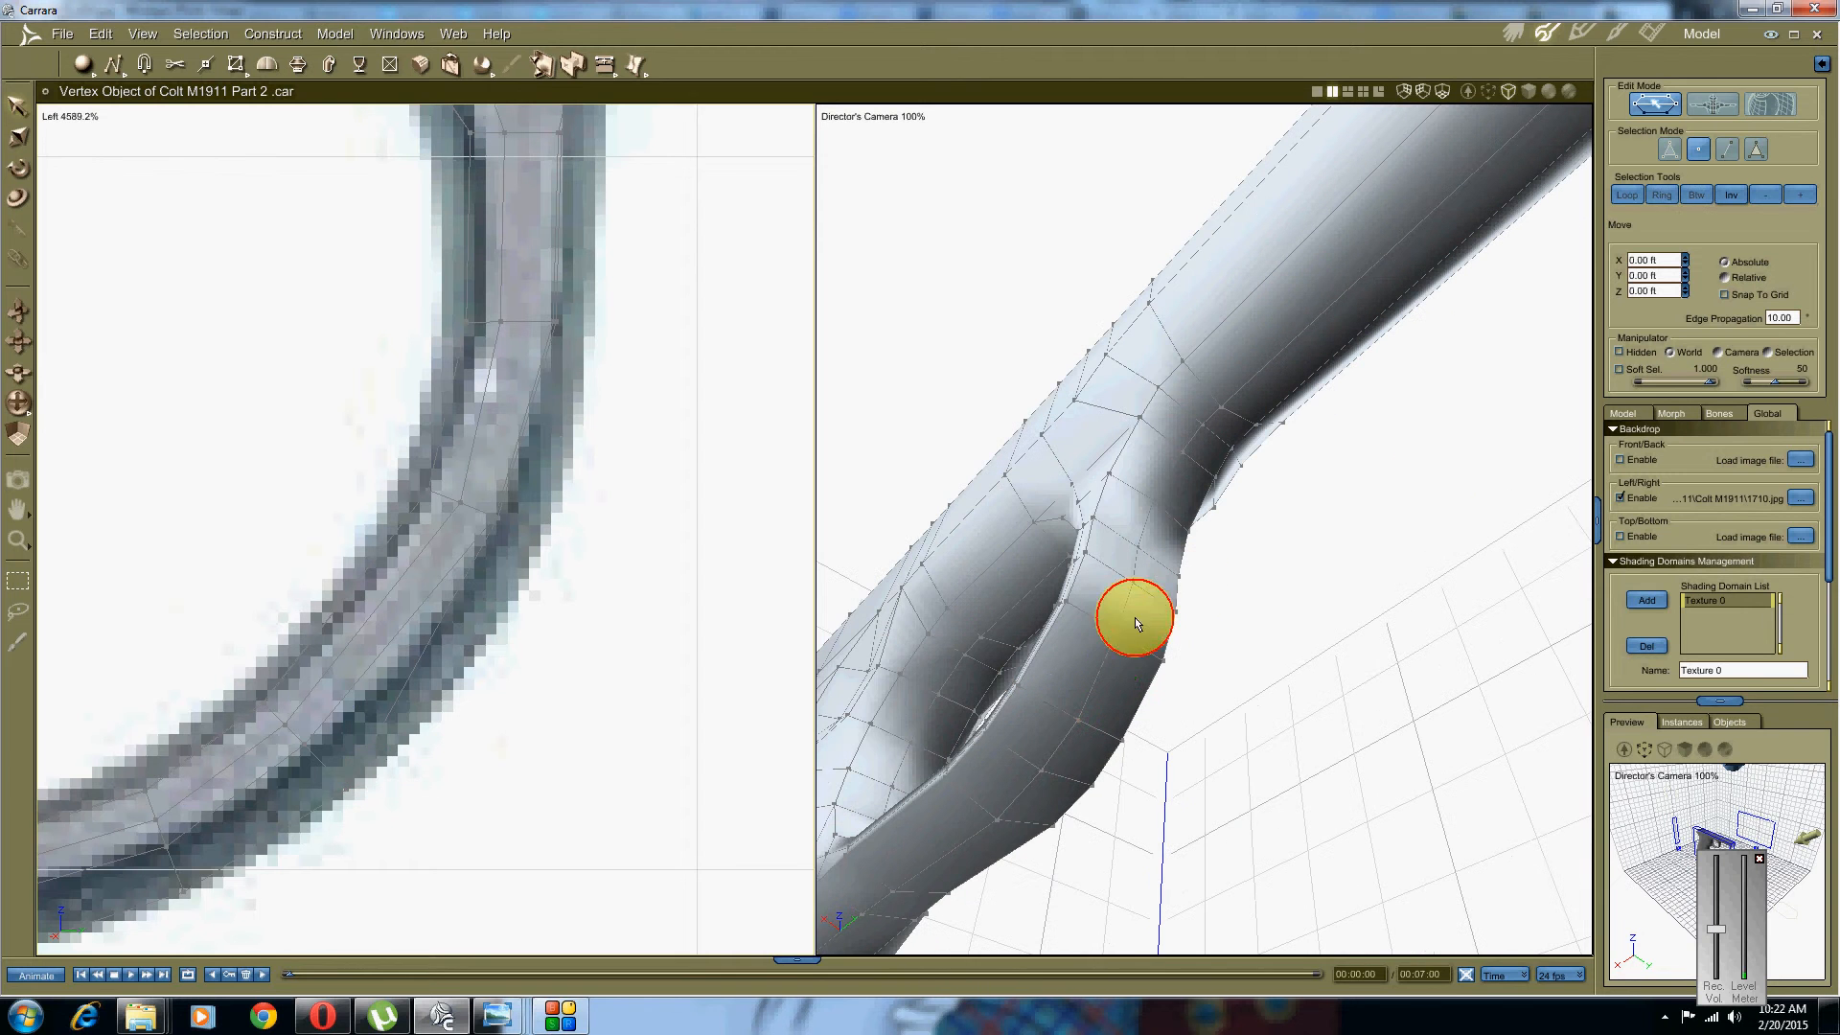
pyautogui.click(1119, 627)
pyautogui.moveTo(517, 539); pyautogui.dragTo(461, 578, button='middle')
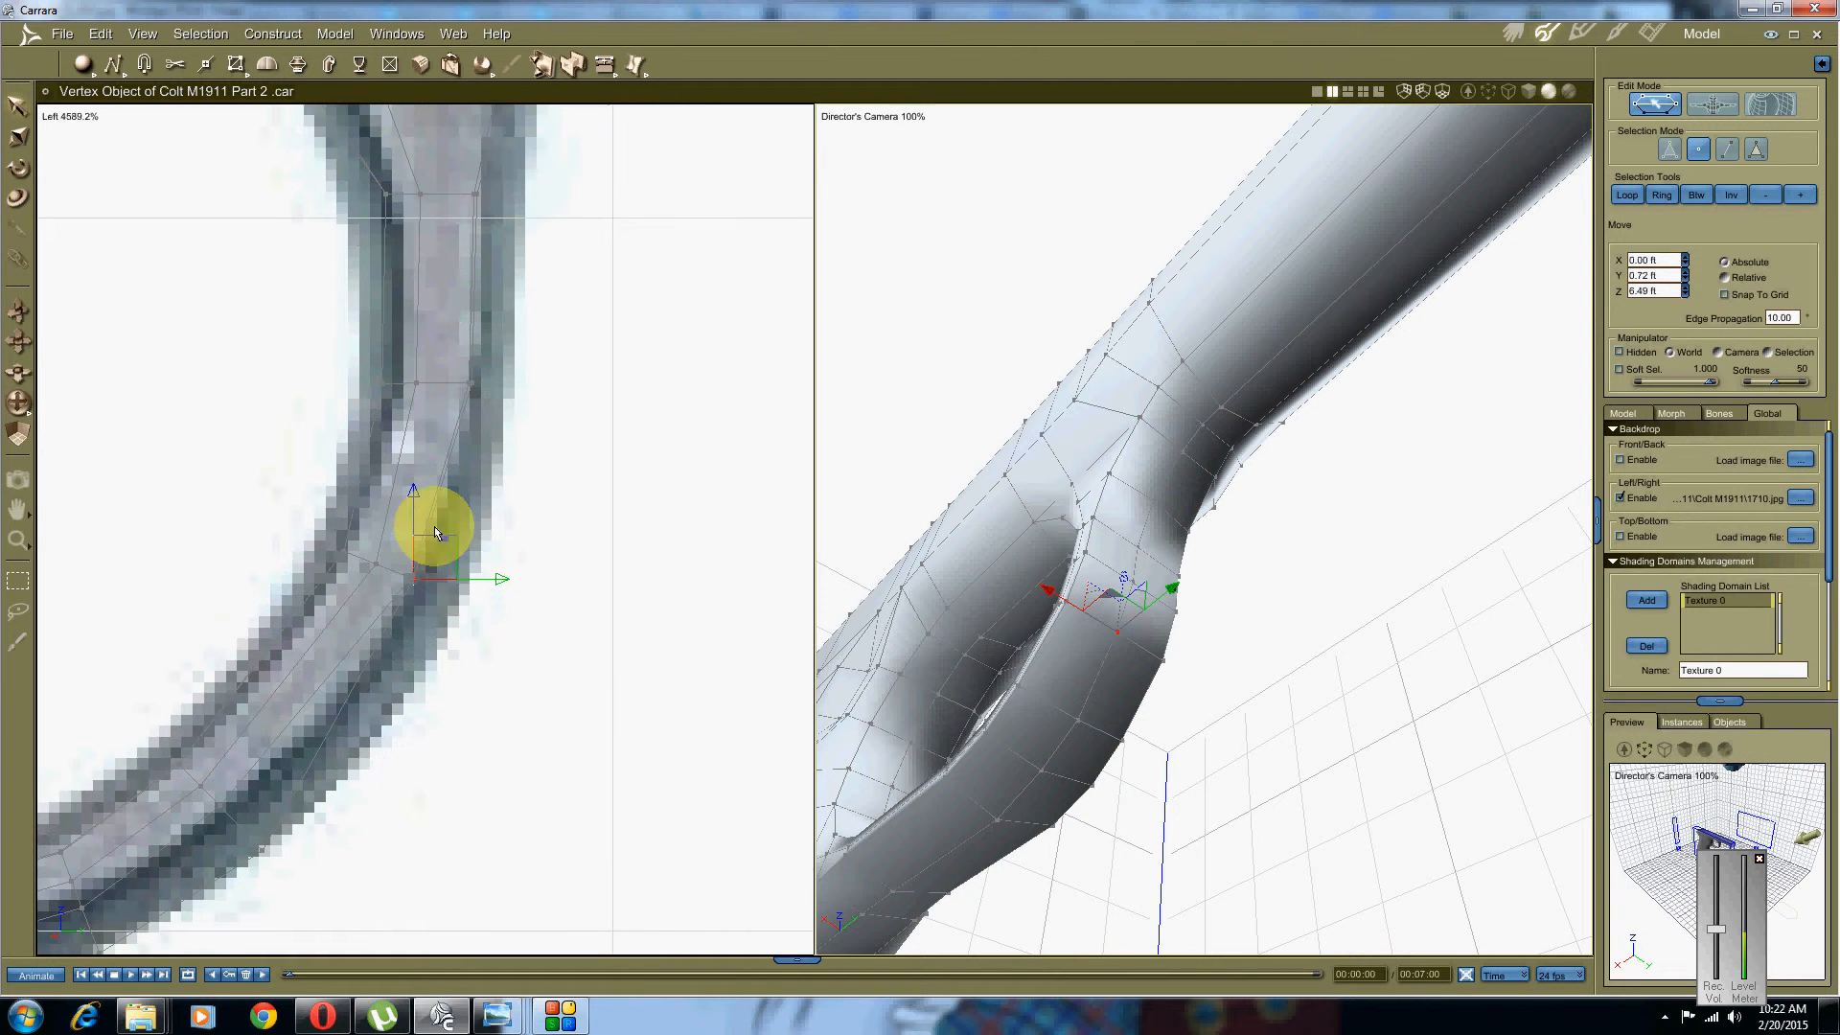
pyautogui.moveTo(440, 535); pyautogui.dragTo(484, 538)
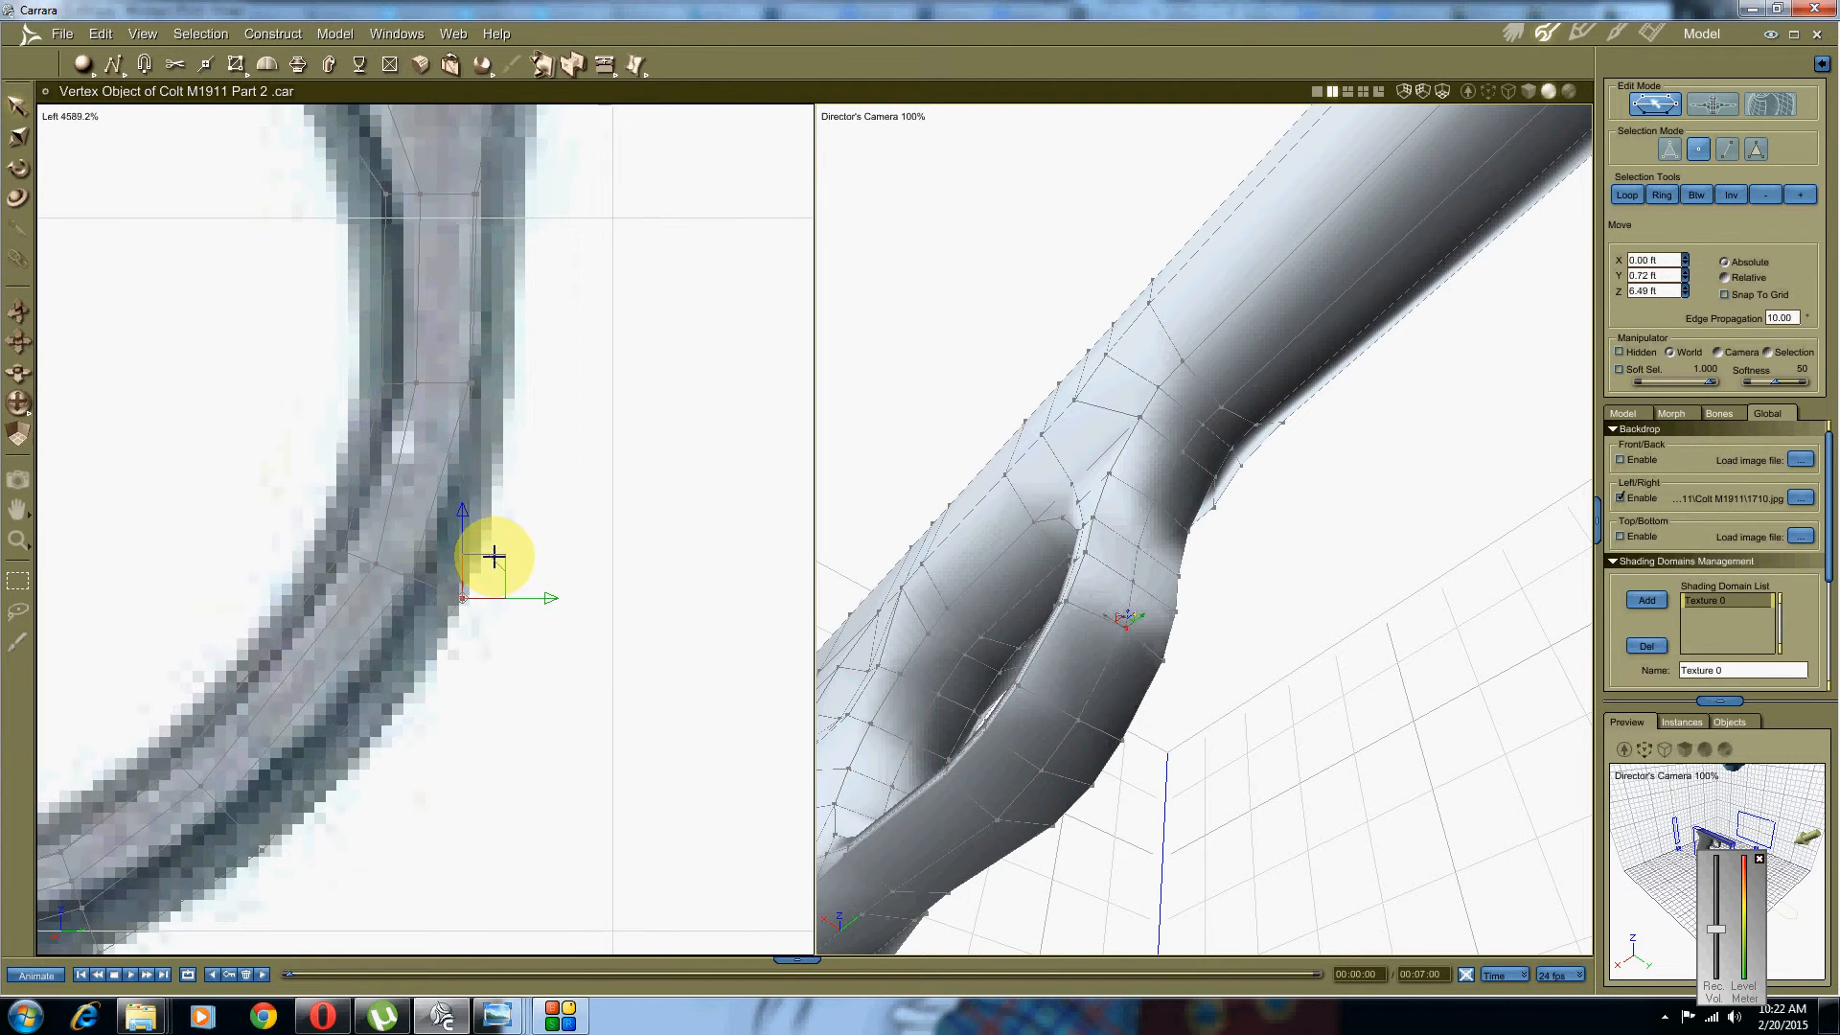
# Step: Move the vertex at the guard's front joint right toward the photo outline
pyautogui.moveTo(605, 436); pyautogui.dragTo(537, 590, button='middle')
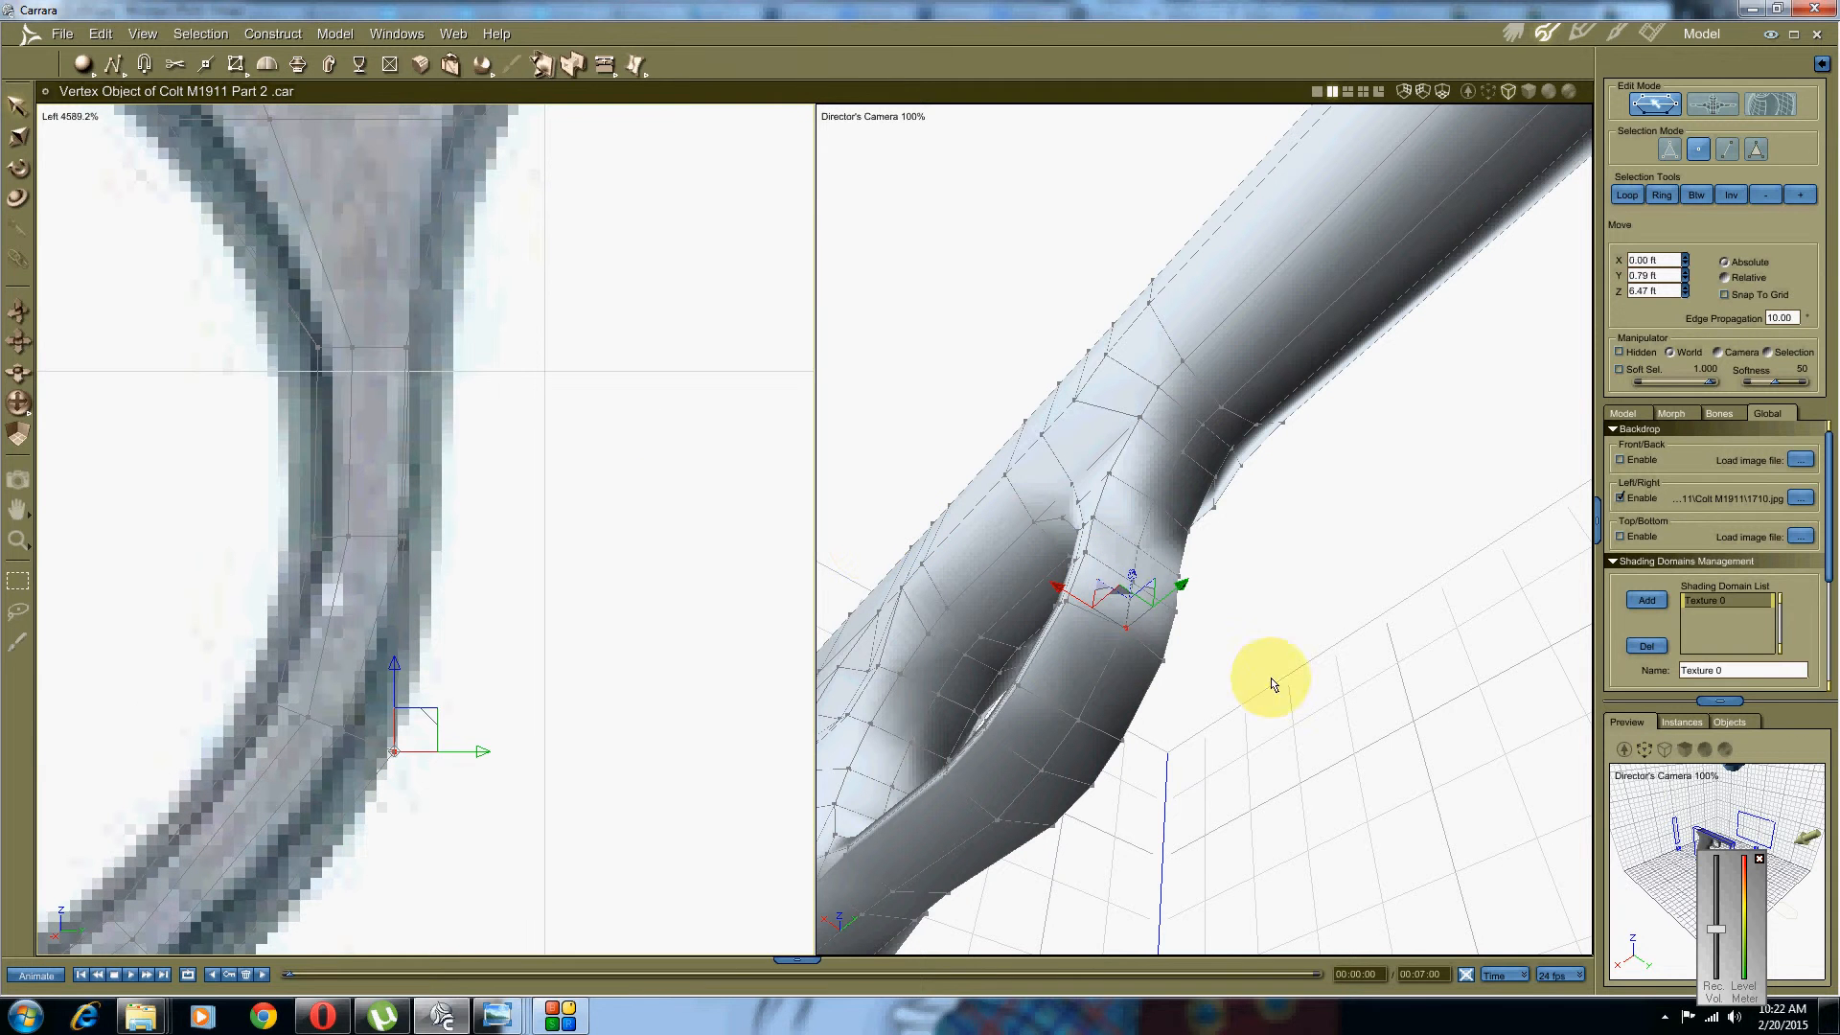
pyautogui.click(1161, 590)
pyautogui.click(1135, 584)
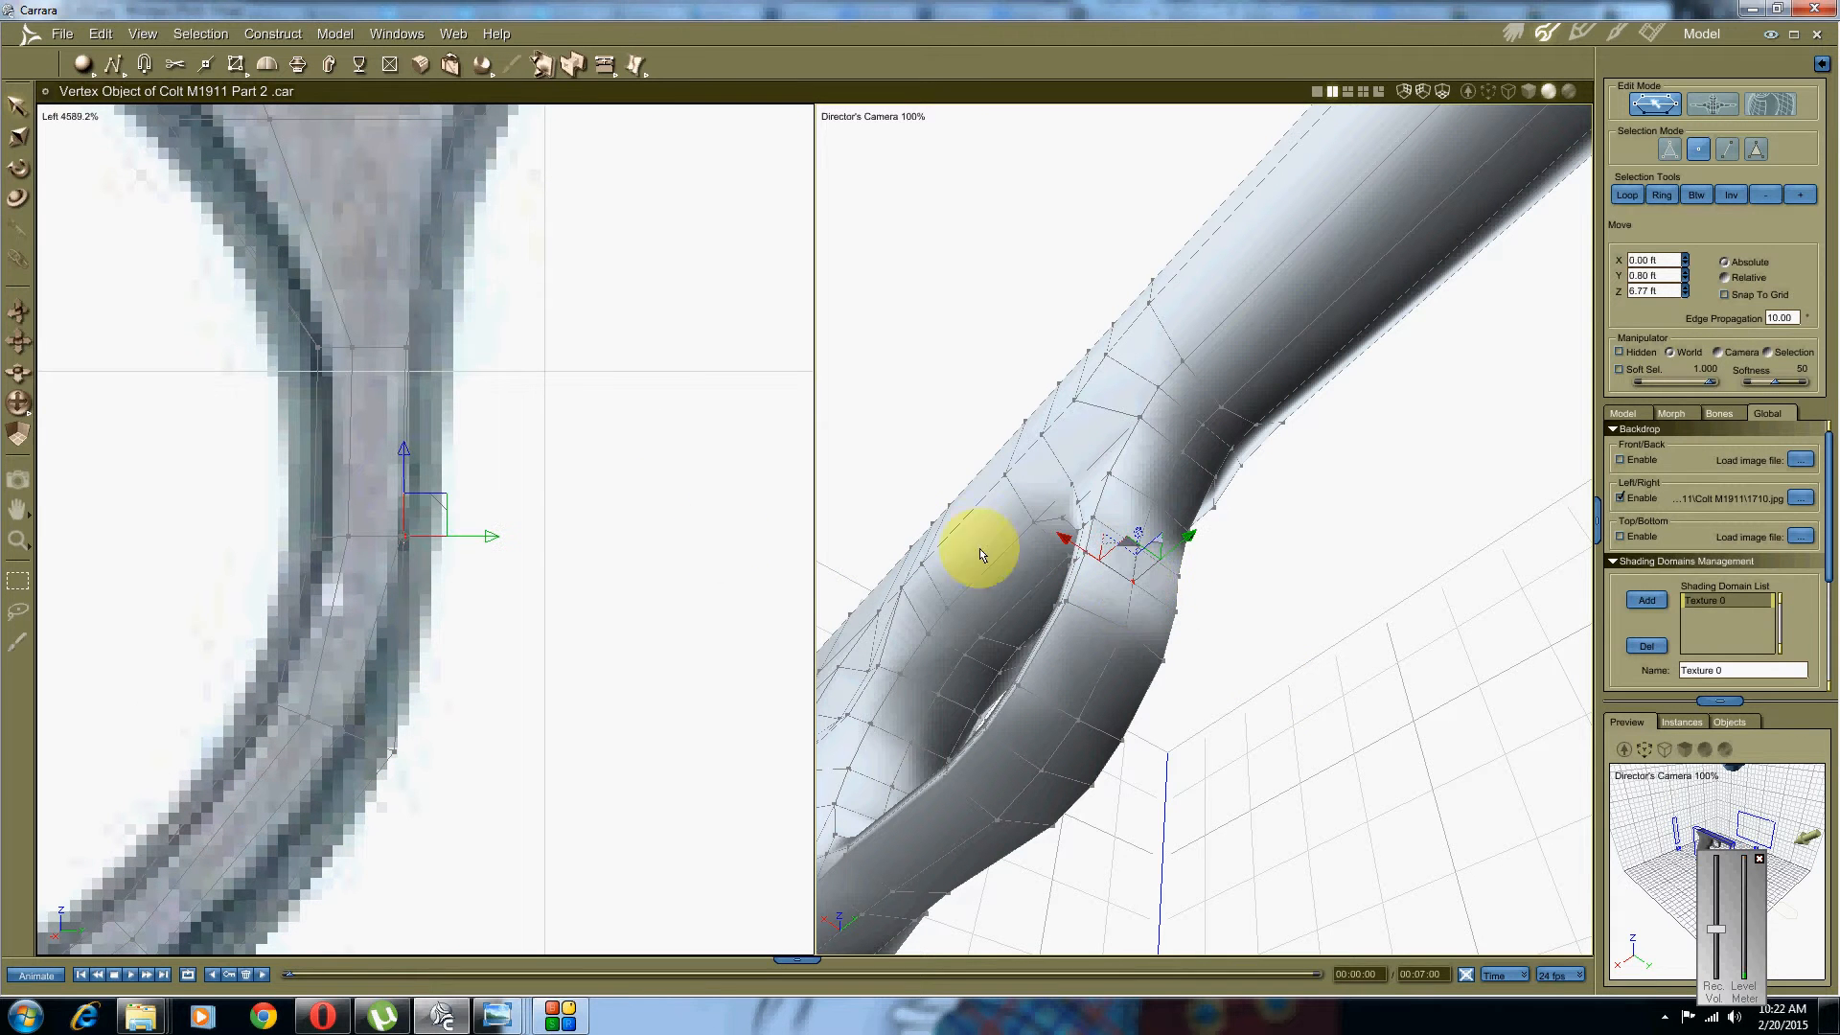
pyautogui.moveTo(485, 535); pyautogui.dragTo(528, 537)
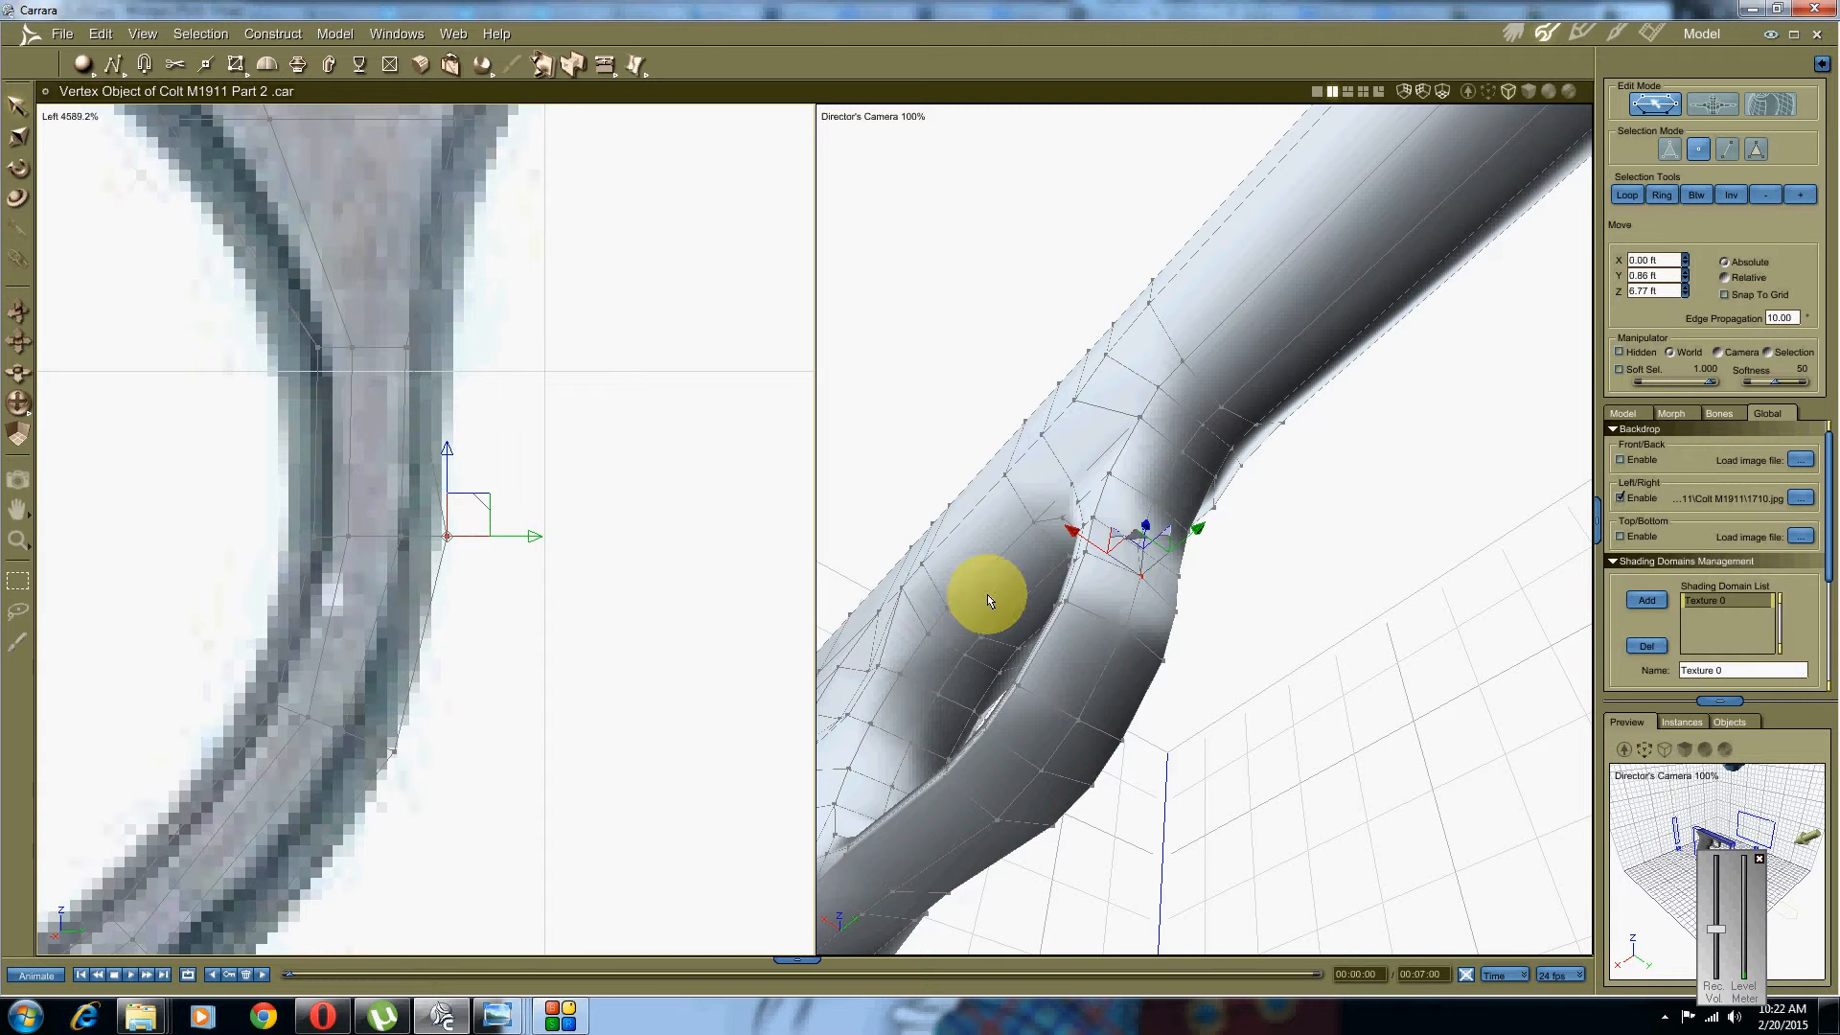
pyautogui.moveTo(1116, 583); pyautogui.dragTo(1166, 657, button='middle')
pyautogui.click(1243, 614)
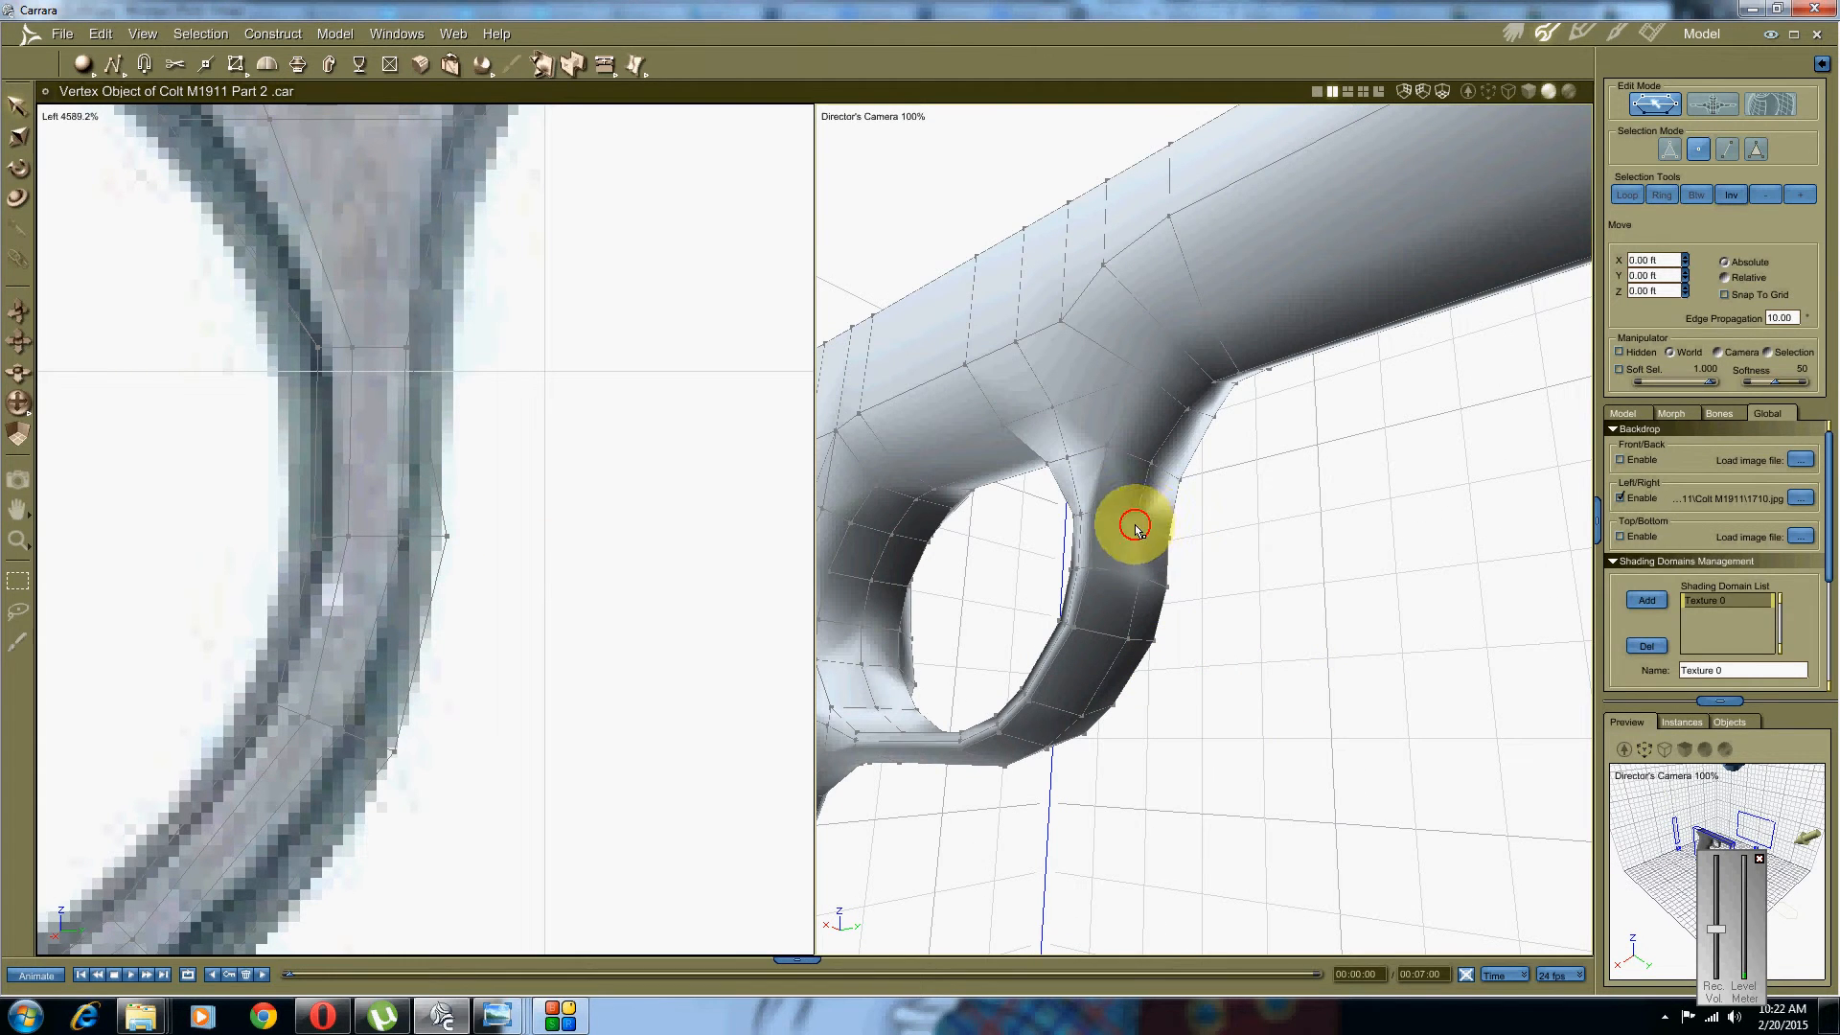
# Step: Drag the trigger guard's top front joint vertices right and down onto the reference outline
pyautogui.moveTo(566, 361); pyautogui.dragTo(526, 537, button='middle')
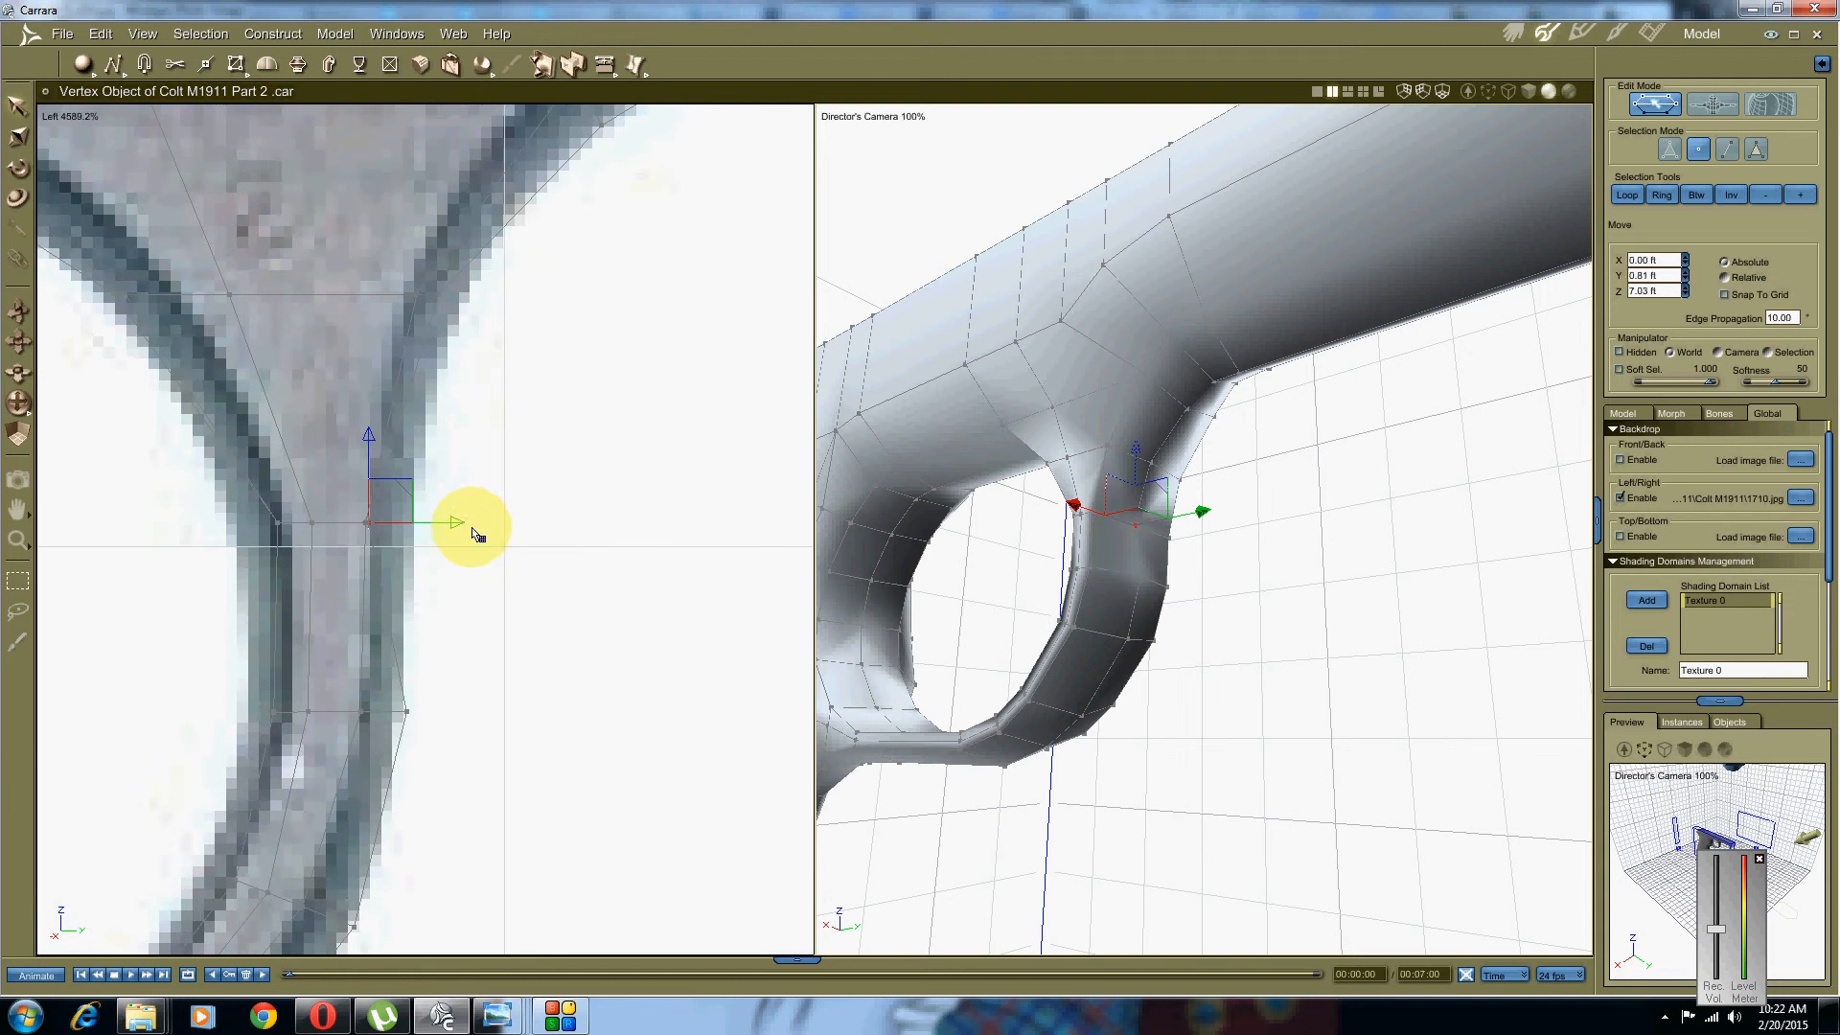
pyautogui.moveTo(468, 520); pyautogui.dragTo(495, 515)
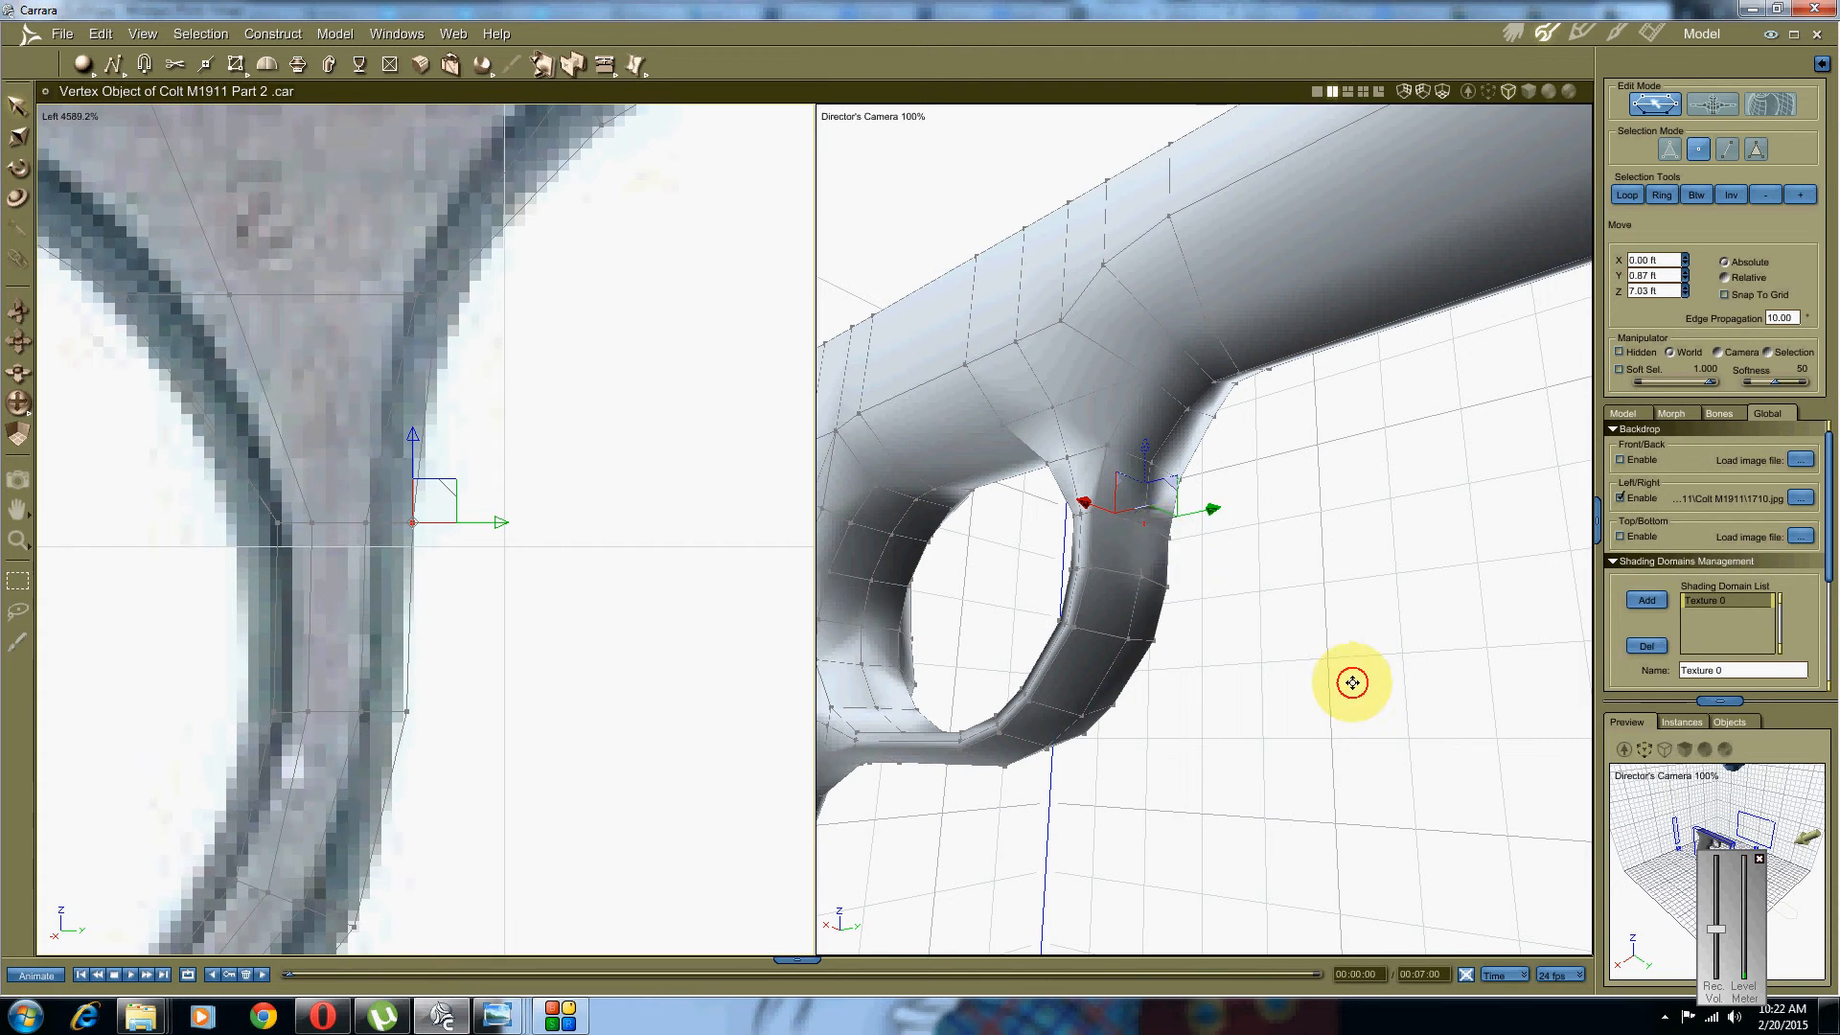
pyautogui.moveTo(1352, 681); pyautogui.dragTo(1360, 690, button='middle')
pyautogui.click(1281, 618)
pyautogui.click(1154, 469)
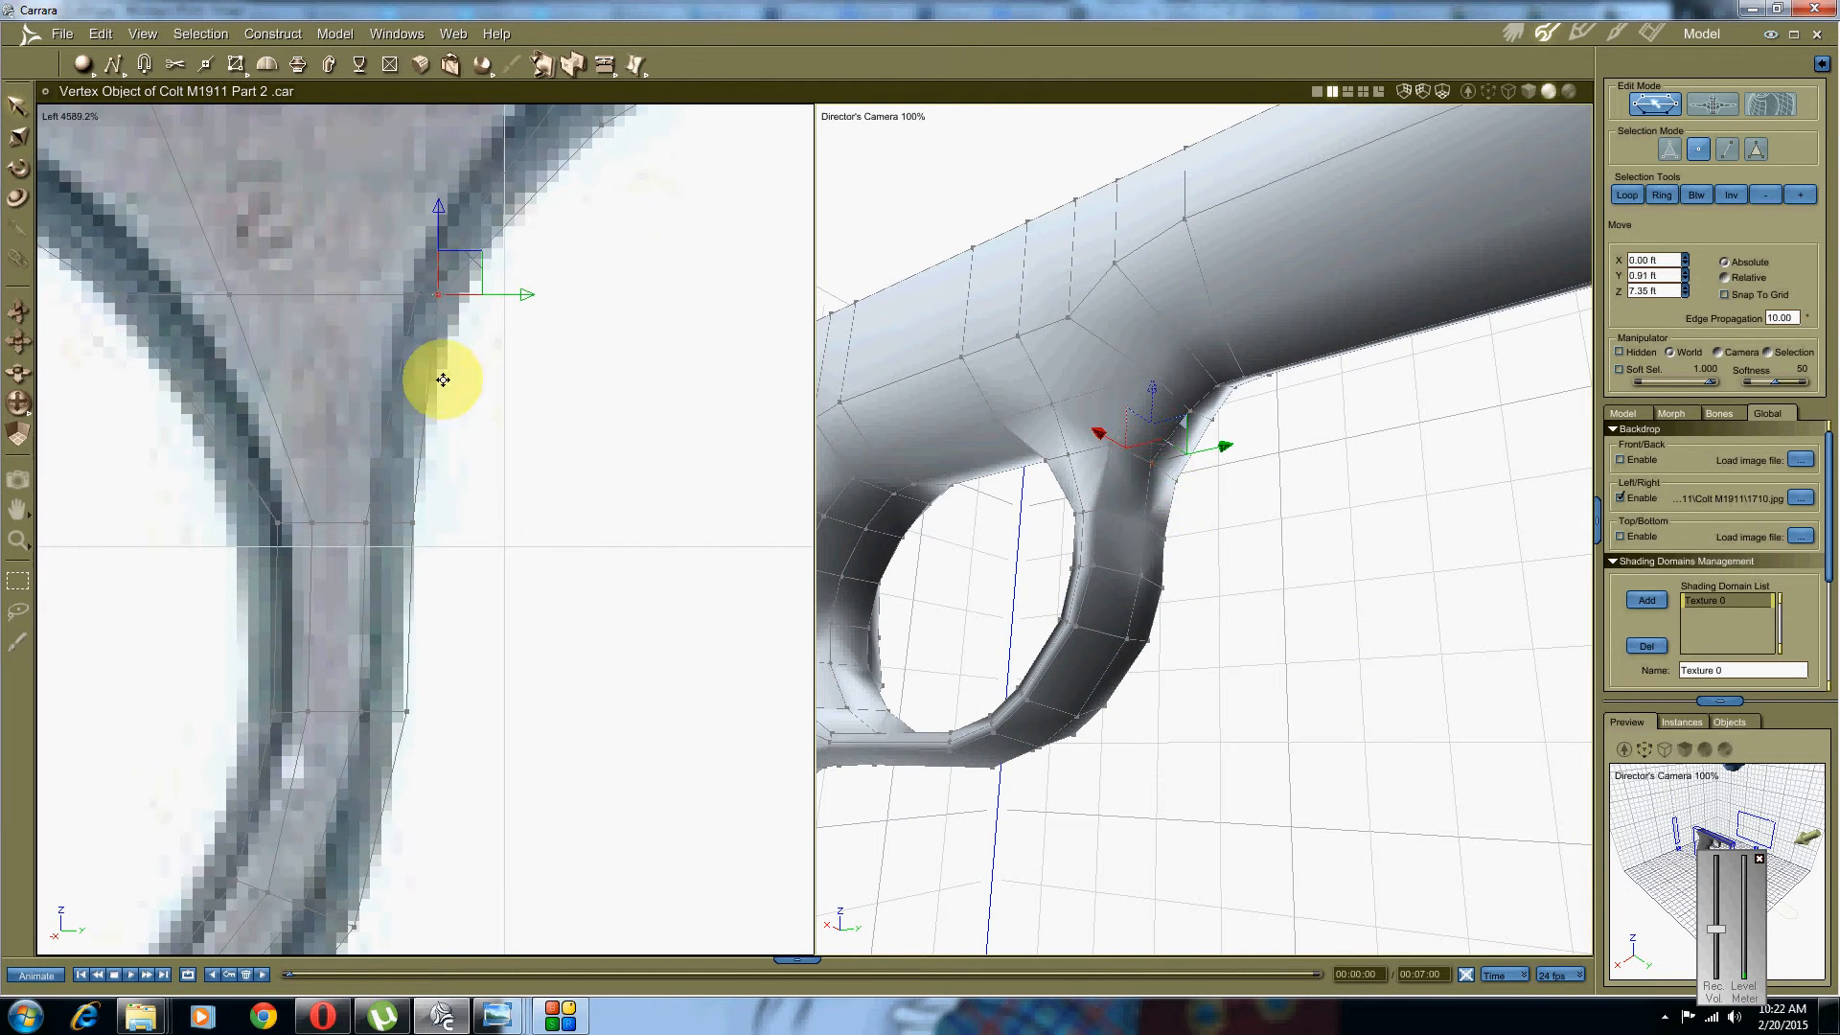
pyautogui.moveTo(440, 378); pyautogui.dragTo(432, 477, button='middle')
pyautogui.moveTo(466, 353); pyautogui.dragTo(484, 367)
pyautogui.moveTo(238, 560); pyautogui.dragTo(578, 463, button='middle')
pyautogui.moveTo(479, 626); pyautogui.dragTo(658, 387, button='middle')
pyautogui.scroll(-5, 603, 415)
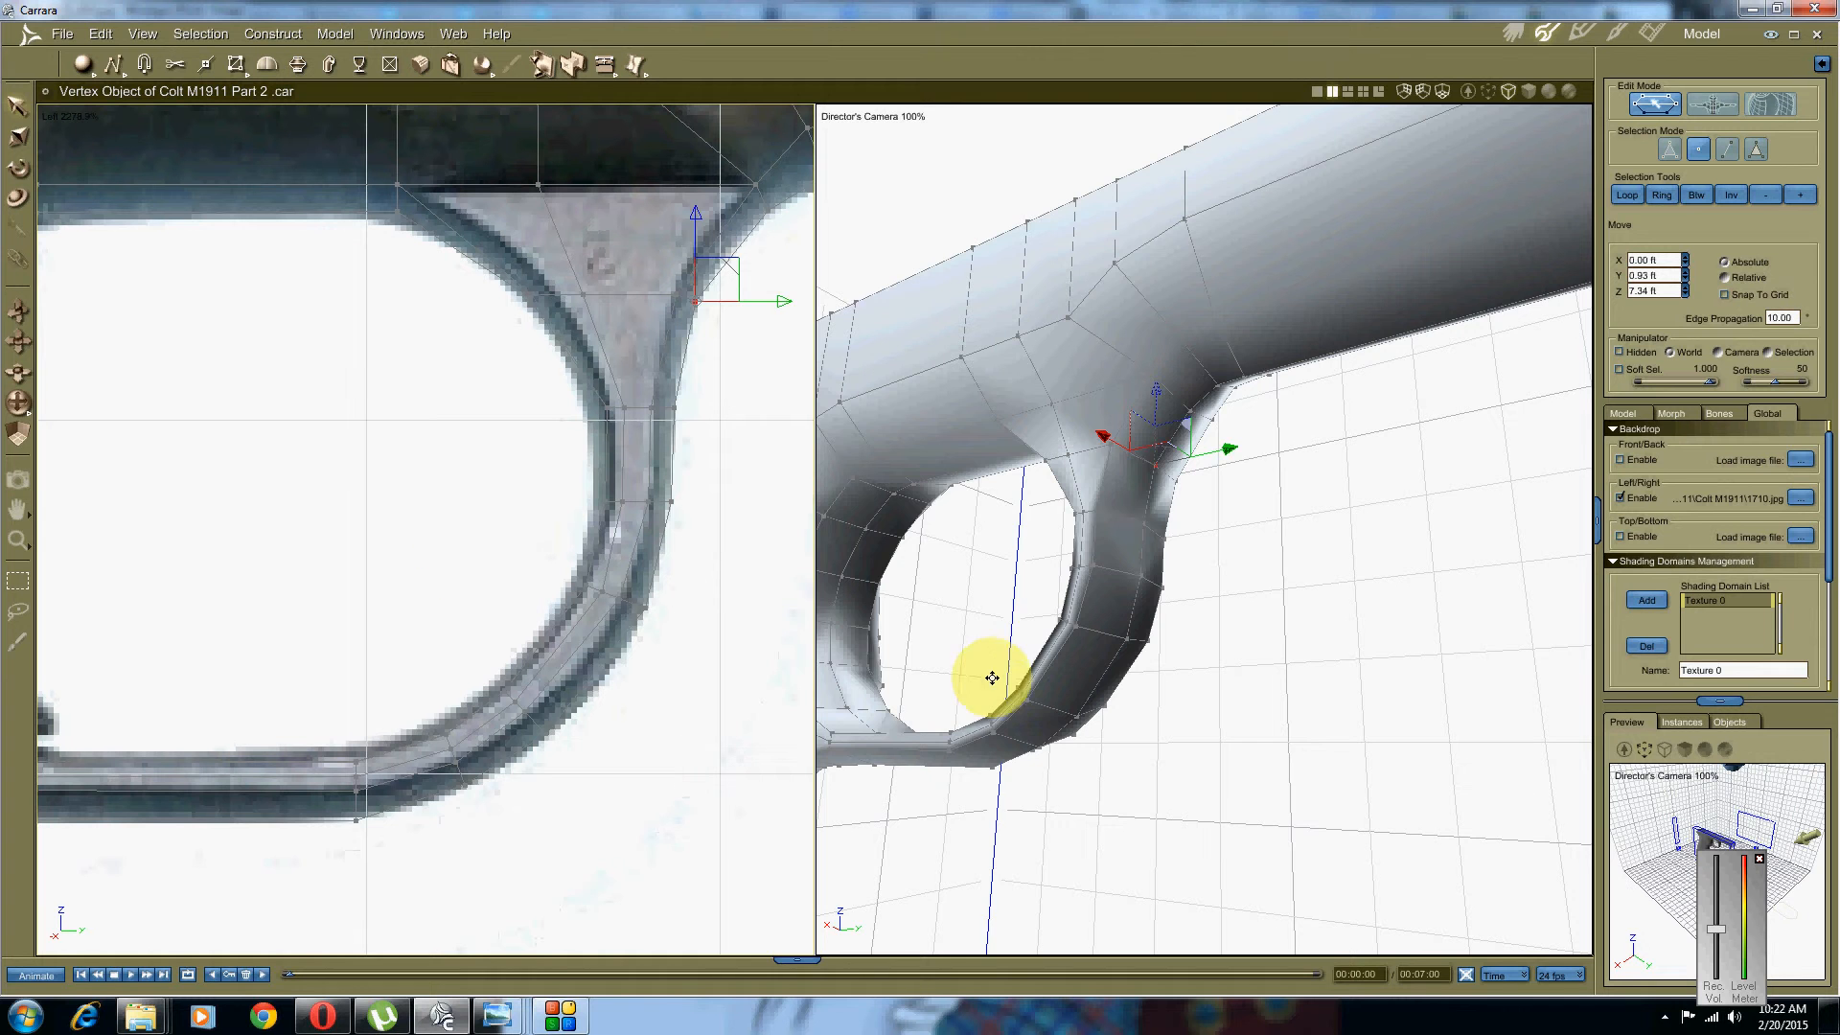
pyautogui.moveTo(992, 682); pyautogui.dragTo(1019, 569, button='middle')
pyautogui.scroll(5, 1010, 578)
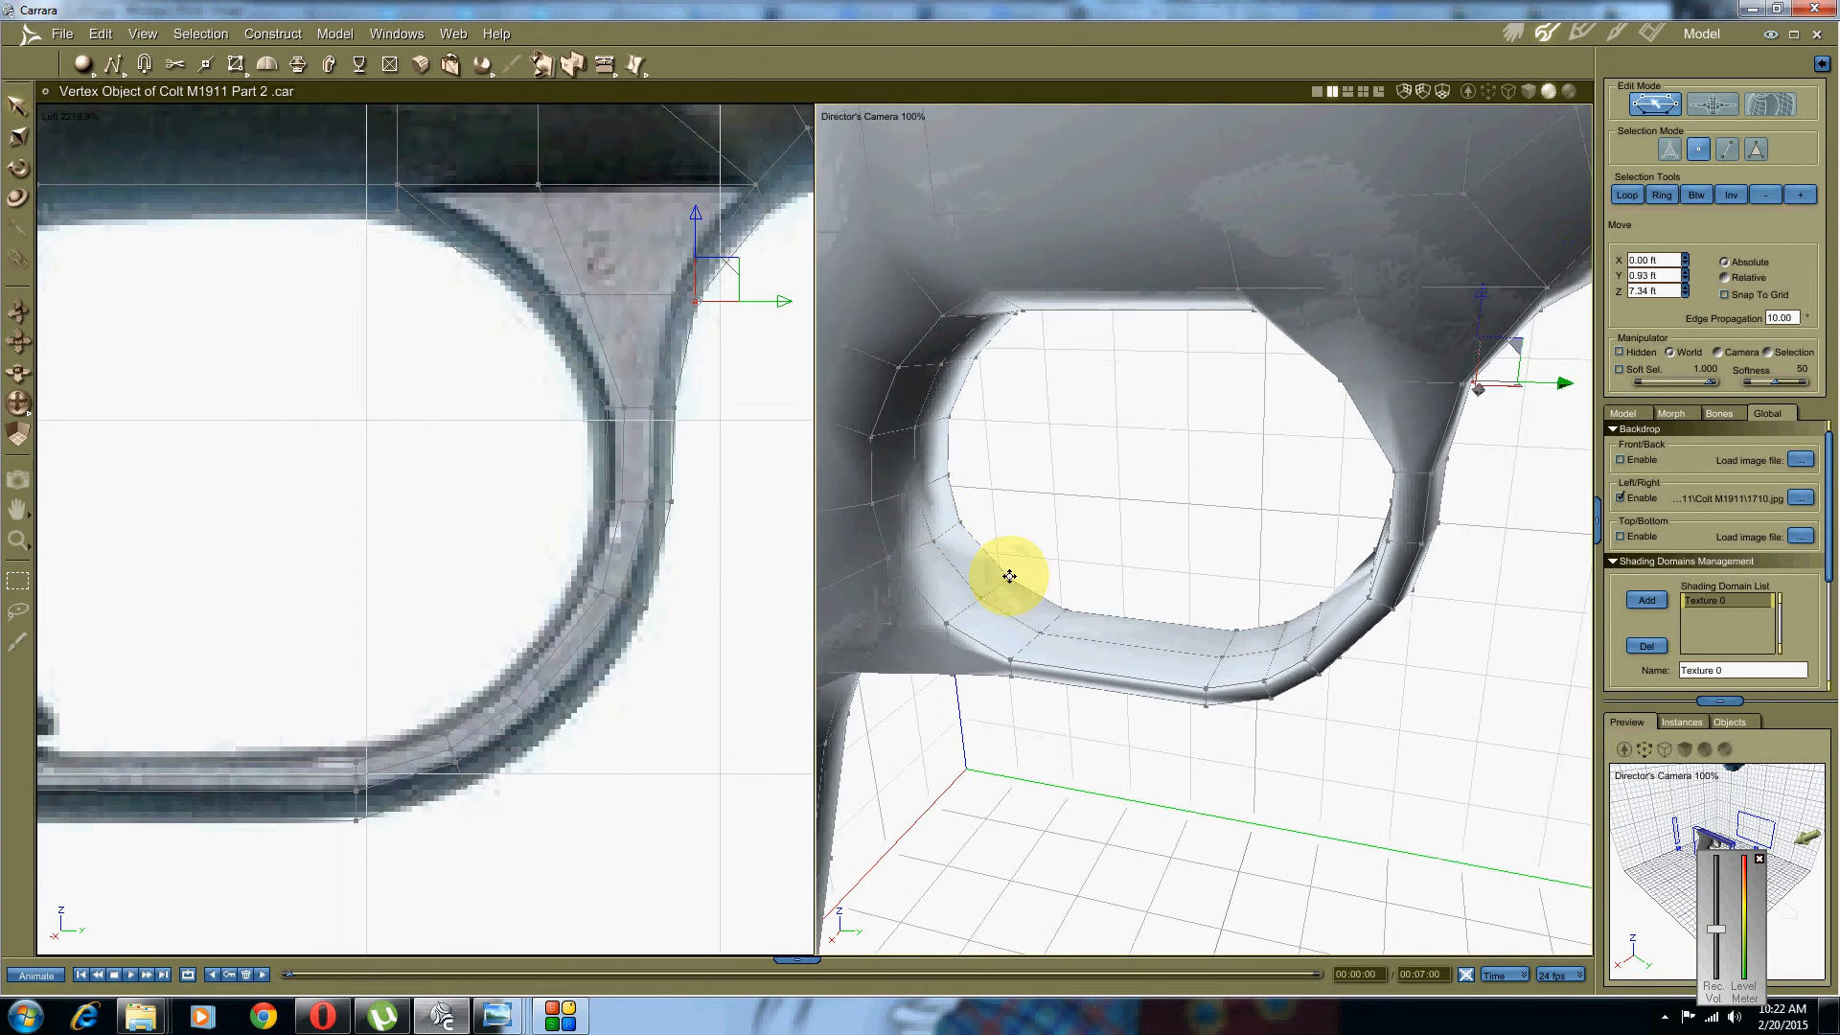
# Step: Raise a vertex on the guard's inner bottom edge up to the photo line
pyautogui.click(1022, 839)
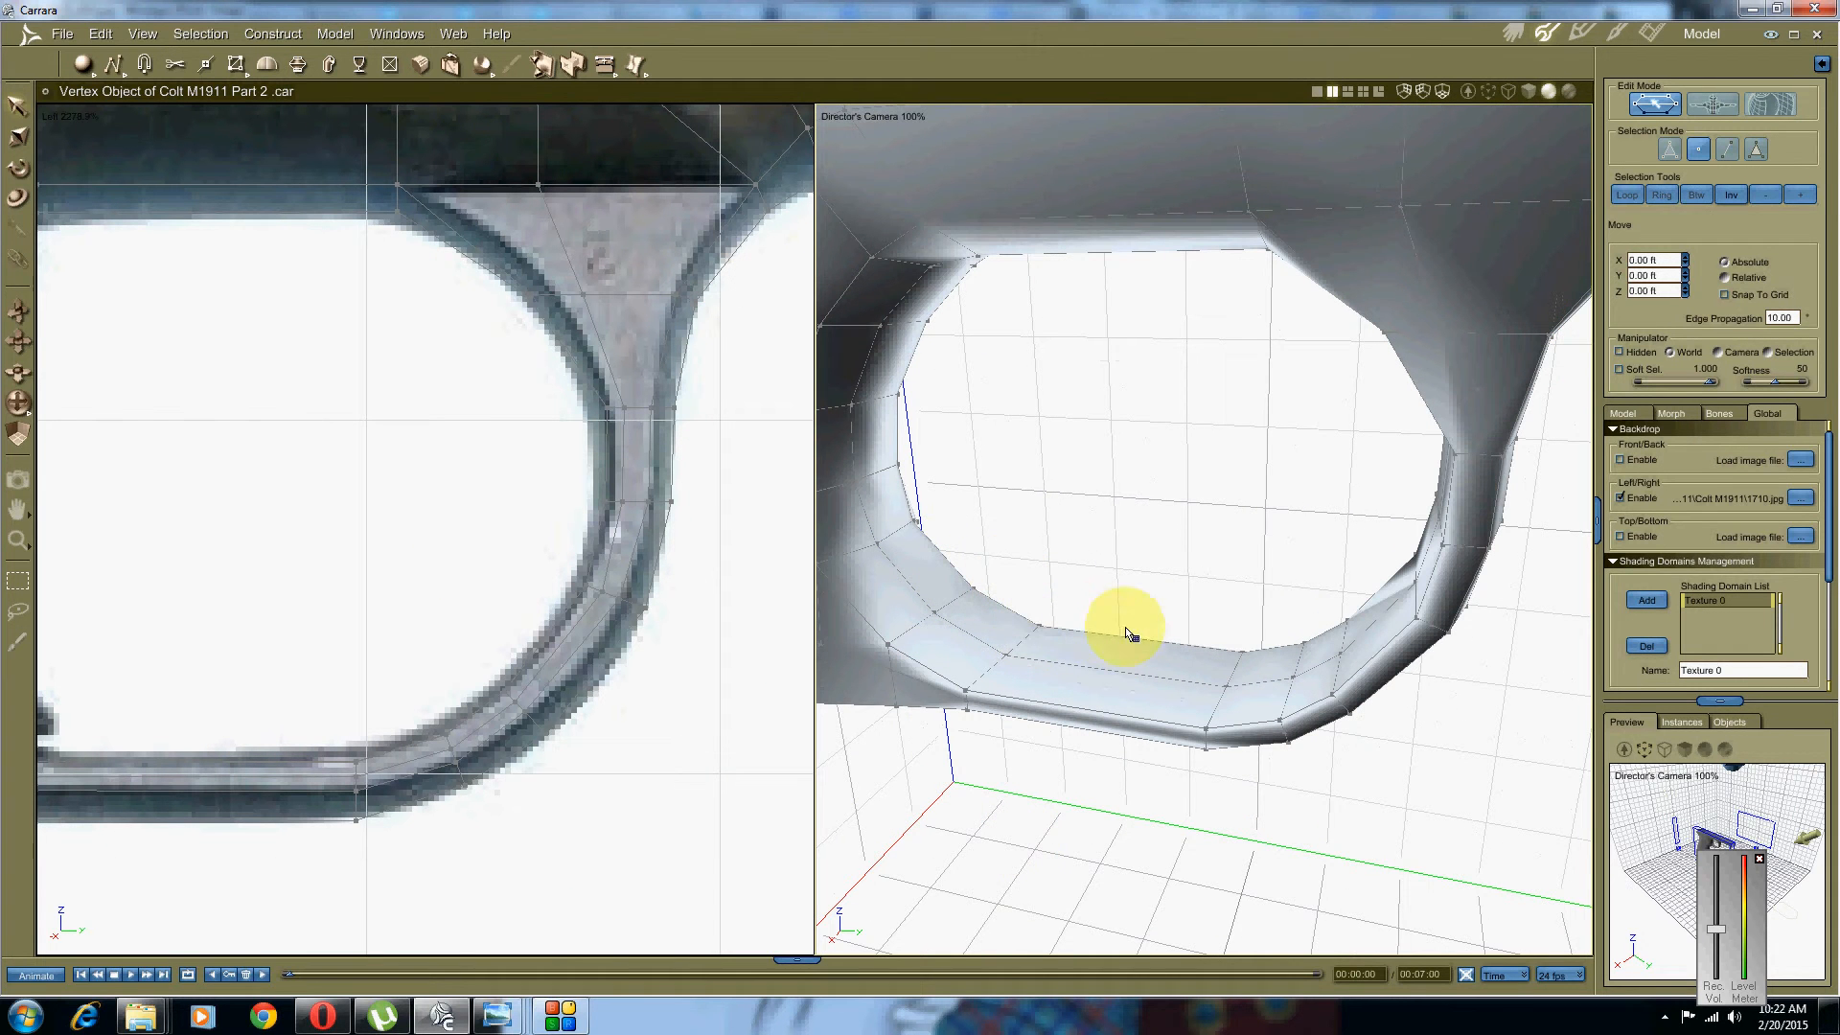
pyautogui.click(1009, 660)
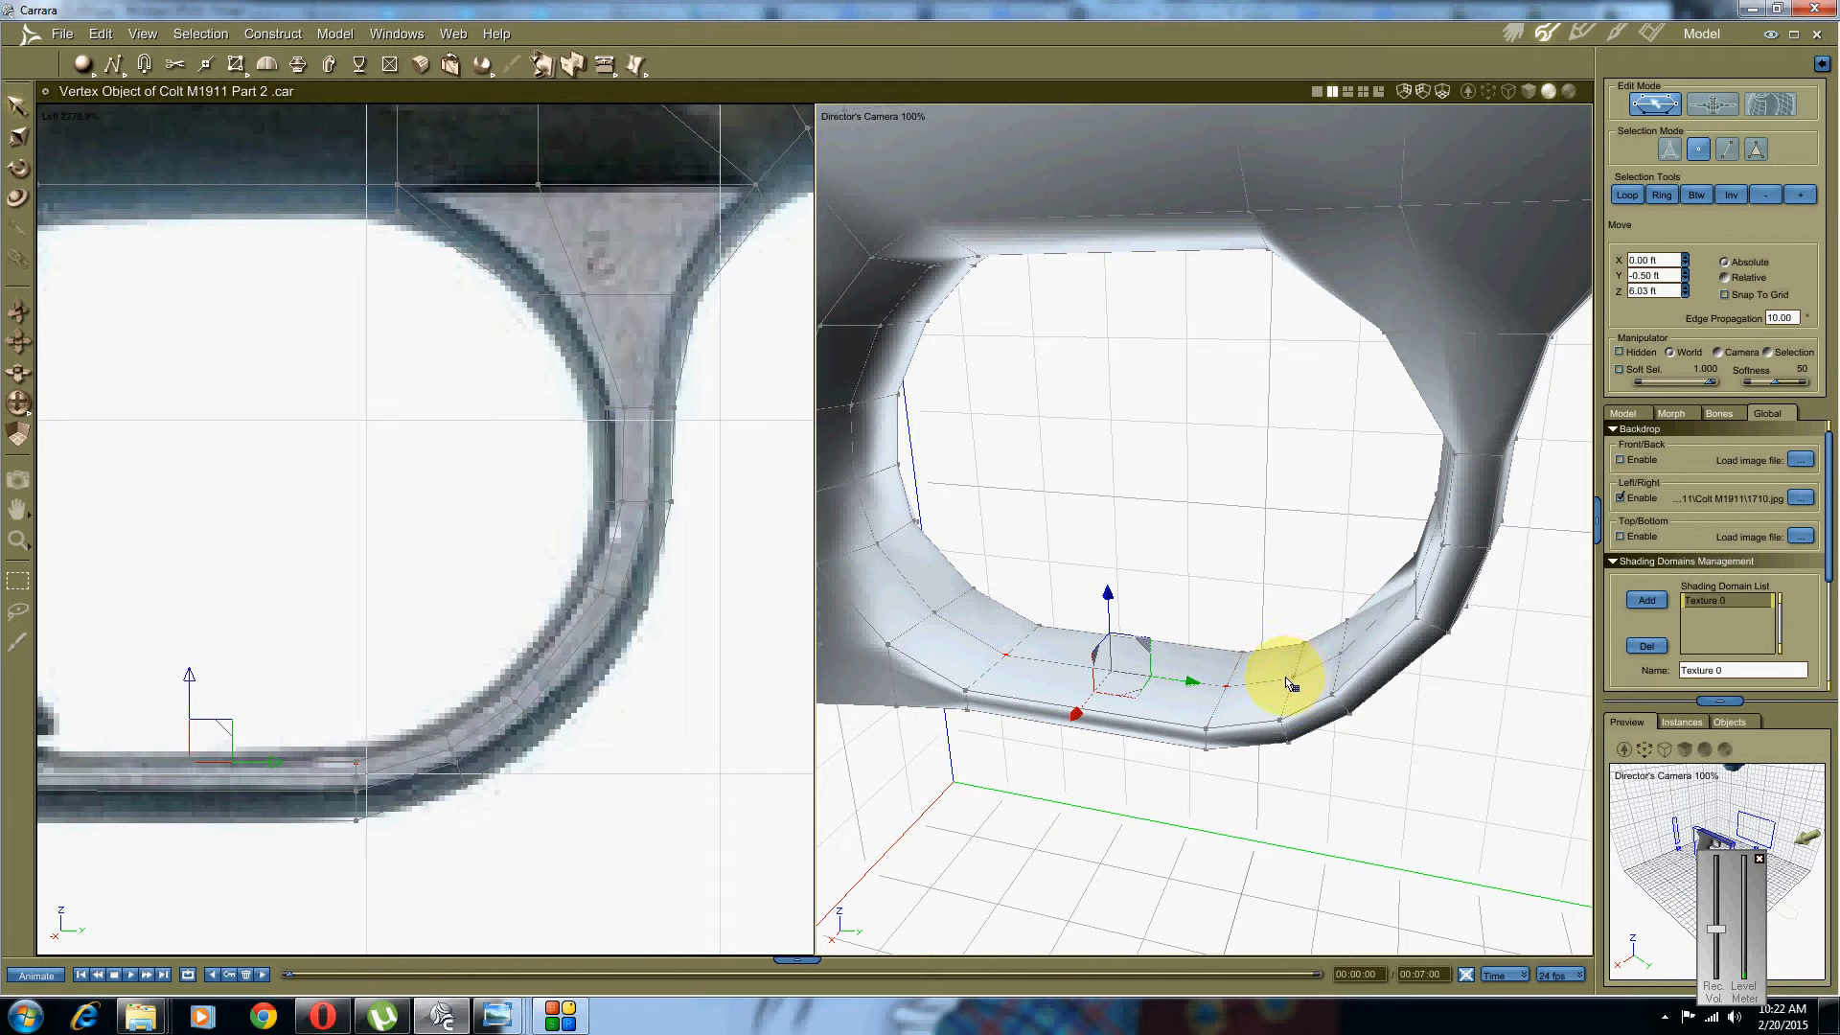
pyautogui.scroll(3, 534, 706)
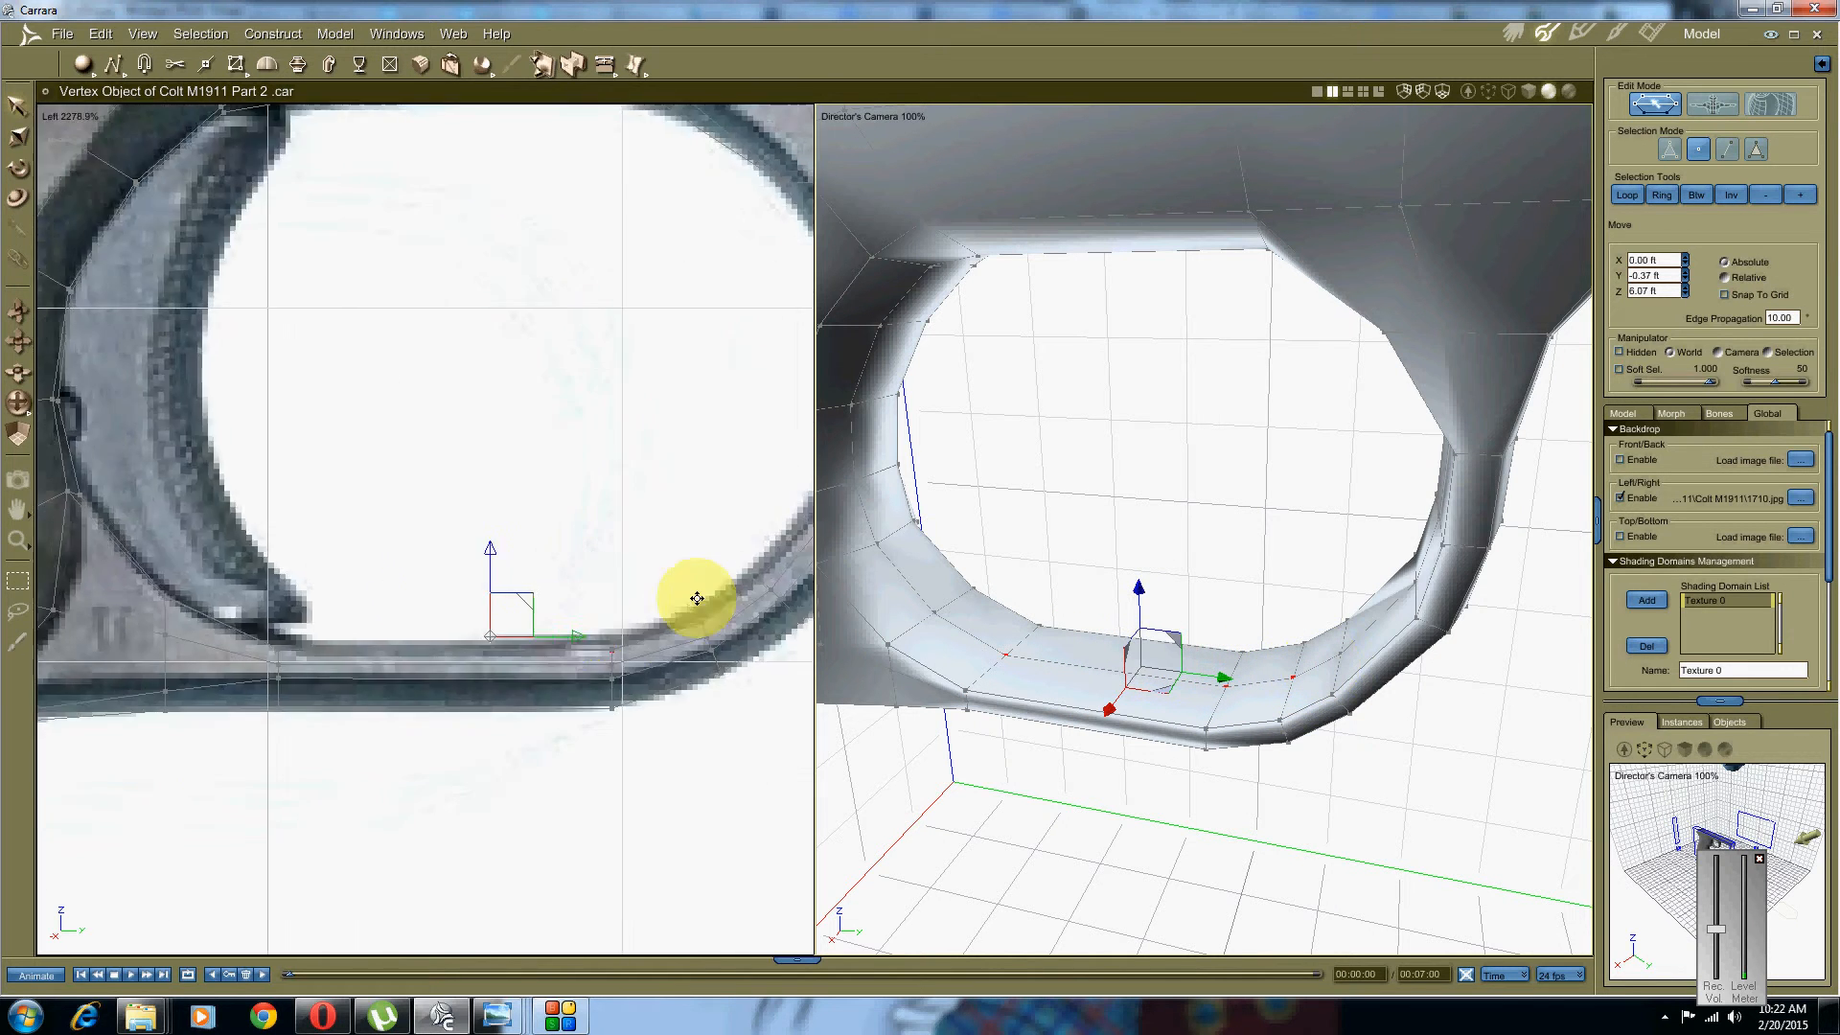
pyautogui.moveTo(520, 579); pyautogui.dragTo(523, 566)
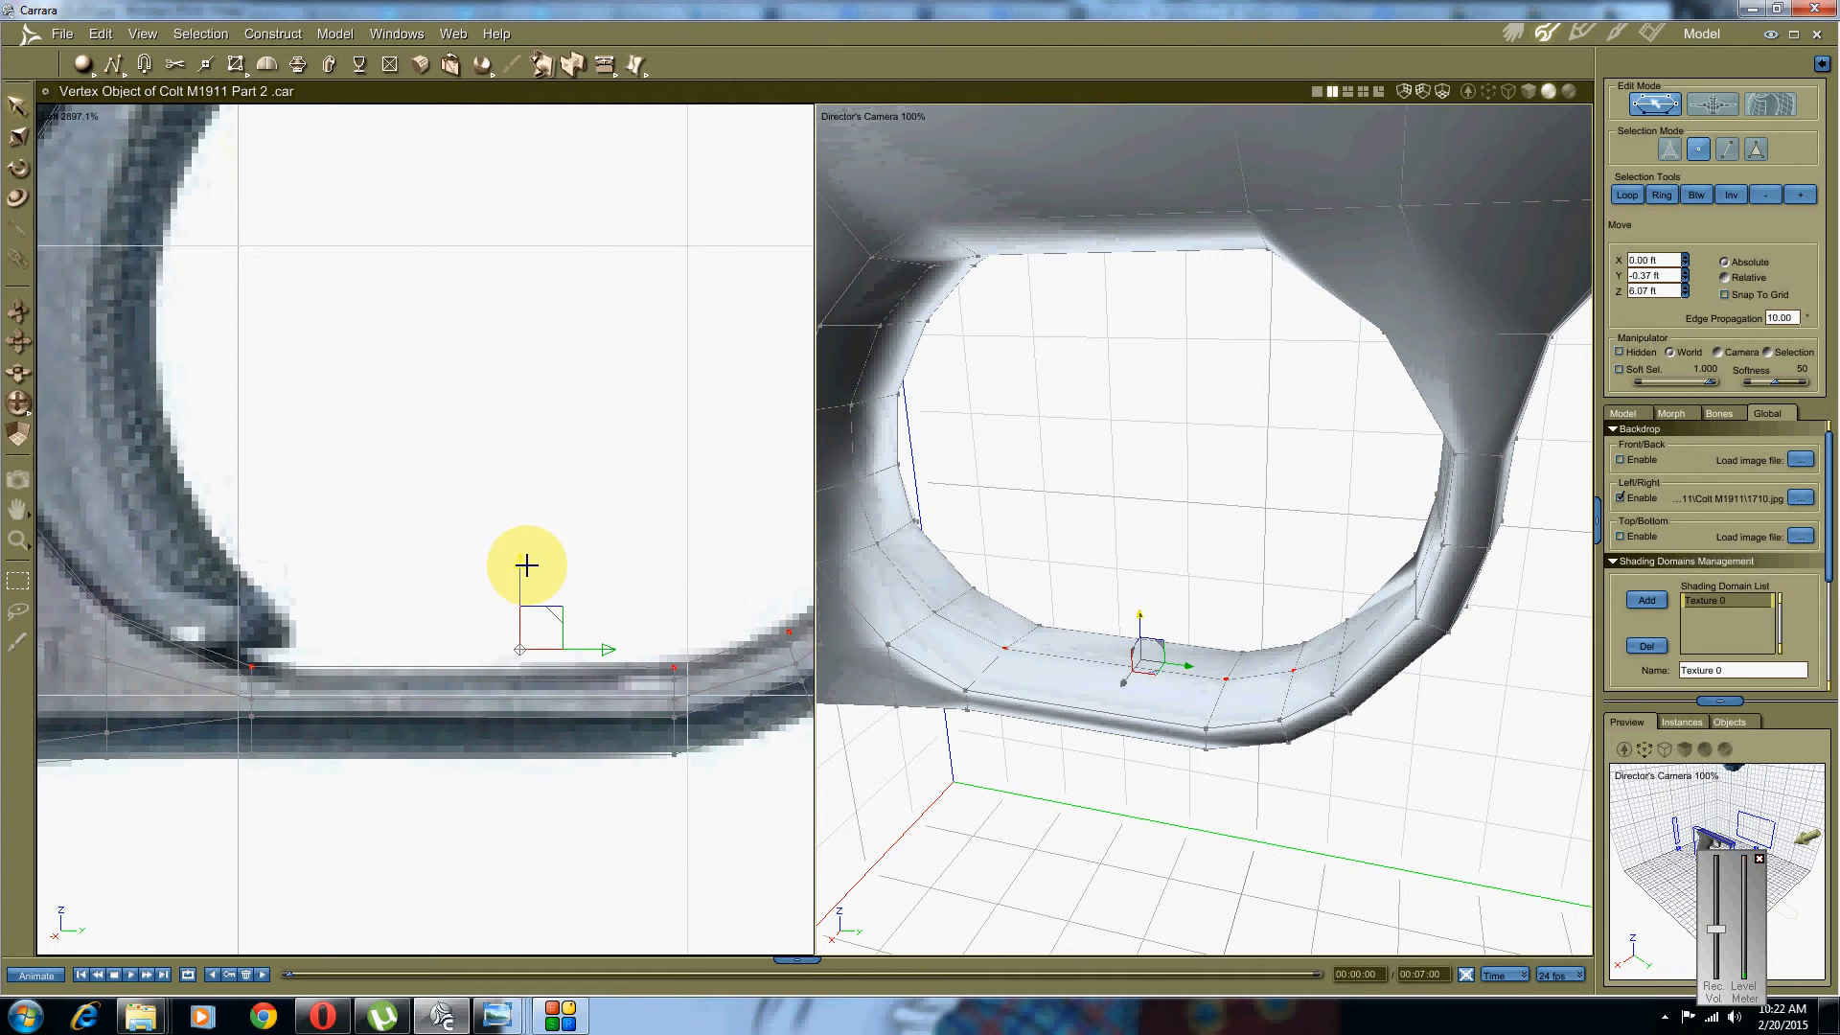
pyautogui.moveTo(649, 543); pyautogui.dragTo(435, 584, button='middle')
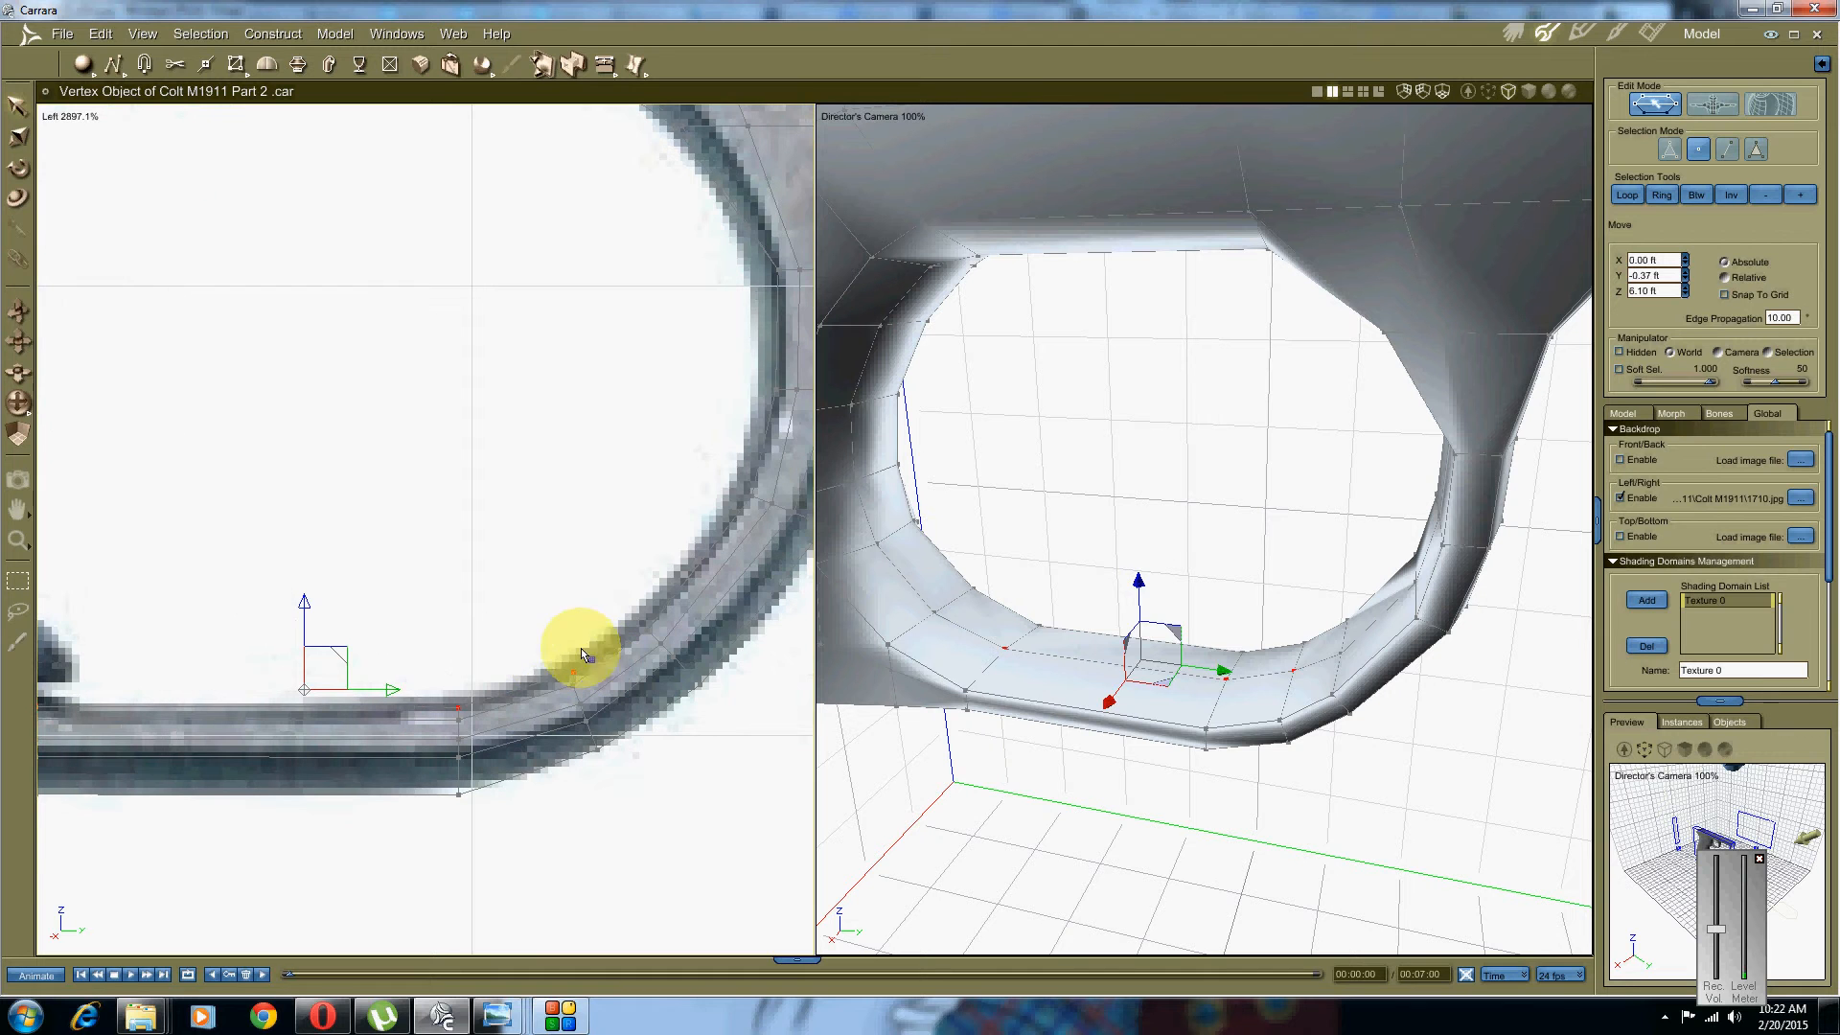
# Step: Nudge a vertex on the guard's inner ring slightly, then inspect the guard in 3D
pyautogui.click(568, 627)
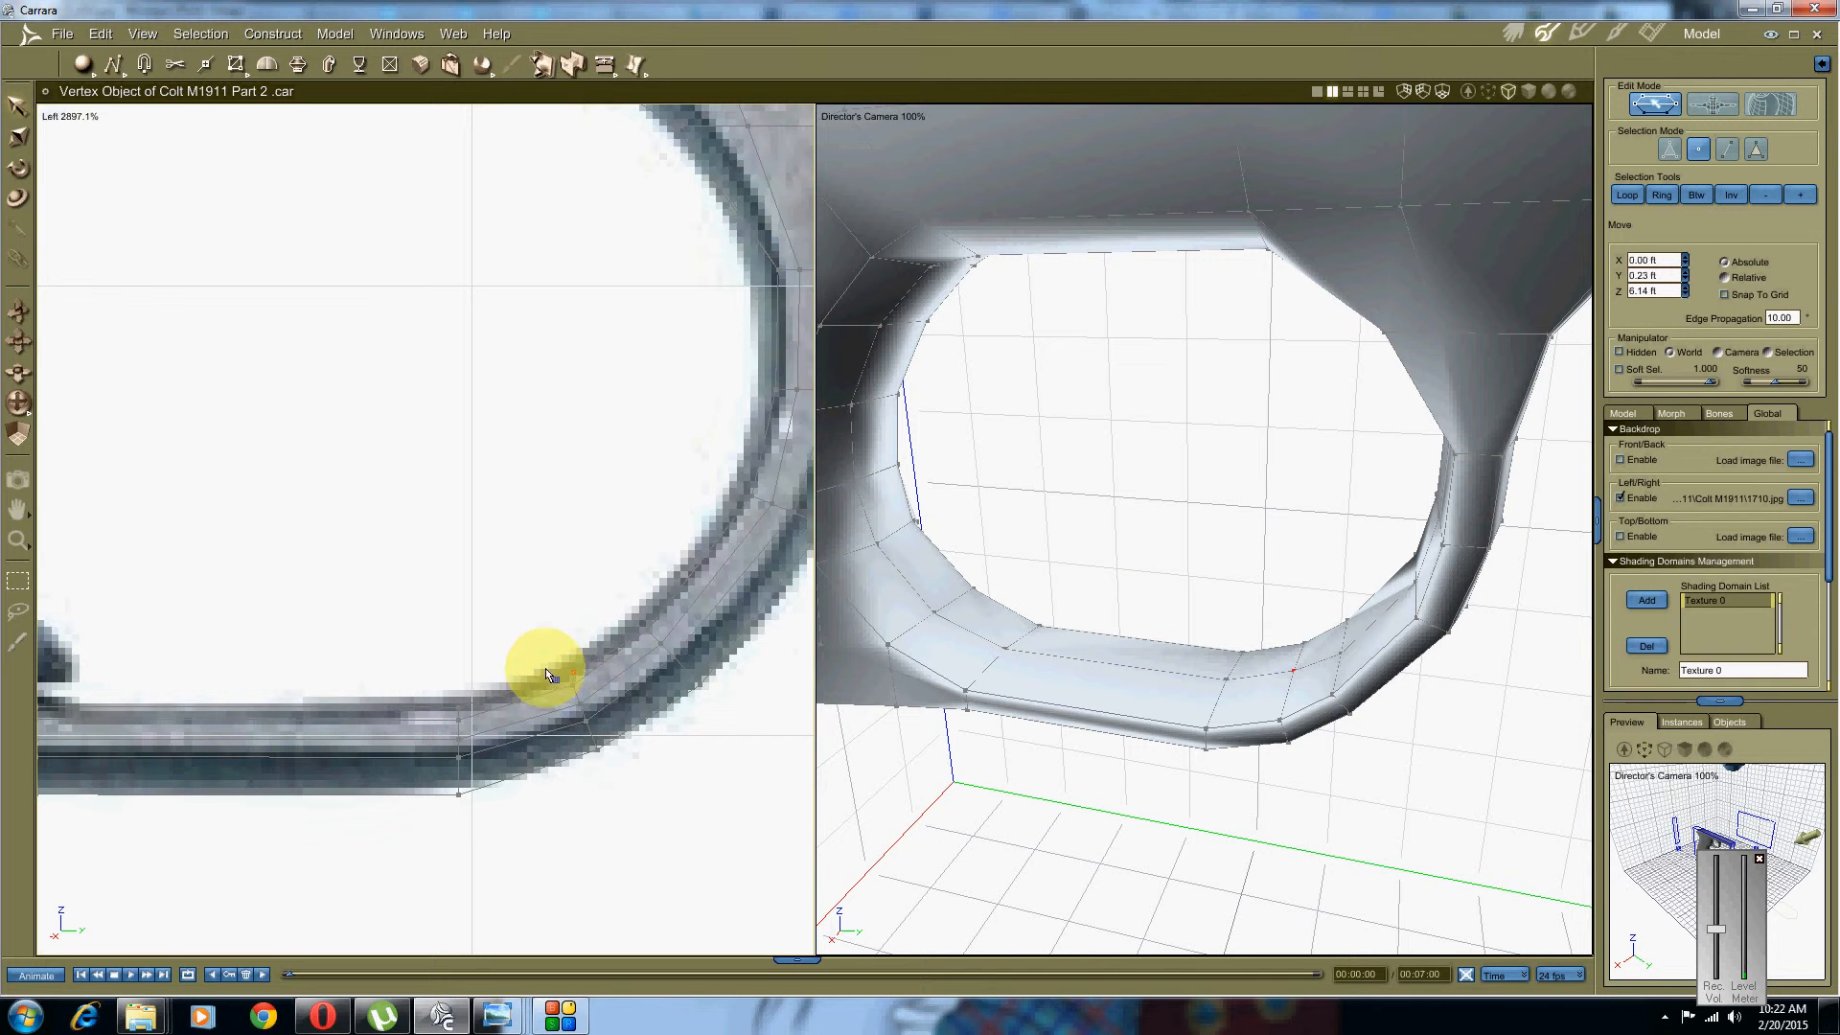
pyautogui.click(574, 672)
pyautogui.moveTo(599, 632); pyautogui.dragTo(600, 635)
pyautogui.moveTo(613, 678); pyautogui.dragTo(592, 661, button='middle')
pyautogui.moveTo(1102, 630); pyautogui.dragTo(1417, 714, button='middle')
pyautogui.click(1403, 706)
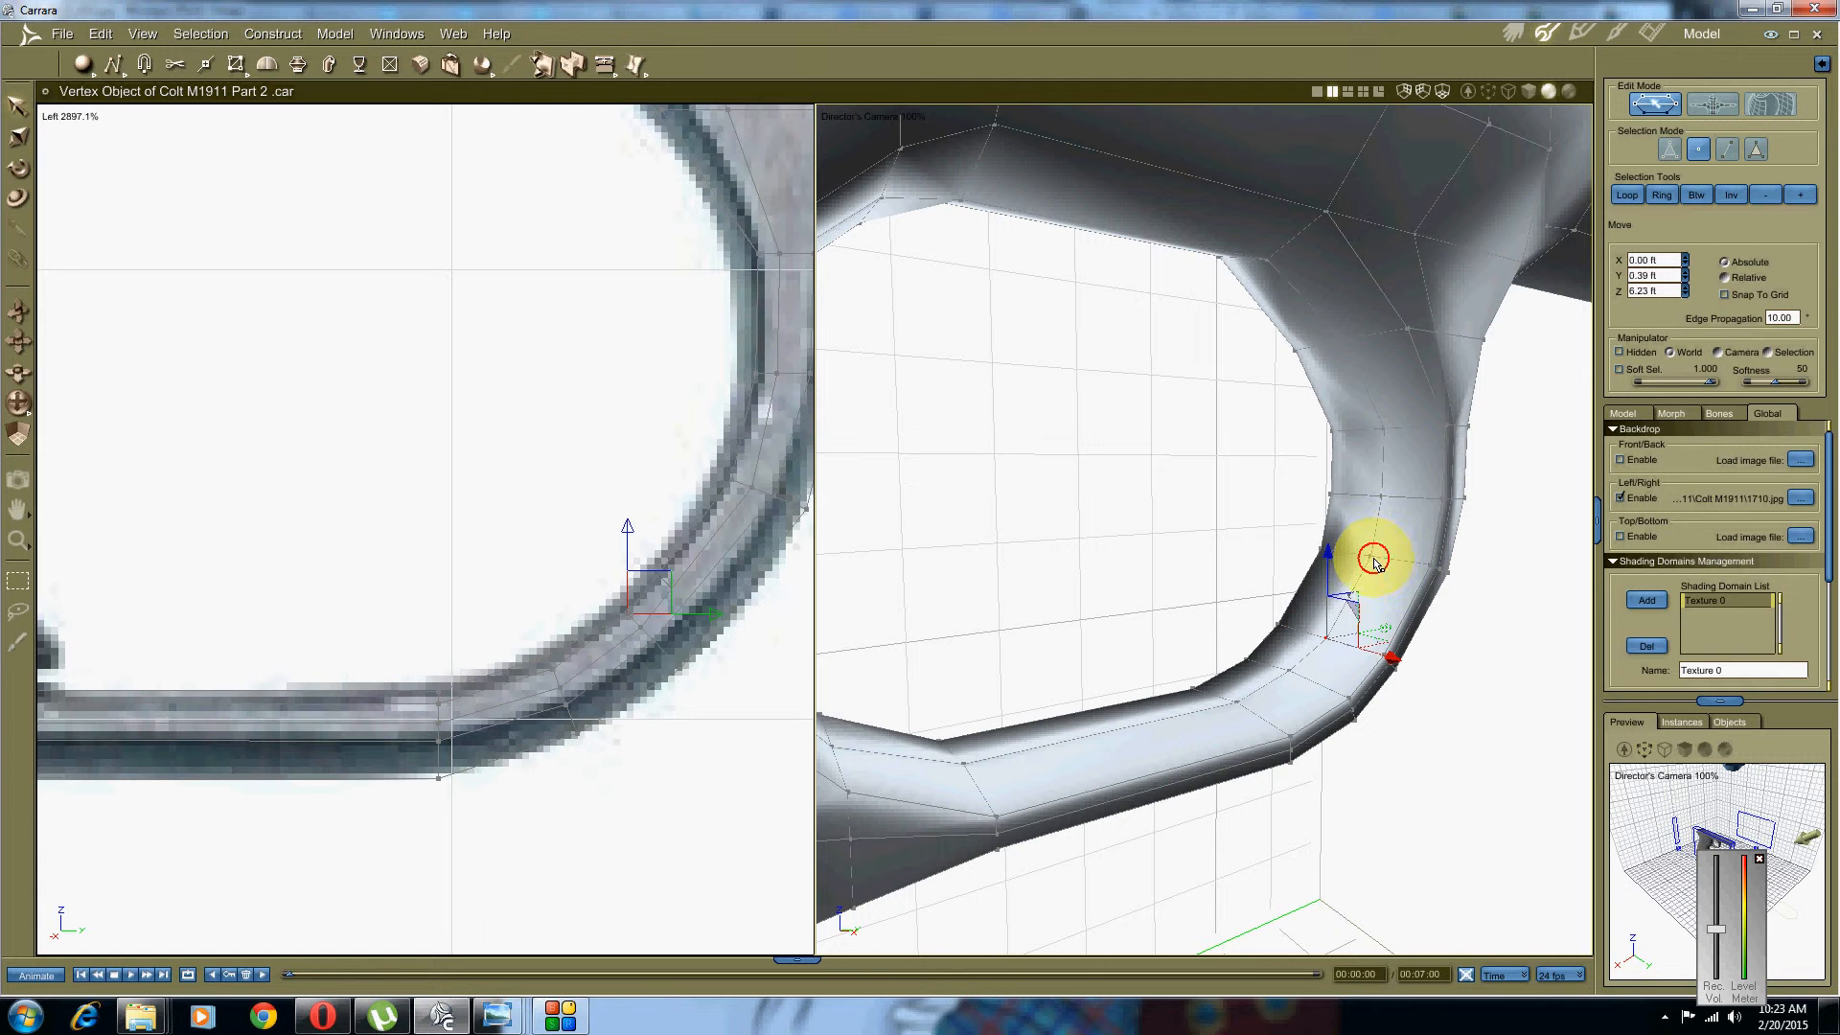
# Step: Shift the guard-to-frame joint vertices up, left and down onto the photo outline
pyautogui.moveTo(1375, 562); pyautogui.dragTo(1383, 468)
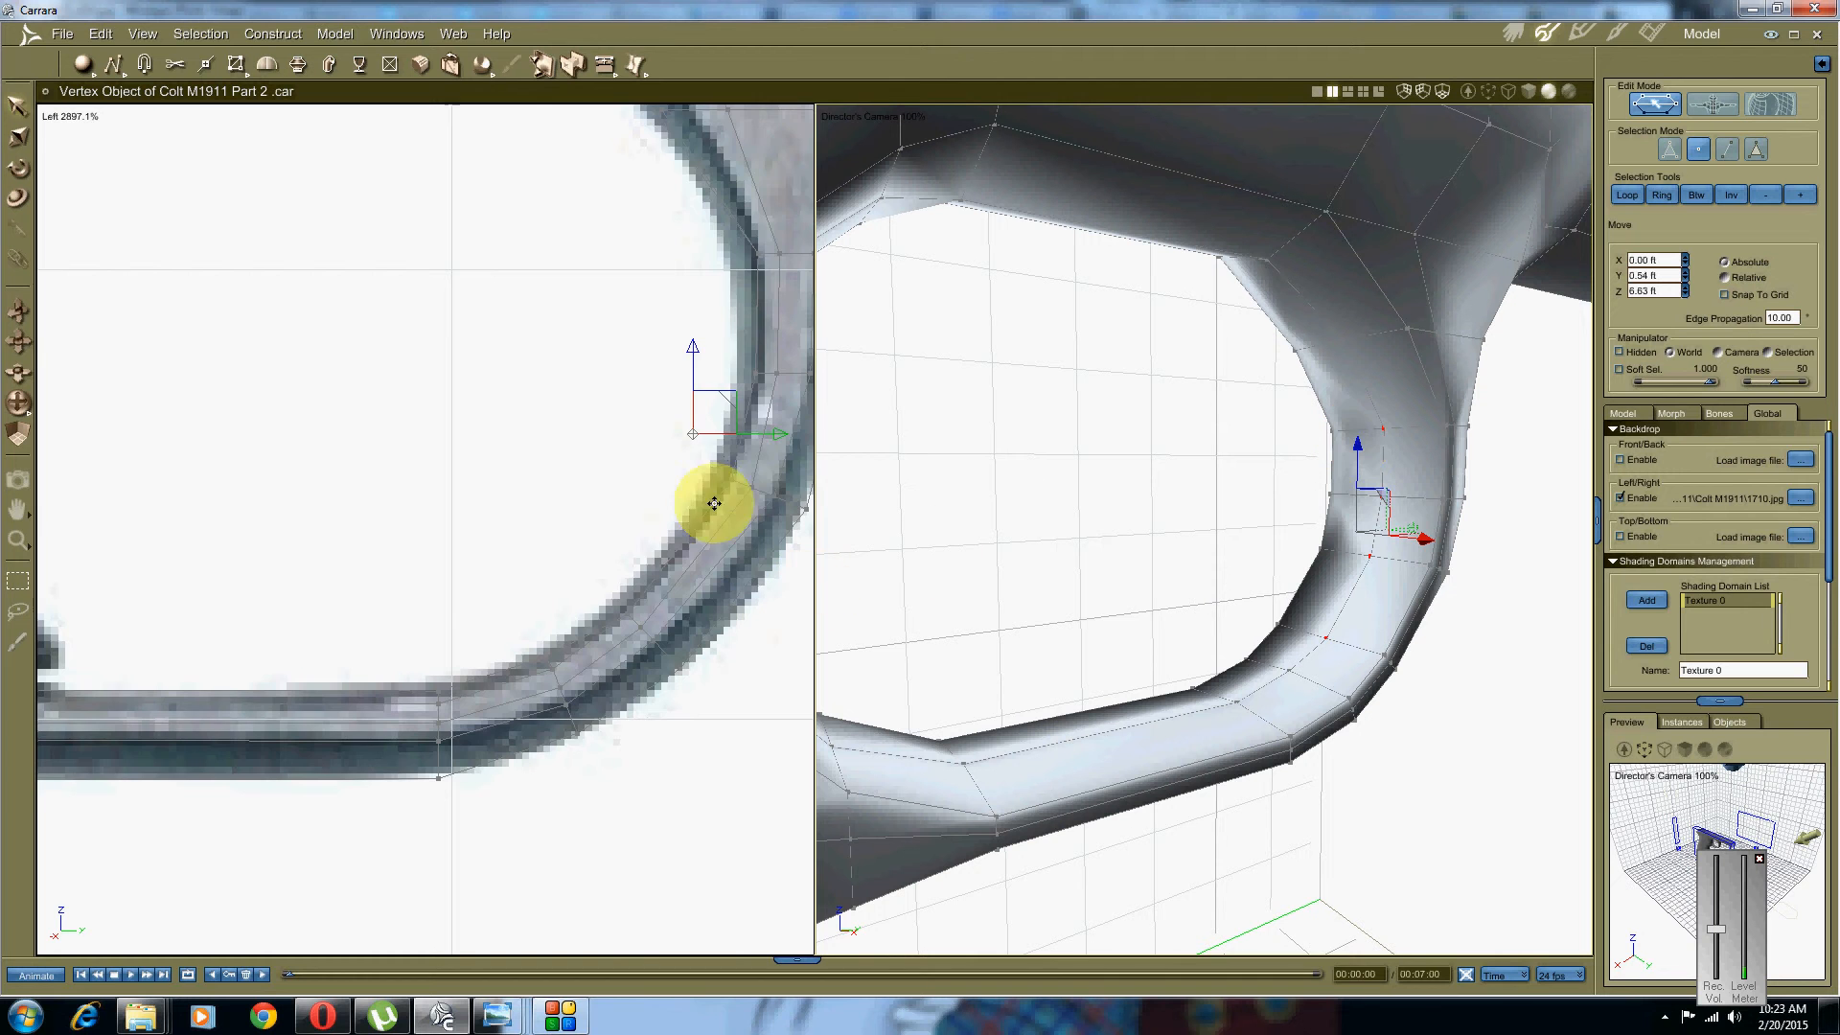
pyautogui.moveTo(707, 501); pyautogui.dragTo(547, 534, button='middle')
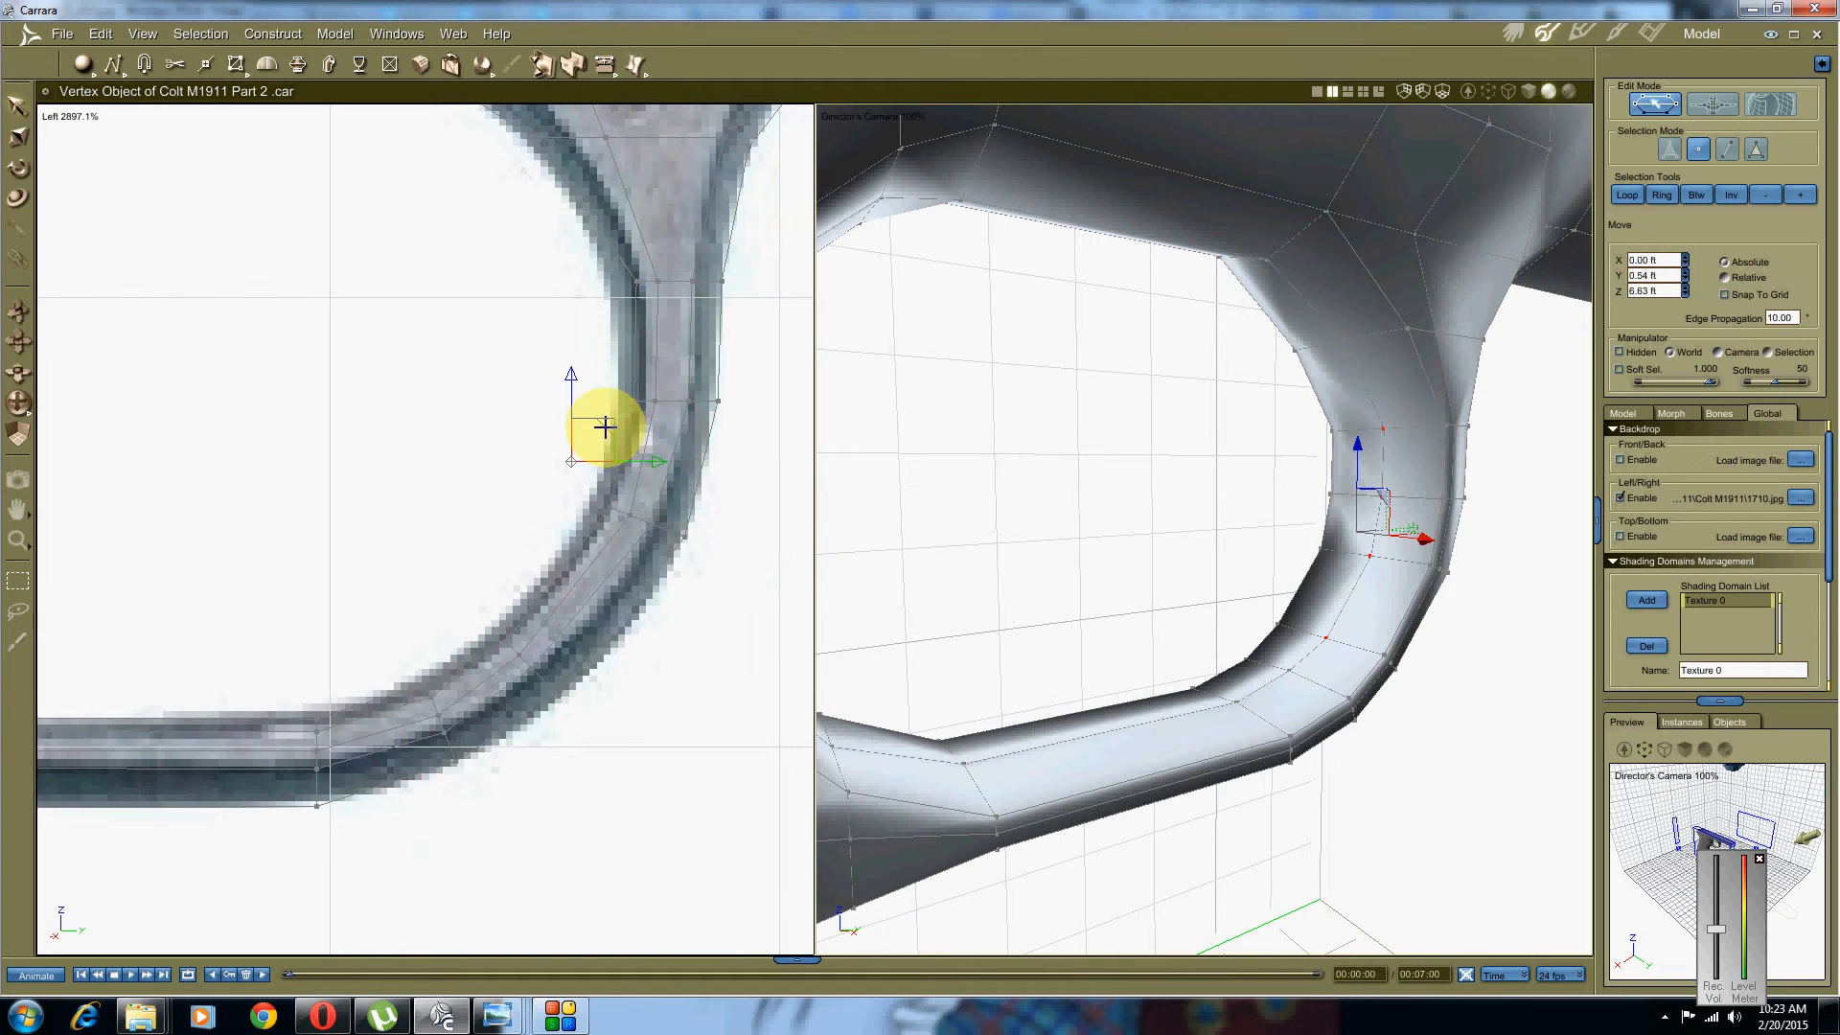
pyautogui.moveTo(605, 426); pyautogui.dragTo(631, 458)
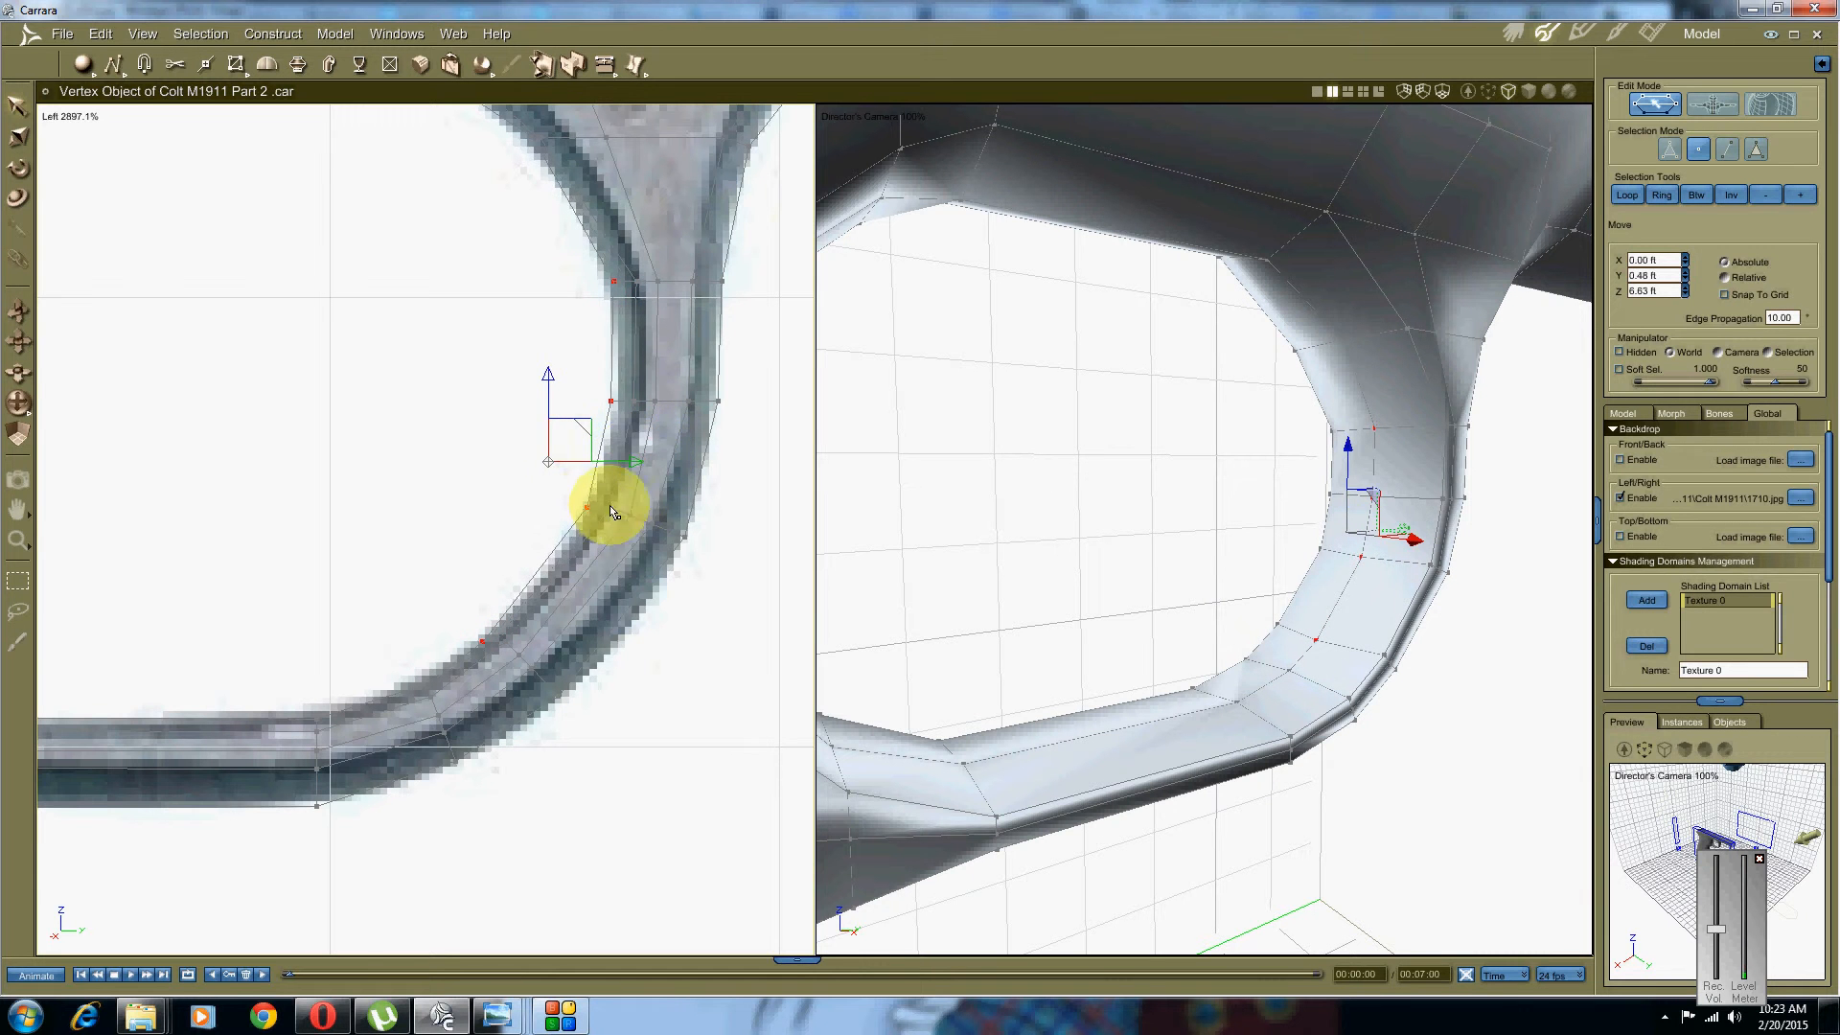
pyautogui.scroll(3, 547, 532)
pyautogui.moveTo(547, 538); pyautogui.dragTo(536, 530, button='middle')
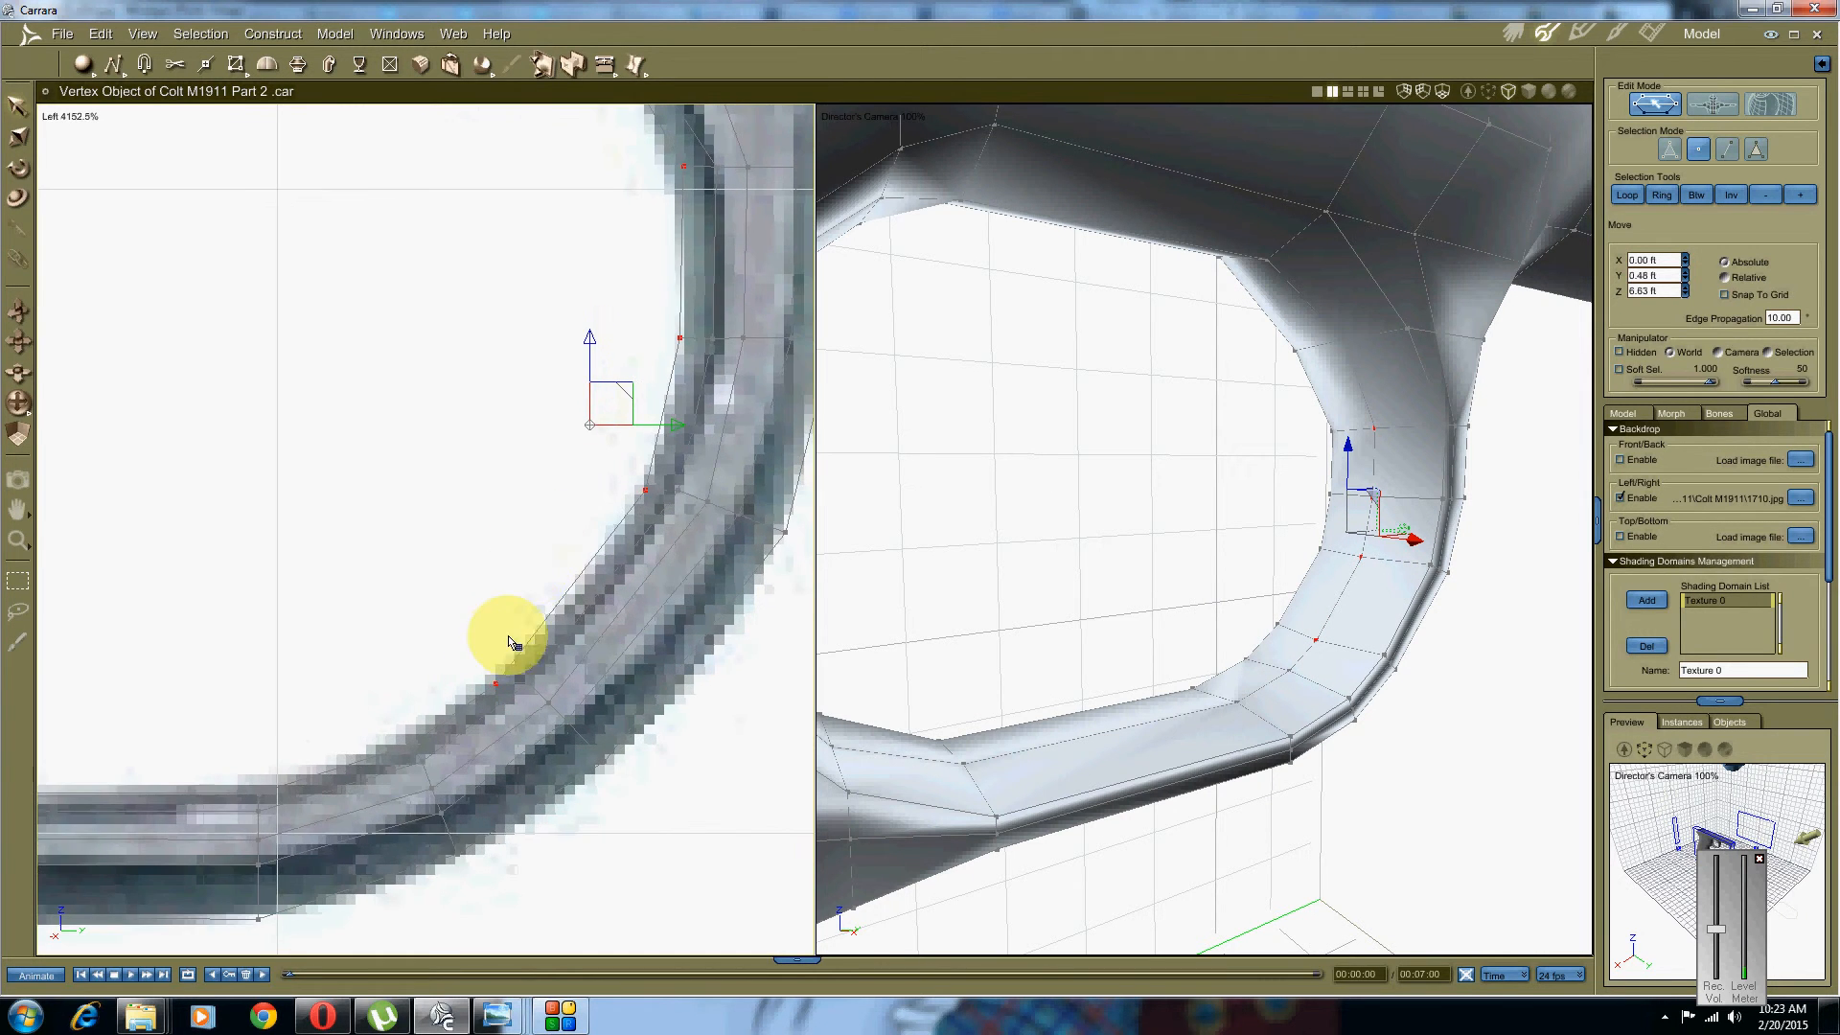
pyautogui.click(478, 676)
# Step: Move the next guard-curve vertex and slide the rear corner vertex left onto the outline
pyautogui.moveTo(506, 710); pyautogui.dragTo(505, 706)
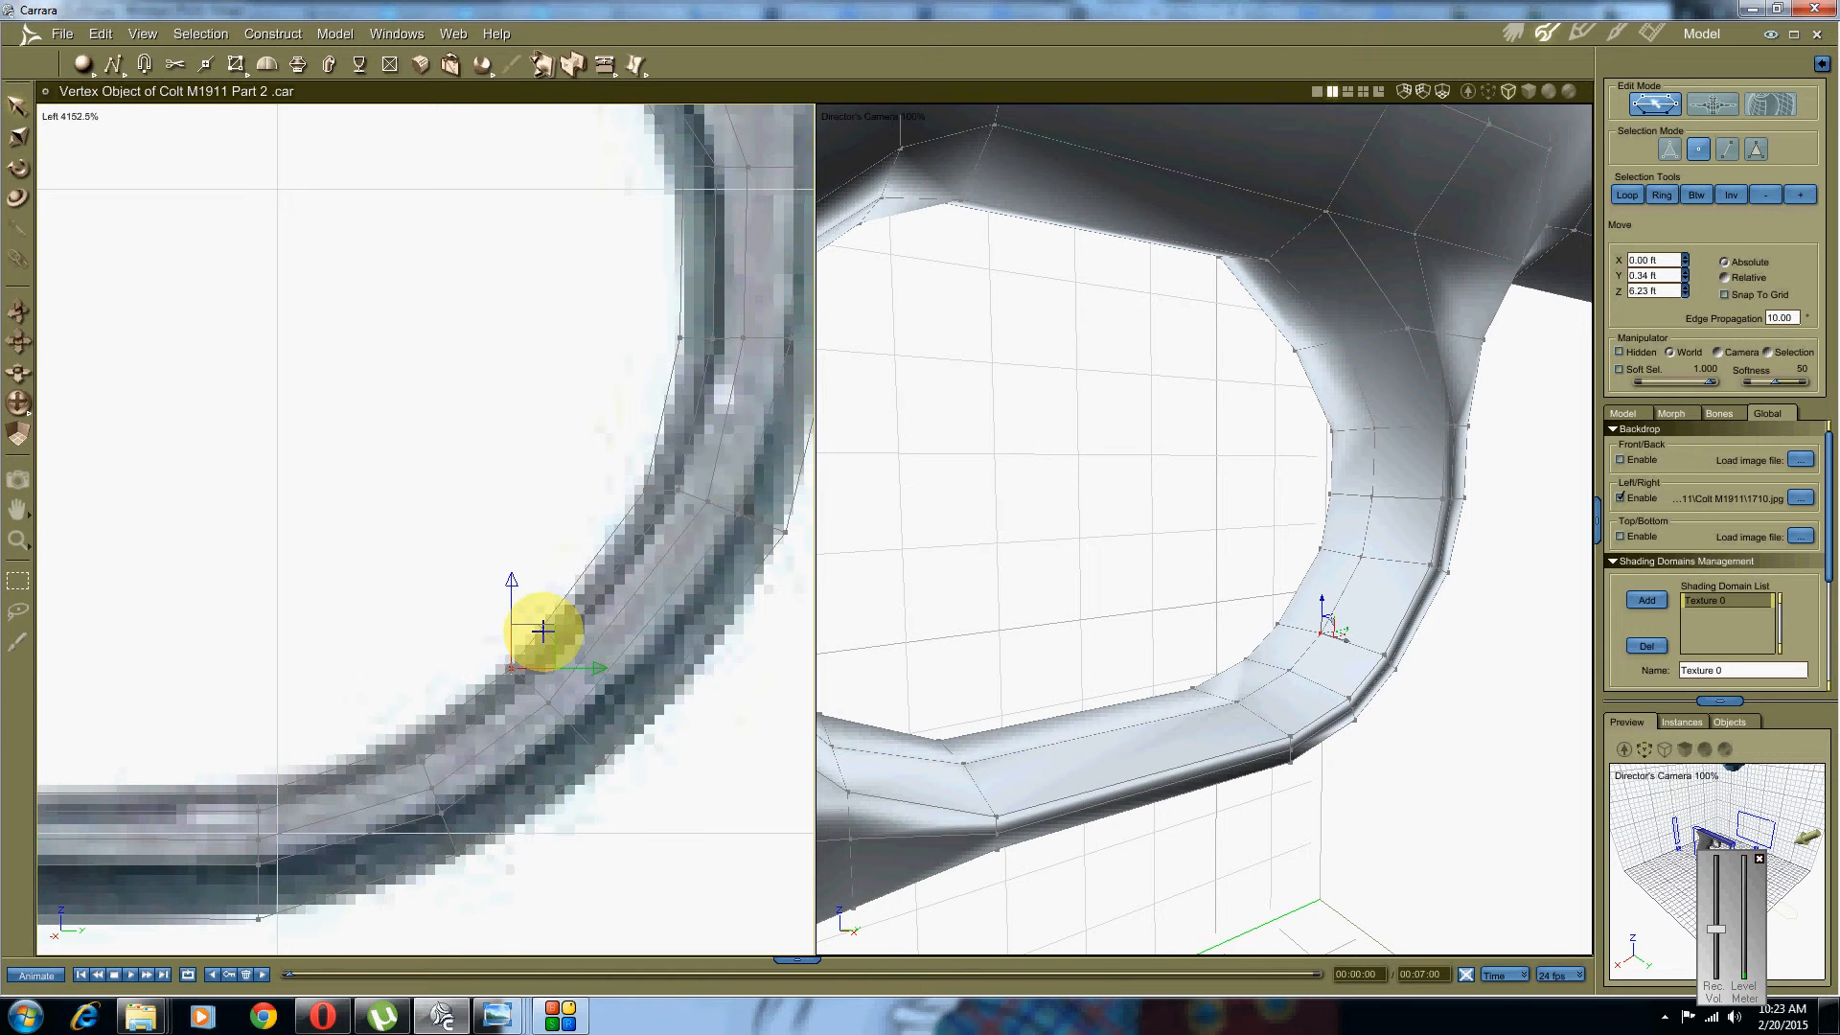
pyautogui.moveTo(542, 630); pyautogui.dragTo(543, 630)
pyautogui.moveTo(634, 469); pyautogui.dragTo(595, 546, button='middle')
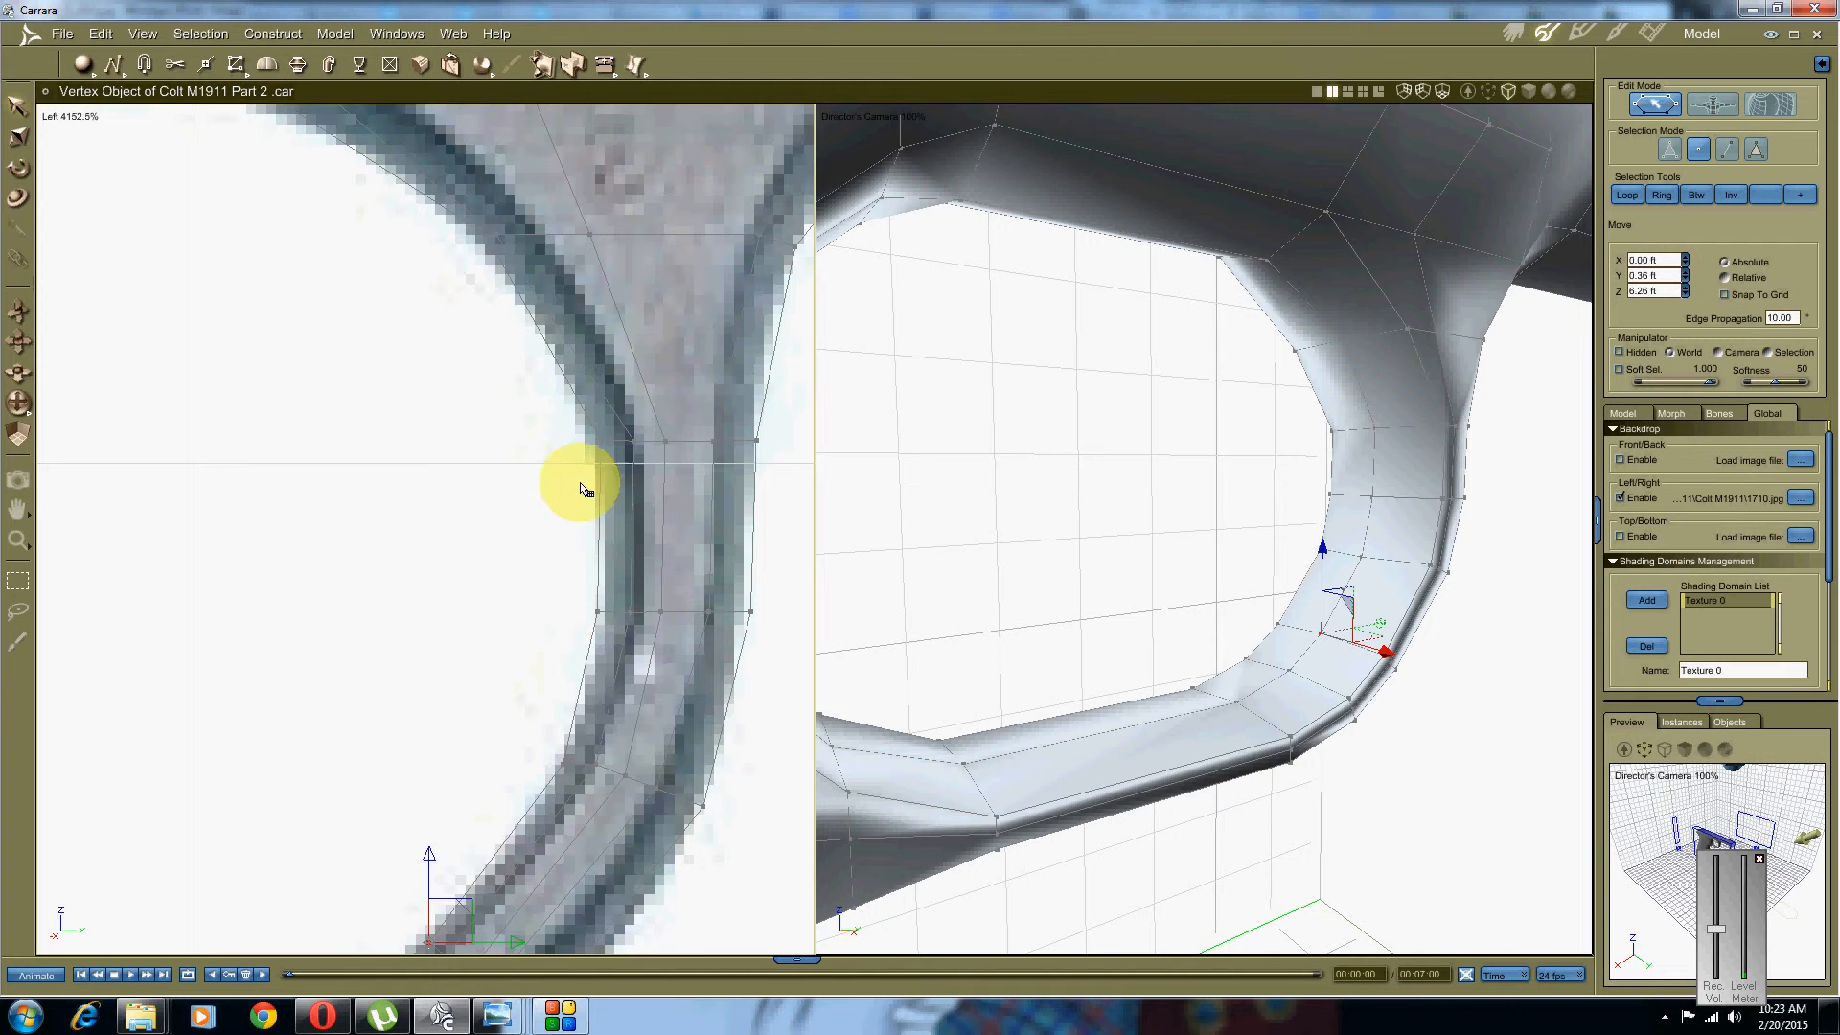
pyautogui.moveTo(552, 456); pyautogui.dragTo(570, 569, button='middle')
pyautogui.moveTo(1114, 572); pyautogui.dragTo(1138, 558, button='middle')
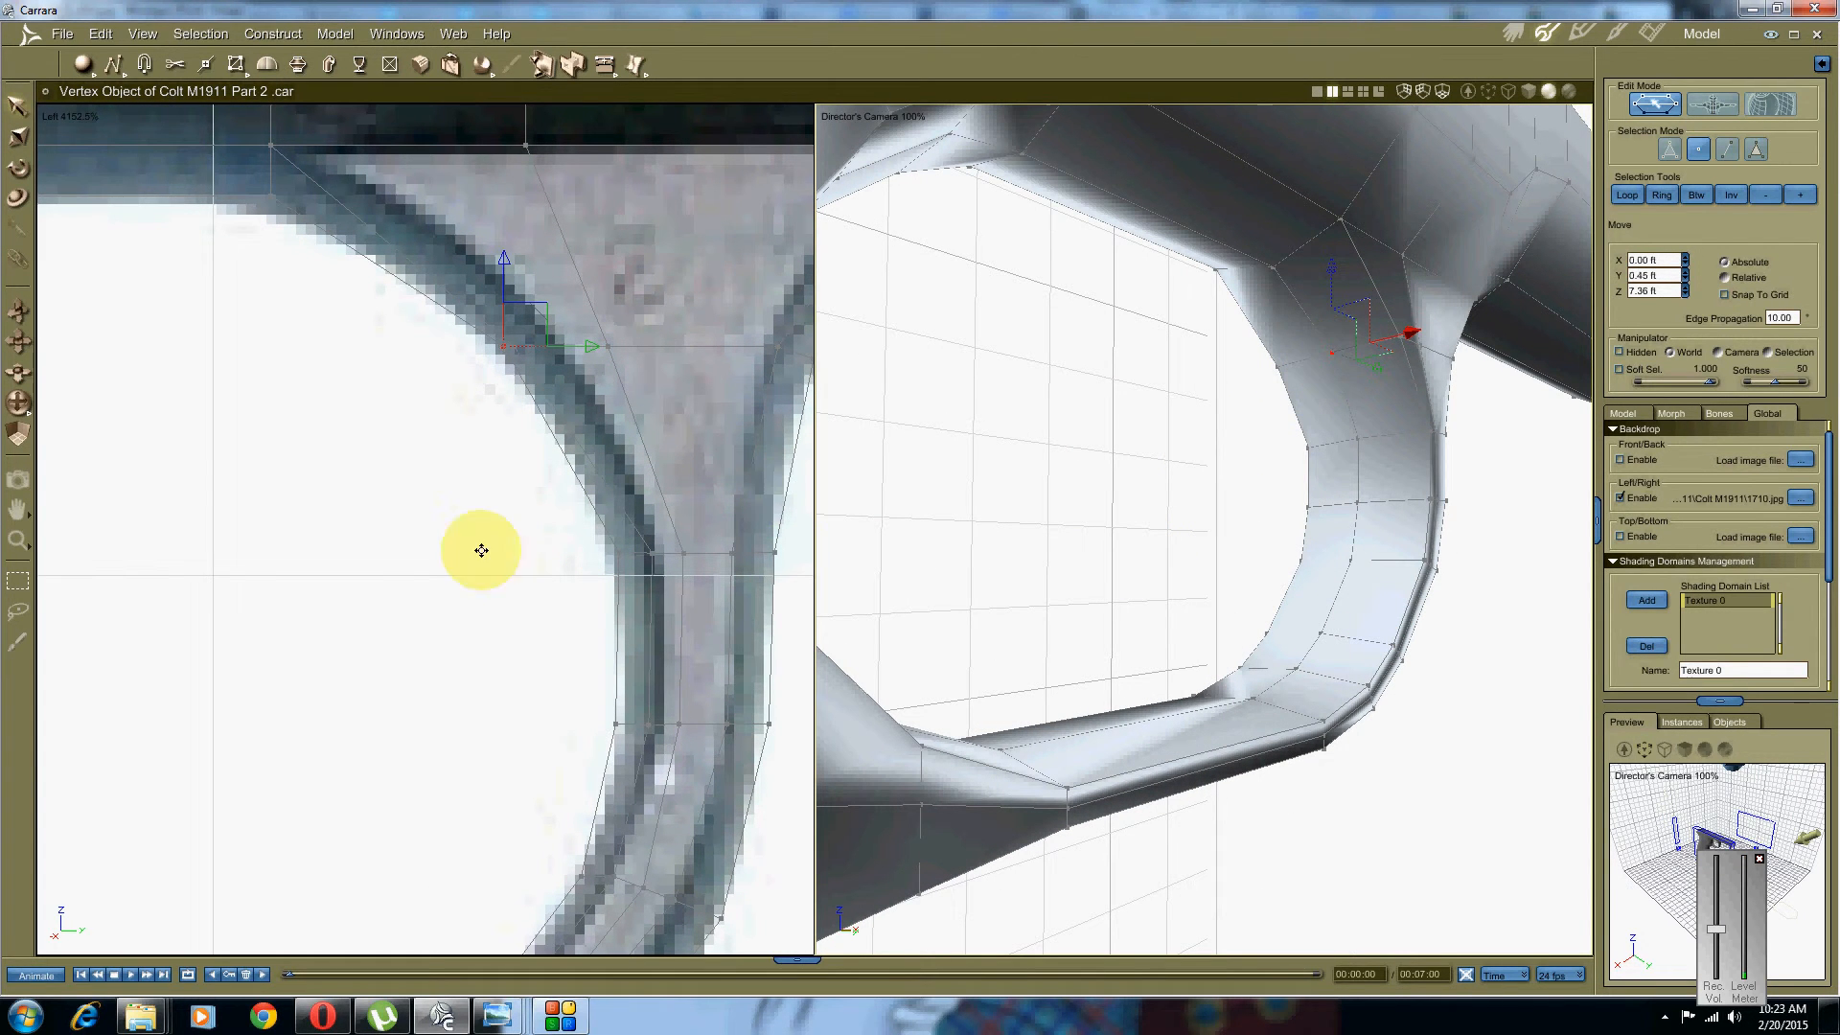
pyautogui.scroll(2, 431, 562)
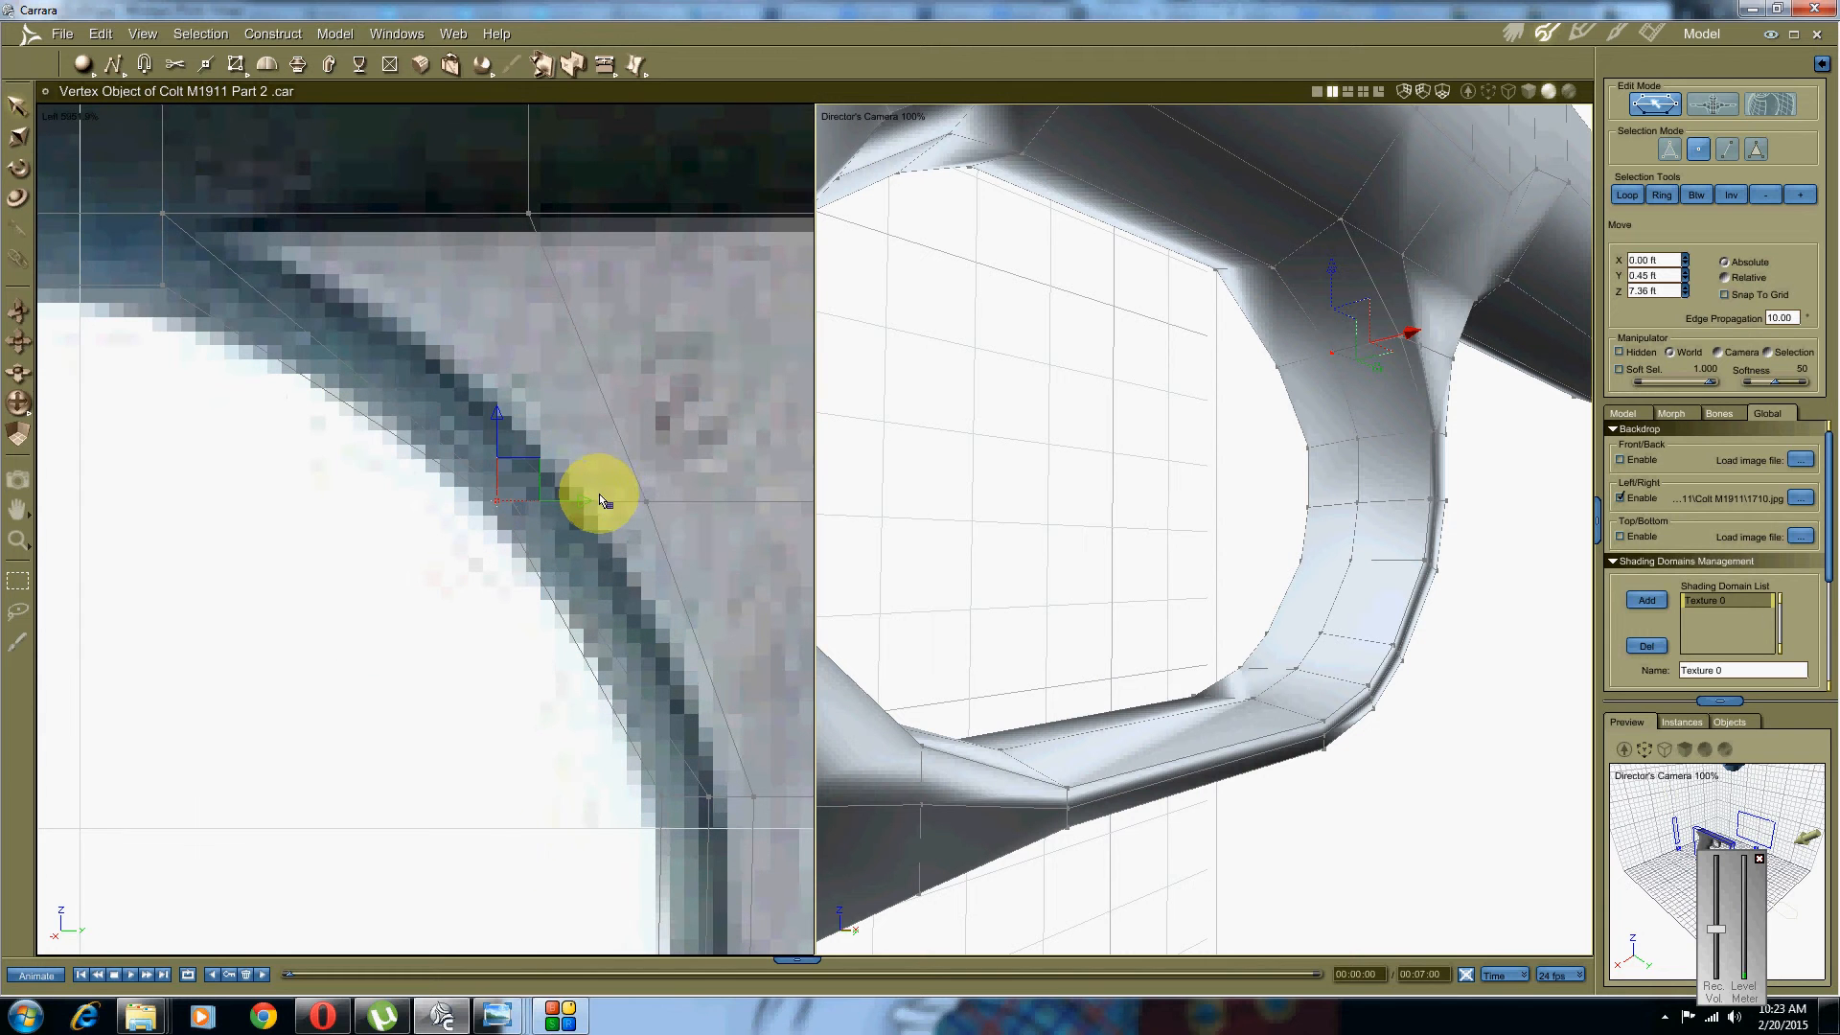
pyautogui.moveTo(592, 500); pyautogui.dragTo(574, 499)
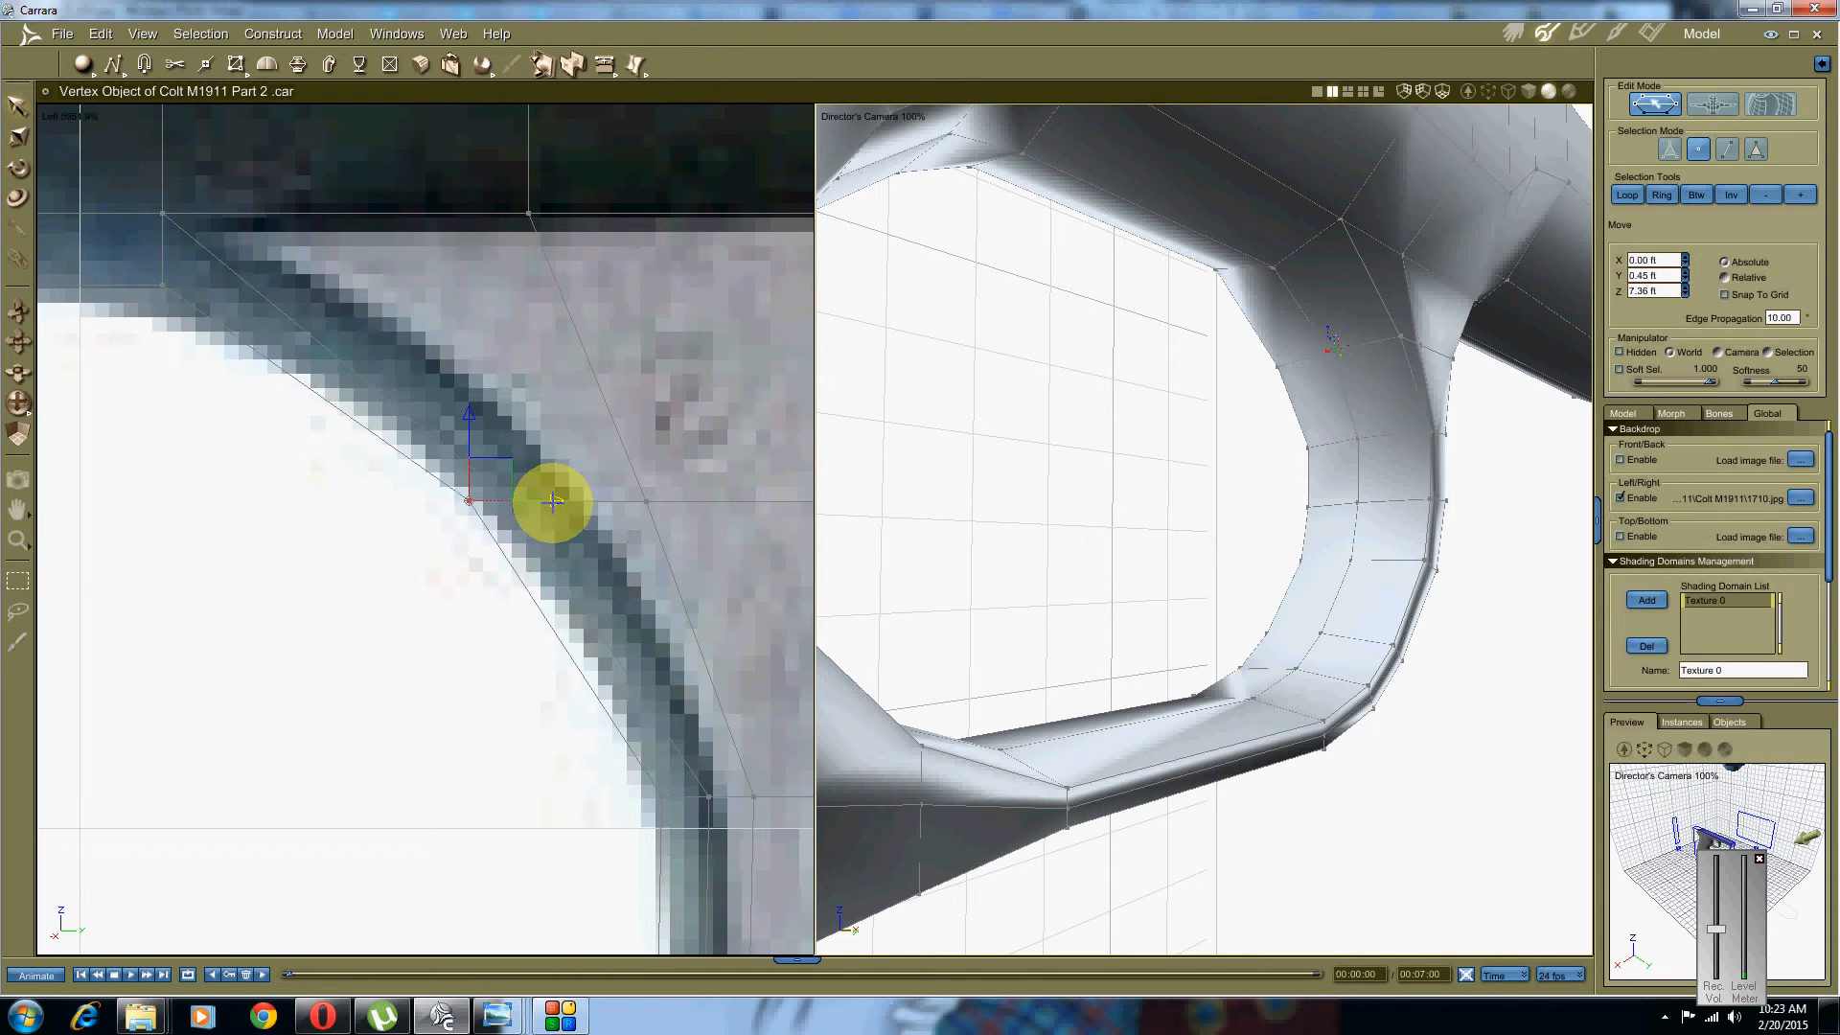
pyautogui.scroll(-8, 550, 502)
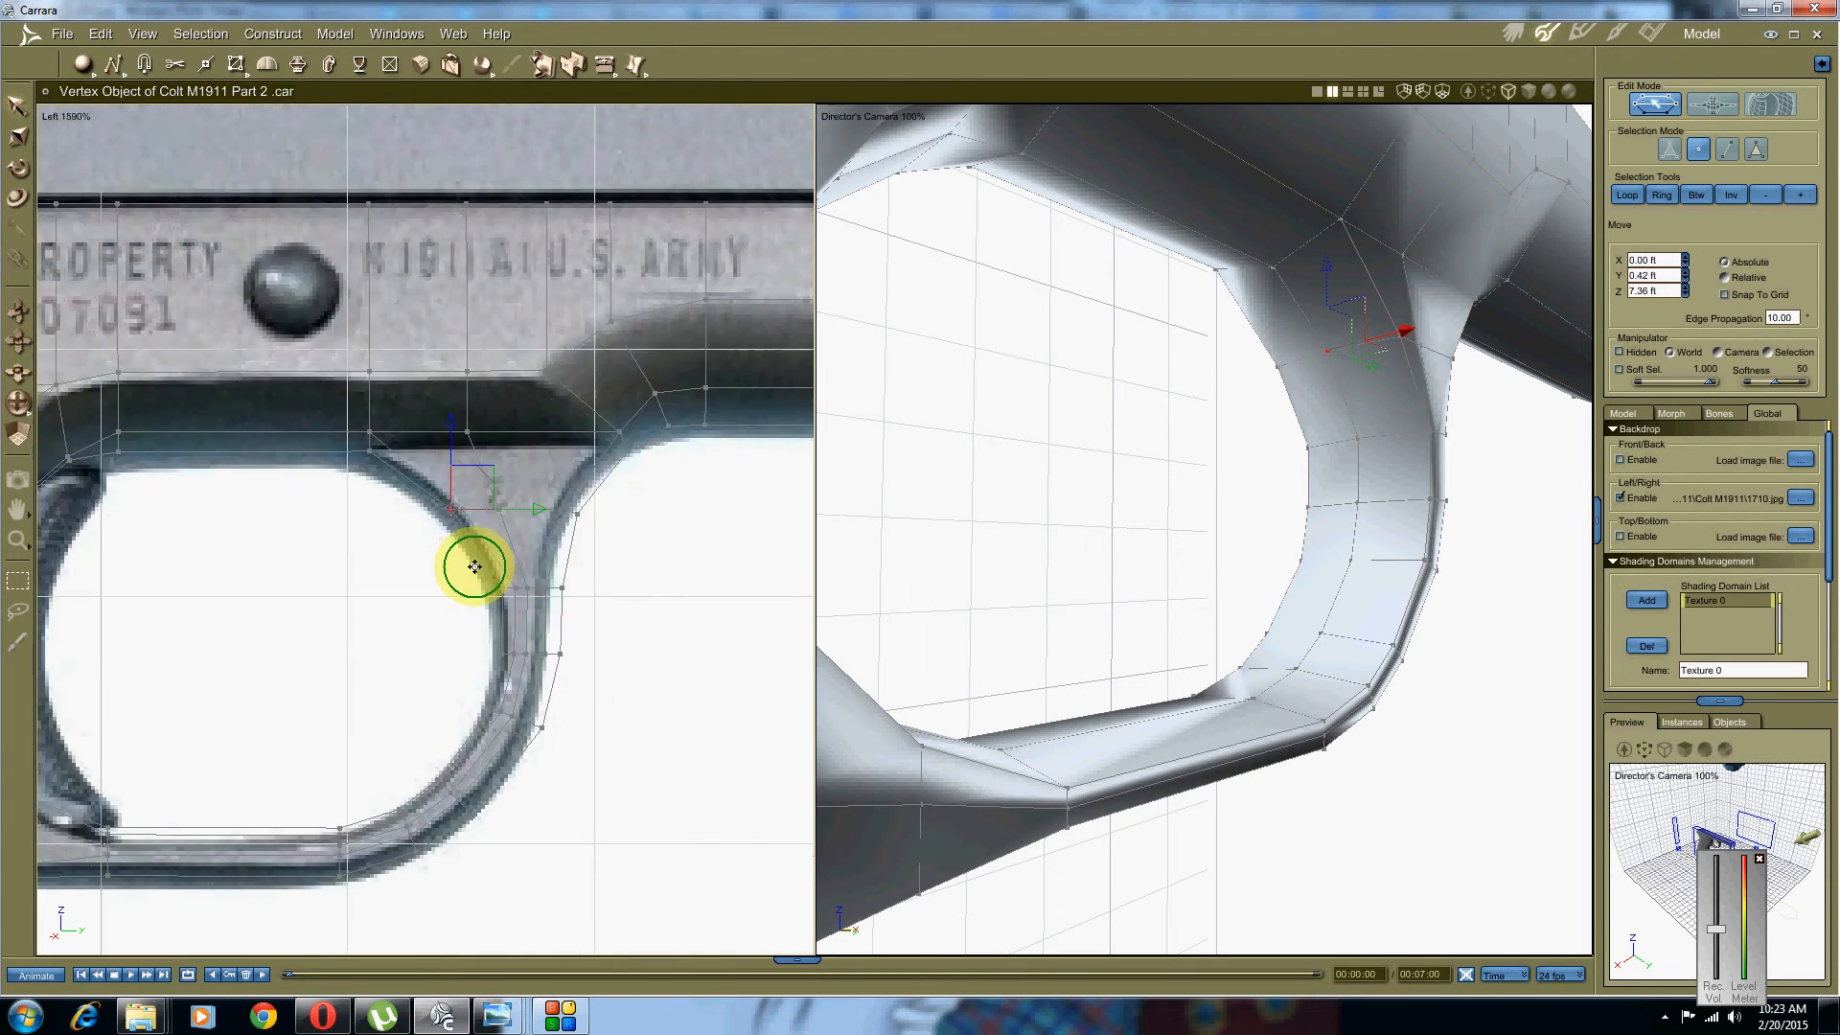
pyautogui.scroll(3, 518, 535)
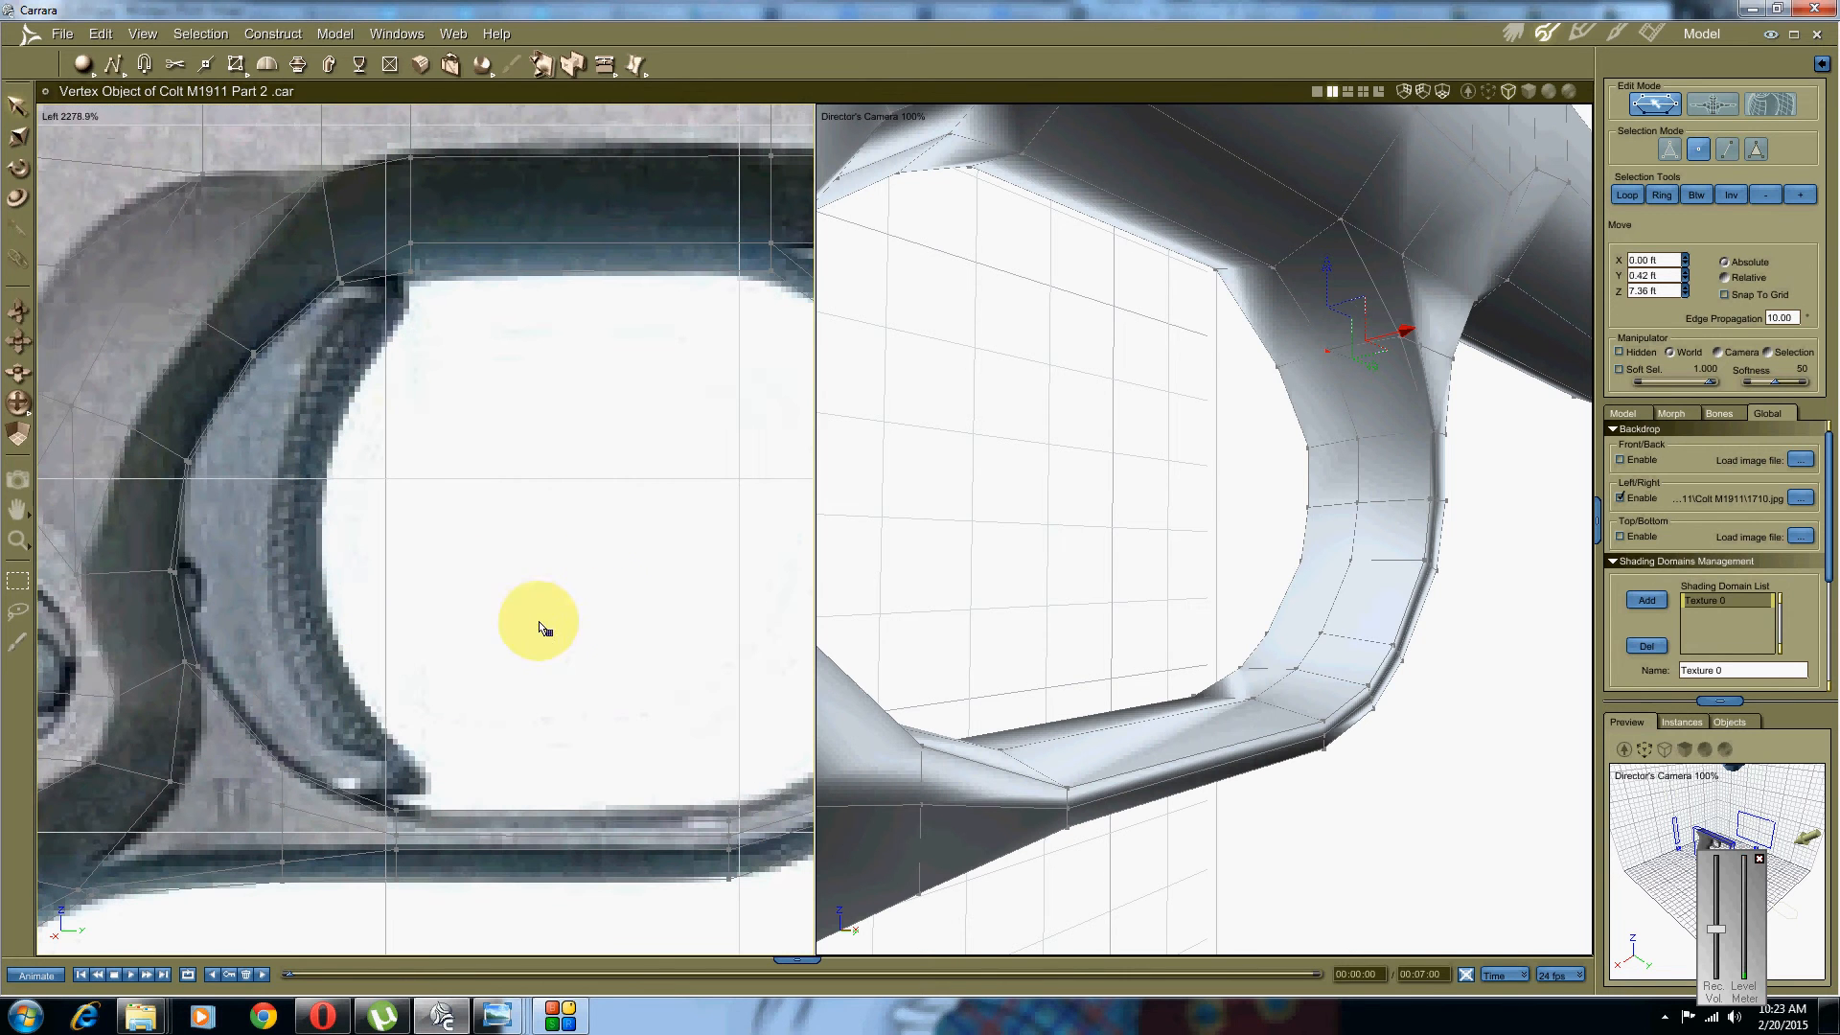
pyautogui.moveTo(1154, 506); pyautogui.dragTo(1083, 564, button='middle')
pyautogui.click(1168, 538)
pyautogui.click(1066, 629)
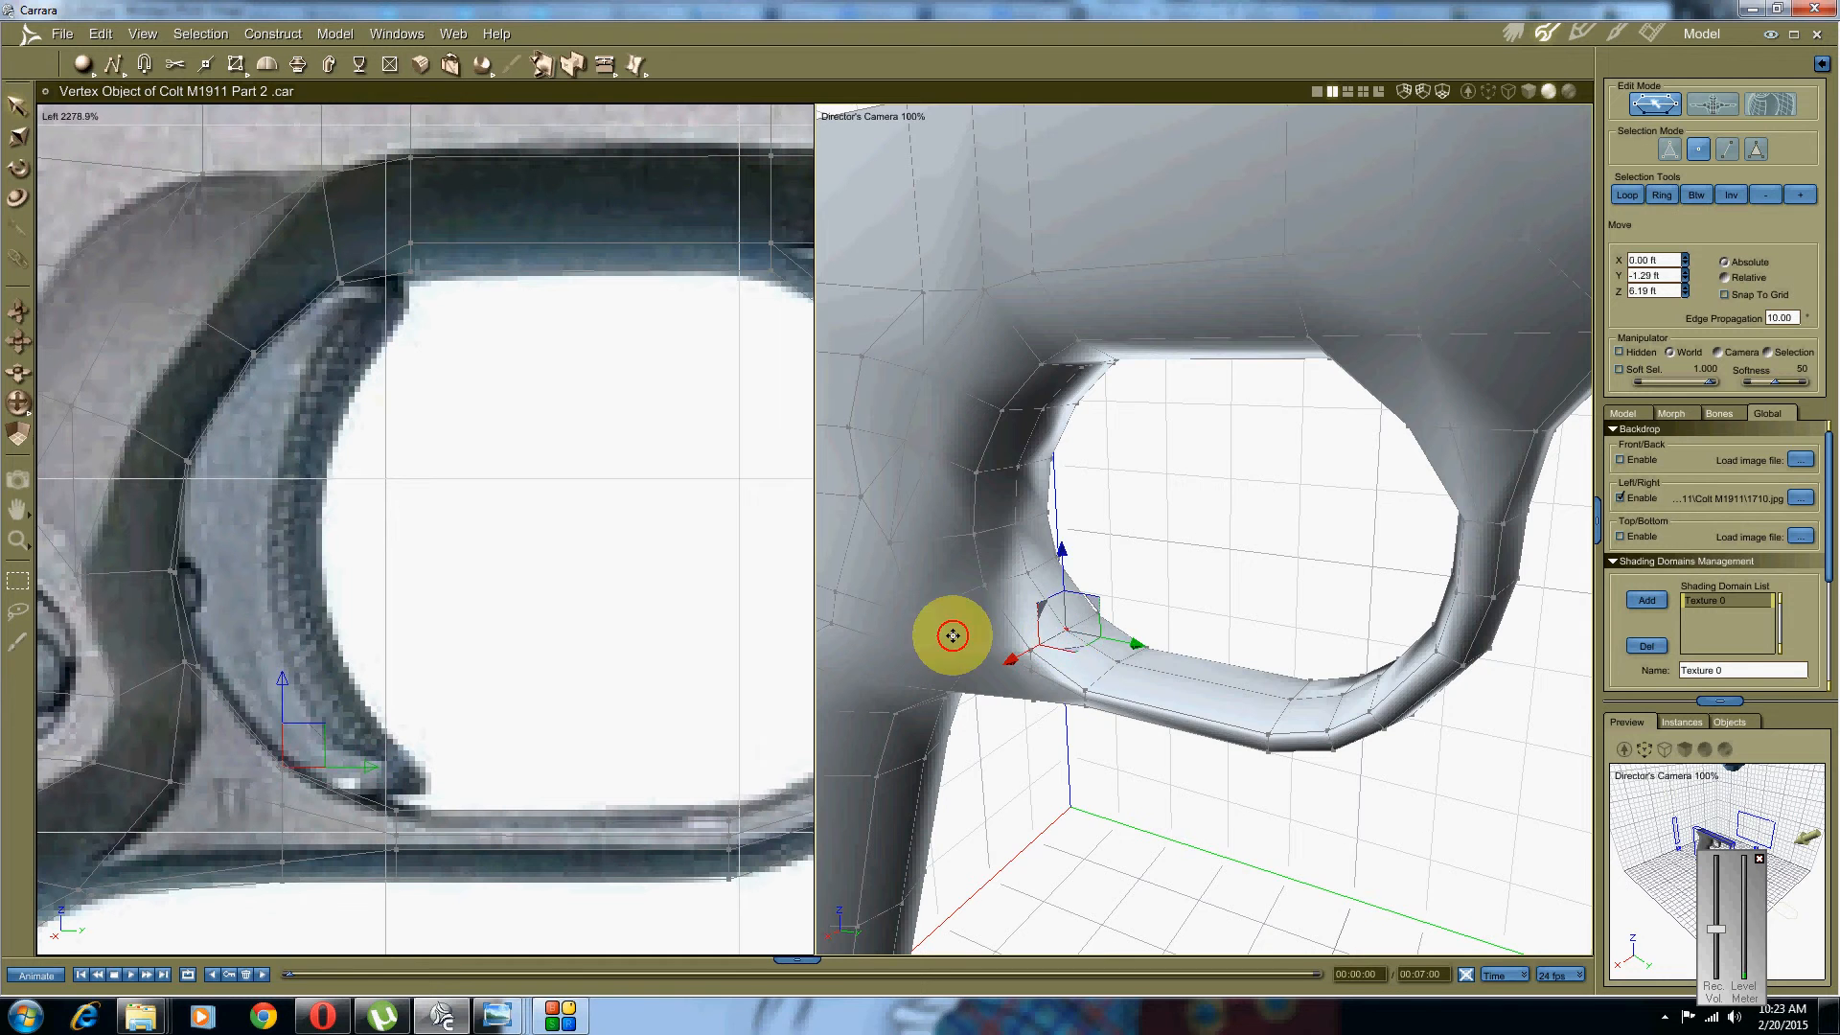
# Step: Select the guard's rear inner edge loop with Btw and move it right onto the photo outline
pyautogui.moveTo(952, 636); pyautogui.dragTo(972, 599, button='middle')
pyautogui.click(1264, 448)
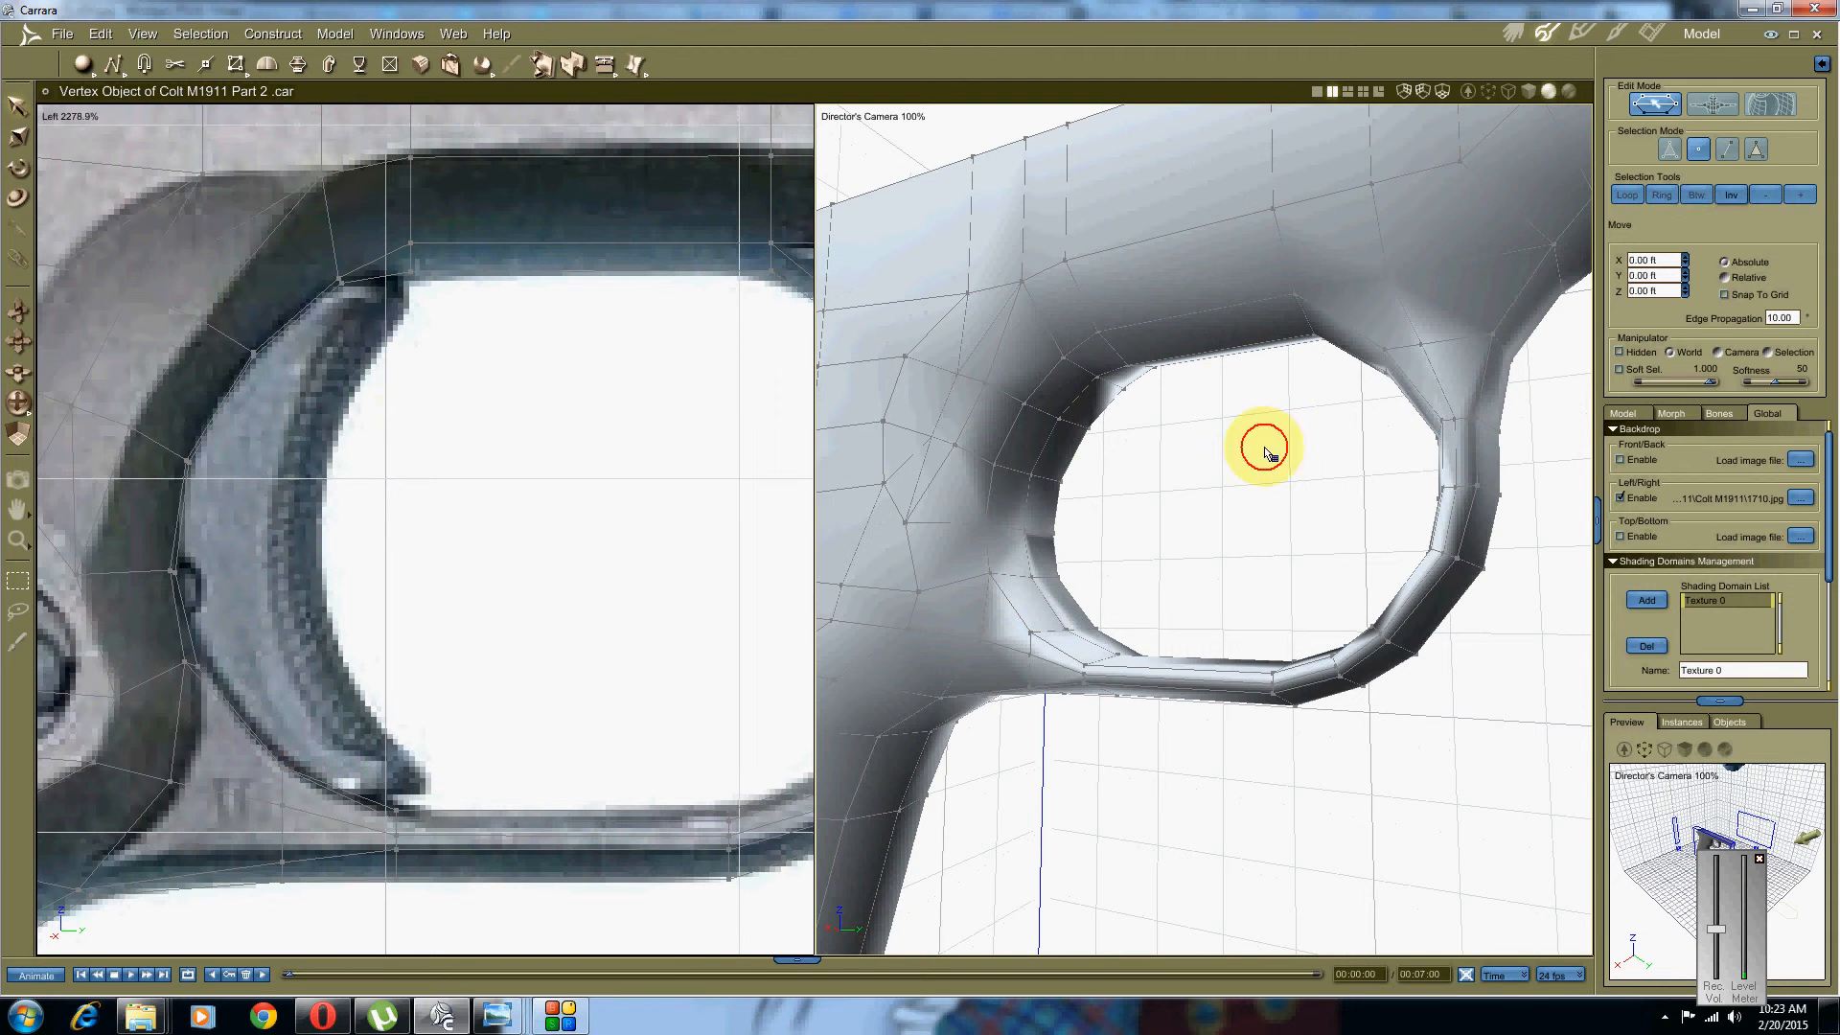
pyautogui.click(1725, 150)
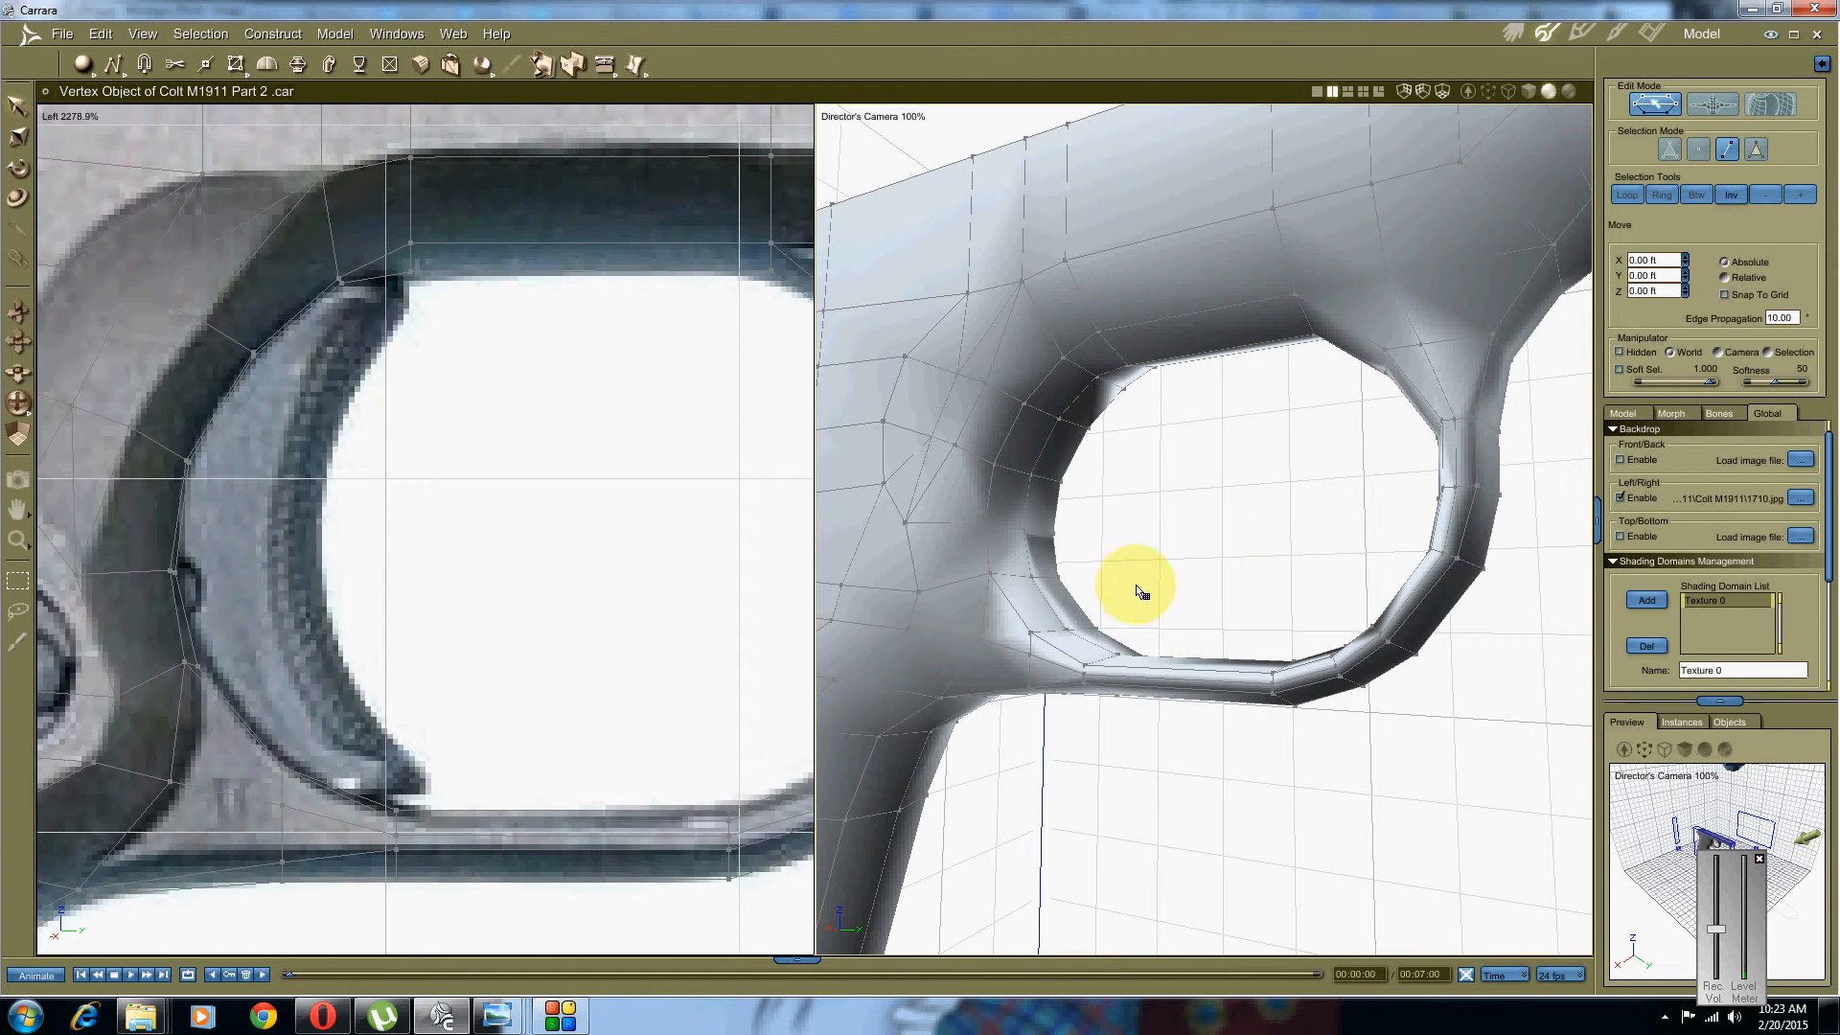
pyautogui.click(1061, 620)
pyautogui.moveTo(1022, 510); pyautogui.dragTo(1017, 494, button='middle')
pyautogui.keyDown('shift'); pyautogui.click(1079, 398); pyautogui.keyUp('shift')
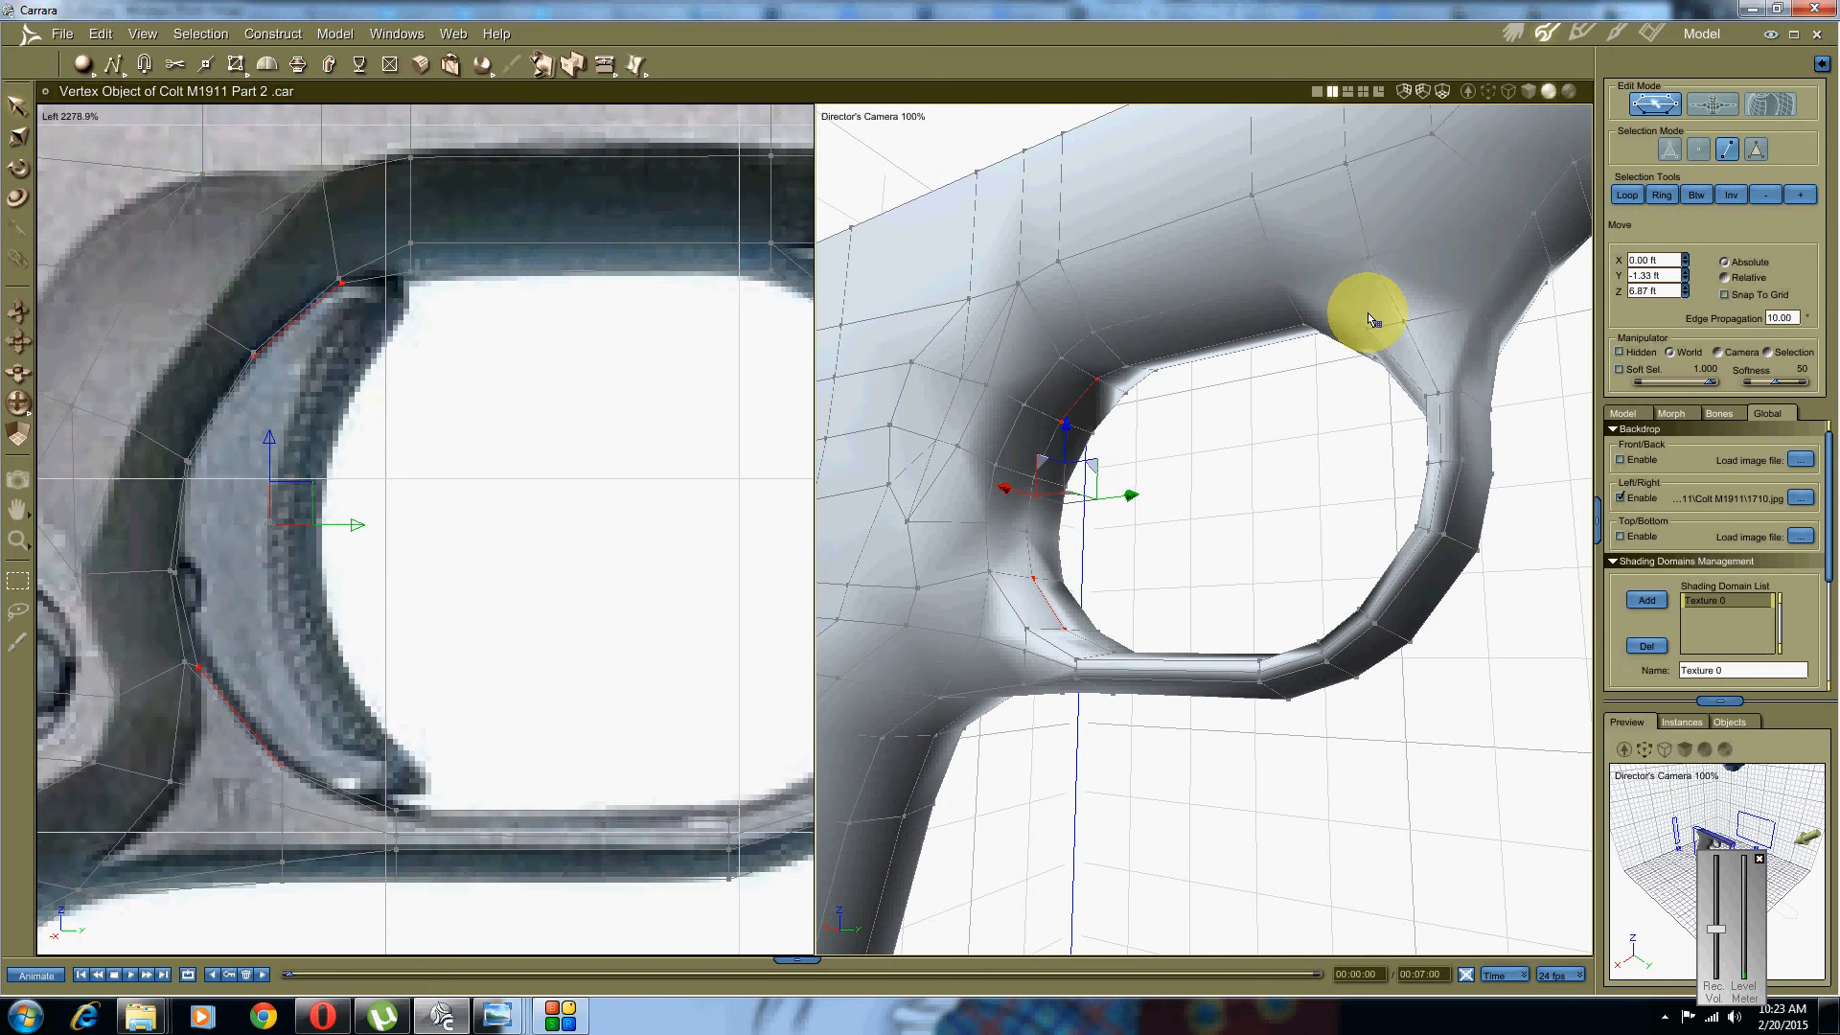
pyautogui.click(1696, 194)
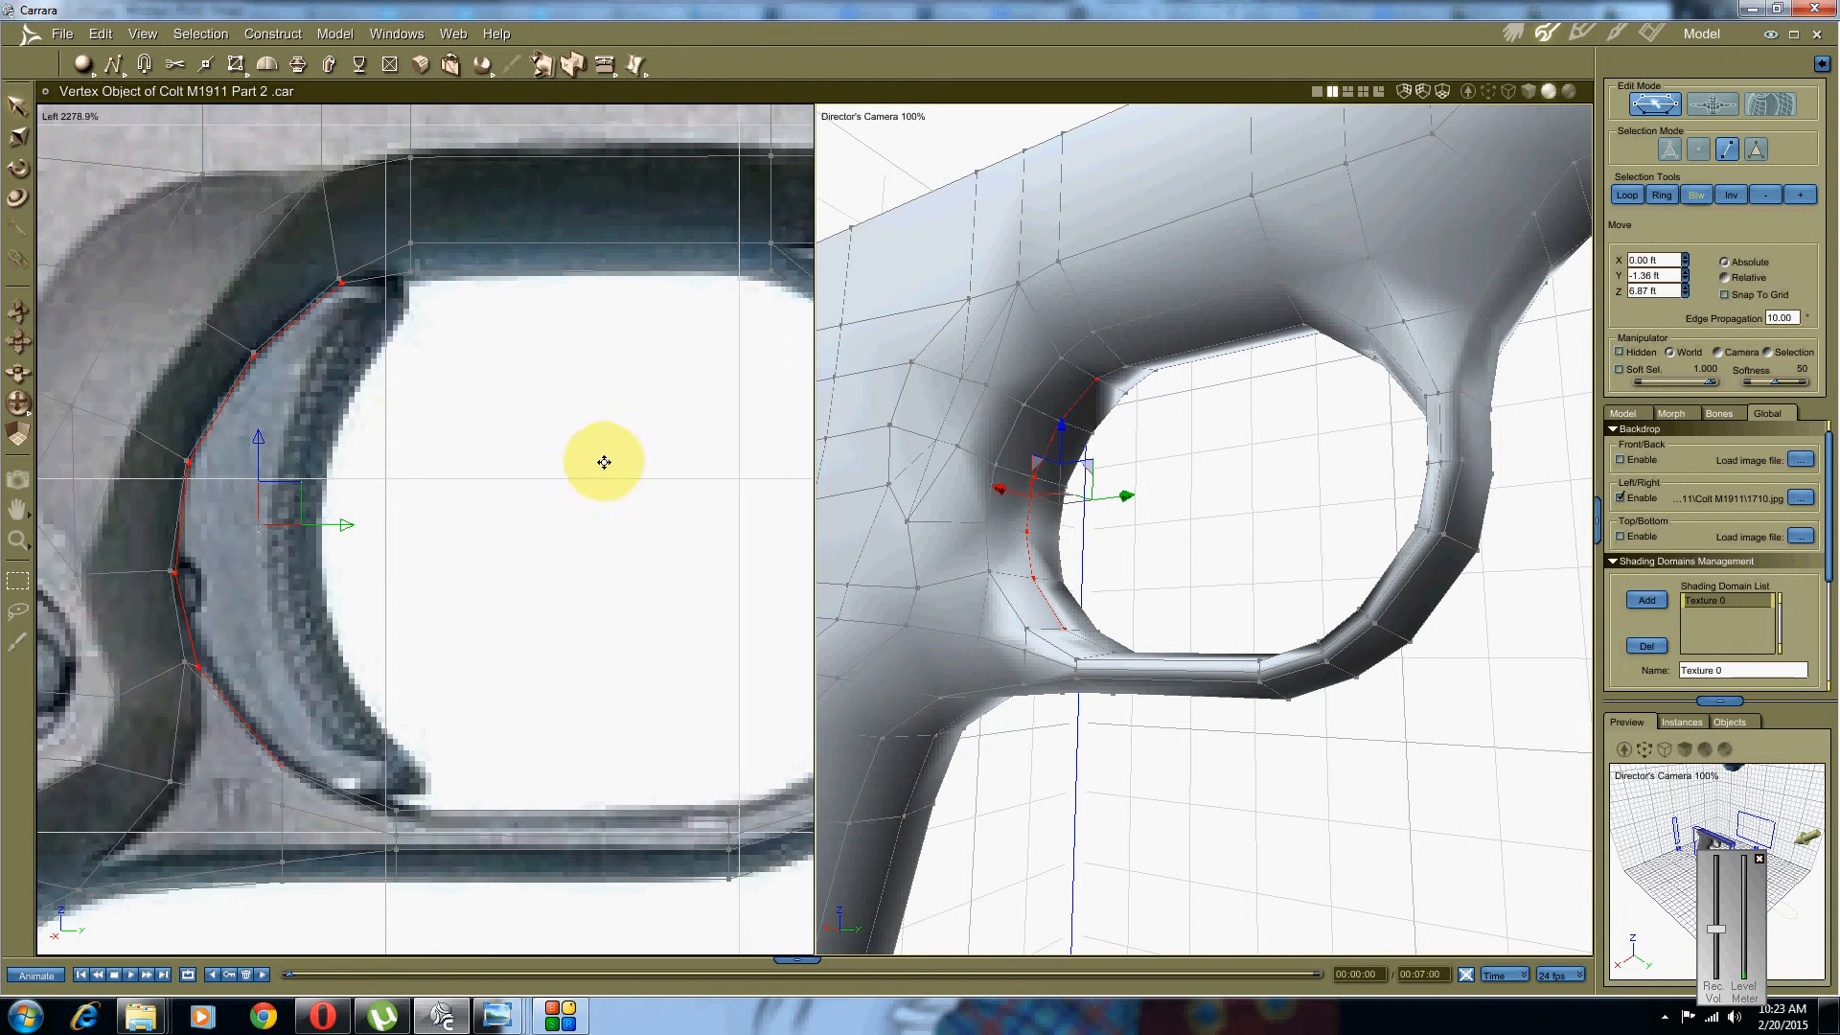
pyautogui.moveTo(354, 483); pyautogui.dragTo(456, 473, button='middle')
pyautogui.scroll(2, 435, 498)
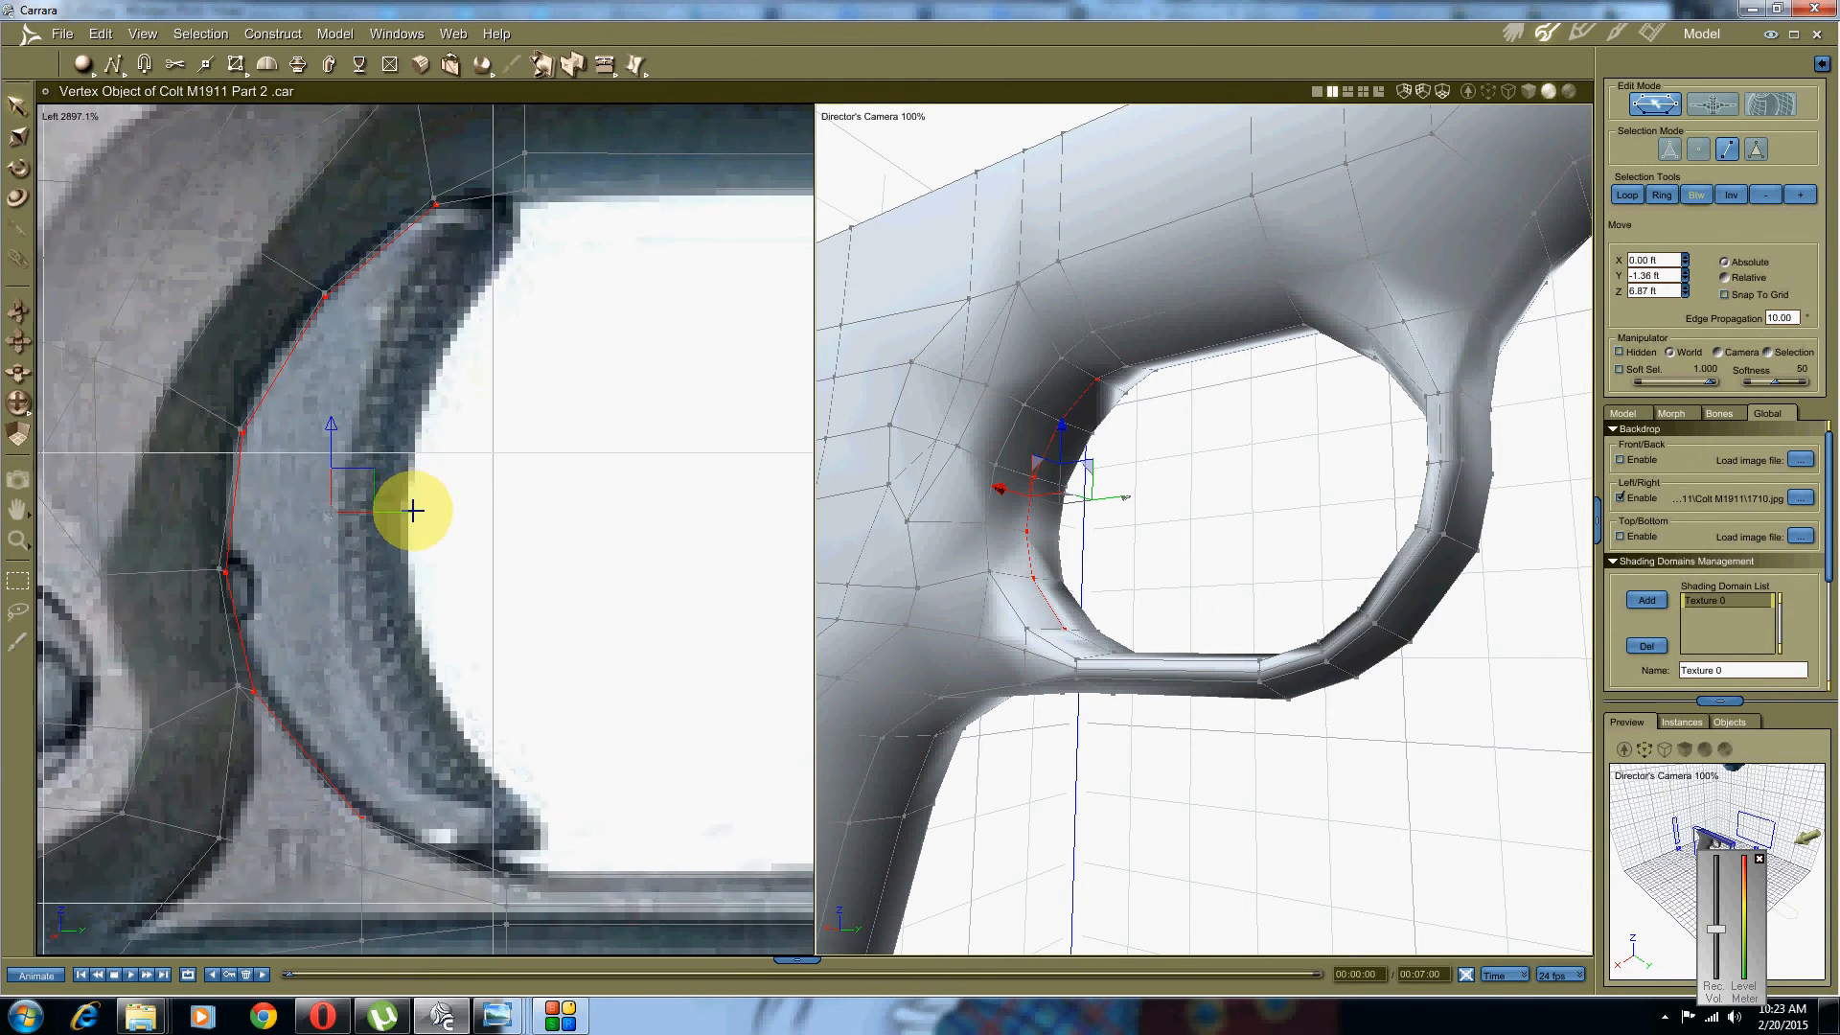
pyautogui.moveTo(413, 510); pyautogui.dragTo(435, 510)
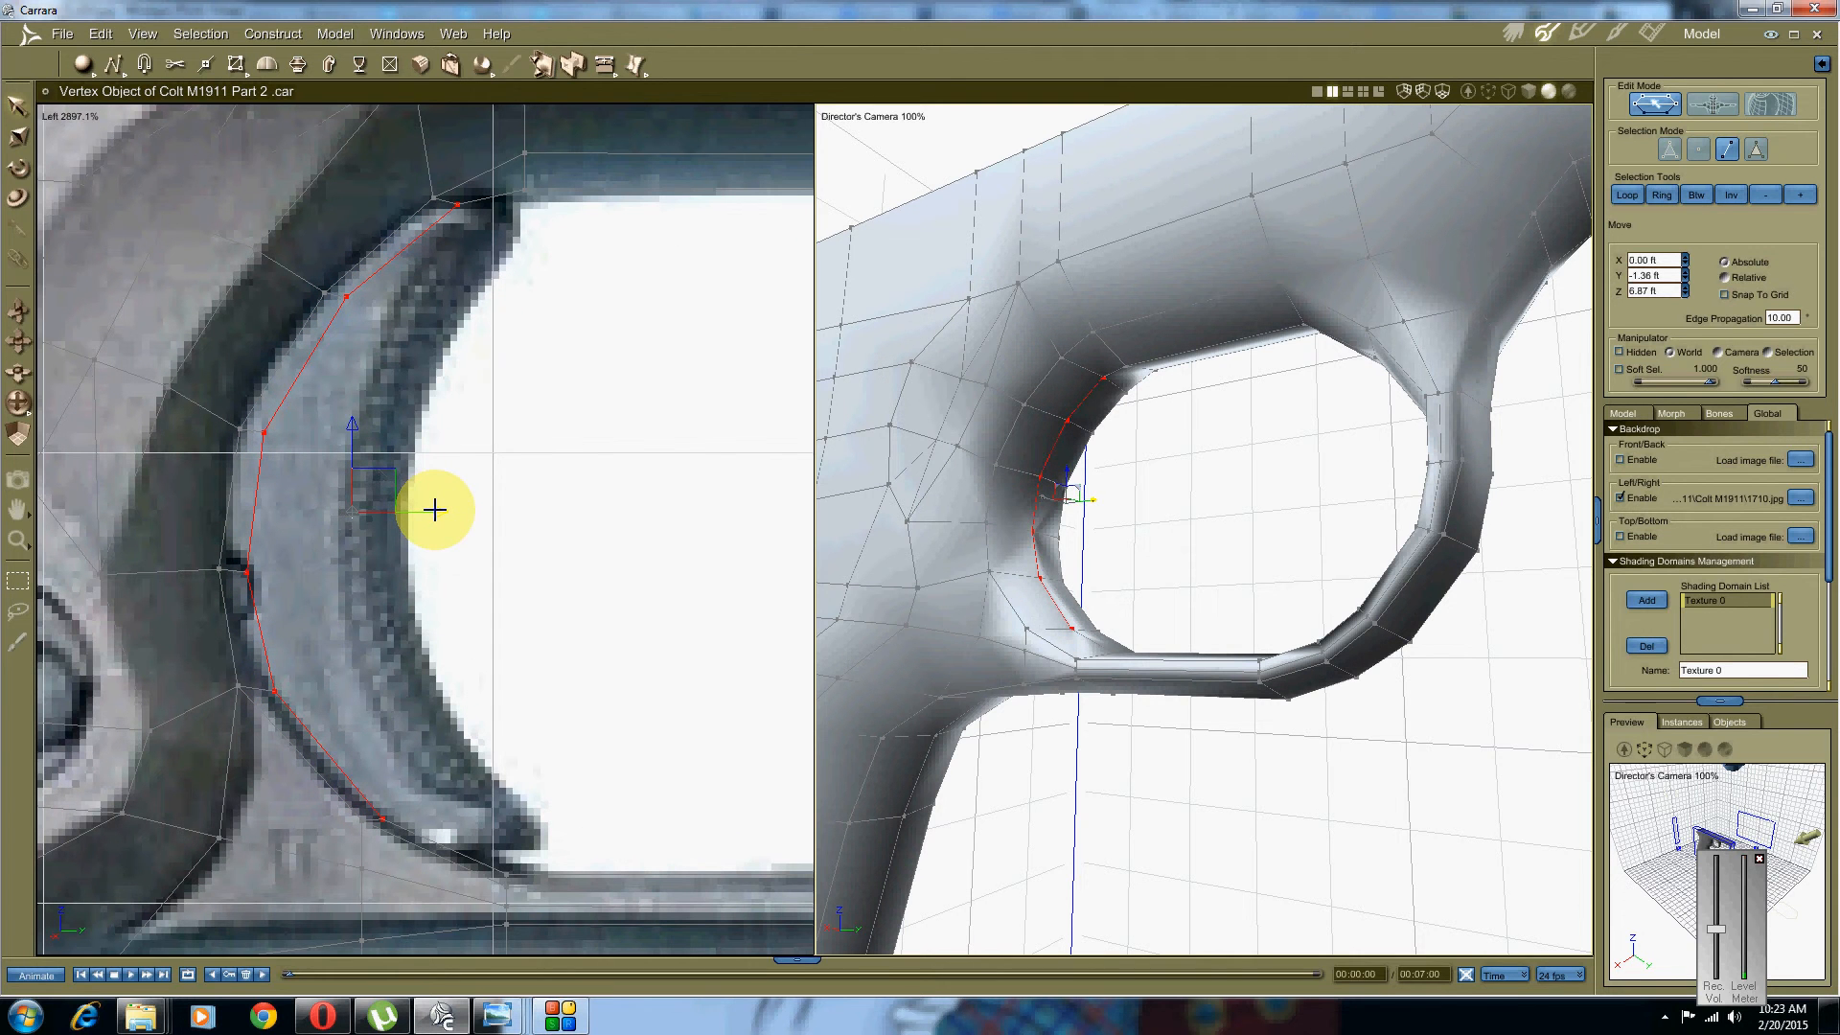
pyautogui.click(493, 363)
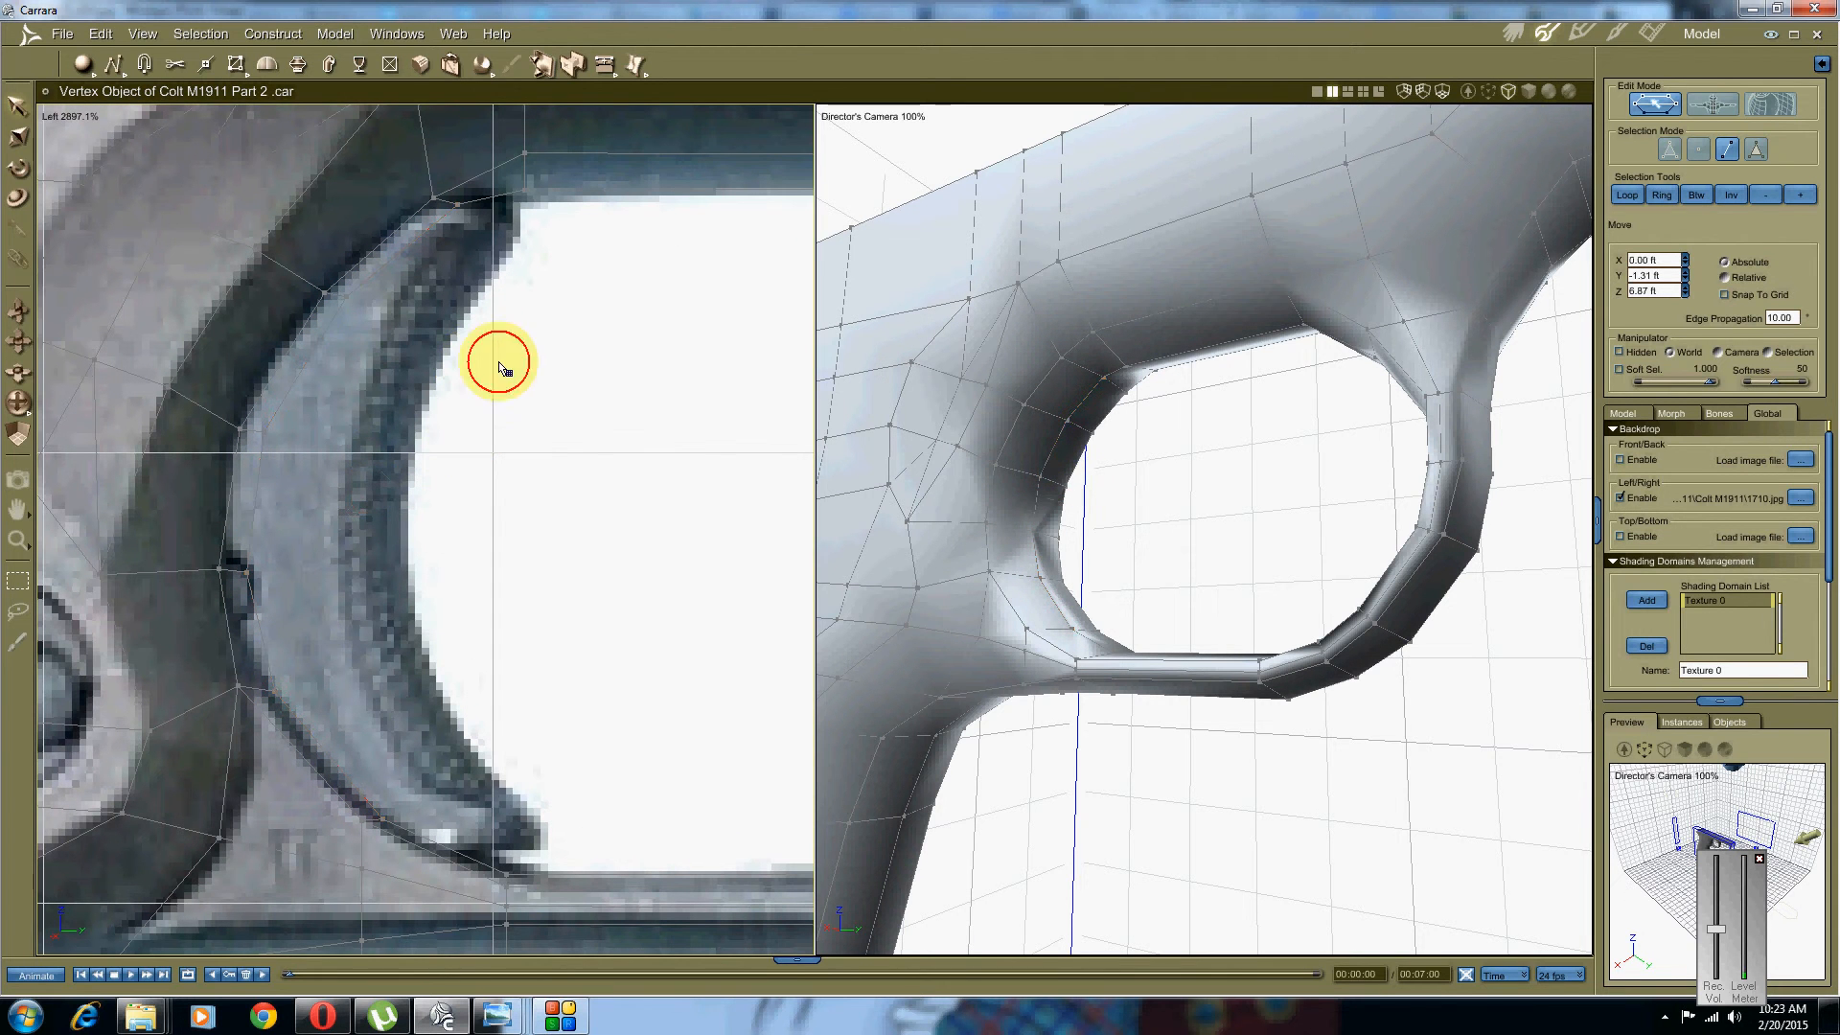
# Step: Nudge the vertex at the guard's top corner slightly downward
pyautogui.click(1724, 150)
pyautogui.click(1699, 149)
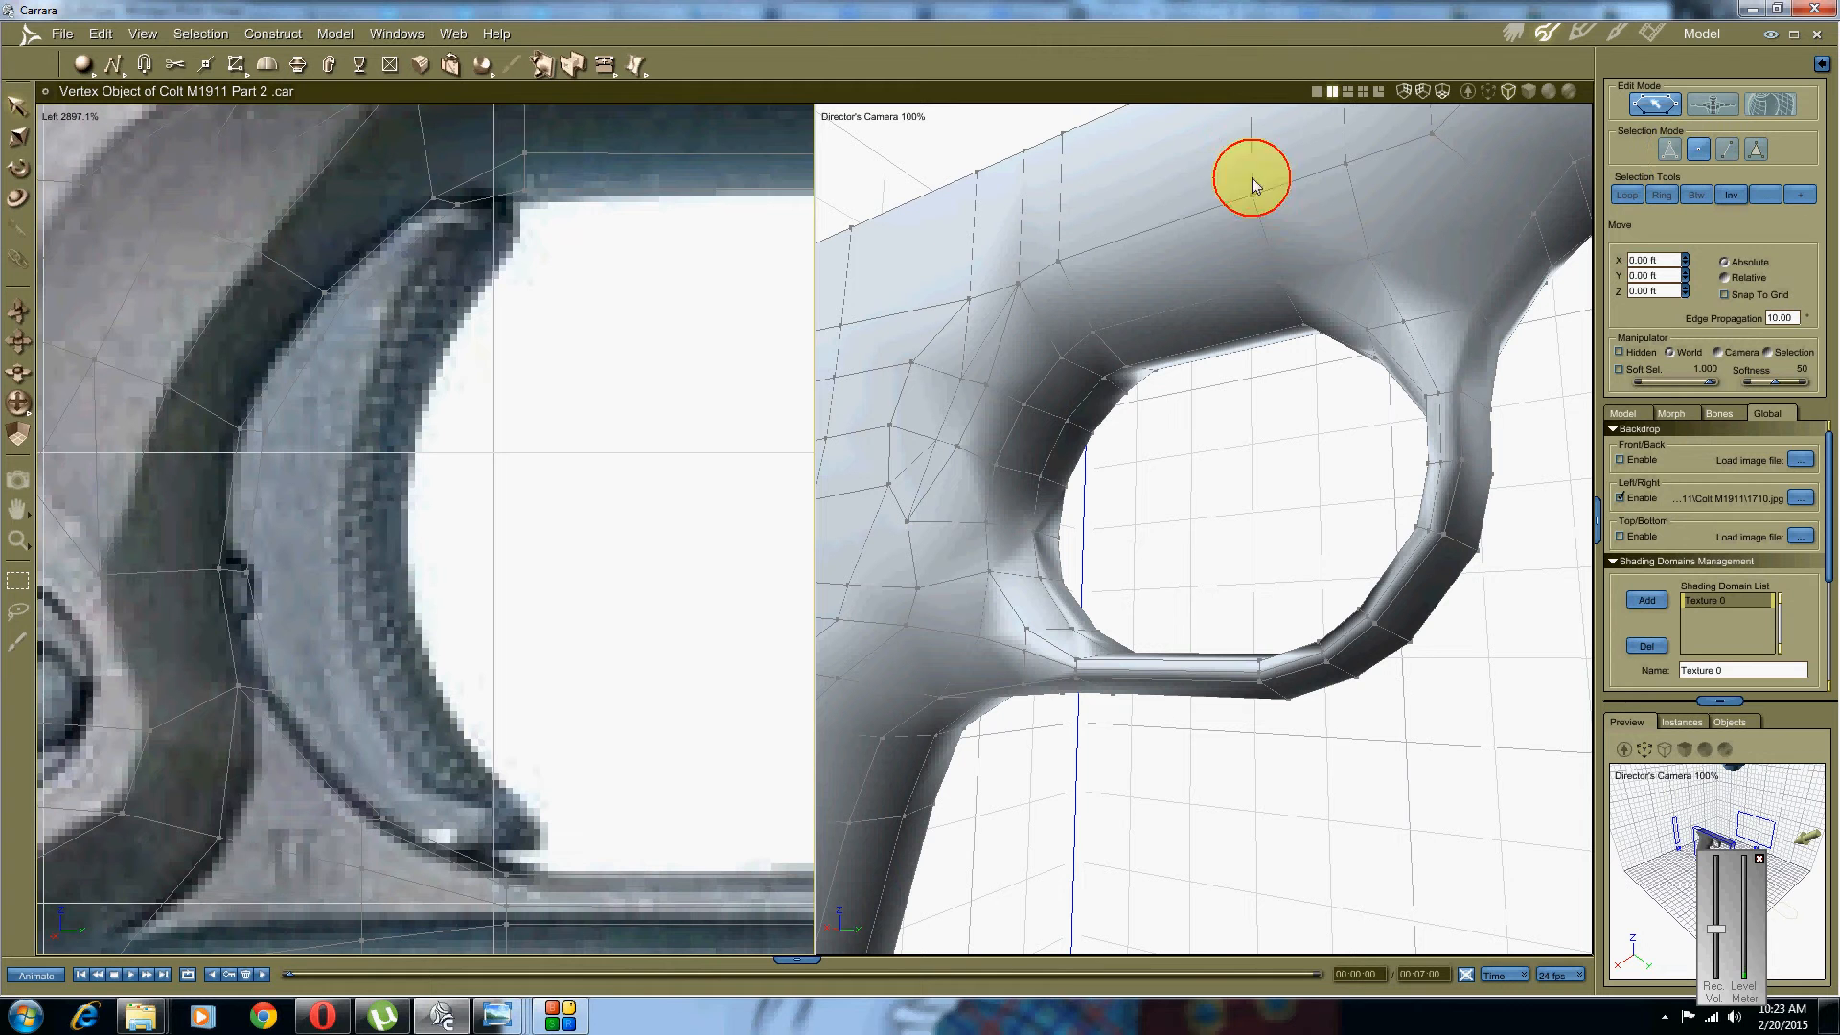
pyautogui.moveTo(499, 263); pyautogui.dragTo(387, 270)
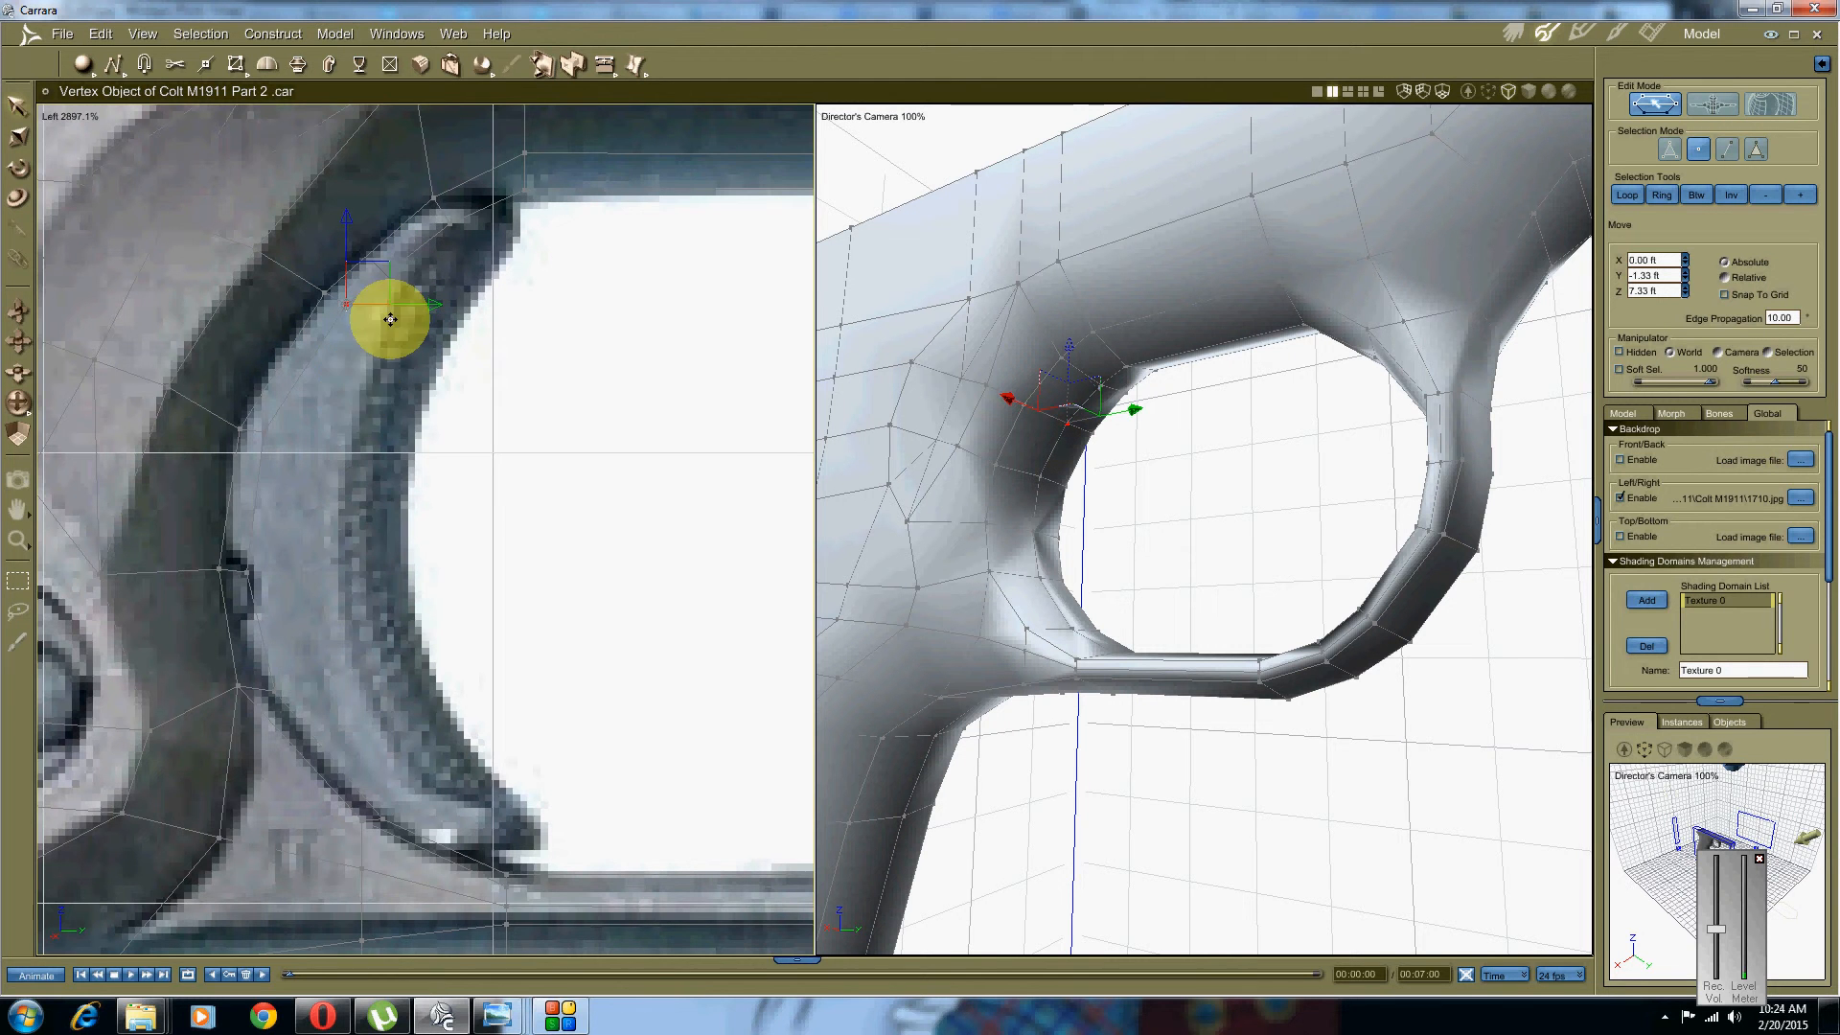
pyautogui.scroll(-5, 390, 320)
pyautogui.moveTo(476, 420); pyautogui.dragTo(441, 416, button='middle')
pyautogui.moveTo(1162, 493); pyautogui.dragTo(1061, 696, button='middle')
# Step: Select the edges at the guard's lower rear corner where it joins the grip
pyautogui.click(1059, 694)
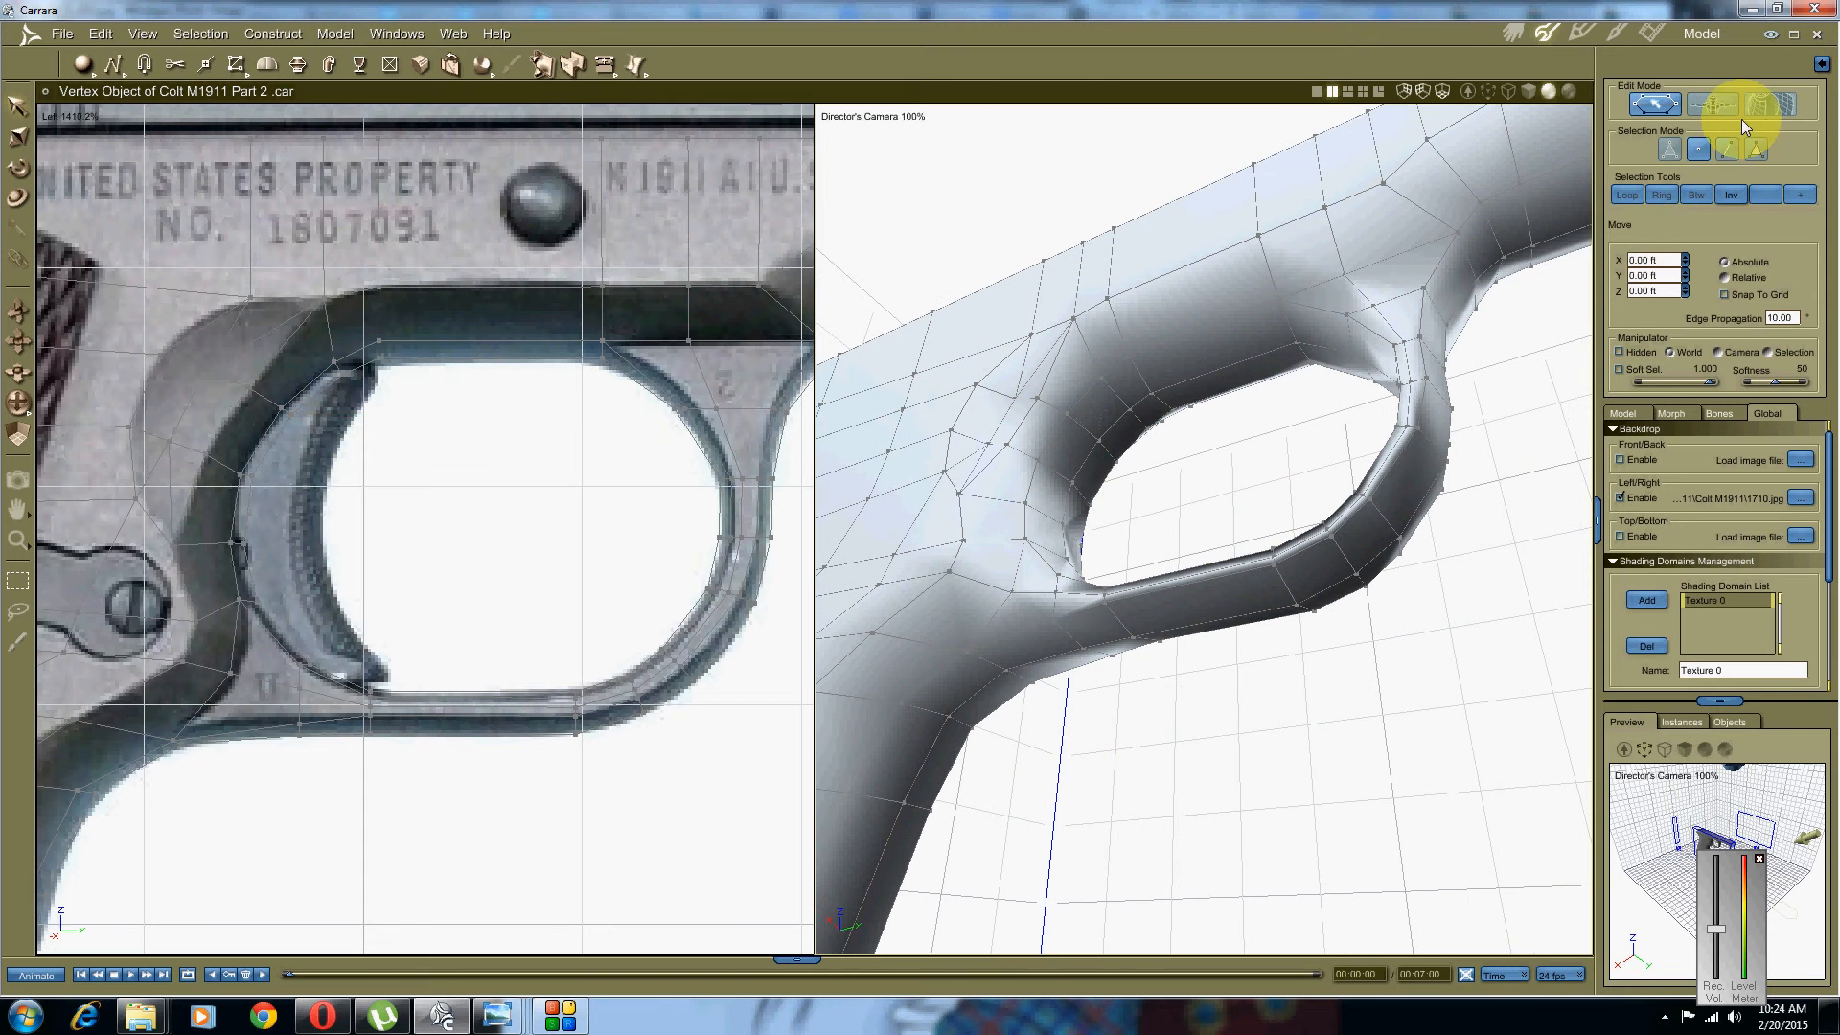
pyautogui.click(1735, 150)
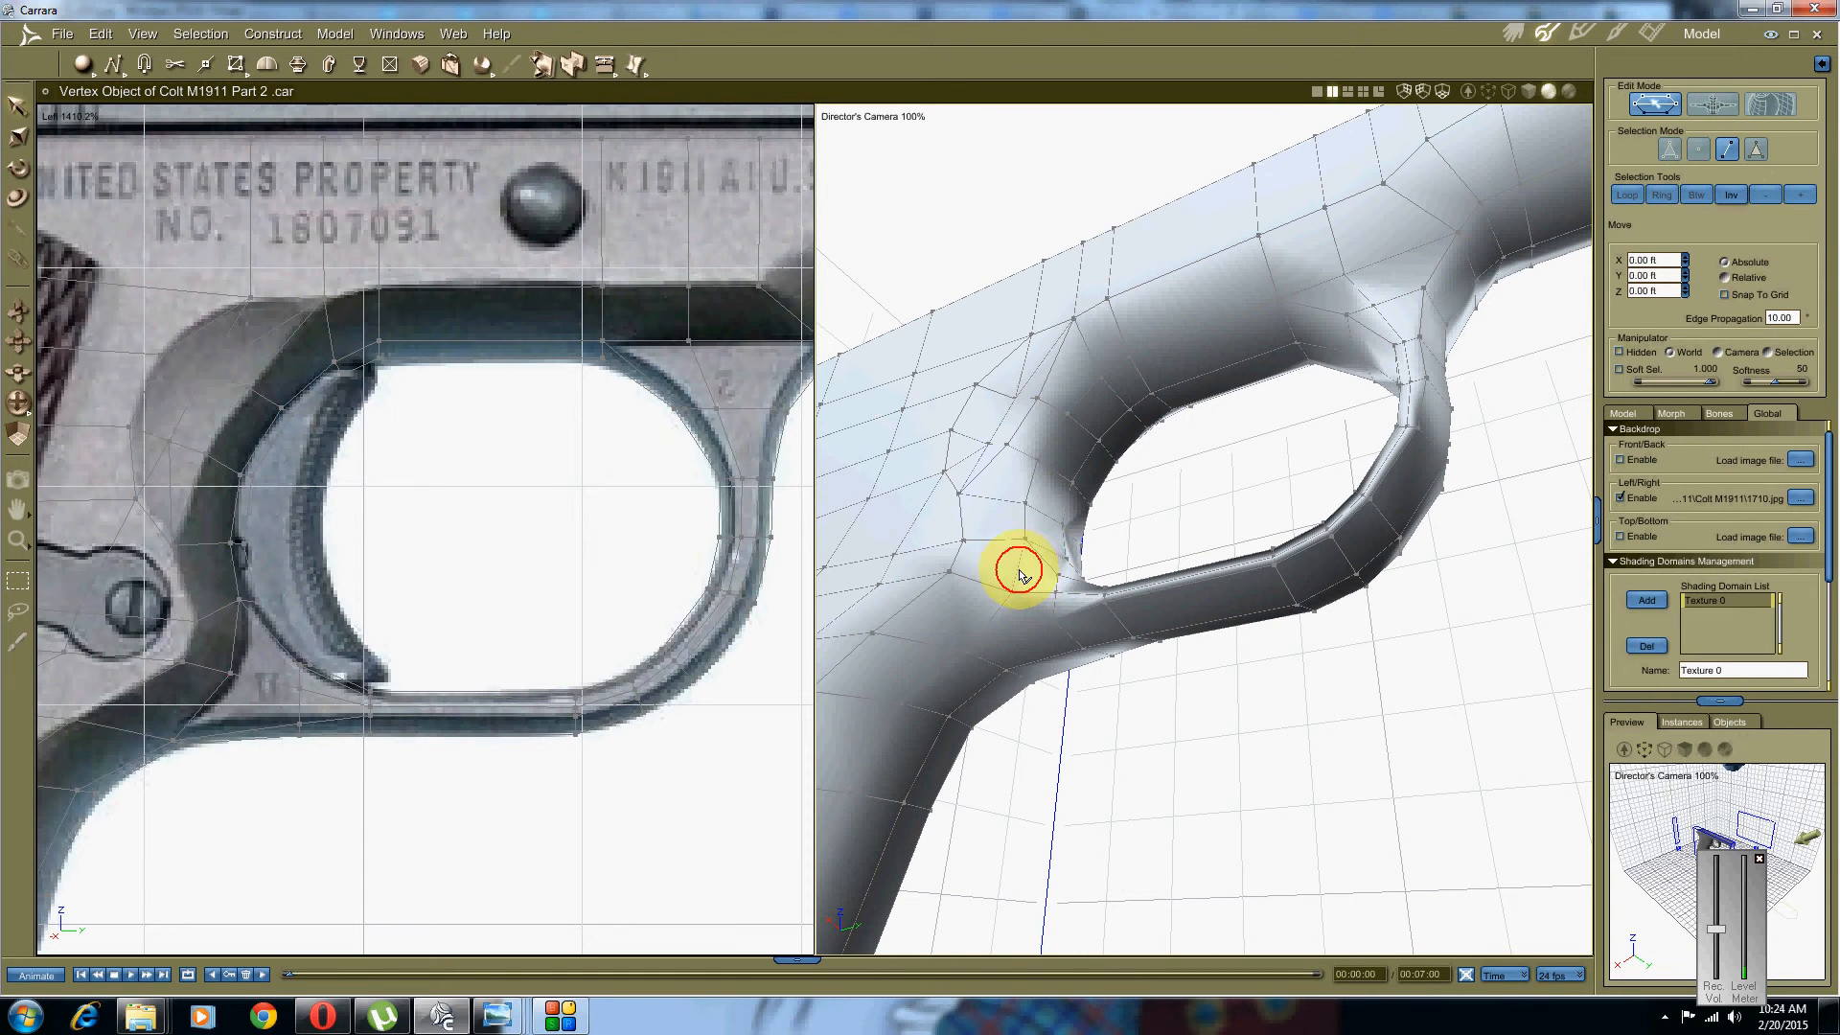
pyautogui.click(1021, 575)
pyautogui.moveTo(1080, 521); pyautogui.dragTo(1051, 551, button='middle')
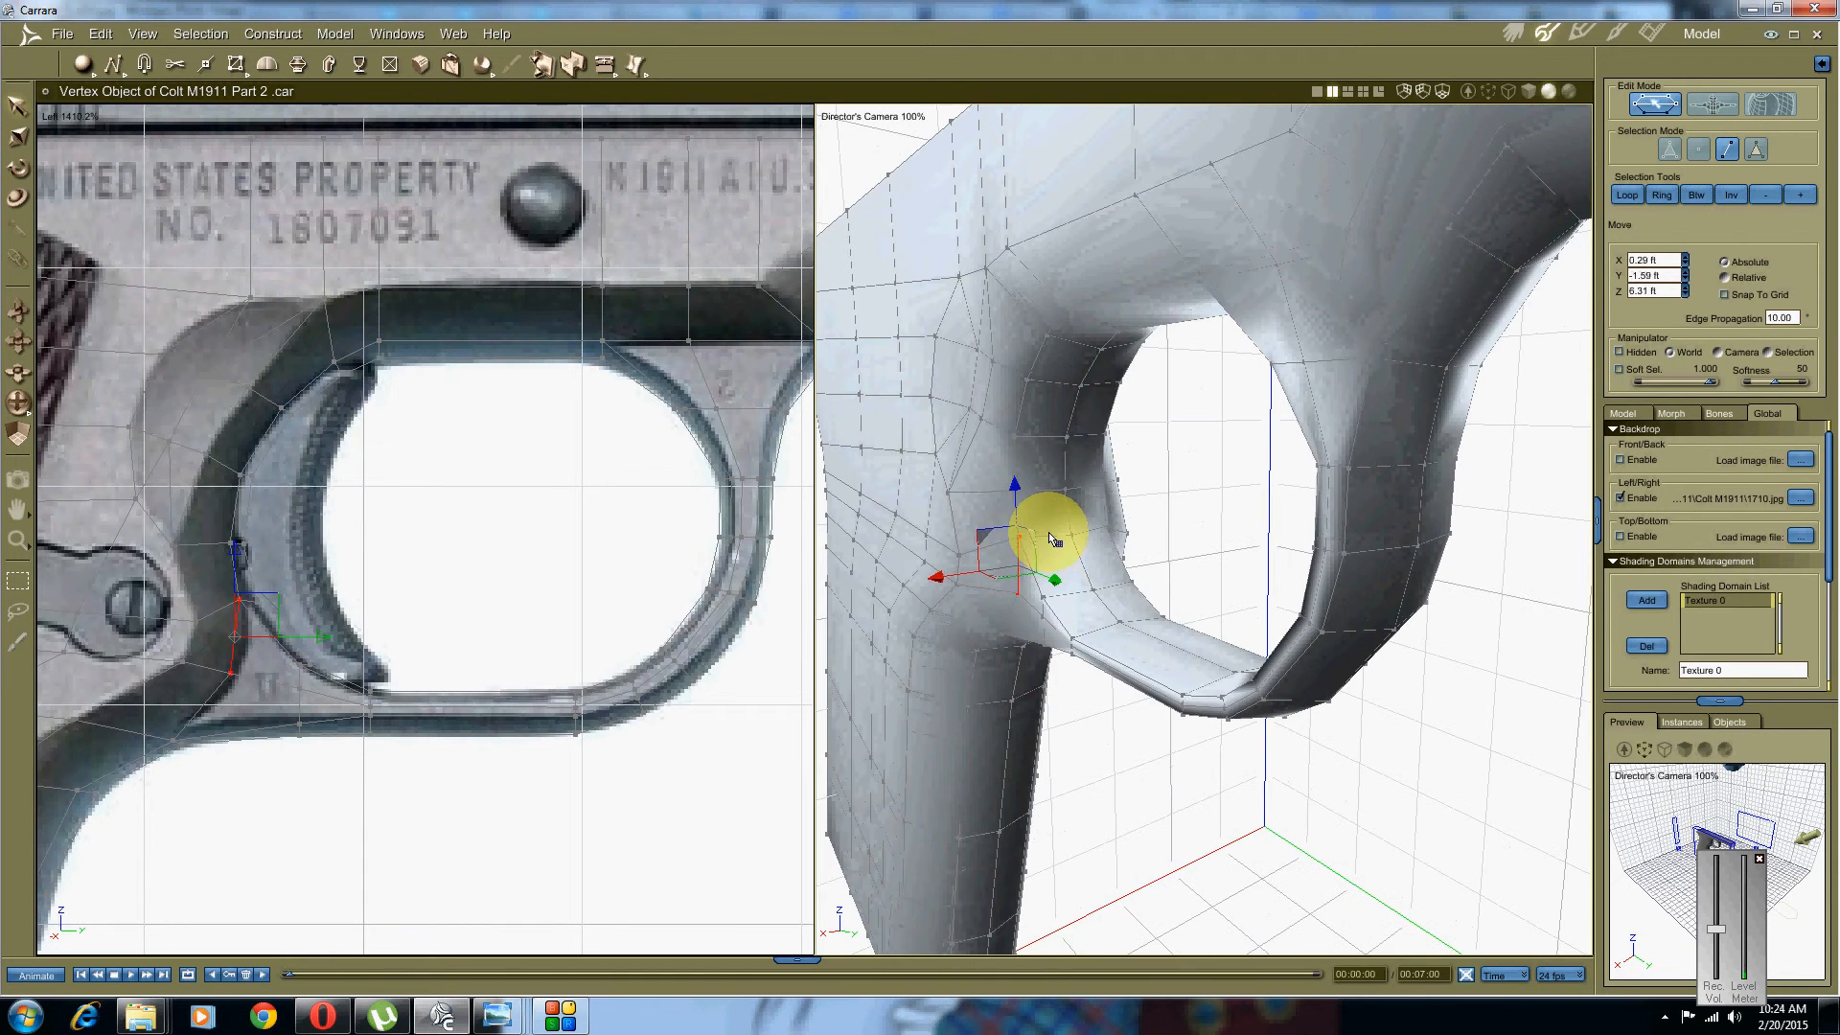
pyautogui.moveTo(1177, 539); pyautogui.dragTo(1051, 511, button='middle')
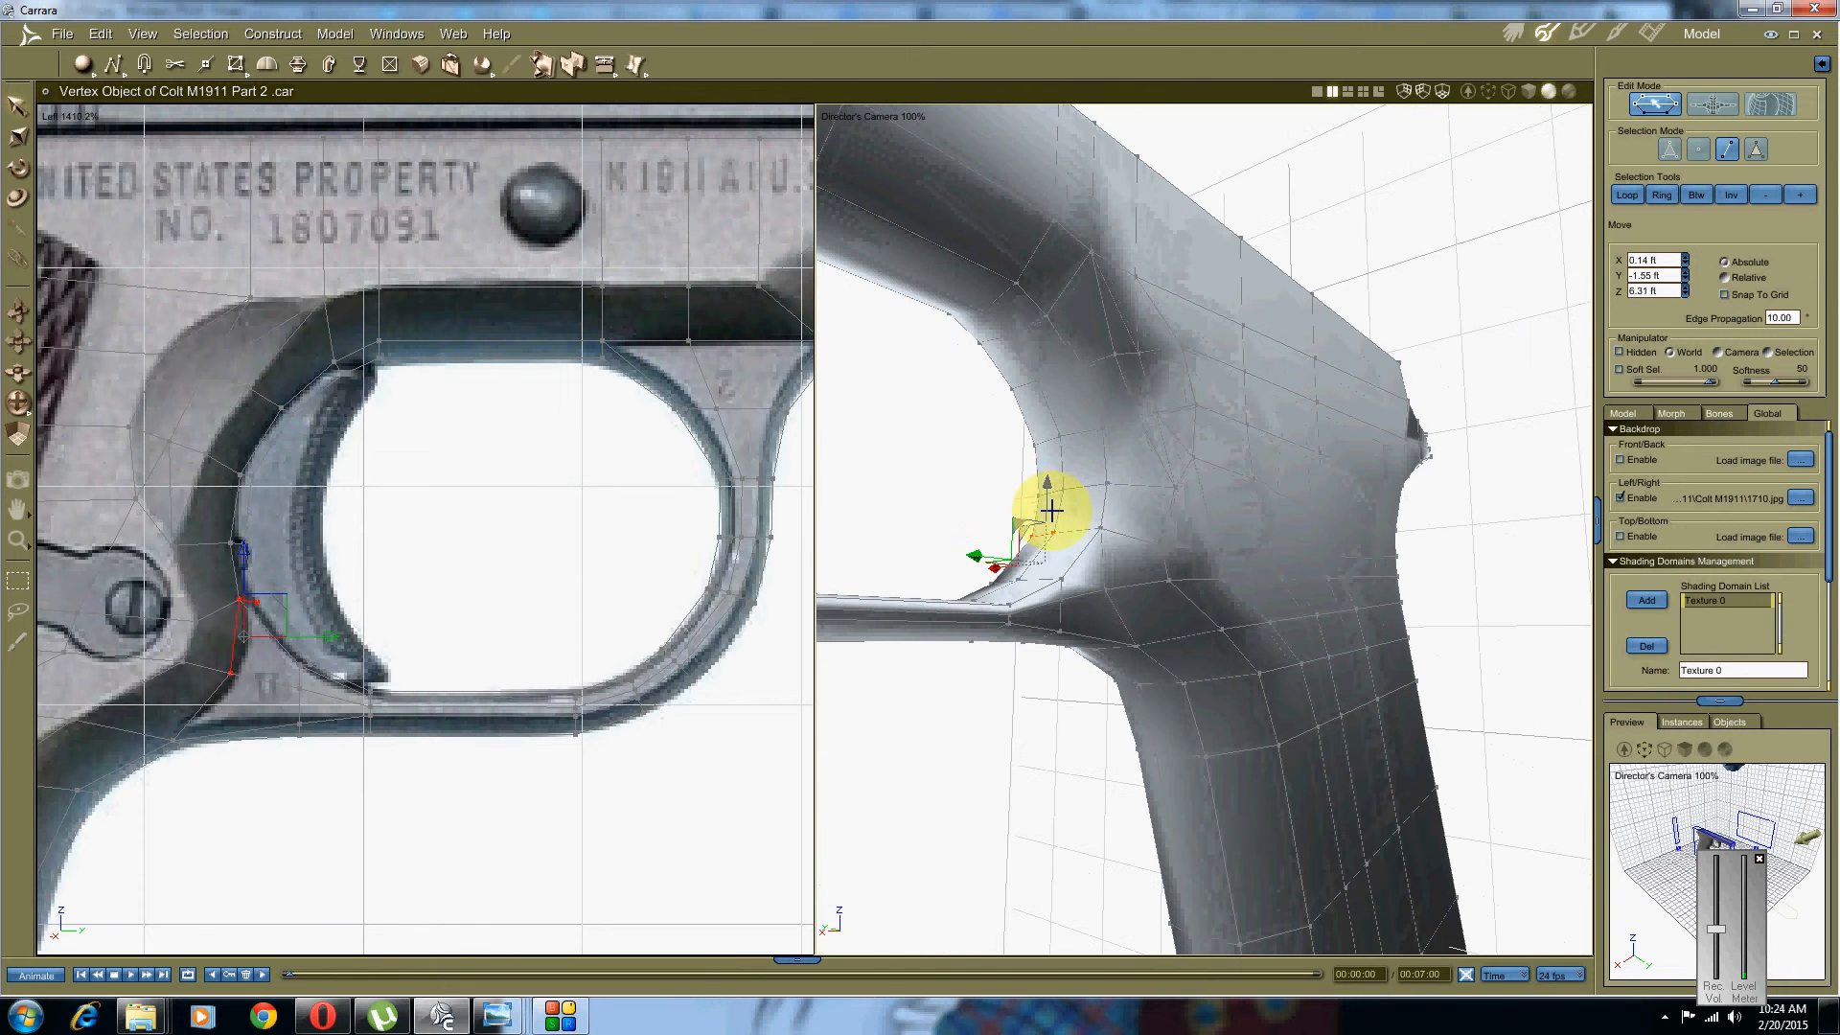
pyautogui.keyDown('shift'); pyautogui.click(1101, 547); pyautogui.keyUp('shift')
pyautogui.keyDown('shift'); pyautogui.click(1123, 616); pyautogui.keyUp('shift')
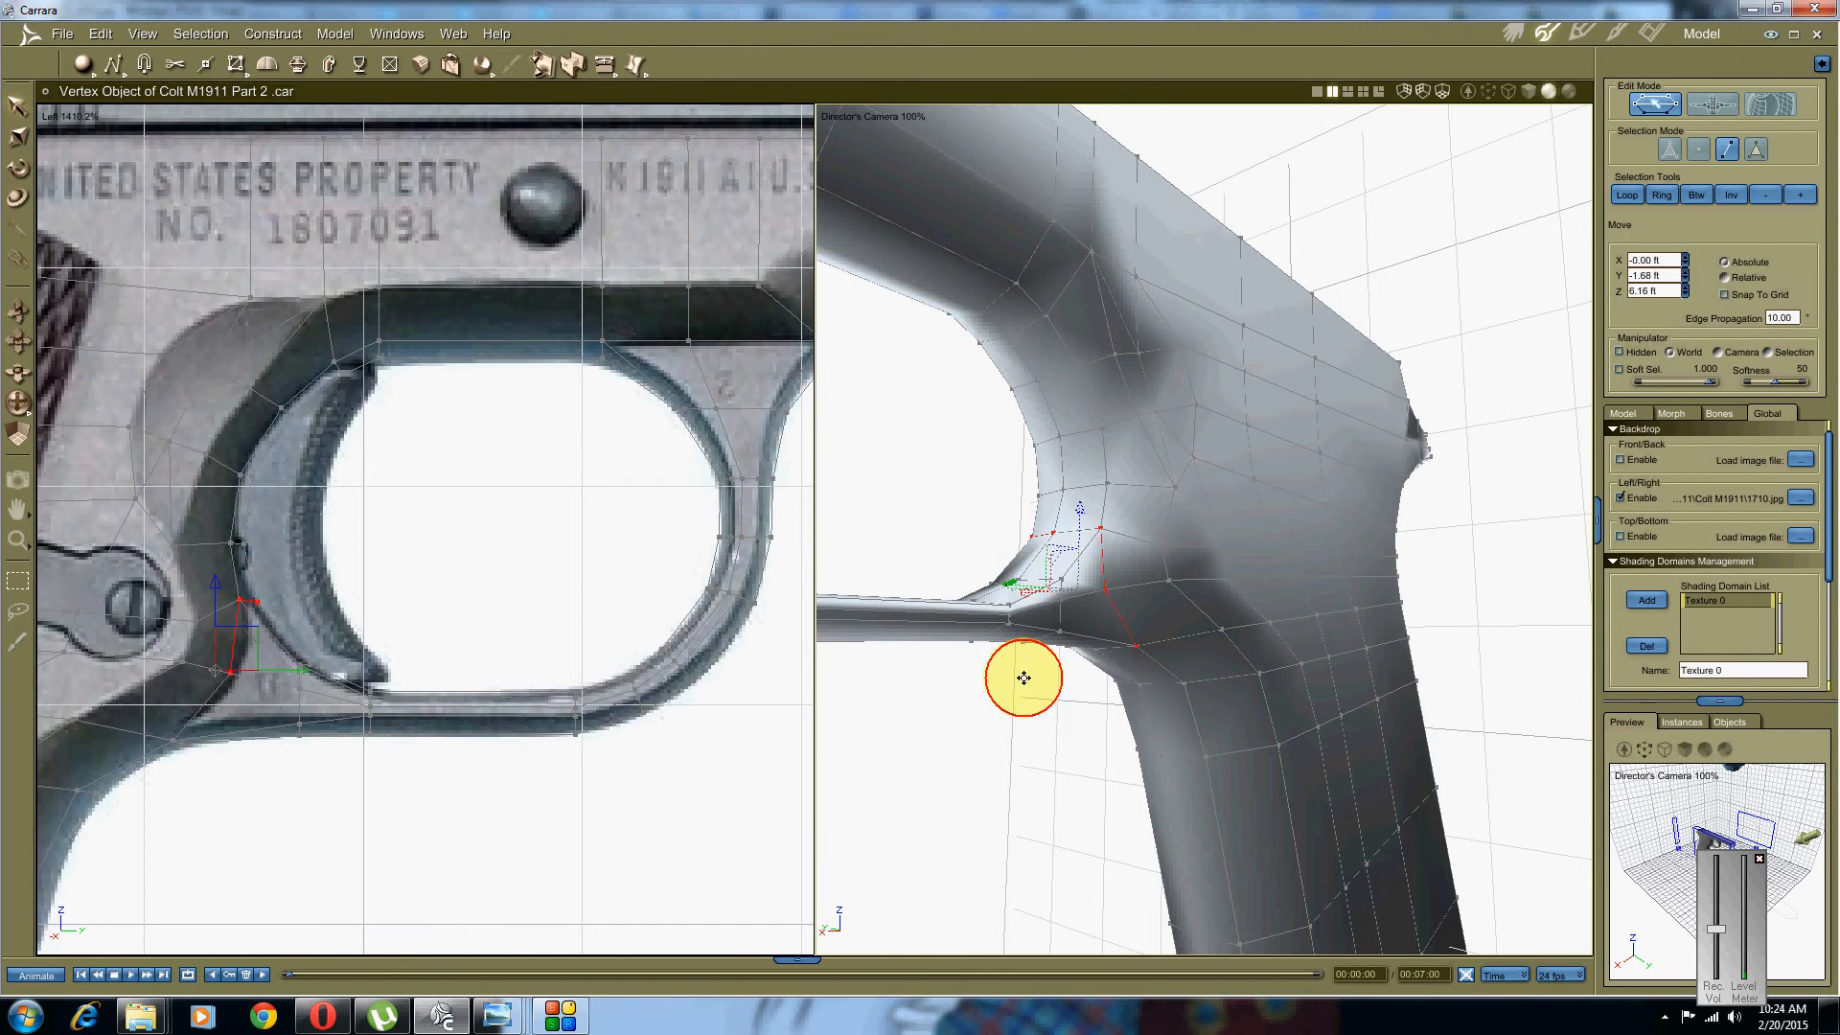
pyautogui.moveTo(1023, 678); pyautogui.dragTo(1088, 575, button='middle')
pyautogui.keyDown('shift'); pyautogui.click(1056, 661); pyautogui.keyUp('shift')
pyautogui.keyDown('shift'); pyautogui.click(1036, 612); pyautogui.keyUp('shift')
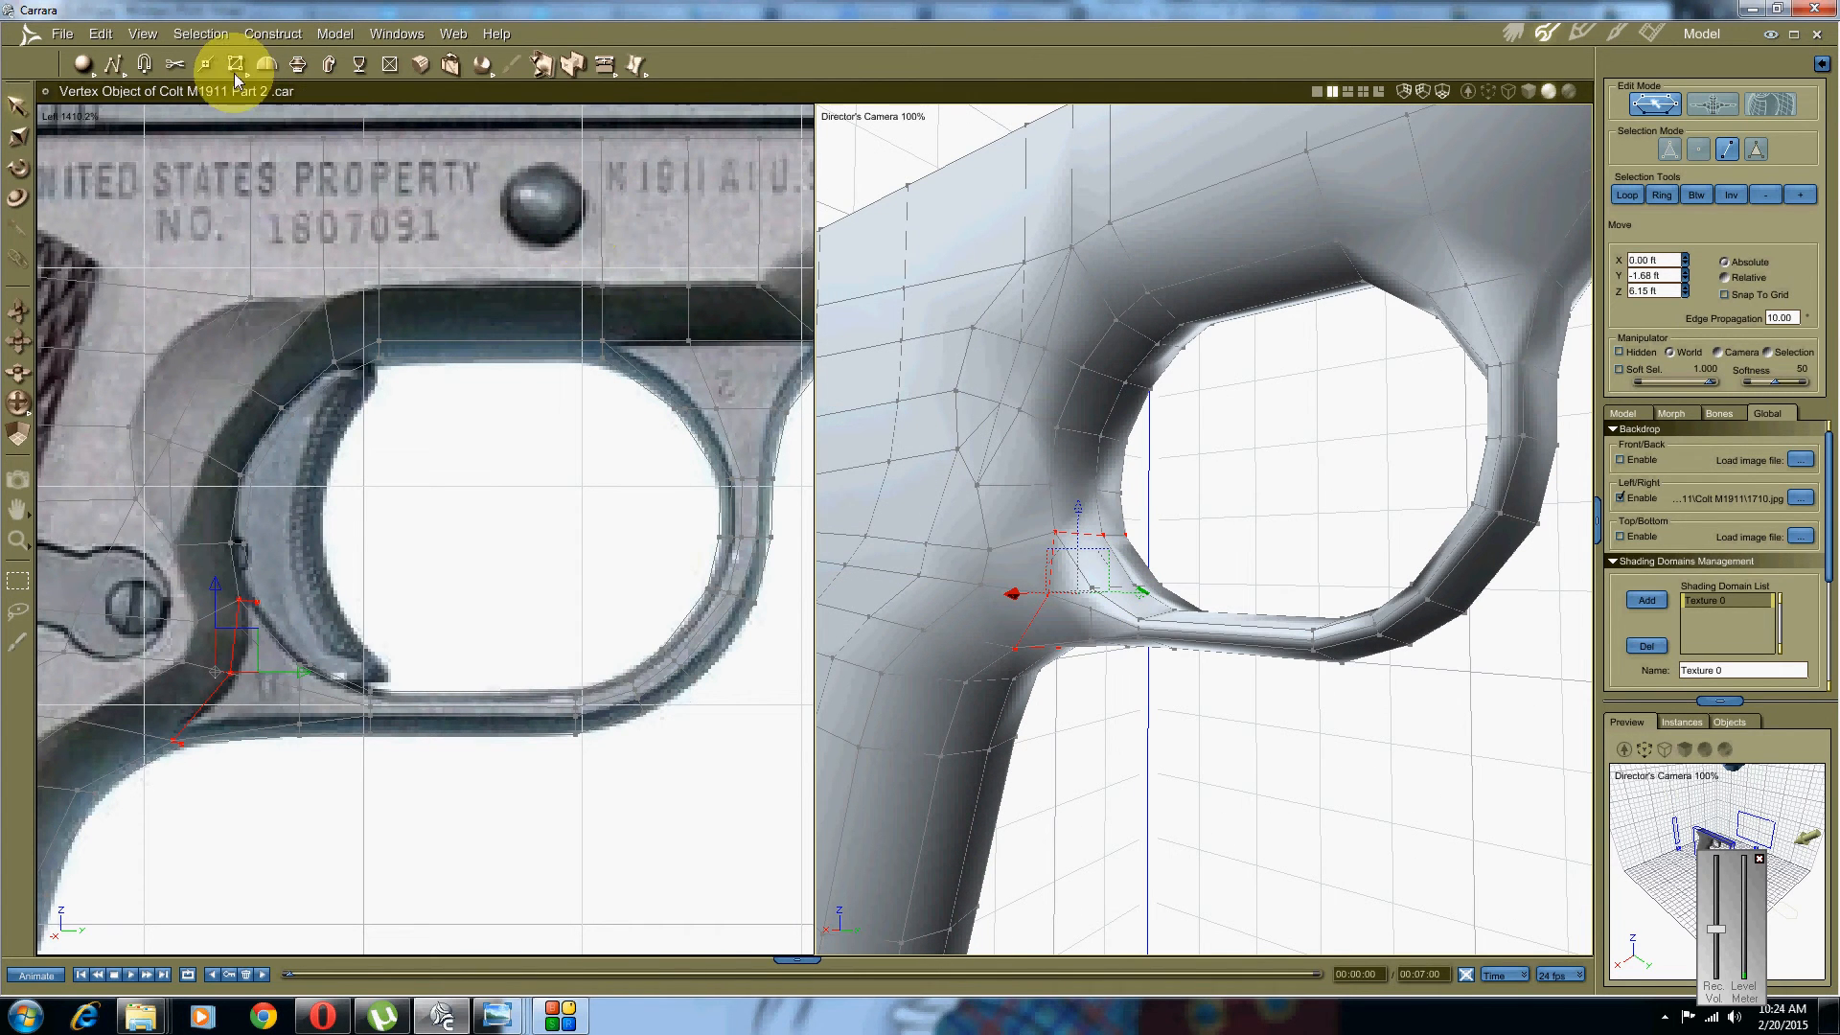
# Step: Pick further rear-corner edges of the guard, leaving the Model menu and tool options unchanged
pyautogui.click(267, 65)
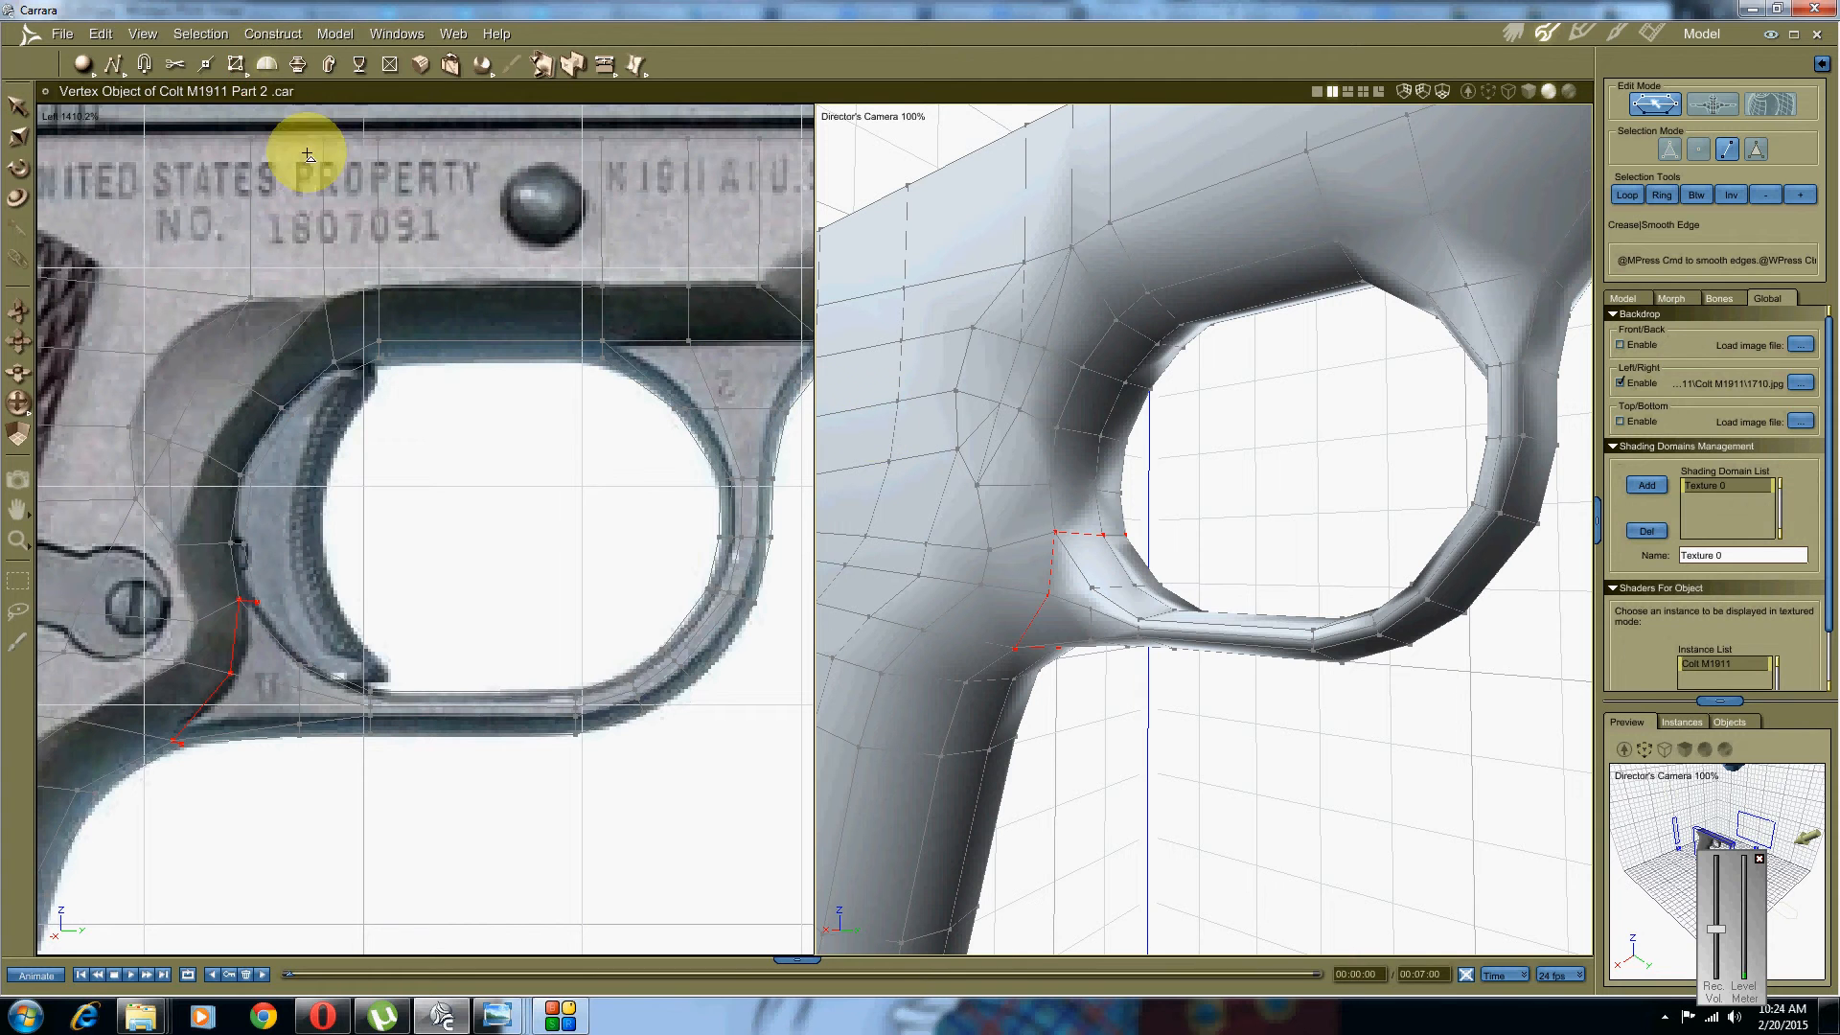
pyautogui.click(332, 35)
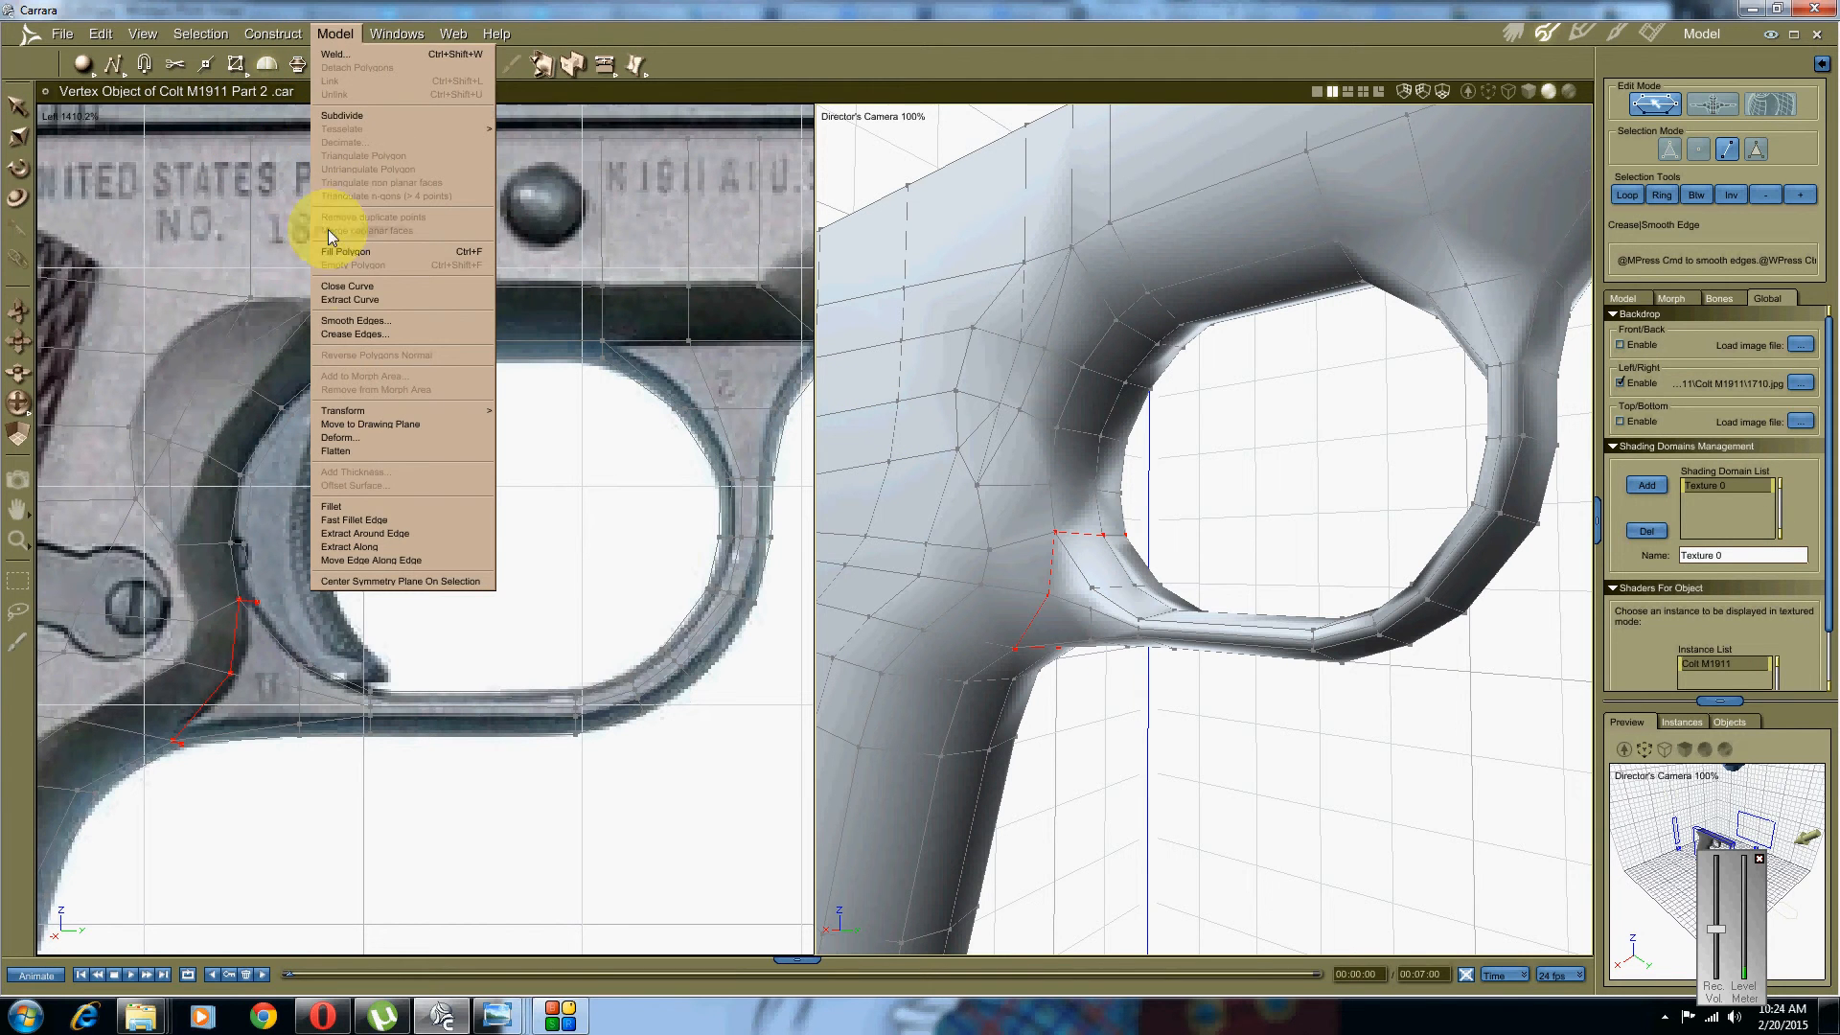
pyautogui.click(350, 288)
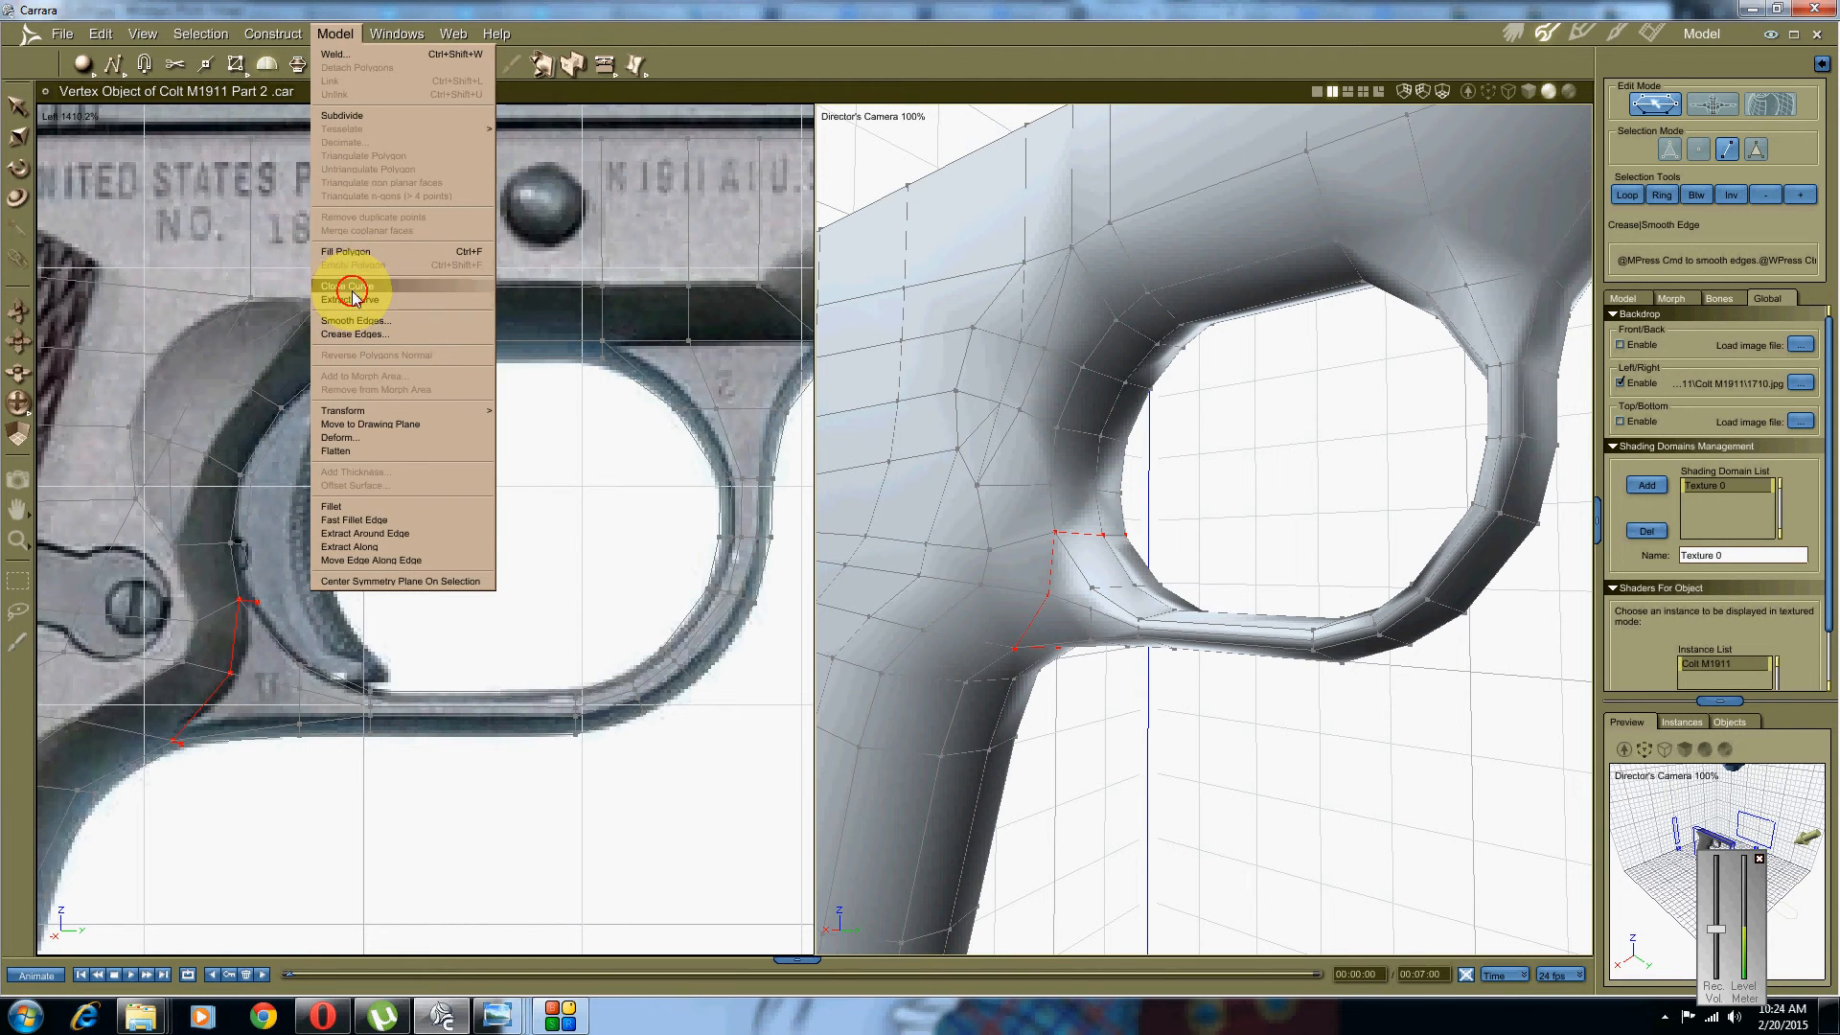
pyautogui.moveTo(1216, 670); pyautogui.dragTo(1194, 737, button='middle')
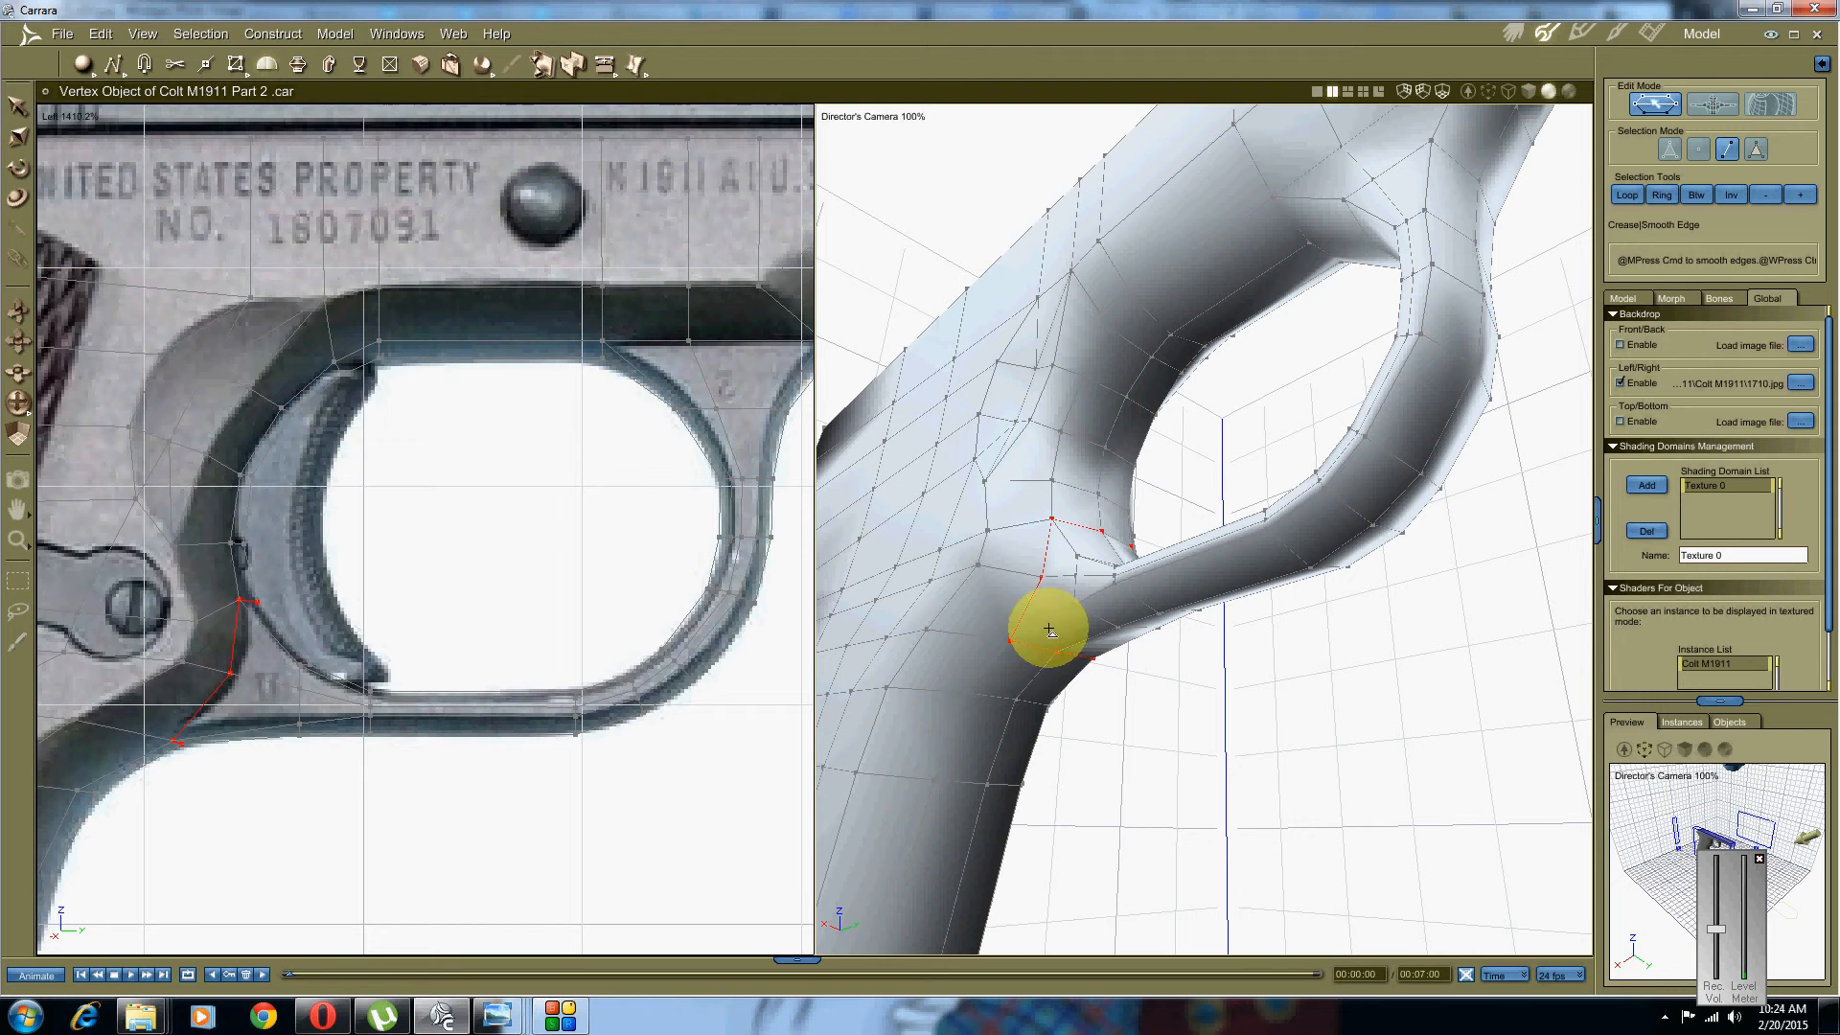
pyautogui.click(1129, 744)
pyautogui.click(1112, 665)
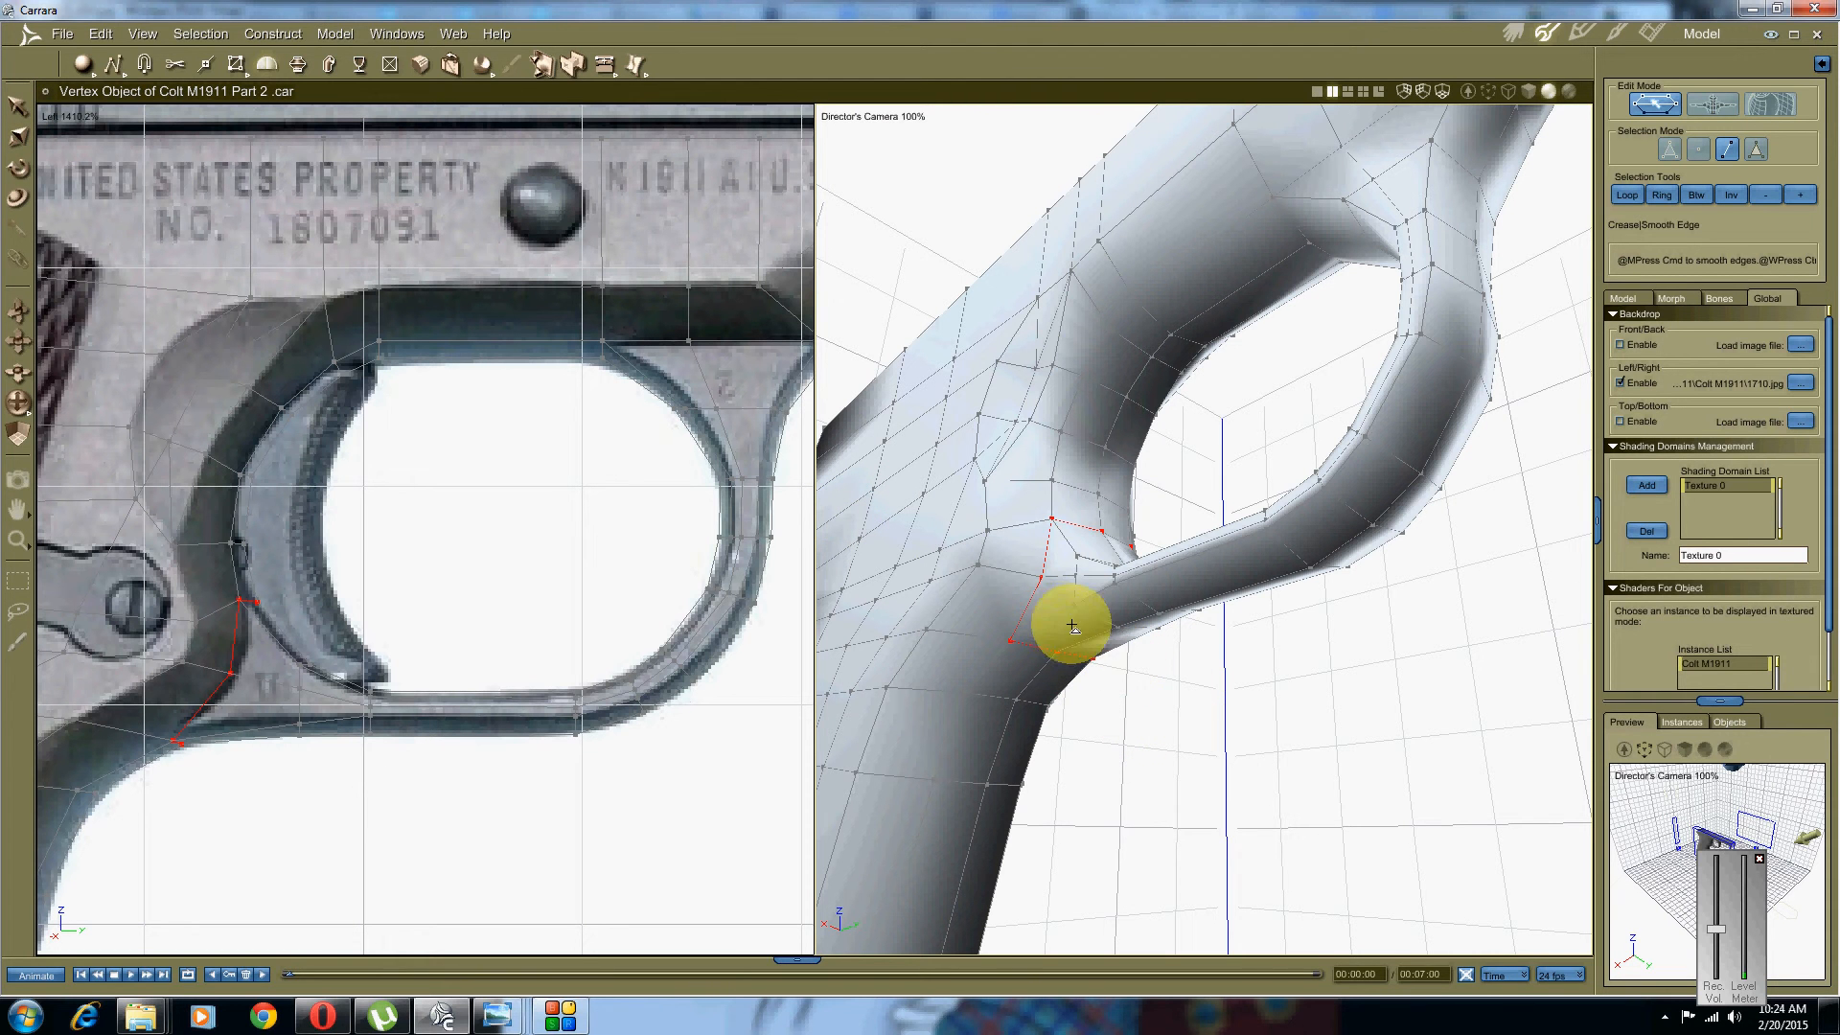
pyautogui.click(337, 34)
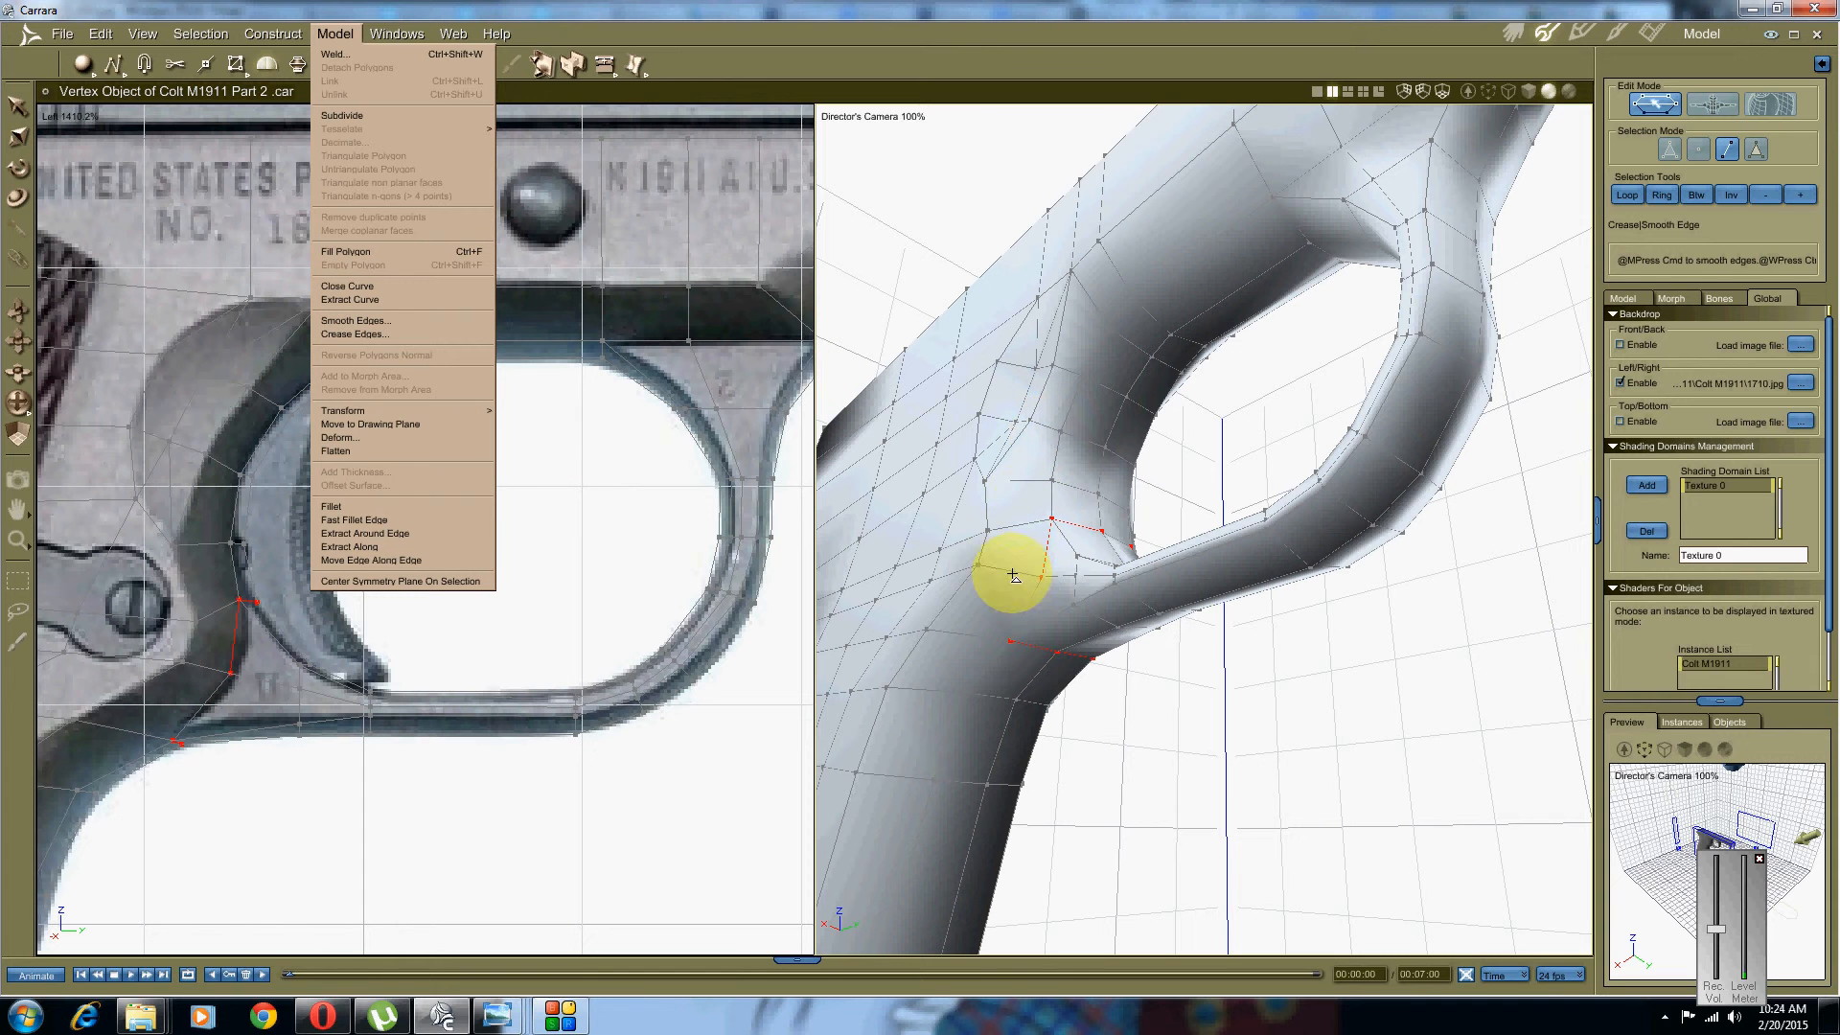
pyautogui.rightClick(1052, 561)
pyautogui.click(947, 581)
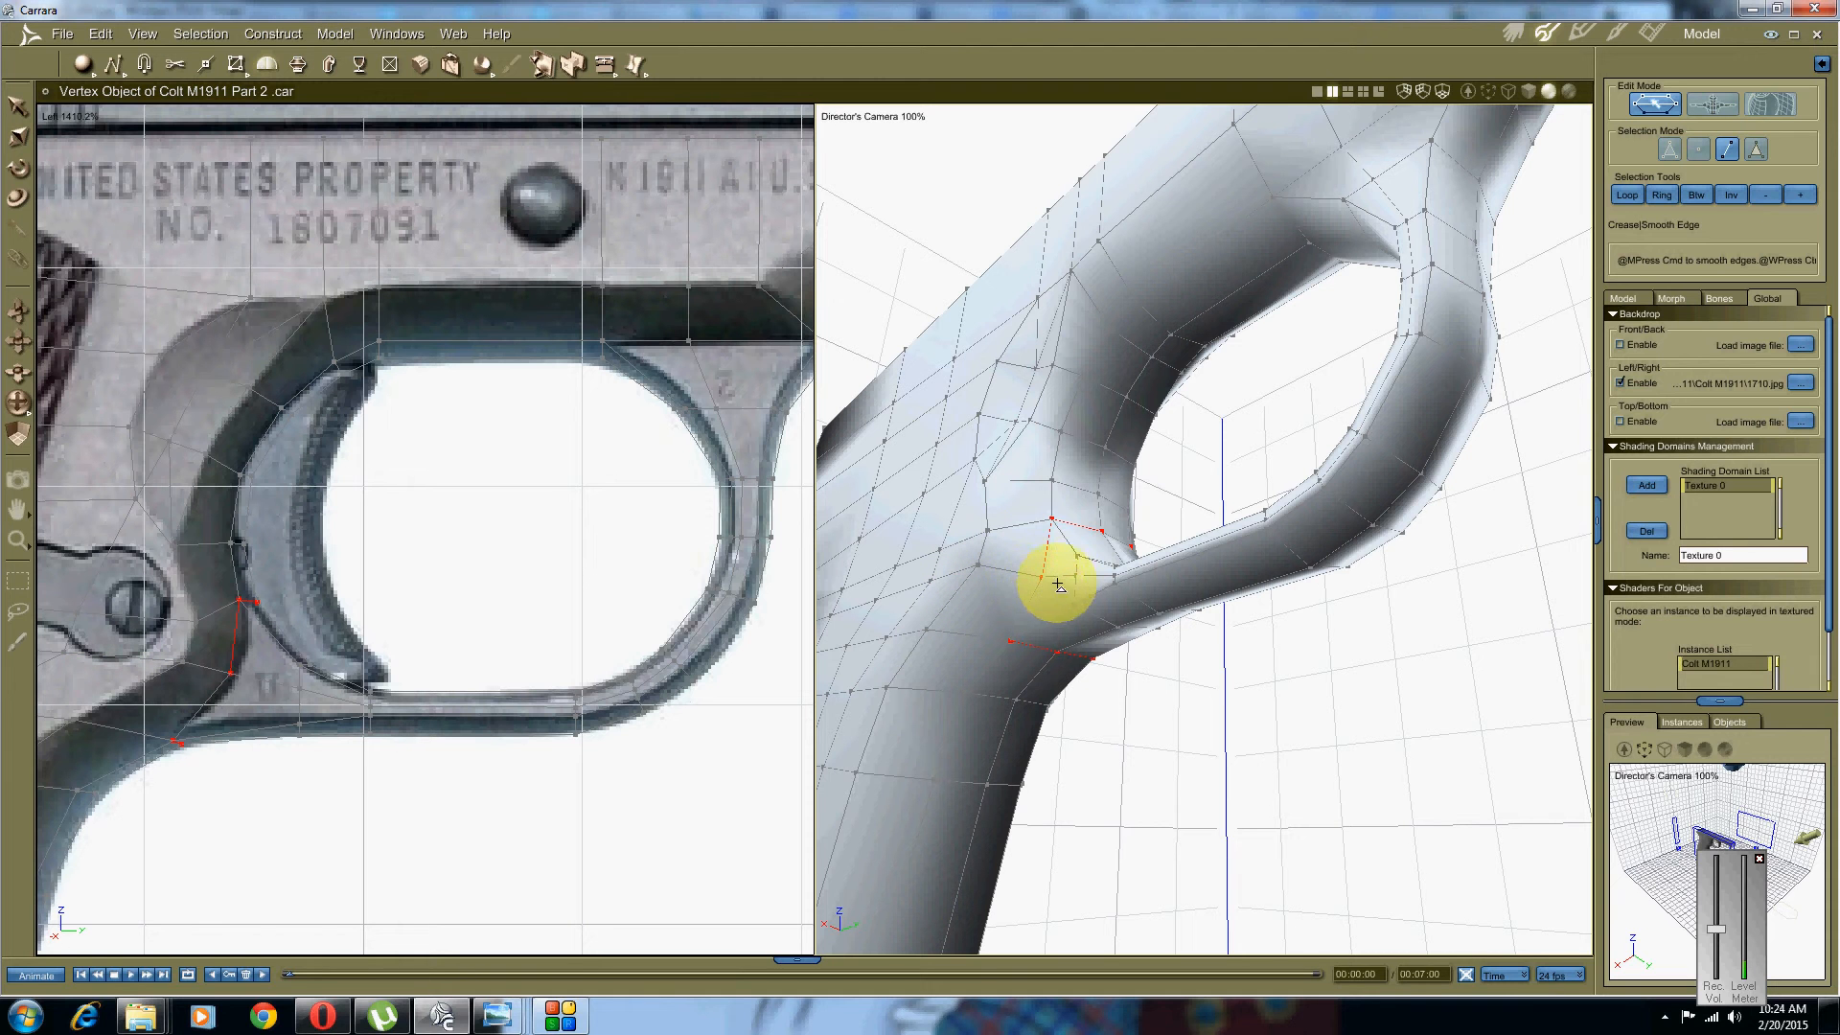
# Step: Crease the selected rear-corner edges using Model > Crease Edges with All
pyautogui.click(21, 106)
pyautogui.keyDown('shift'); pyautogui.click(1030, 616); pyautogui.keyUp('shift')
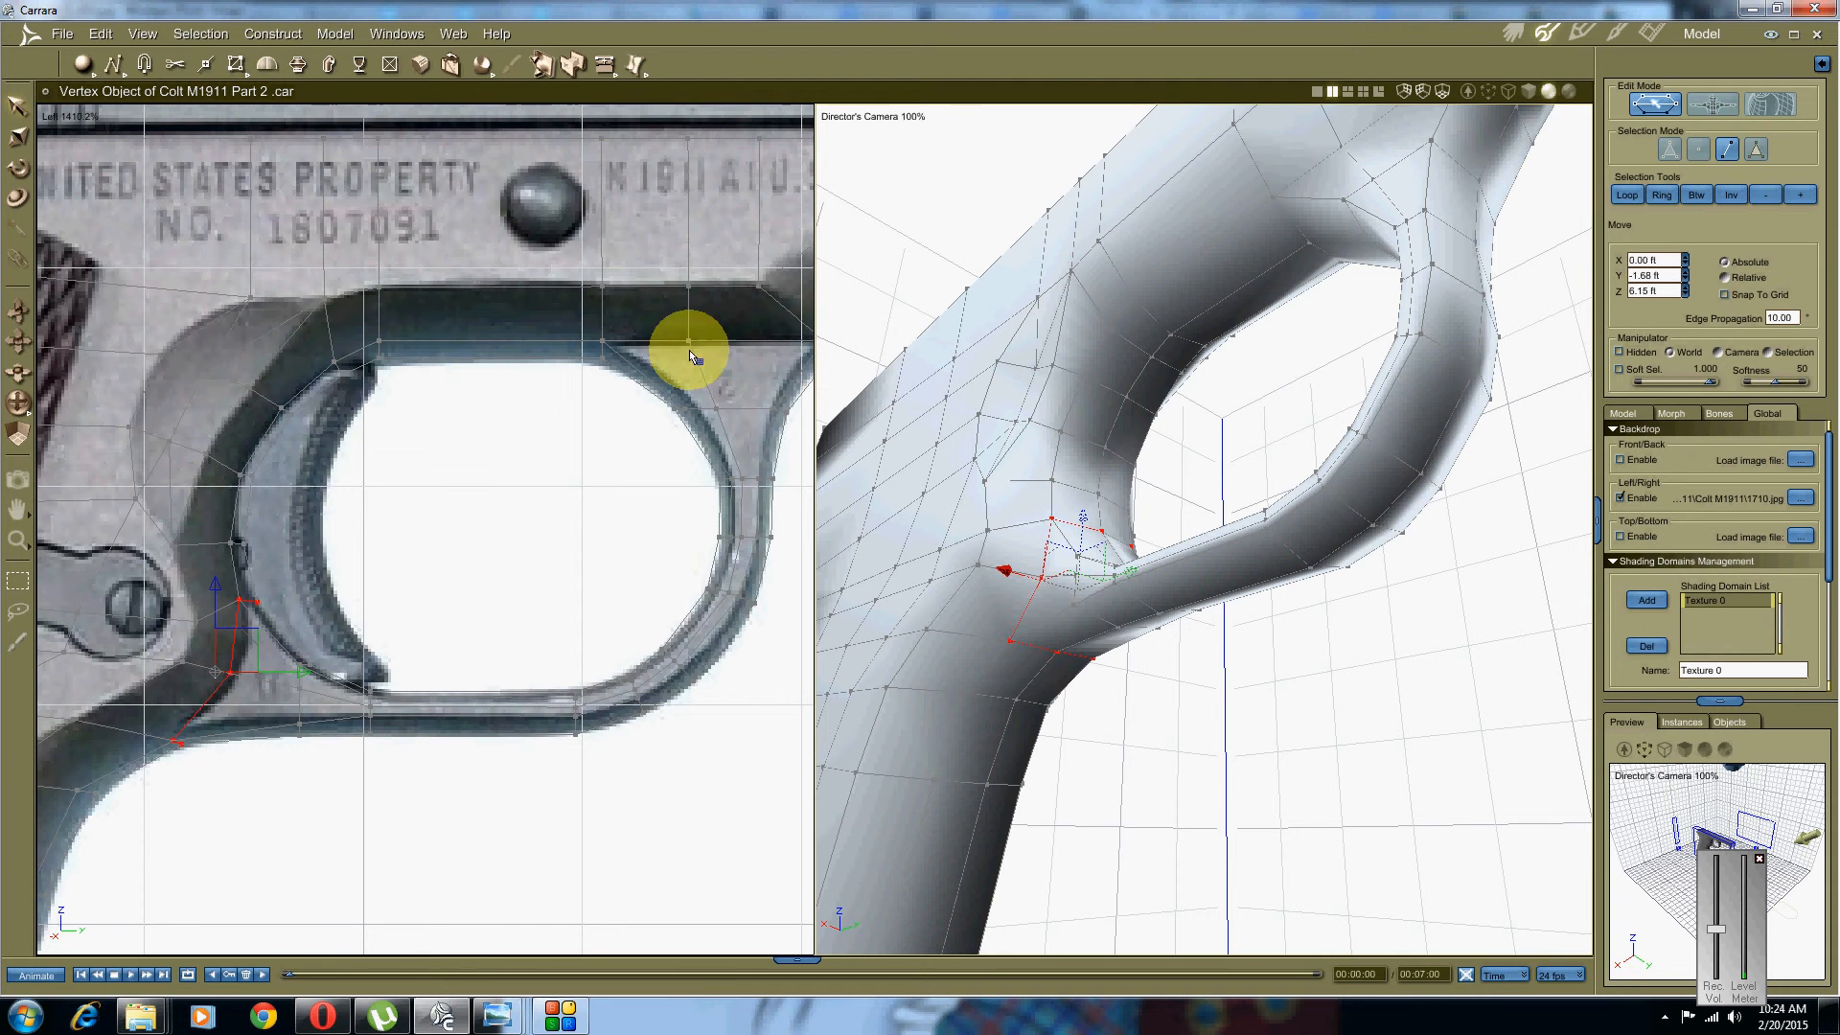
pyautogui.click(336, 34)
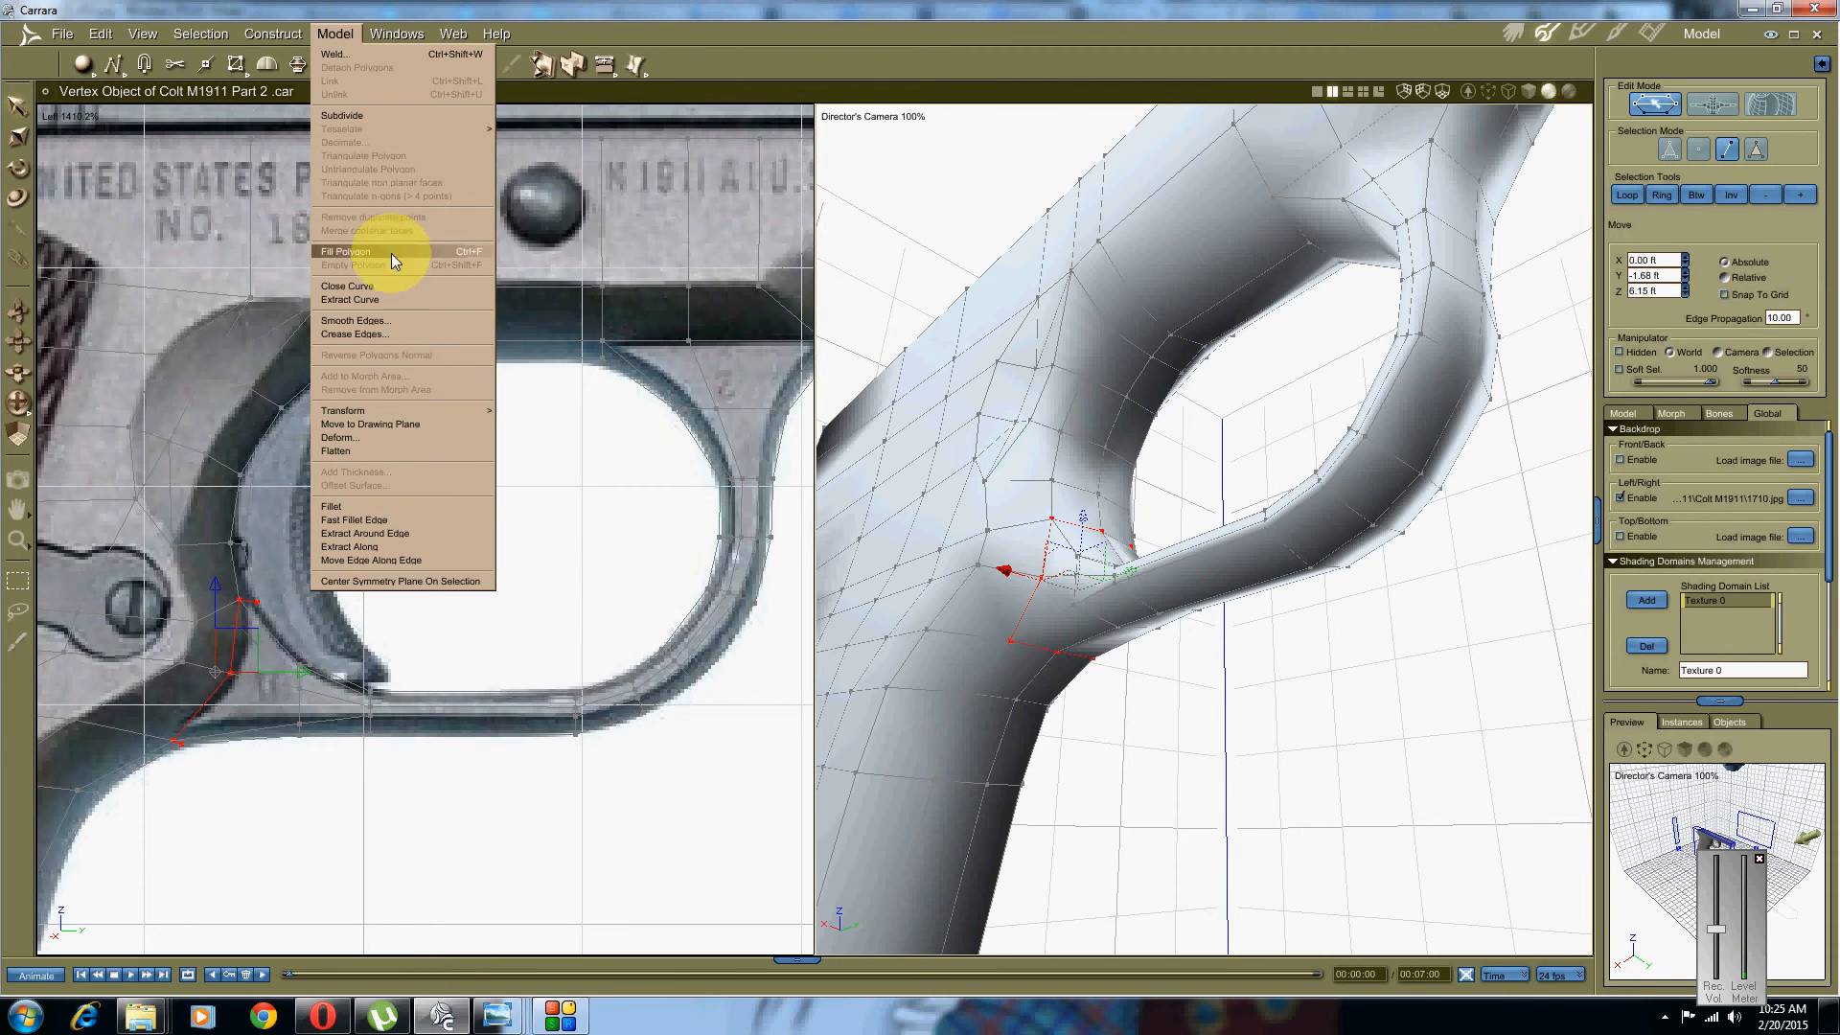
pyautogui.click(404, 334)
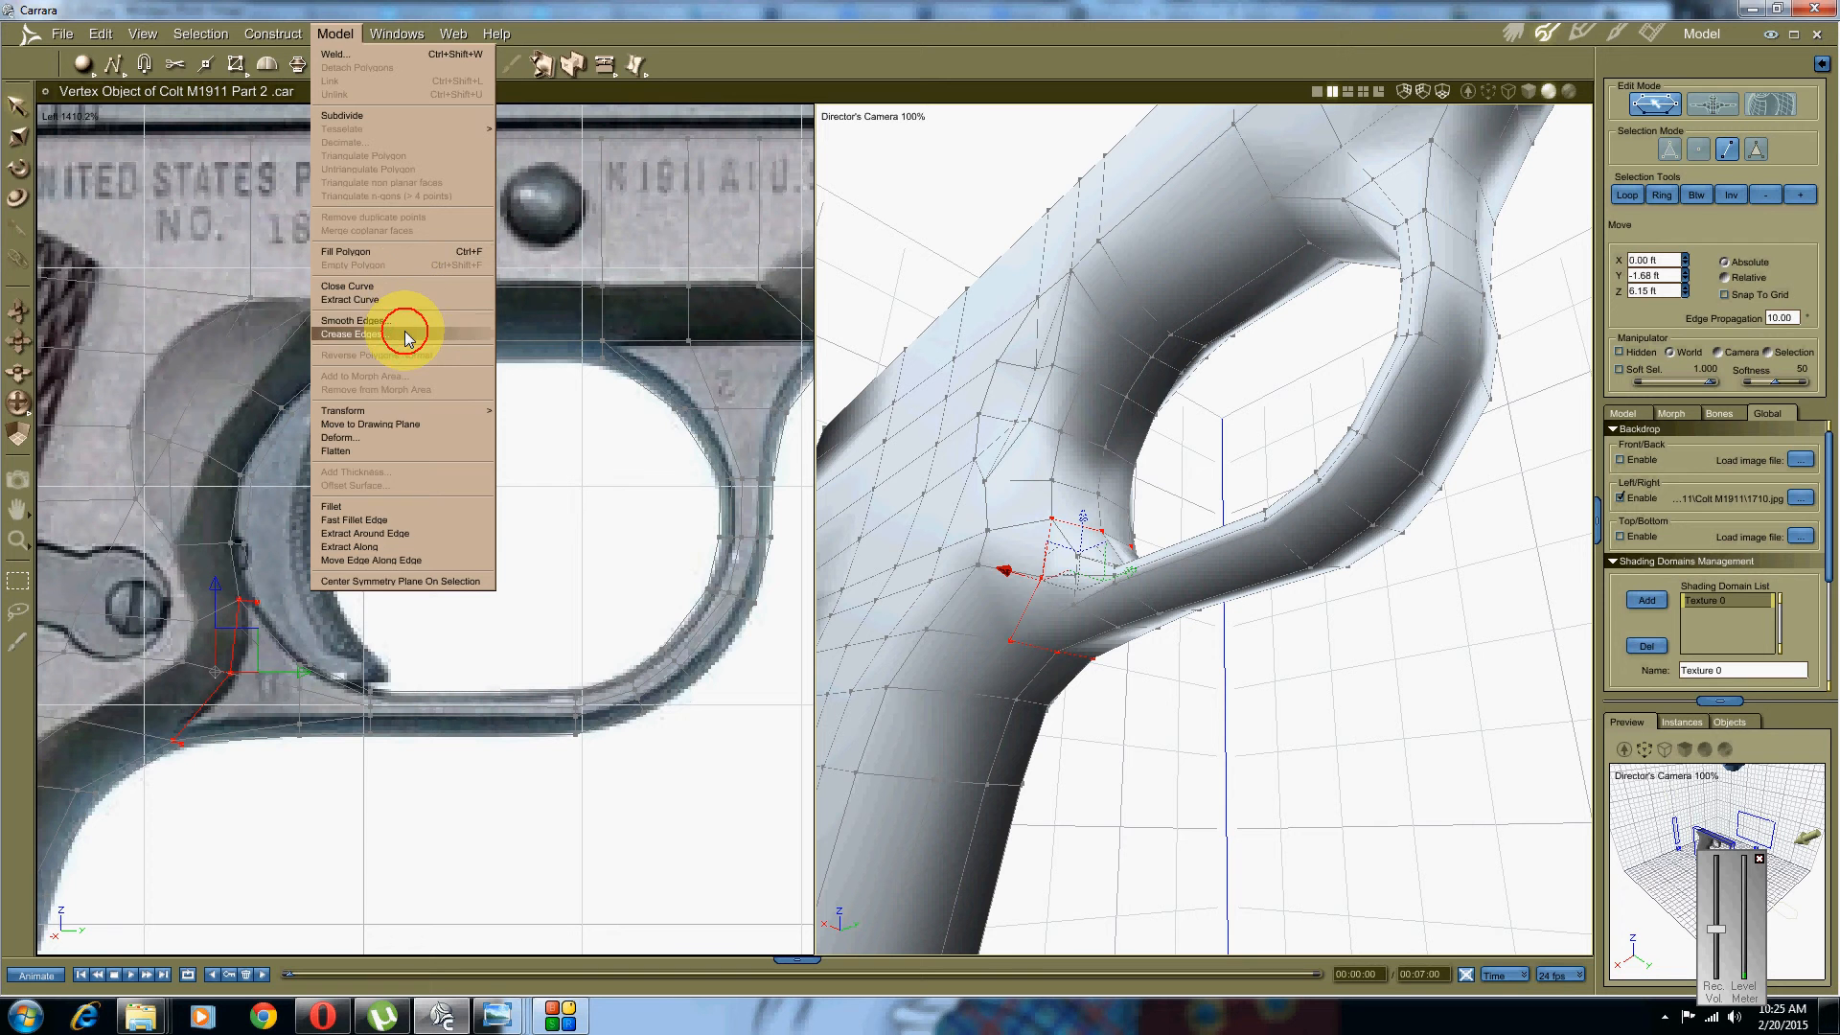
pyautogui.click(940, 587)
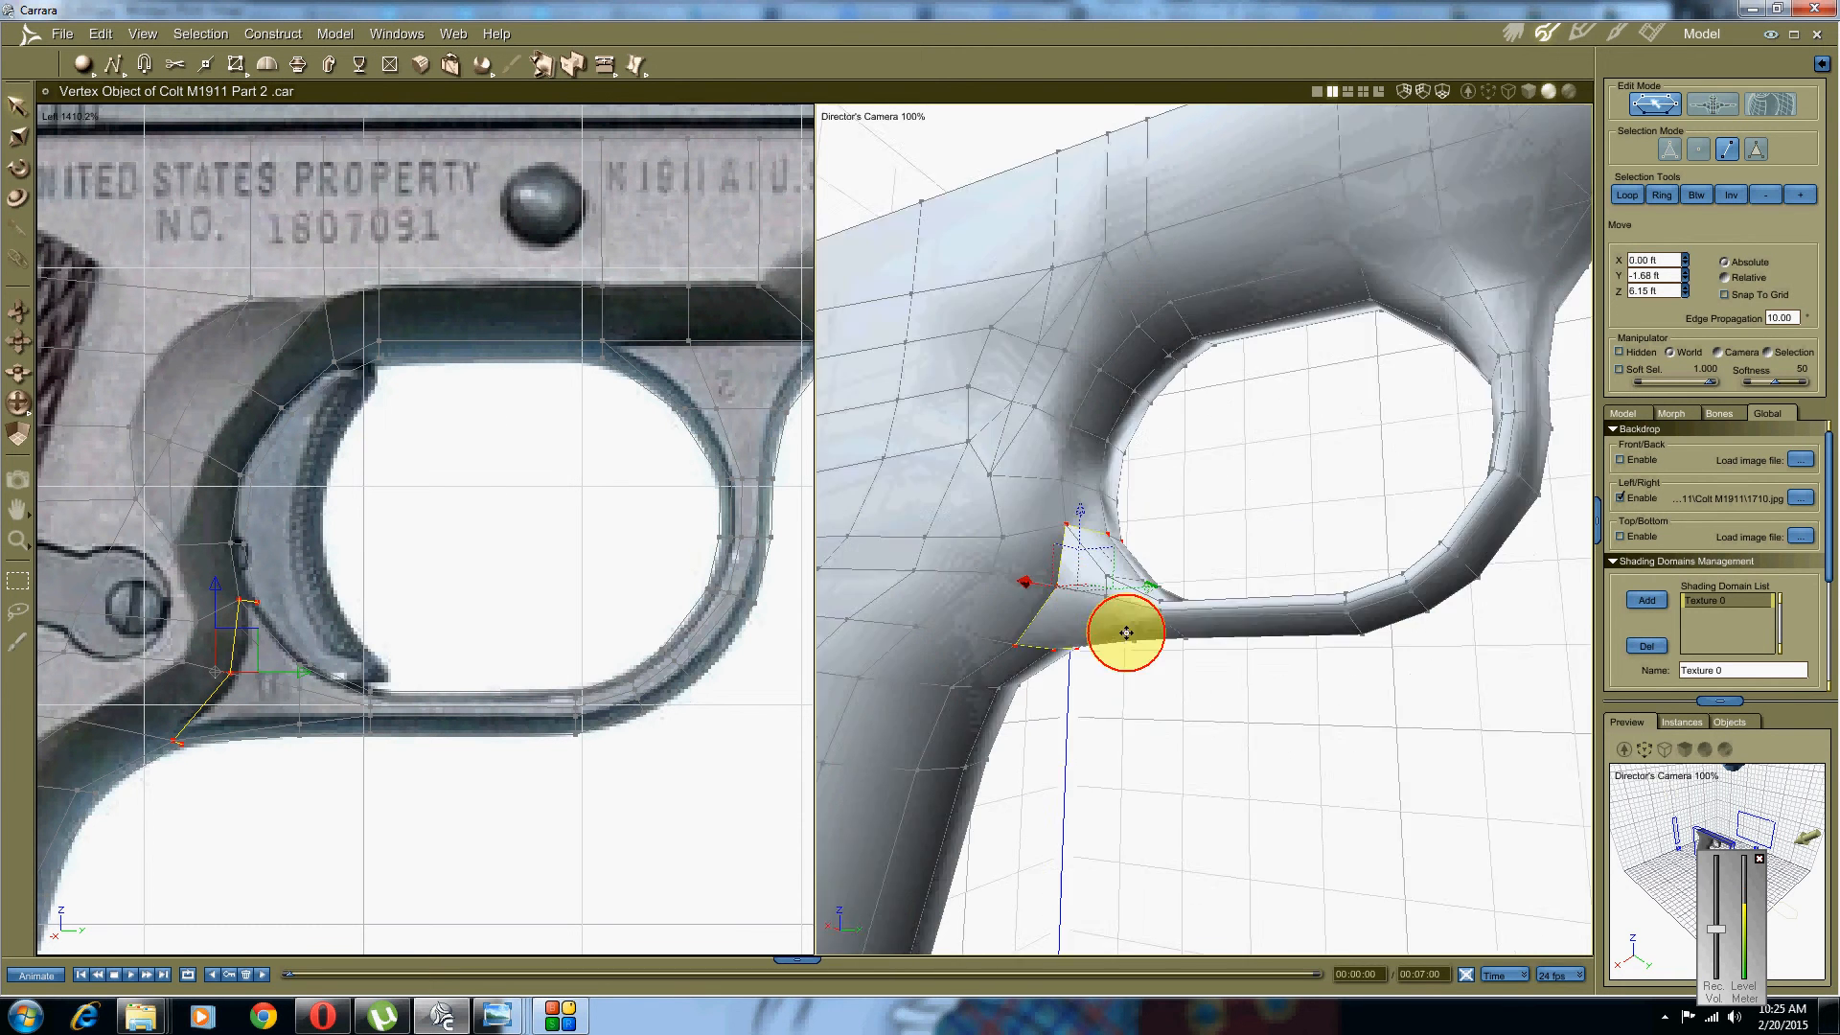
pyautogui.moveTo(1126, 632); pyautogui.dragTo(996, 674, button='middle')
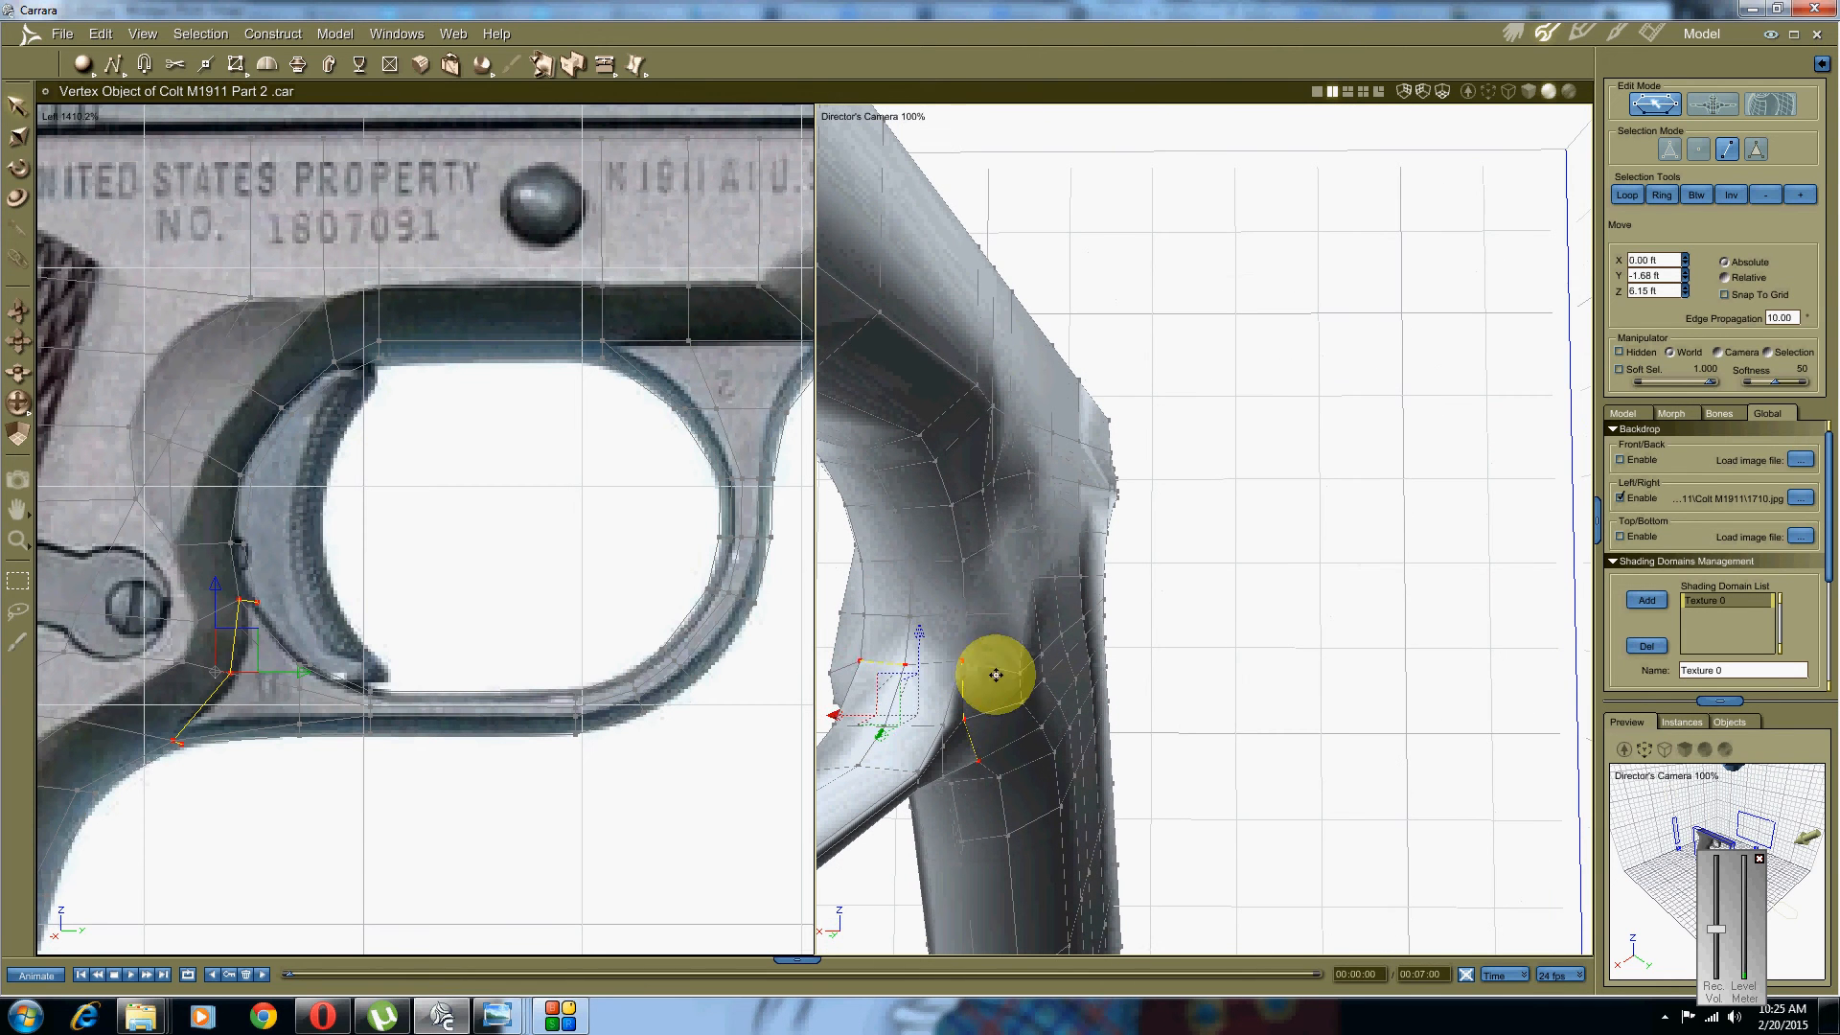
# Step: Crease one more edge where the guard meets the grip
pyautogui.click(998, 677)
pyautogui.click(926, 660)
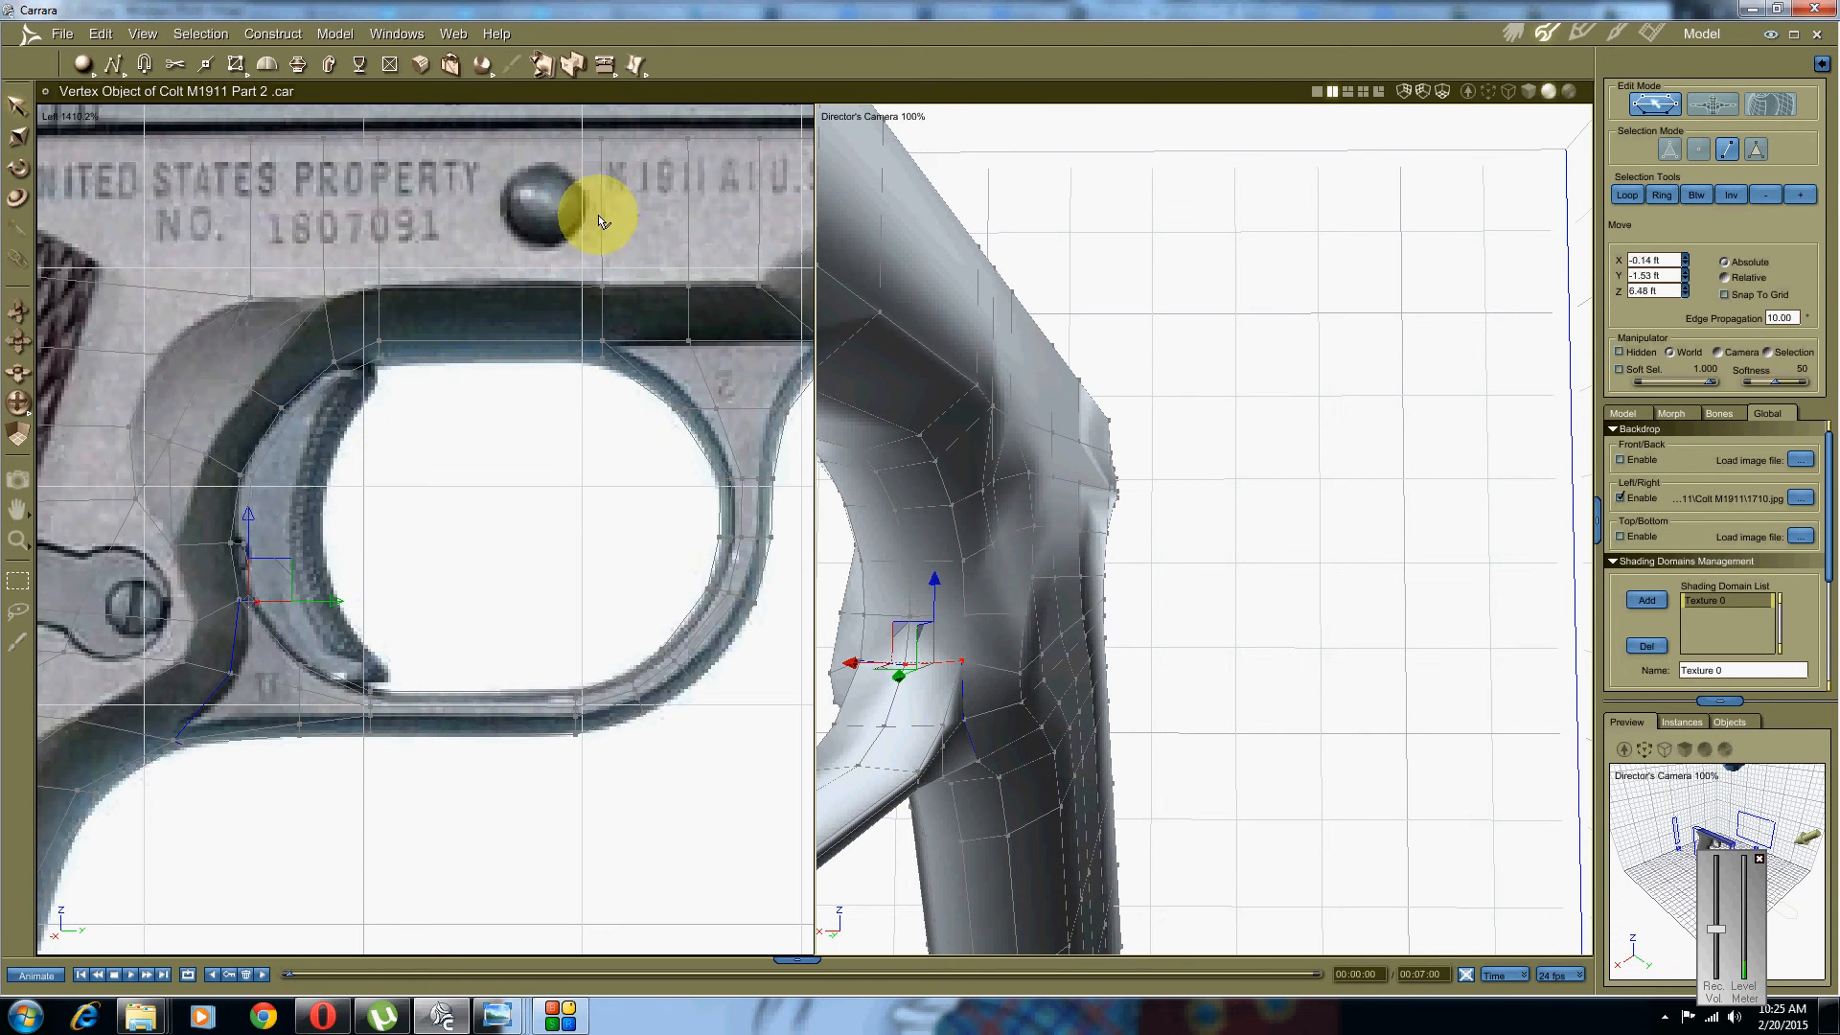
pyautogui.click(336, 34)
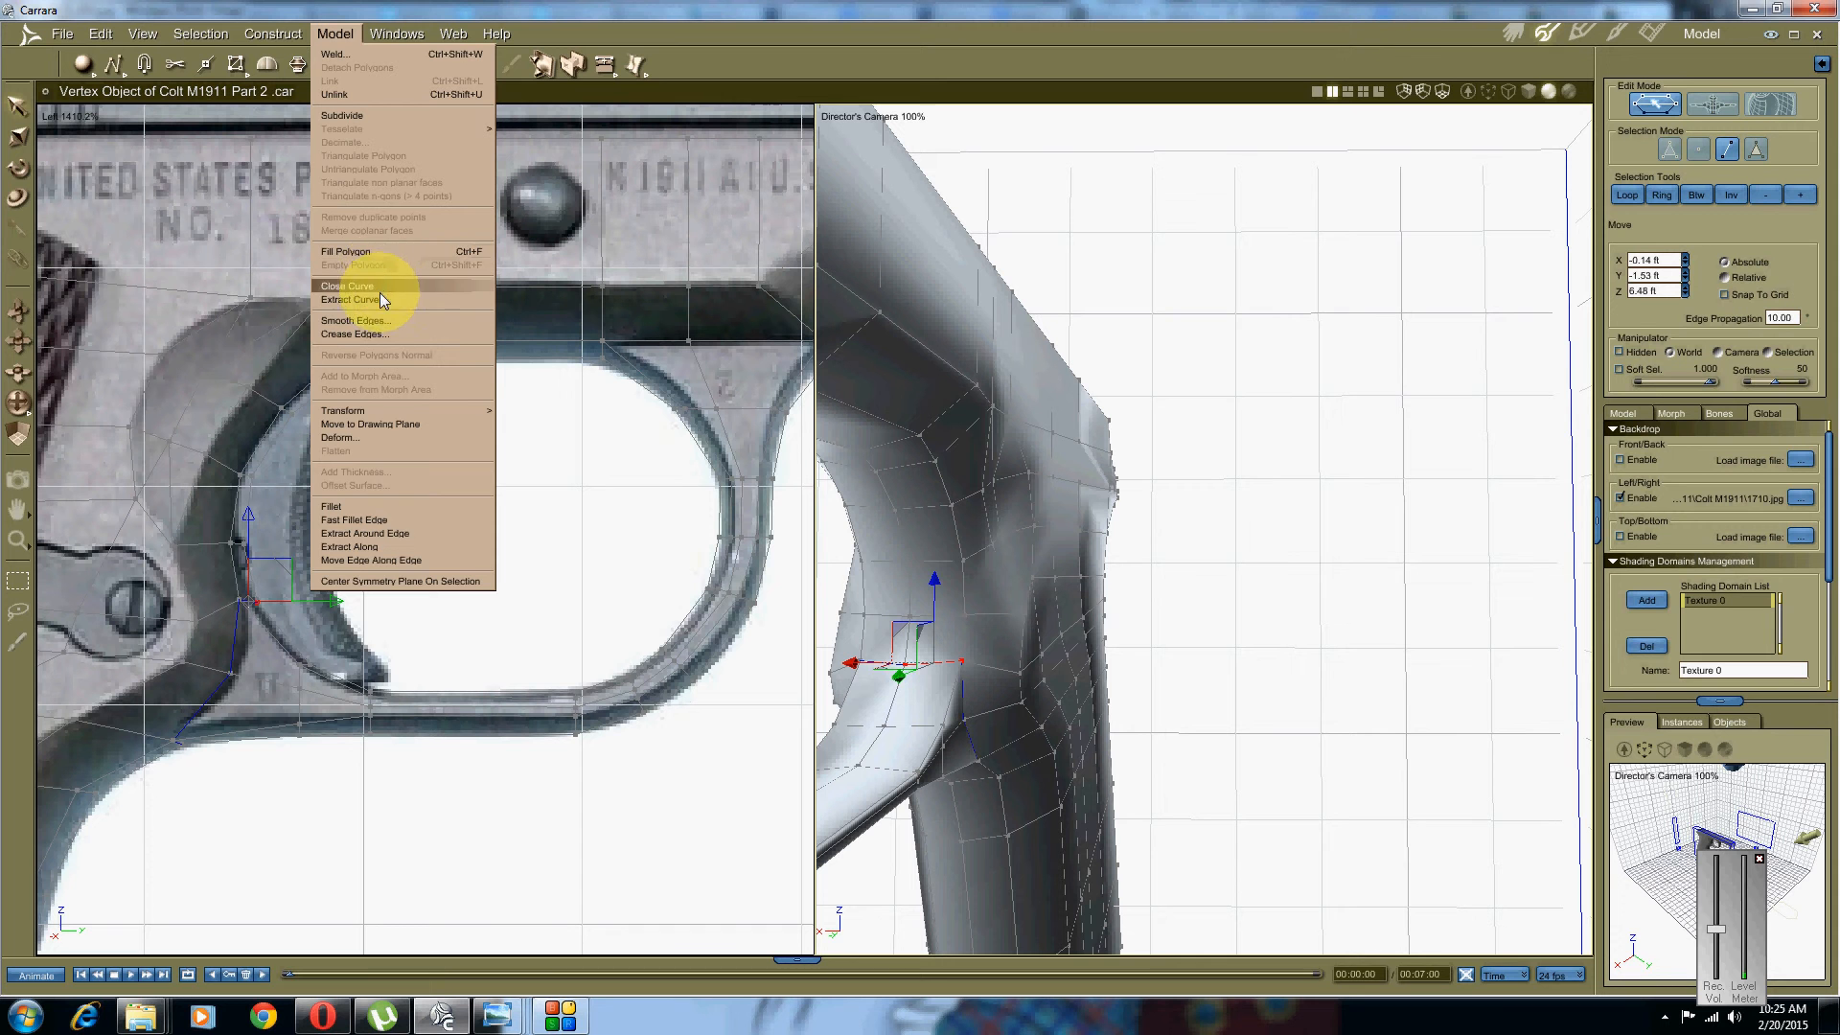
pyautogui.click(390, 334)
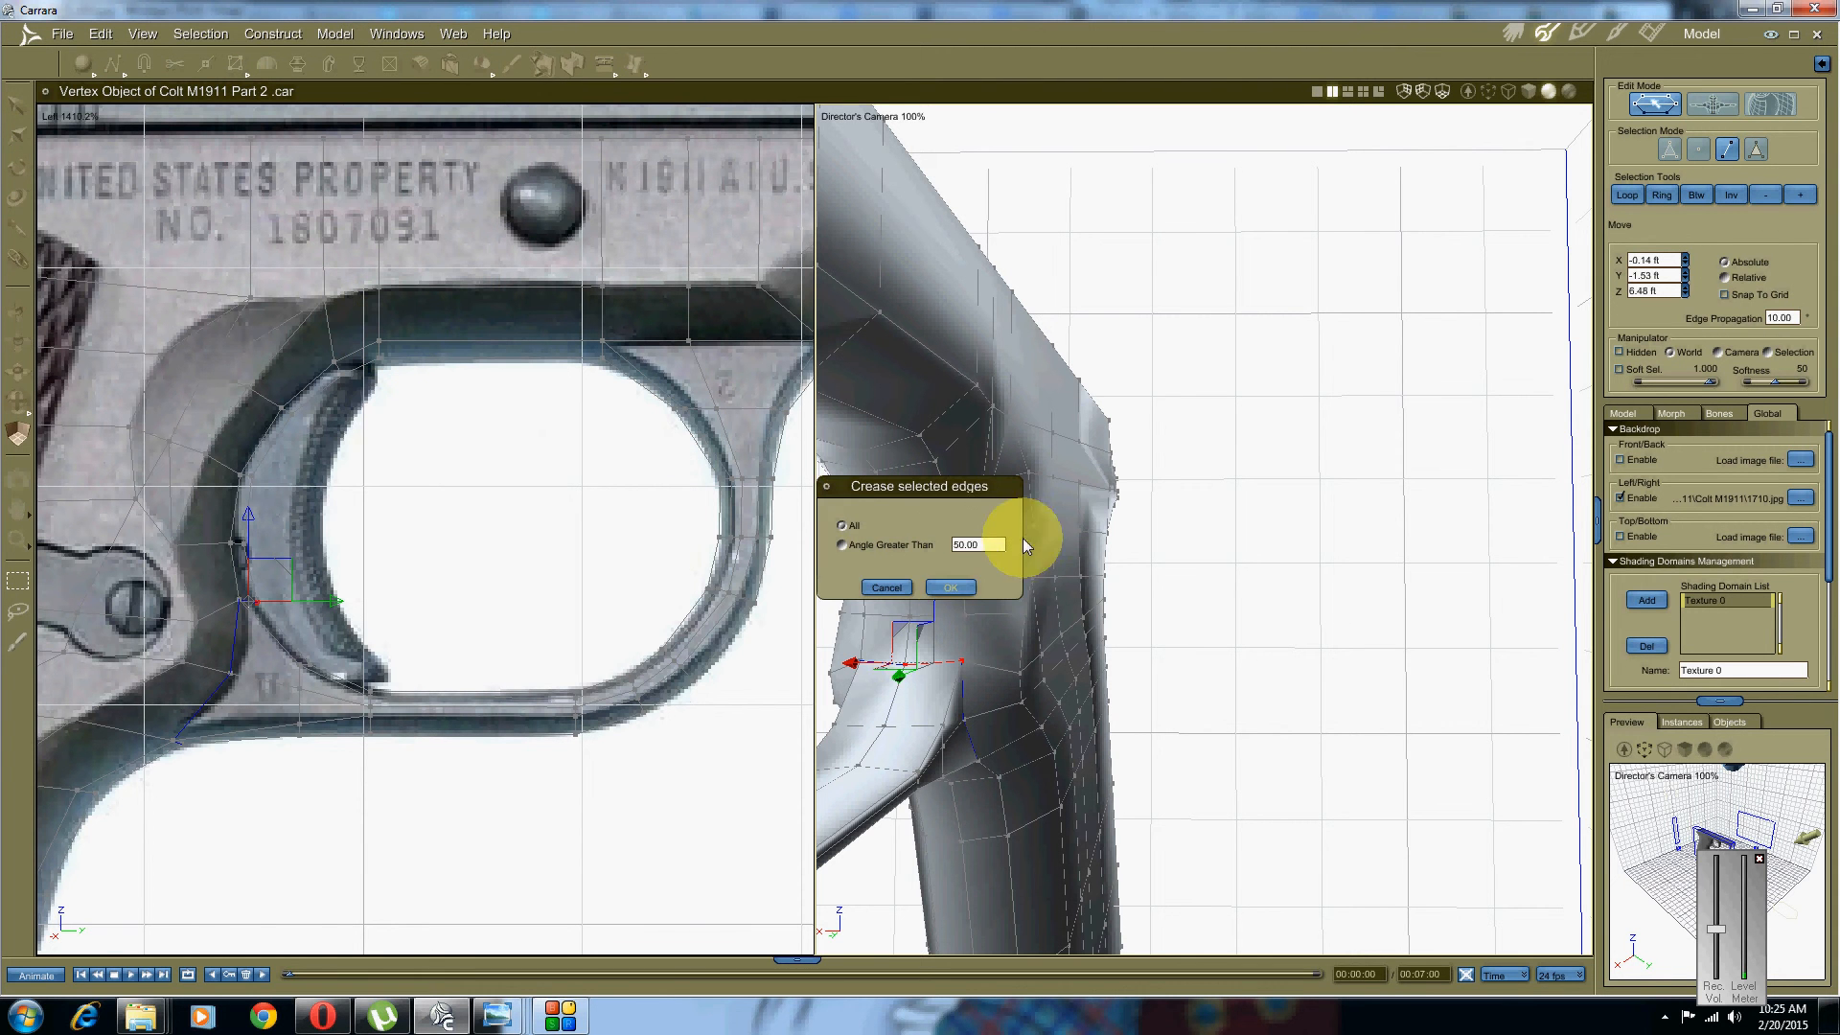
pyautogui.click(951, 587)
pyautogui.moveTo(901, 627); pyautogui.dragTo(1211, 674, button='middle')
# Step: Select the near-side edges where the top of the trigger guard meets the frame
pyautogui.click(1418, 746)
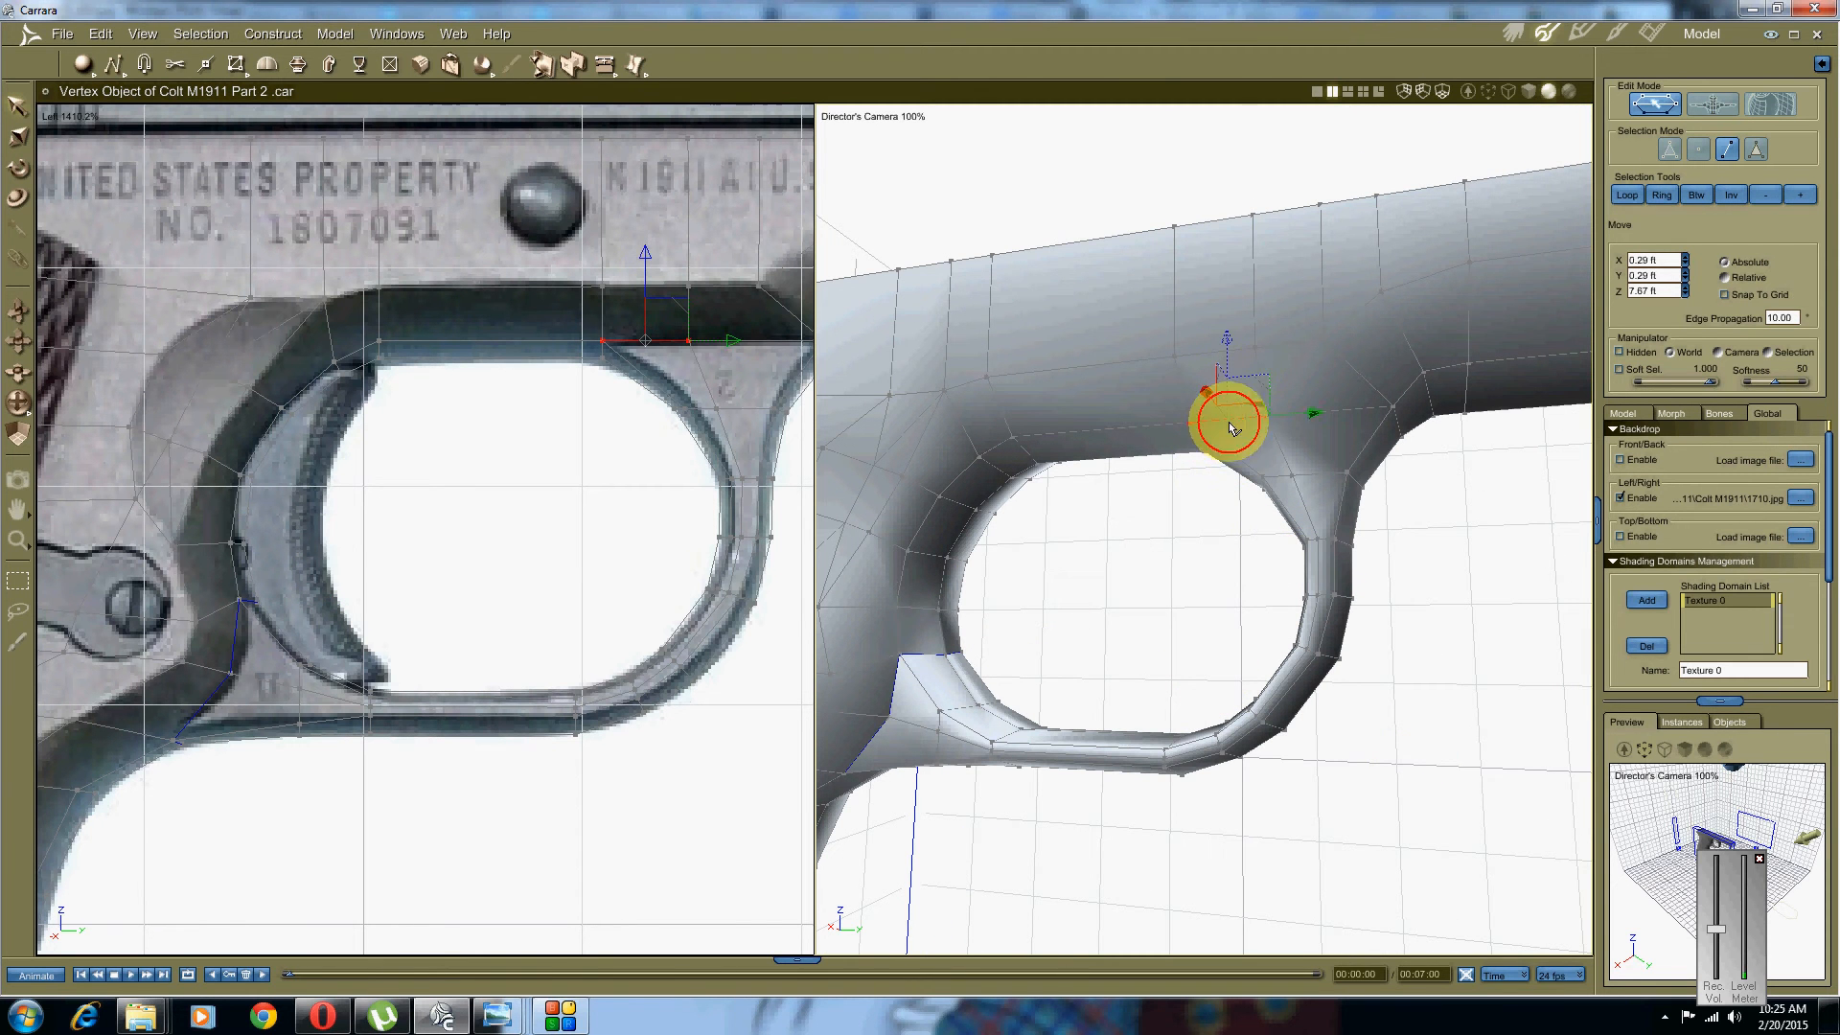
pyautogui.moveTo(1360, 408); pyautogui.dragTo(1314, 398, button='middle')
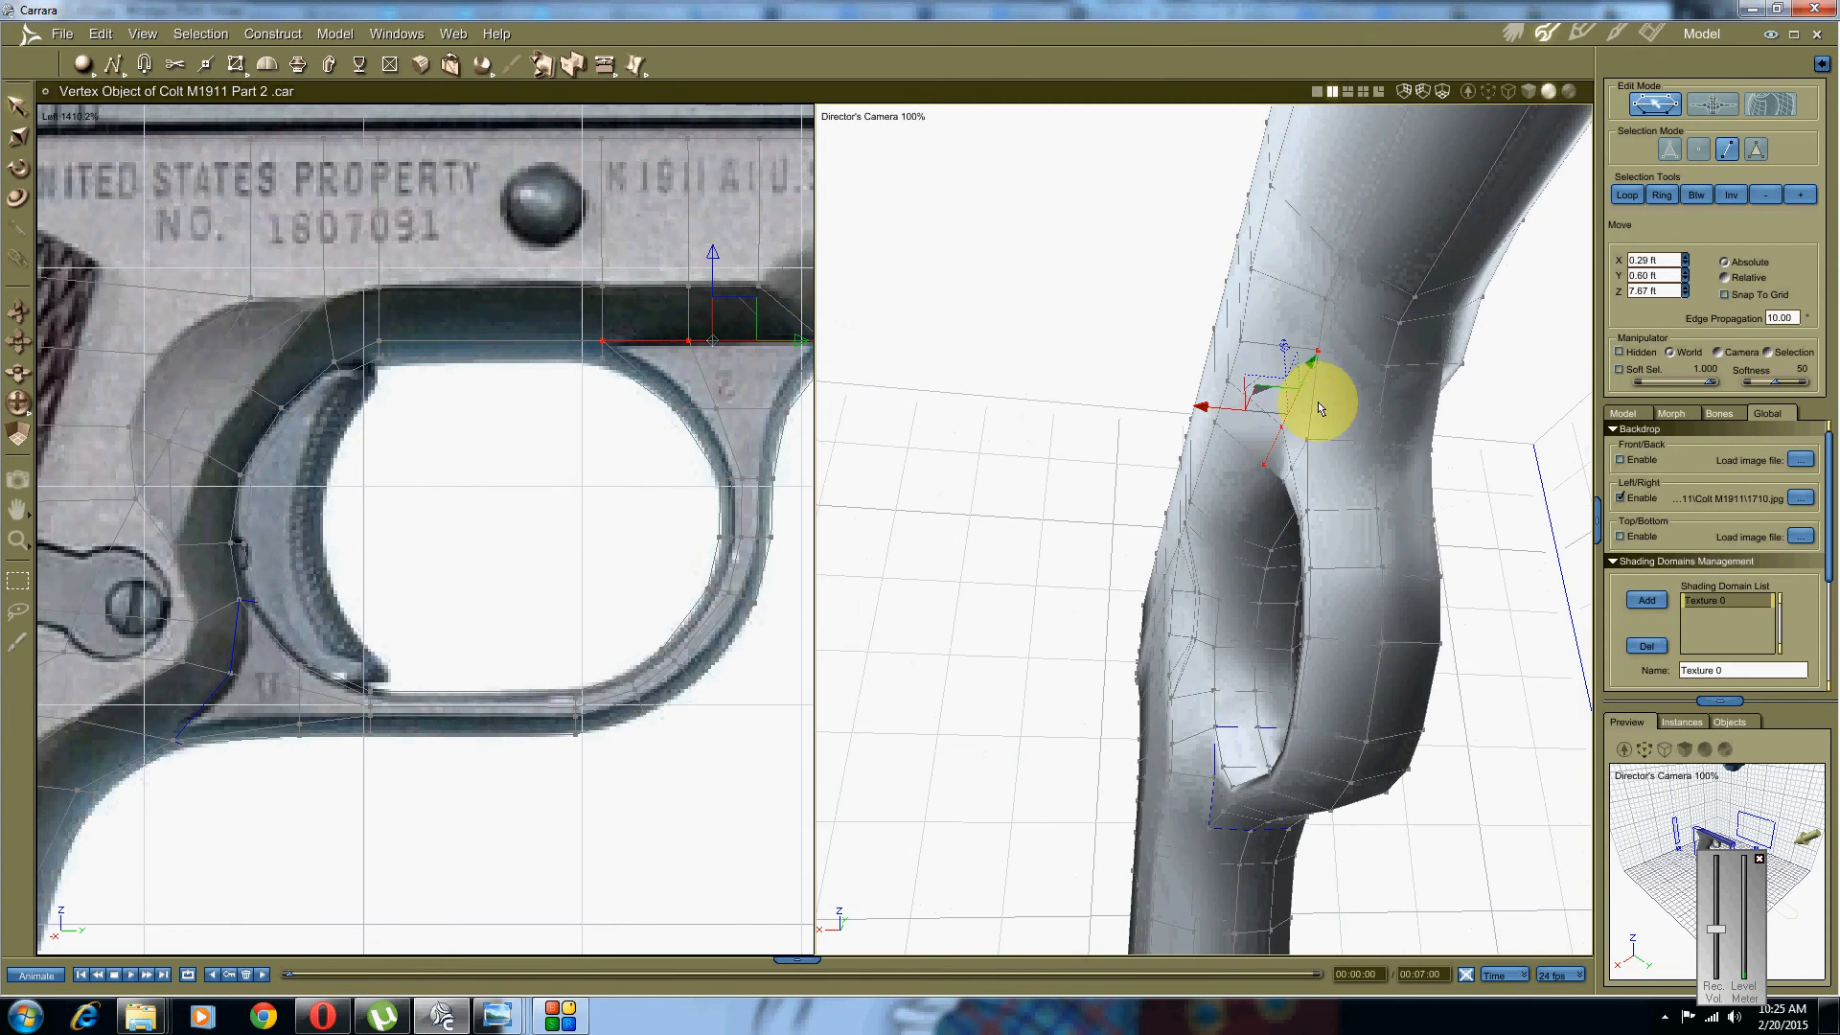
pyautogui.click(1415, 369)
pyautogui.moveTo(1096, 440); pyautogui.dragTo(861, 452, button='middle')
pyautogui.click(1267, 398)
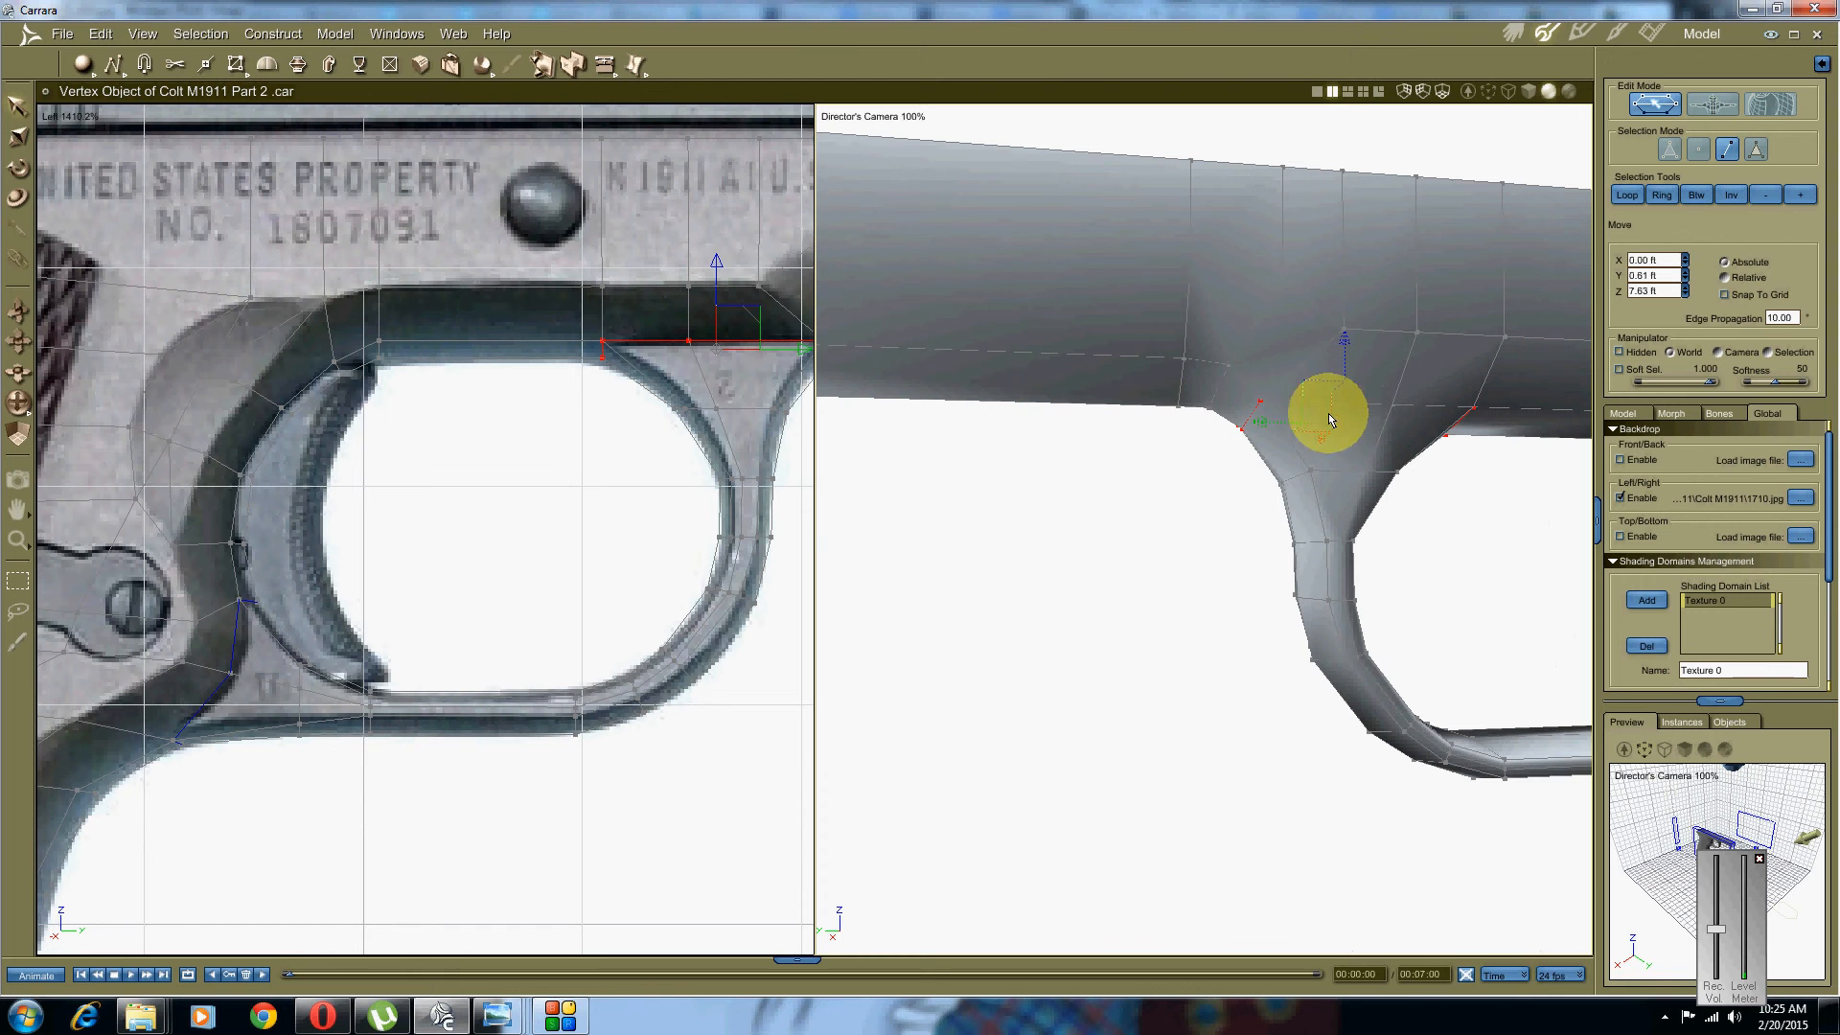
pyautogui.keyDown('shift'); pyautogui.click(1362, 403); pyautogui.keyUp('shift')
pyautogui.keyDown('shift'); pyautogui.click(1406, 406); pyautogui.keyUp('shift')
pyautogui.moveTo(1010, 522); pyautogui.dragTo(1232, 526, button='middle')
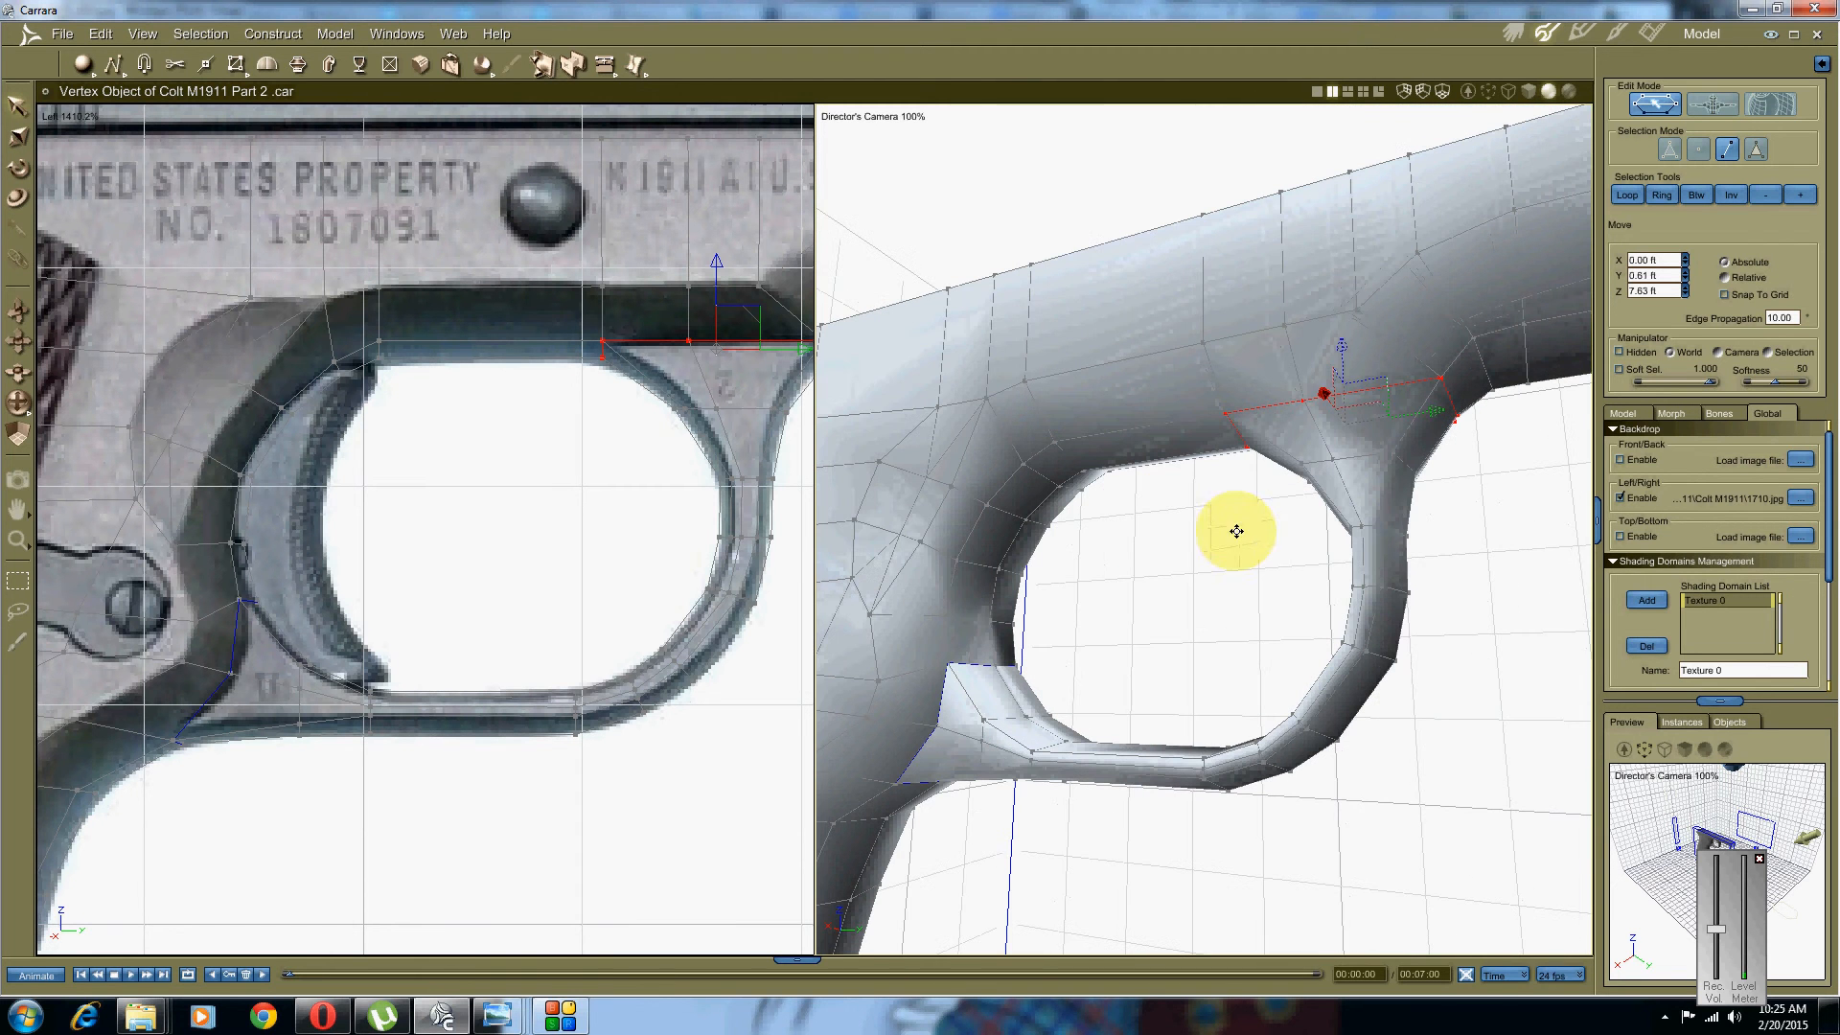
# Step: Crease those top-of-guard edges, then deselect and zoom out to the whole frame
pyautogui.click(334, 33)
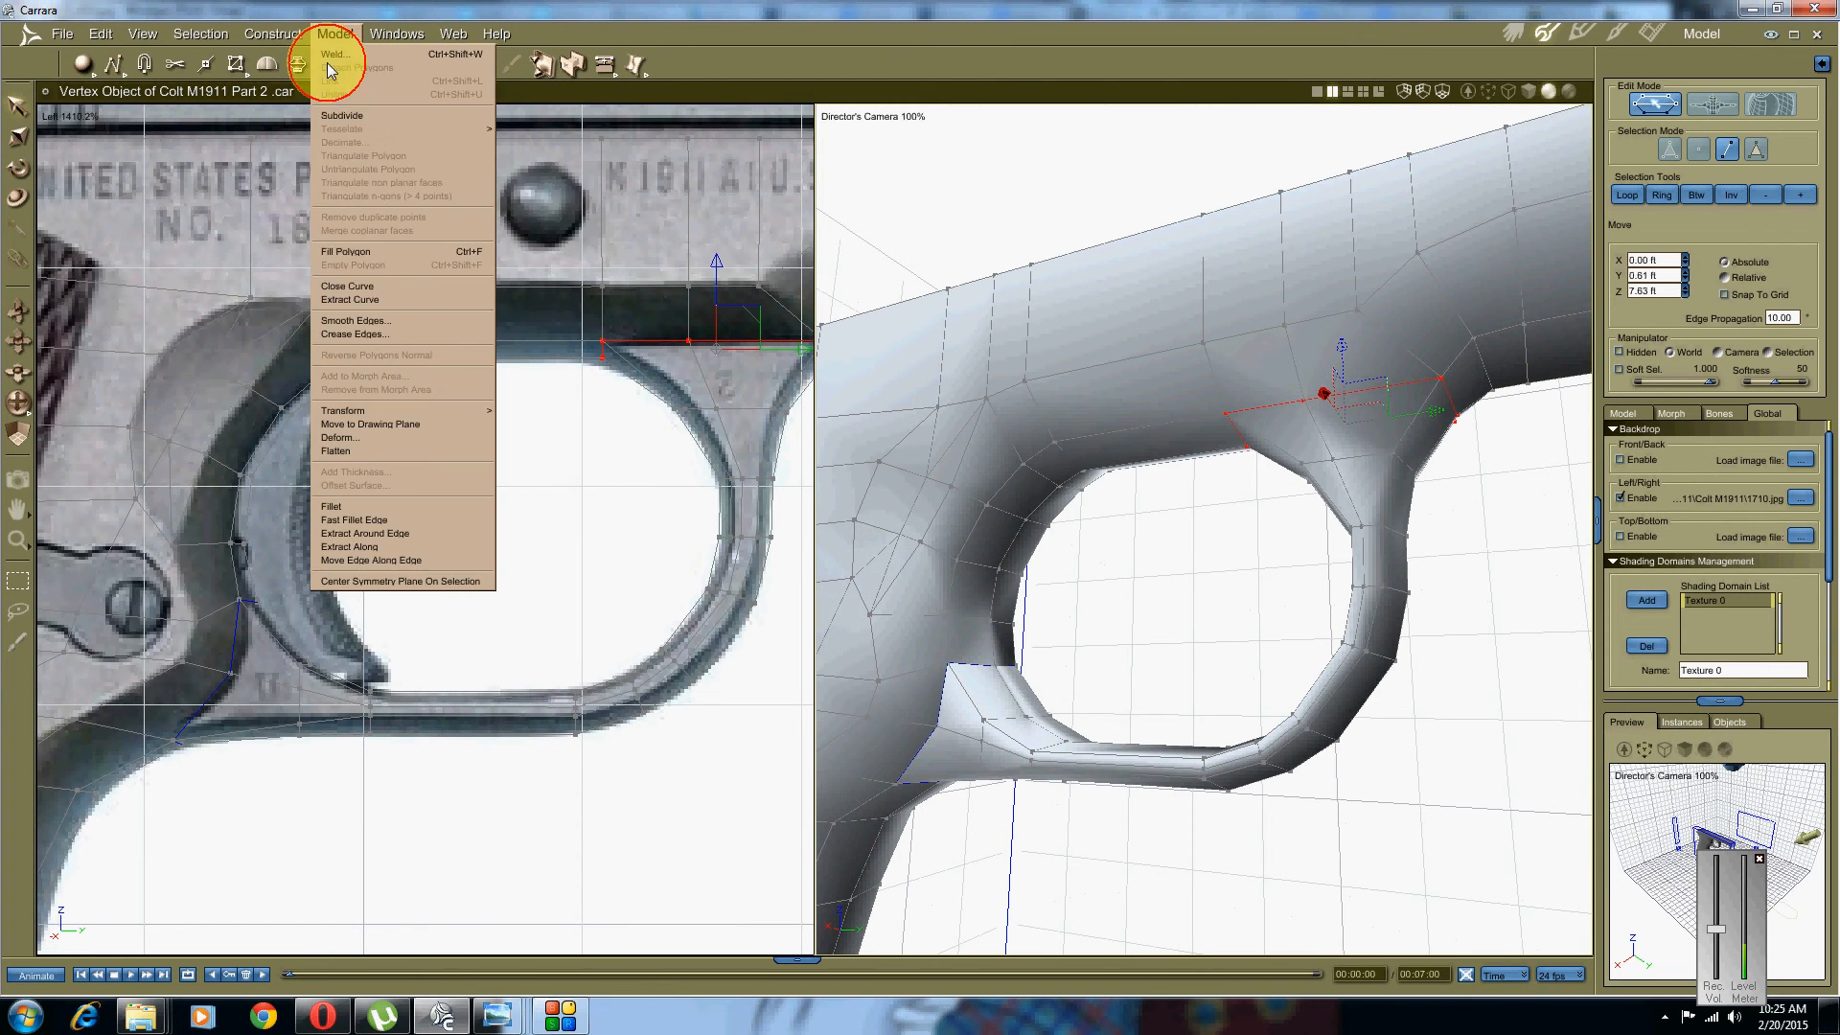
pyautogui.click(341, 333)
pyautogui.click(962, 587)
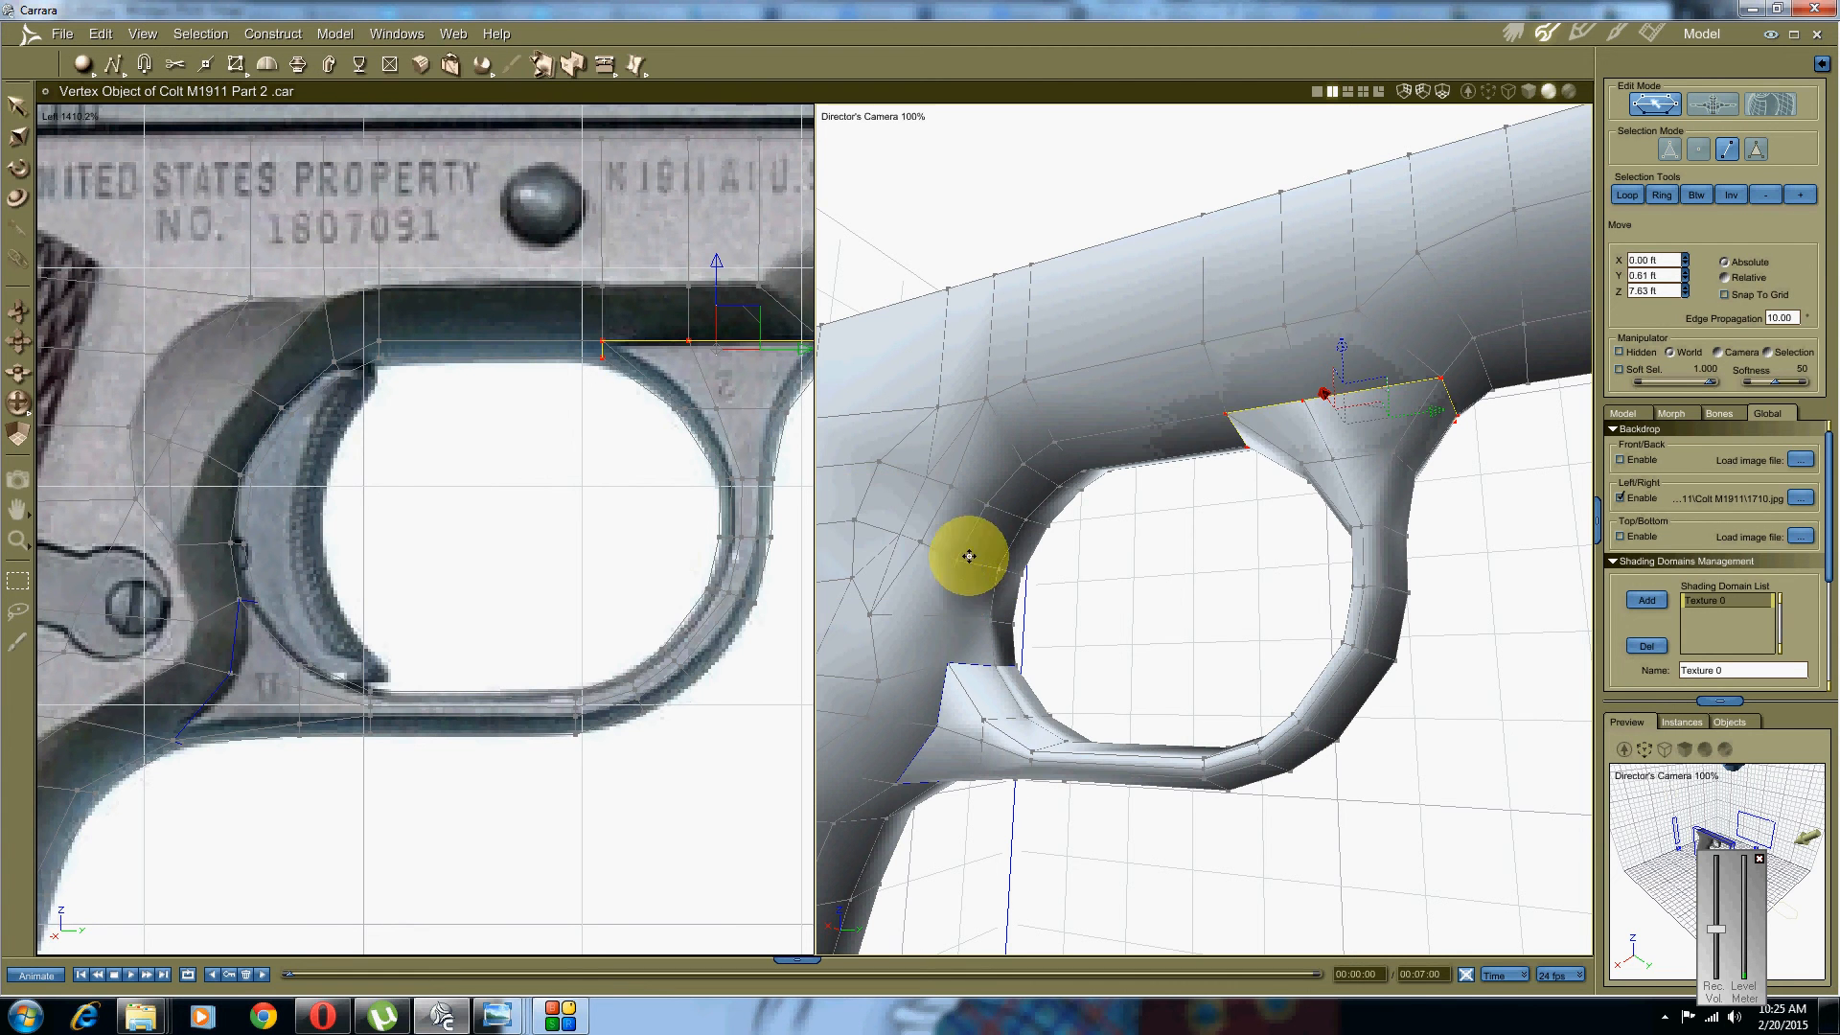
pyautogui.moveTo(1060, 520); pyautogui.dragTo(1173, 556, button='middle')
pyautogui.click(1205, 593)
pyautogui.scroll(-3, 1188, 490)
pyautogui.scroll(-5, 1187, 491)
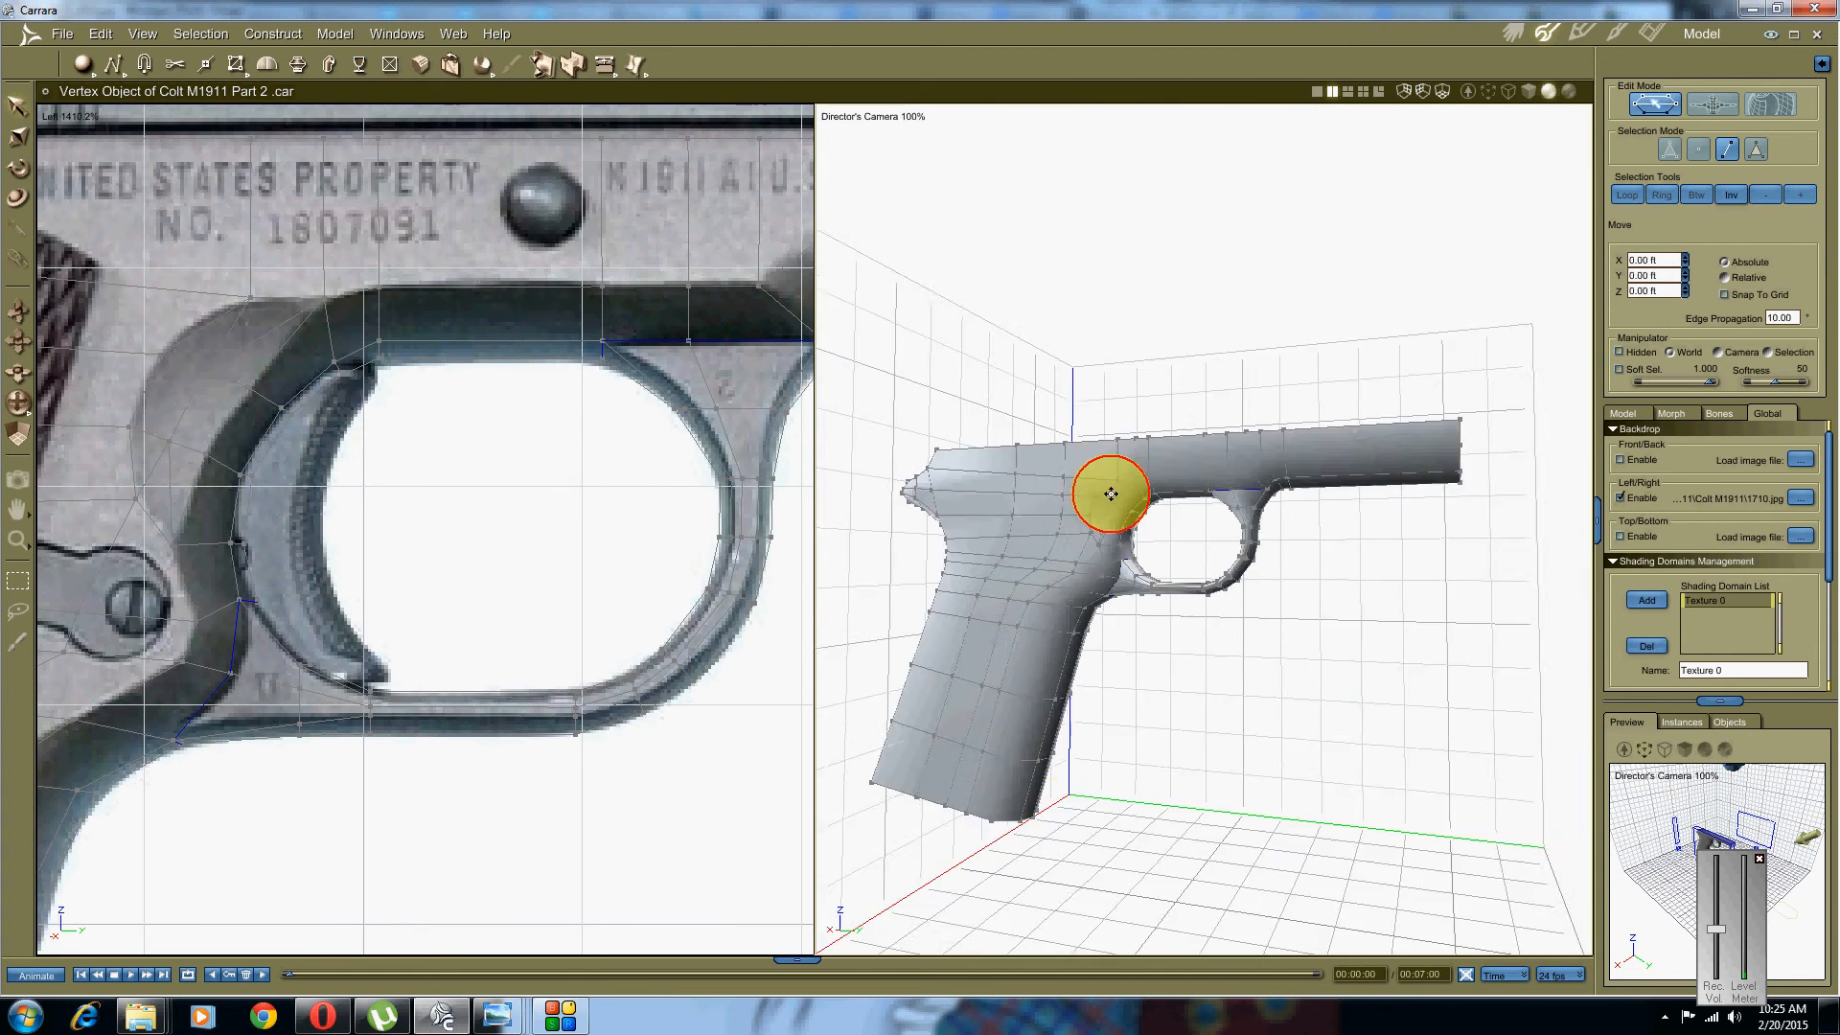
# Step: Select every edge of the frame with Ctrl+A, apply Smooth Edges with All, then deselect
pyautogui.moveTo(1101, 485); pyautogui.dragTo(1191, 492, button='middle')
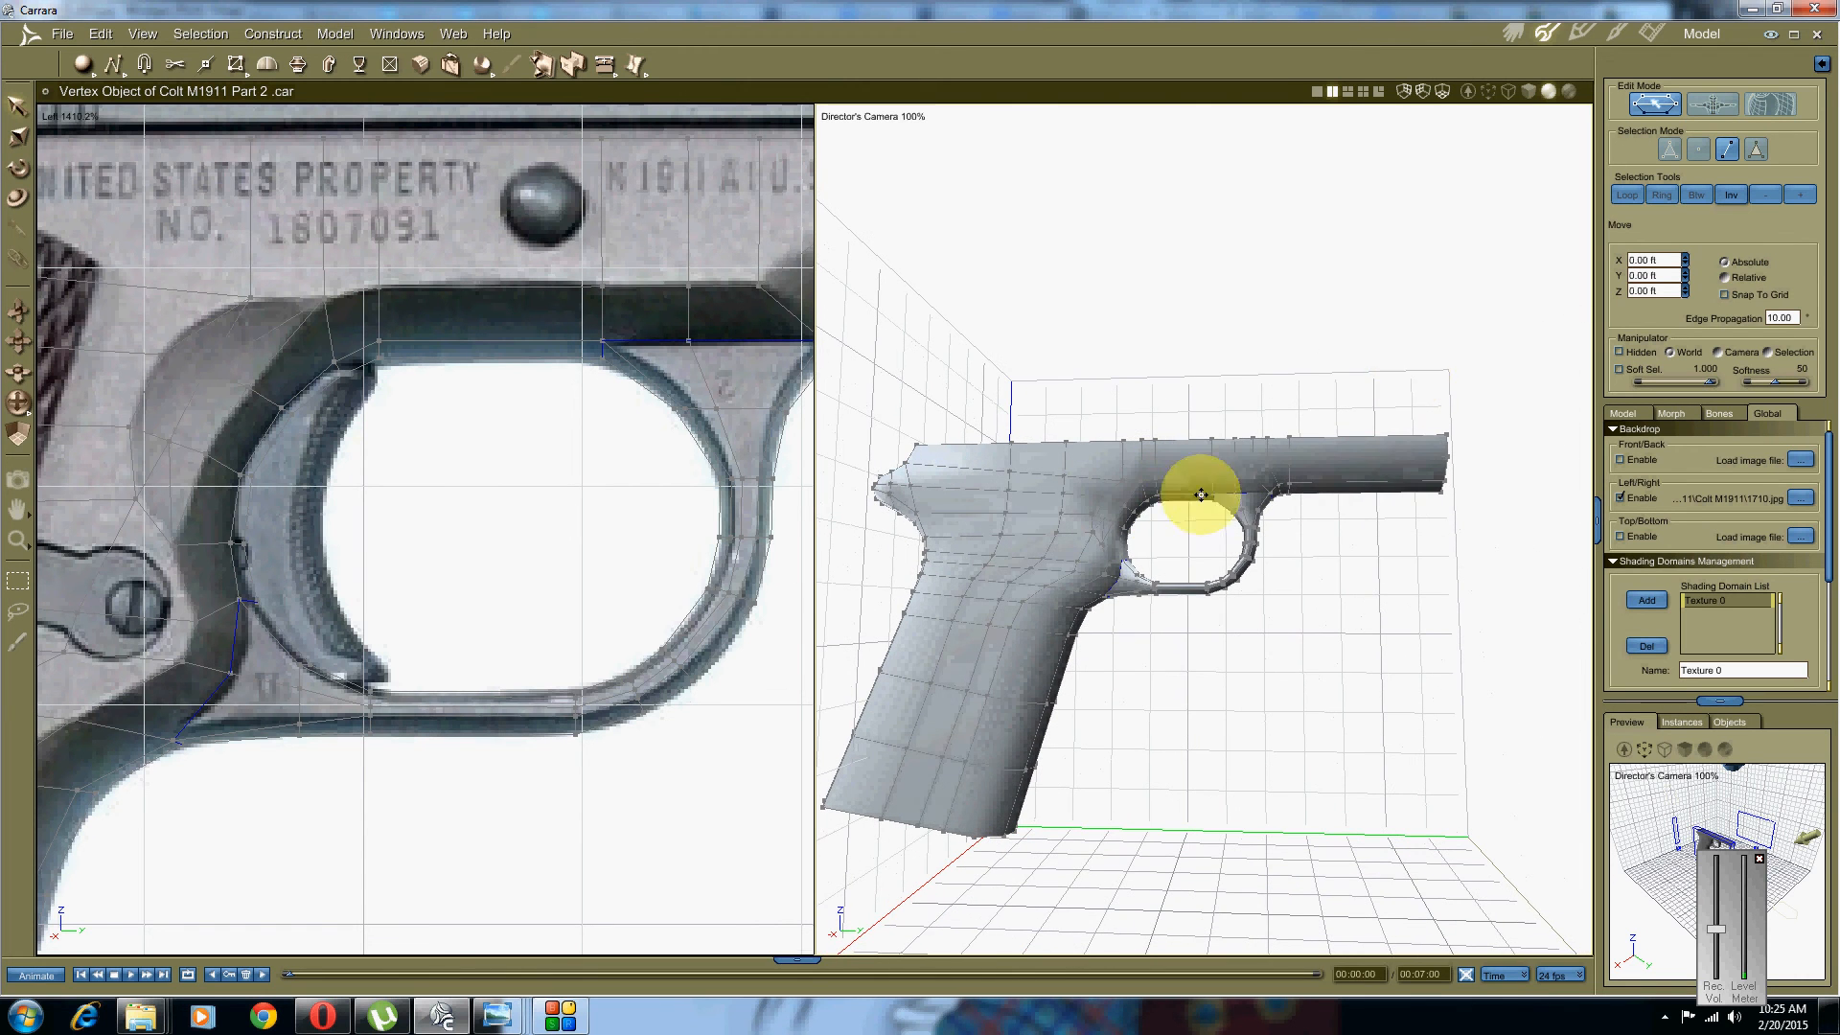
pyautogui.hotkey('ctrl', 'a')
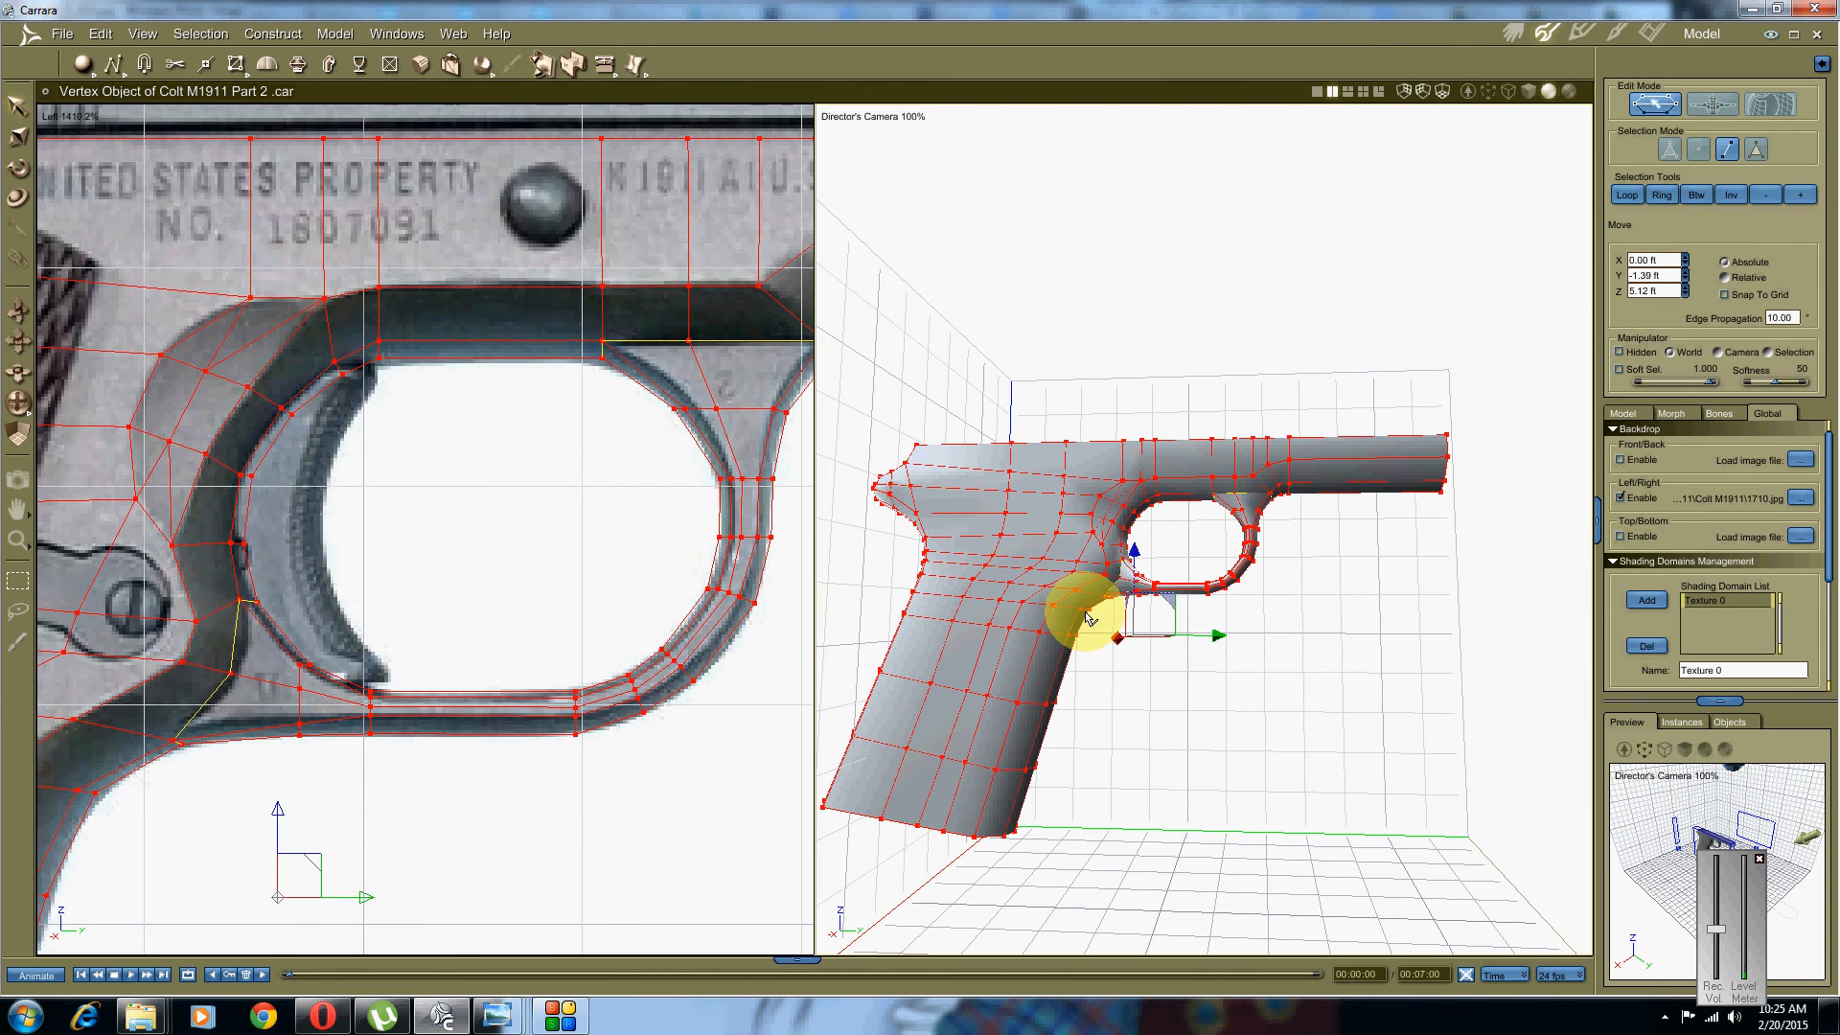
pyautogui.click(1306, 320)
pyautogui.click(1758, 149)
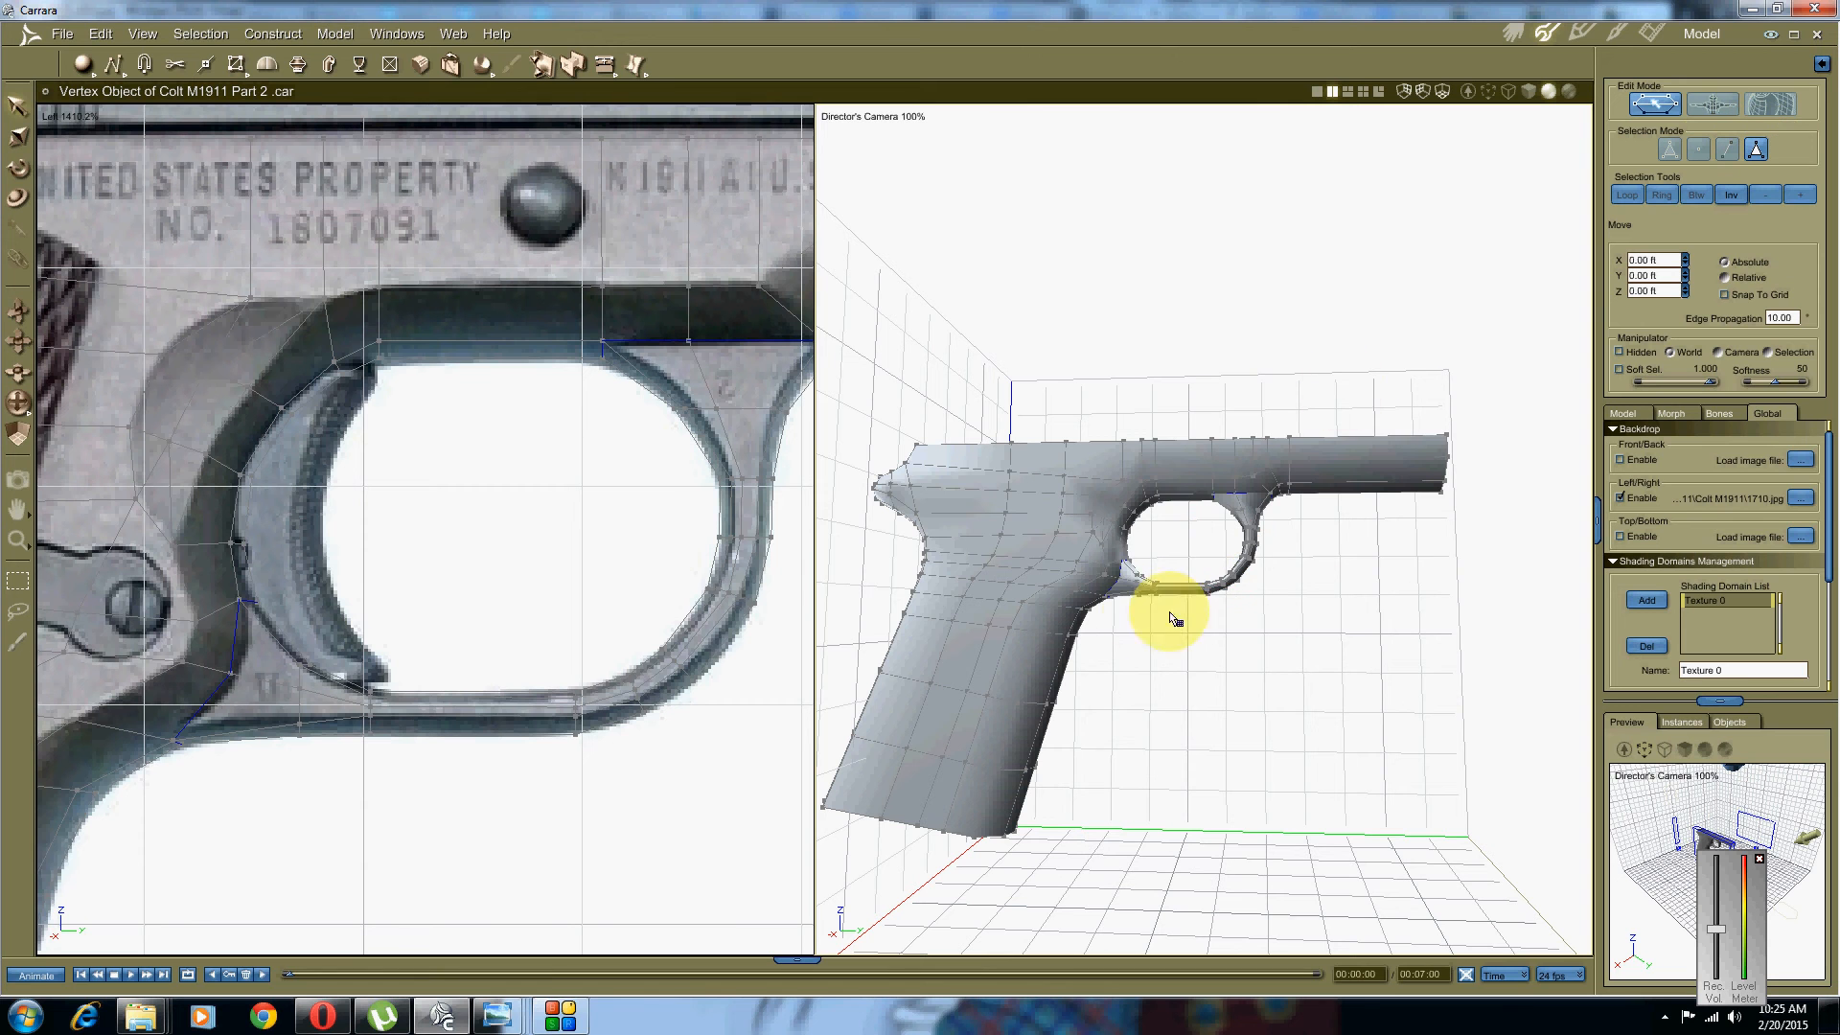
pyautogui.hotkey('ctrl', 'a')
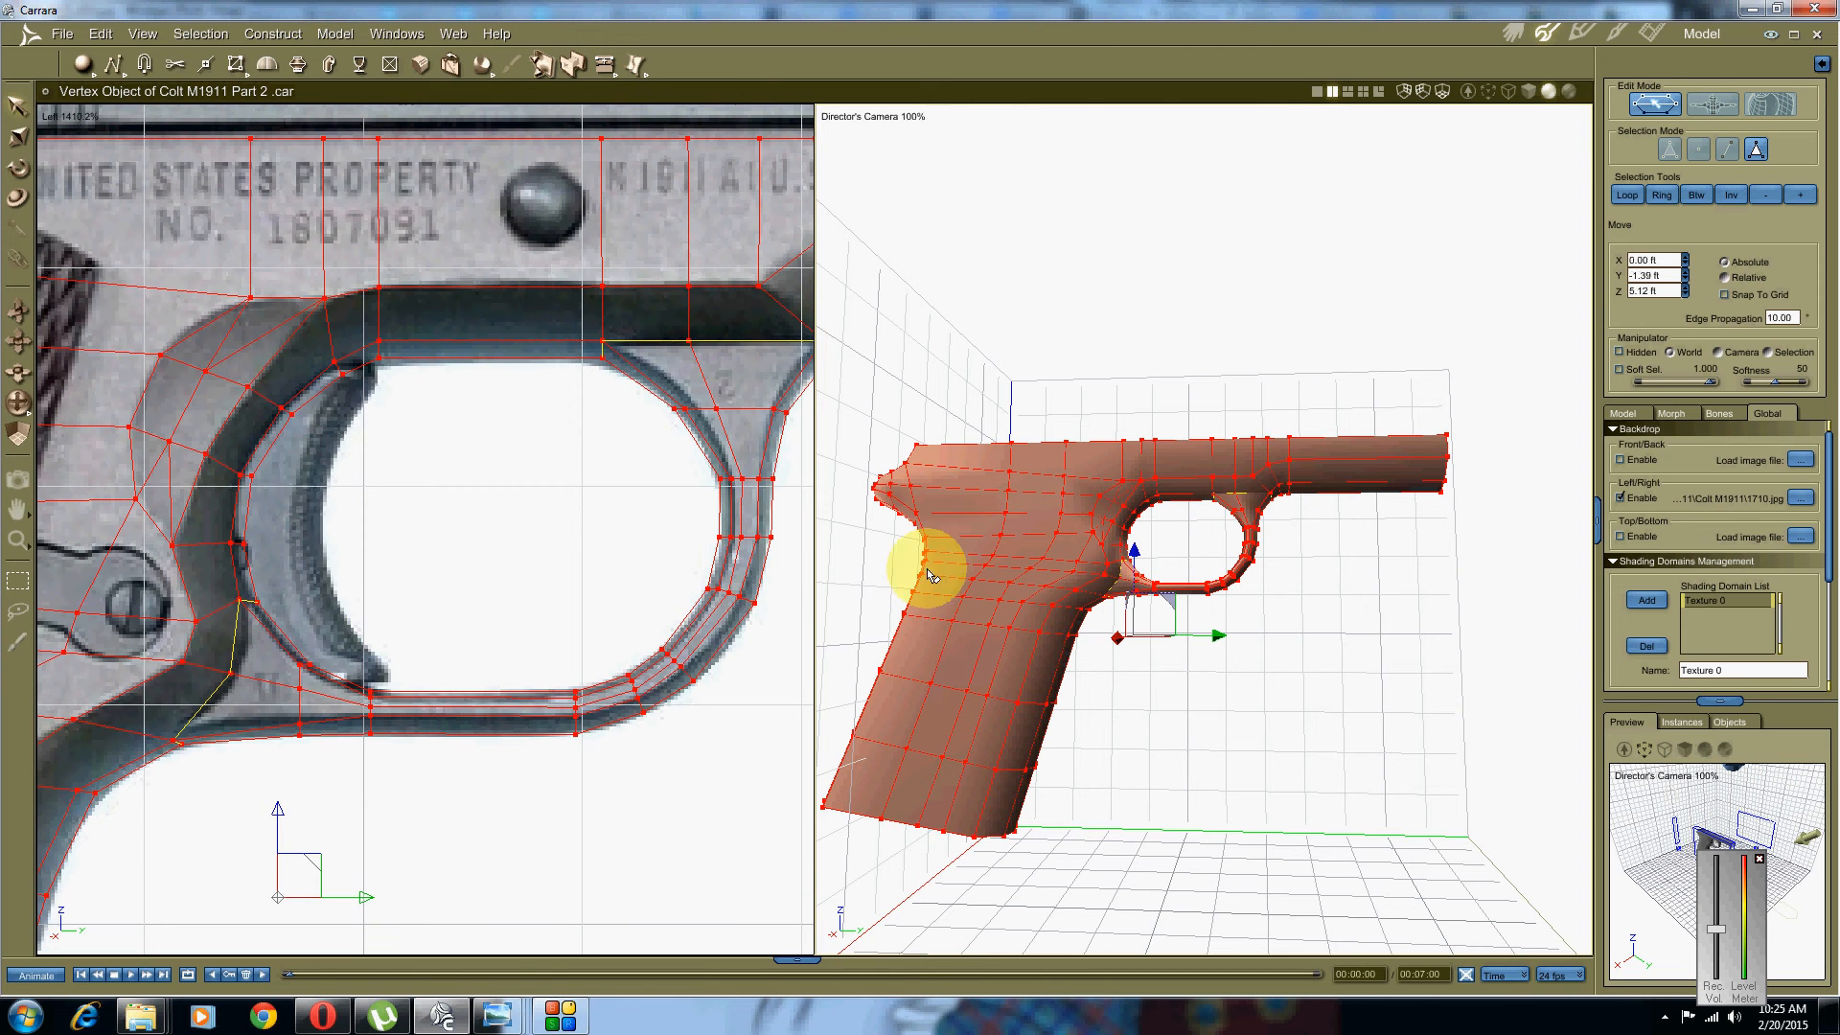
pyautogui.click(337, 34)
pyautogui.click(353, 322)
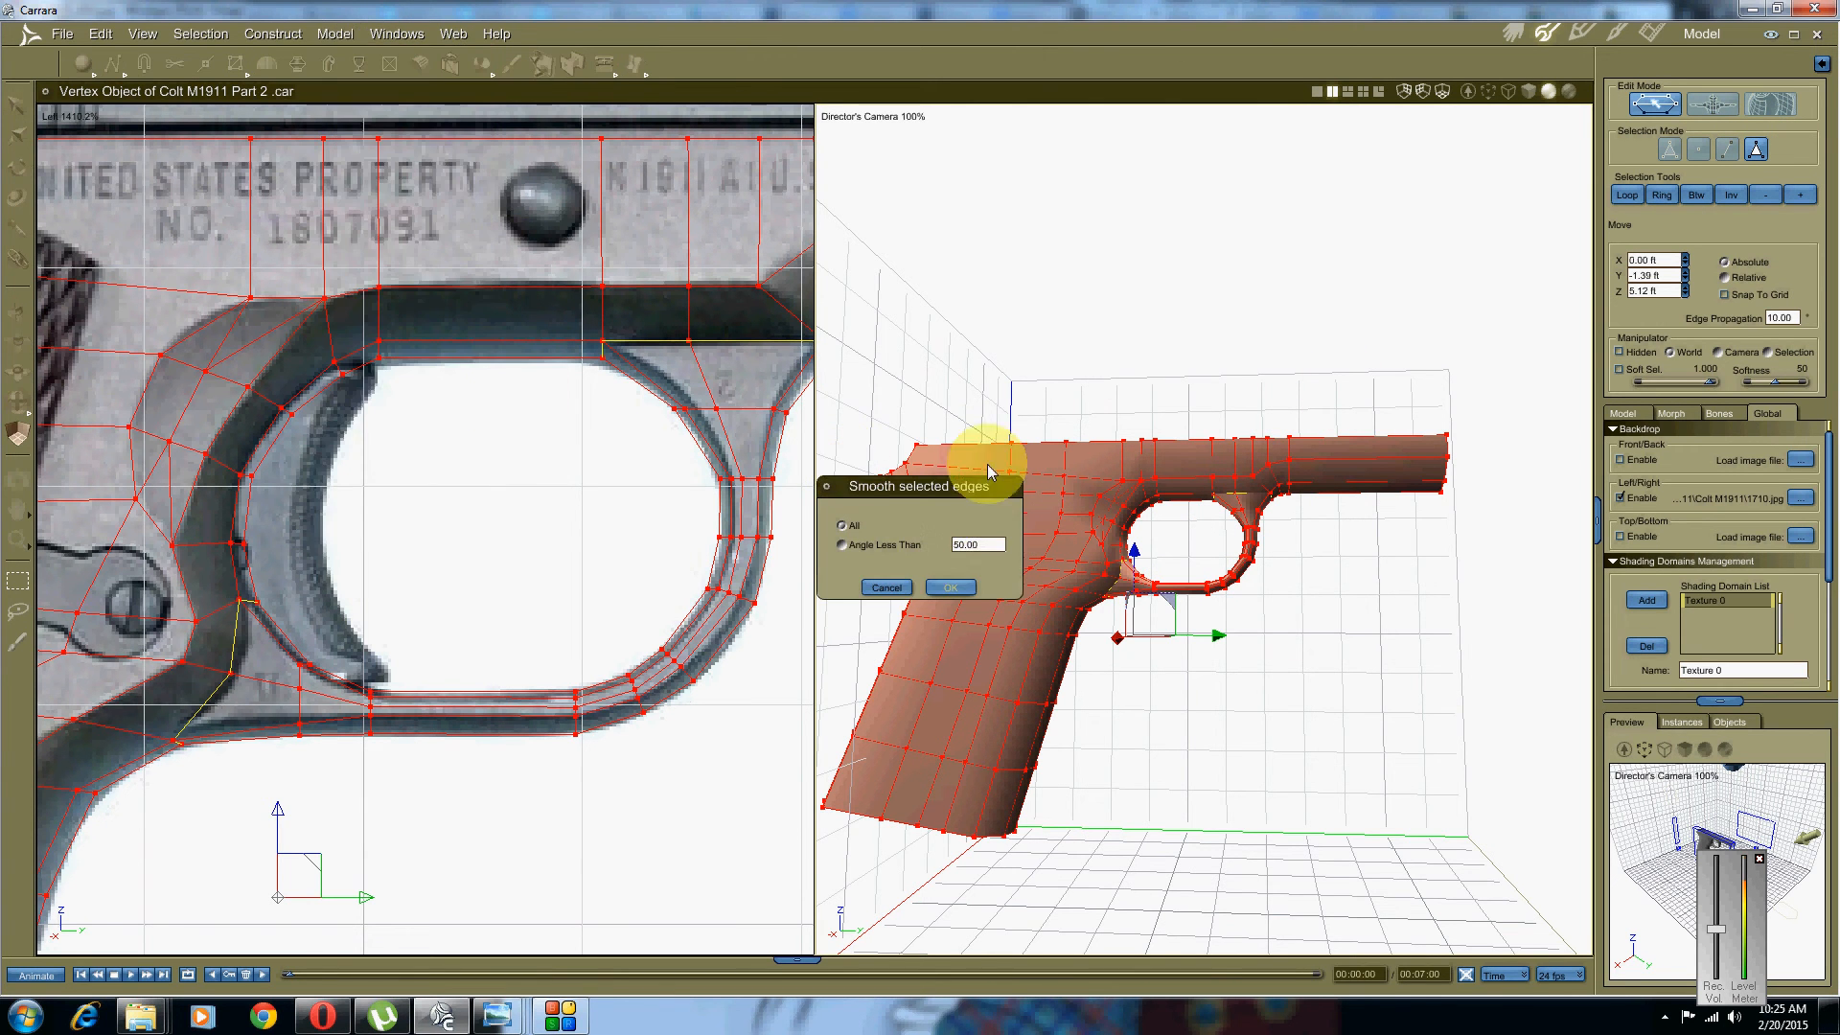
pyautogui.click(957, 588)
pyautogui.moveTo(1286, 612); pyautogui.dragTo(1109, 579, button='middle')
pyautogui.click(1127, 686)
pyautogui.click(835, 119)
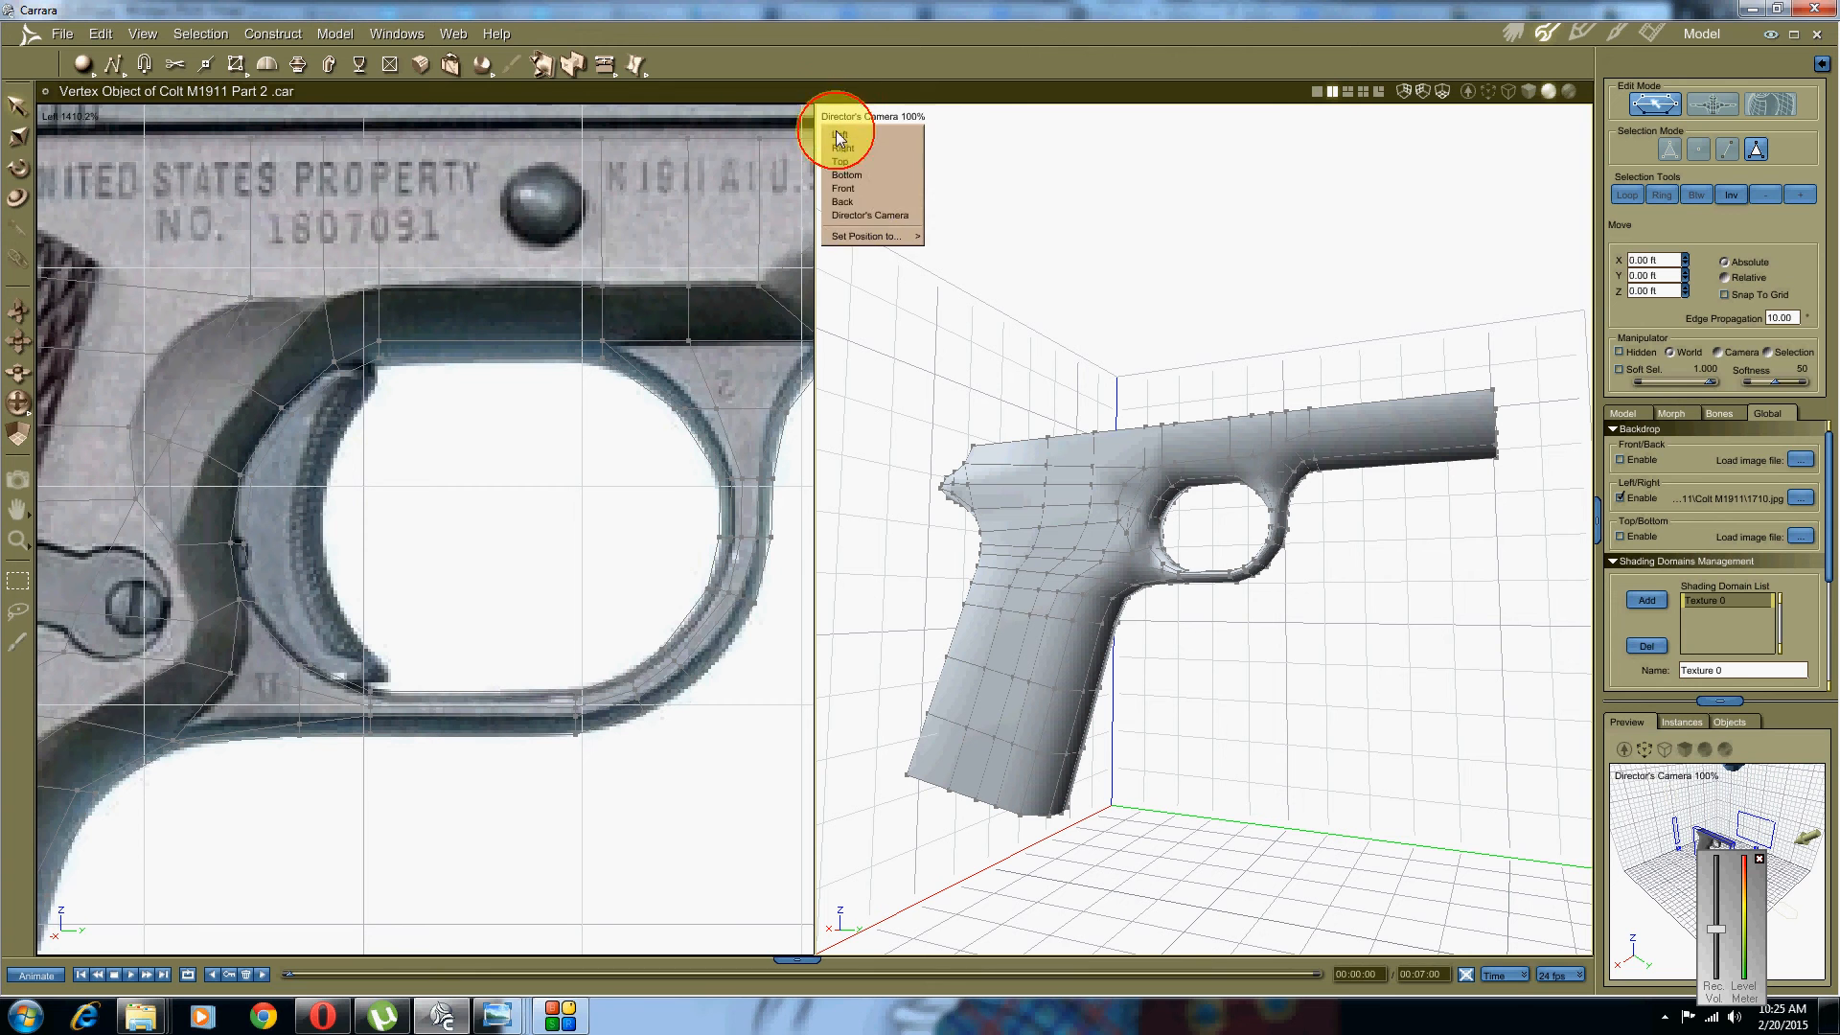
# Step: Show Director's Camera as a single full-size view and orbit around the finished frame
pyautogui.click(861, 214)
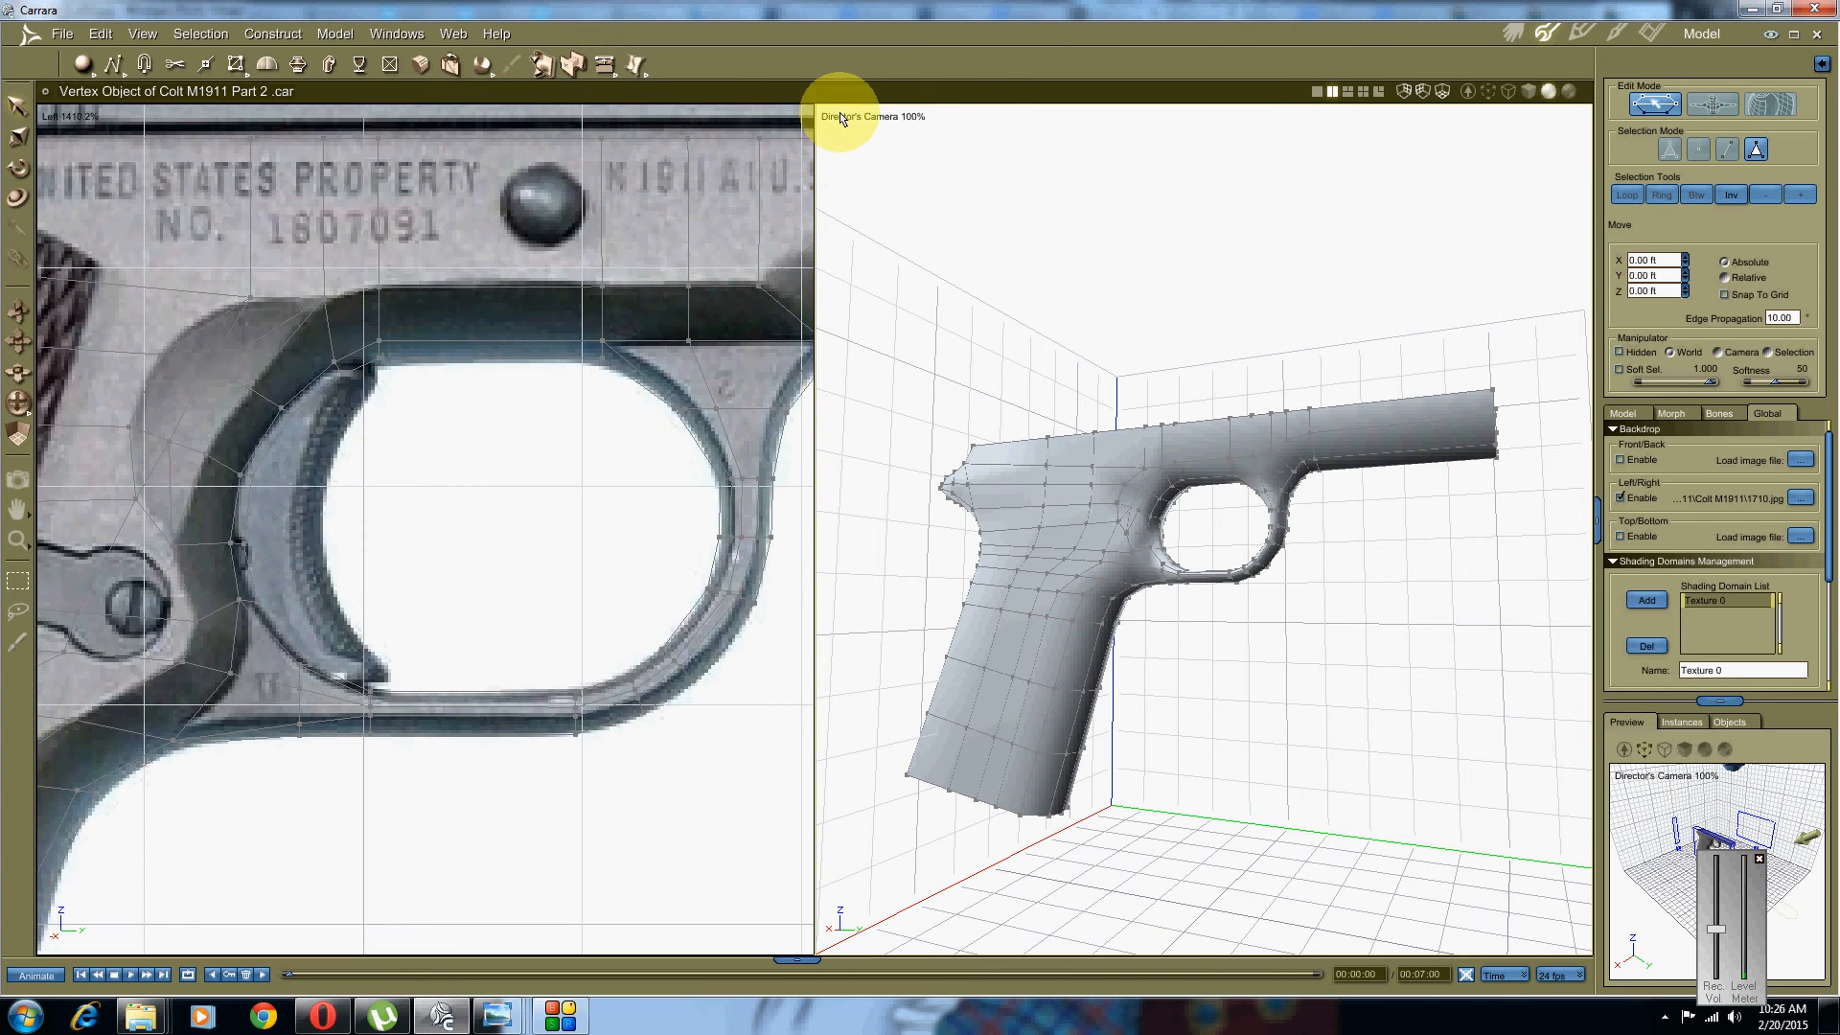
pyautogui.click(1319, 92)
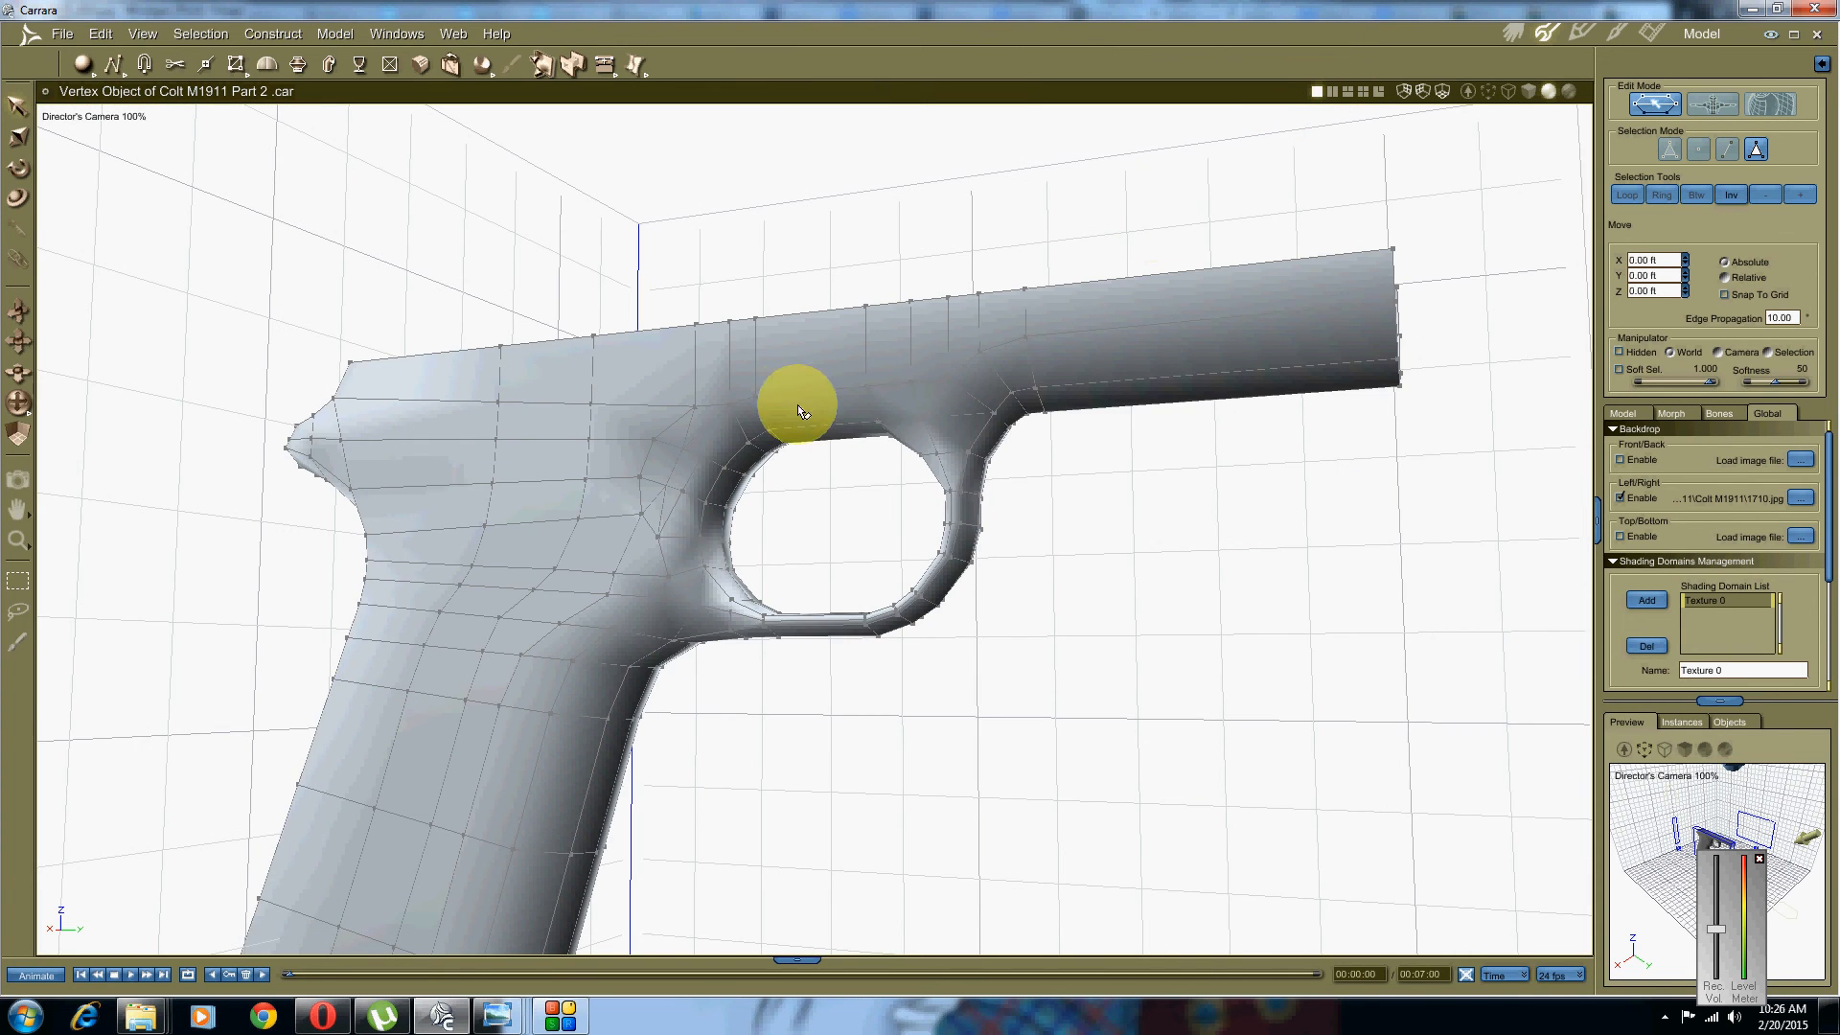
pyautogui.moveTo(797, 405); pyautogui.dragTo(831, 450, button='middle')
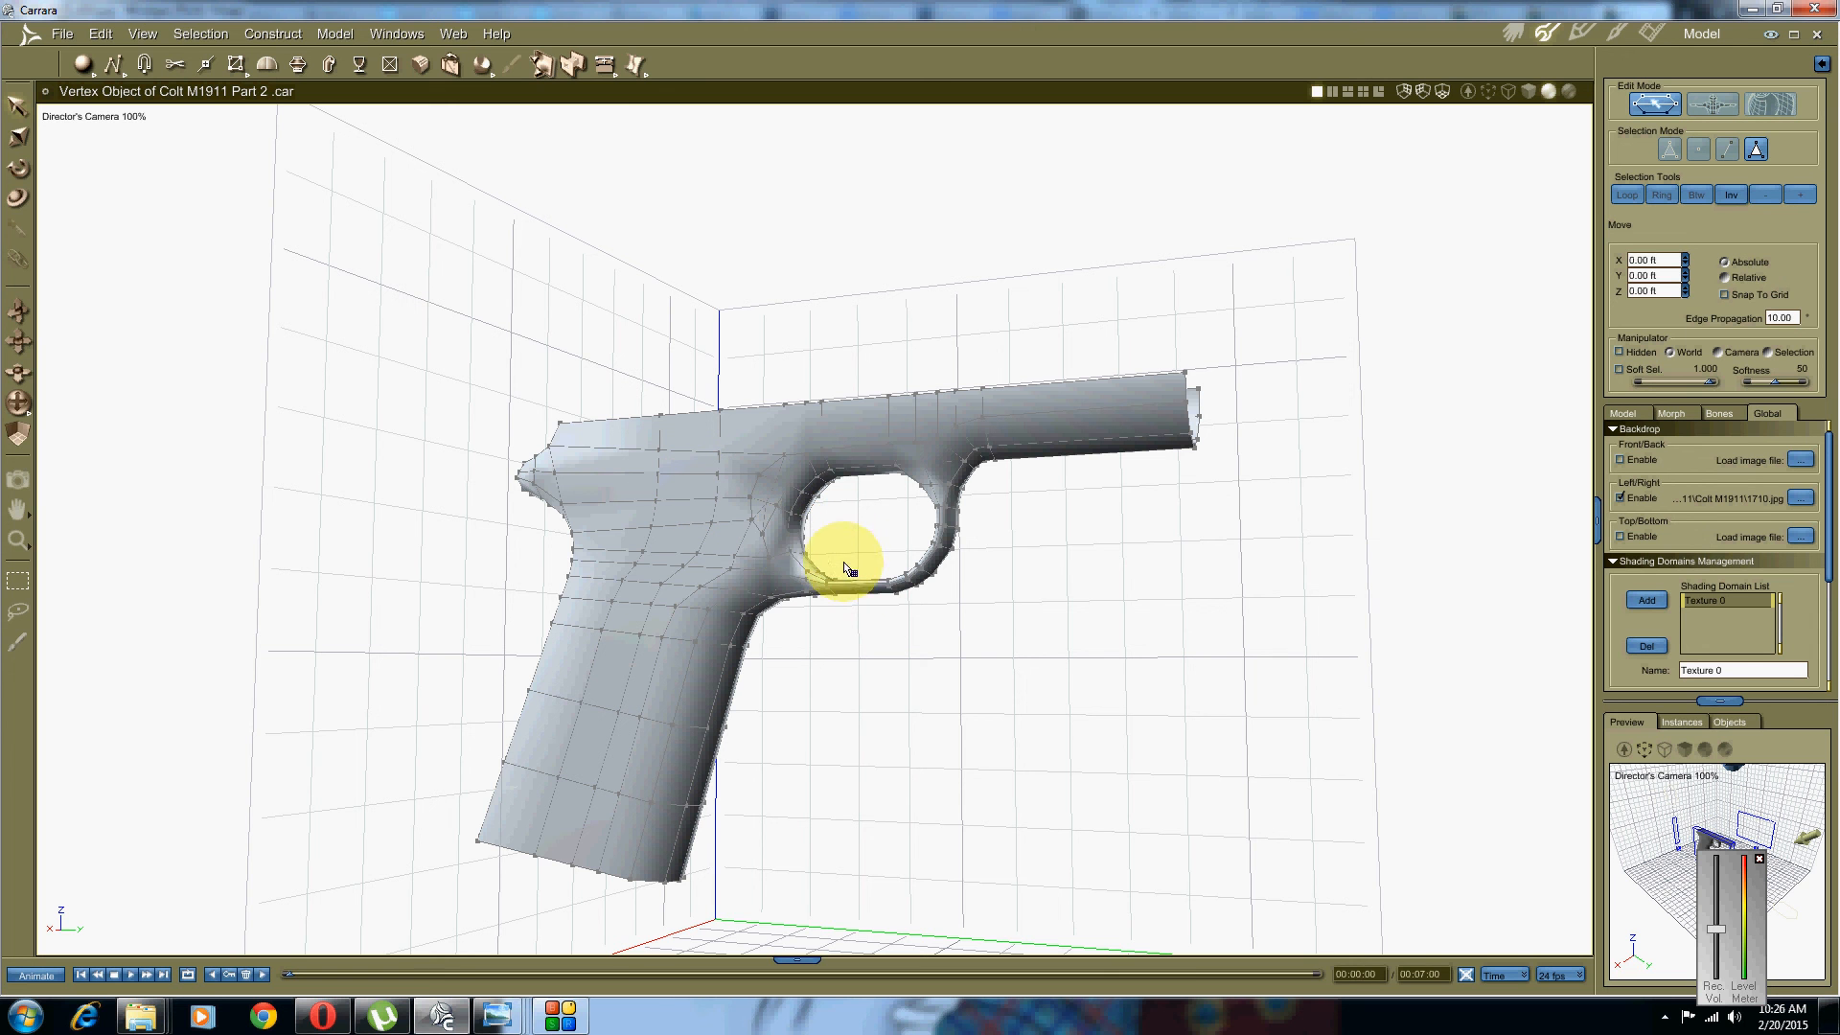
pyautogui.moveTo(853, 586); pyautogui.dragTo(821, 592, button='middle')
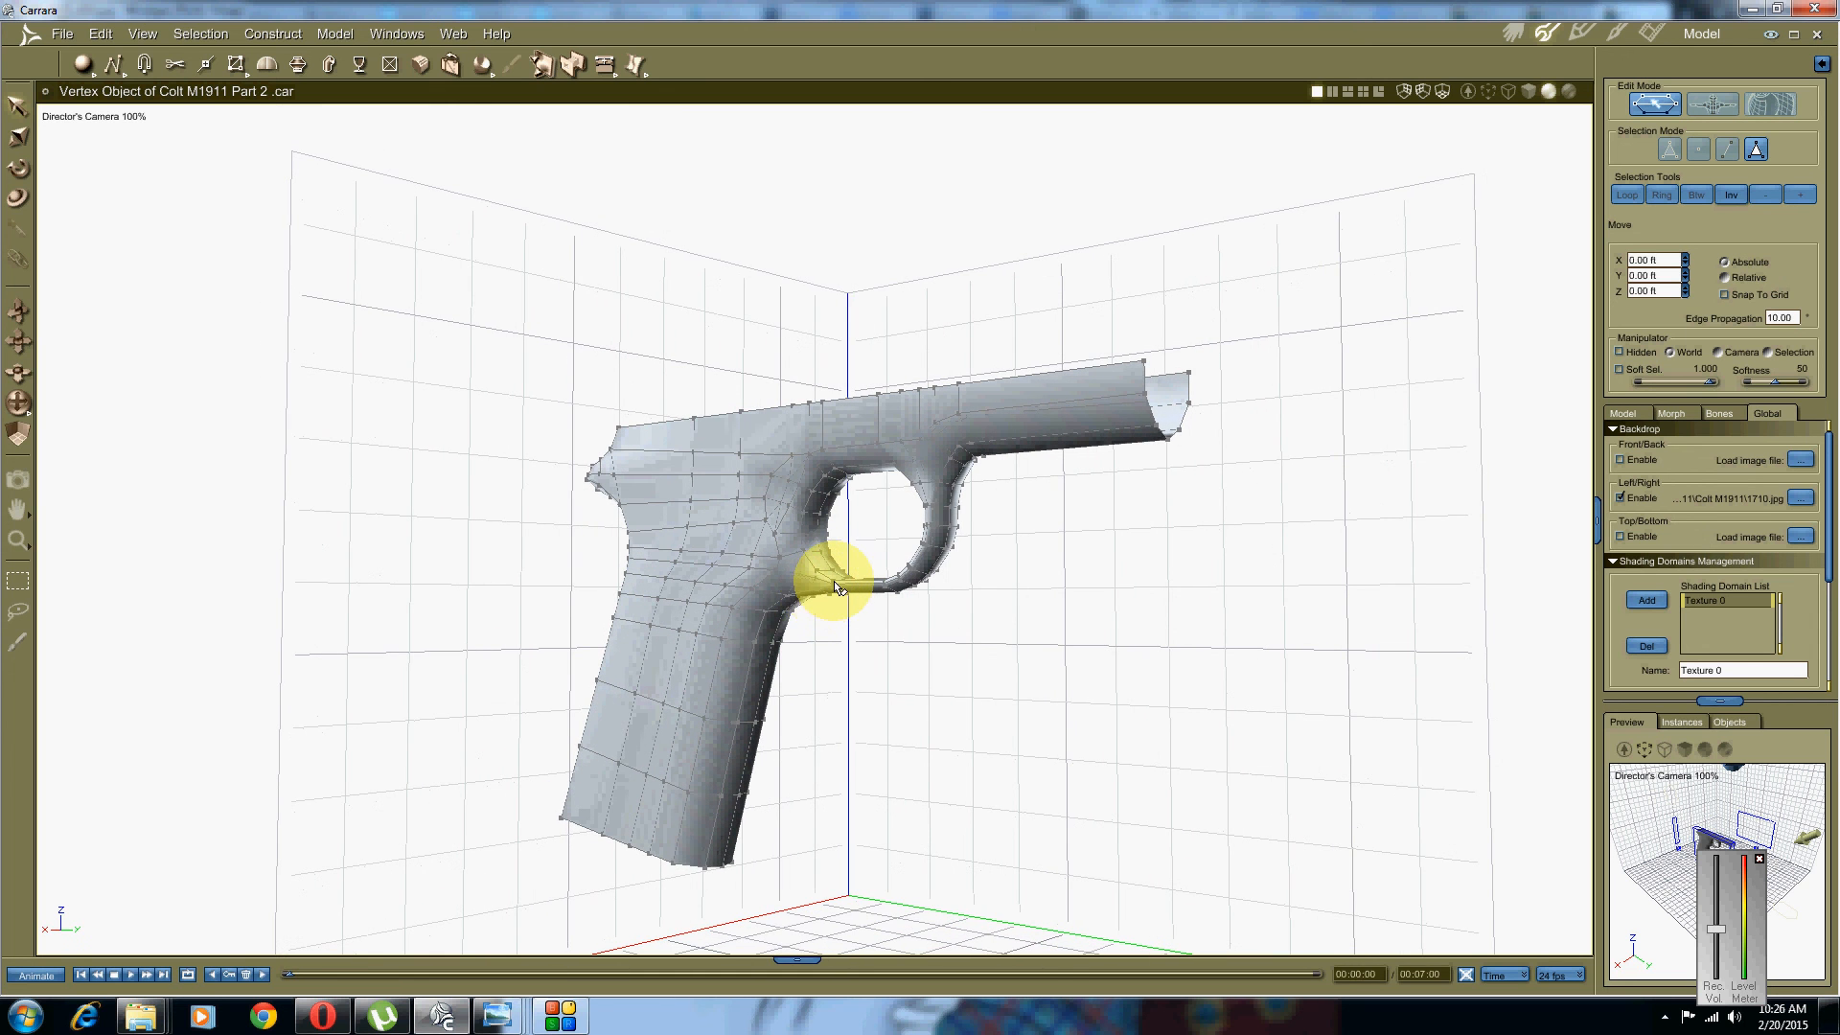
pyautogui.moveTo(830, 578); pyautogui.dragTo(828, 642)
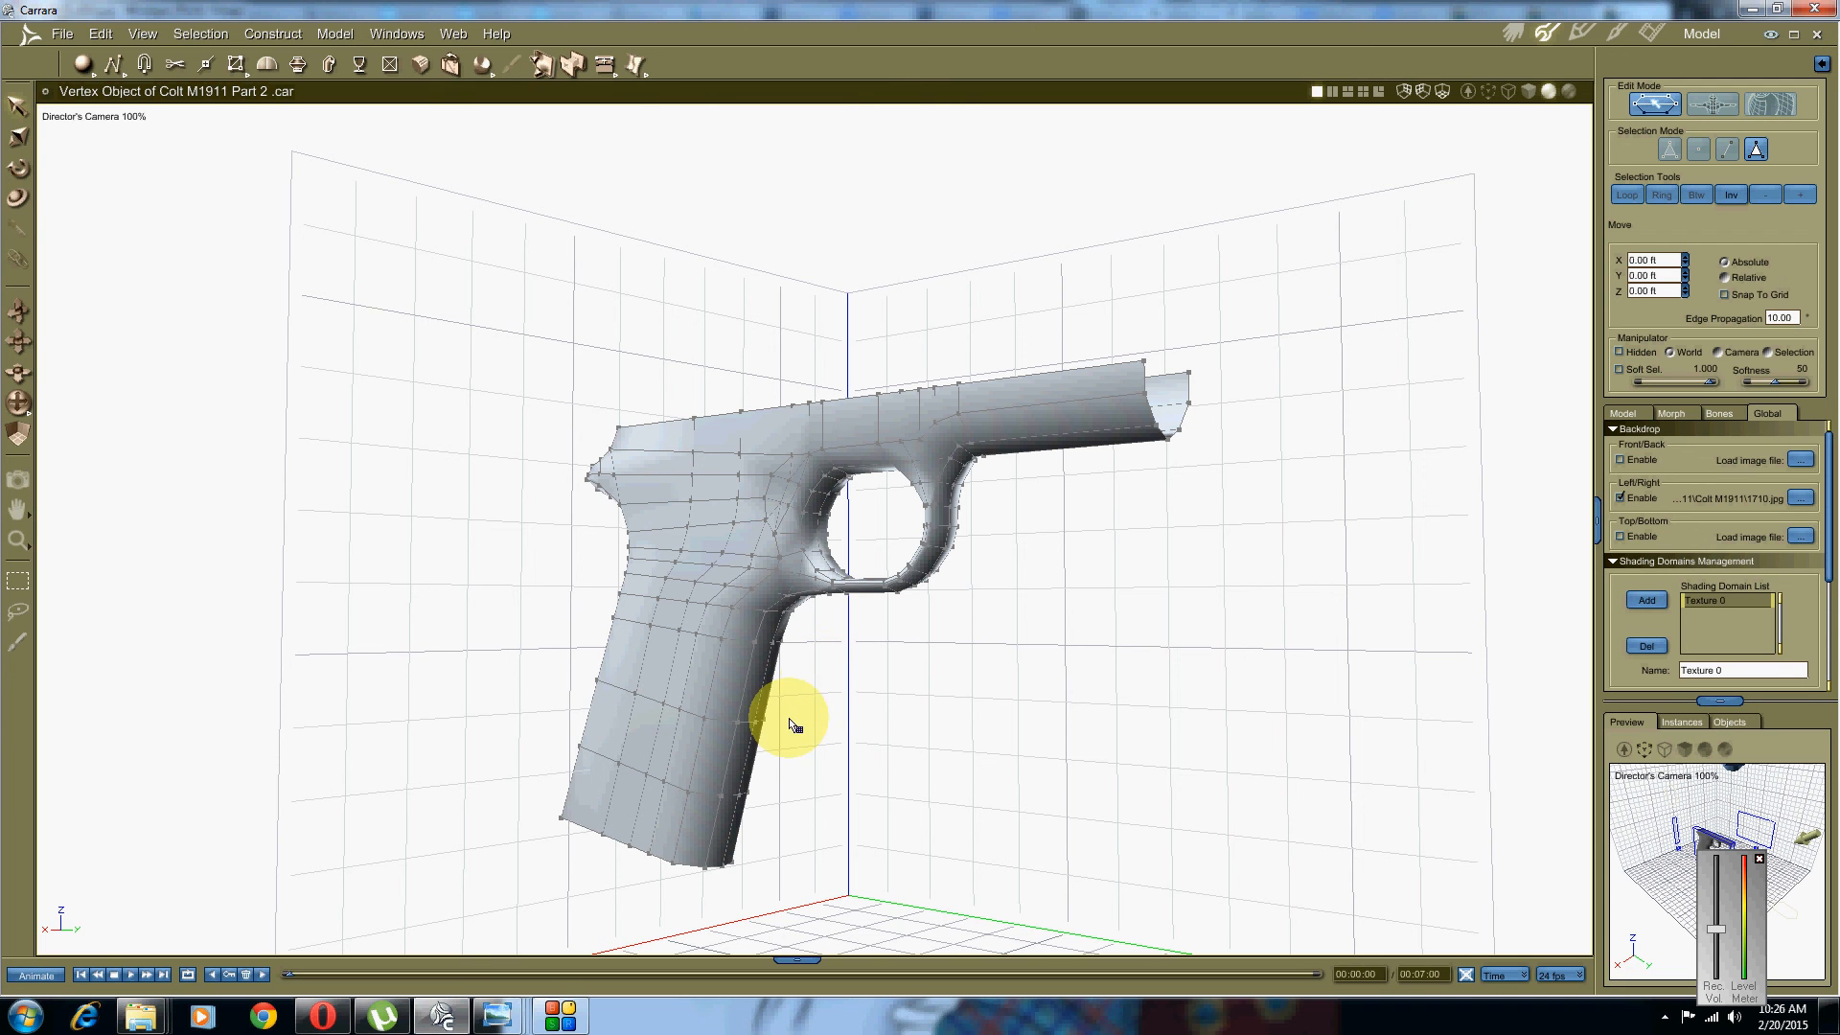
pyautogui.click(561, 1014)
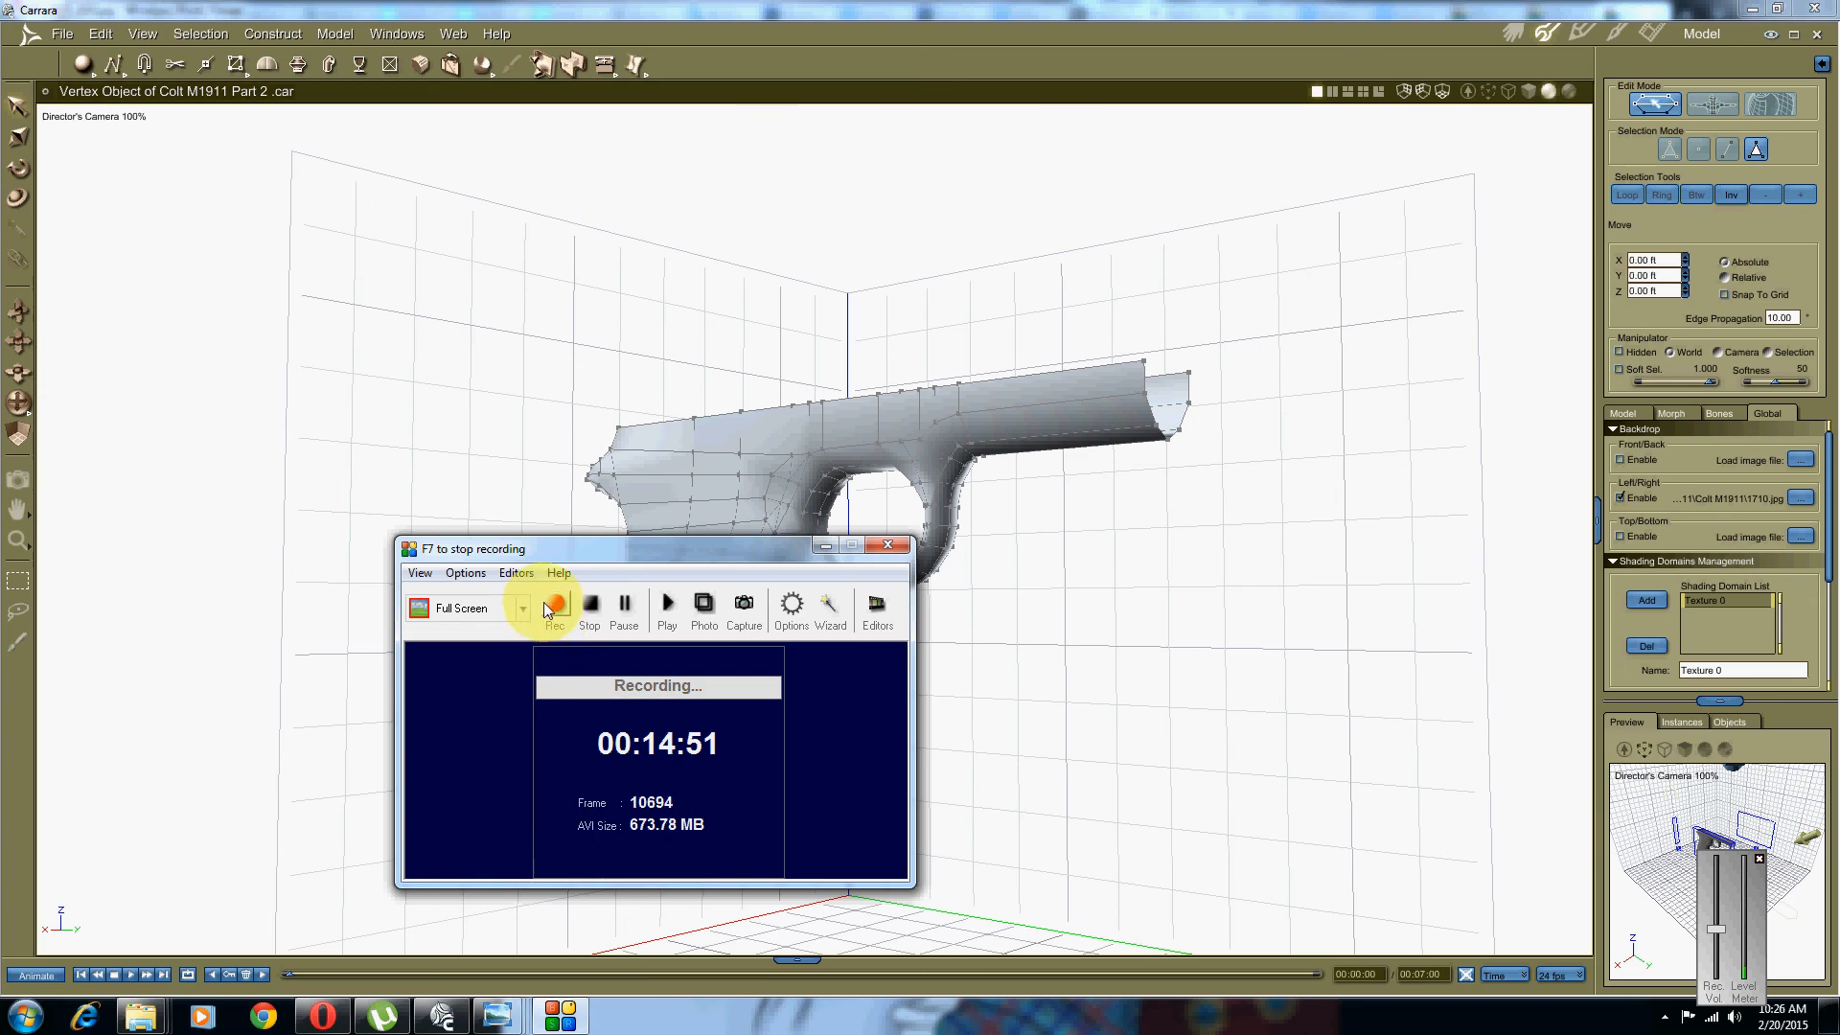